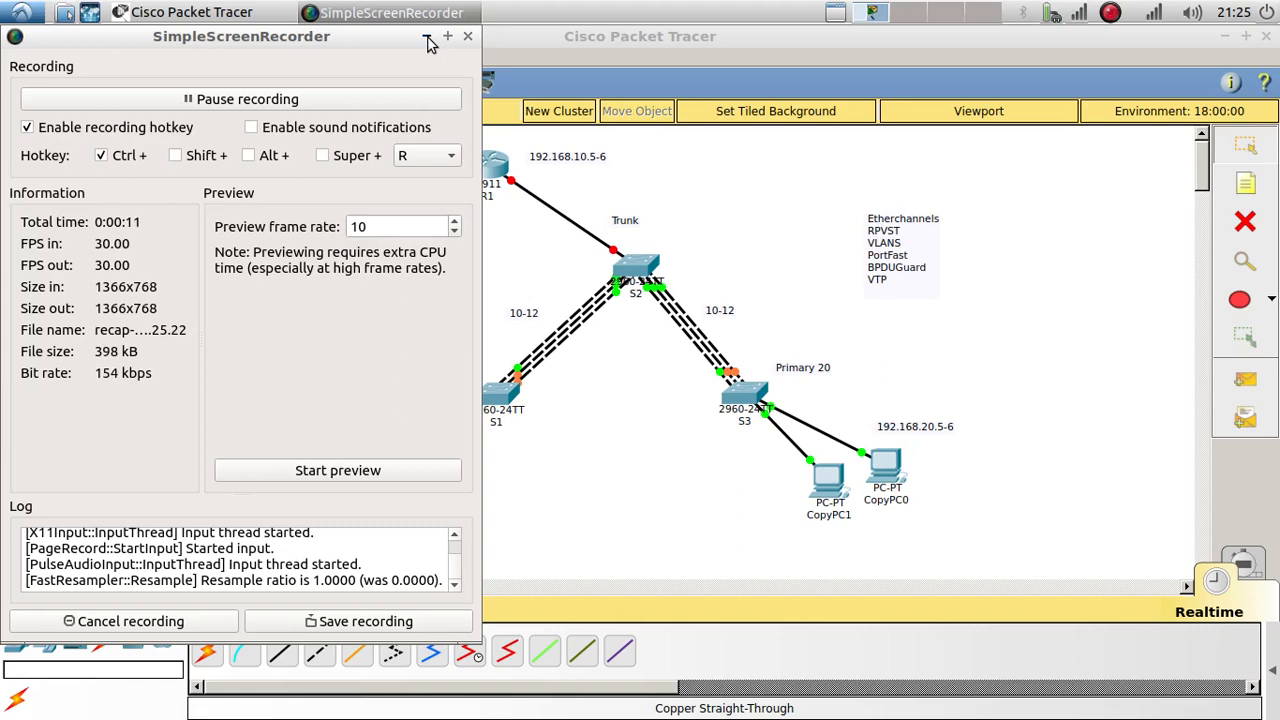
Step: Move the topic list note to the workspace's top-left corner
{"action": "left_click", "coordinate": [427, 40]}
{"action": "left_click", "coordinate": [904, 258]}
{"action": "left_click_drag", "start_coordinate": [904, 258], "coordinate": [205, 214]}
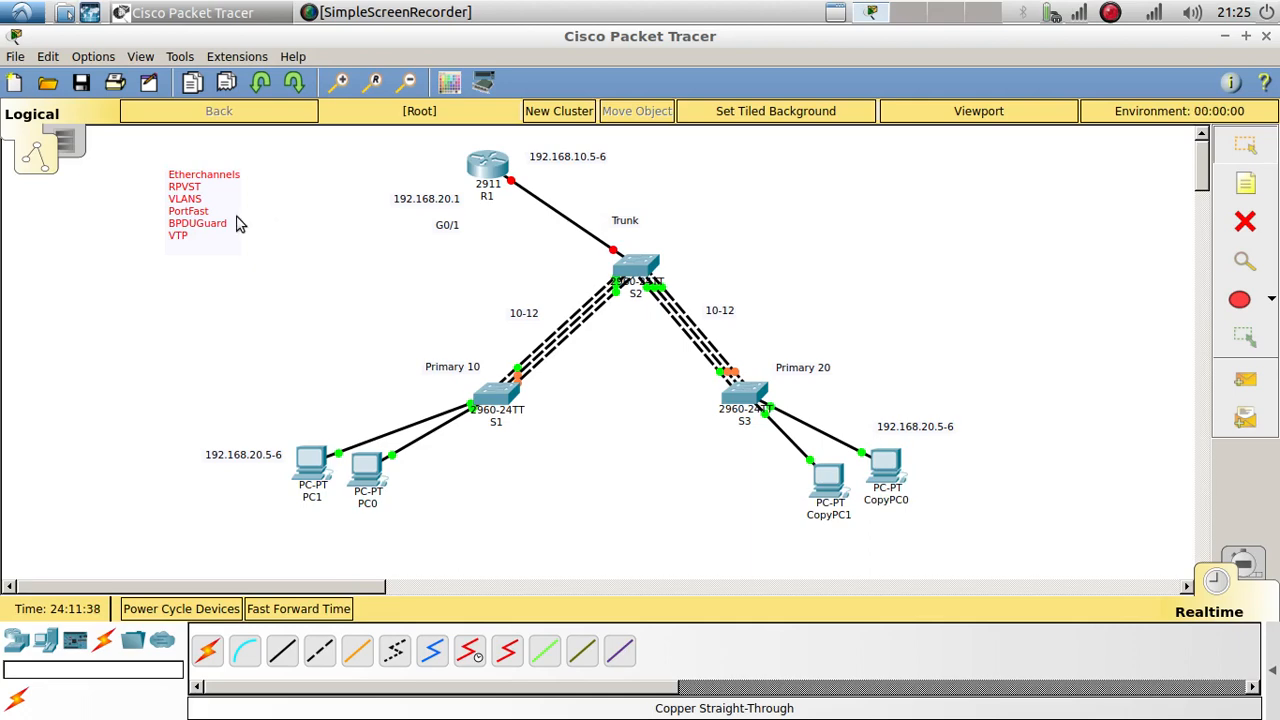
Step: Add 'ACL' as a new line below VTP in the topic note, then nudge it into place
{"action": "double_click", "coordinate": [197, 248]}
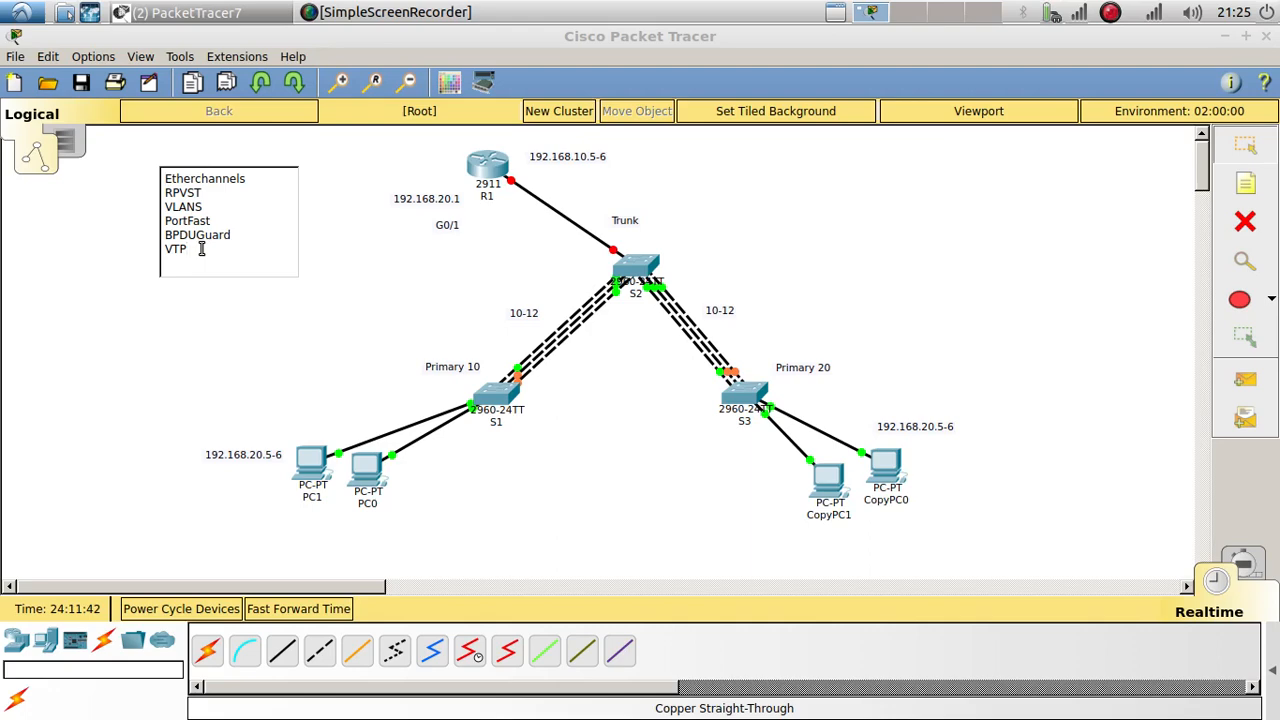
{"action": "key", "text": "Return"}
{"action": "type", "text": "ACL"}
{"action": "key", "text": "Escape"}
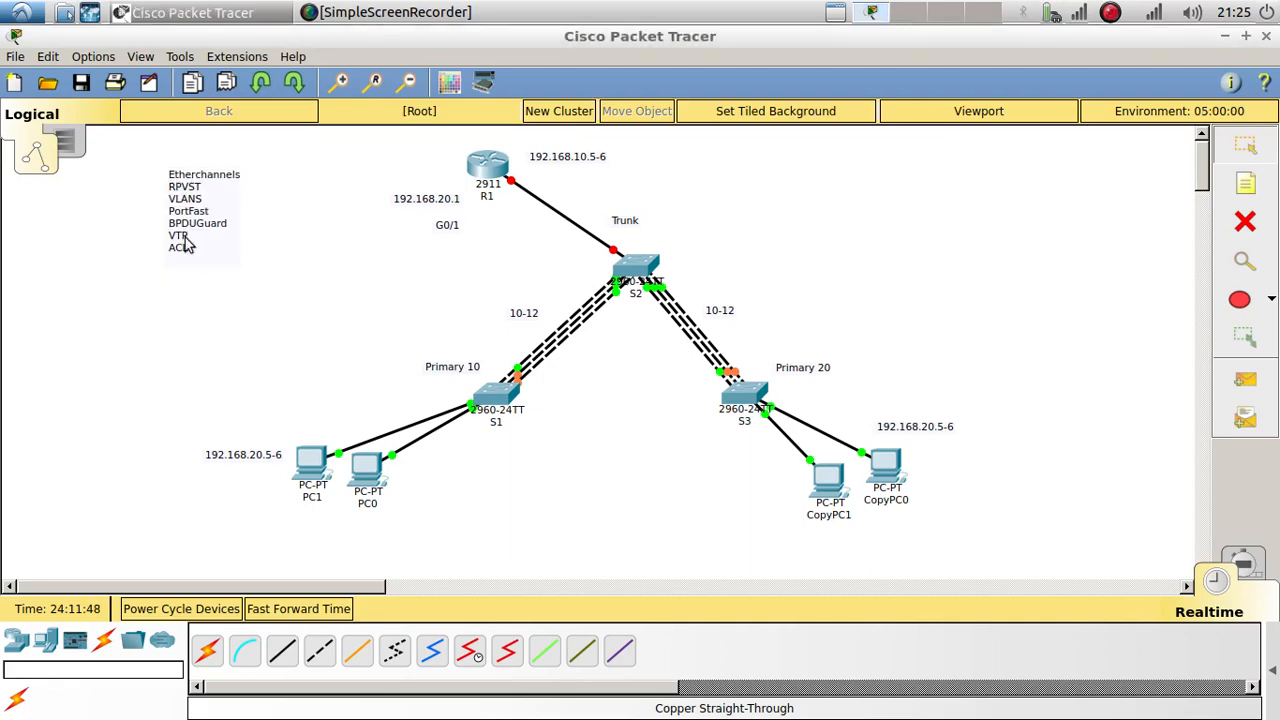
{"action": "mouse_move", "coordinate": [177, 207]}
{"action": "left_mouse_down"}
{"action": "mouse_move", "coordinate": [166, 217]}
{"action": "mouse_move", "coordinate": [178, 227]}
{"action": "left_mouse_up"}
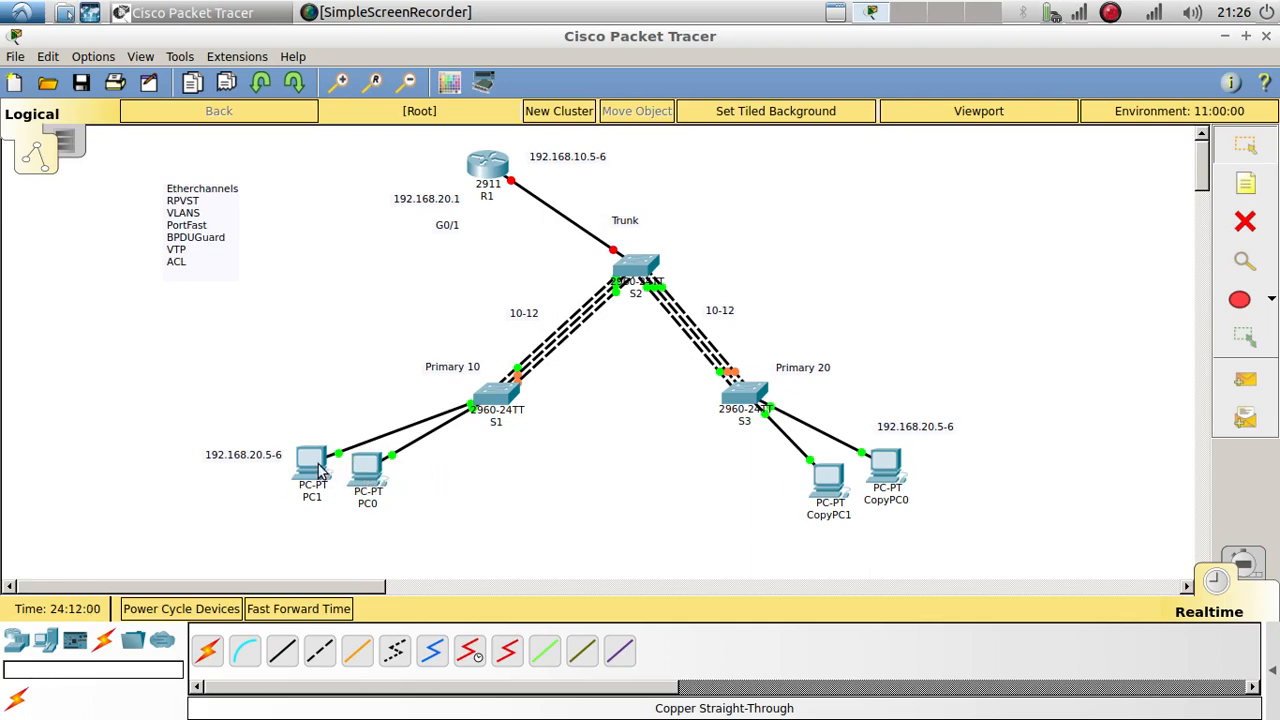
Step: Save the topology under the file name 'recap' in the home Downloads folder
{"action": "left_click", "coordinate": [81, 82]}
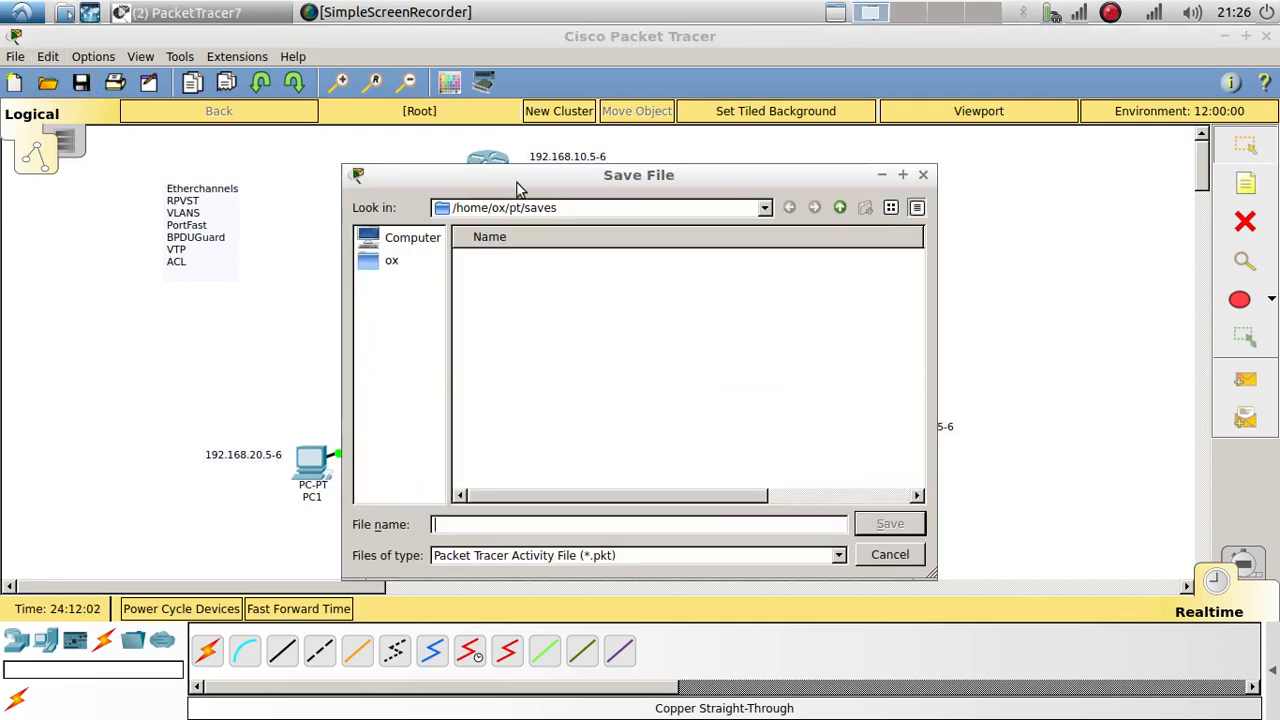
{"action": "left_click_drag", "start_coordinate": [587, 176], "coordinate": [751, 121]}
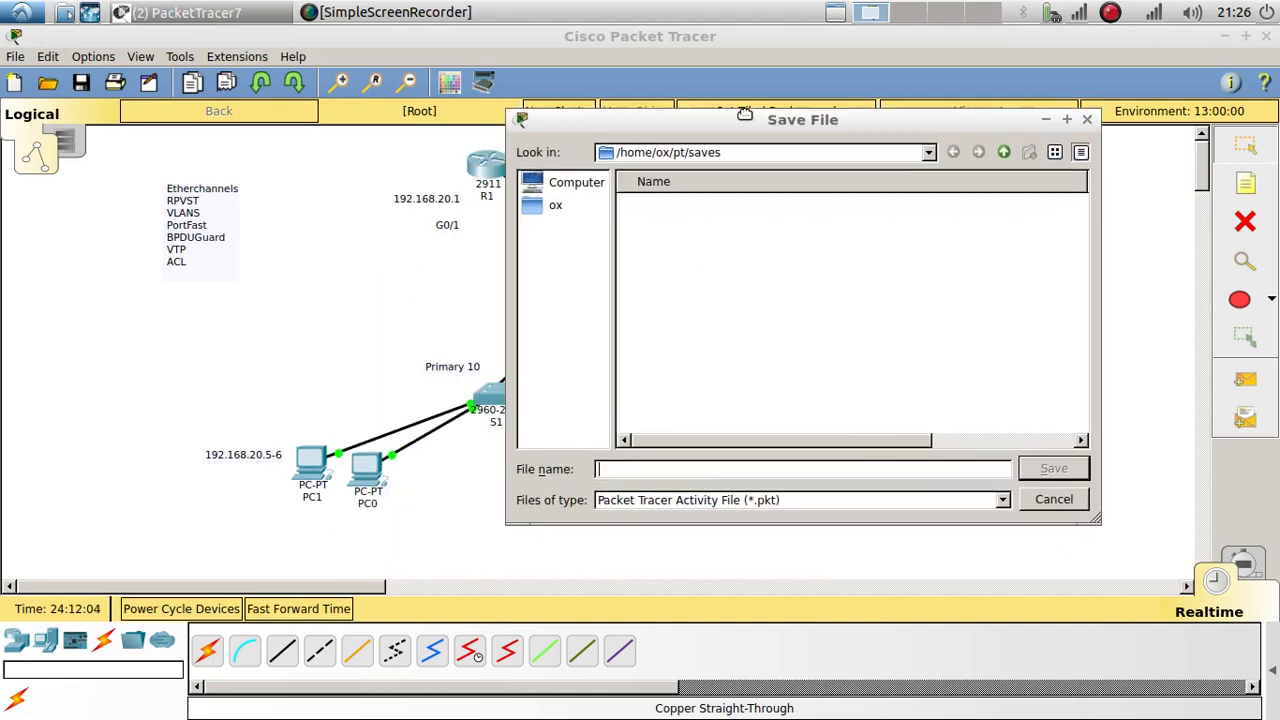
{"action": "left_click", "coordinate": [555, 208]}
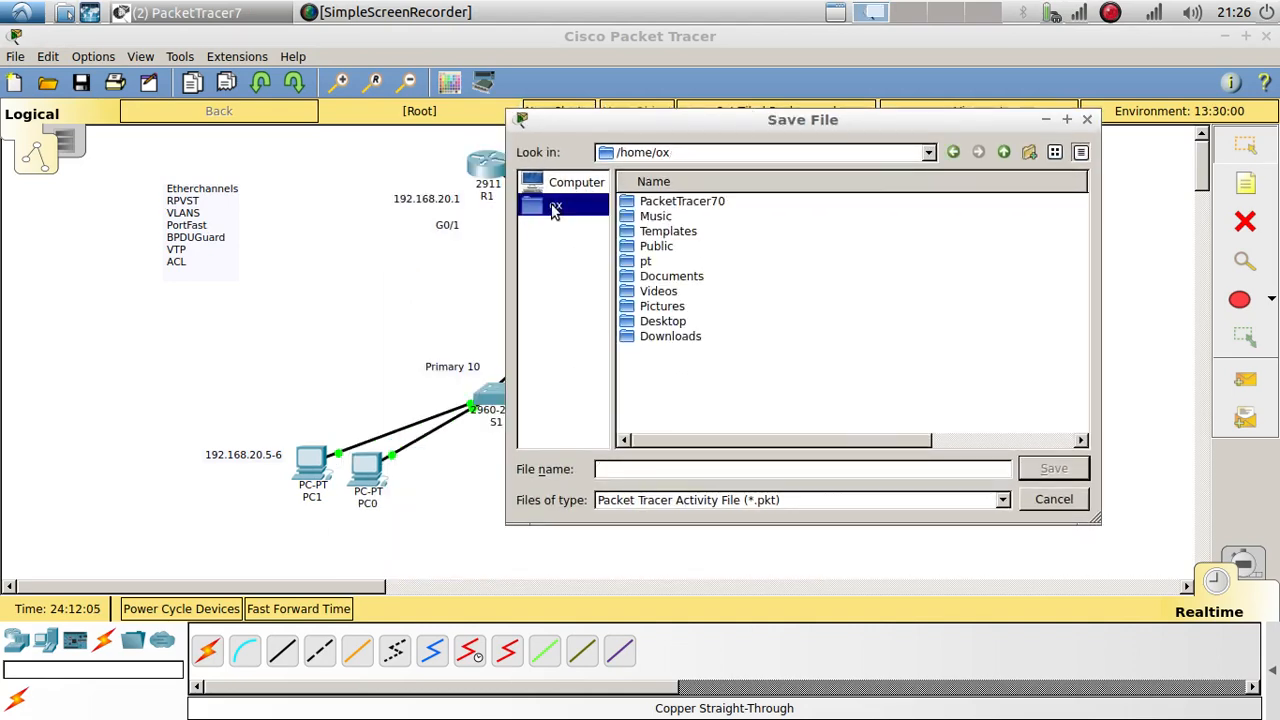
{"action": "double_click", "coordinate": [640, 334]}
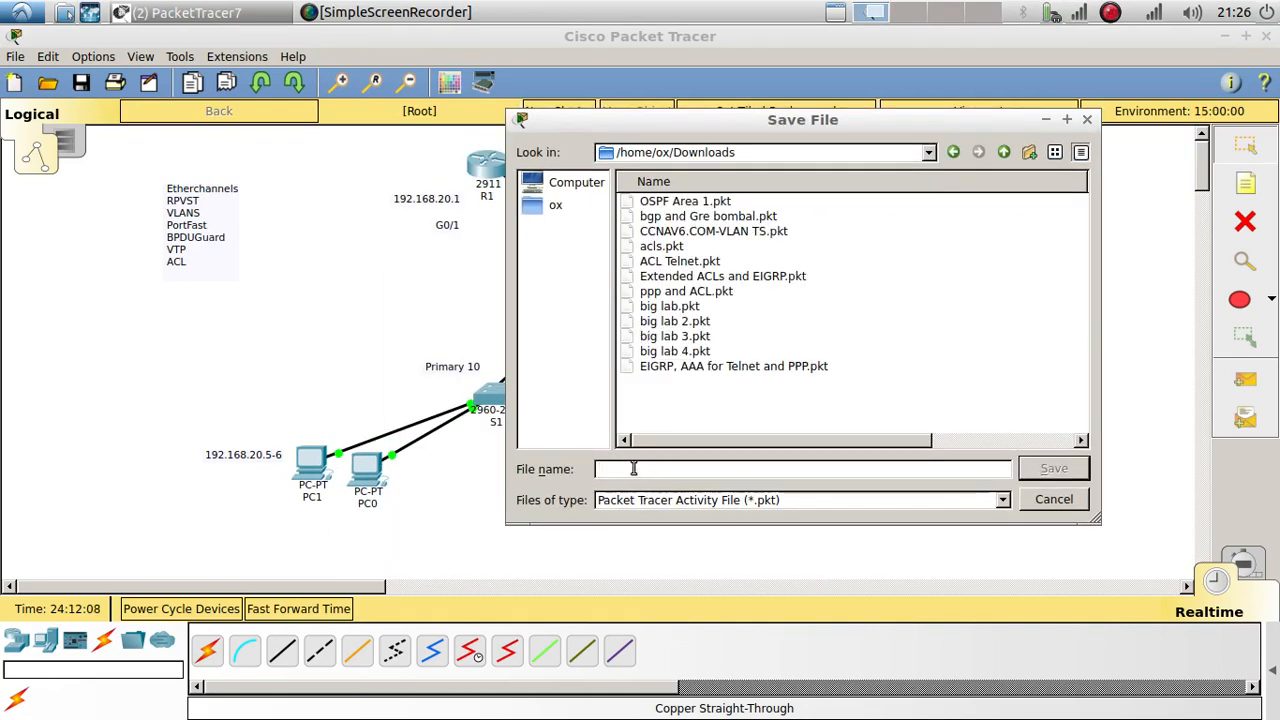
{"action": "type", "text": "recap"}
{"action": "key", "text": "Return"}
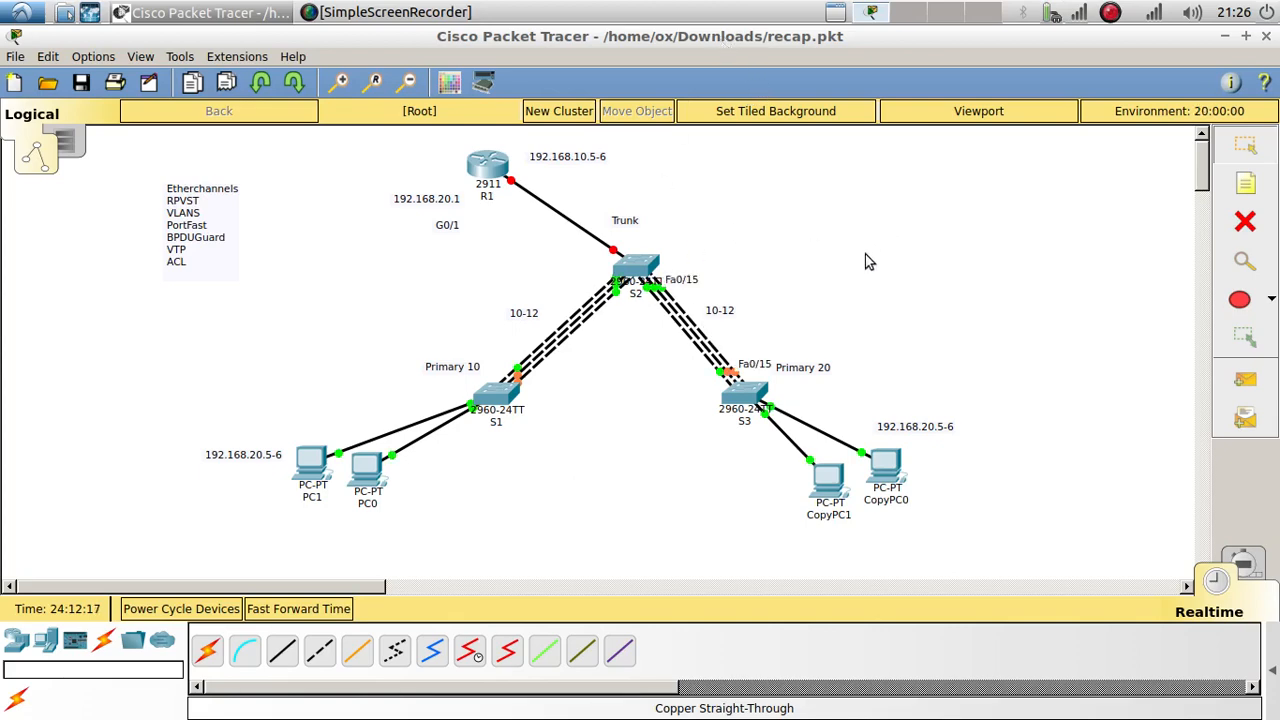
Step: Edit the 10-12 label on the S2–S3 links, overwriting its first number
{"action": "double_click", "coordinate": [719, 312]}
{"action": "double_click", "coordinate": [710, 314]}
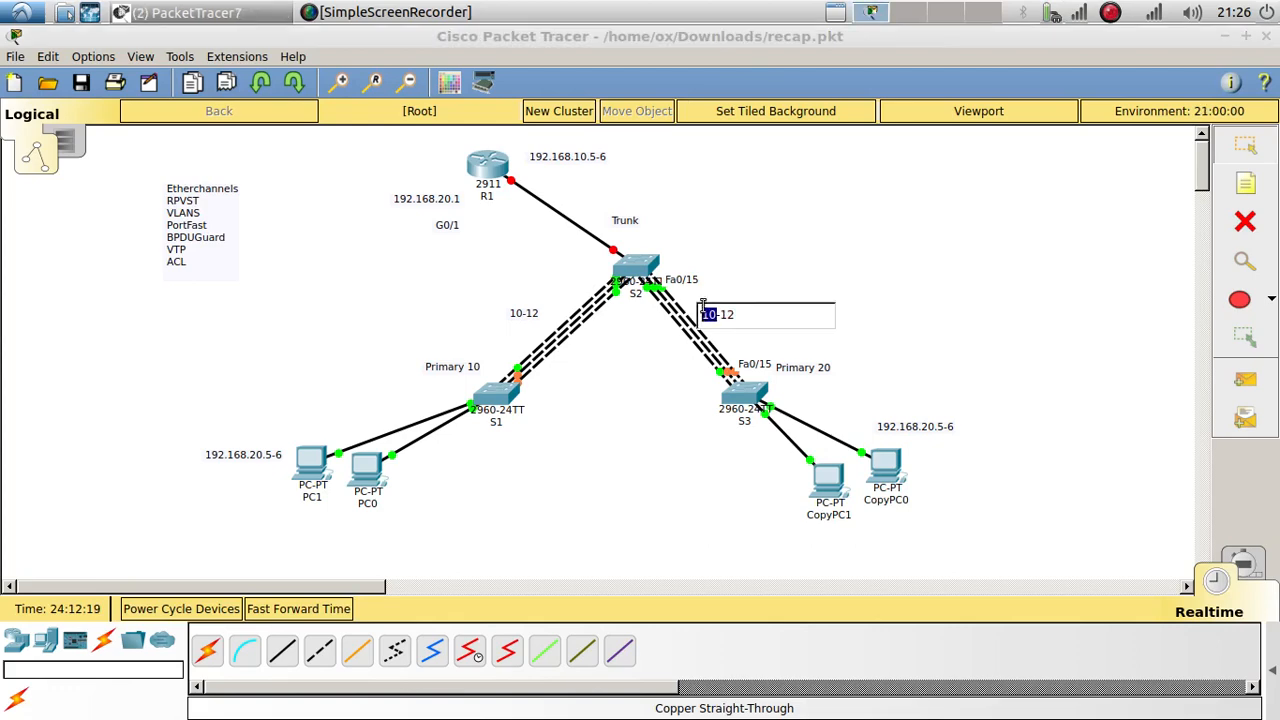
{"action": "type", "text": "12"}
{"action": "left_click", "coordinate": [779, 334]}
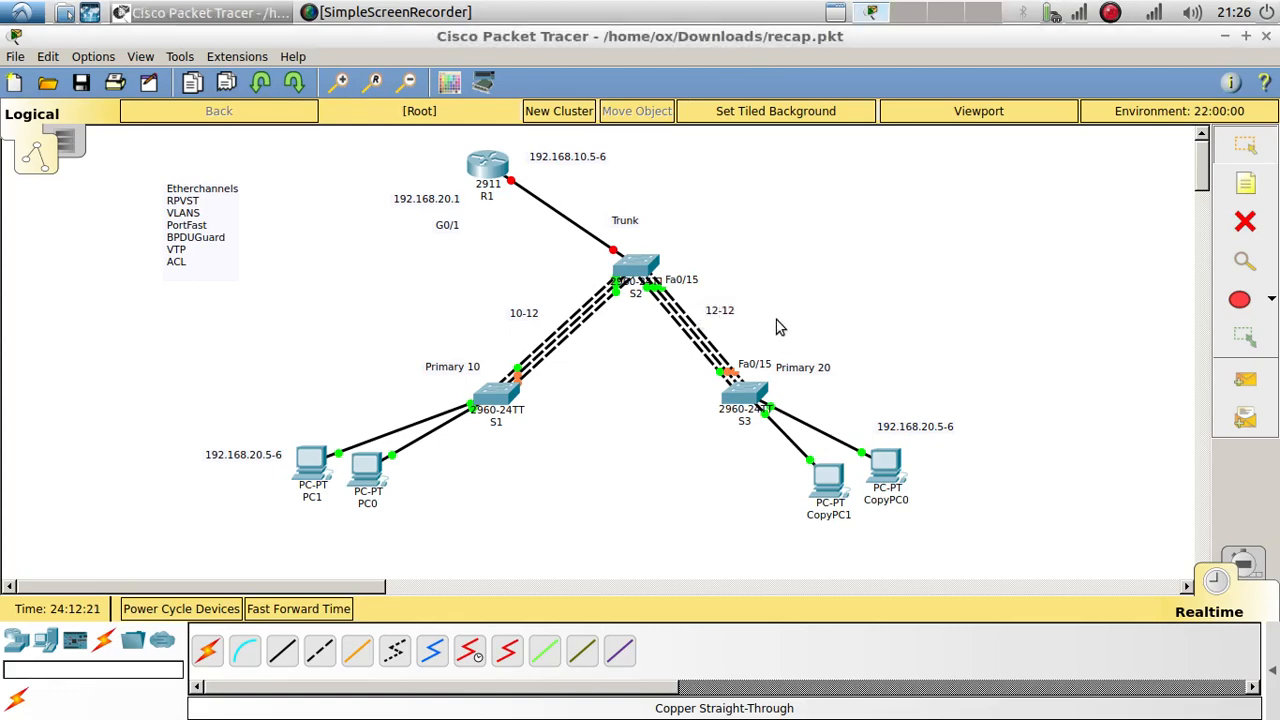
{"action": "double_click", "coordinate": [712, 313]}
{"action": "left_click", "coordinate": [750, 318]}
{"action": "type", "text": "54"}
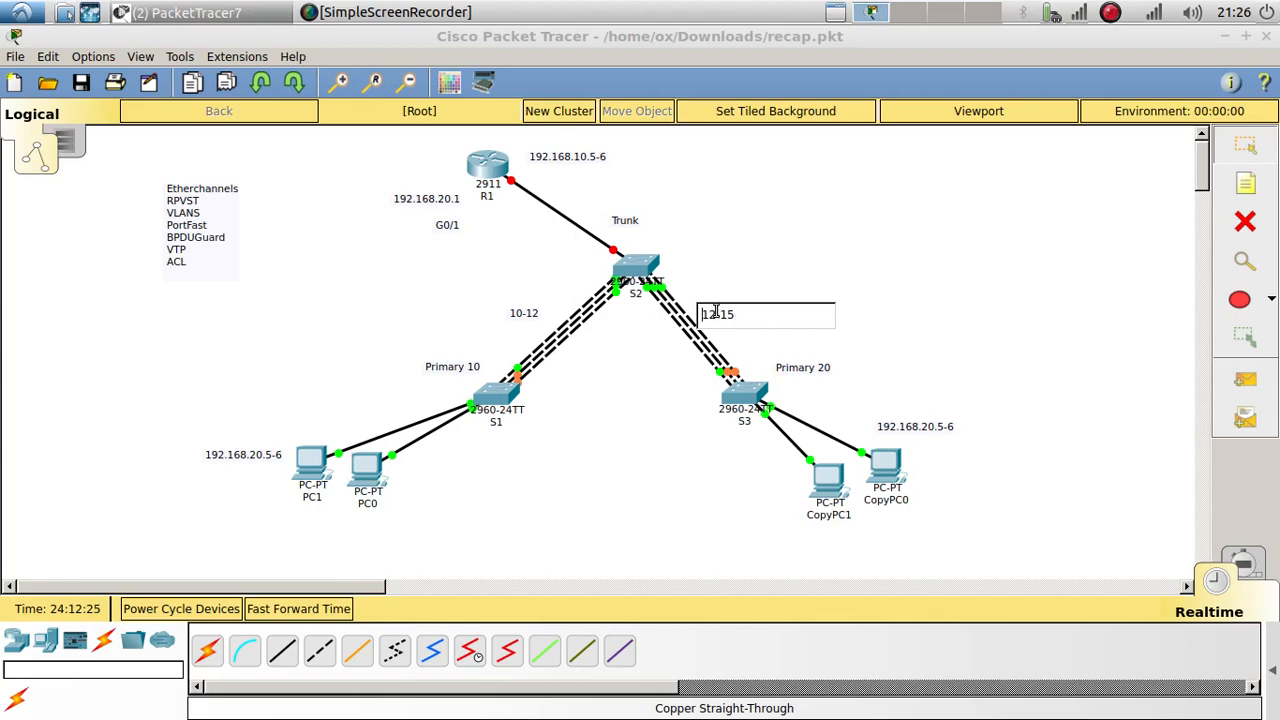
Step: Correct the link label to 13-15, then nudge S2 and the topic note slightly
{"action": "double_click", "coordinate": [712, 315]}
{"action": "type", "text": "15"}
{"action": "key", "text": "BackSpace"}
{"action": "type", "text": "3"}
{"action": "left_click", "coordinate": [725, 273]}
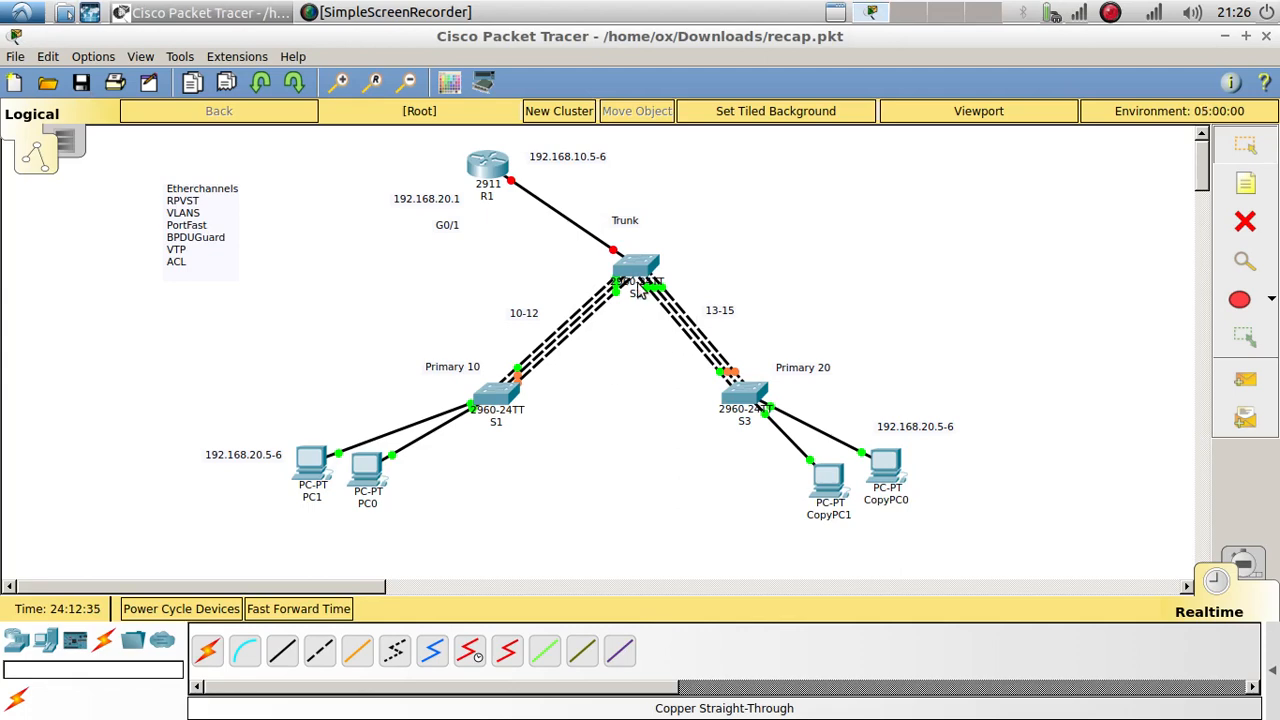
{"action": "mouse_move", "coordinate": [640, 281]}
{"action": "left_mouse_down"}
{"action": "mouse_move", "coordinate": [622, 288]}
{"action": "mouse_move", "coordinate": [623, 277]}
{"action": "left_mouse_up"}
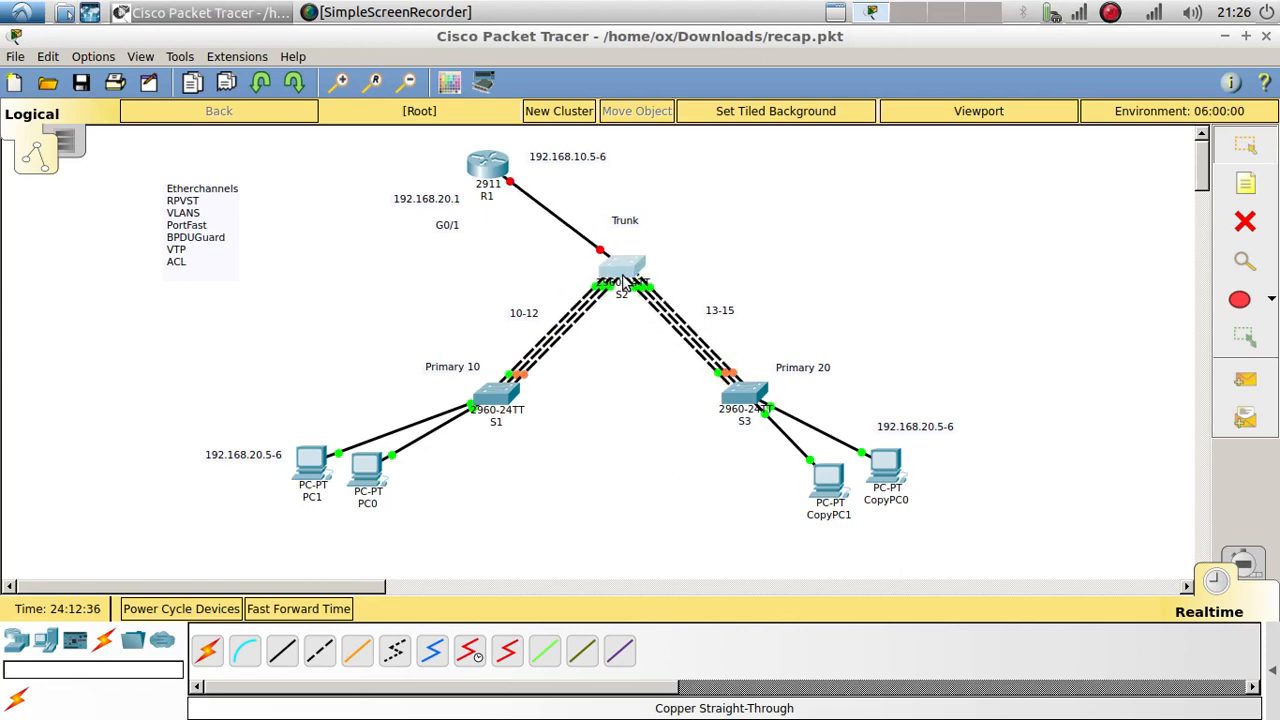
{"action": "left_click_drag", "start_coordinate": [196, 233], "coordinate": [186, 245]}
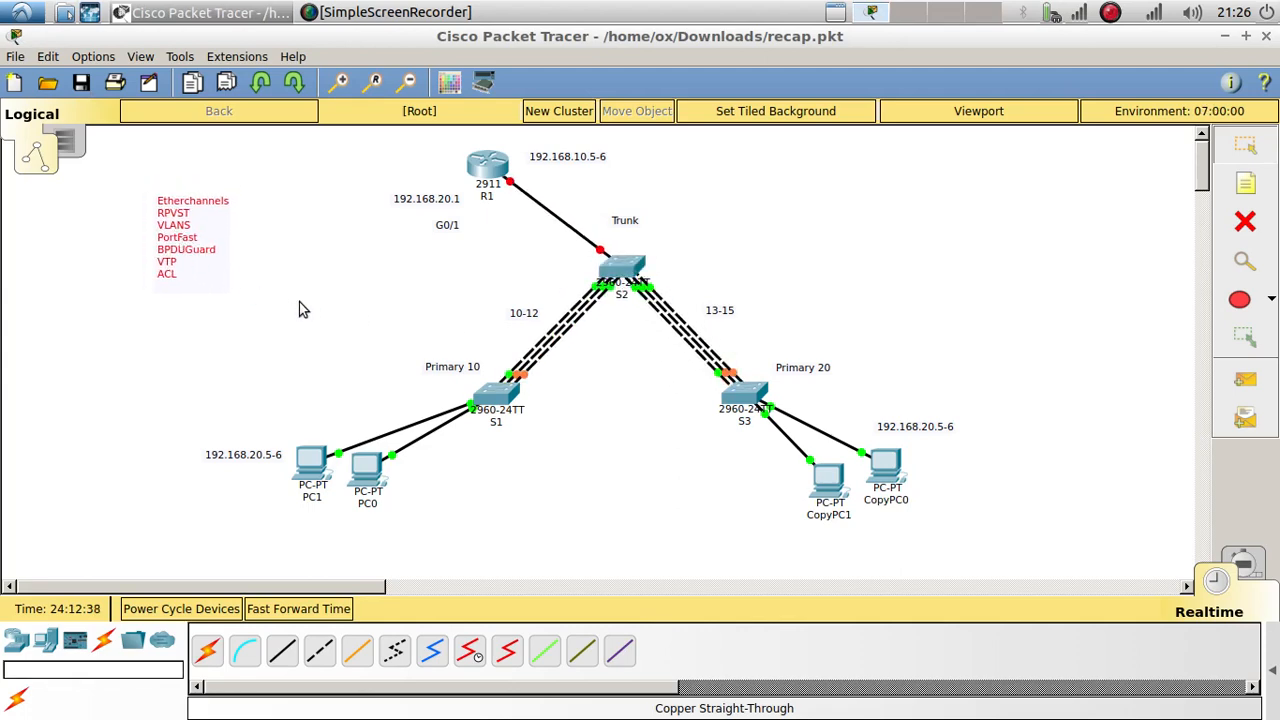
Step: Enter privileged mode on S1 with 'en' in its CLI
{"action": "left_click", "coordinate": [497, 396]}
{"action": "left_click_drag", "start_coordinate": [535, 129], "coordinate": [982, 78]}
{"action": "left_click", "coordinate": [908, 125]}
{"action": "key", "text": "Return"}
{"action": "key", "text": "Return"}
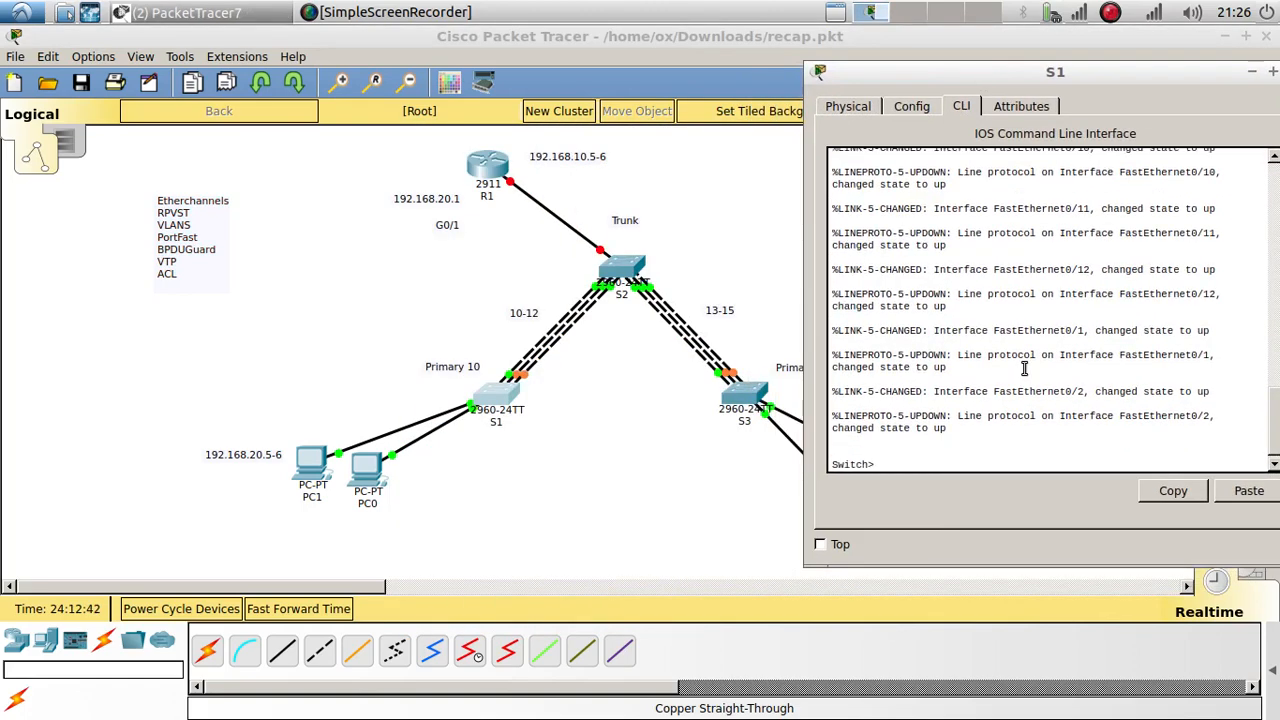
{"action": "type", "text": "en"}
{"action": "key", "text": "Return"}
{"action": "key", "text": "Return"}
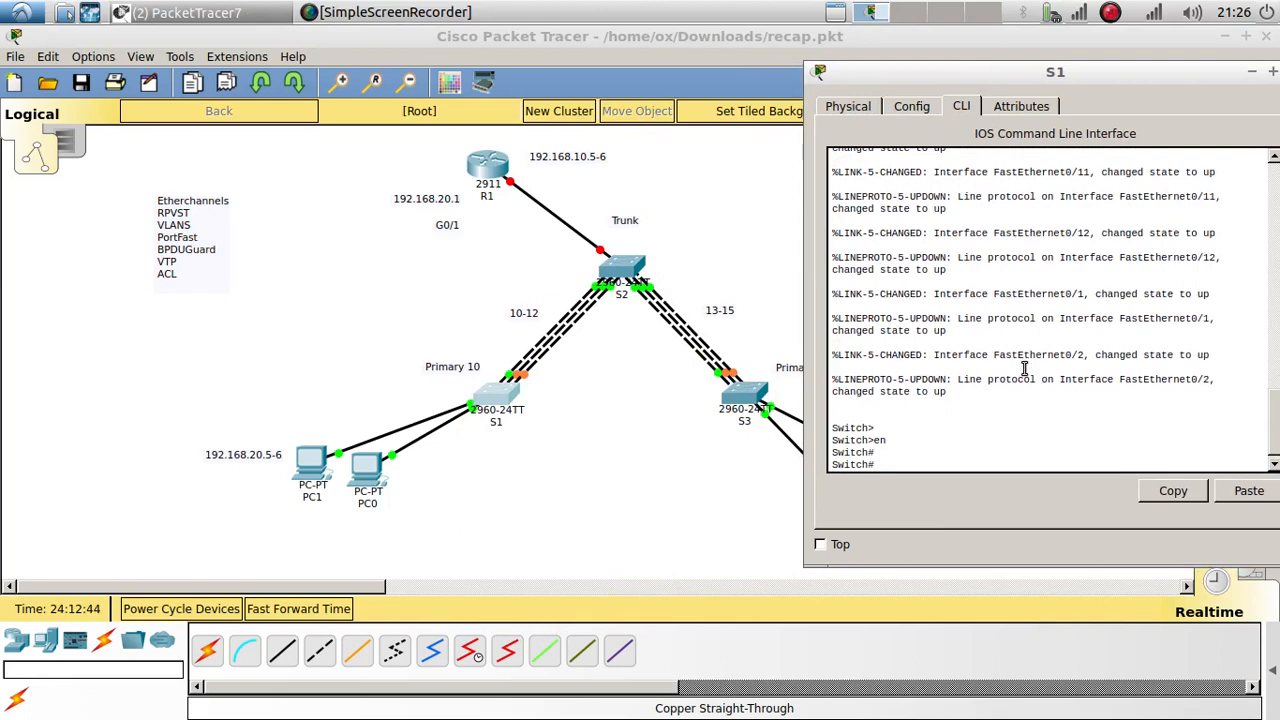
Step: Set CLI and Workspace font sizes to 10 and Activity Wizard to 9 in Preferences
{"action": "left_click", "coordinate": [139, 60]}
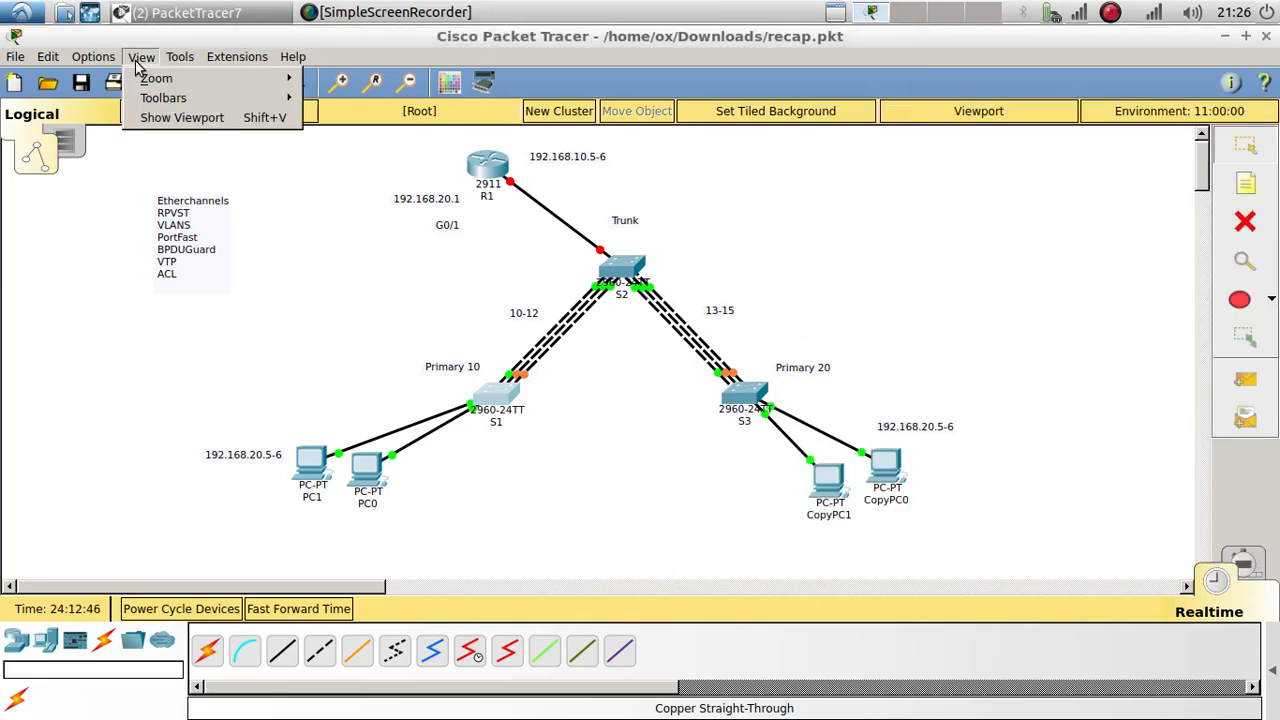
{"action": "left_click", "coordinate": [128, 84]}
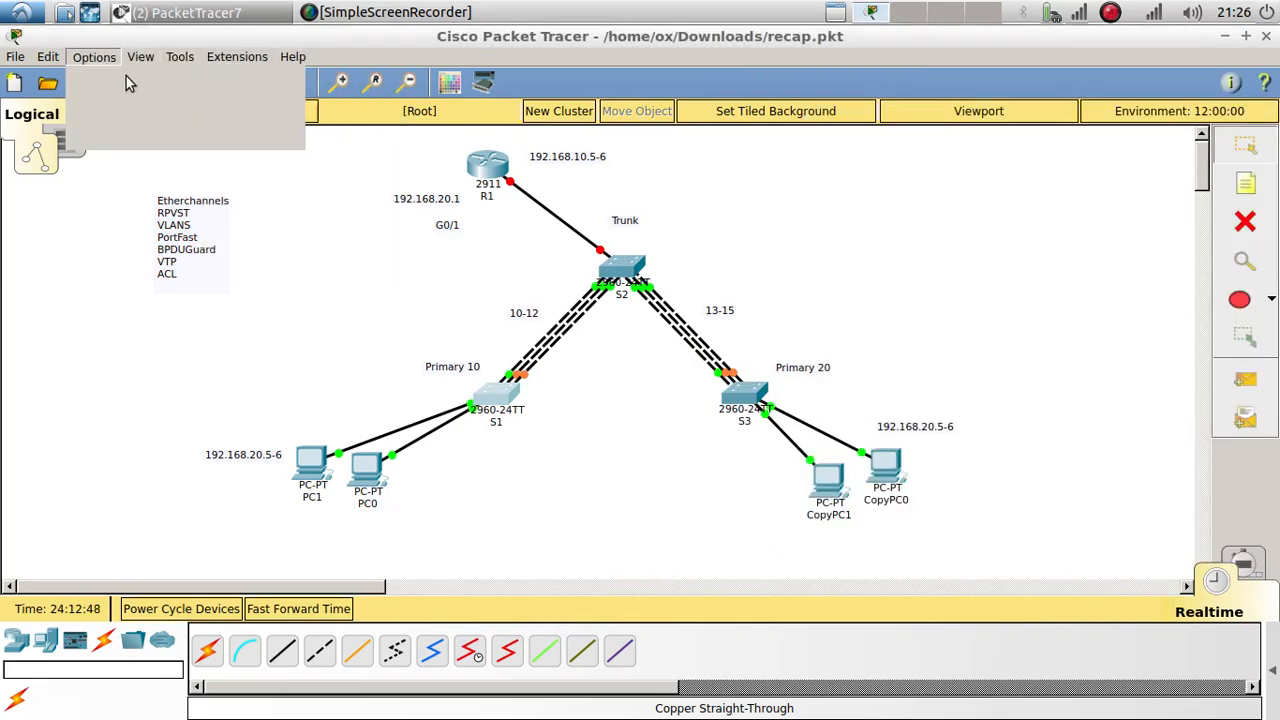
{"action": "left_click", "coordinate": [455, 72]}
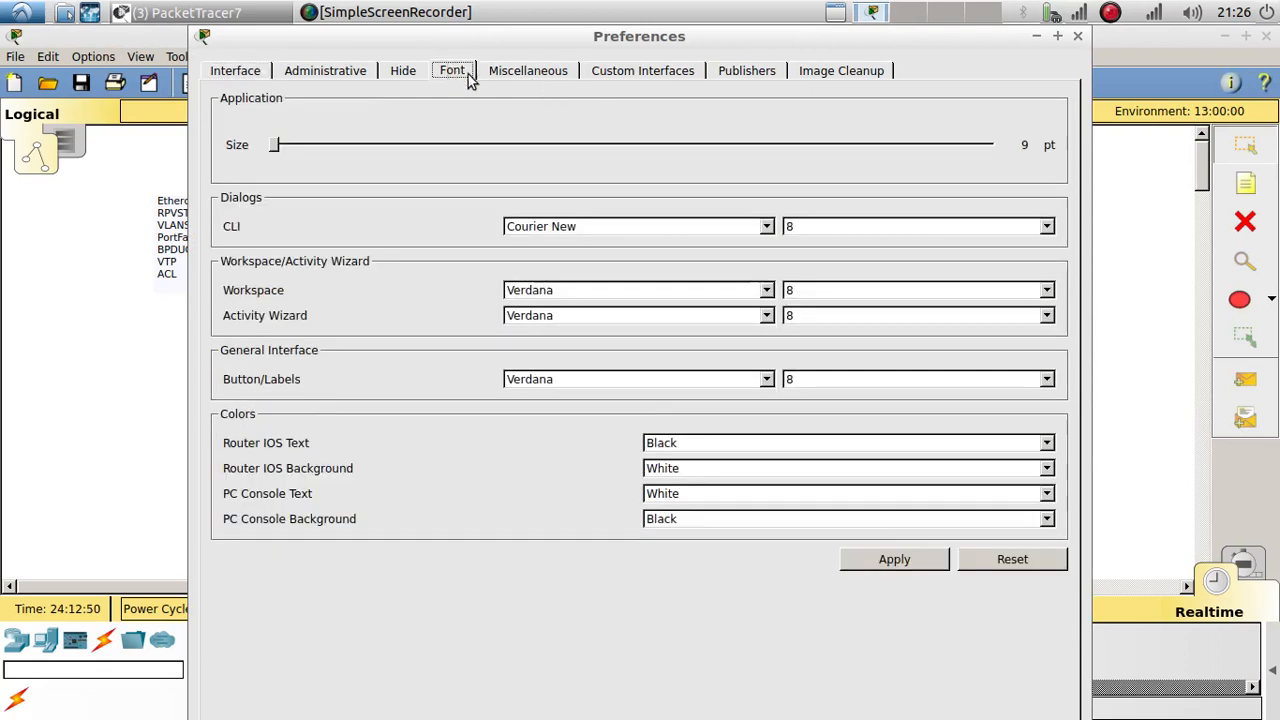
{"action": "left_click", "coordinate": [1046, 227]}
{"action": "left_click", "coordinate": [1014, 278]}
{"action": "left_click", "coordinate": [1046, 289]}
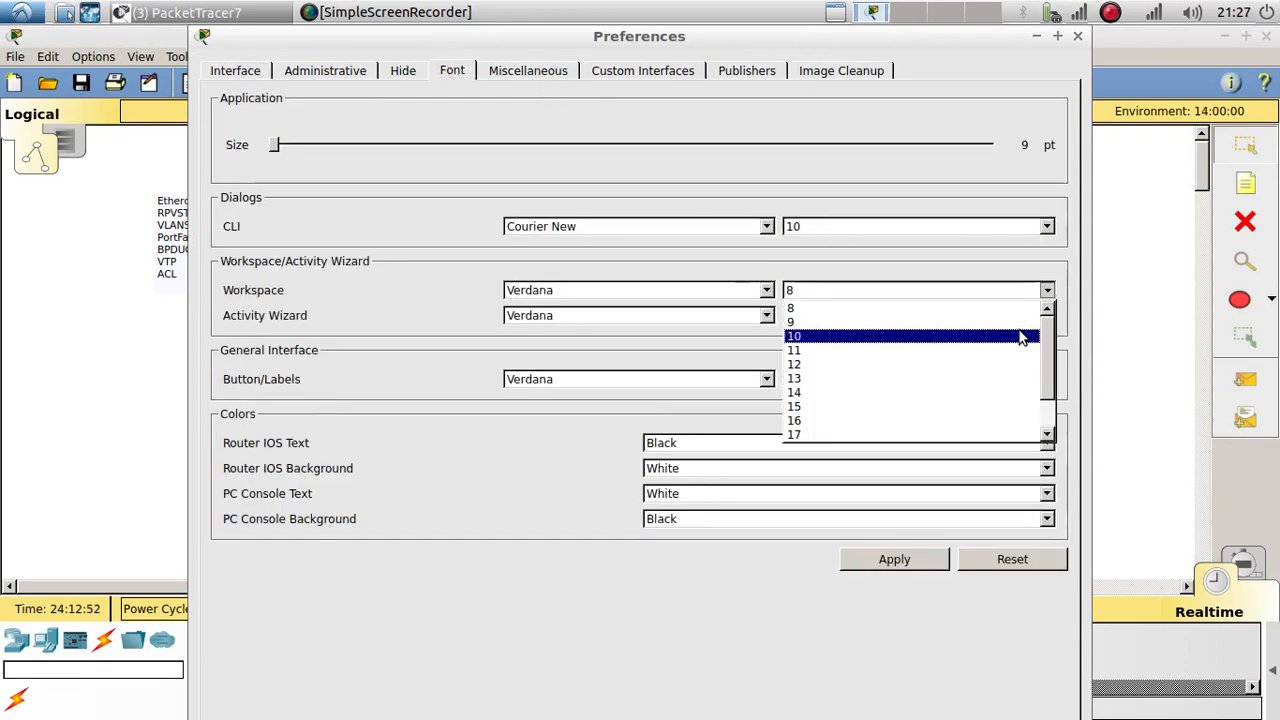
{"action": "left_click", "coordinate": [1020, 337]}
{"action": "left_click", "coordinate": [1046, 315]}
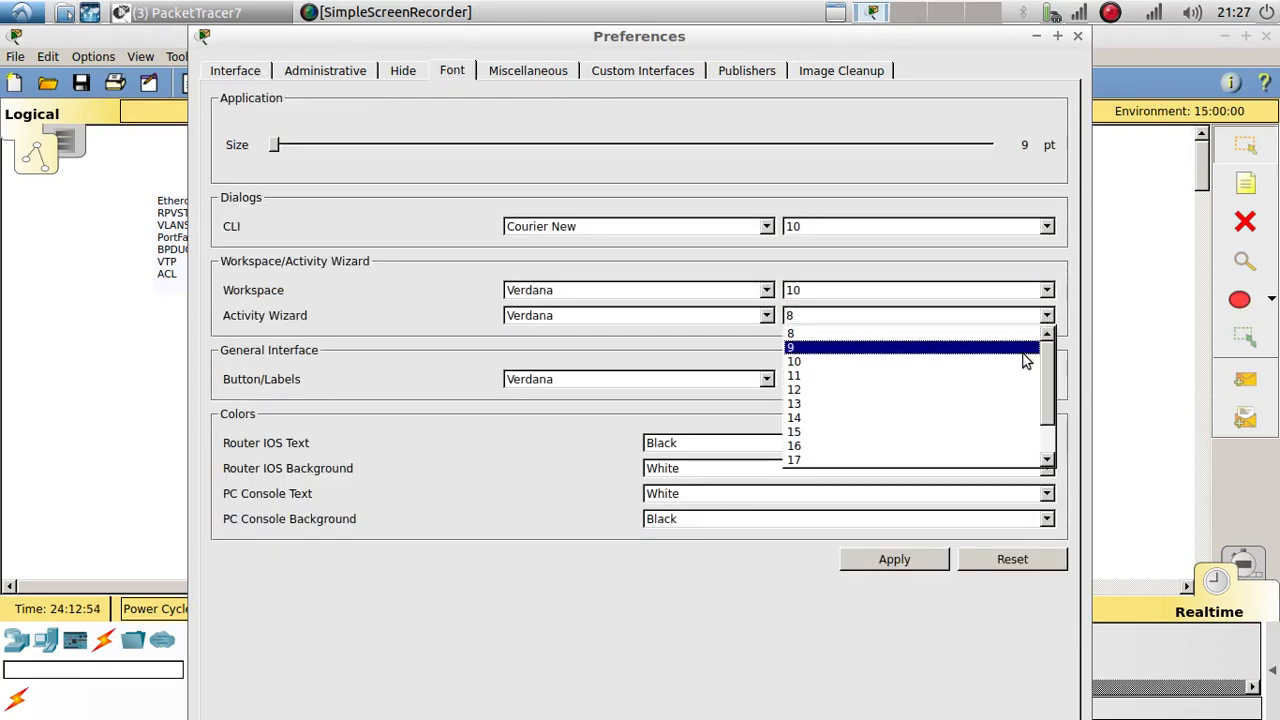
{"action": "left_click", "coordinate": [1023, 353]}
{"action": "left_click", "coordinate": [938, 566]}
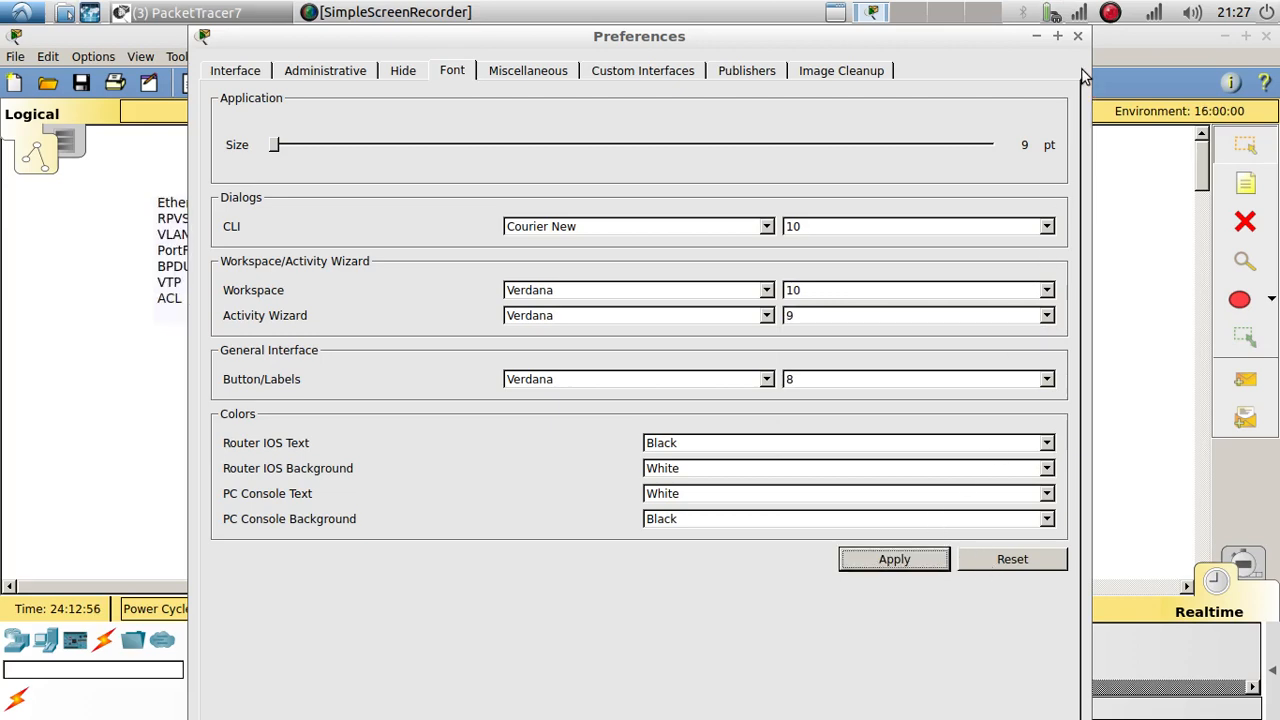
{"action": "left_click", "coordinate": [1078, 36]}
{"action": "left_click", "coordinate": [630, 268]}
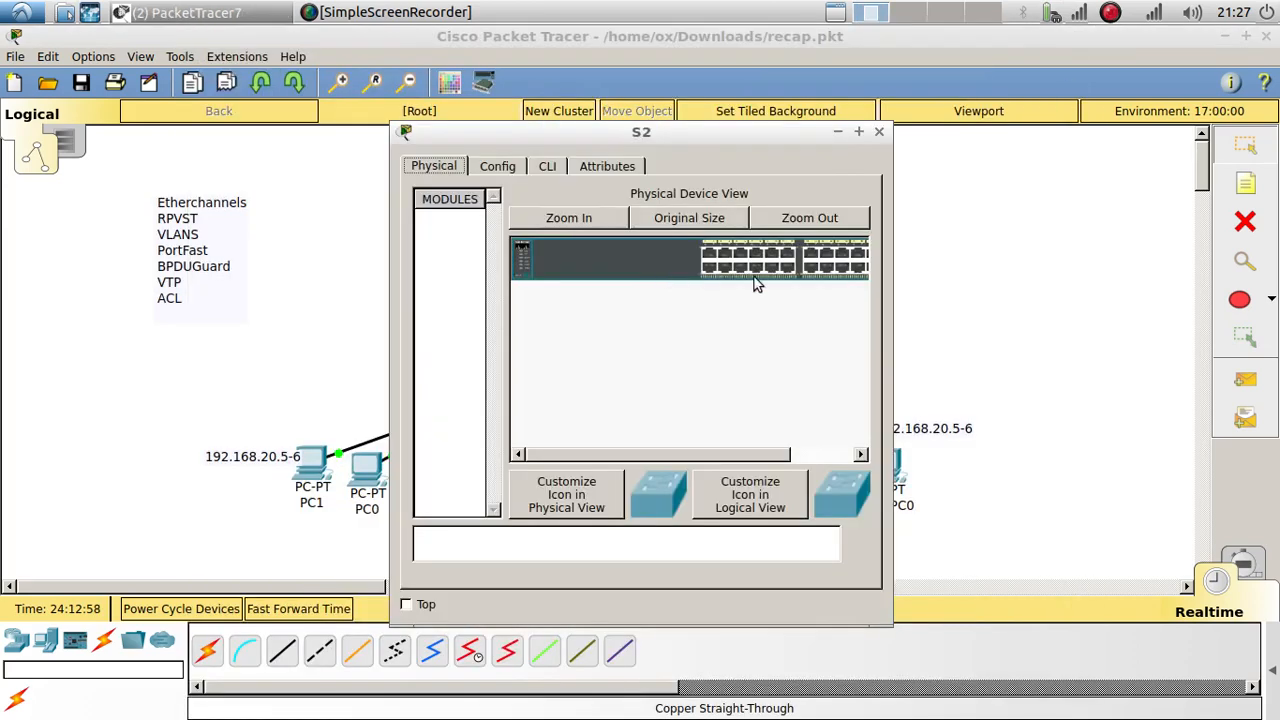
Step: Close S2's window and set S1's hostname to S1 from global configuration mode
{"action": "left_click_drag", "start_coordinate": [686, 132], "coordinate": [865, 105]}
{"action": "left_click", "coordinate": [1054, 102]}
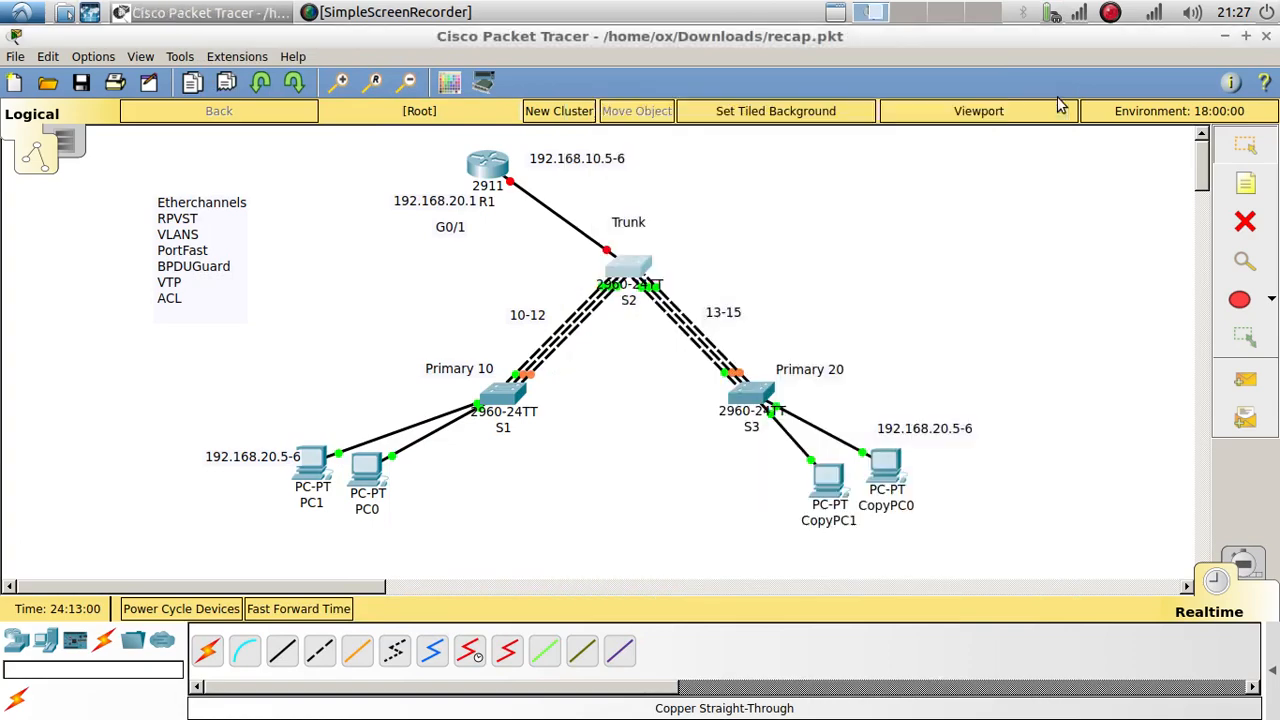
{"action": "left_click", "coordinate": [506, 402]}
{"action": "left_click_drag", "start_coordinate": [684, 134], "coordinate": [1052, 54]}
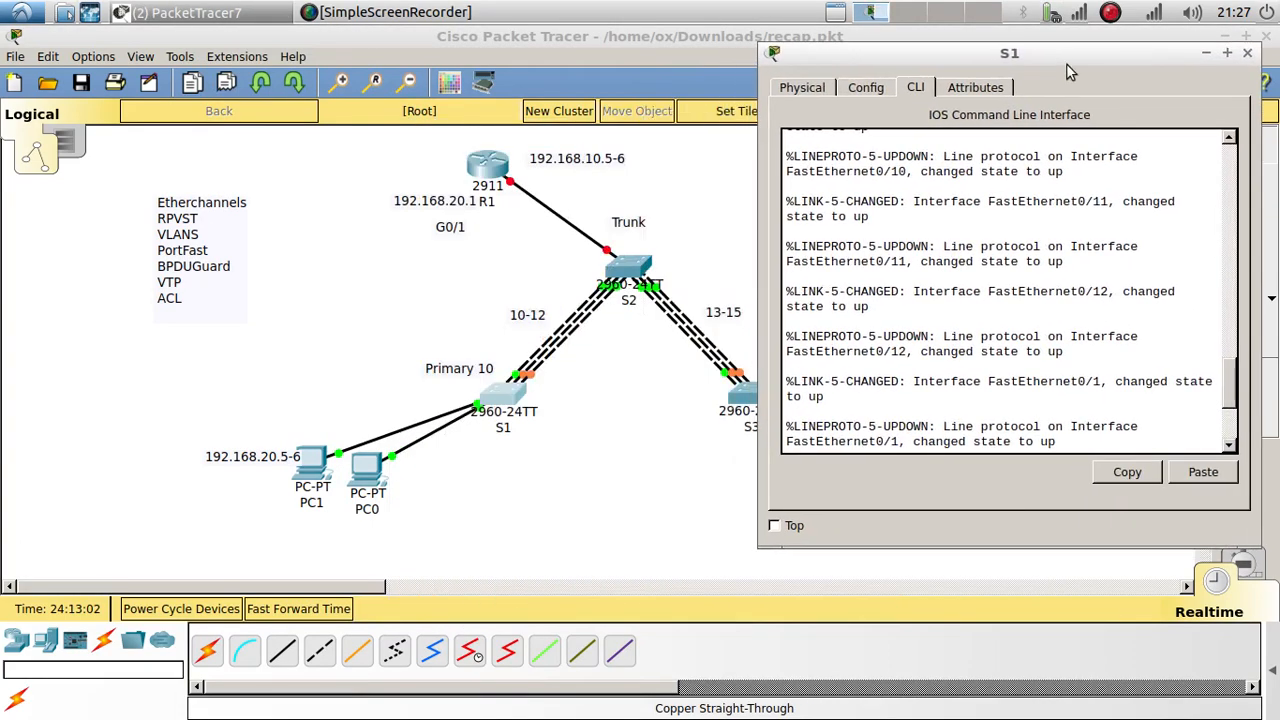
{"action": "scroll", "coordinate": [1120, 355], "scroll_direction": "down", "scroll_amount": 5}
{"action": "key", "text": "Return"}
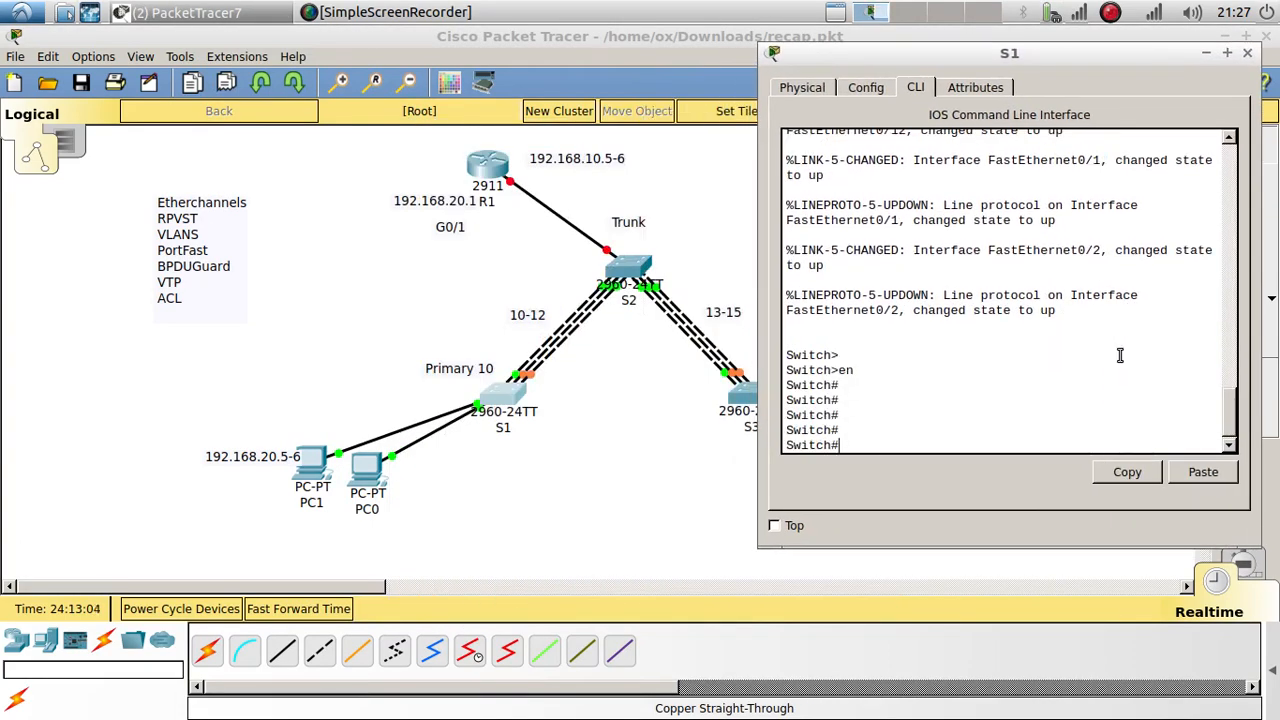
{"action": "type", "text": "config t"}
{"action": "key", "text": "Return"}
{"action": "key", "text": "Return"}
{"action": "key", "text": "Return"}
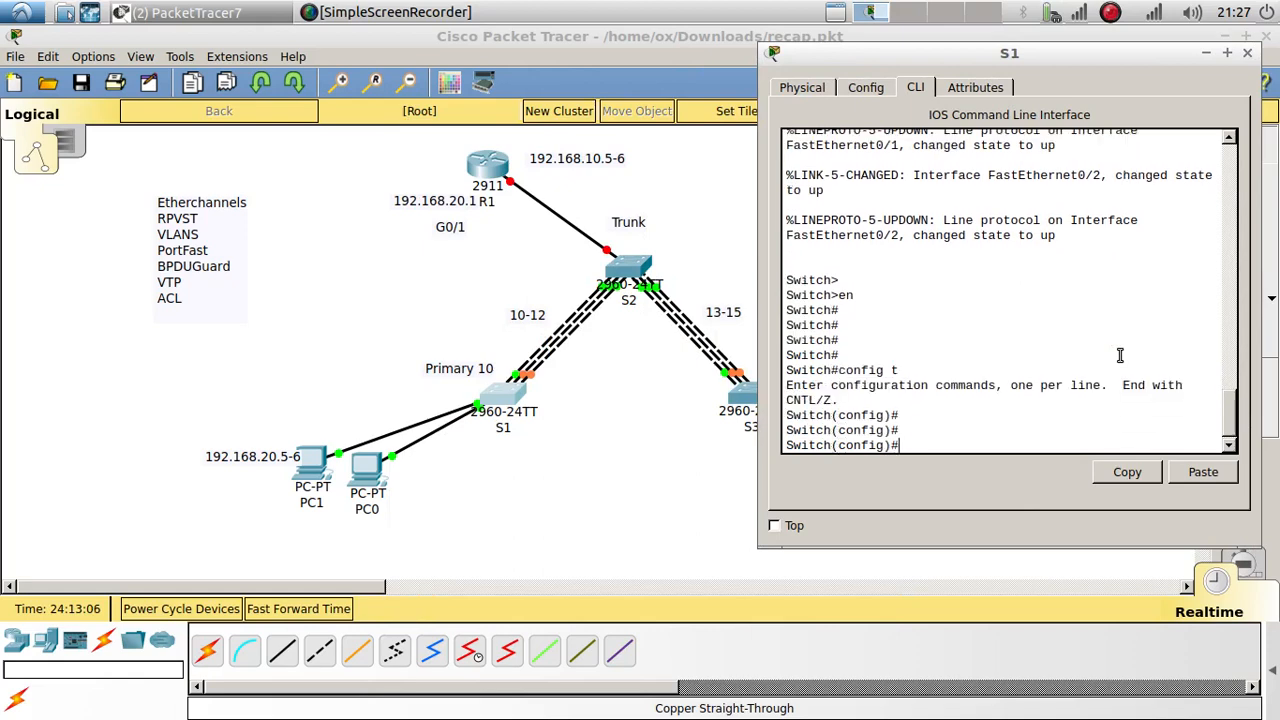
{"action": "type", "text": "ho"}
{"action": "key", "text": "Tab"}
{"action": "type", "text": "S1"}
{"action": "key", "text": "Return"}
{"action": "key", "text": "Return"}
{"action": "key", "text": "Return"}
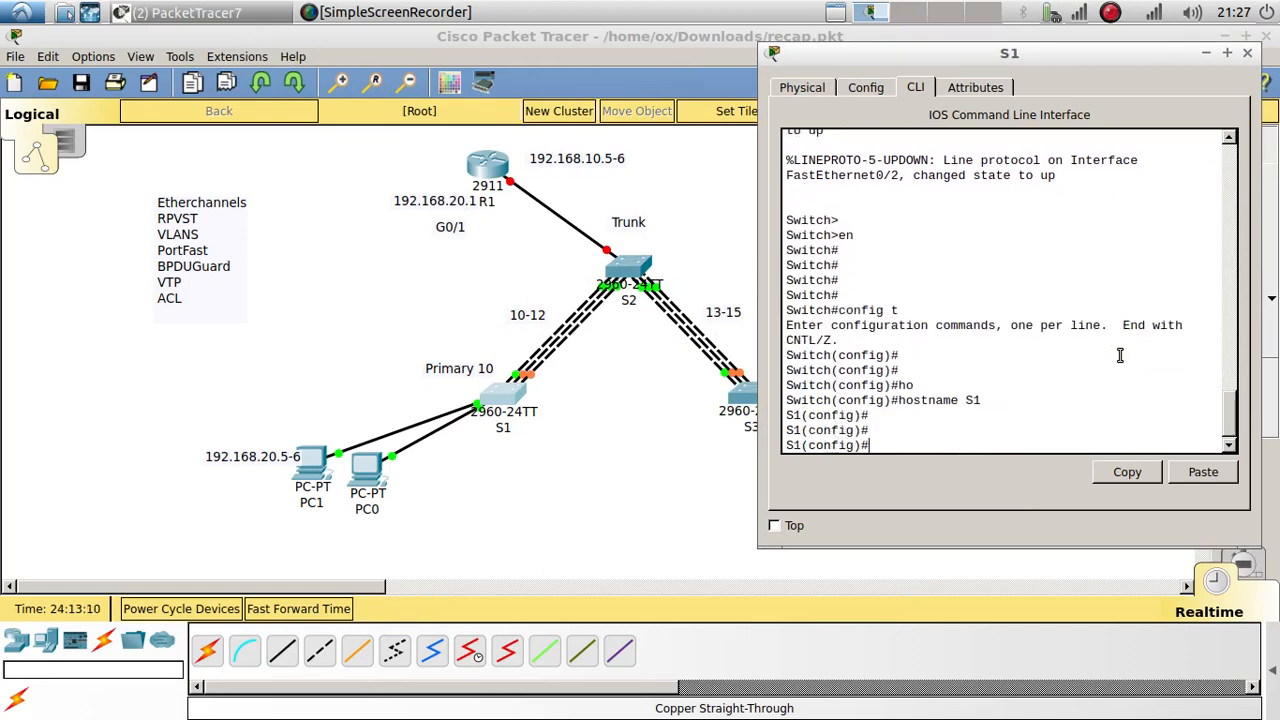
Step: Put S1 into VTP client mode
{"action": "type", "text": "vt"}
{"action": "key", "text": "Tab"}
{"action": "type", "text": "?"}
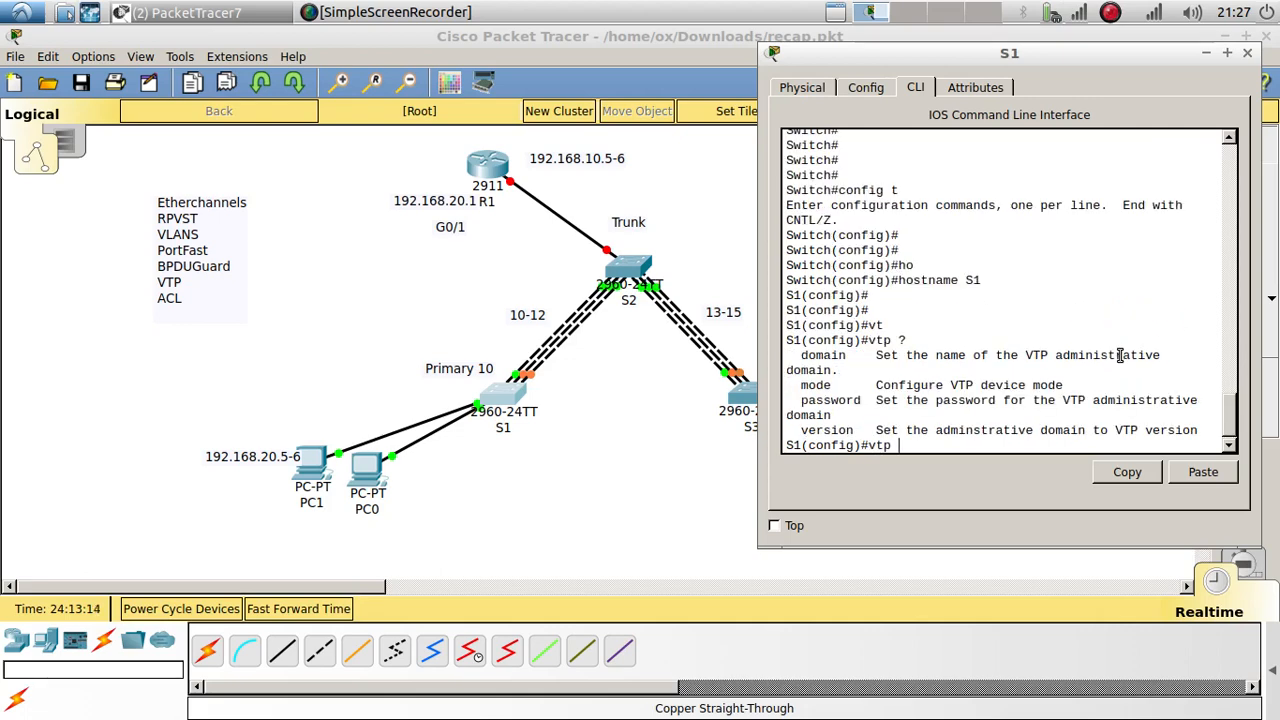
{"action": "type", "text": "mo"}
{"action": "key", "text": "Tab"}
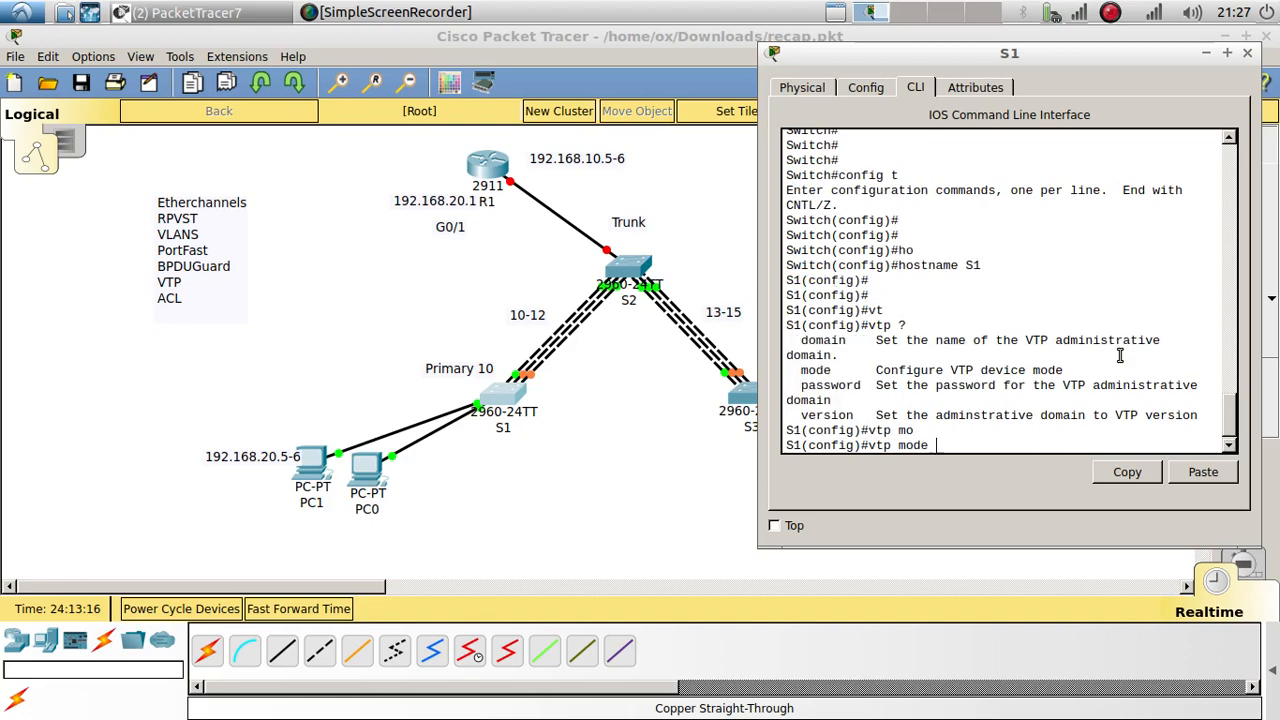
{"action": "type", "text": "cli"}
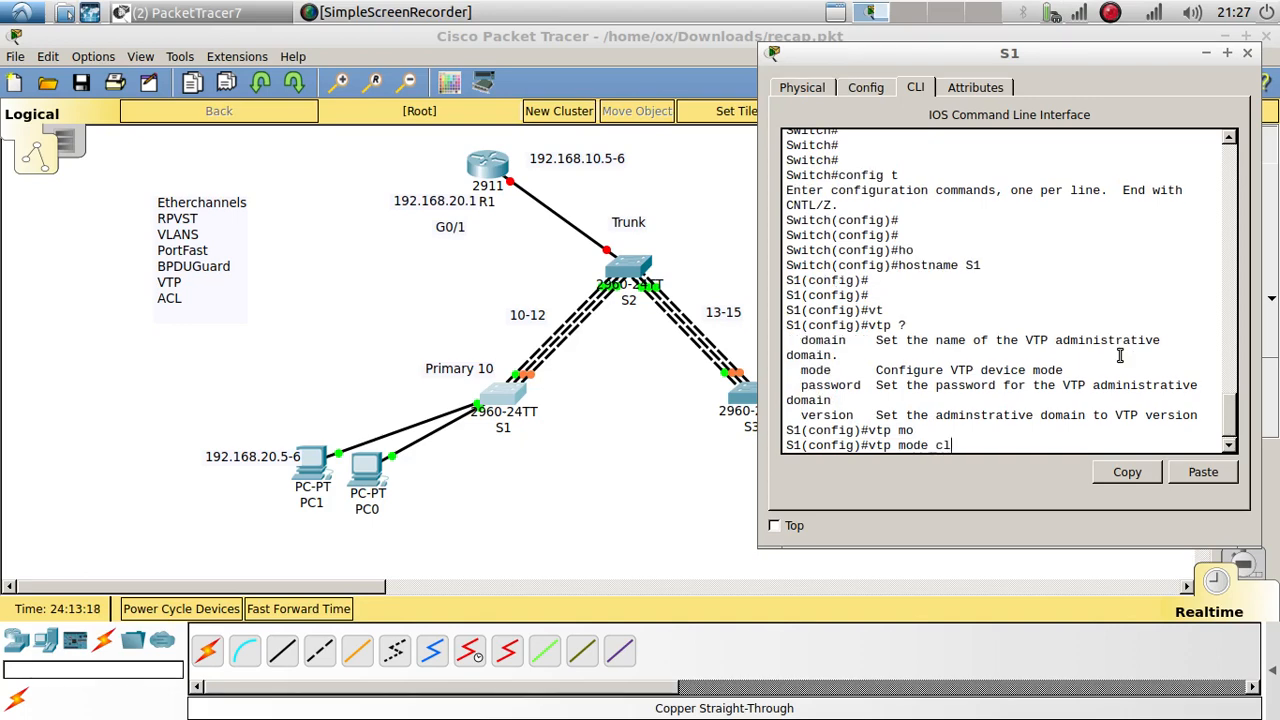
{"action": "key", "text": "Tab"}
{"action": "key", "text": "Return"}
{"action": "key", "text": "Return"}
{"action": "key", "text": "Return"}
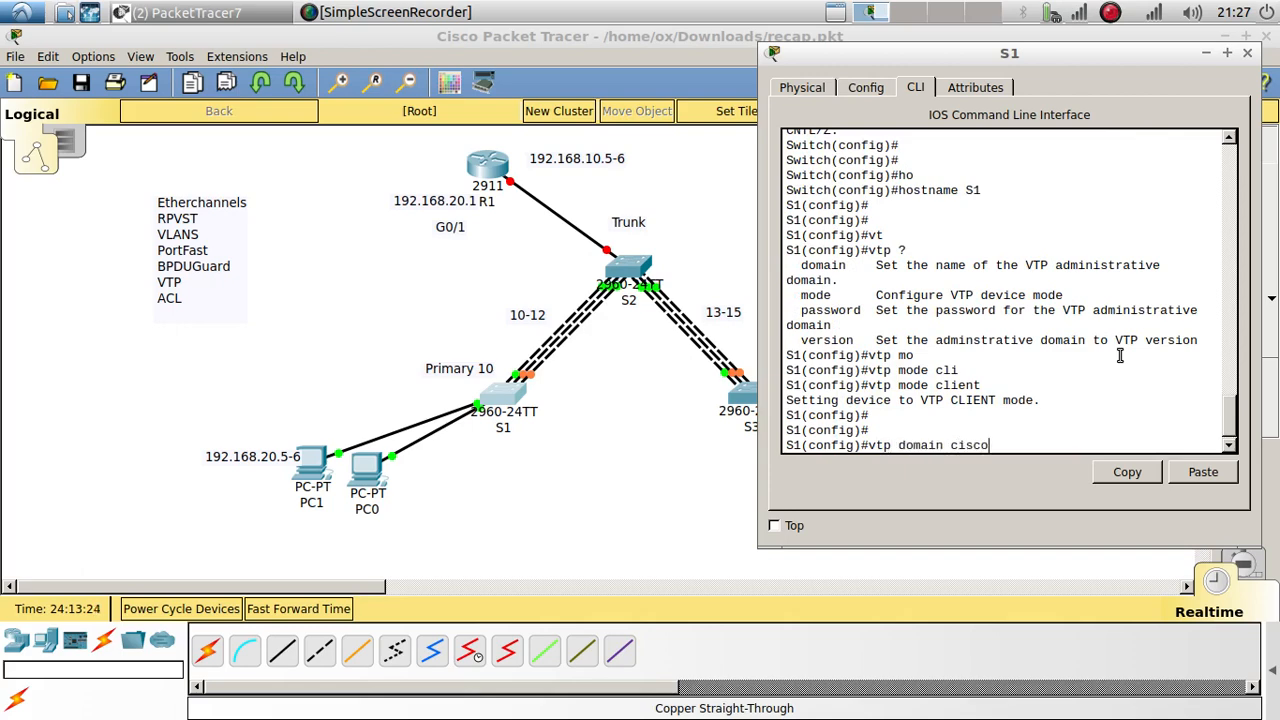
{"action": "type", "text": "vtp domain cisco"}
{"action": "key", "text": "Return"}
{"action": "type", "text": "vtp "}
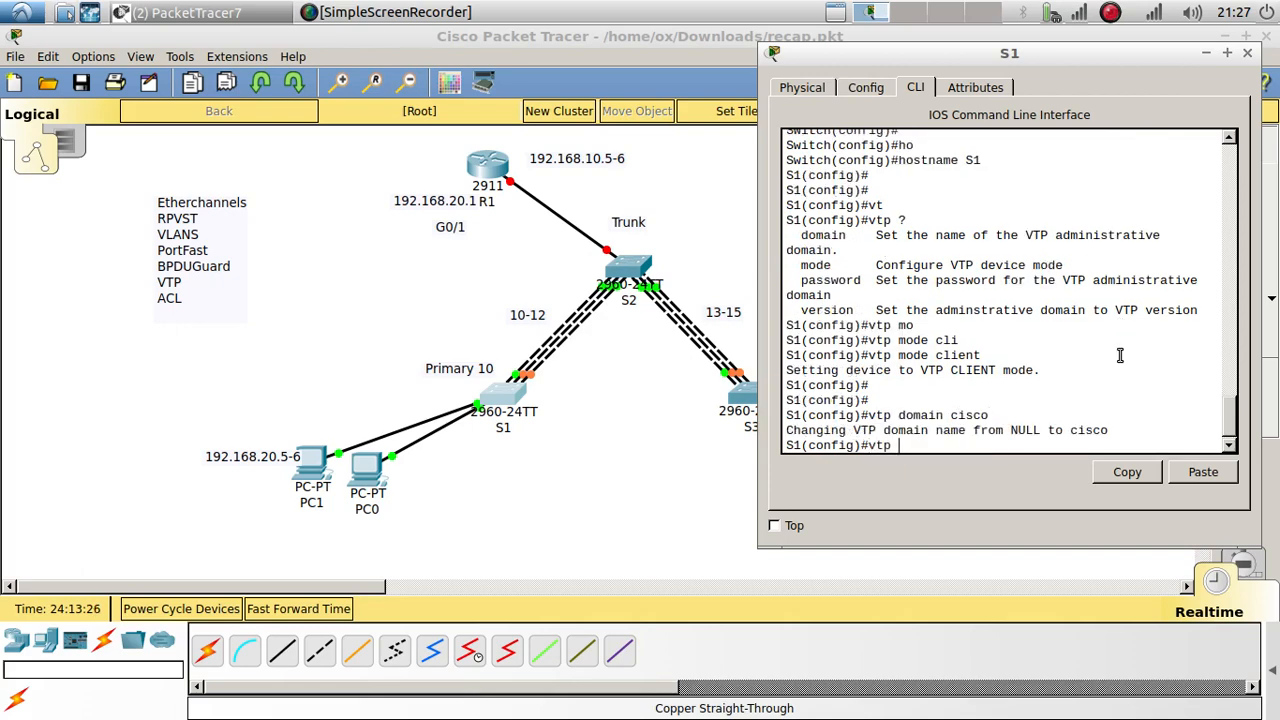
{"action": "type", "text": "pass"}
{"action": "key", "text": "Tab"}
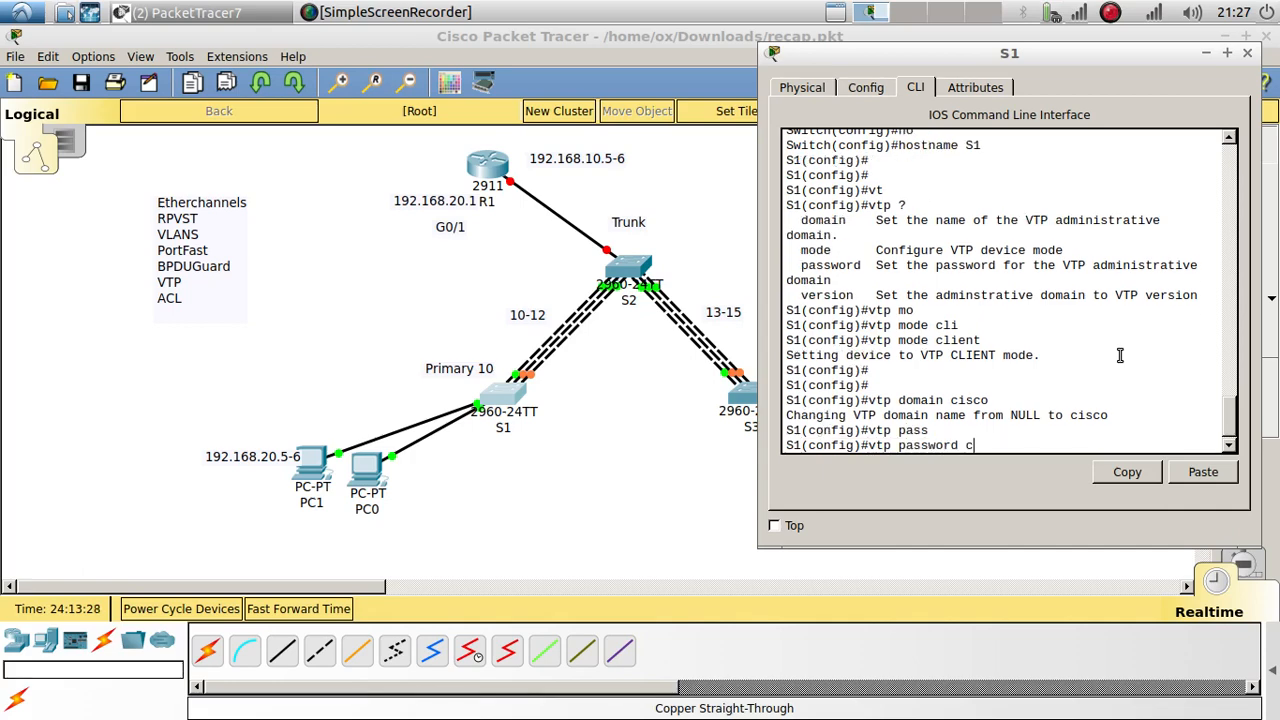
{"action": "type", "text": "cisco"}
{"action": "key", "text": "Return"}
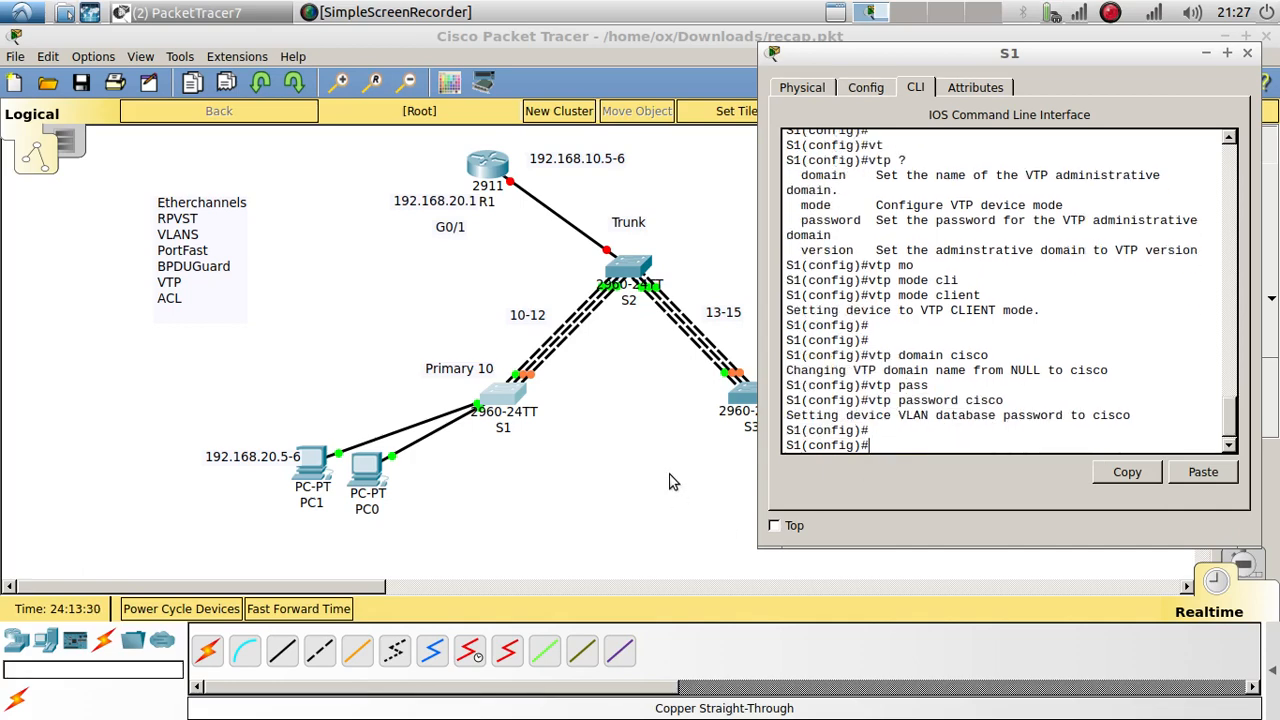
{"action": "left_click", "coordinate": [676, 480]}
{"action": "left_click", "coordinate": [755, 397]}
Step: On S3's CLI, enter global configuration mode and set the hostname to S3
{"action": "left_click_drag", "start_coordinate": [726, 130], "coordinate": [1158, 43]}
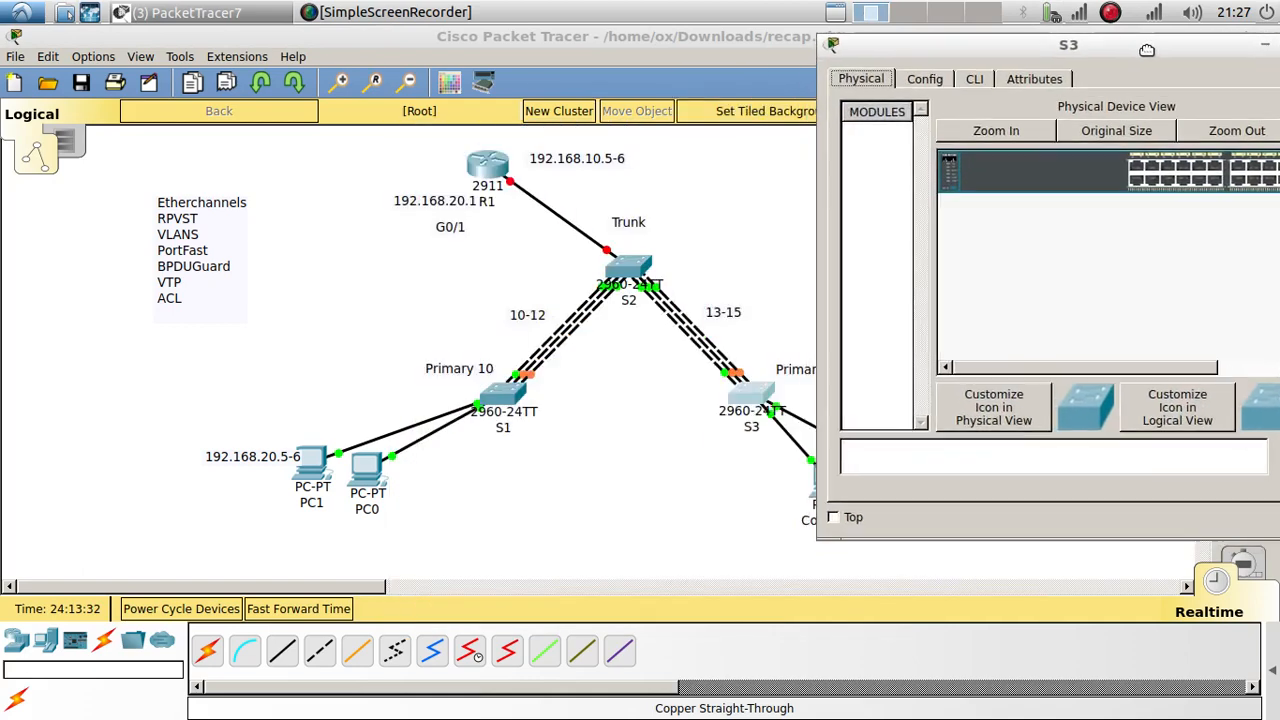
{"action": "left_click", "coordinate": [979, 77]}
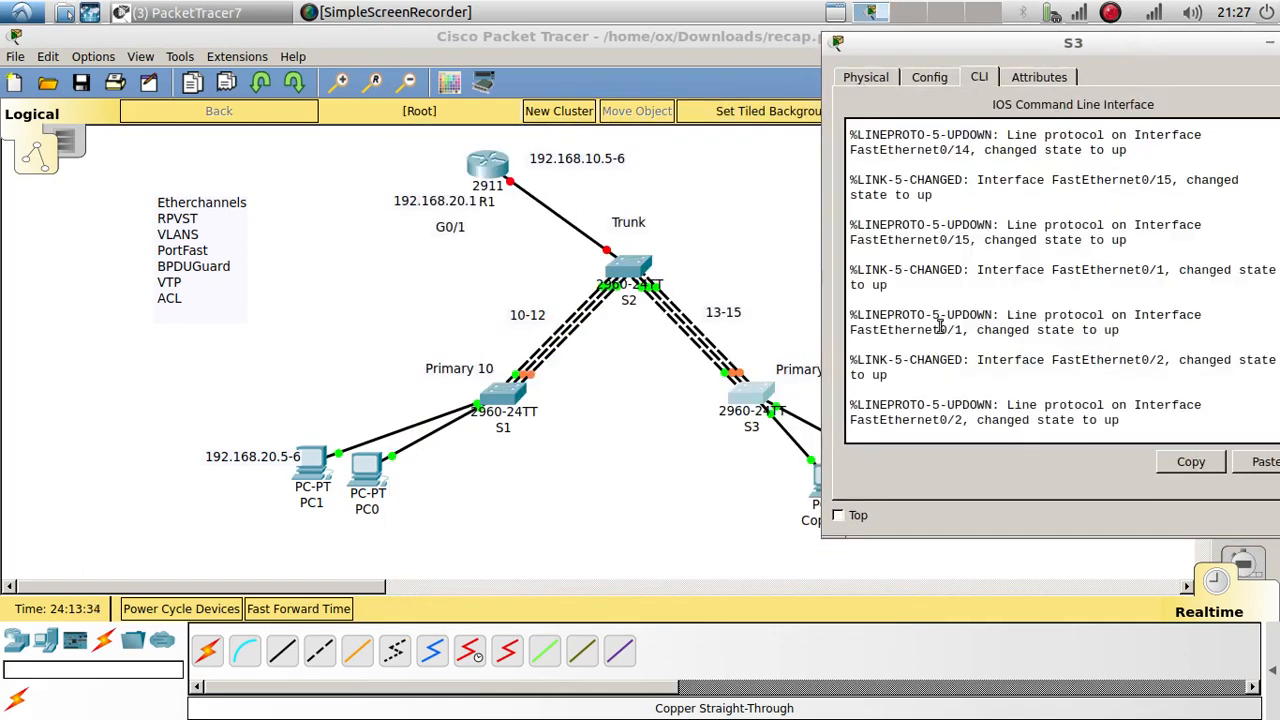
{"action": "key", "text": "Return"}
{"action": "key", "text": "Return"}
{"action": "type", "text": "en"}
{"action": "key", "text": "Return"}
{"action": "type", "text": "confi"}
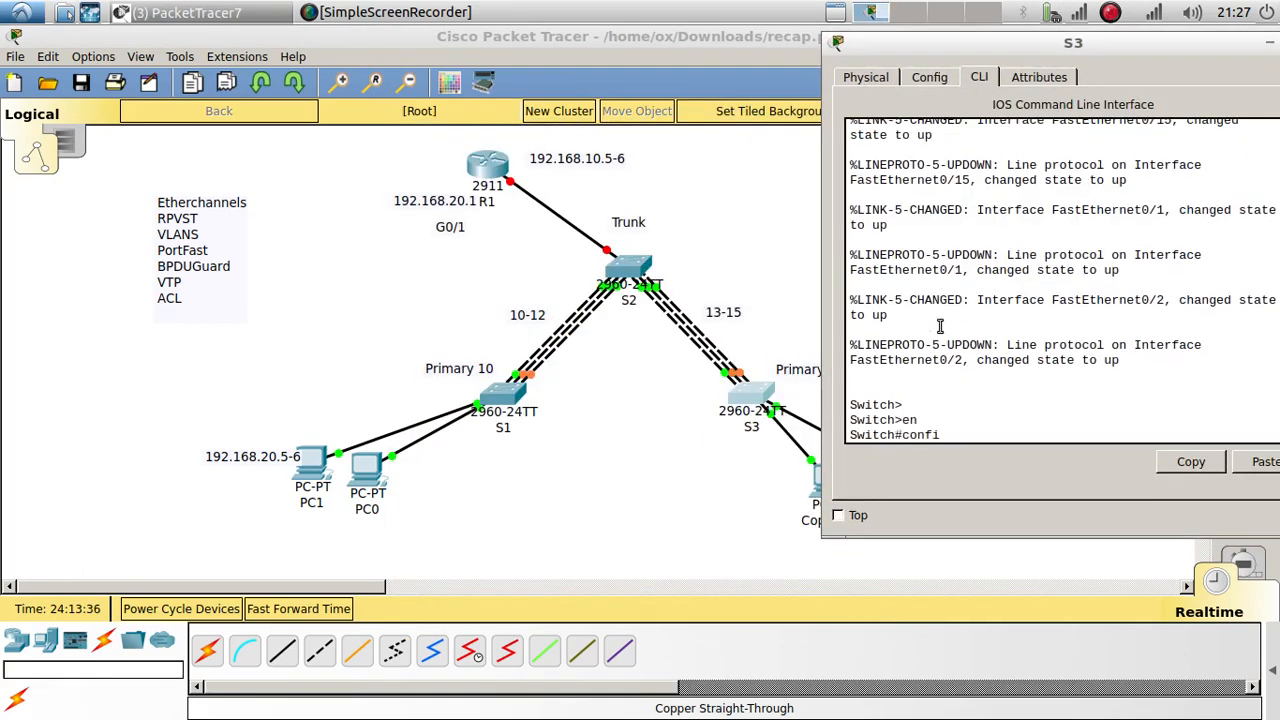
{"action": "type", "text": "g t"}
{"action": "key", "text": "Return"}
{"action": "key", "text": "Return"}
{"action": "type", "text": "ho"}
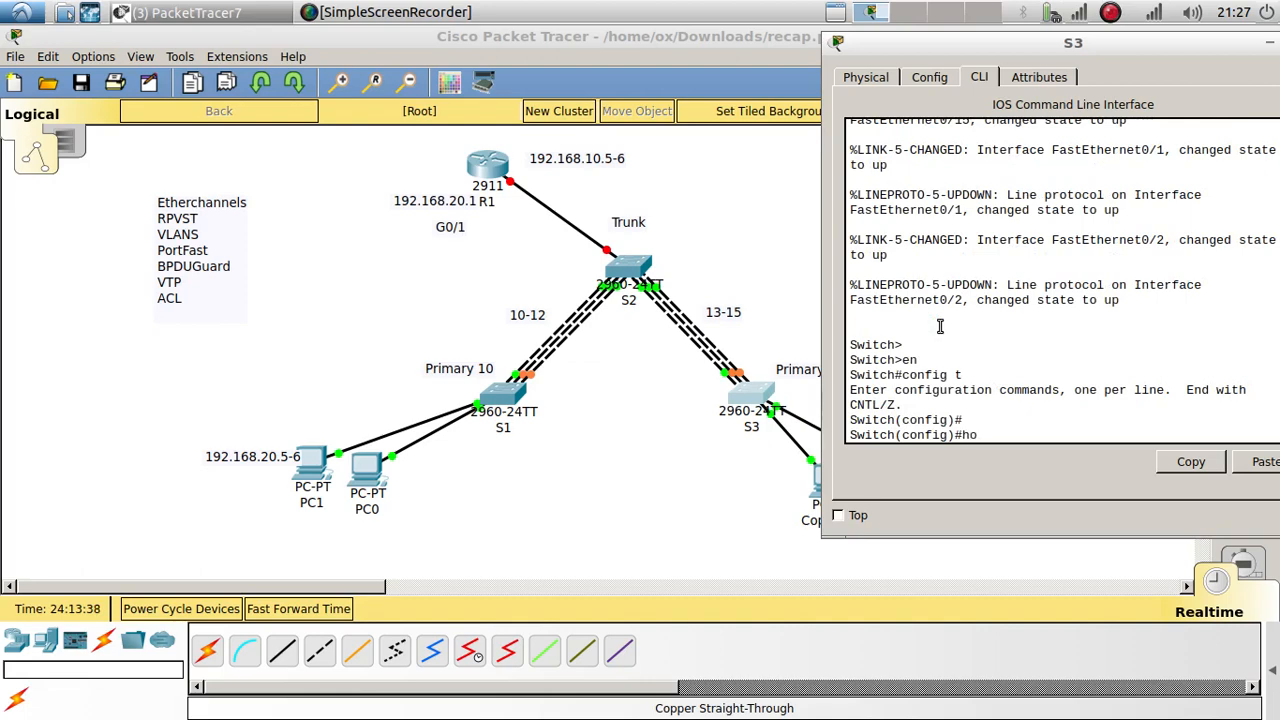
{"action": "type", "text": "s"}
{"action": "key", "text": "Tab"}
{"action": "type", "text": "S"}
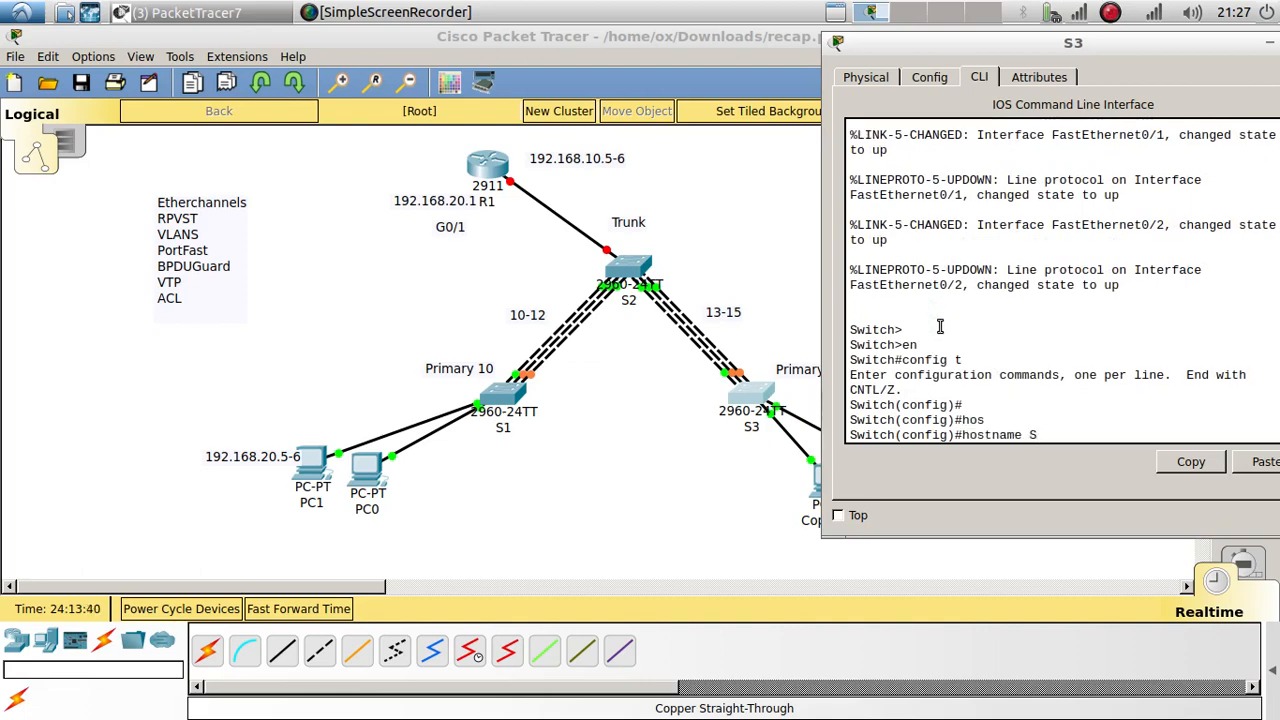
{"action": "type", "text": "3"}
{"action": "key", "text": "Return"}
{"action": "key", "text": "Return"}
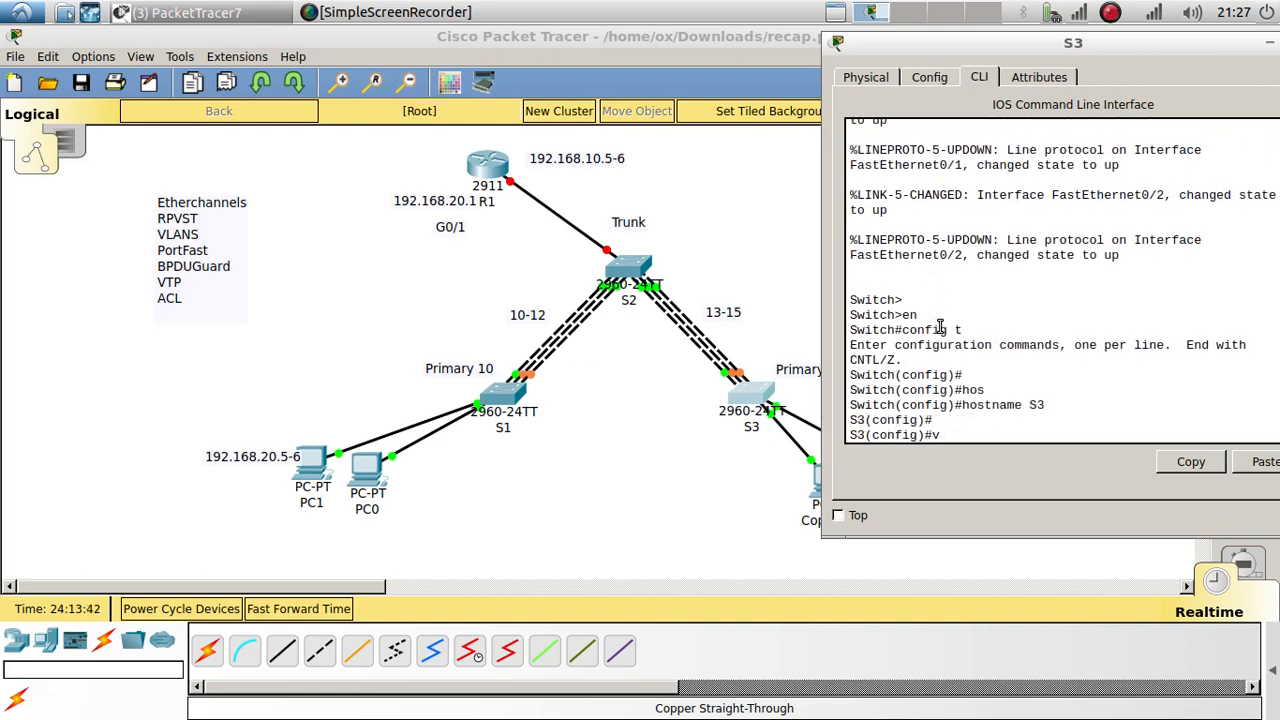
Step: Make S3 a VTP client in domain cisco with VTP password cisco
{"action": "type", "text": "vtp mode client"}
{"action": "key", "text": "Return"}
{"action": "key", "text": "Return"}
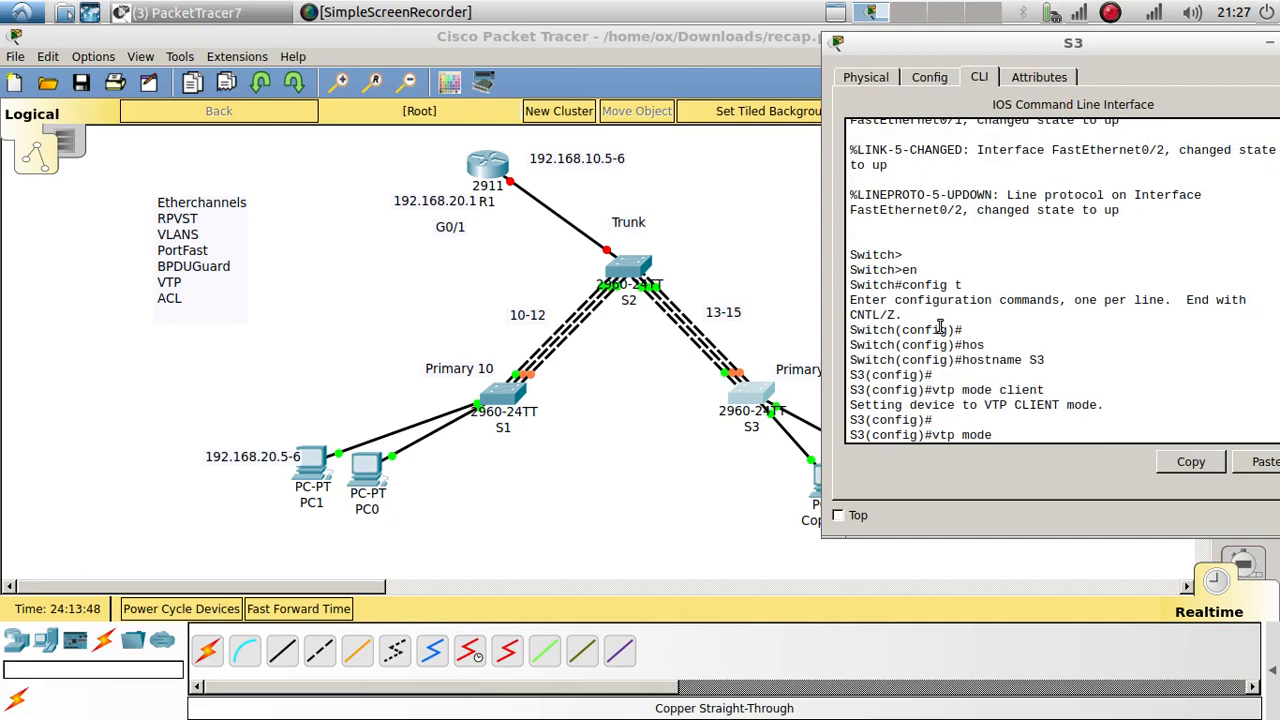
{"action": "type", "text": "vtp domain cisco"}
{"action": "key", "text": "Return"}
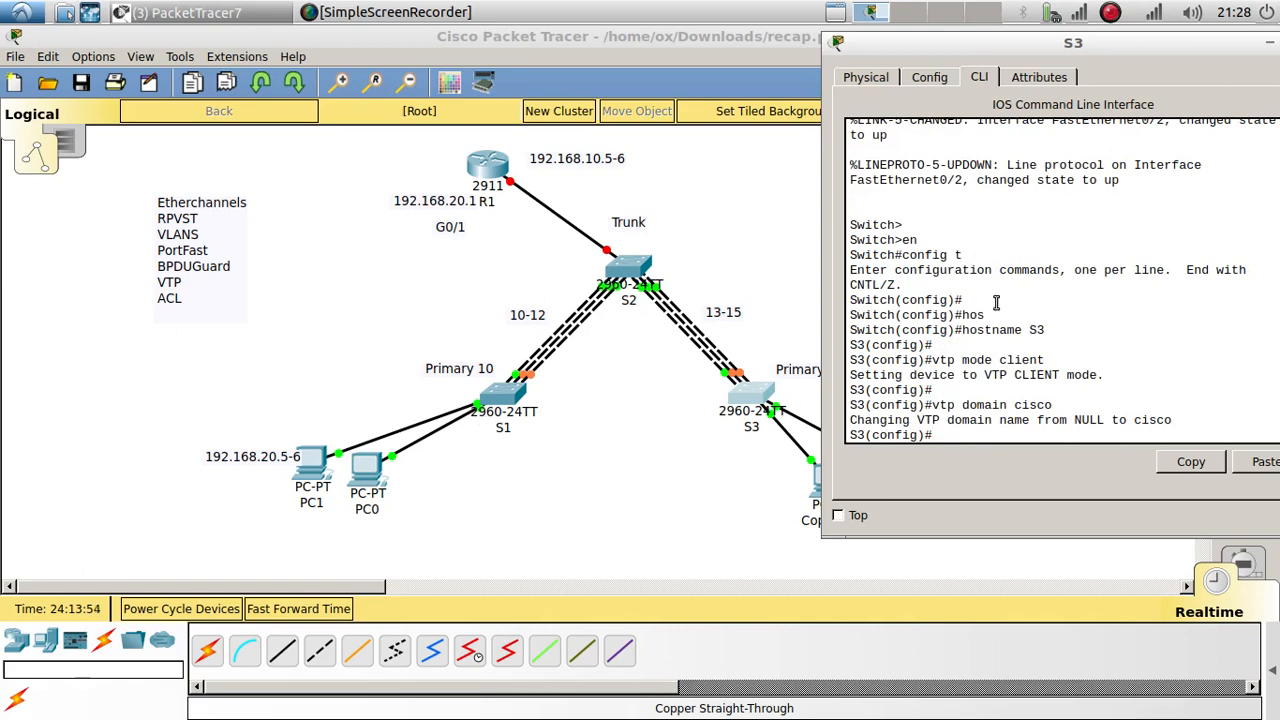
{"action": "type", "text": "vtp pass"}
{"action": "key", "text": "Tab"}
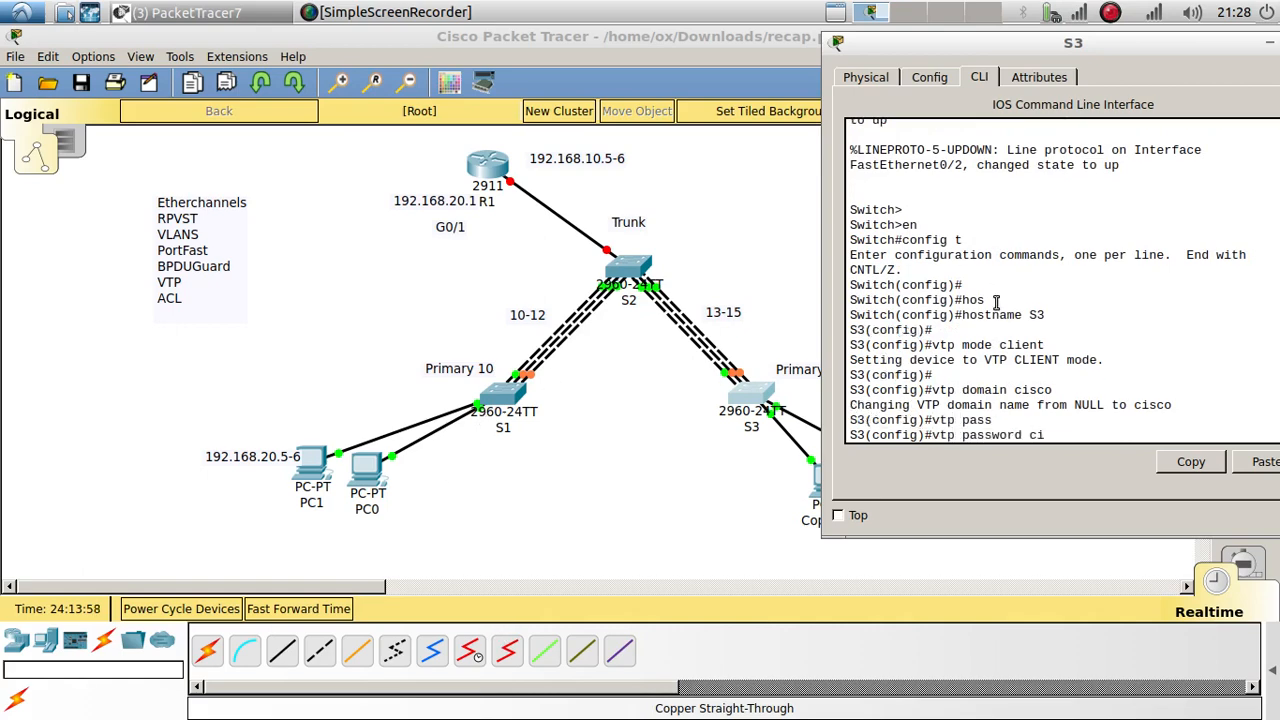
{"action": "type", "text": "cisco"}
{"action": "key", "text": "Return"}
{"action": "key", "text": "Return"}
{"action": "key", "text": "Return"}
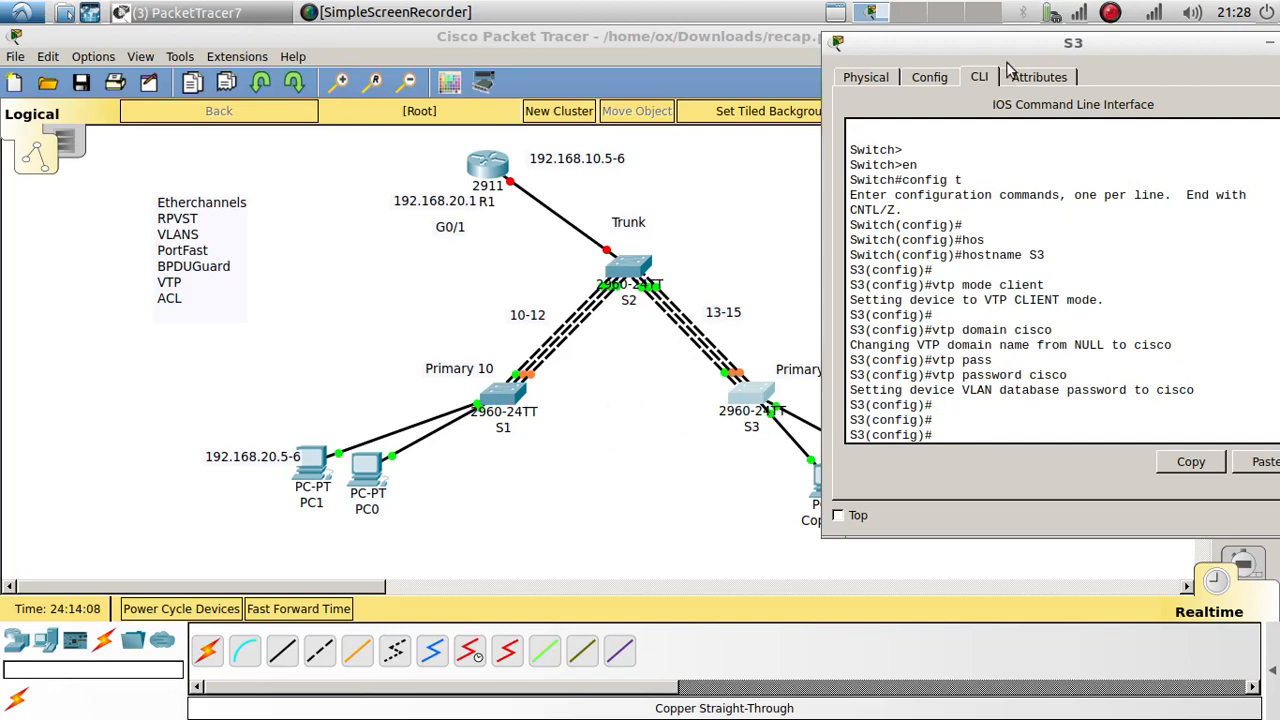
{"action": "left_click_drag", "start_coordinate": [1010, 51], "coordinate": [966, 51]}
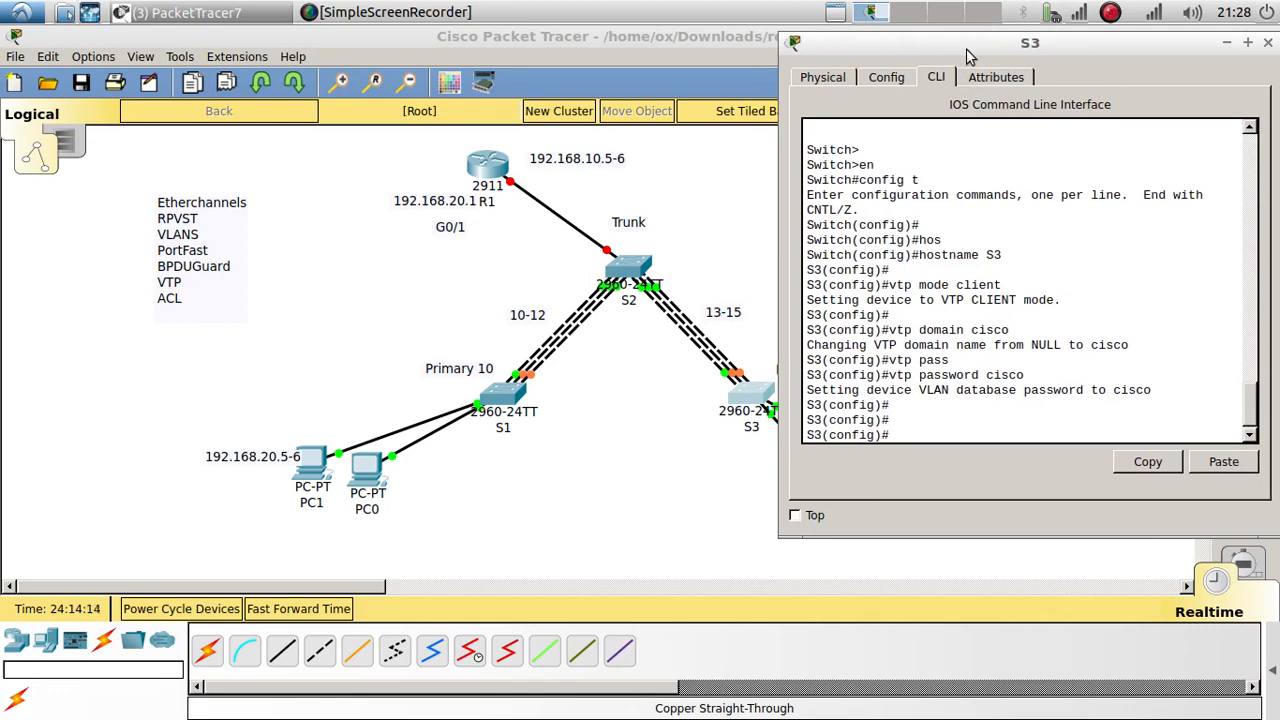
{"action": "left_click", "coordinate": [630, 270]}
Step: On S2's CLI, enter global configuration mode and set the hostname to S1
{"action": "left_click_drag", "start_coordinate": [640, 137], "coordinate": [1068, 80]}
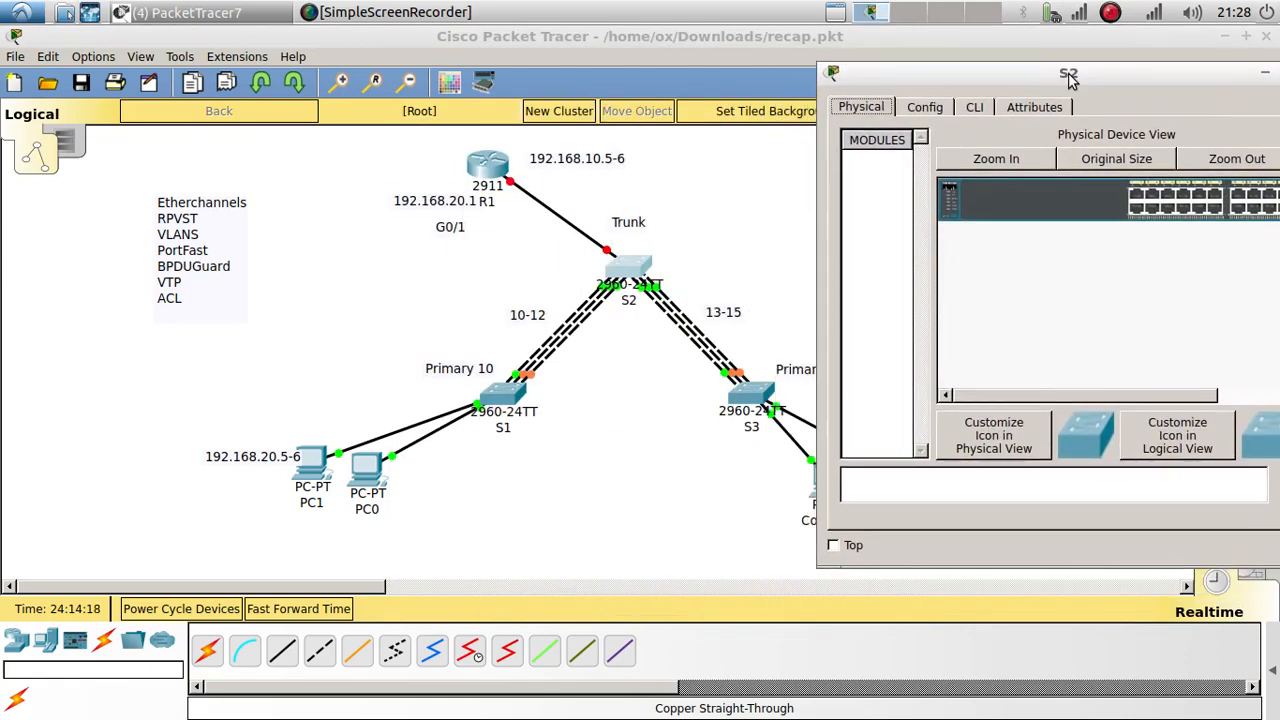
{"action": "left_click", "coordinate": [974, 107]}
{"action": "key", "text": "Return"}
{"action": "key", "text": "Return"}
{"action": "type", "text": "en"}
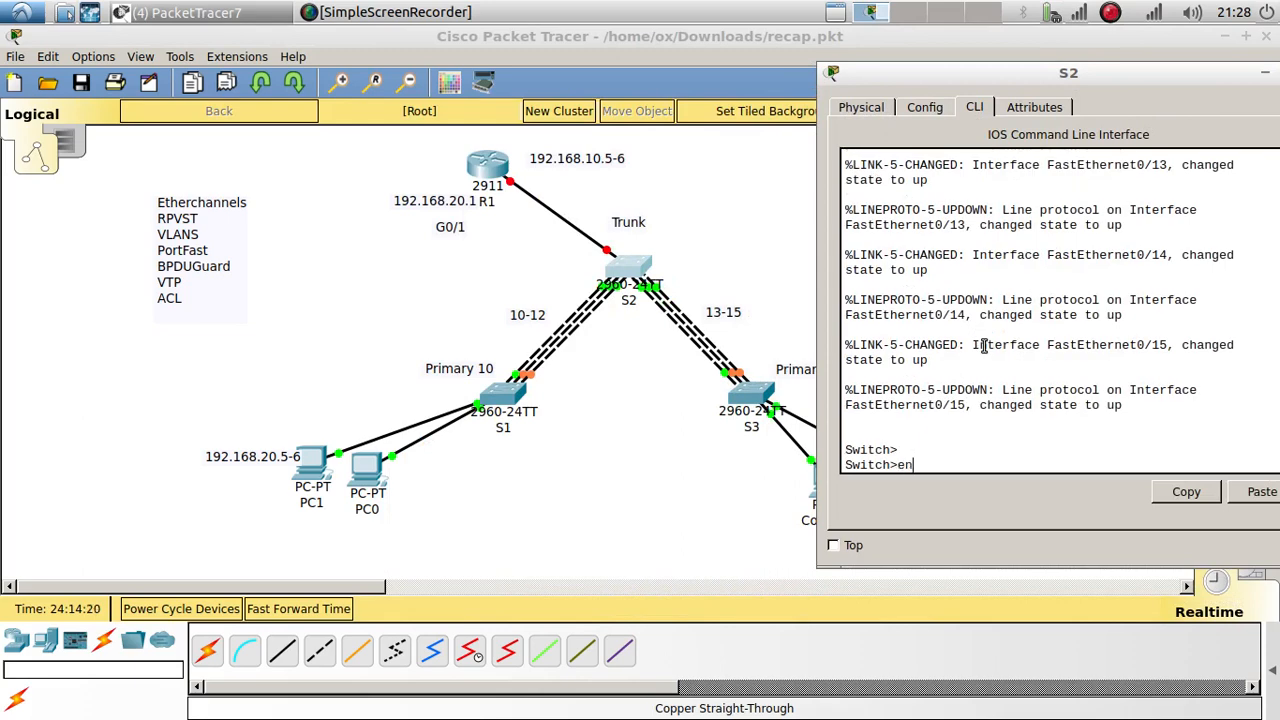
{"action": "key", "text": "Return"}
{"action": "type", "text": "config t"}
{"action": "key", "text": "Return"}
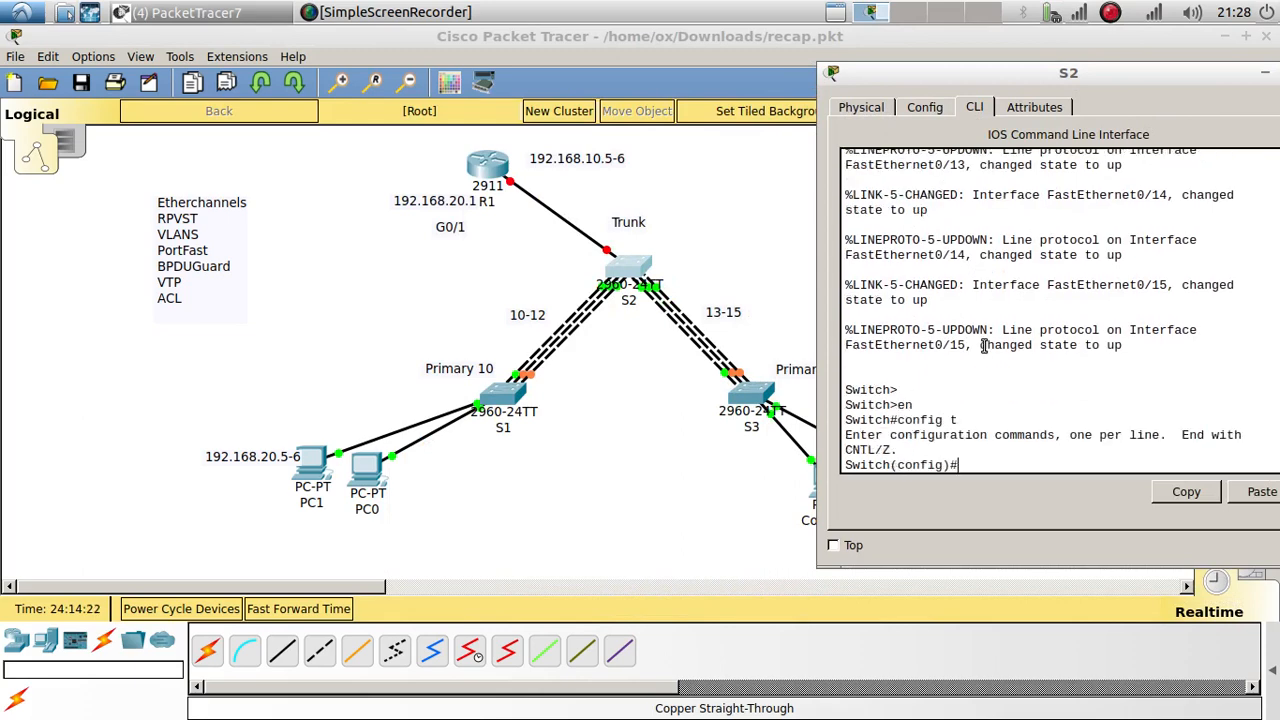
{"action": "type", "text": "hos"}
{"action": "key", "text": "Tab"}
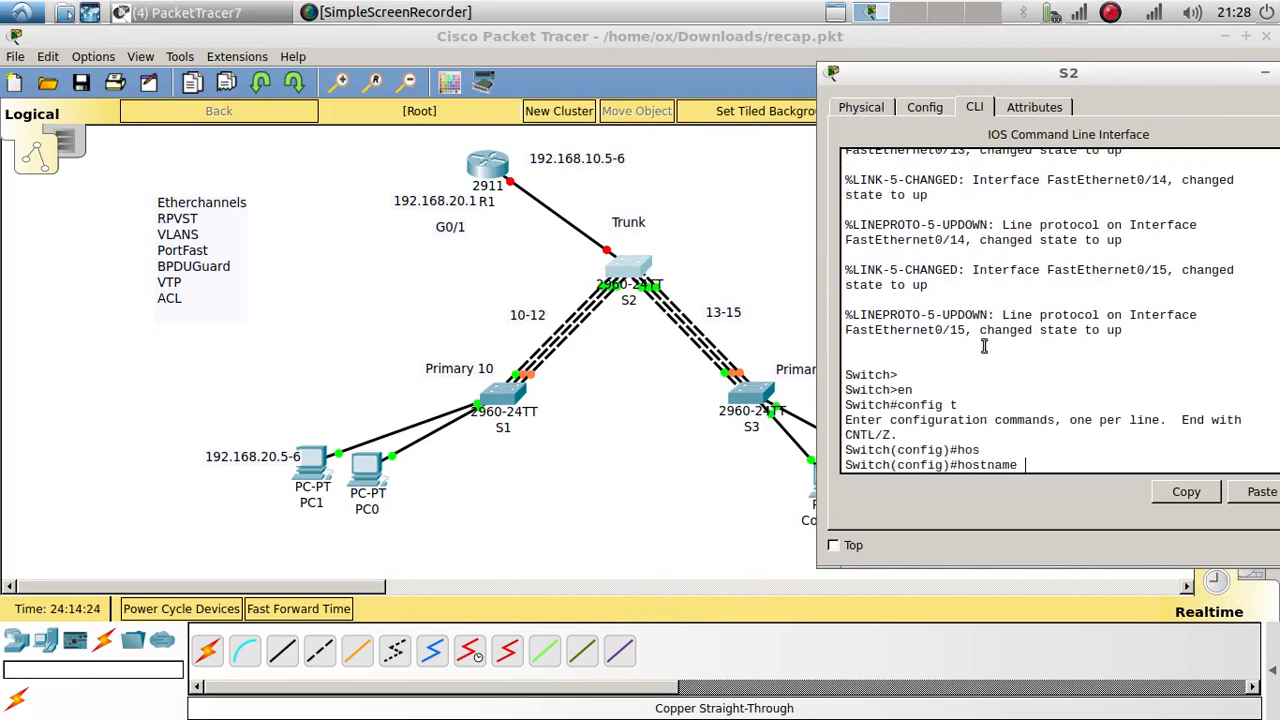
{"action": "type", "text": "S1"}
{"action": "key", "text": "Return"}
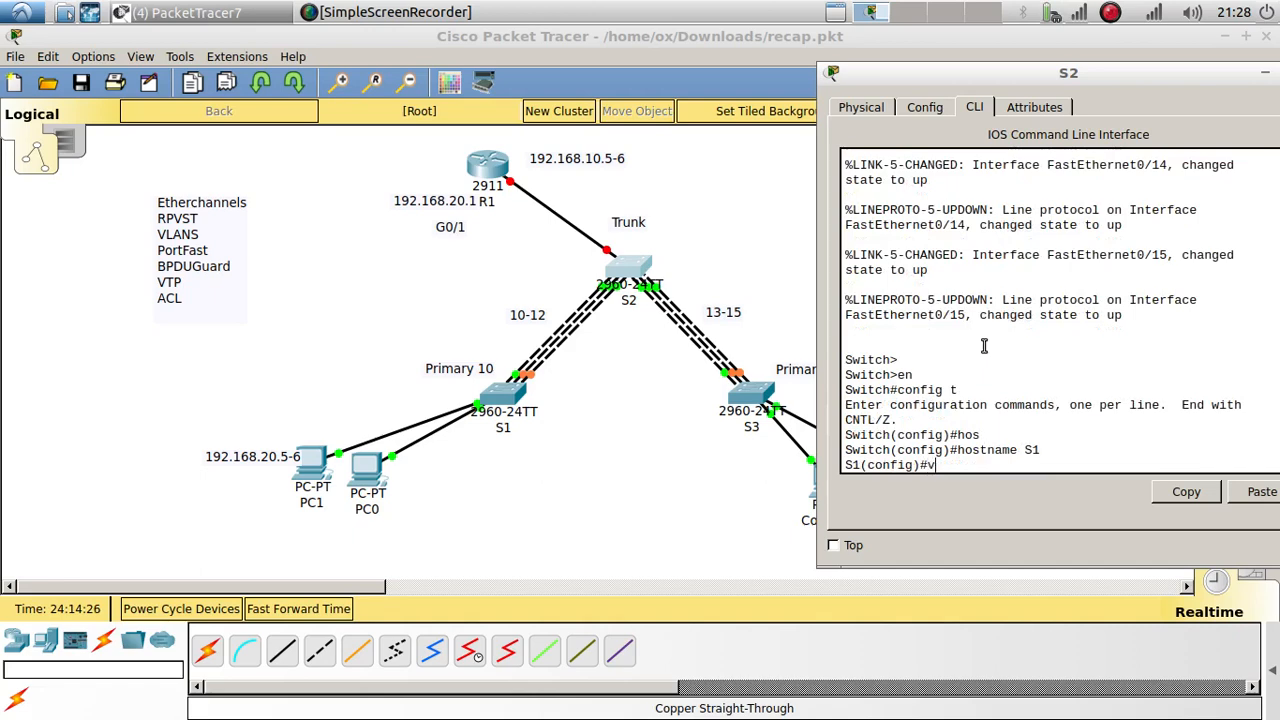
Step: Set the switch to VTP server mode, noting it is already a server
{"action": "type", "text": "vtp mode server"}
{"action": "key", "text": "Return"}
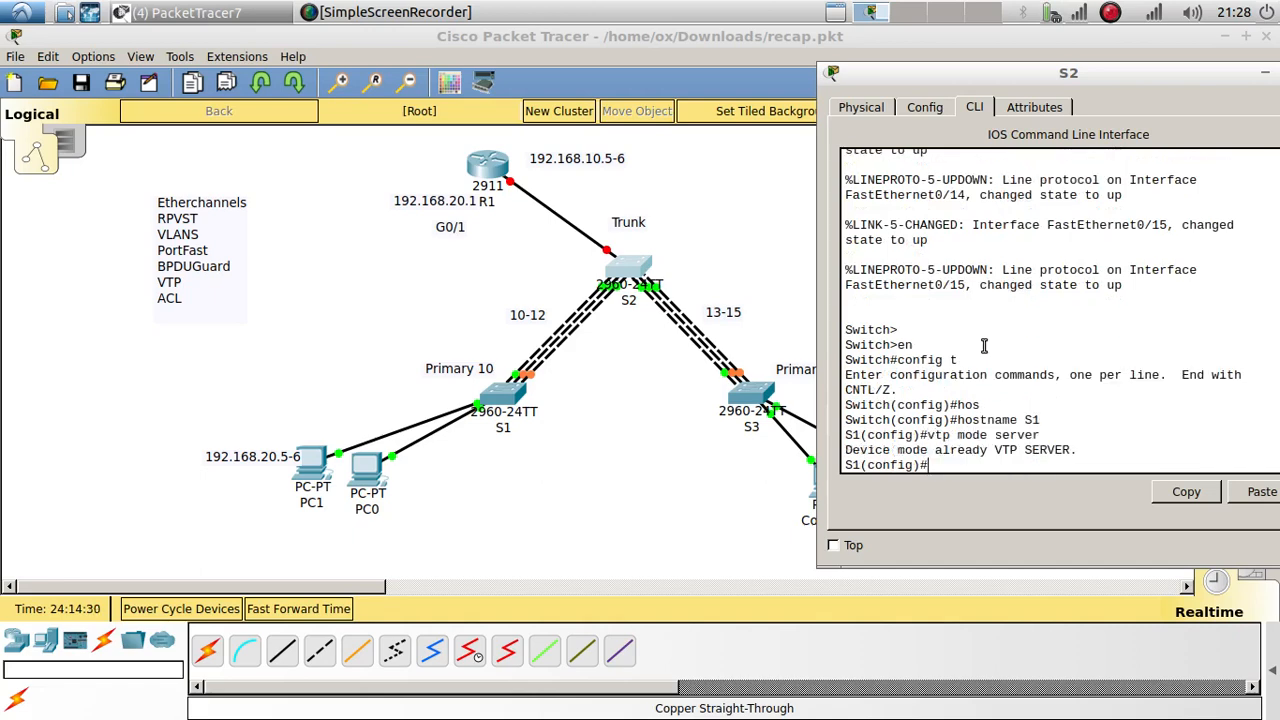
{"action": "key", "text": "Return"}
{"action": "key", "text": "Return"}
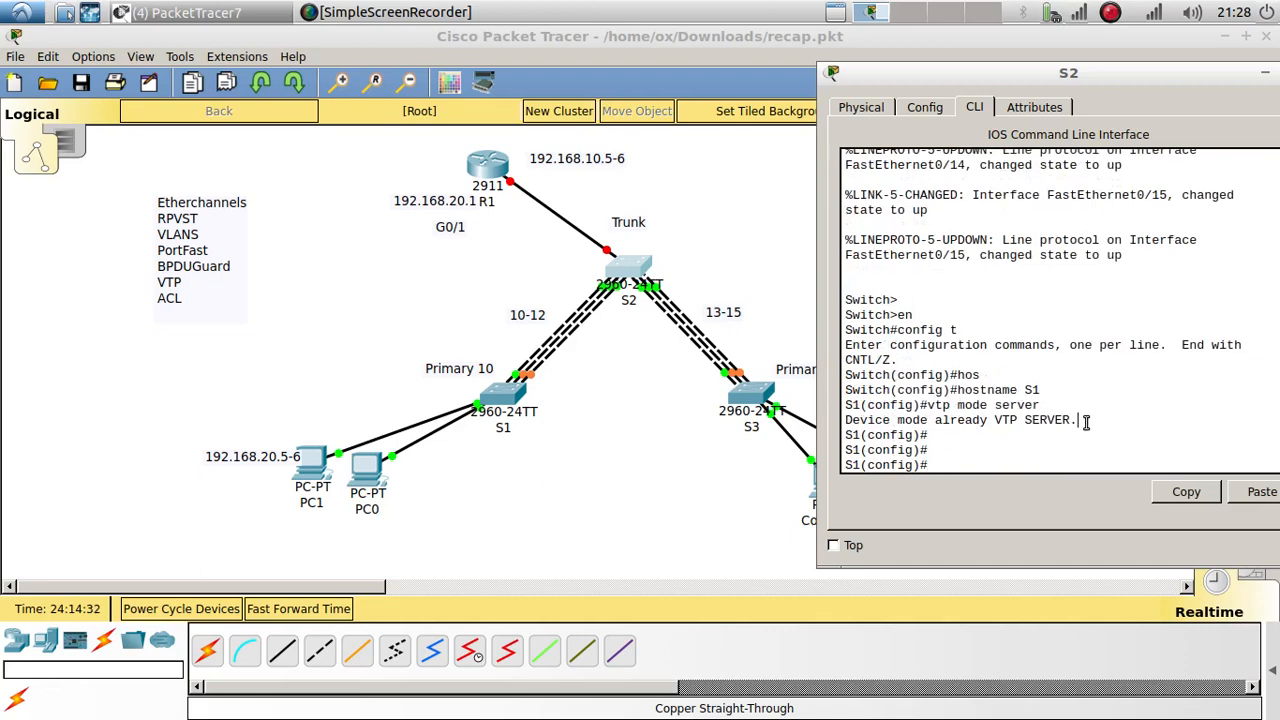
{"action": "left_click_drag", "start_coordinate": [1080, 421], "coordinate": [843, 424]}
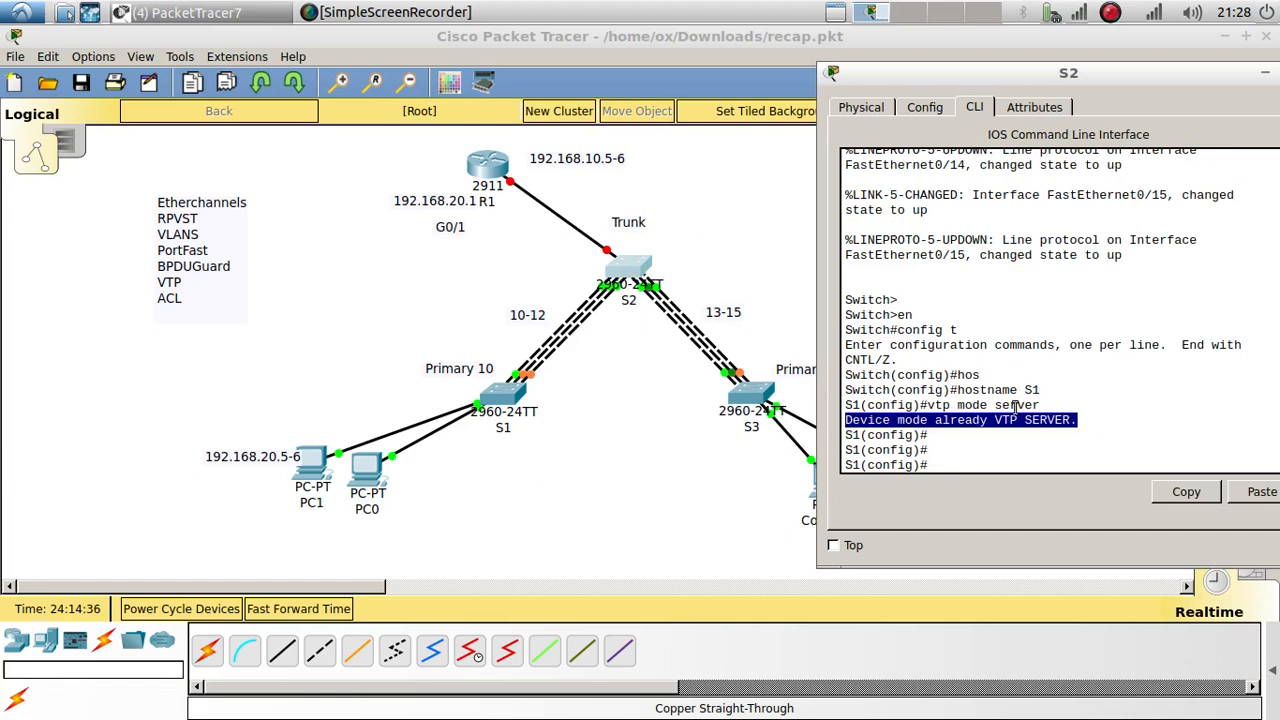
{"action": "double_click", "coordinate": [1046, 420]}
{"action": "left_click", "coordinate": [1007, 464]}
{"action": "type", "text": "v"}
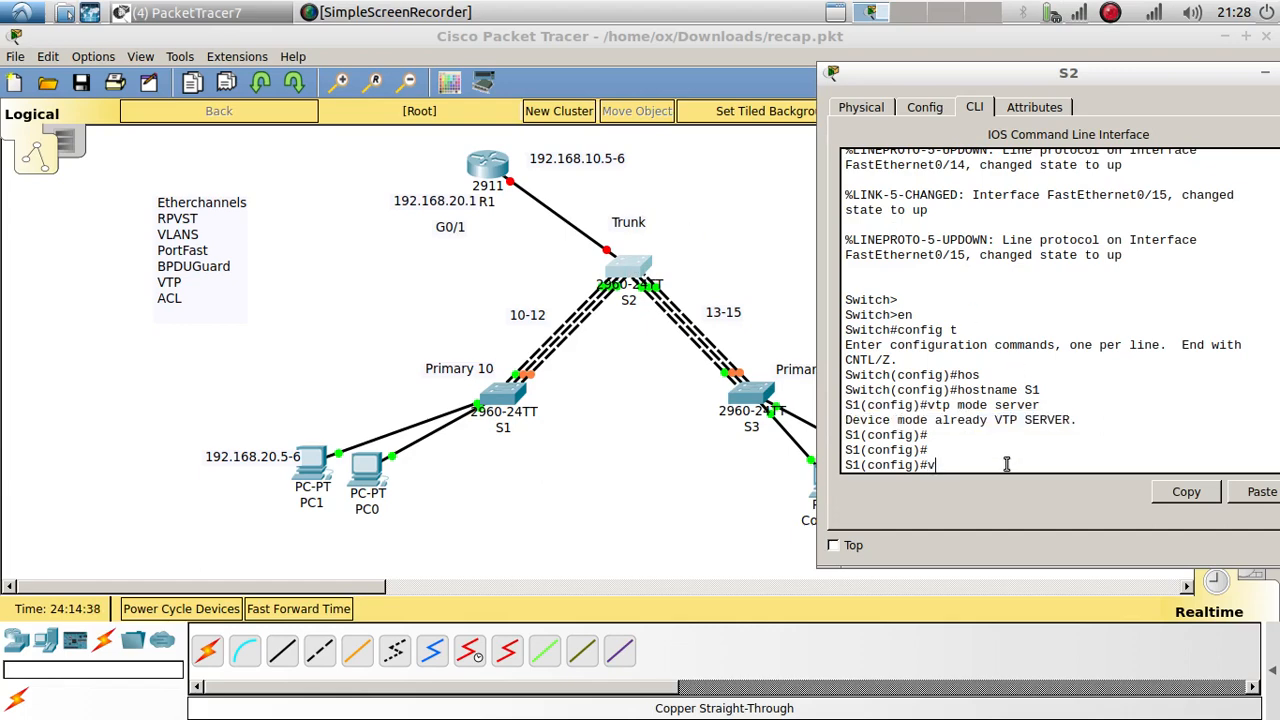
{"action": "type", "text": "tp domain cisco"}
{"action": "key", "text": "Return"}
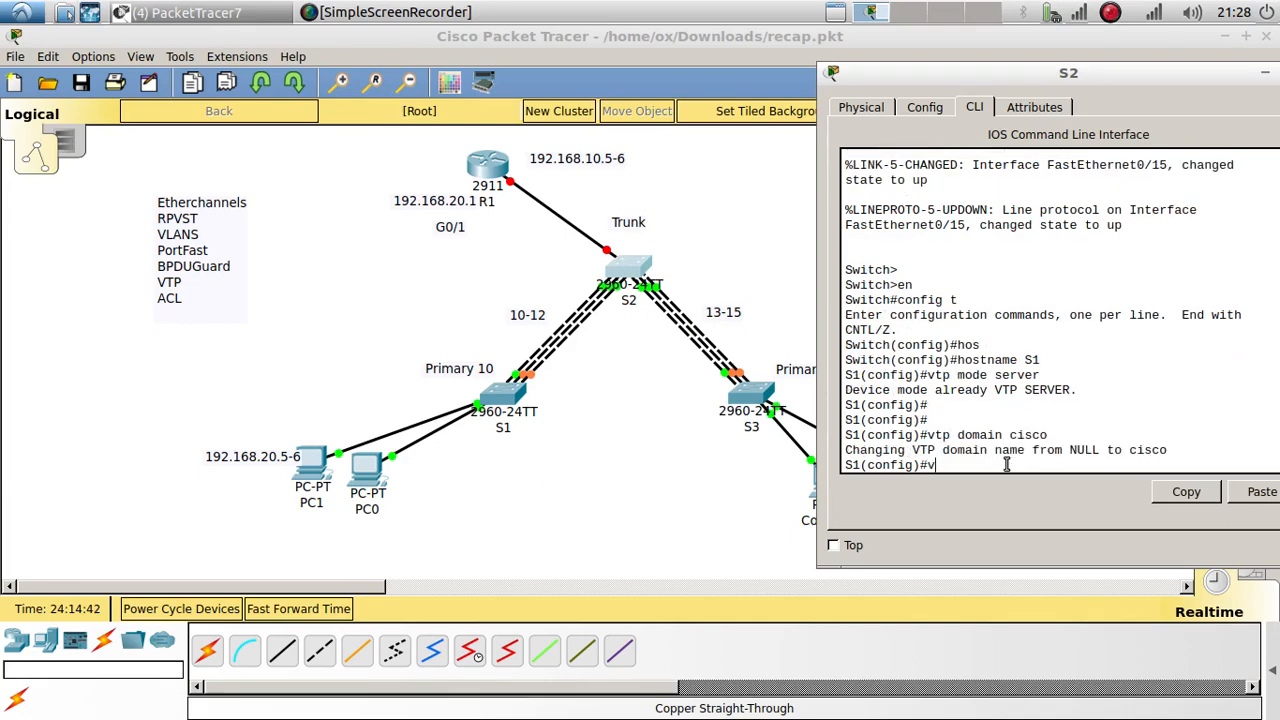
{"action": "key", "text": "Tab"}
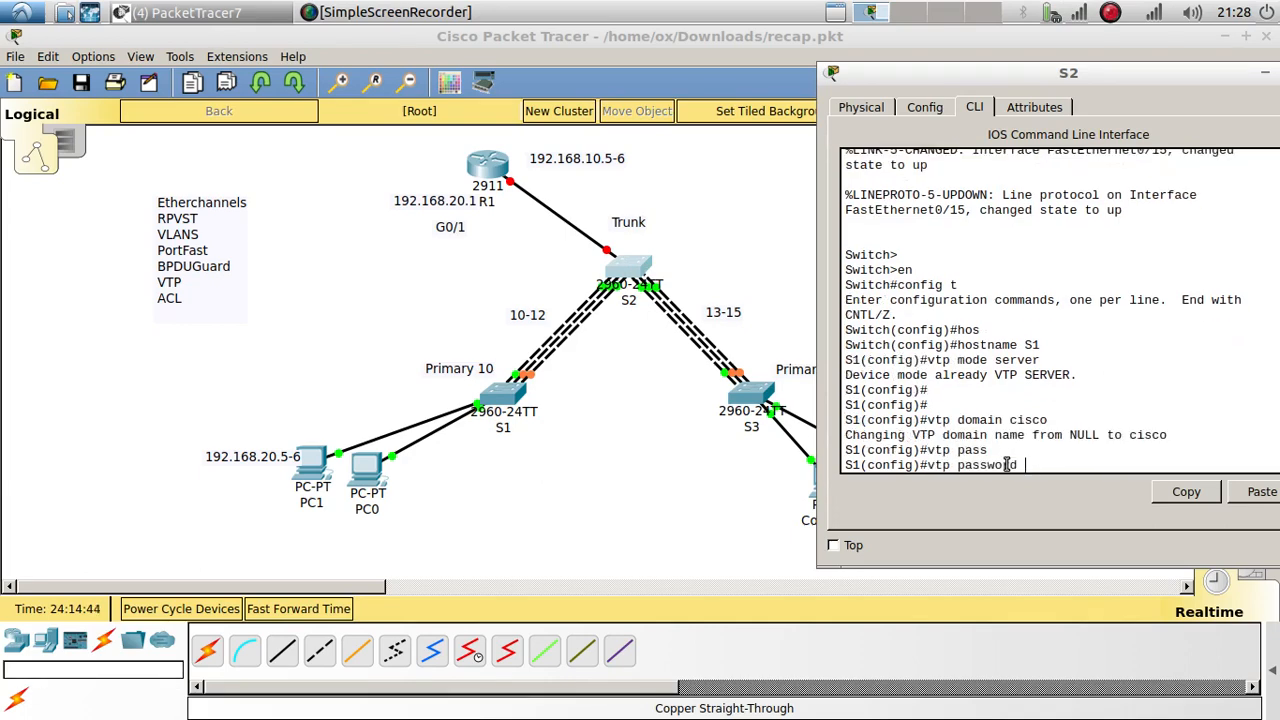
{"action": "type", "text": "cisco"}
{"action": "key", "text": "Return"}
{"action": "key", "text": "Return"}
{"action": "key", "text": "Return"}
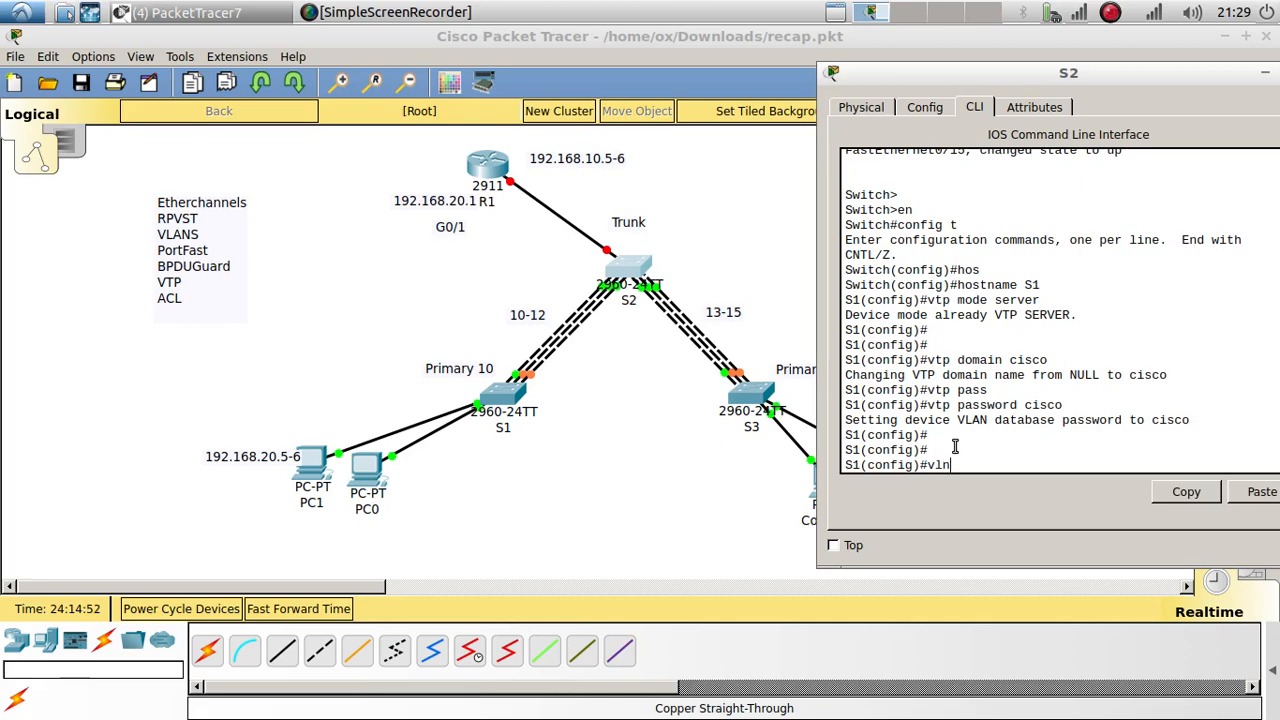
Step: Create VLANs 10 and 20, then exit back to global configuration
{"action": "type", "text": "vlan 10"}
{"action": "key", "text": "Return"}
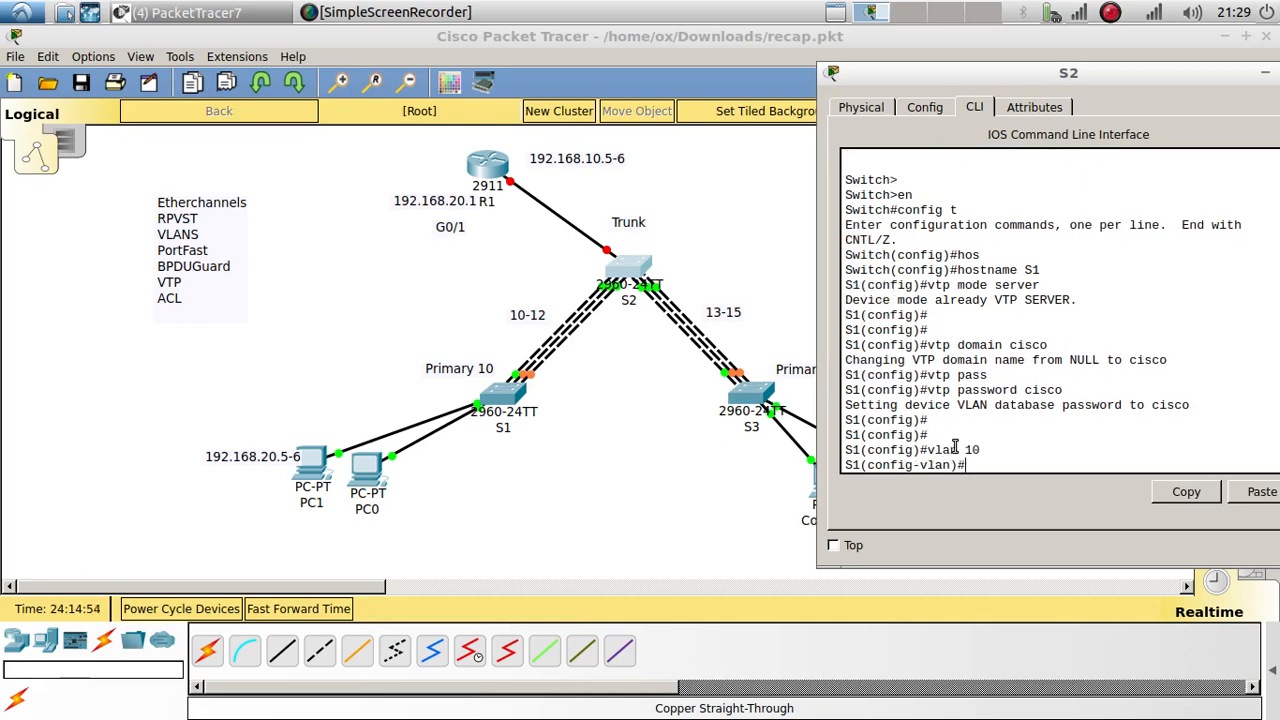
{"action": "type", "text": "vlan 1 20"}
{"action": "key", "text": "Return"}
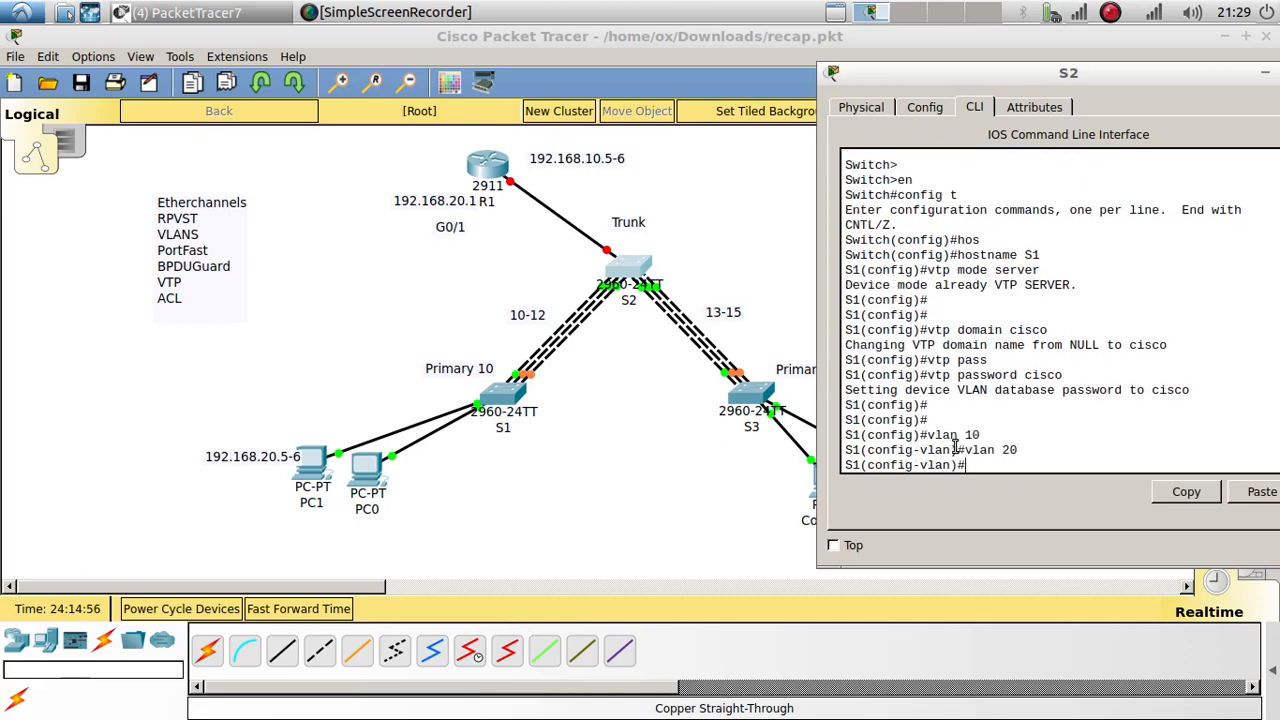
{"action": "key", "text": "Return"}
{"action": "type", "text": "exit"}
{"action": "key", "text": "Return"}
{"action": "key", "text": "Return"}
{"action": "key", "text": "Return"}
{"action": "type", "text": "do"}
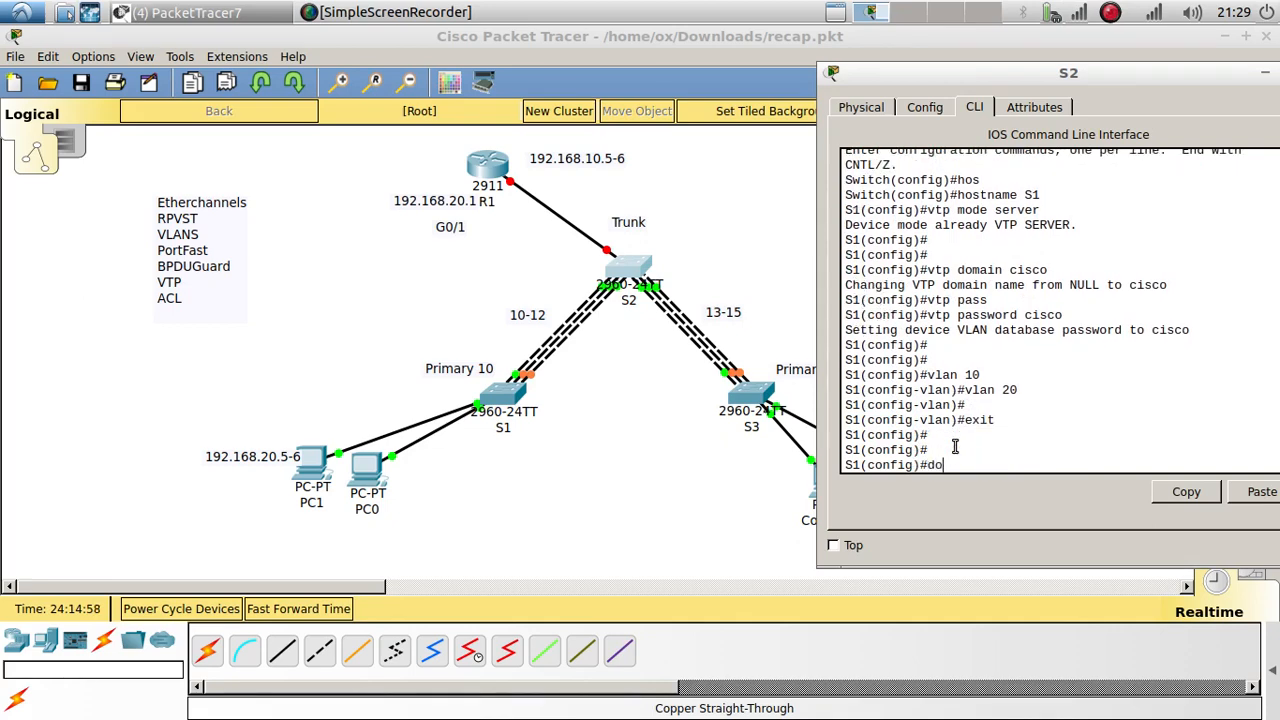
{"action": "key", "text": "BackSpace"}
{"action": "key", "text": "BackSpace"}
Step: Run 'do show vlan' on the server switch and check VLANs 10 and 20
{"action": "type", "text": "do show vlan"}
{"action": "key", "text": "Return"}
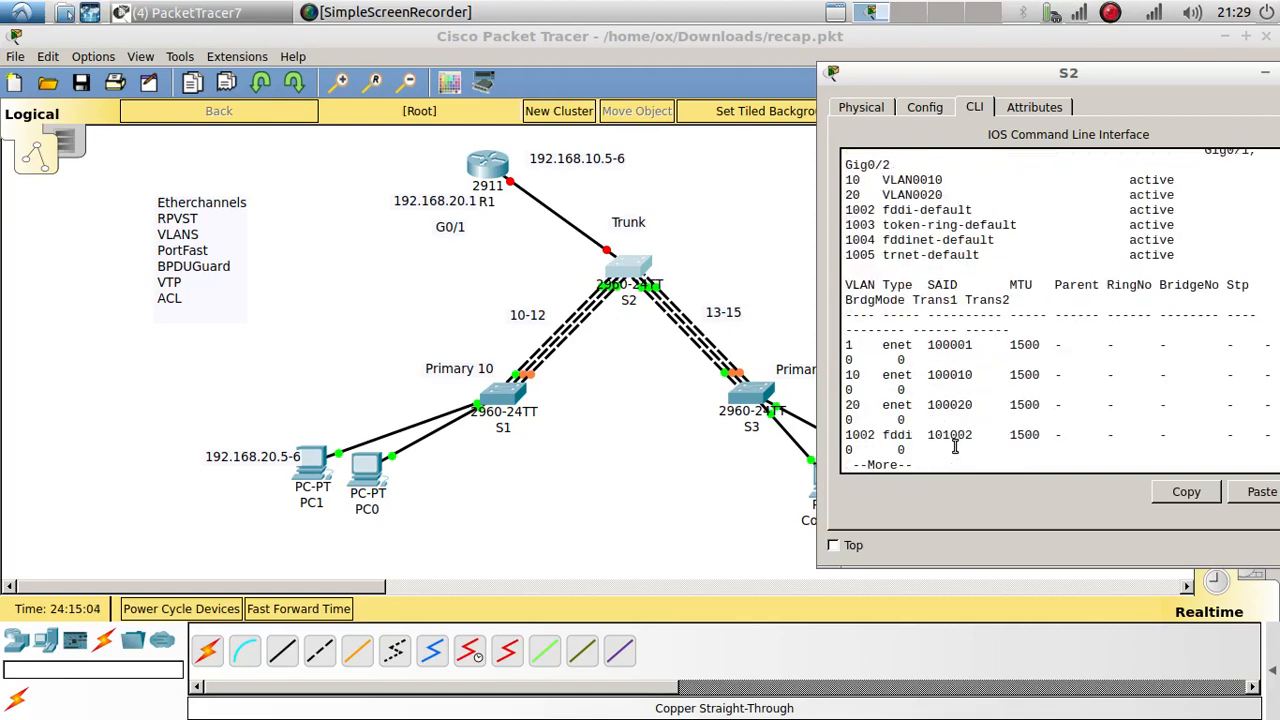
{"action": "left_click_drag", "start_coordinate": [868, 406], "coordinate": [853, 362]}
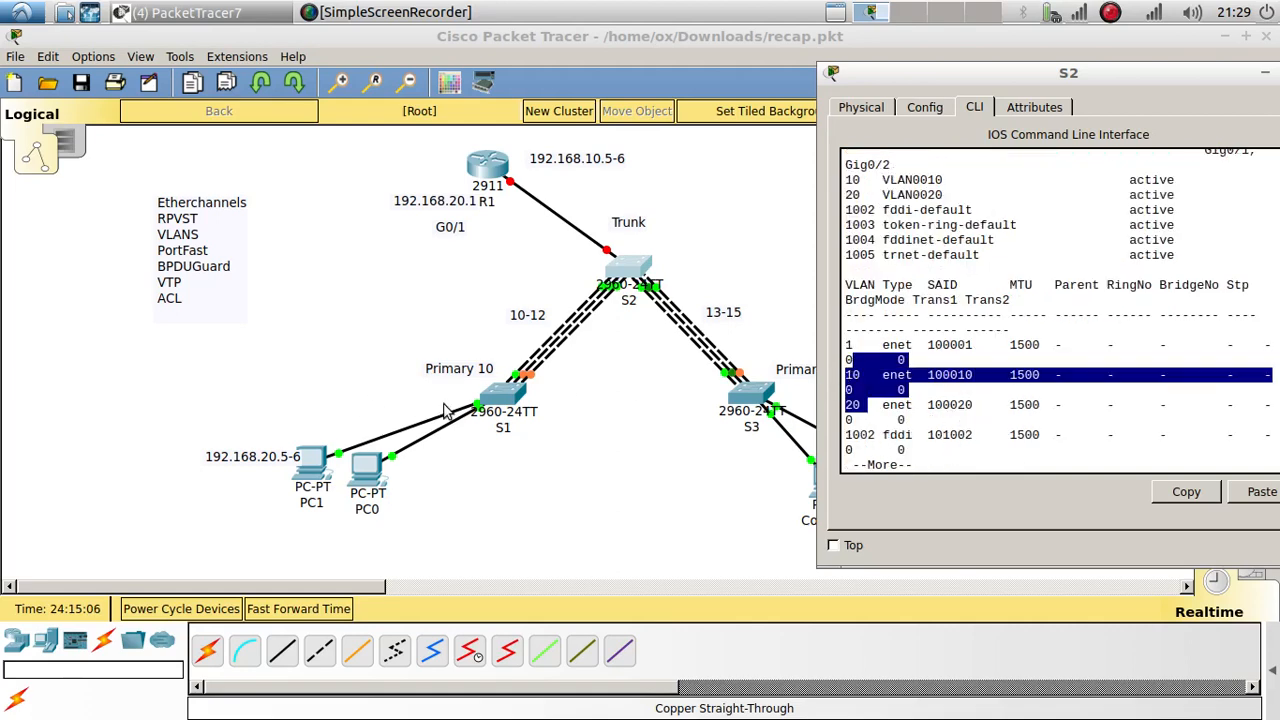
Step: Run 'do show vlan' on S1, seeing only default VLANs, then close its window
{"action": "left_click", "coordinate": [503, 396]}
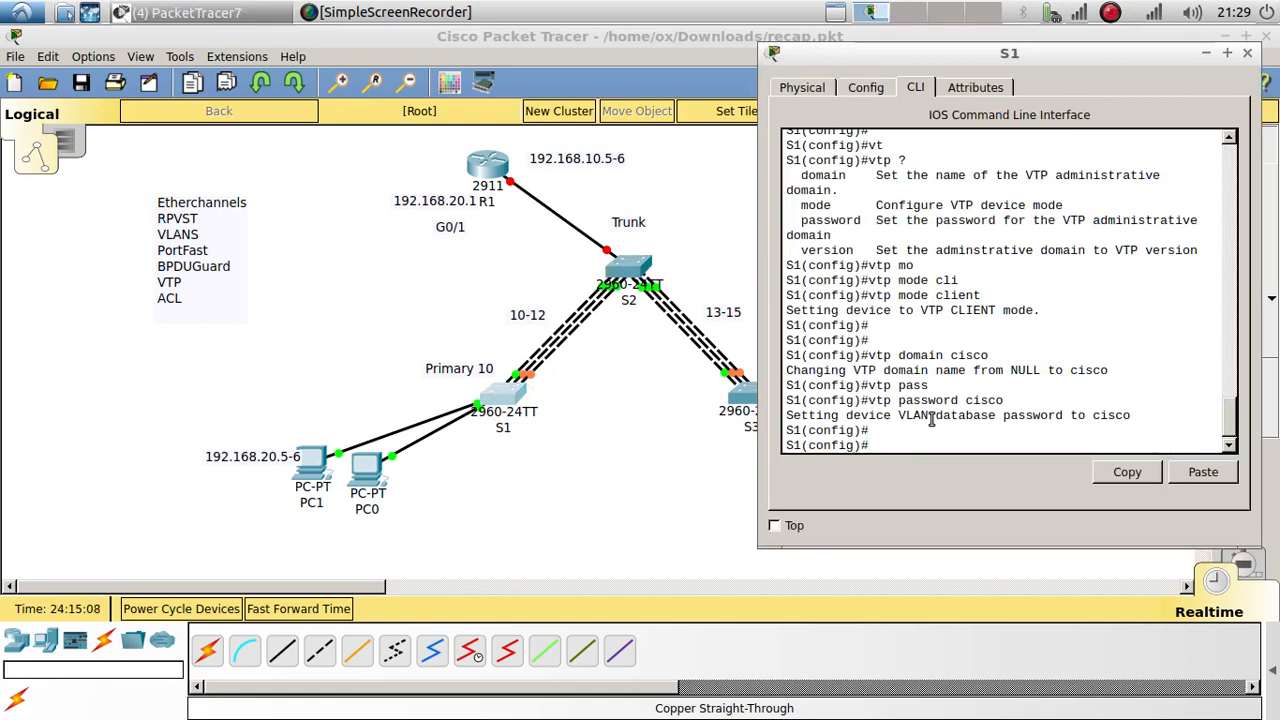
{"action": "type", "text": "do sho"}
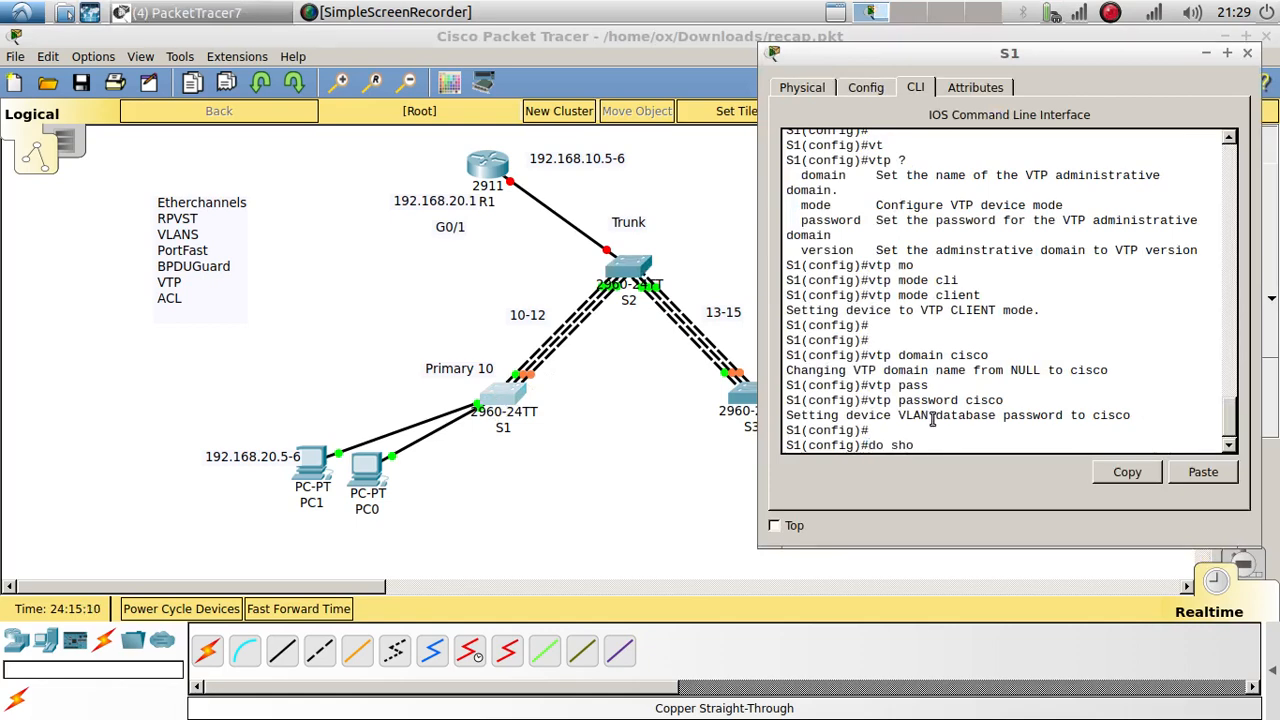
{"action": "type", "text": "w vln"}
{"action": "key", "text": "Return"}
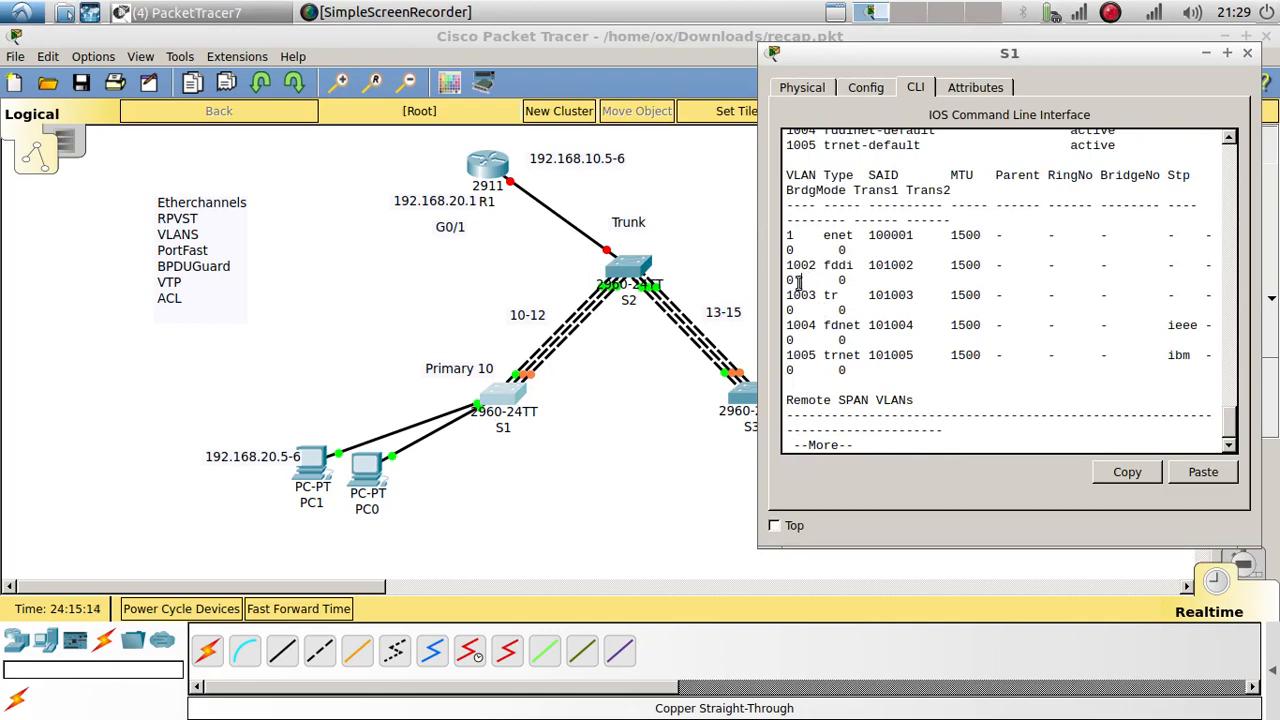
{"action": "left_click_drag", "start_coordinate": [802, 281], "coordinate": [787, 233]}
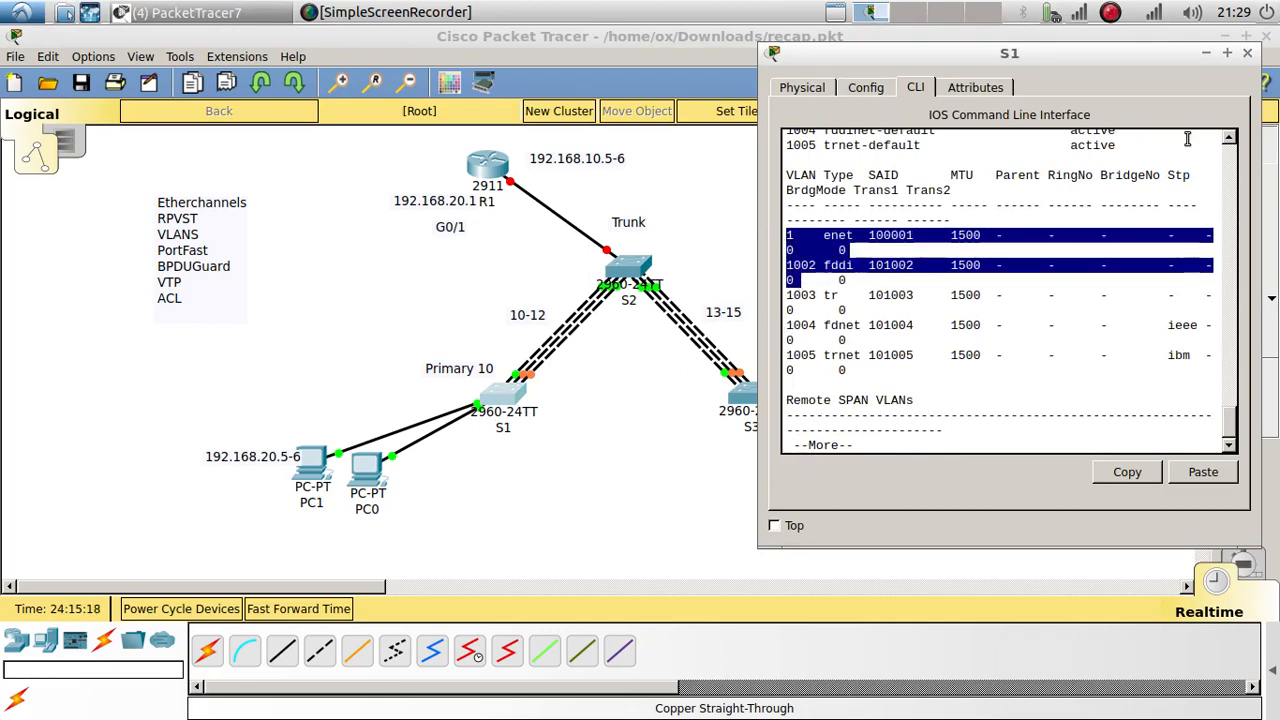
{"action": "left_click", "coordinate": [1248, 53]}
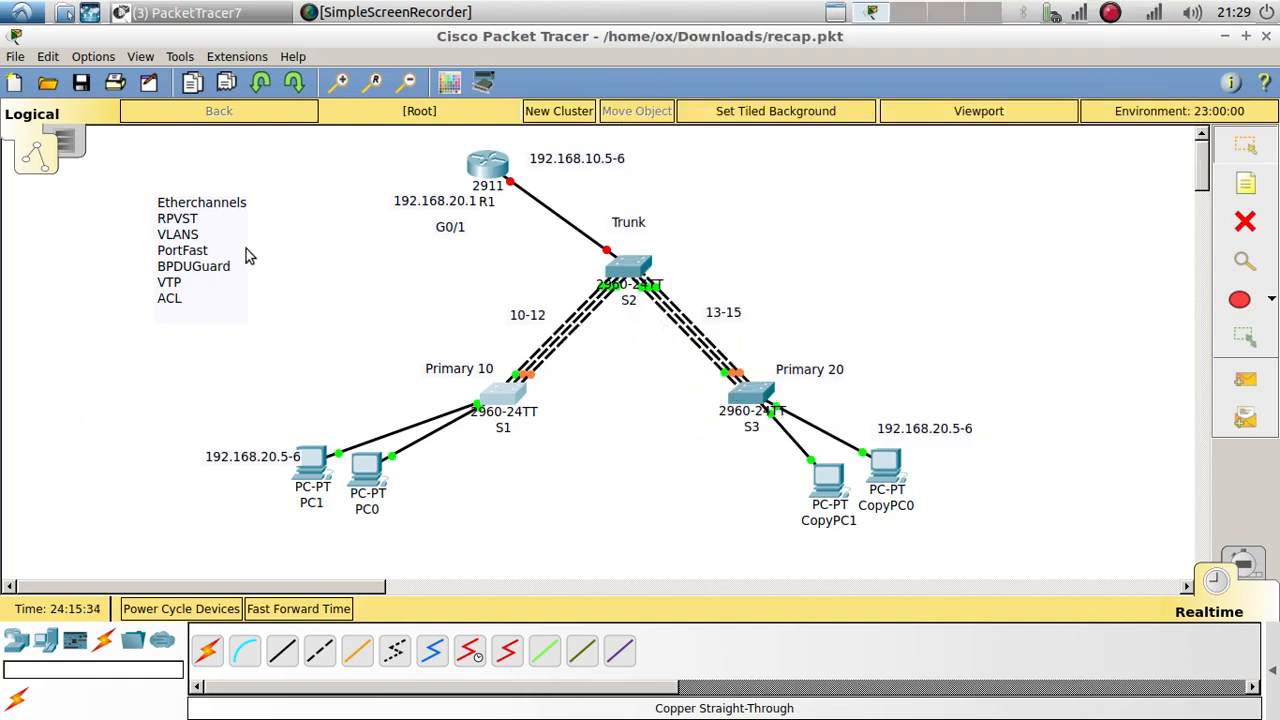
Step: On S1, select interfaces Fa0/10–12 with 'int range f0/10-12'
{"action": "left_click", "coordinate": [516, 400]}
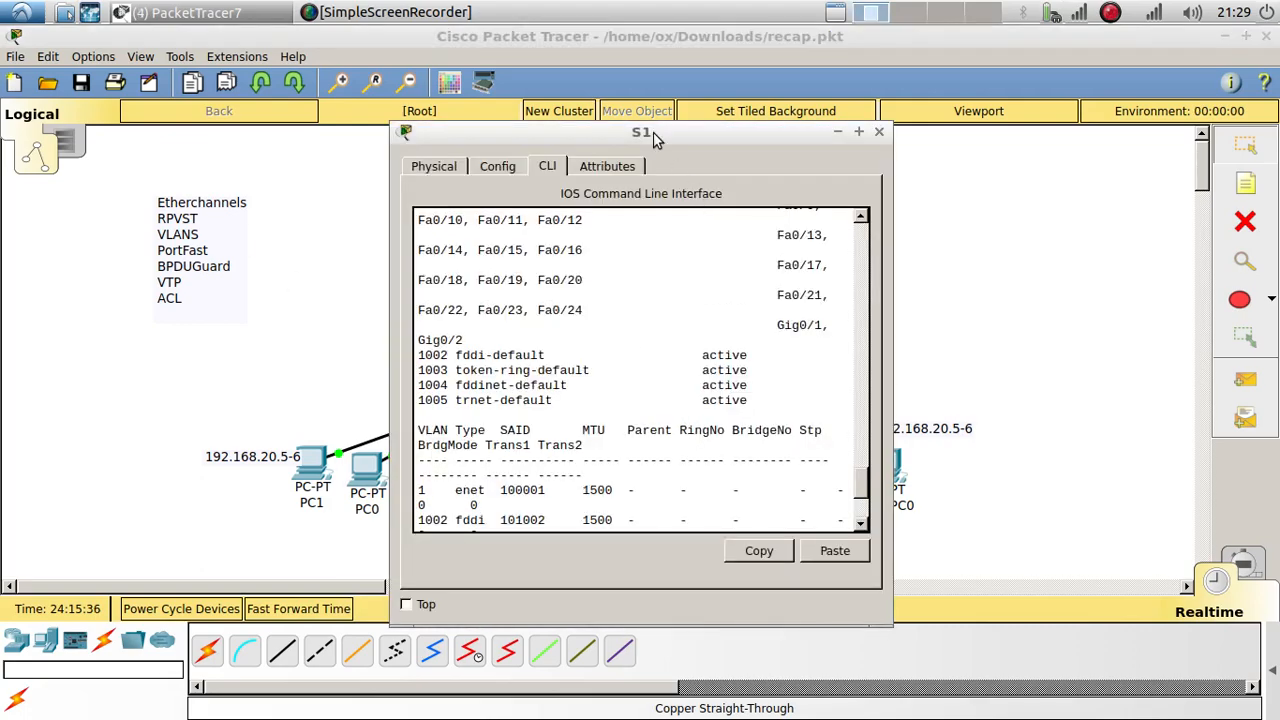
{"action": "left_click_drag", "start_coordinate": [655, 131], "coordinate": [1025, 53]}
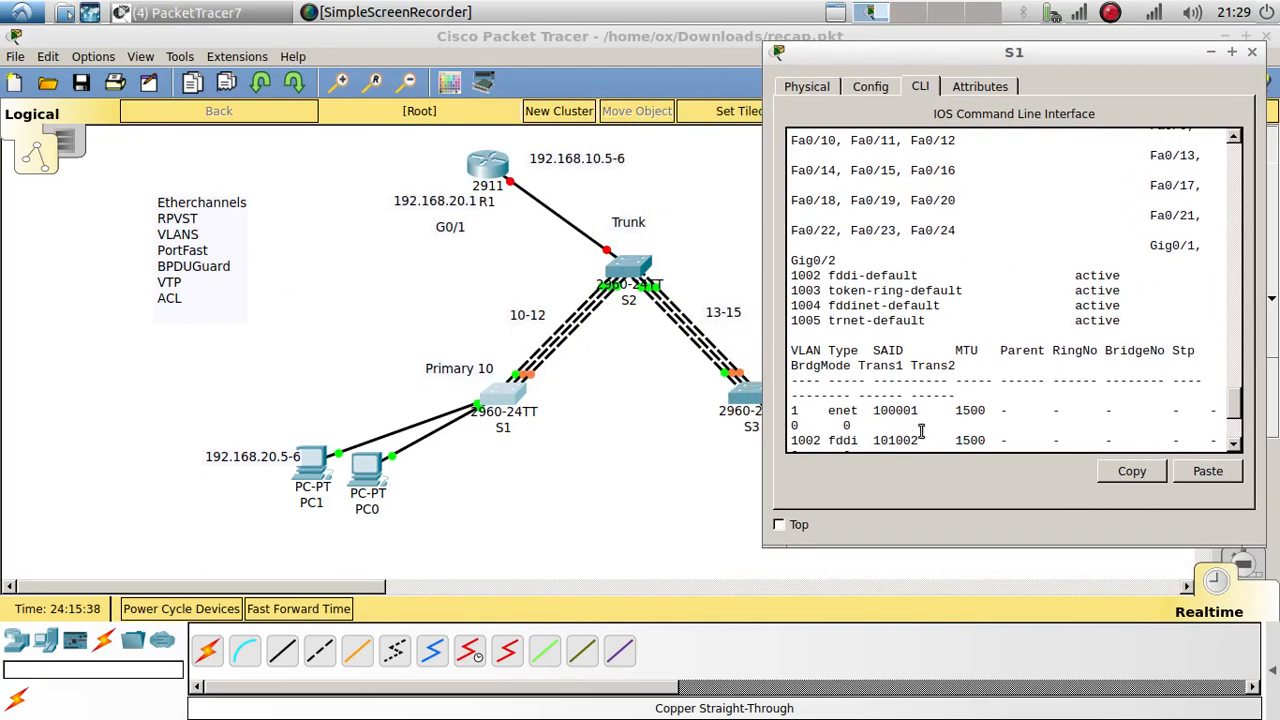
{"action": "key", "text": "Return"}
{"action": "key", "text": "Return"}
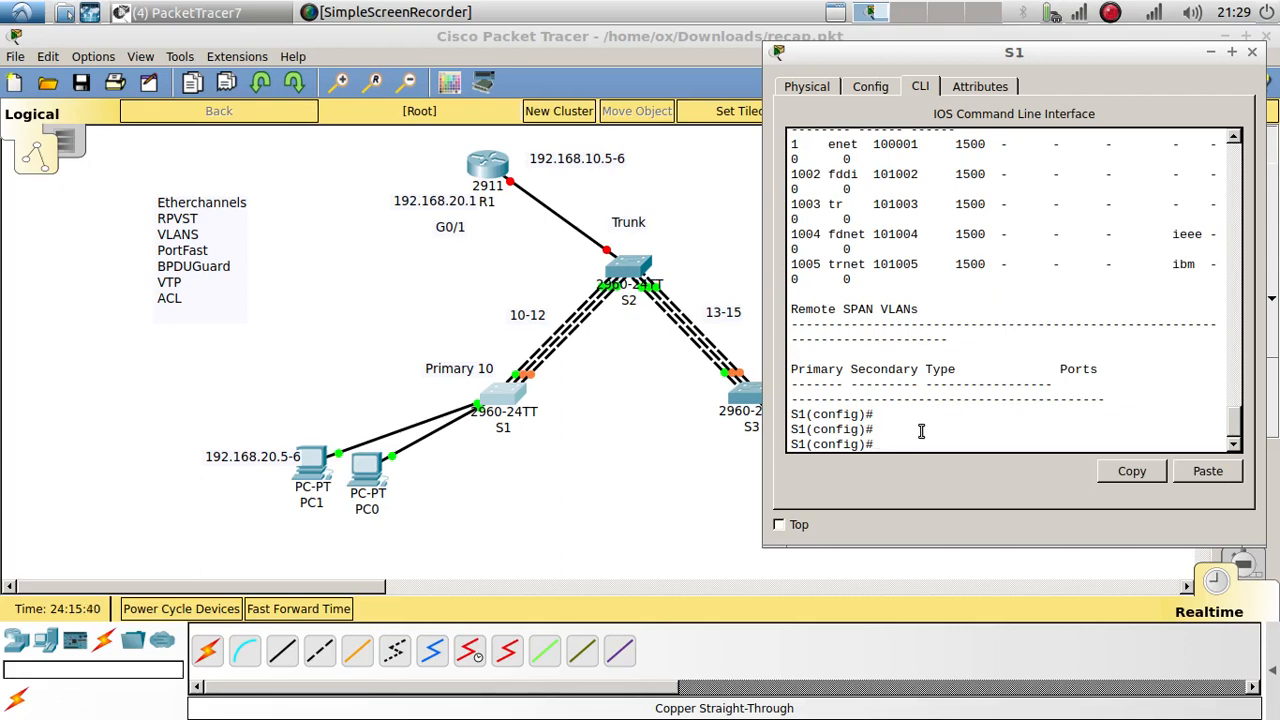
{"action": "type", "text": "int range f0/10-12"}
{"action": "key", "text": "Return"}
{"action": "key", "text": "Return"}
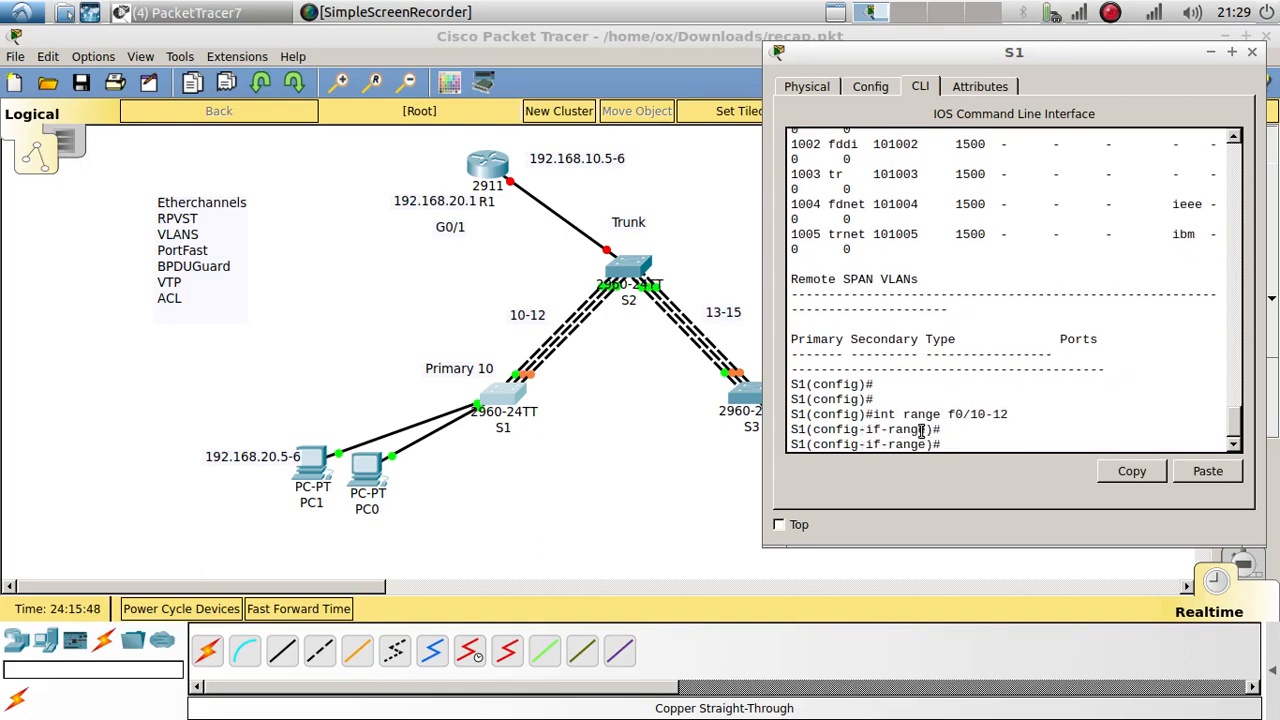
Step: Set the channel protocol on S1's Fa0/10–12 to LACP
{"action": "type", "text": "?"}
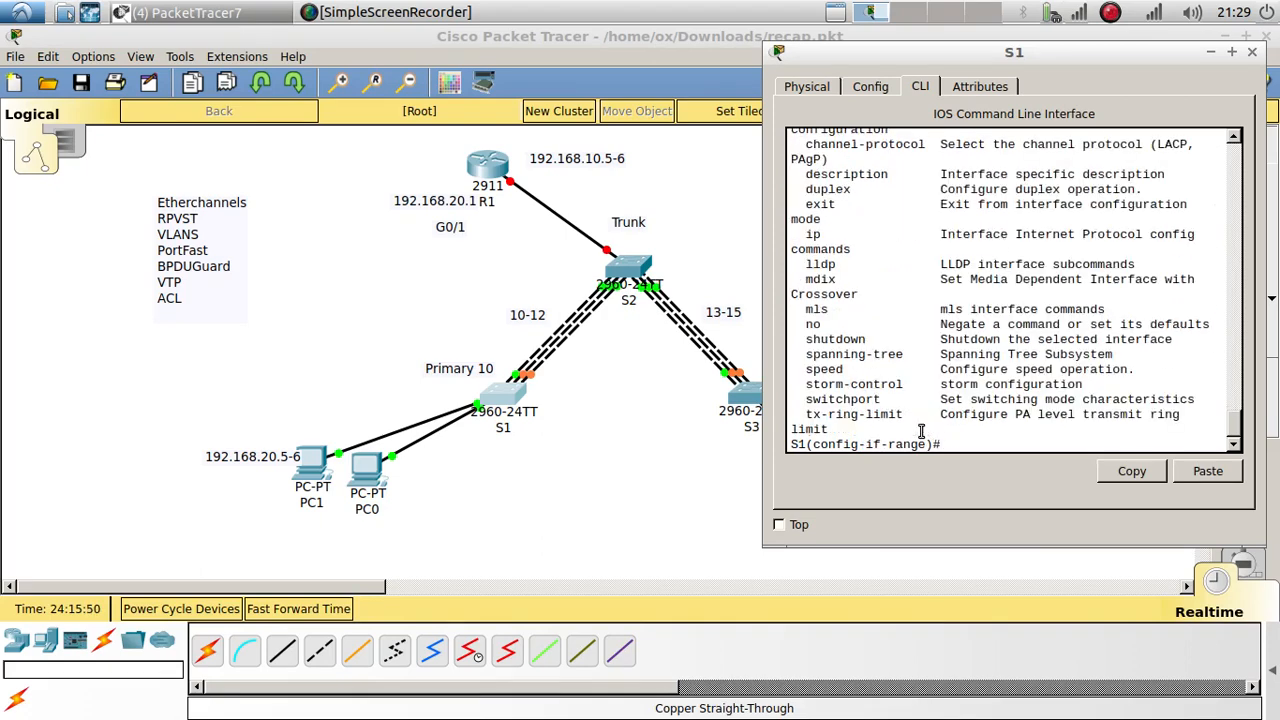
{"action": "scroll", "coordinate": [905, 359], "scroll_direction": "up", "scroll_amount": 4}
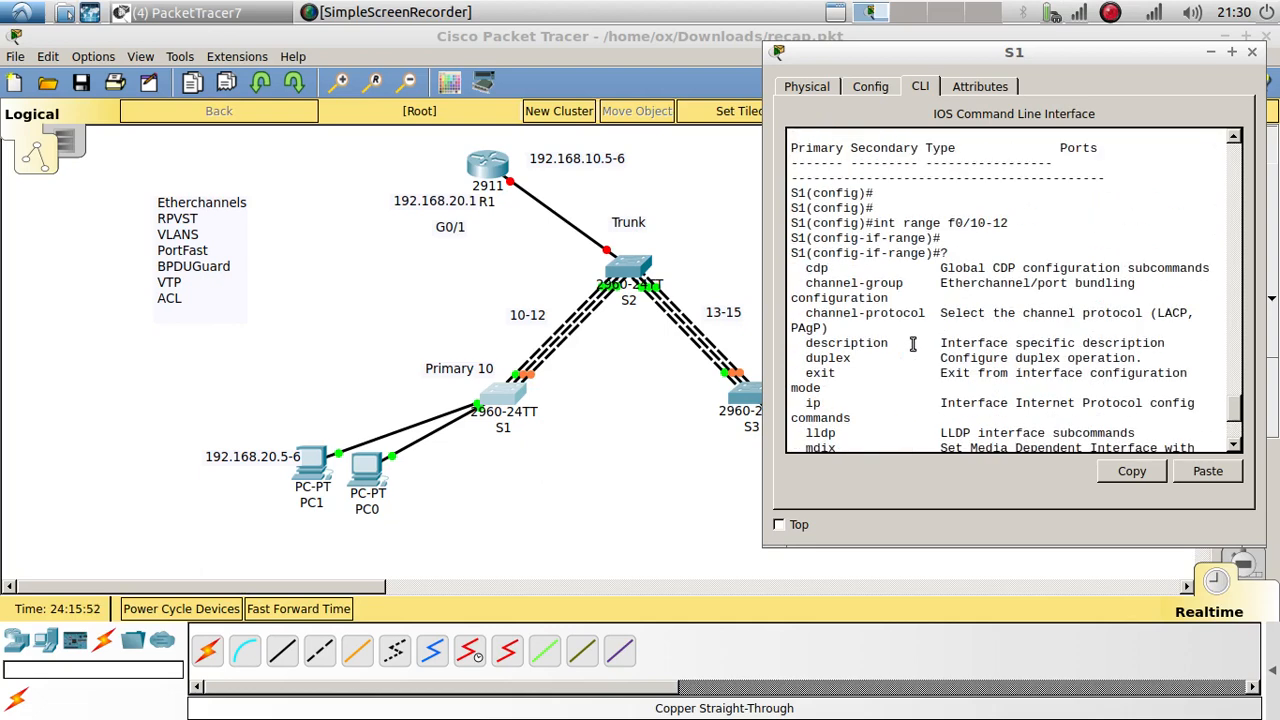
{"action": "scroll", "coordinate": [845, 290], "scroll_direction": "down", "scroll_amount": 1}
{"action": "scroll", "coordinate": [845, 290], "scroll_direction": "down", "scroll_amount": 1}
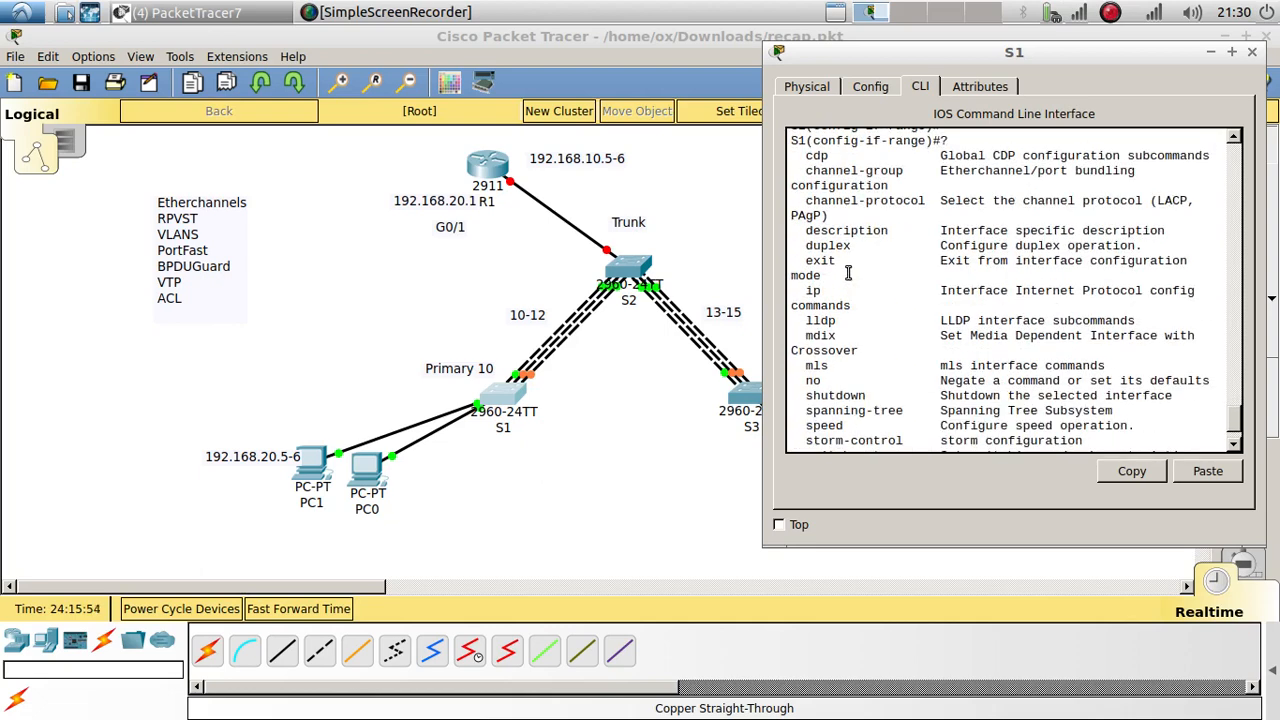
{"action": "type", "text": "ch"}
{"action": "key", "text": "Tab"}
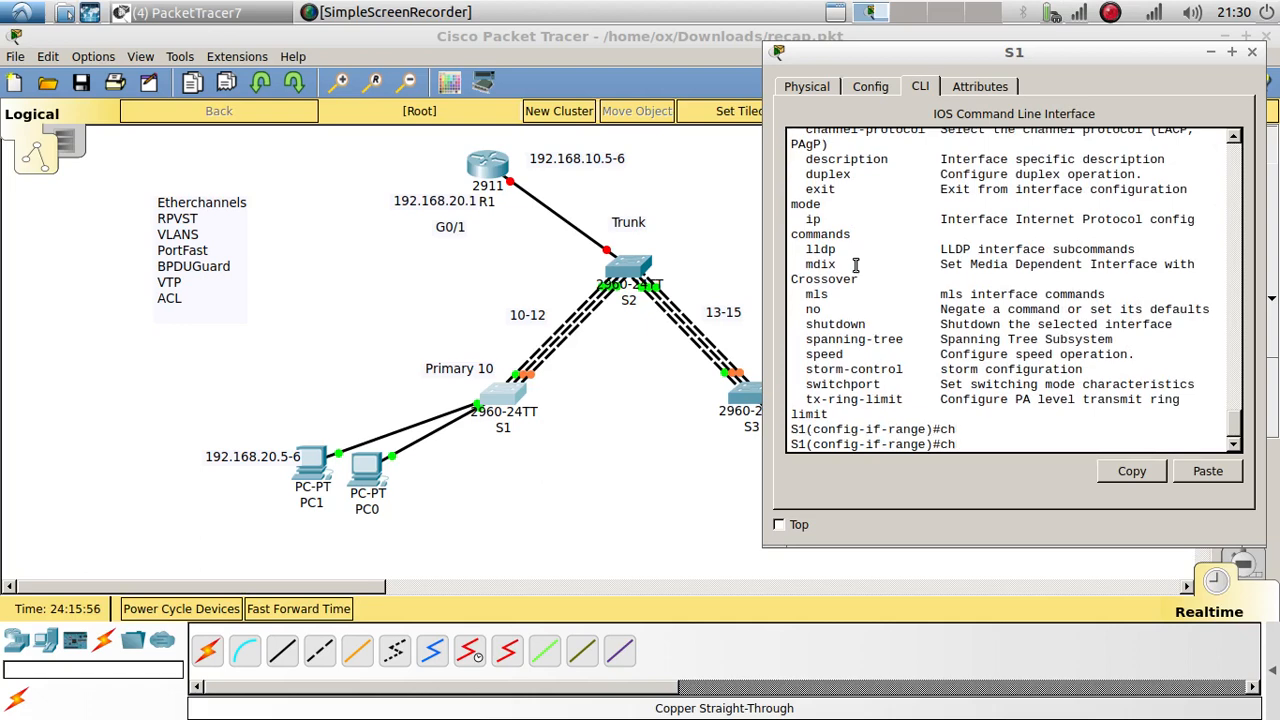
{"action": "type", "text": "annel-pro"}
{"action": "key", "text": "Tab"}
{"action": "type", "text": "?"}
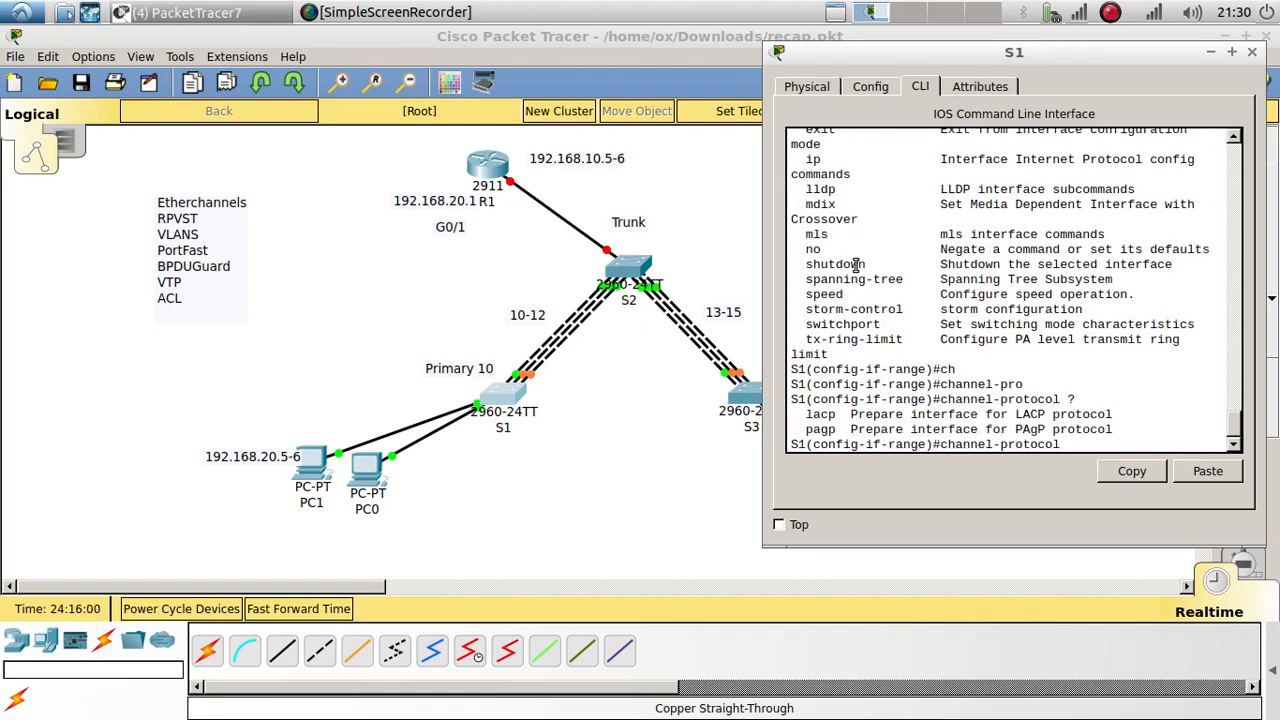
{"action": "type", "text": "l"}
{"action": "key", "text": "Tab"}
{"action": "key", "text": "Return"}
{"action": "key", "text": "Return"}
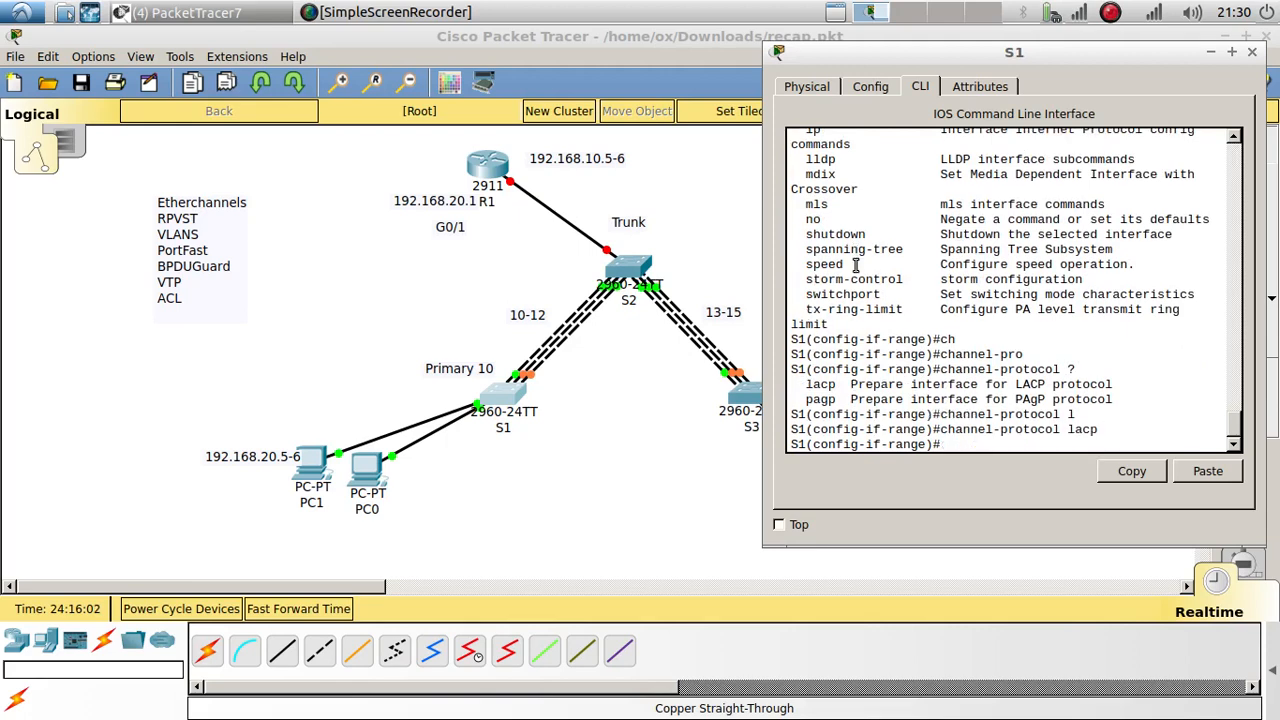
Step: Add S1's Fa0/10–12 to channel-group 1 in active mode
{"action": "type", "text": "c"}
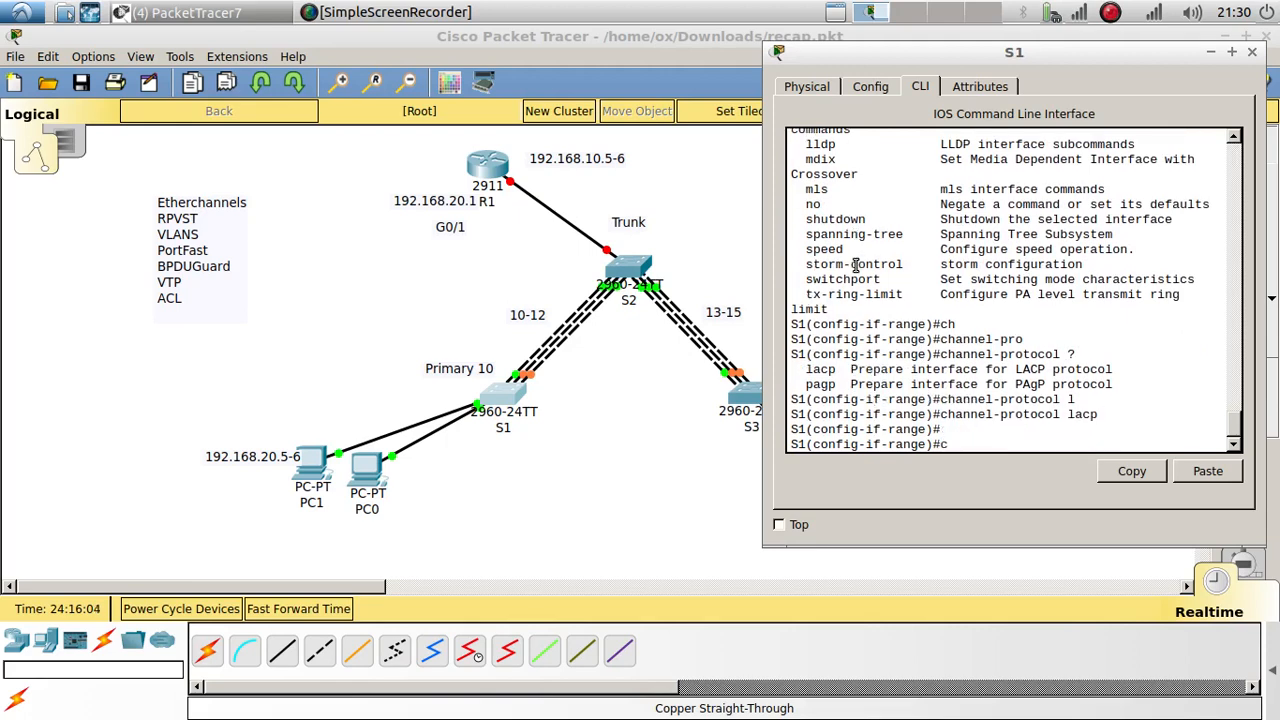
{"action": "type", "text": "hannel-gr"}
{"action": "key", "text": "Tab"}
{"action": "type", "text": "1"}
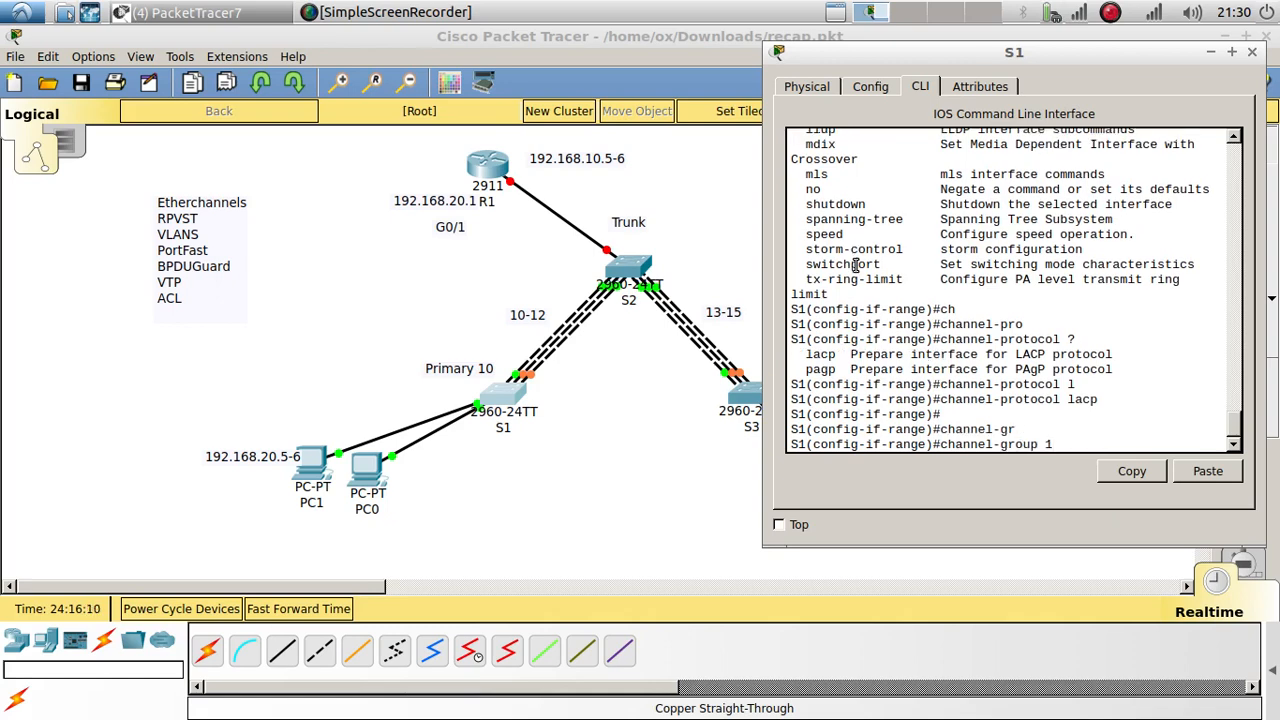
{"action": "type", "text": " ?mo"}
{"action": "key", "text": "Tab"}
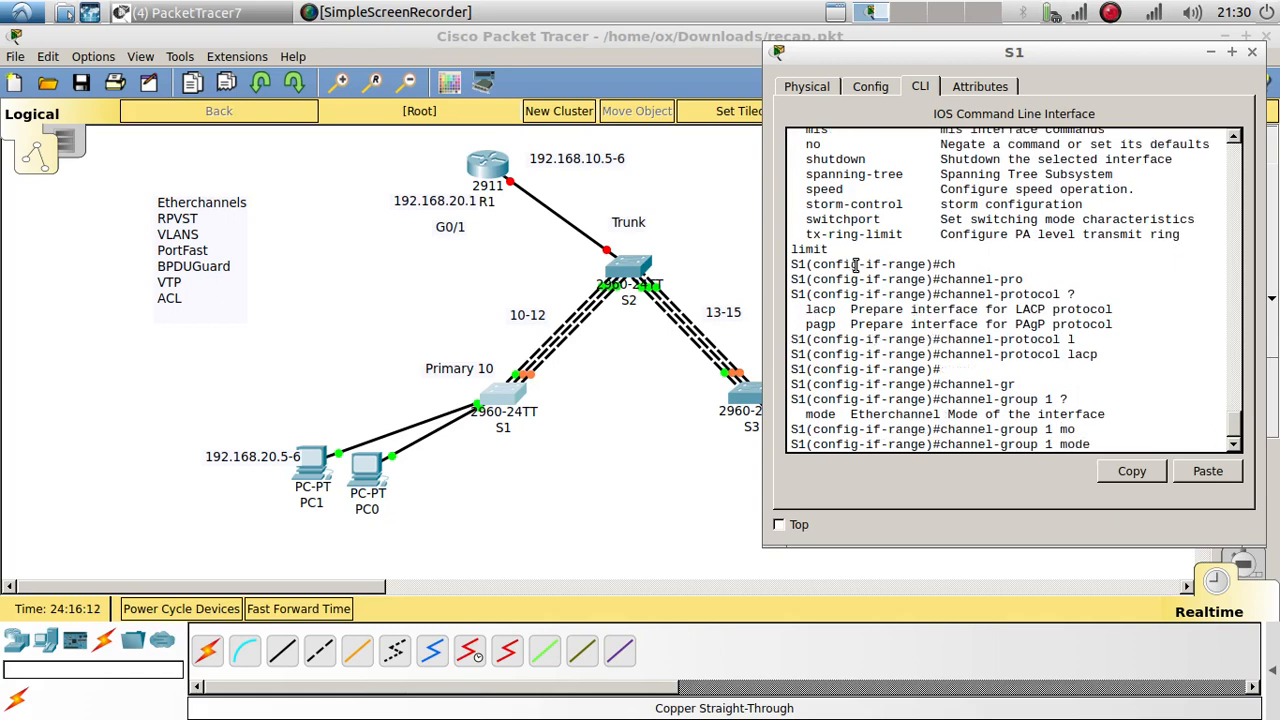
{"action": "type", "text": "?"}
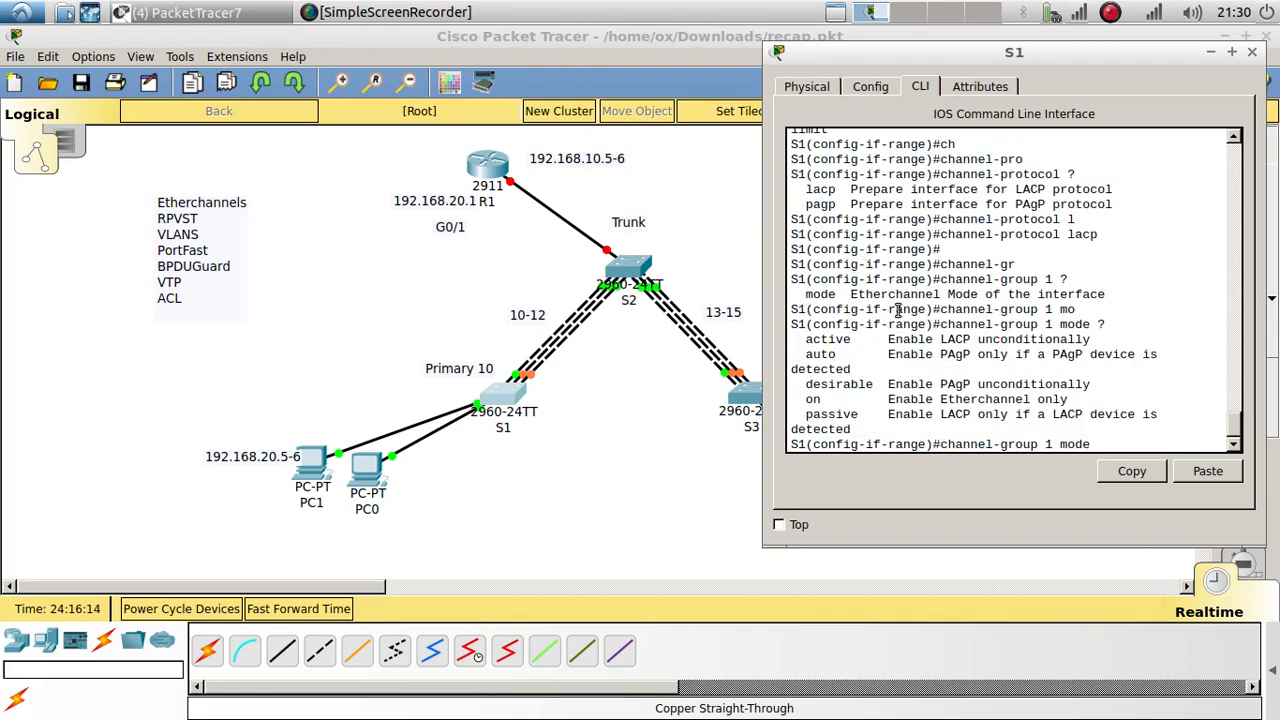
{"action": "type", "text": "active"}
{"action": "key", "text": "Return"}
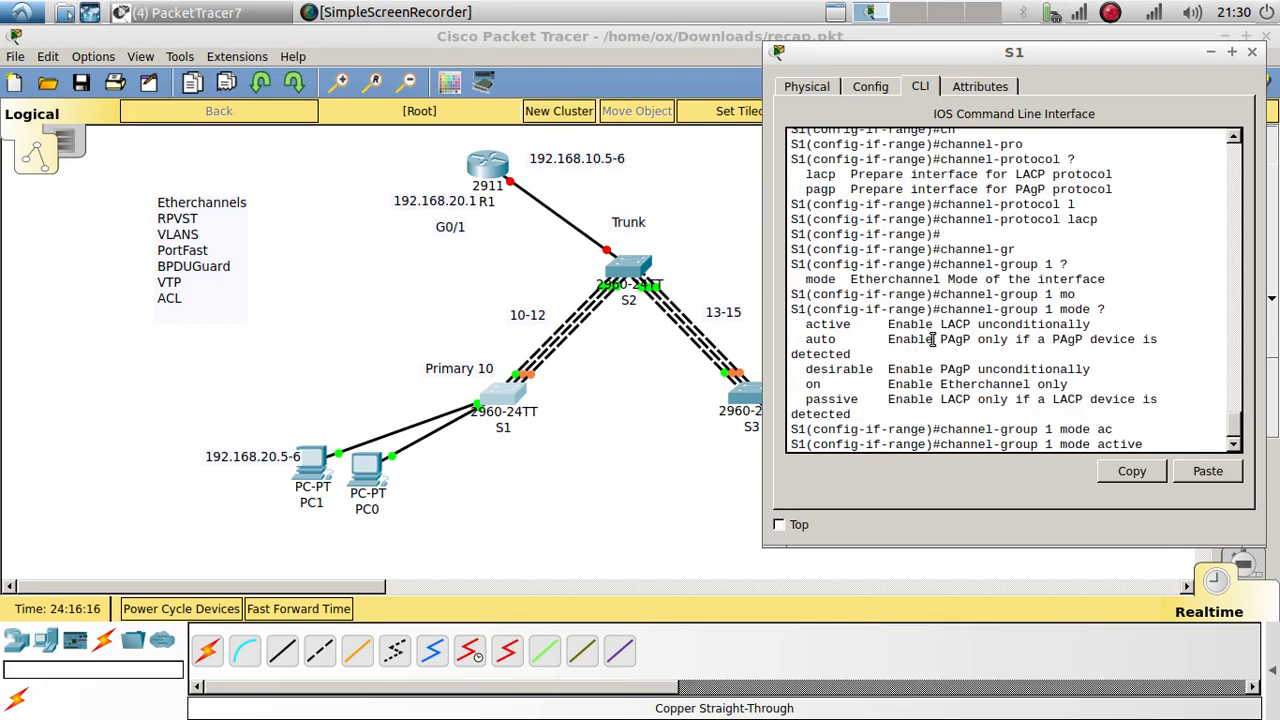
{"action": "left_click", "coordinate": [625, 268]}
Step: On S2, select interfaces Fa0/10–12 with 'int range f0/10-12'
{"action": "key", "text": "Return"}
{"action": "key", "text": "Return"}
{"action": "key", "text": "Return"}
{"action": "key", "text": "Return"}
{"action": "key", "text": "Return"}
{"action": "key", "text": "Return"}
{"action": "key", "text": "Return"}
{"action": "key", "text": "Return"}
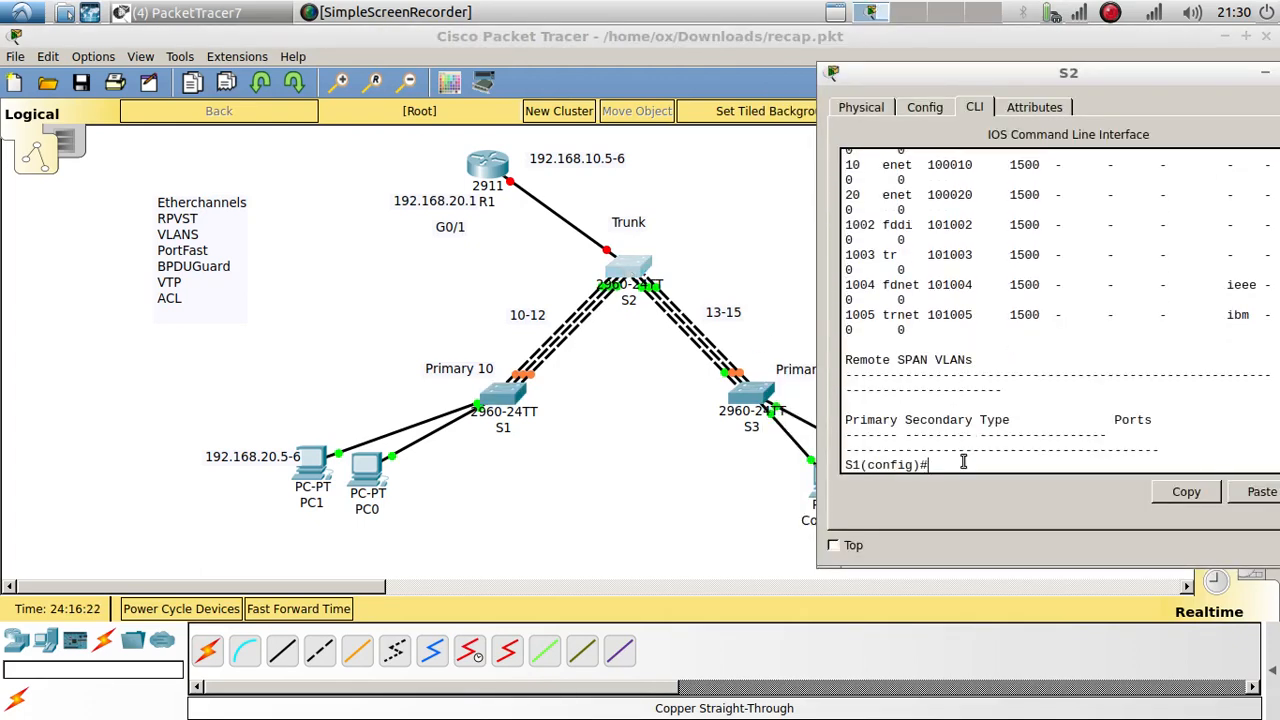
{"action": "type", "text": "int vlanf10/"}
{"action": "key", "text": "BackSpace"}
{"action": "key", "text": "BackSpace"}
{"action": "key", "text": "BackSpace"}
{"action": "type", "text": "0/10-12"}
{"action": "key", "text": "Return"}
{"action": "key", "text": "Return"}
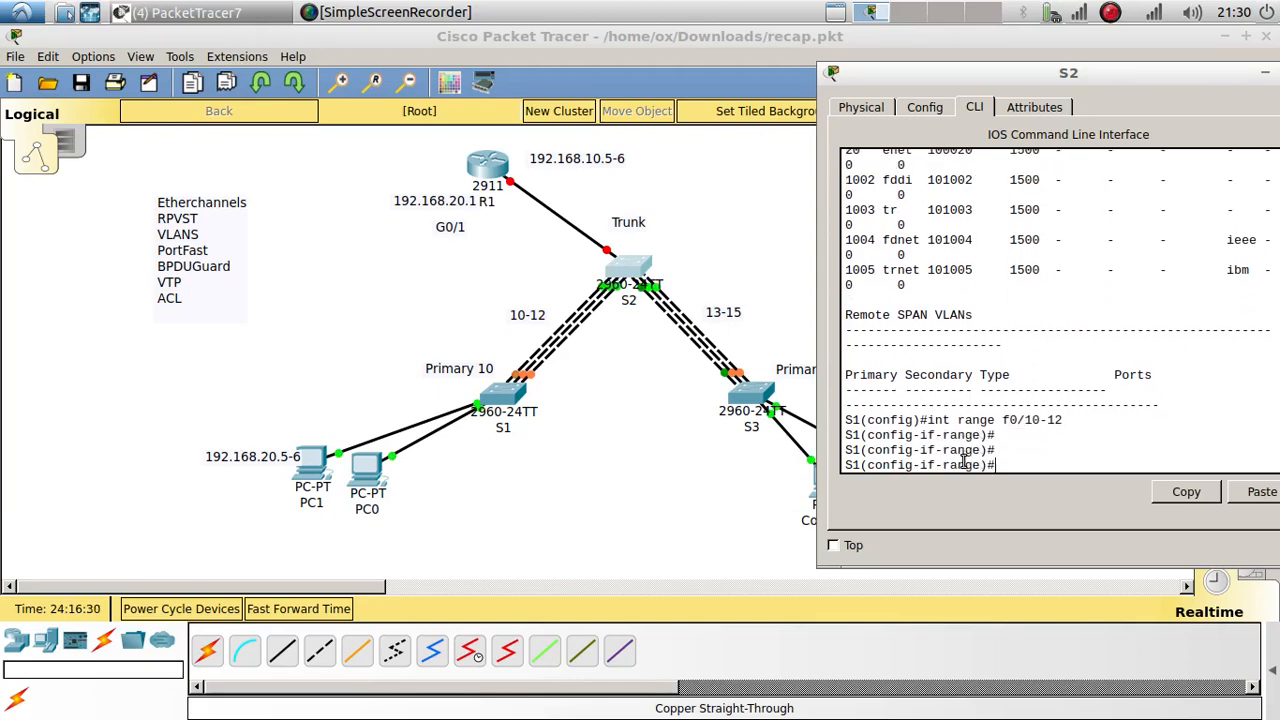
Step: Set S2's channel protocol on Fa0/10–12 to LACP
{"action": "type", "text": "channel-r"}
{"action": "key", "text": "Tab"}
{"action": "type", "text": "l"}
{"action": "key", "text": "Tab"}
{"action": "key", "text": "Return"}
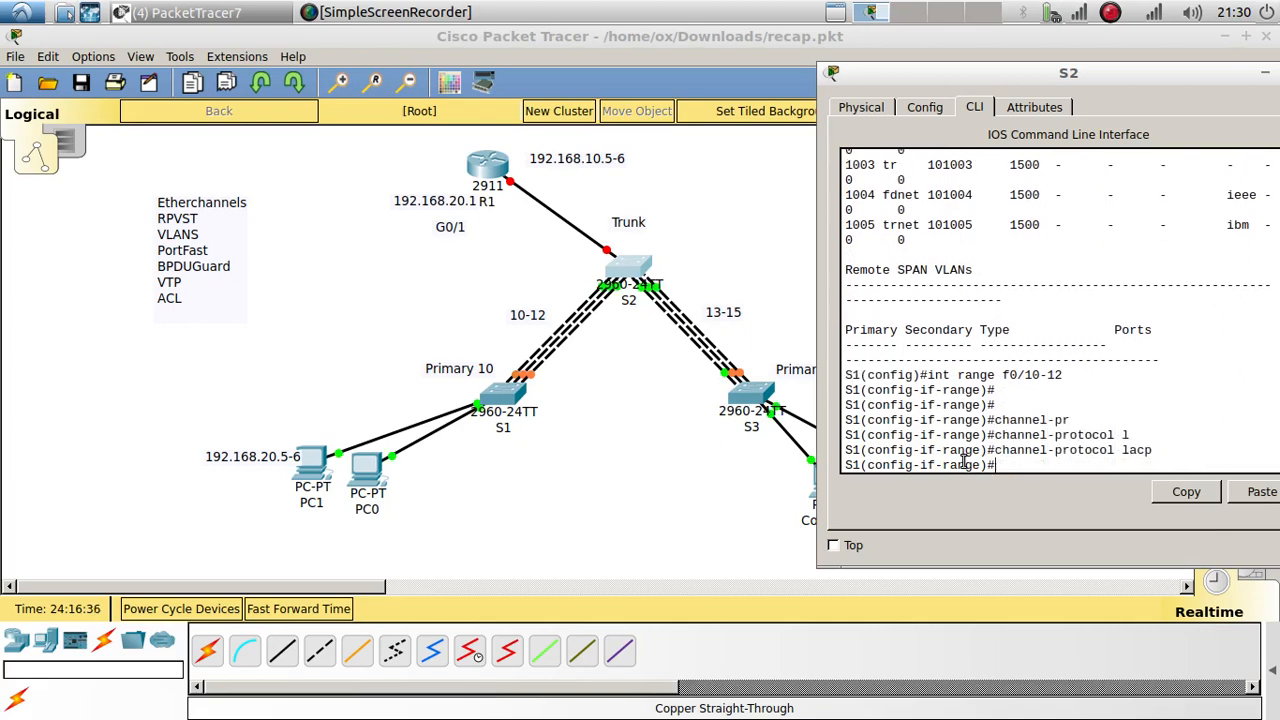
{"action": "key", "text": "Return"}
Step: Put S2's Fa0/10–12 in channel-group 1 passive mode, then exit the interface range
{"action": "type", "text": "channel"}
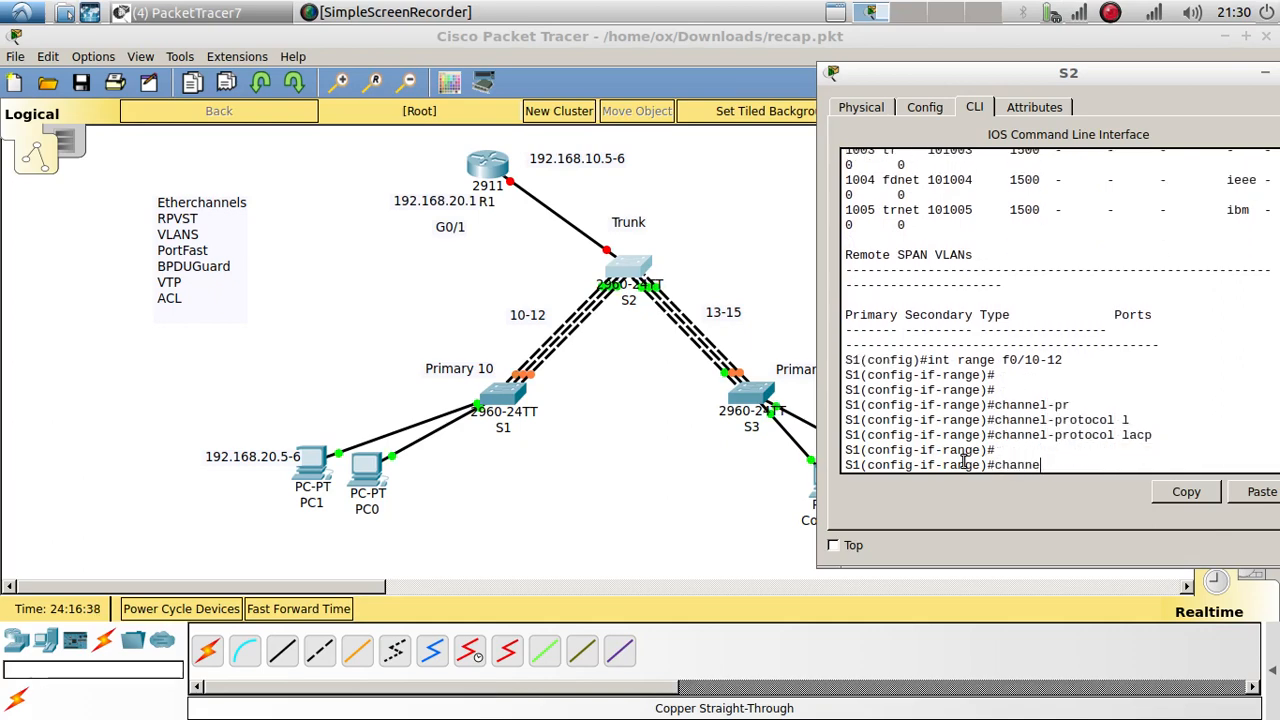
{"action": "type", "text": "-grou"}
{"action": "key", "text": "Tab"}
{"action": "type", "text": "4"}
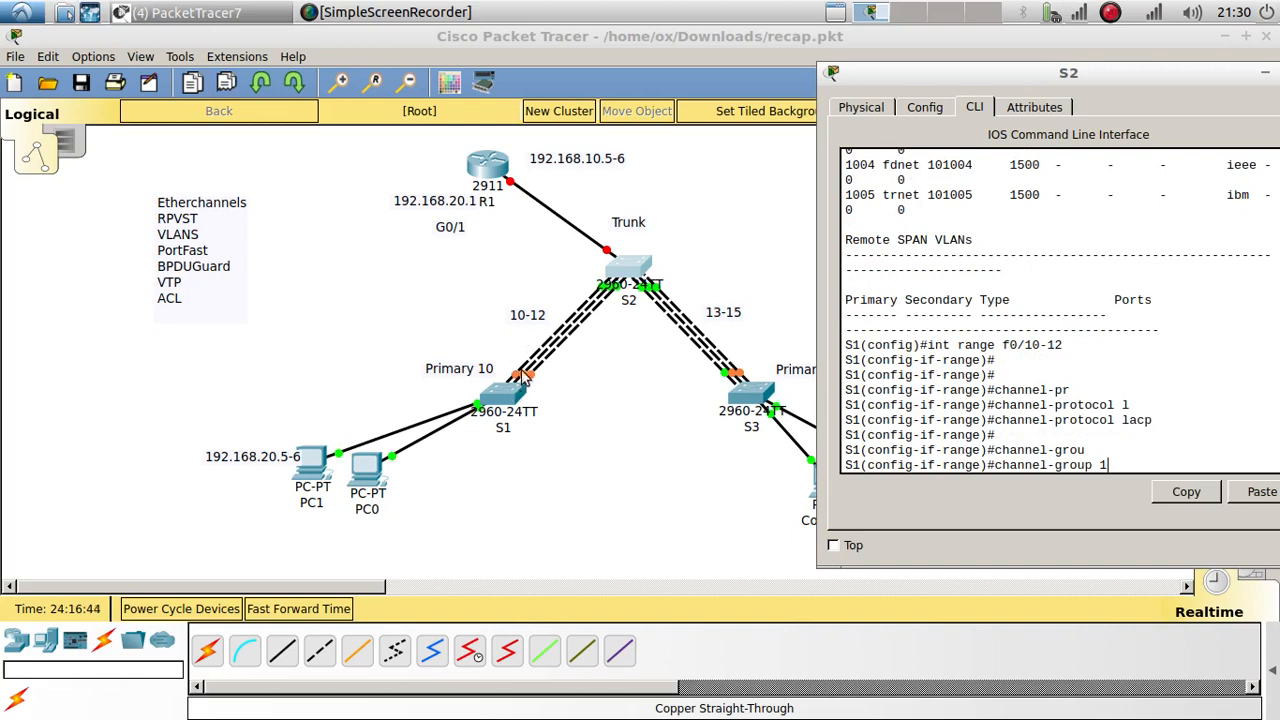
{"action": "type", "text": " ?"}
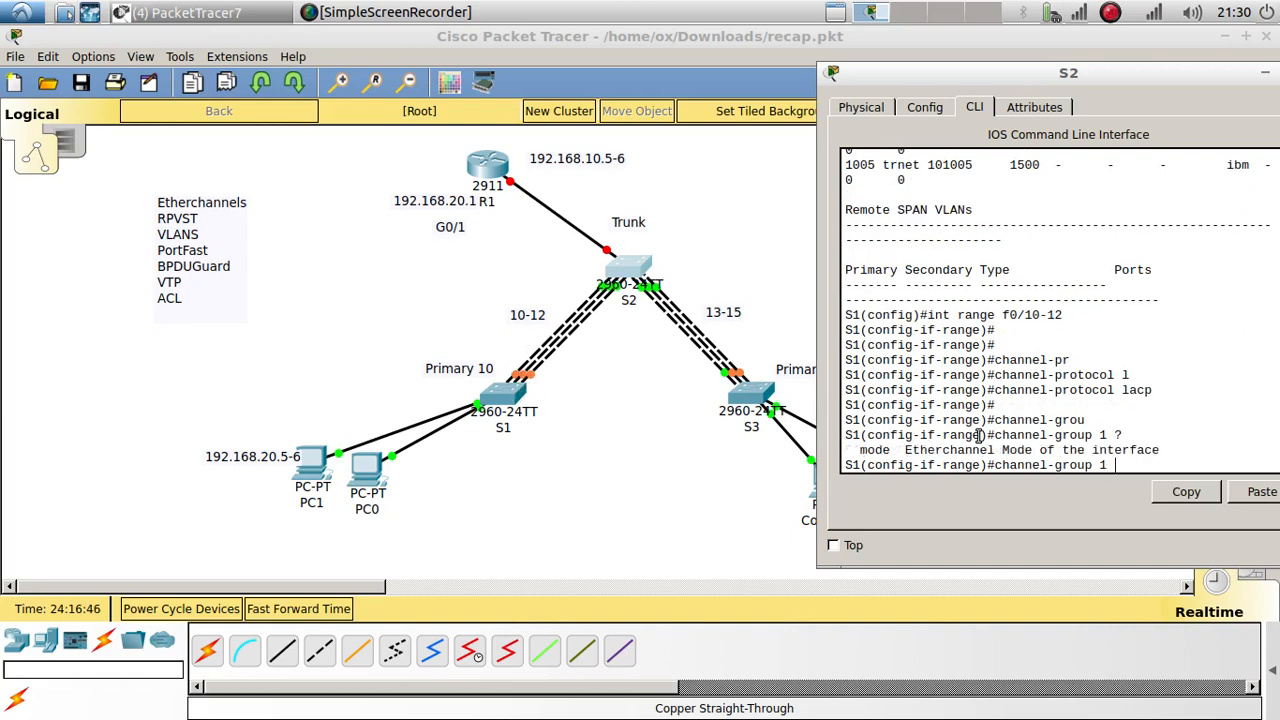
{"action": "type", "text": " mo"}
{"action": "key", "text": "Tab"}
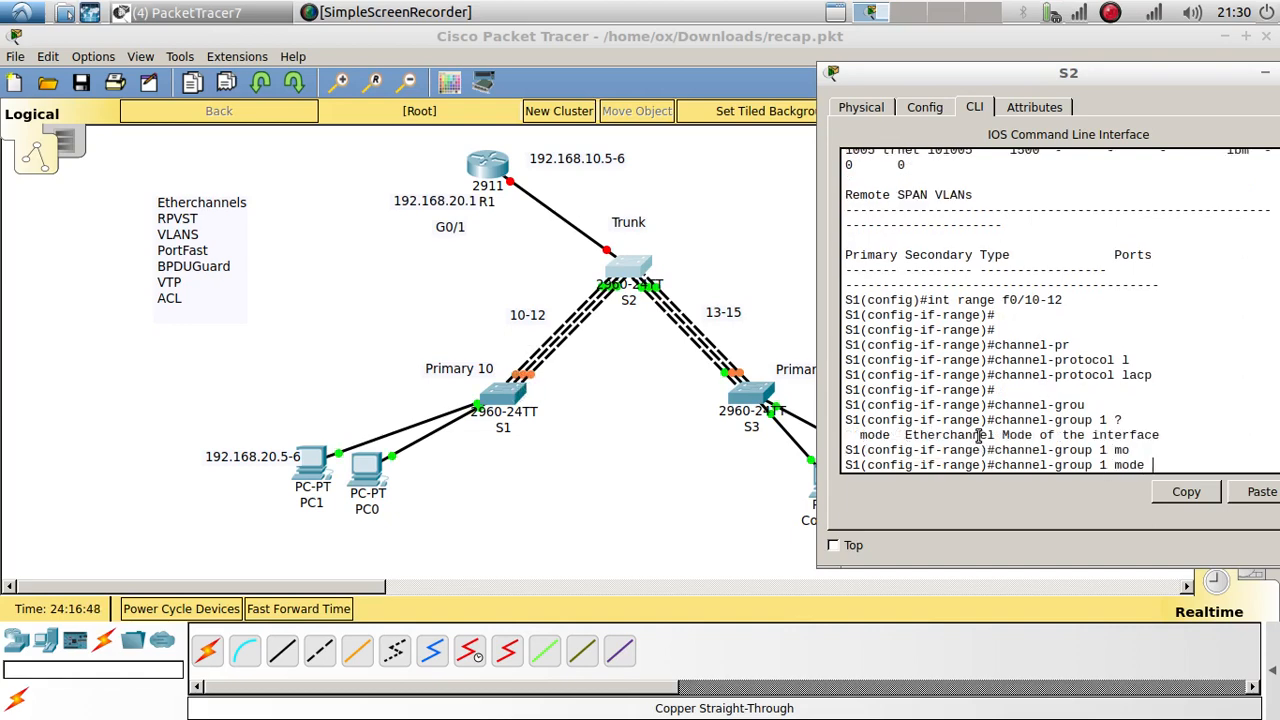
{"action": "type", "text": "?"}
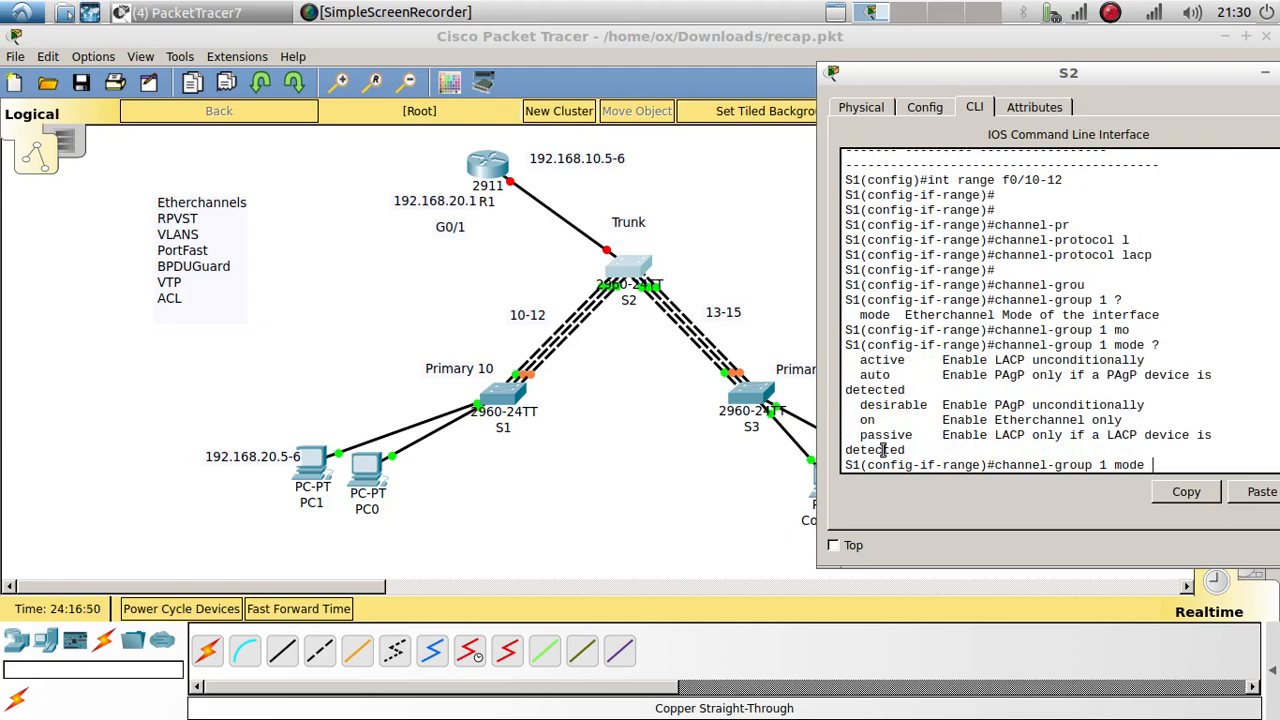
{"action": "type", "text": "pa"}
{"action": "key", "text": "Tab"}
{"action": "key", "text": "Return"}
{"action": "key", "text": "Return"}
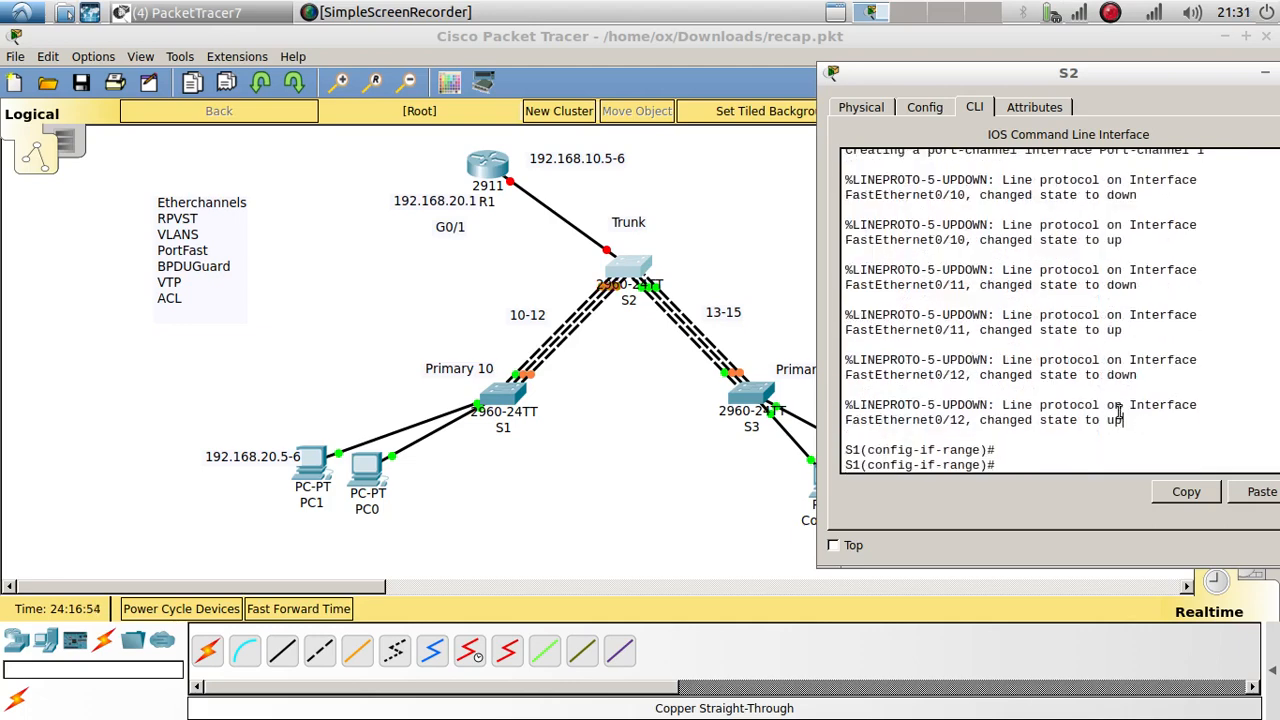
{"action": "left_click_drag", "start_coordinate": [1124, 420], "coordinate": [1044, 372]}
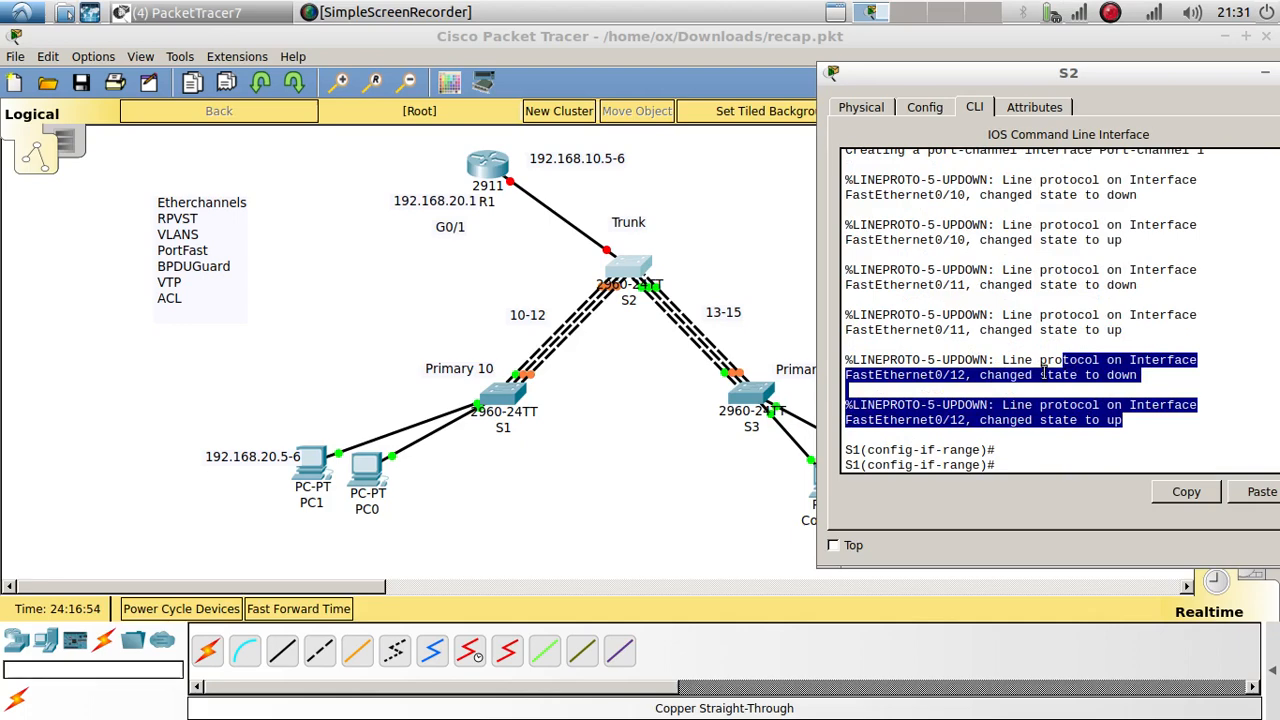
{"action": "left_click", "coordinate": [1015, 458]}
{"action": "type", "text": "ex"}
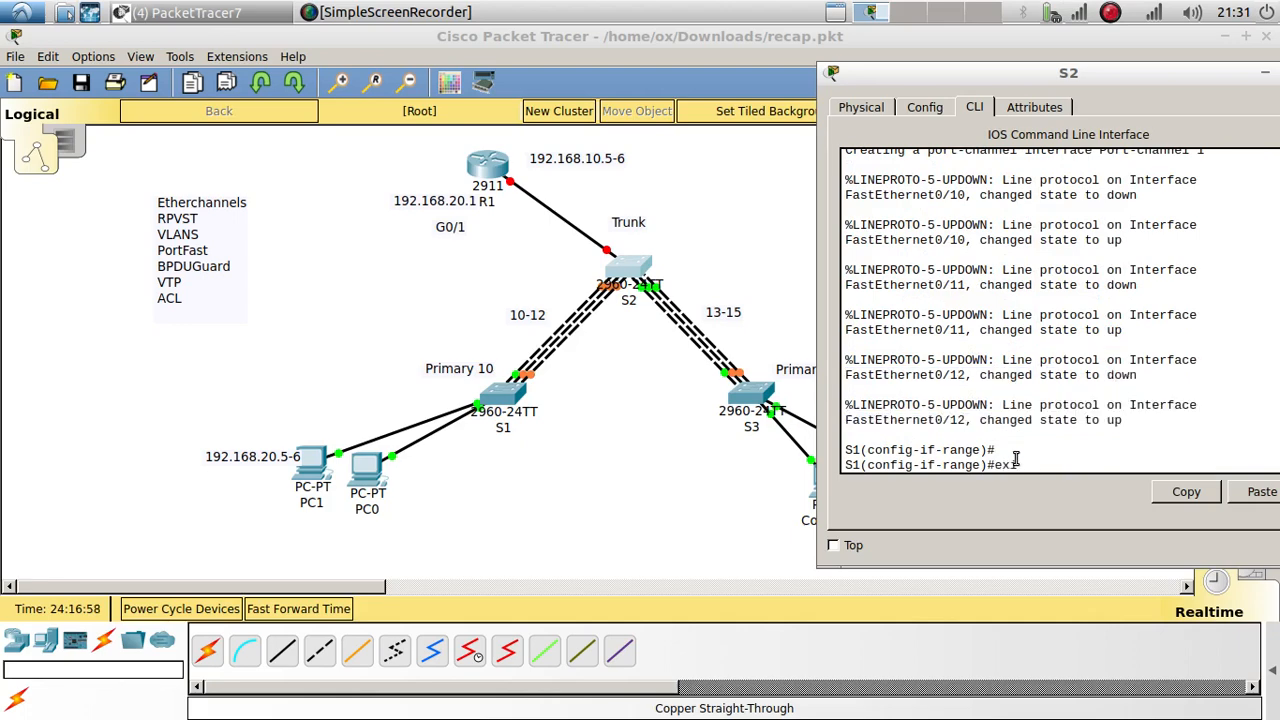
{"action": "type", "text": "it"}
{"action": "key", "text": "Return"}
{"action": "key", "text": "Return"}
{"action": "key", "text": "Return"}
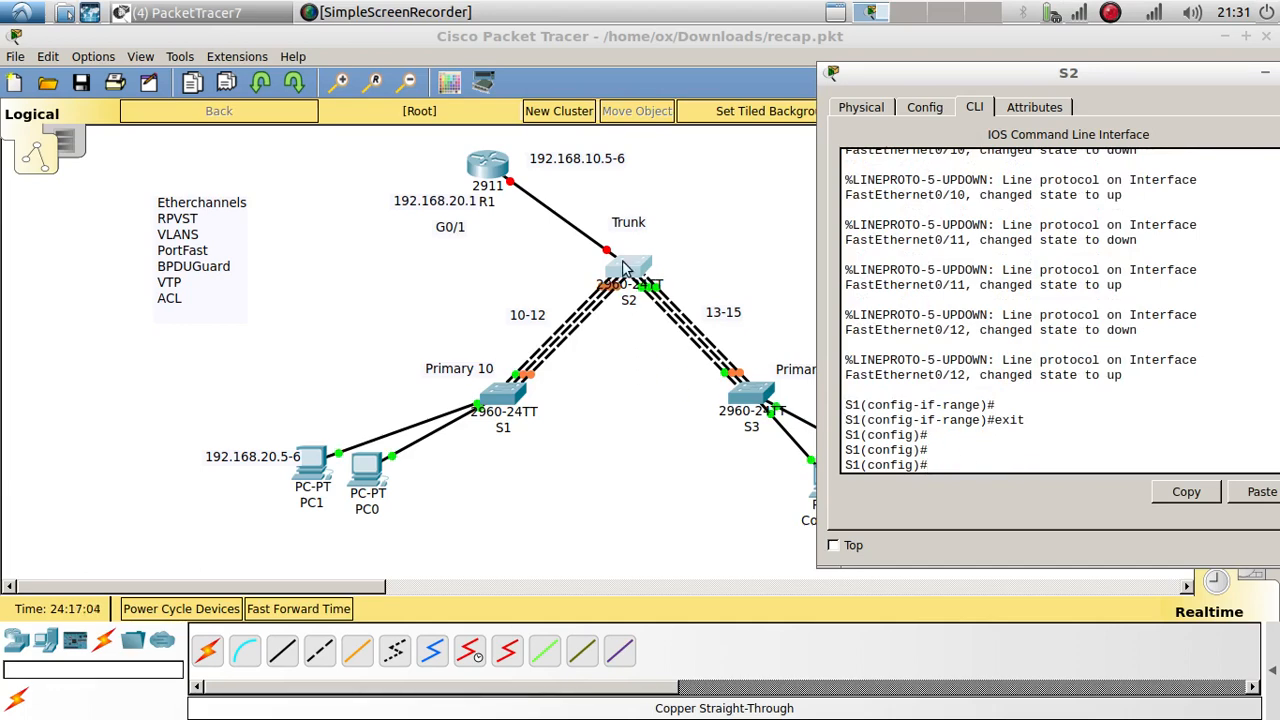
Step: Edit the recalled range to 'int range f0/13-15', copy it, and select those ports on S2
{"action": "key", "text": "Up"}
{"action": "key", "text": "Up"}
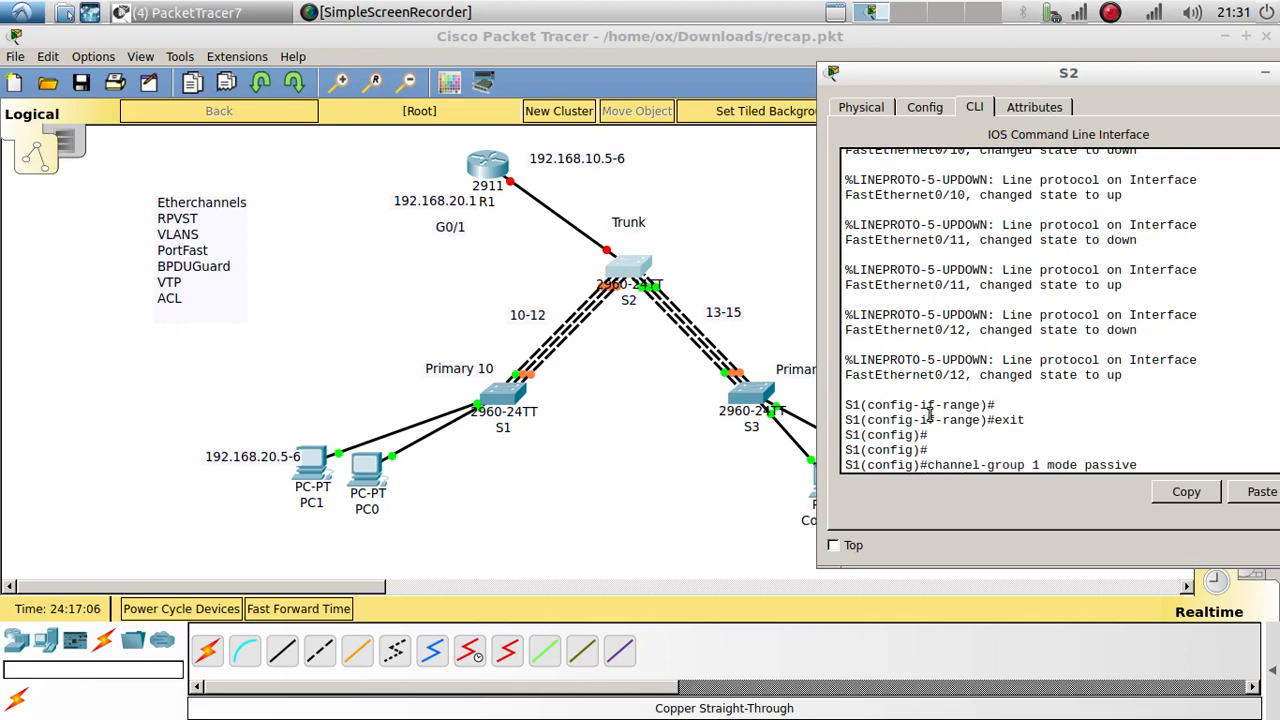
{"action": "key", "text": "Up"}
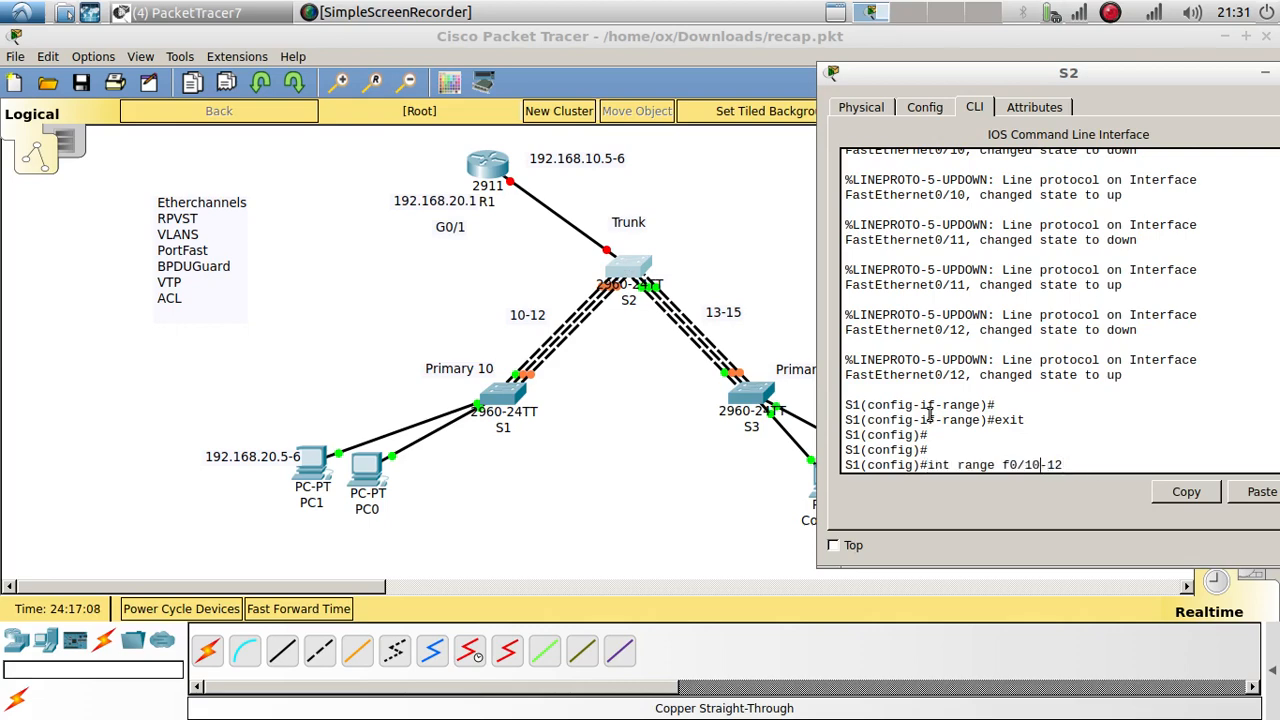
{"action": "key", "text": "BackSpace"}
{"action": "key", "text": "BackSpace"}
{"action": "type", "text": "13"}
{"action": "key", "text": "BackSpace"}
{"action": "key", "text": "BackSpace"}
{"action": "type", "text": "5"}
{"action": "left_click_drag", "start_coordinate": [1068, 461], "coordinate": [928, 465]}
{"action": "left_click", "coordinate": [1165, 496]}
{"action": "left_click", "coordinate": [1088, 464]}
{"action": "key", "text": "Return"}
{"action": "key", "text": "Return"}
{"action": "key", "text": "Return"}
Step: Set S2's channel protocol on Fa0/13–15 to LACP
{"action": "type", "text": "c"}
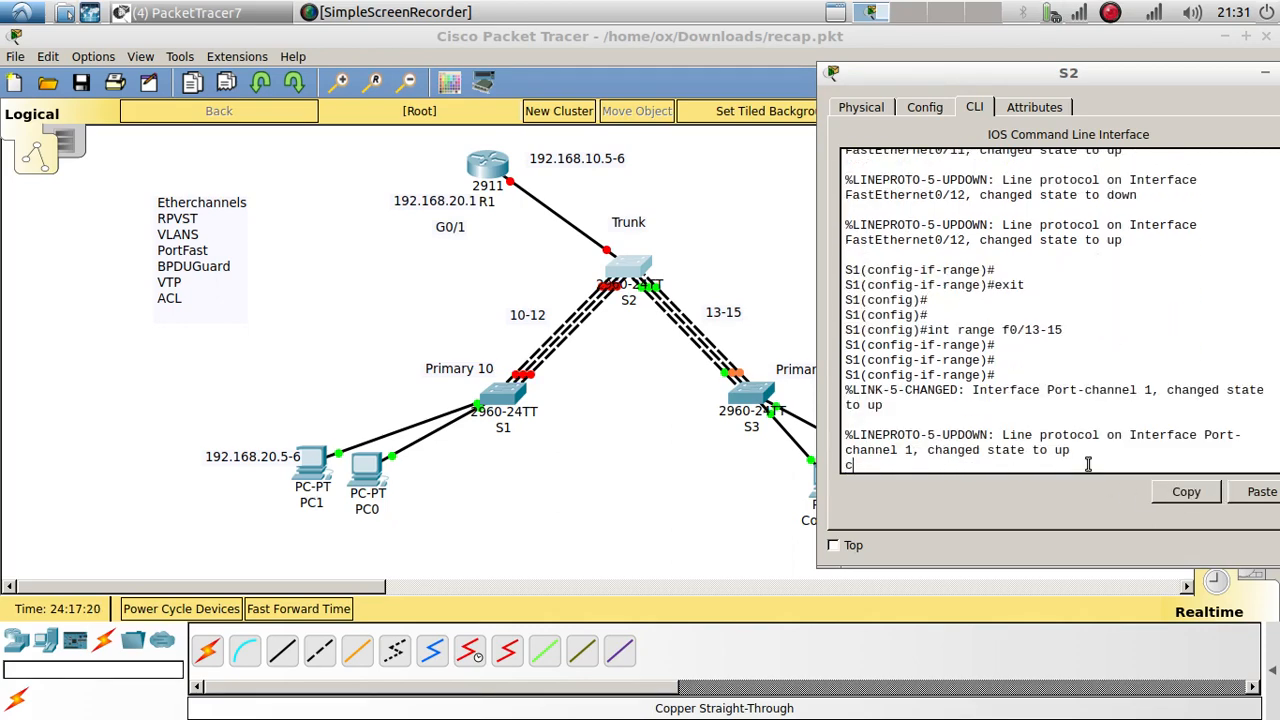
{"action": "type", "text": "hannel-protocol"}
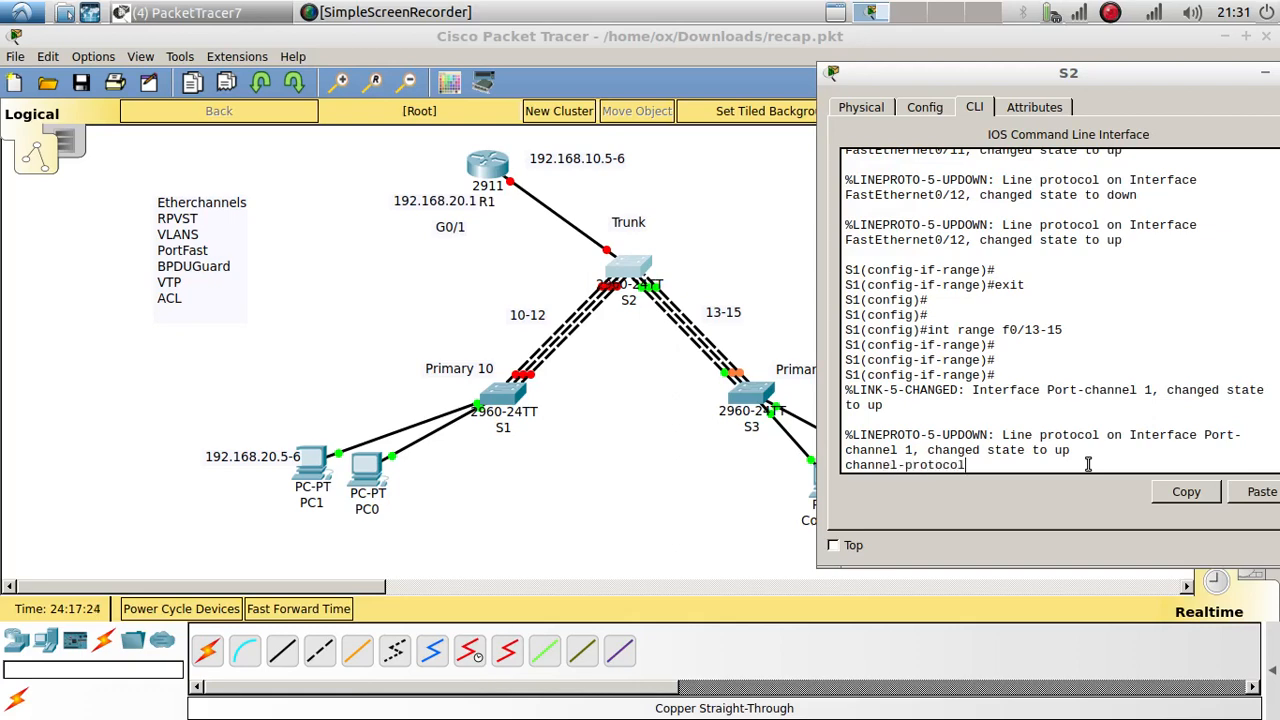
{"action": "key", "text": "Tab"}
{"action": "key", "text": "Tab"}
{"action": "type", "text": "?"}
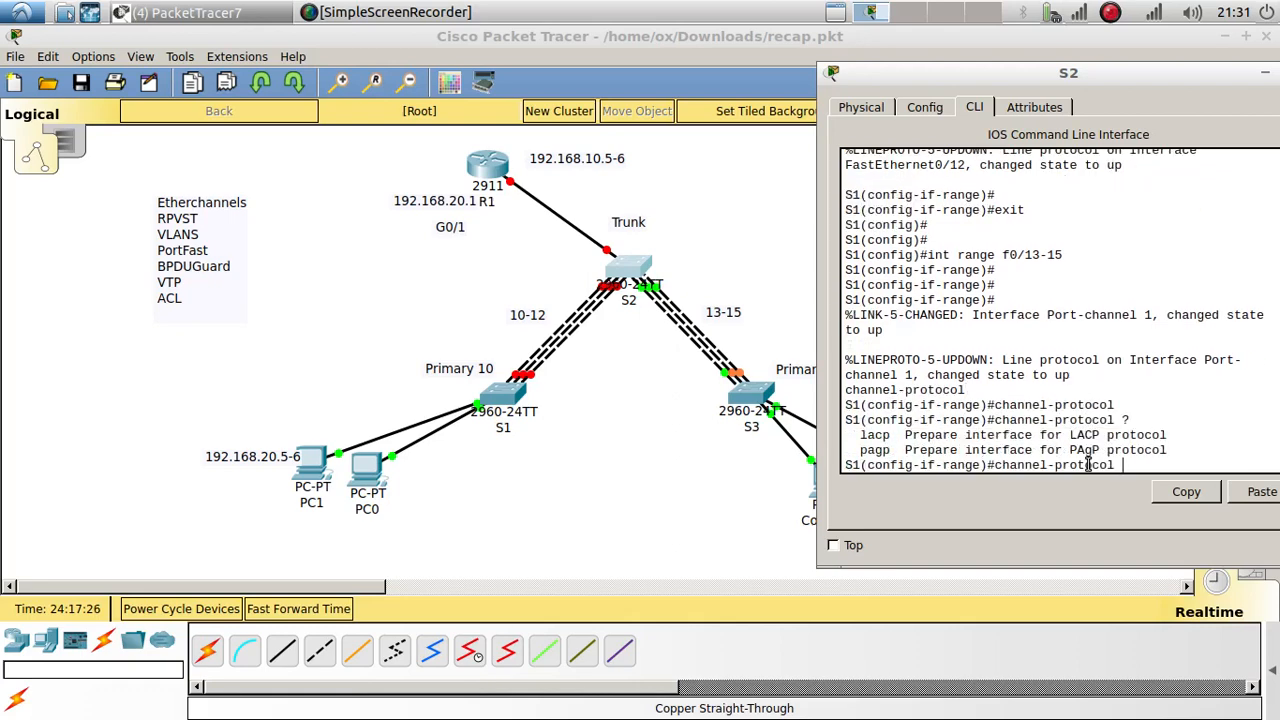
{"action": "type", "text": "l"}
{"action": "key", "text": "Tab"}
{"action": "key", "text": "Return"}
{"action": "key", "text": "Return"}
Step: Put S2's Fa0/13–15 in channel-group 2 passive mode
{"action": "type", "text": "channel"}
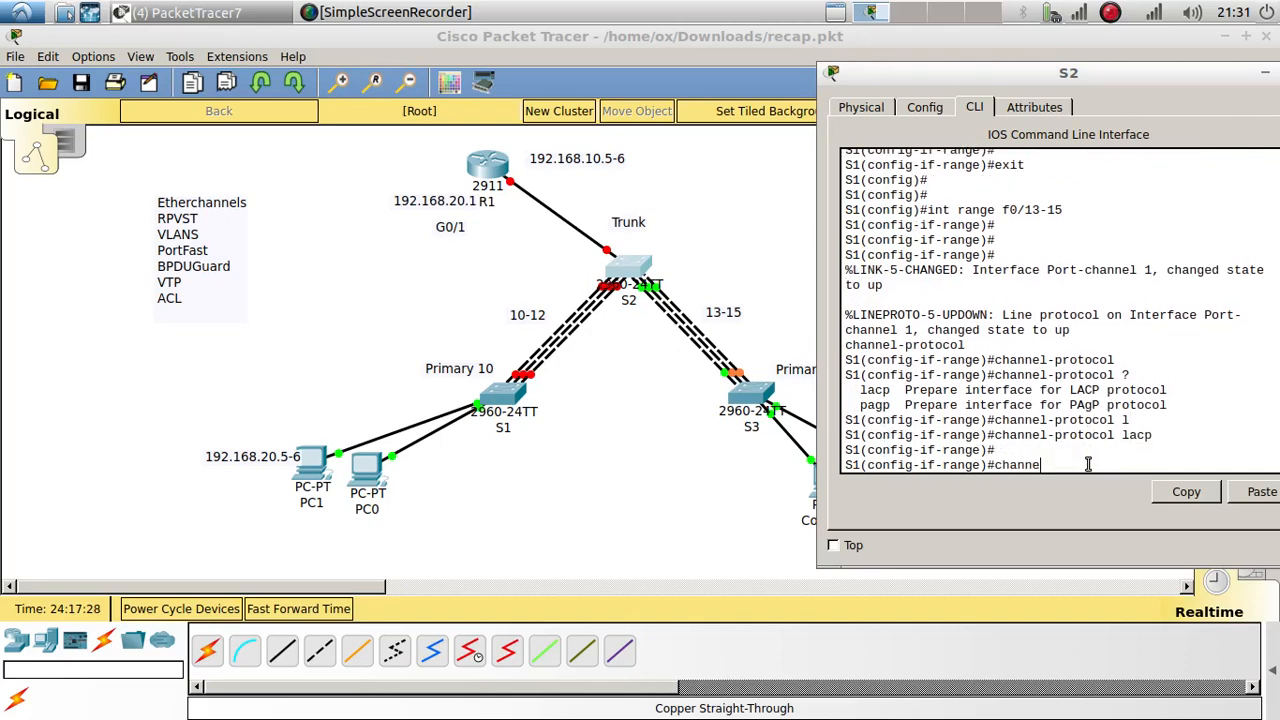
{"action": "key", "text": "Tab"}
{"action": "type", "text": "-grou"}
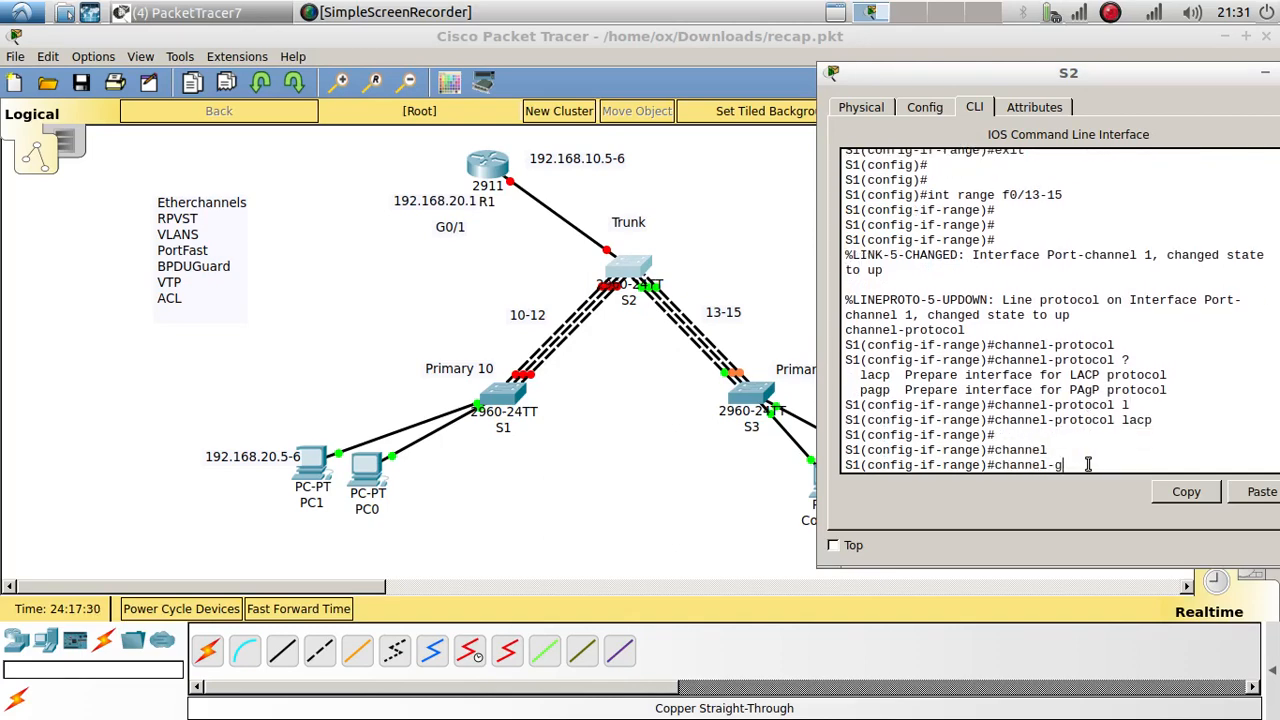
{"action": "key", "text": "Tab"}
{"action": "type", "text": "2 ?"}
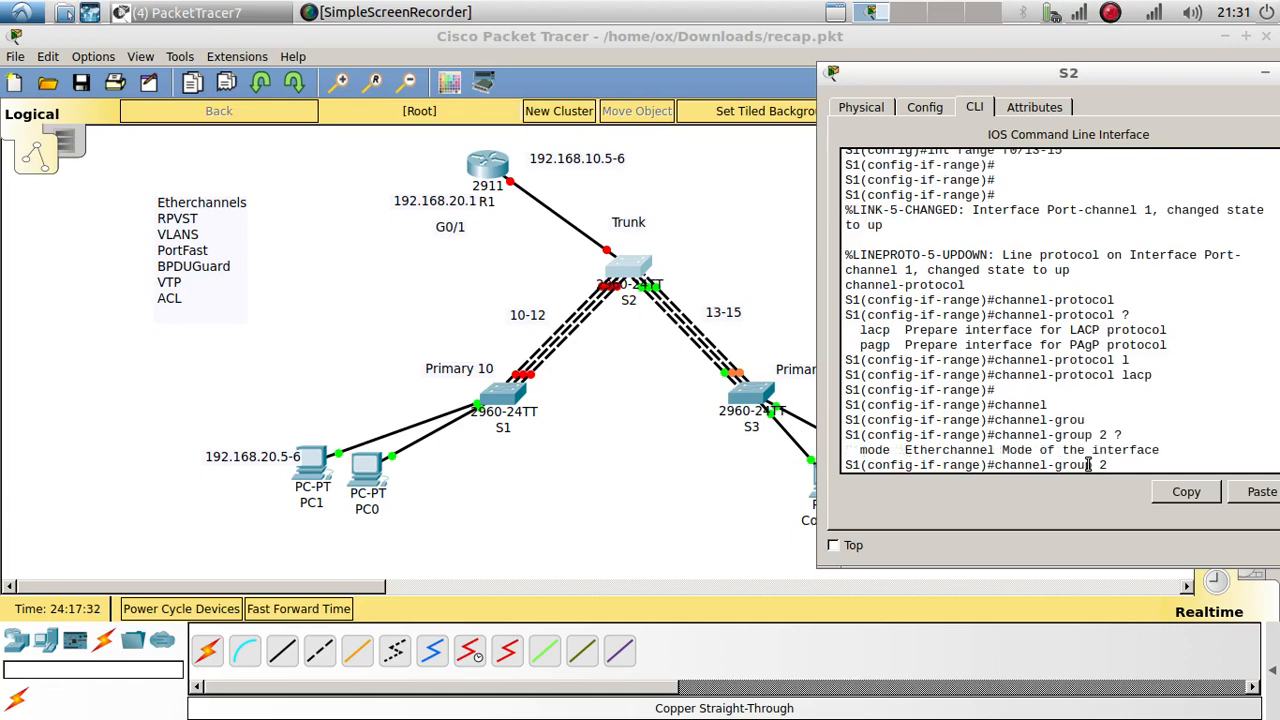
{"action": "type", "text": "mo"}
{"action": "key", "text": "Tab"}
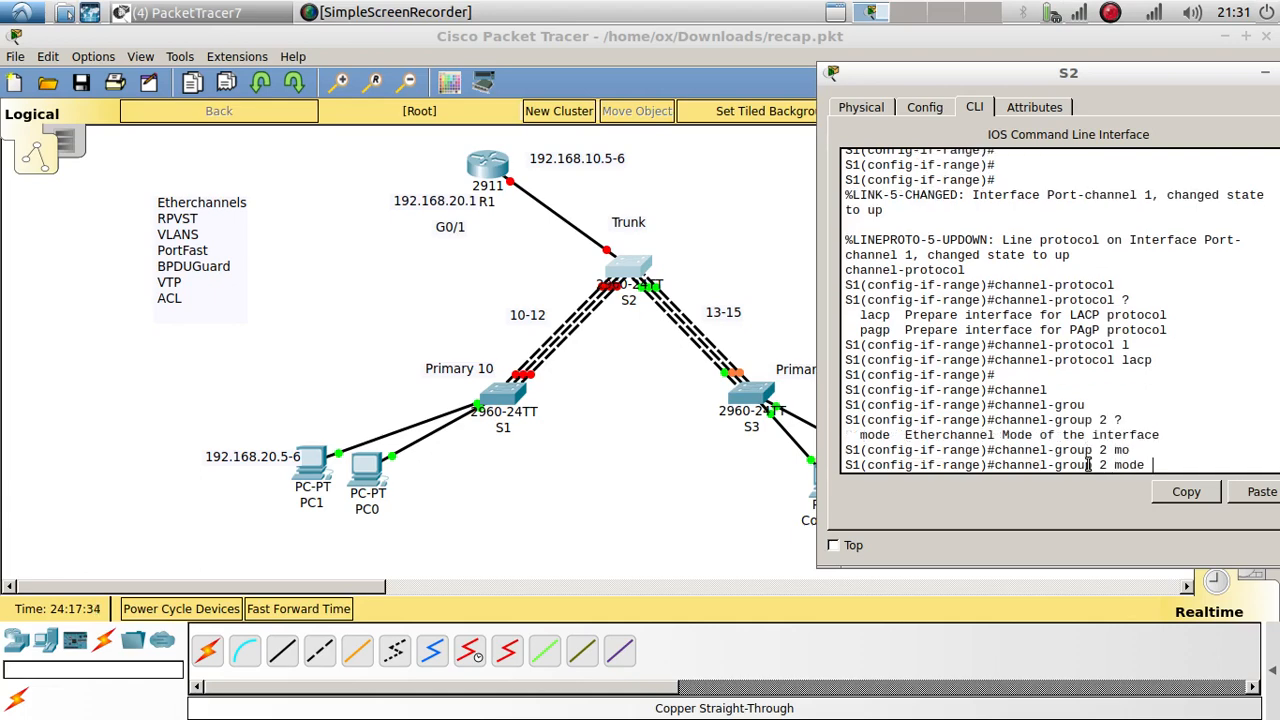
{"action": "type", "text": "passive"}
{"action": "key", "text": "Return"}
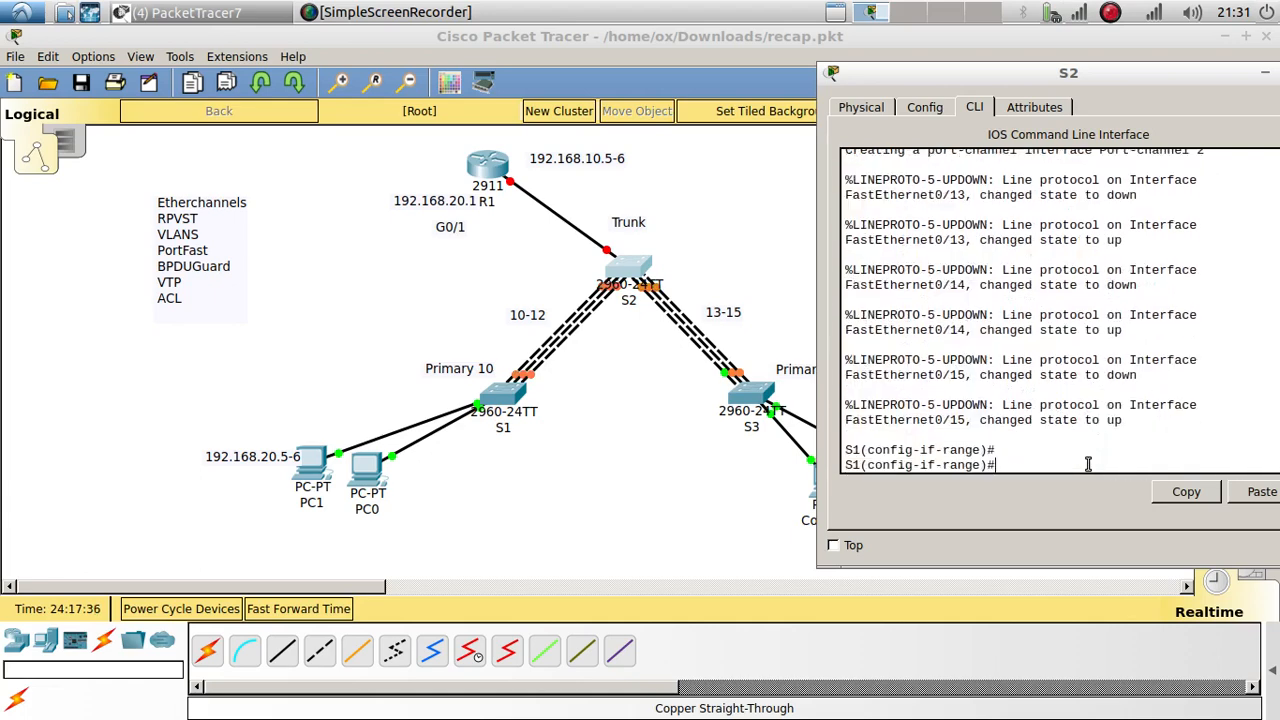
{"action": "left_click", "coordinate": [758, 400]}
Step: On S3, paste 'int range f0/13-15' and set the channel protocol to LACP
{"action": "left_click", "coordinate": [1222, 462]}
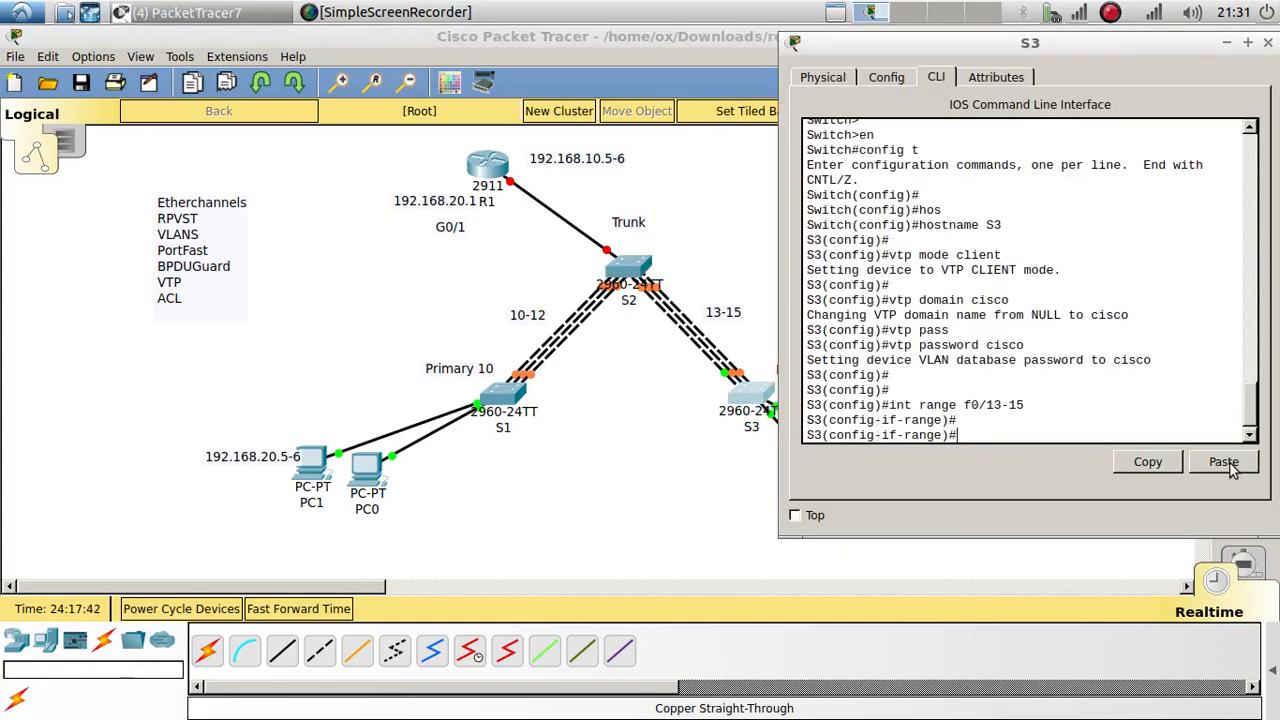
{"action": "type", "text": "chn"}
{"action": "type", "text": "nnel"}
{"action": "type", "text": "-r"}
{"action": "type", "text": "o"}
{"action": "key", "text": "Tab"}
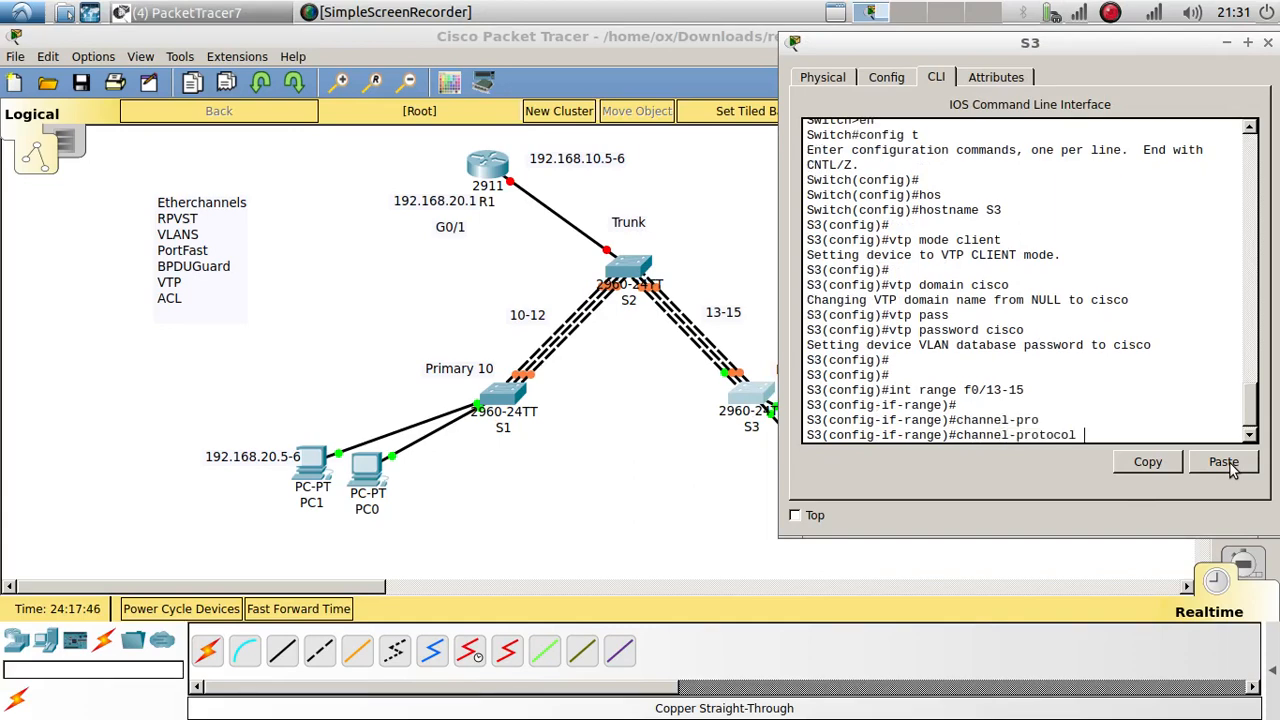
{"action": "type", "text": "l"}
{"action": "key", "text": "Tab"}
{"action": "key", "text": "Return"}
{"action": "key", "text": "Return"}
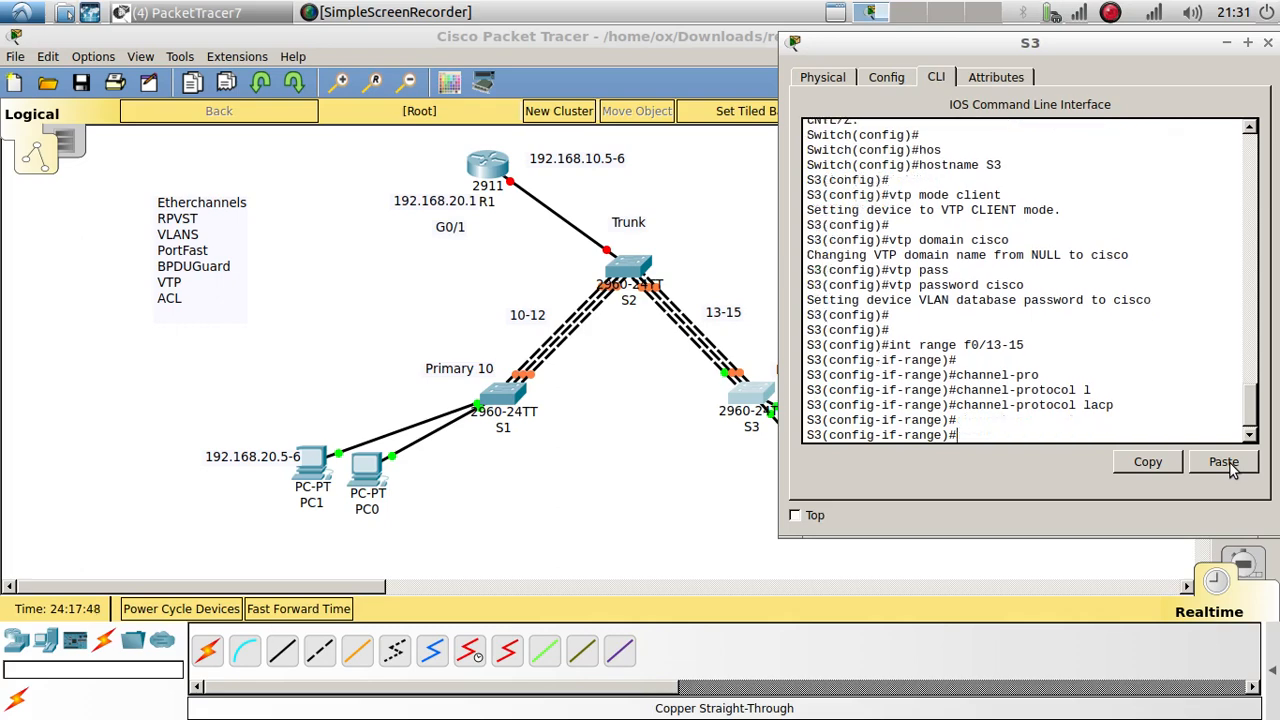
Step: Add S3's Fa0/13–15 to channel-group 2 in active mode, checking S2's earlier commands
{"action": "type", "text": "channel-gro"}
{"action": "key", "text": "Tab"}
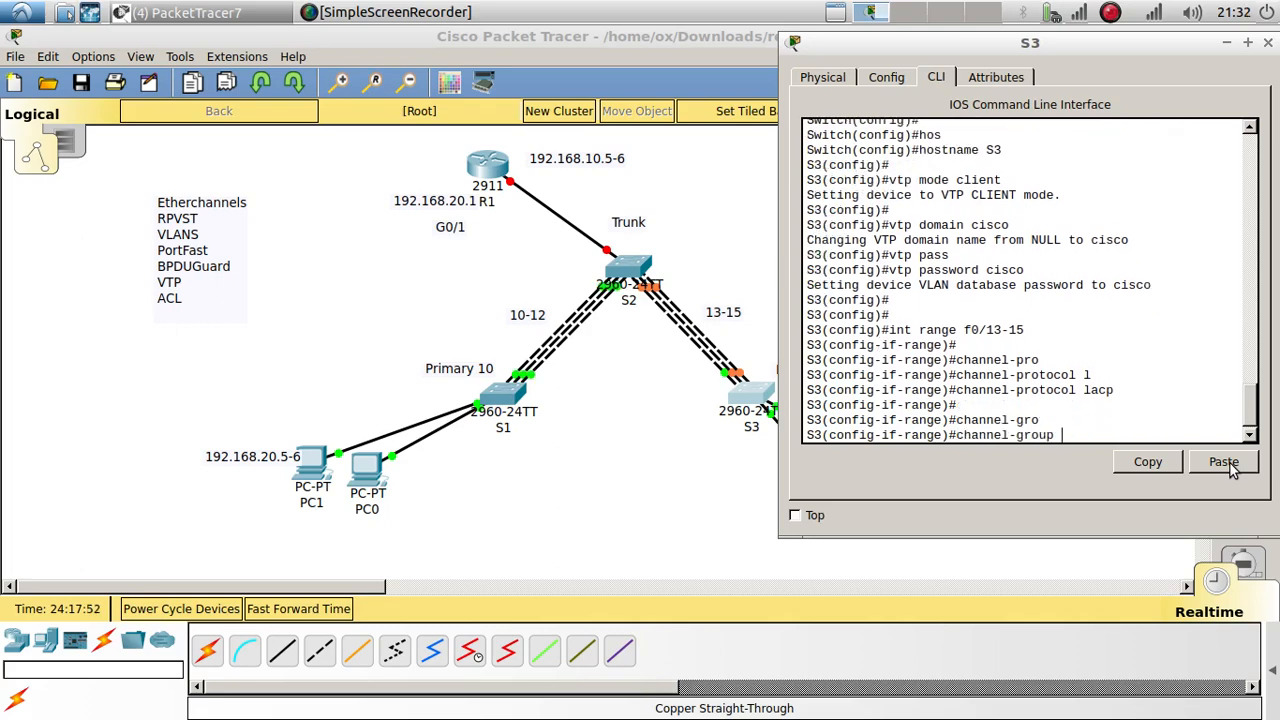
{"action": "type", "text": "2 ?"}
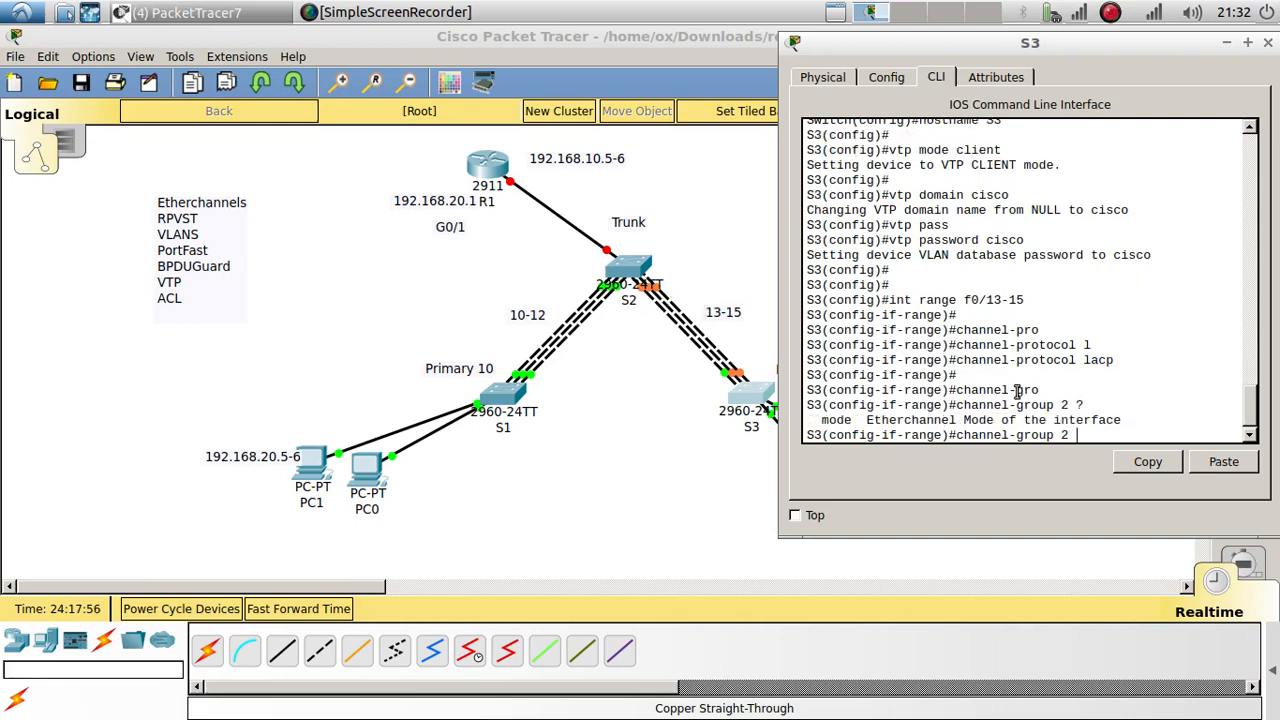
{"action": "type", "text": "mo"}
{"action": "key", "text": "Tab"}
{"action": "type", "text": "?"}
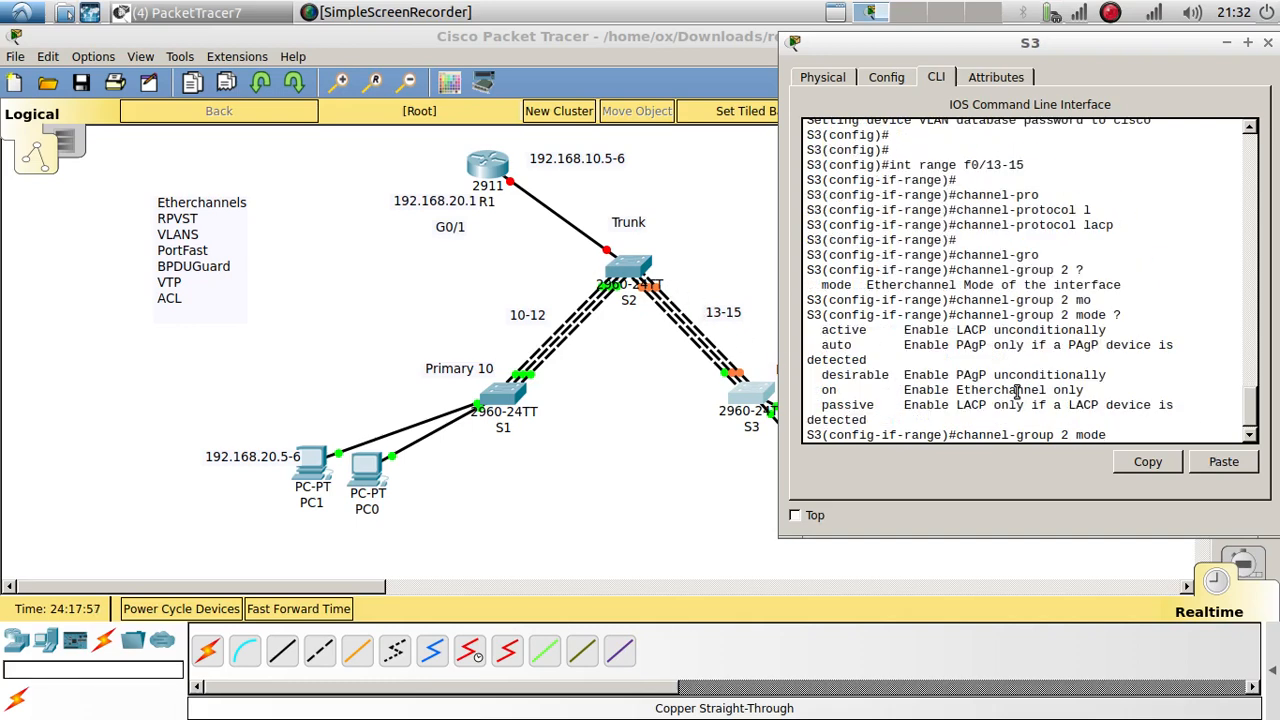
{"action": "left_click", "coordinate": [612, 270]}
{"action": "scroll", "coordinate": [1072, 376], "scroll_direction": "up", "scroll_amount": 5}
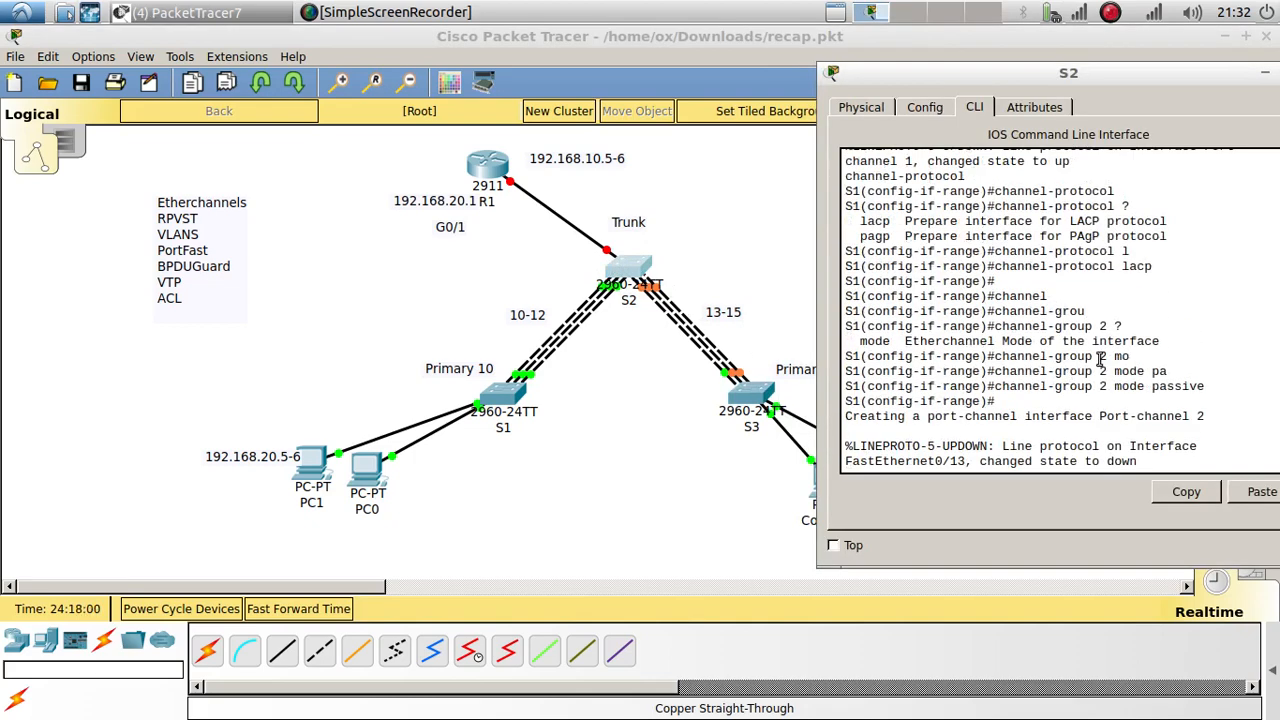
{"action": "left_click", "coordinate": [746, 405]}
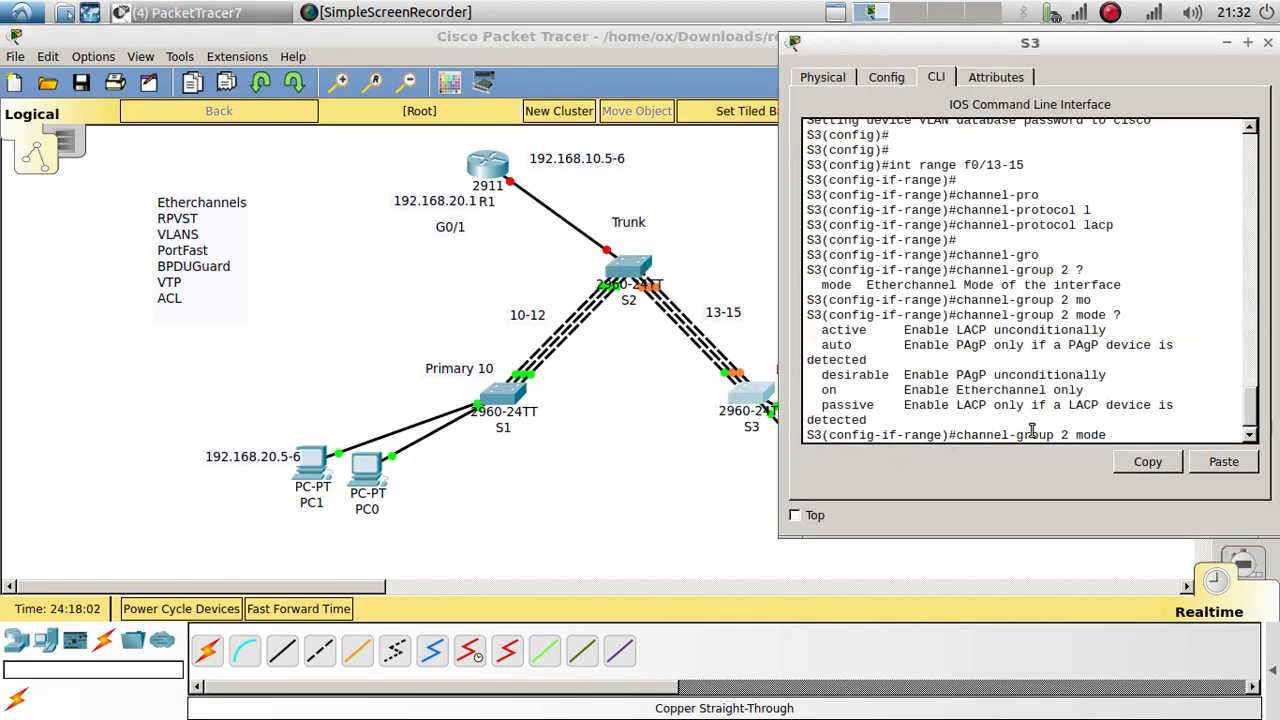
{"action": "type", "text": "active"}
{"action": "key", "text": "Return"}
{"action": "key", "text": "Return"}
{"action": "key", "text": "Return"}
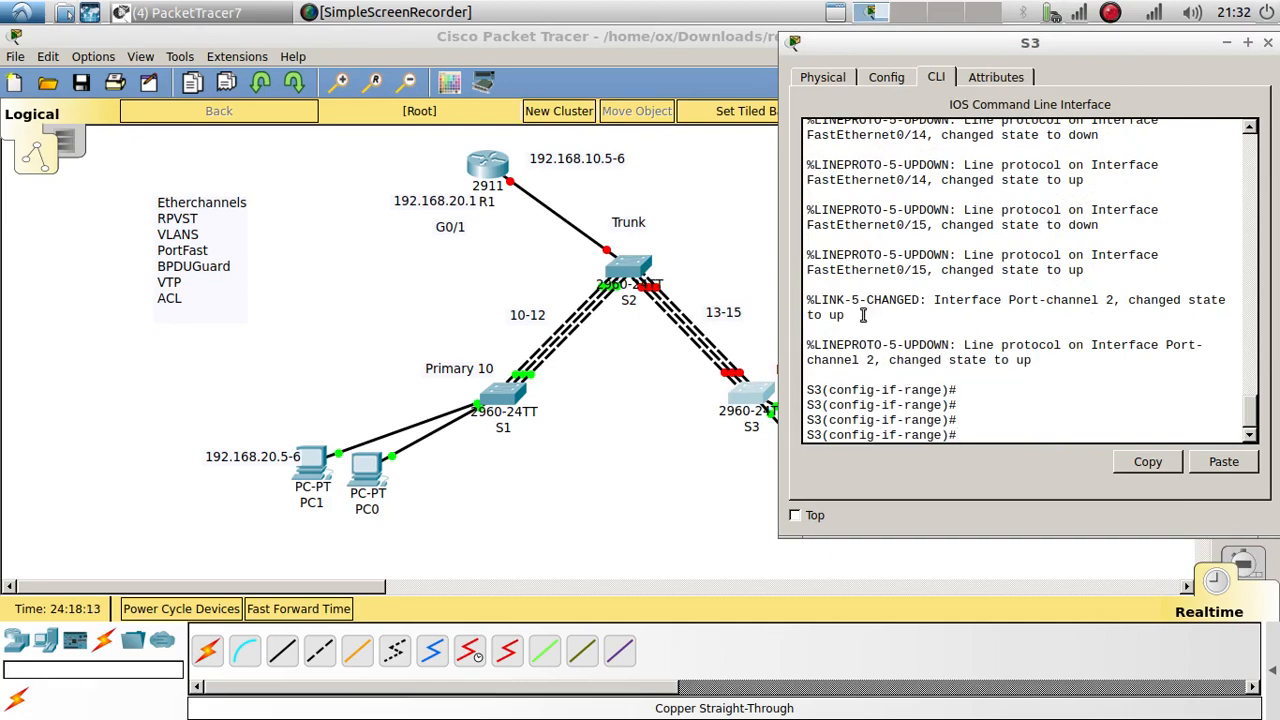
Step: Fast-forward the simulation time twice and begin a switchport mode command on S1
{"action": "left_click", "coordinate": [292, 616]}
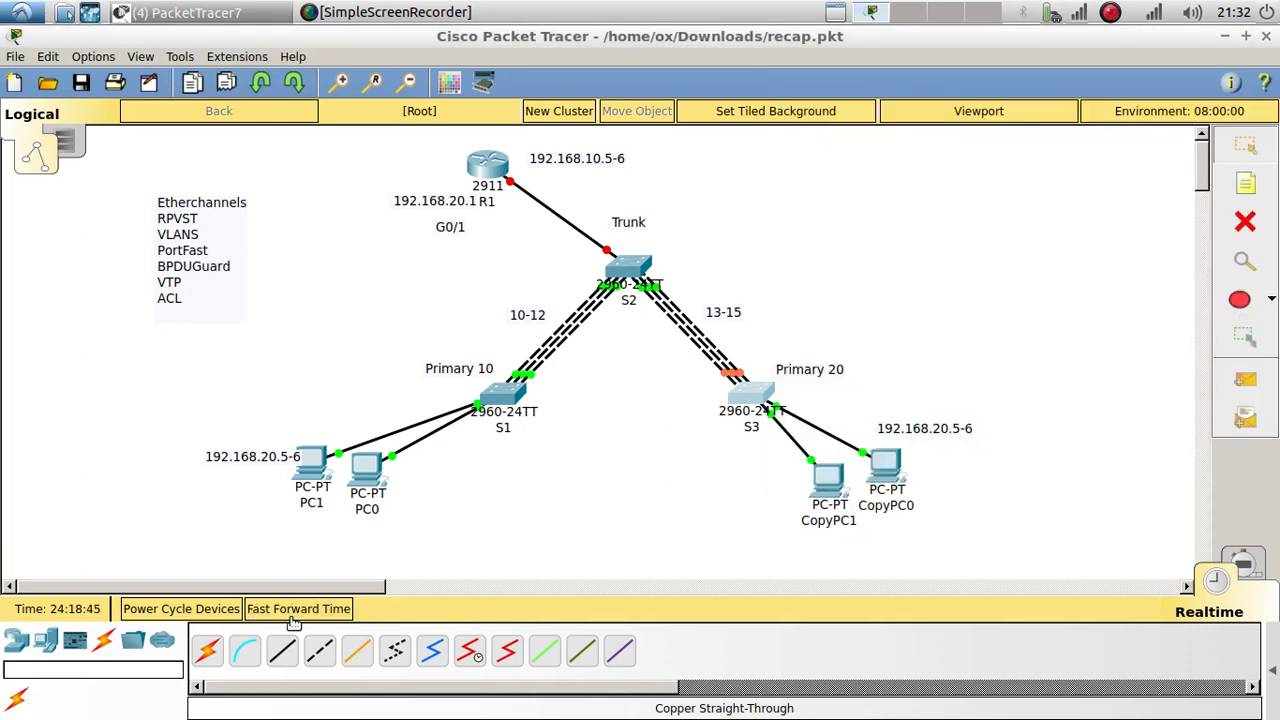
{"action": "left_click", "coordinate": [292, 616]}
{"action": "left_click", "coordinate": [510, 399]}
{"action": "key", "text": "Return"}
{"action": "key", "text": "Return"}
{"action": "key", "text": "Return"}
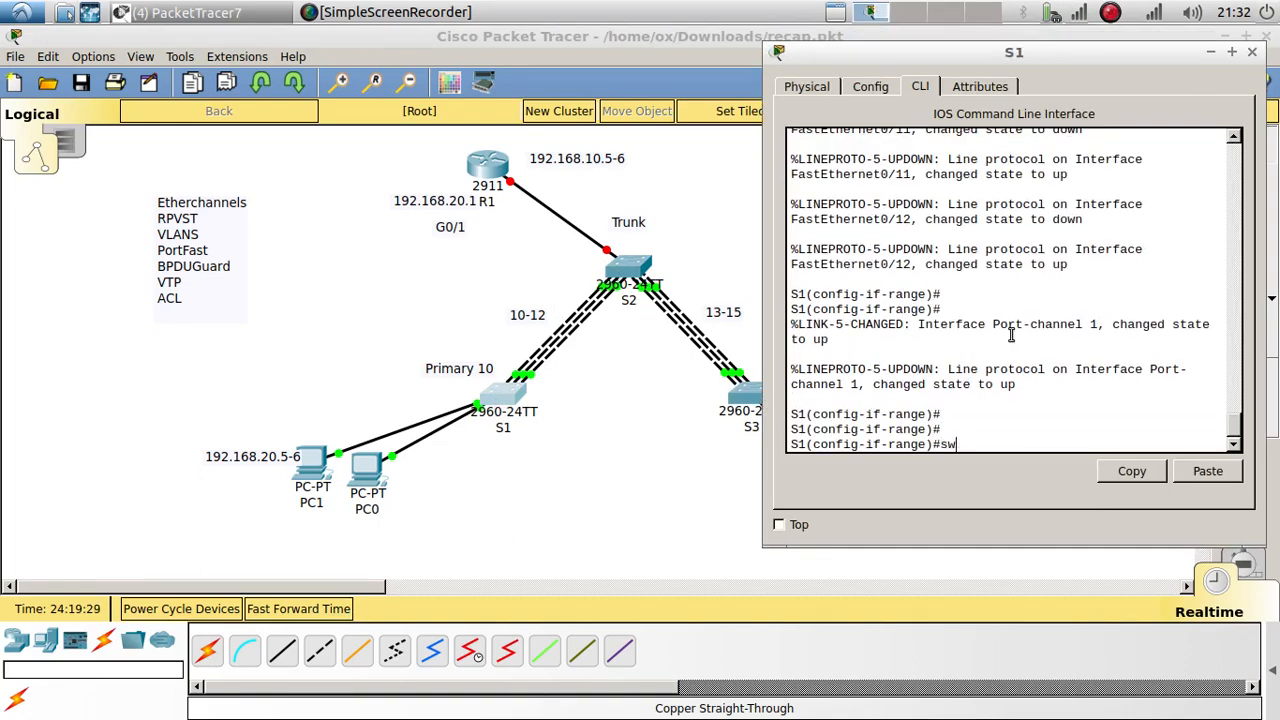
{"action": "type", "text": "sw"}
{"action": "key", "text": "Tab"}
{"action": "type", "text": "mo"}
{"action": "key", "text": "Tab"}
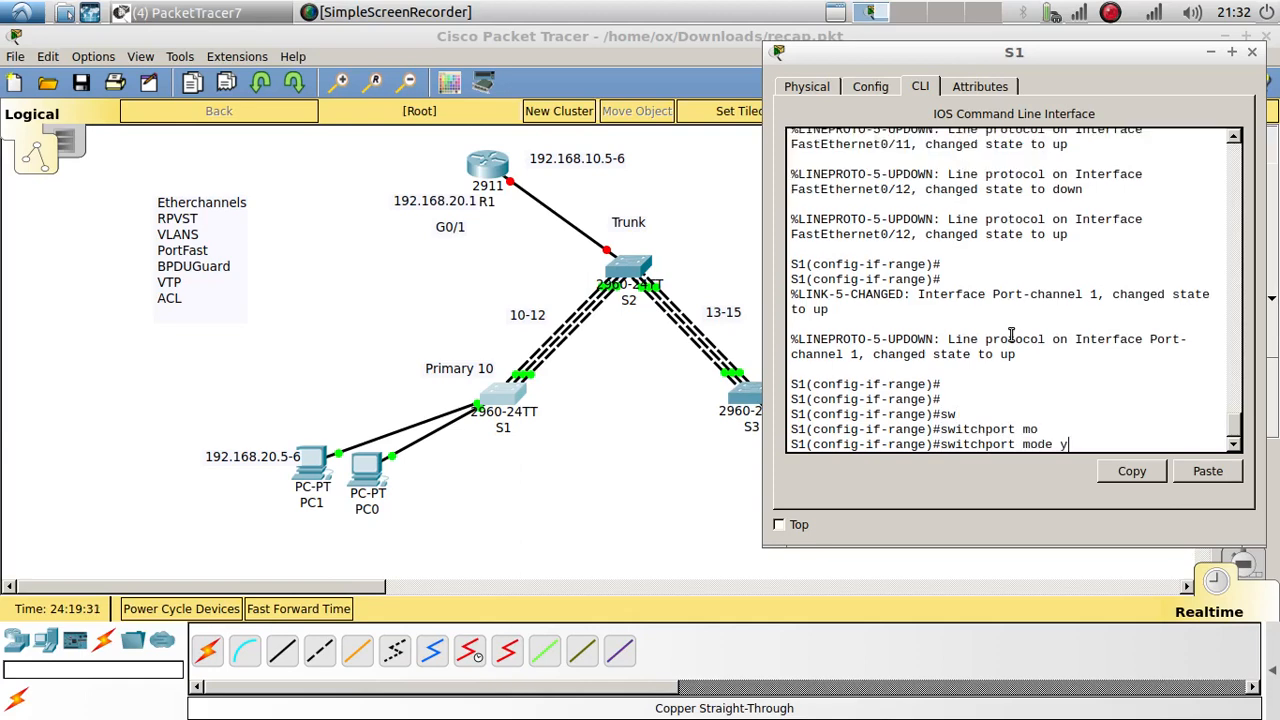
{"action": "key", "text": "Return"}
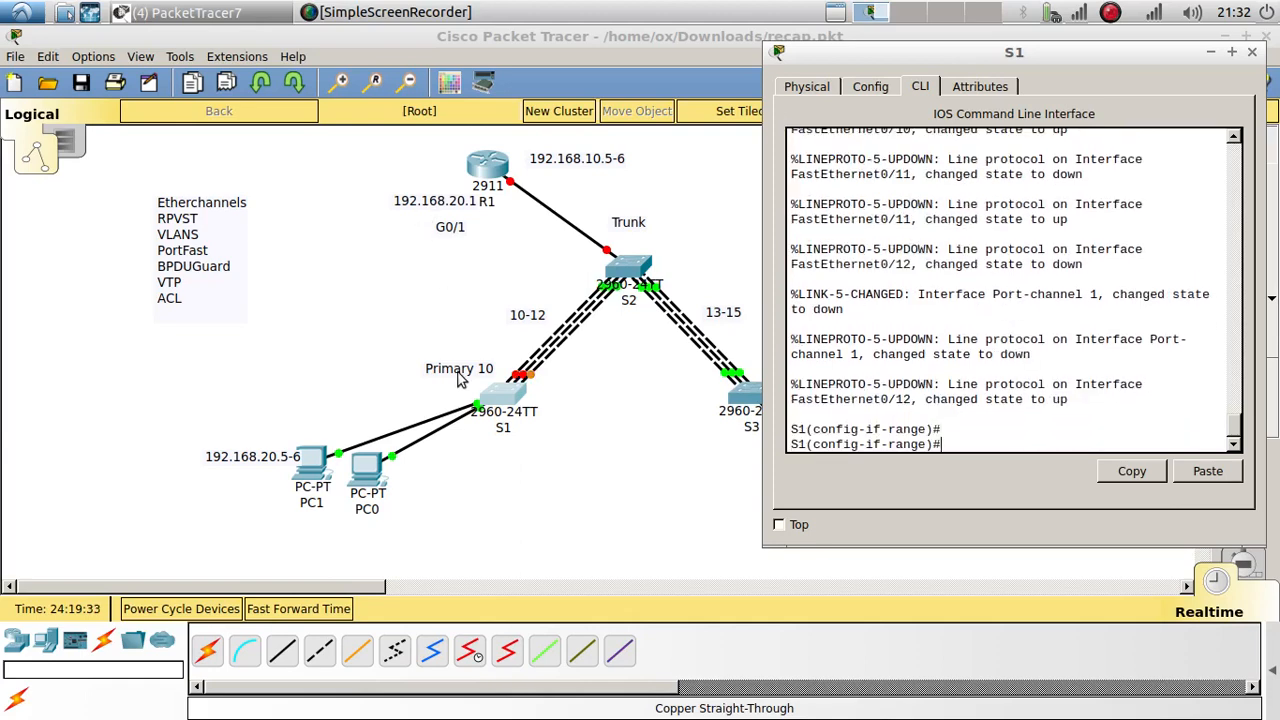
Step: Apply 'switchport mode trunk' to S1's channel ports Fa0/10–12
{"action": "left_click", "coordinate": [506, 398]}
{"action": "left_click", "coordinate": [506, 398]}
{"action": "type", "text": "swi"}
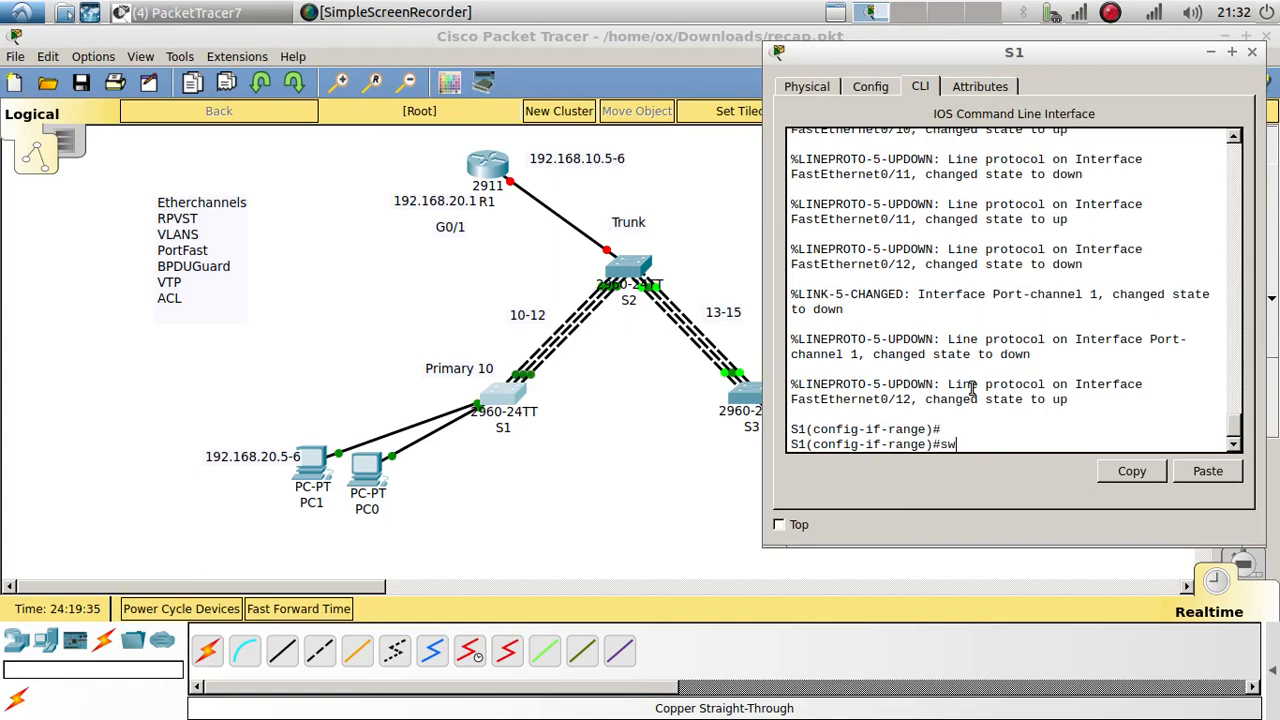
{"action": "key", "text": "Tab"}
{"action": "type", "text": "mo"}
{"action": "key", "text": "Tab"}
{"action": "type", "text": "tr"}
{"action": "key", "text": "Tab"}
{"action": "key", "text": "Return"}
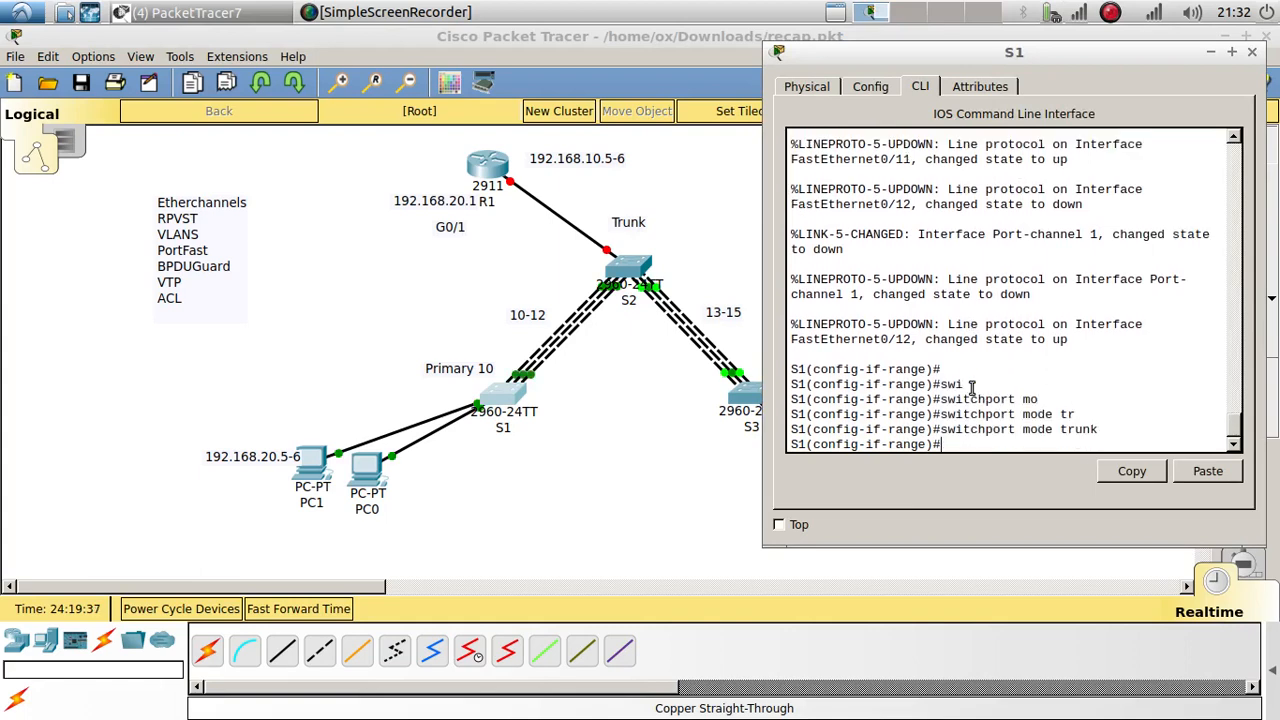
{"action": "key", "text": "Return"}
{"action": "key", "text": "Return"}
Step: On S2, reselect interfaces Fa0/10–12 using the recalled interface range command
{"action": "left_click", "coordinate": [641, 268]}
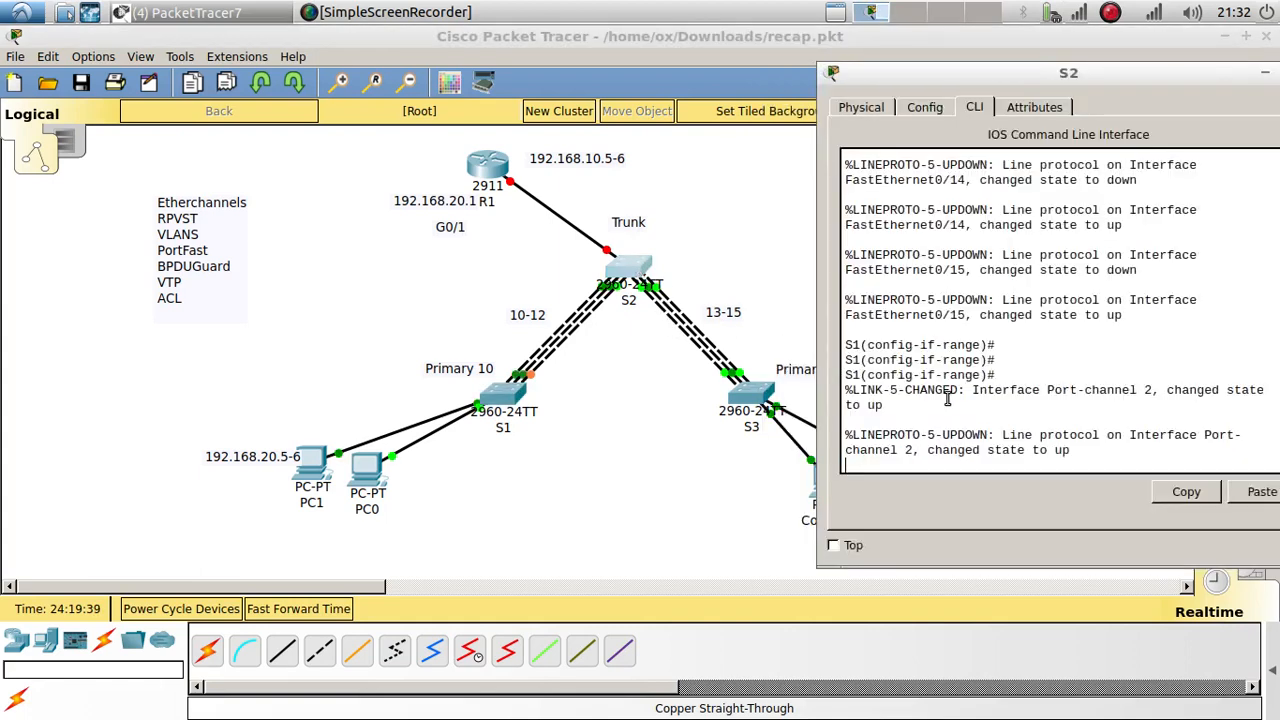
{"action": "scroll", "coordinate": [995, 407], "scroll_direction": "up", "scroll_amount": 10}
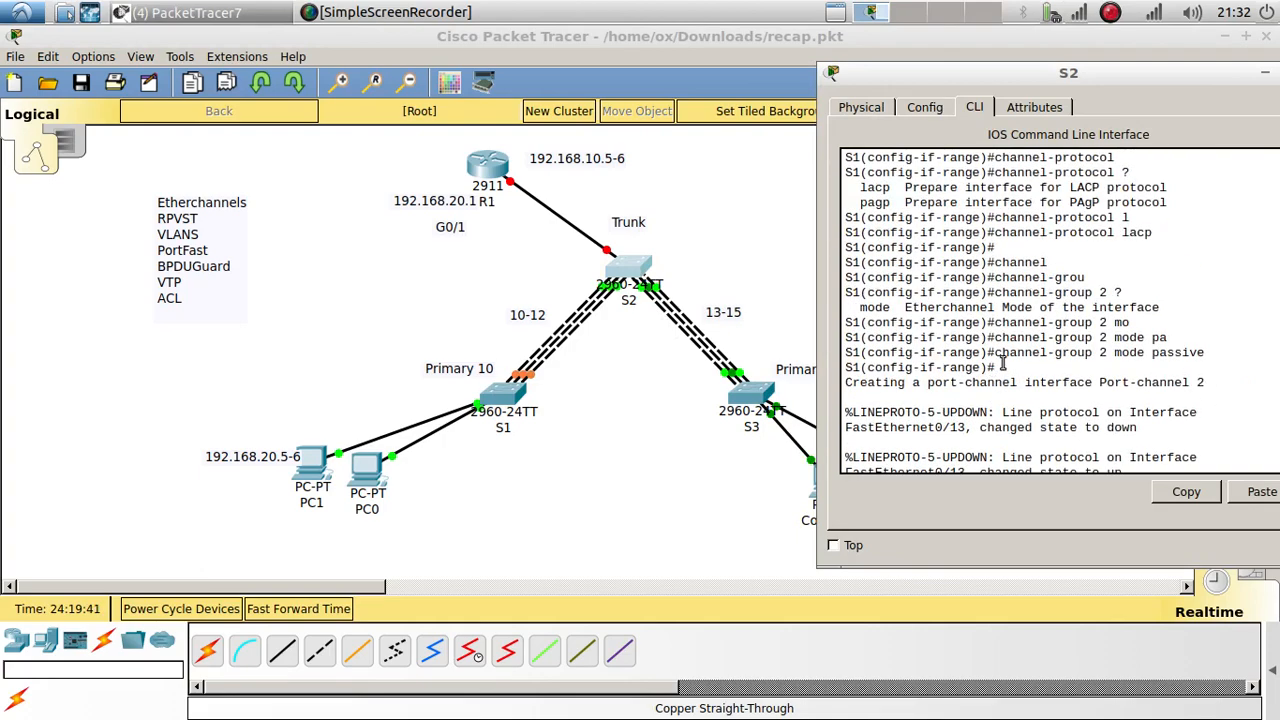
{"action": "scroll", "coordinate": [1033, 343], "scroll_direction": "up", "scroll_amount": 4}
{"action": "scroll", "coordinate": [1042, 314], "scroll_direction": "down", "scroll_amount": 14}
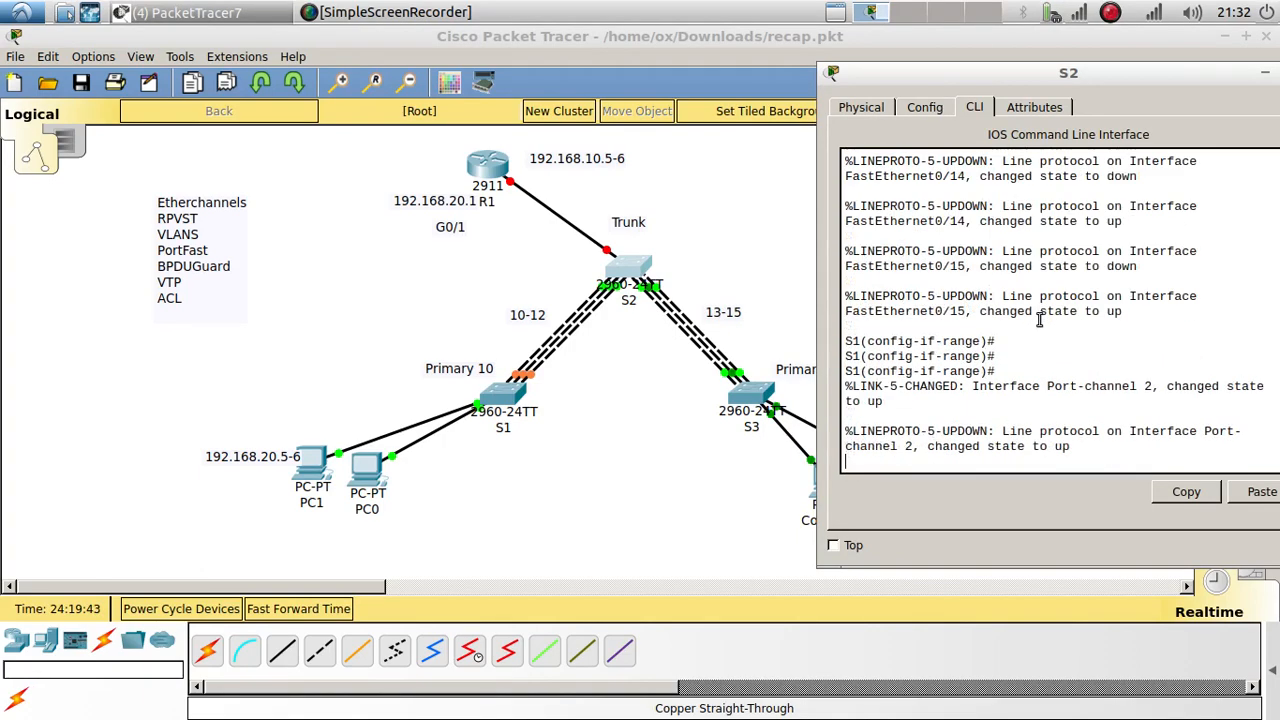
{"action": "key", "text": "Up"}
{"action": "key", "text": "Up"}
{"action": "key", "text": "Up"}
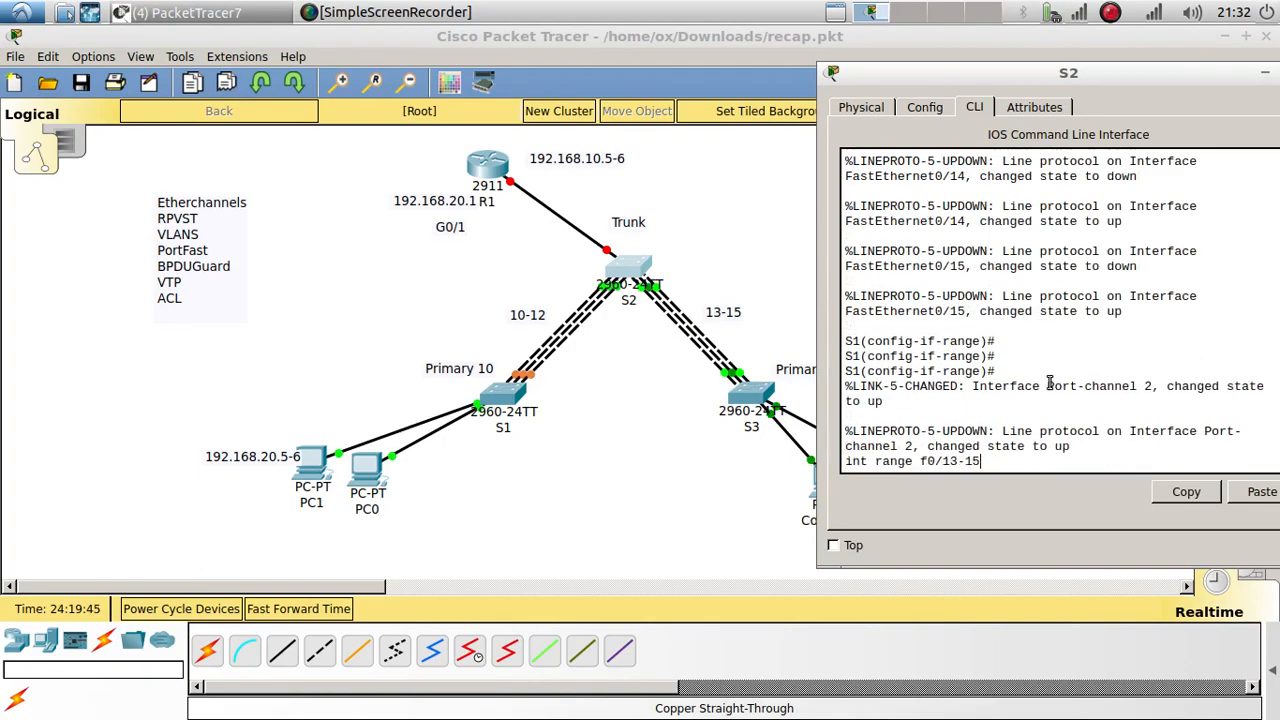
{"action": "type", "text": "0-12"}
{"action": "key", "text": "Return"}
Step: Set S2's Fa0/10–12 to switchport mode trunk and fast-forward the simulation twice
{"action": "type", "text": "swo"}
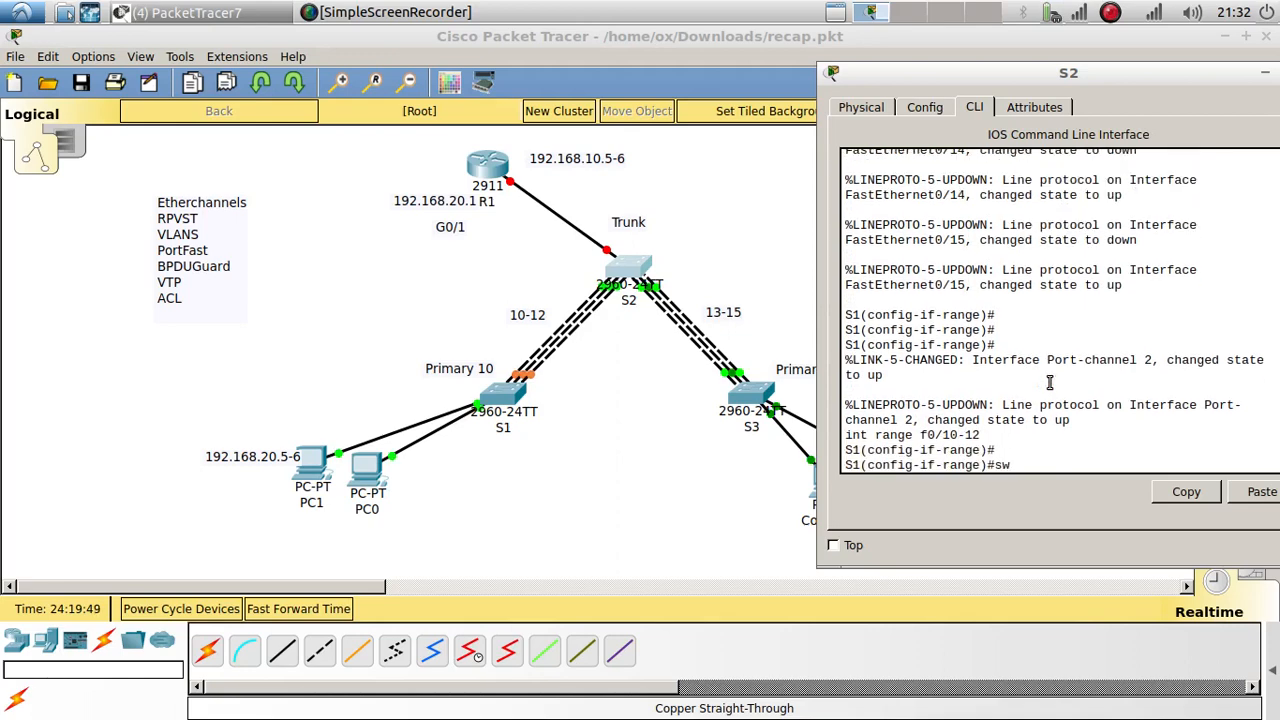
{"action": "key", "text": "Tab"}
{"action": "key", "text": "Tab"}
{"action": "type", "text": "mo"}
{"action": "key", "text": "Tab"}
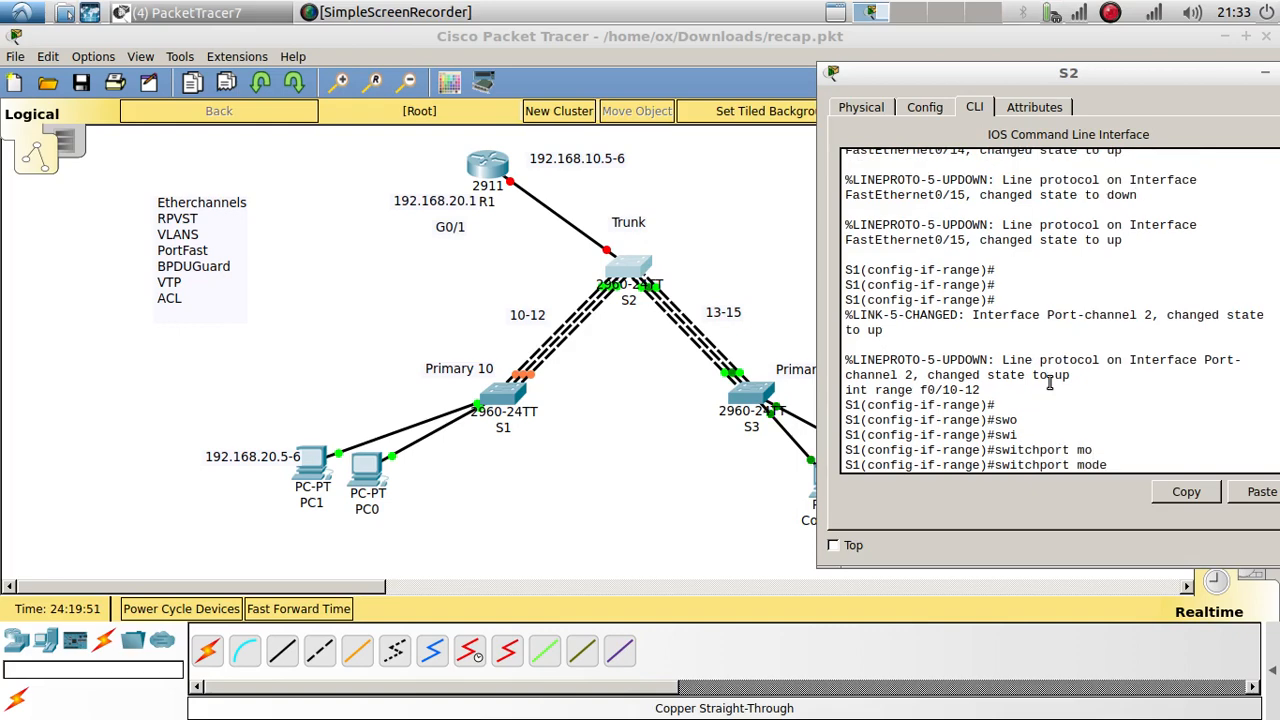
{"action": "type", "text": "tr"}
{"action": "key", "text": "Tab"}
{"action": "key", "text": "Return"}
{"action": "key", "text": "Return"}
{"action": "key", "text": "Return"}
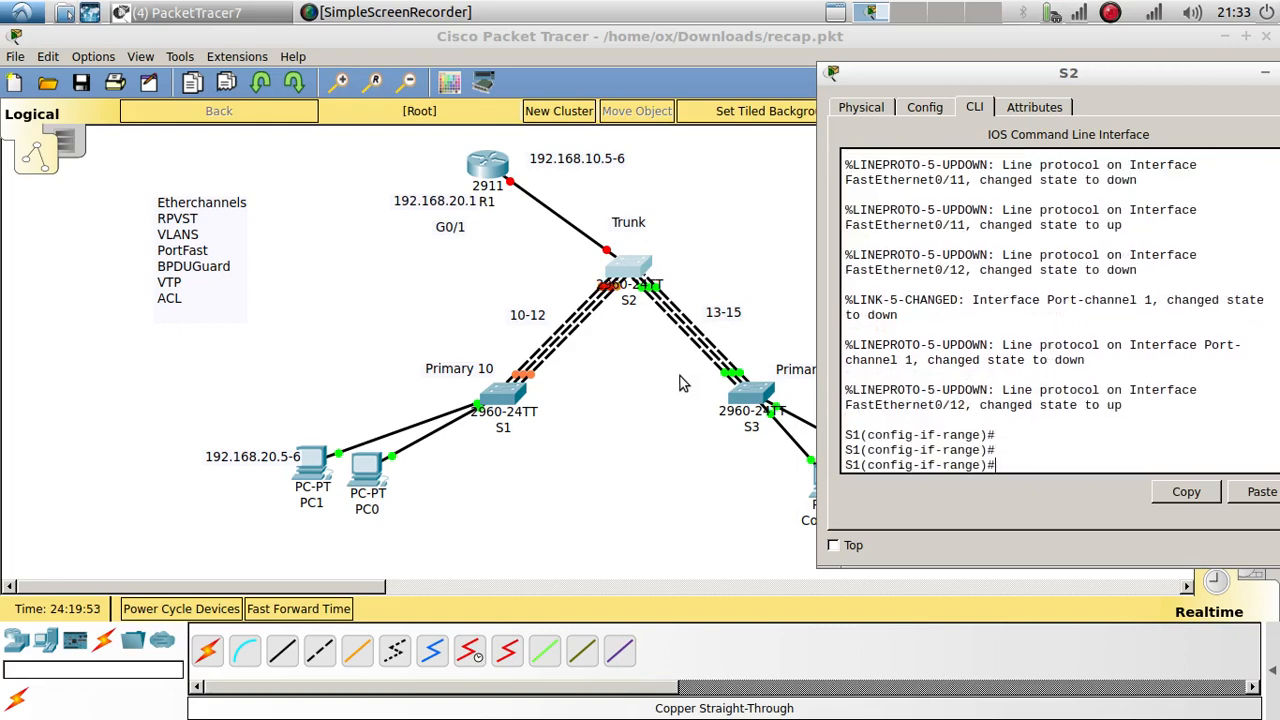
{"action": "left_click", "coordinate": [326, 612]}
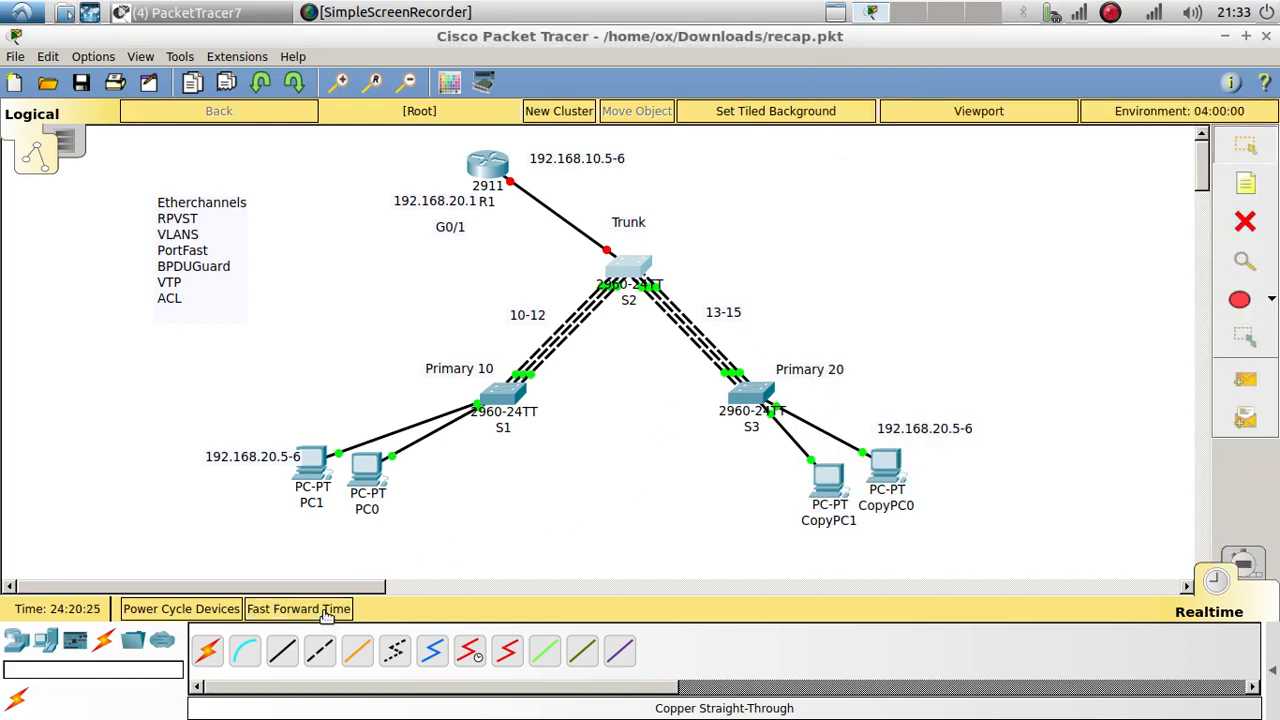
{"action": "left_click", "coordinate": [332, 610]}
Step: Enter 'switchport mode trunk' on S3's channel ports and fast-forward time again
{"action": "left_click", "coordinate": [760, 395]}
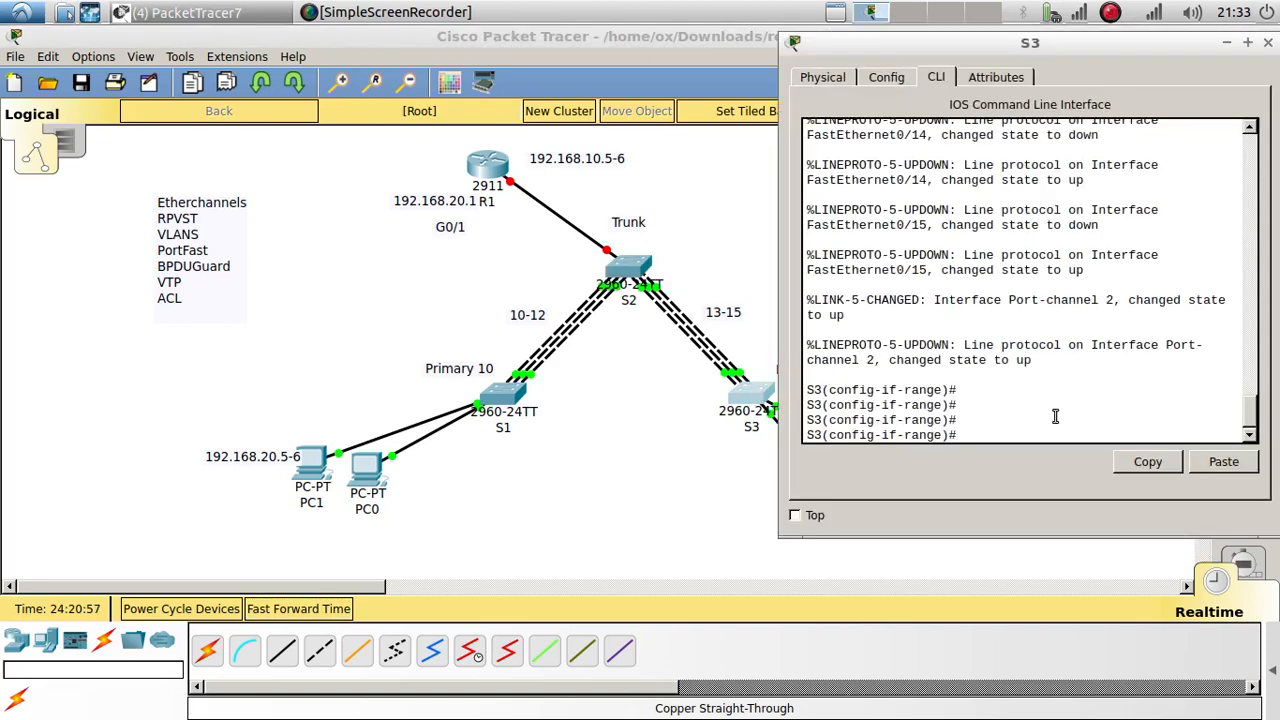
{"action": "type", "text": "switchport mode trunk"}
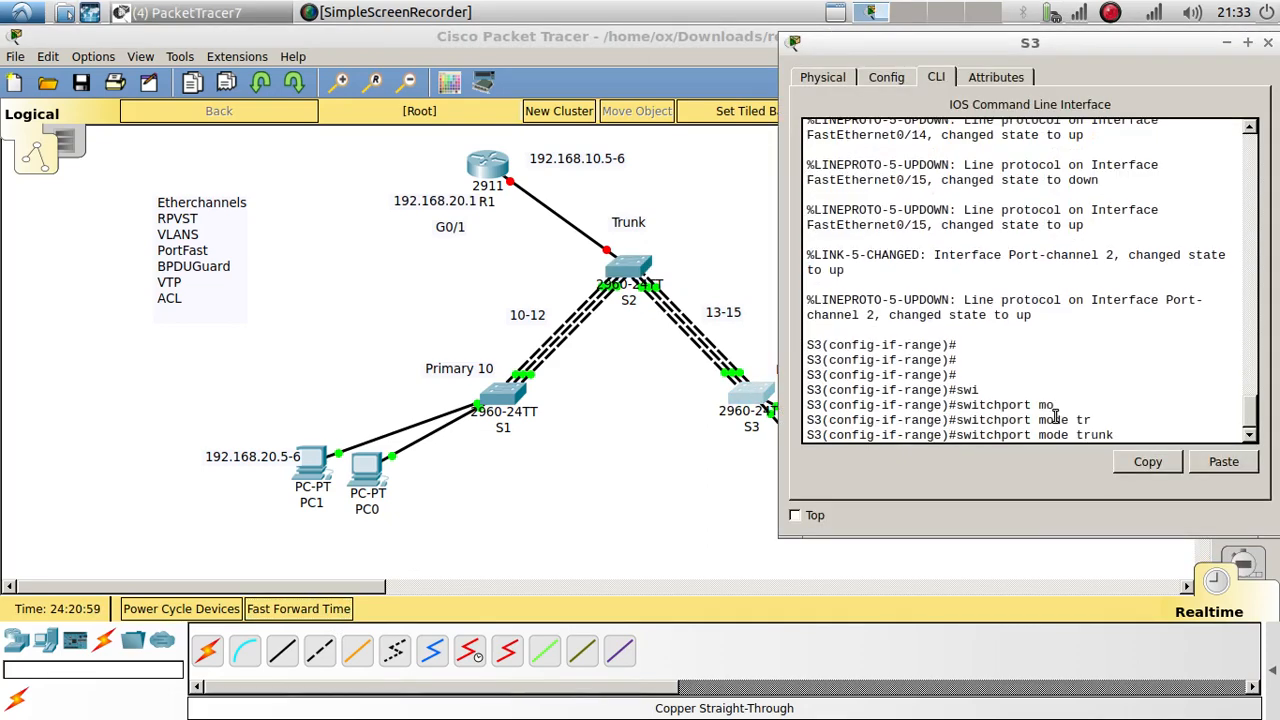
{"action": "key", "text": "Return"}
{"action": "key", "text": "Return"}
{"action": "key", "text": "Return"}
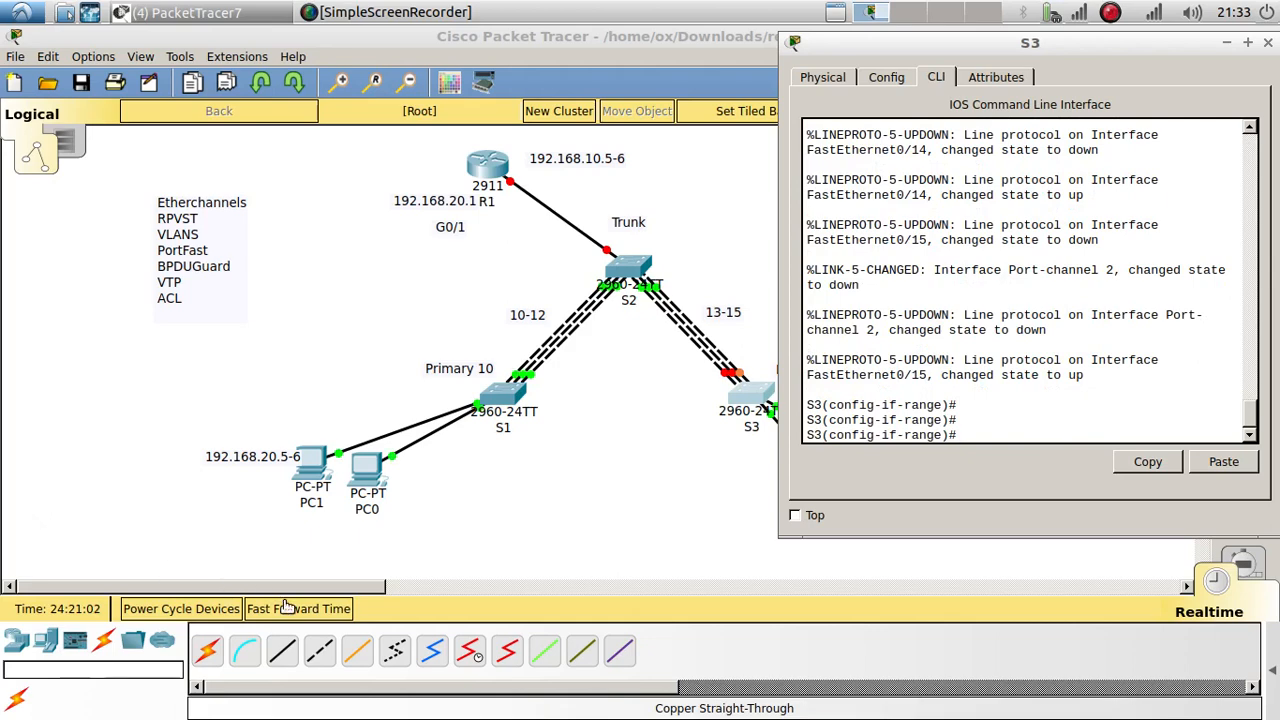
{"action": "left_click", "coordinate": [288, 607]}
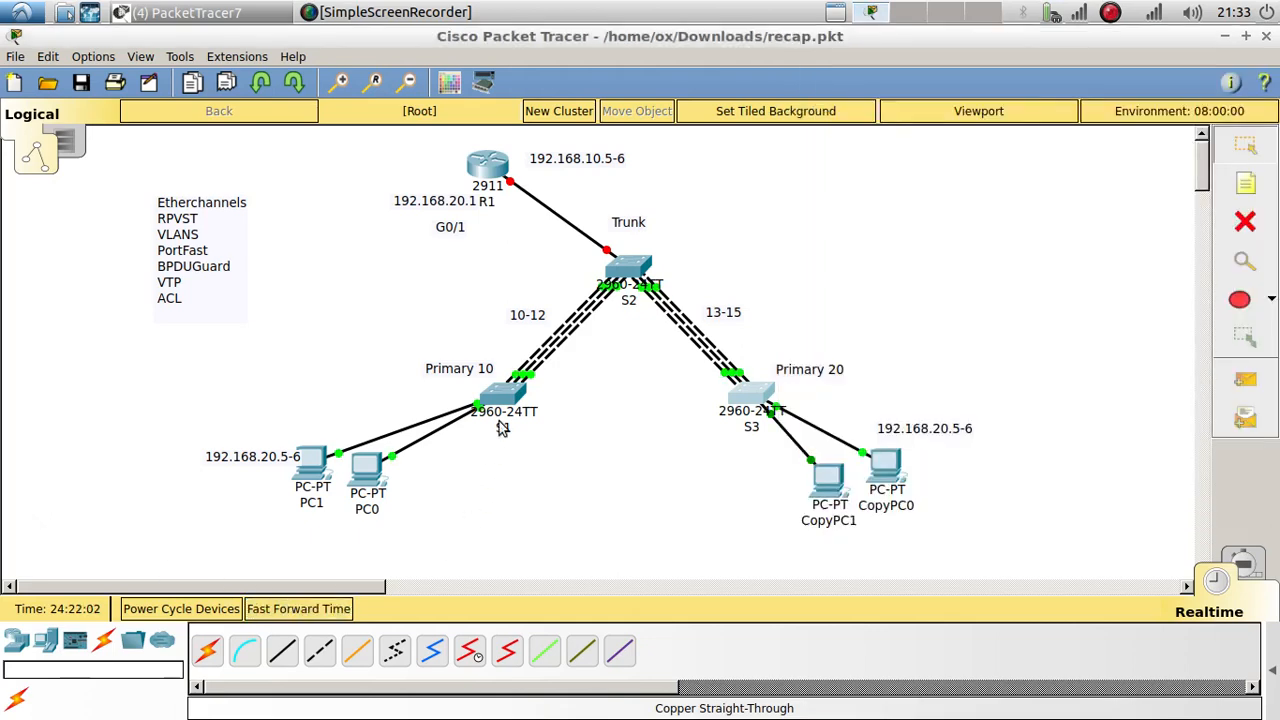
{"action": "left_click", "coordinate": [514, 386]}
Step: List S1's interface status with 'do show ip int brief' in an enlarged window
{"action": "key", "text": "Return"}
{"action": "key", "text": "Return"}
{"action": "key", "text": "Return"}
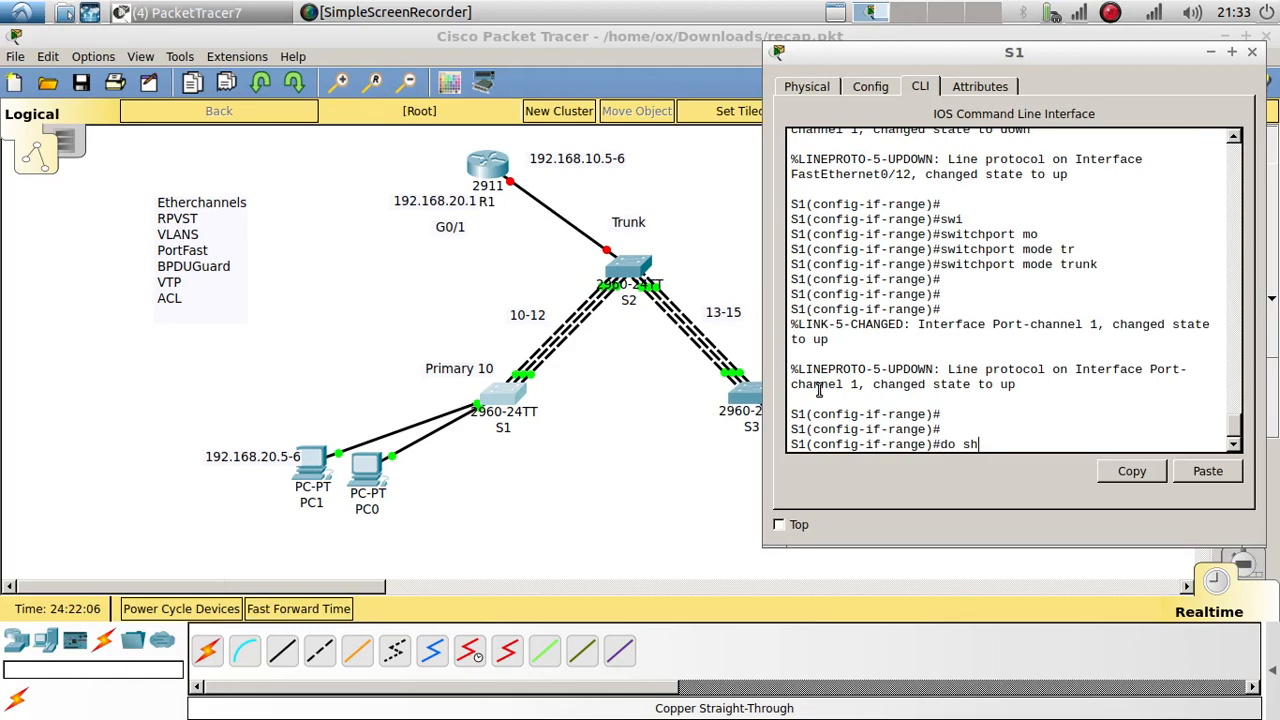
{"action": "key", "text": "Return"}
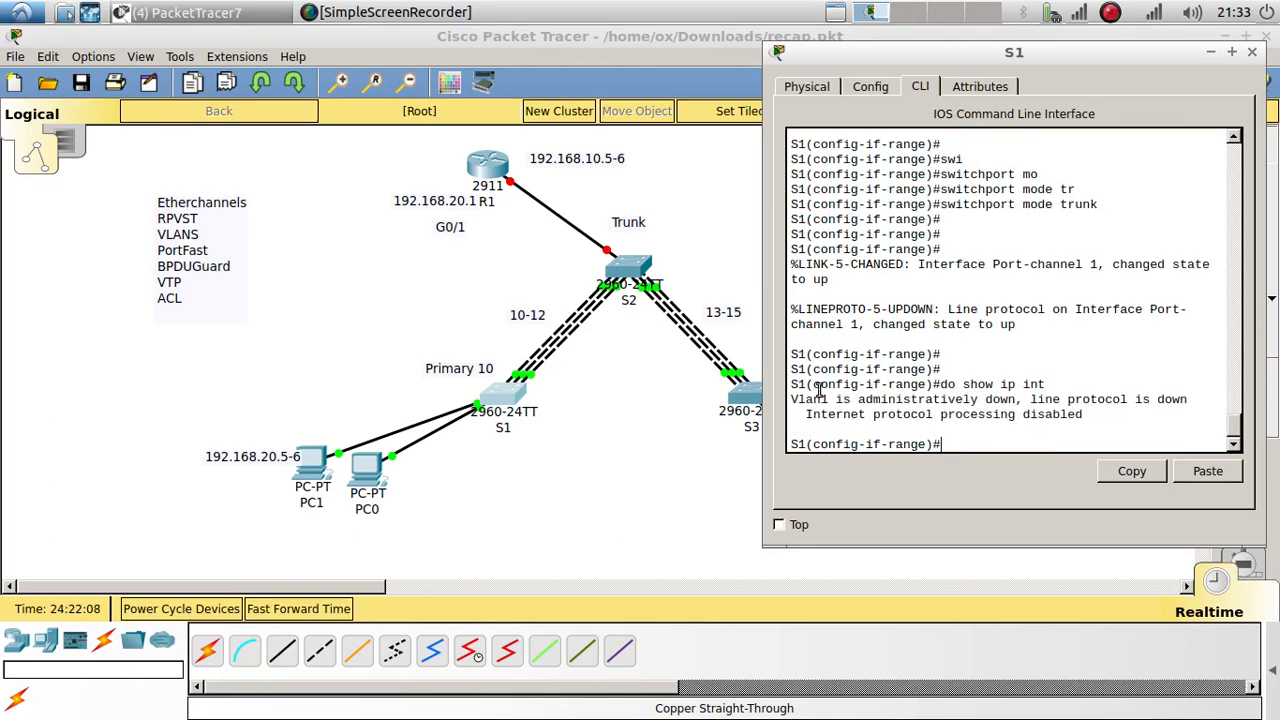
{"action": "key", "text": "Up"}
{"action": "key", "text": "Tab"}
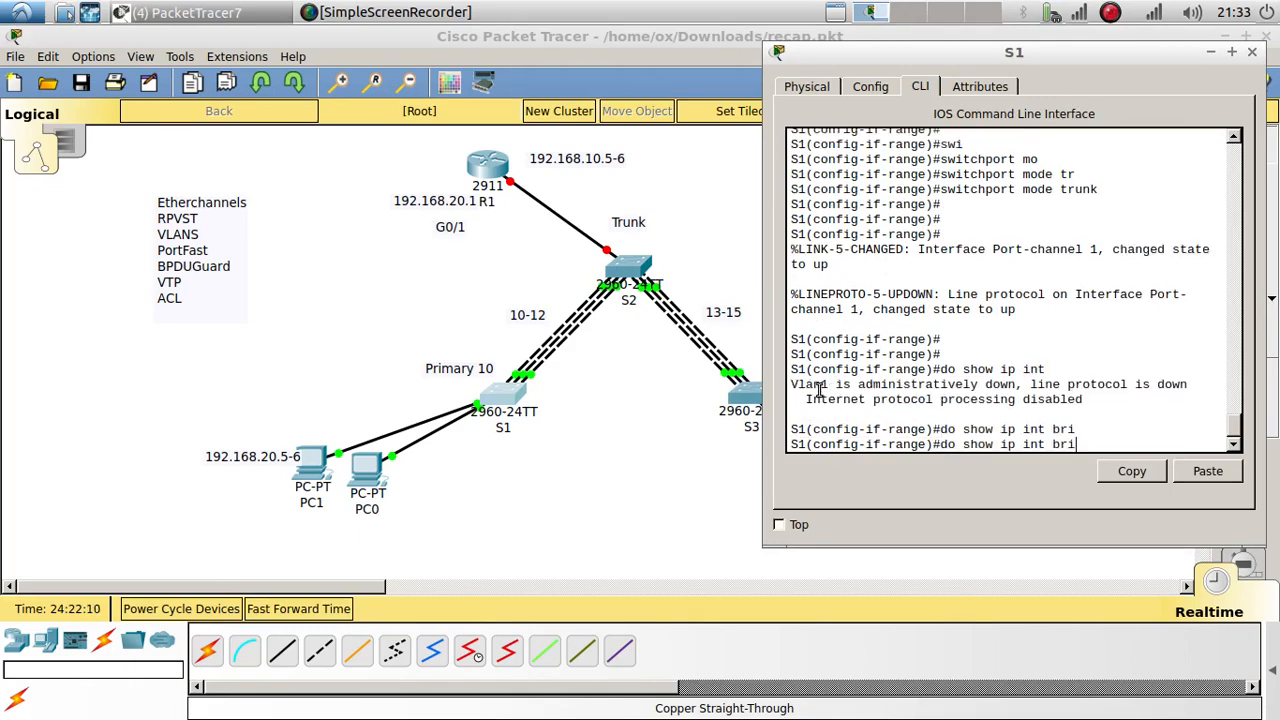
{"action": "key", "text": "Return"}
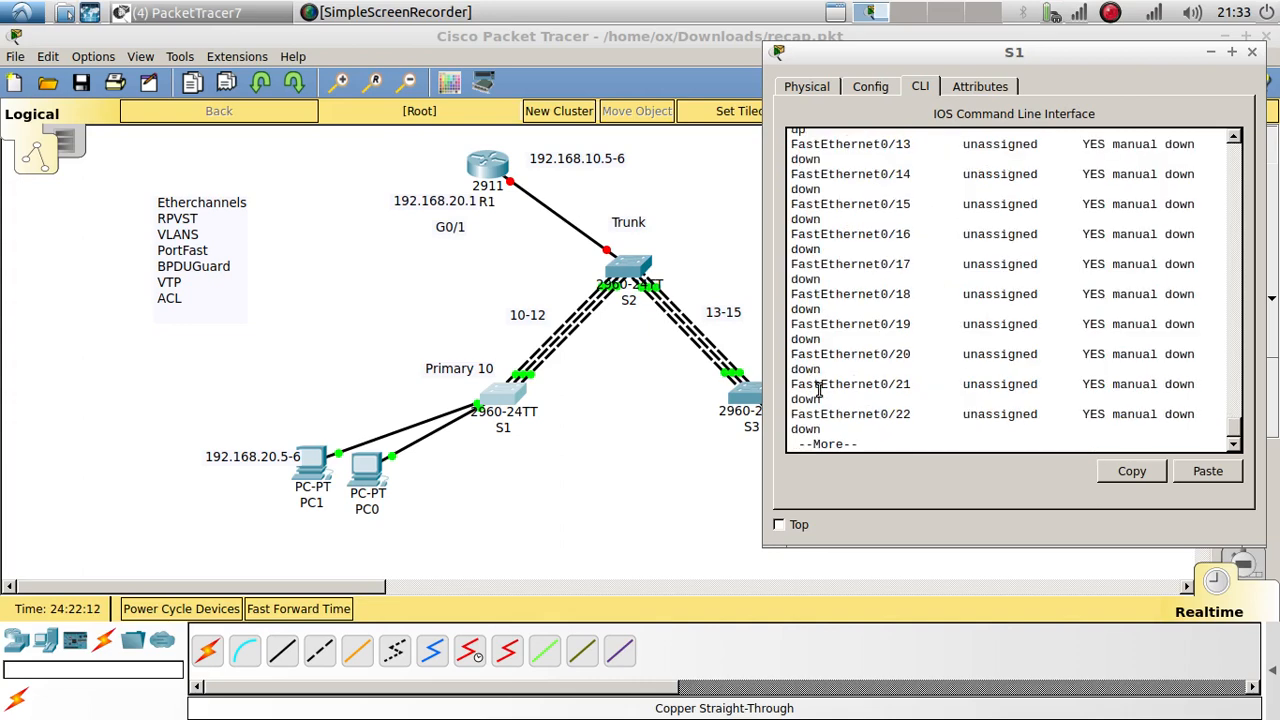
{"action": "left_click_drag", "start_coordinate": [763, 548], "coordinate": [571, 632]}
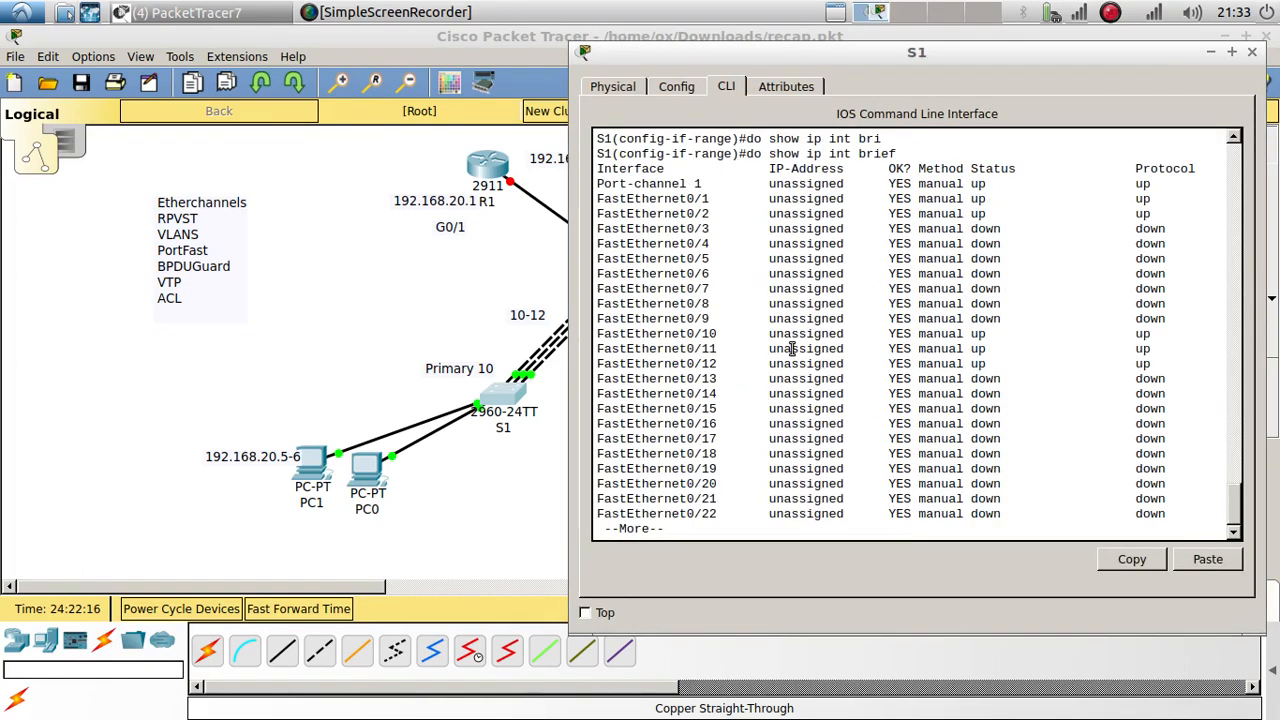
{"action": "key", "text": "Return"}
{"action": "key", "text": "Return"}
{"action": "key", "text": "Return"}
{"action": "key", "text": "Return"}
{"action": "key", "text": "Return"}
{"action": "key", "text": "Return"}
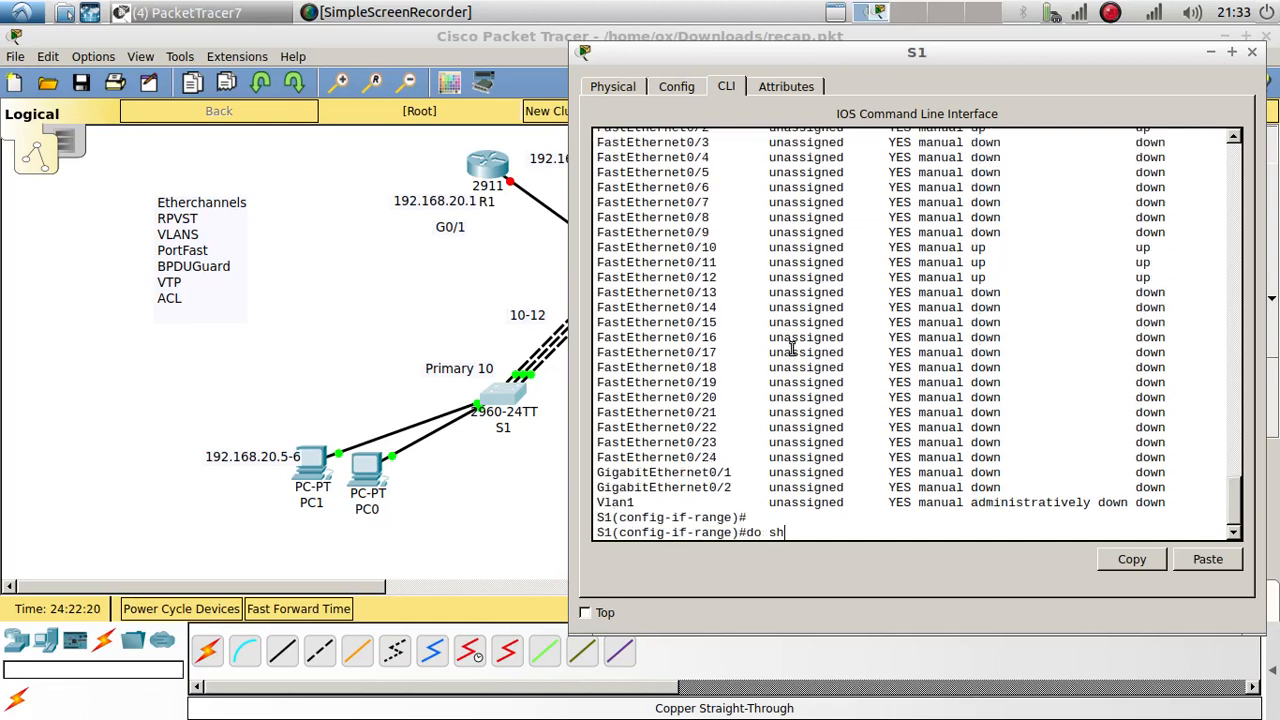
Step: Review S1's 'do show run' output for Port-channel 1 and ports Fa0/10–12 trunk settings
{"action": "type", "text": "do show run"}
{"action": "key", "text": "Return"}
{"action": "key", "text": "Return"}
{"action": "key", "text": "Return"}
{"action": "key", "text": "Return"}
{"action": "key", "text": "Return"}
{"action": "key", "text": "Return"}
{"action": "key", "text": "Return"}
{"action": "key", "text": "Return"}
{"action": "key", "text": "Return"}
{"action": "key", "text": "Return"}
{"action": "key", "text": "Return"}
{"action": "key", "text": "Return"}
{"action": "key", "text": "Return"}
{"action": "key", "text": "Return"}
{"action": "key", "text": "Return"}
{"action": "key", "text": "Return"}
{"action": "key", "text": "Return"}
{"action": "key", "text": "Return"}
{"action": "key", "text": "Return"}
{"action": "key", "text": "Return"}
{"action": "key", "text": "Return"}
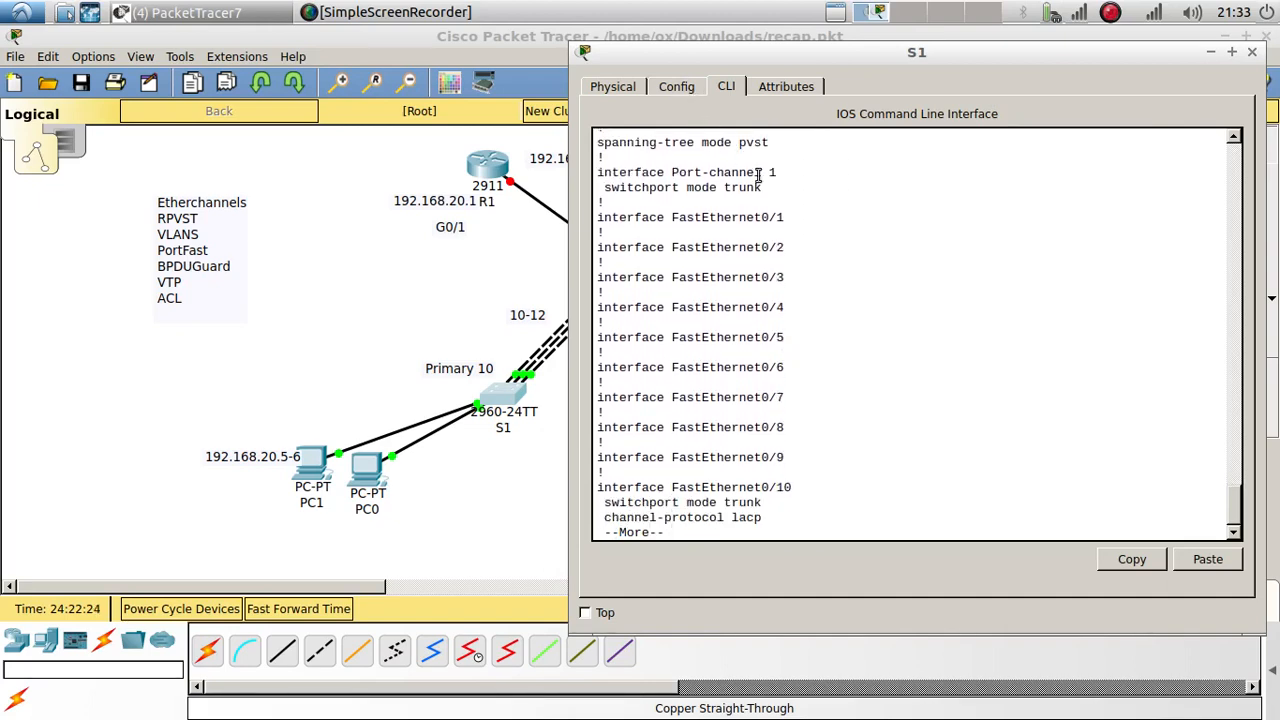
{"action": "left_click_drag", "start_coordinate": [766, 188], "coordinate": [590, 160]}
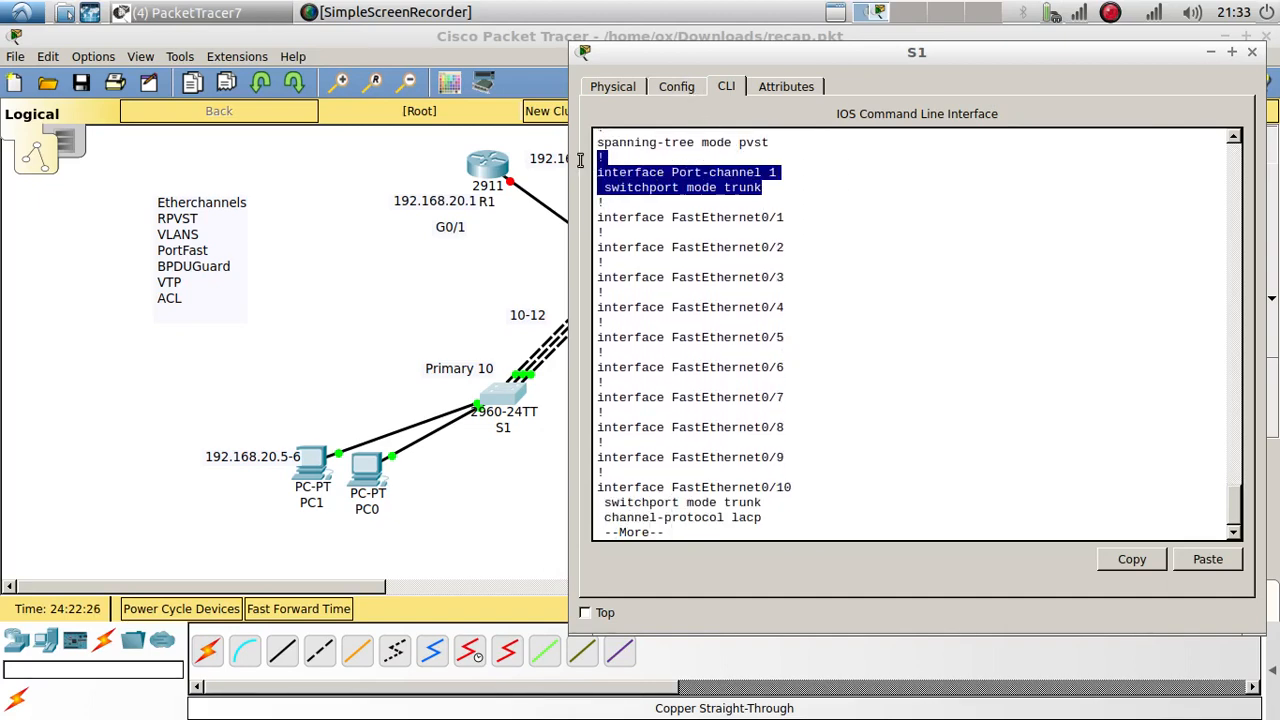
{"action": "left_click", "coordinate": [685, 273]}
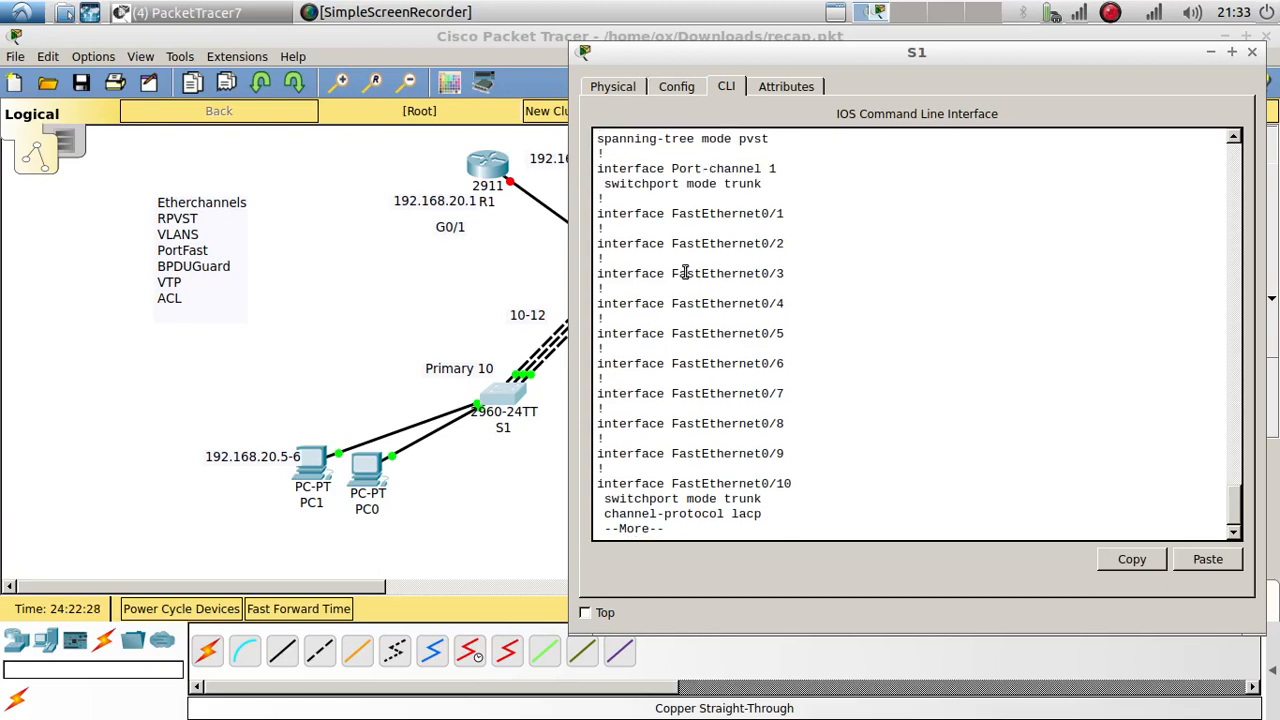
{"action": "key", "text": "Return"}
{"action": "key", "text": "Return"}
{"action": "key", "text": "Return"}
{"action": "key", "text": "Return"}
{"action": "key", "text": "Return"}
{"action": "key", "text": "Return"}
{"action": "key", "text": "Return"}
{"action": "key", "text": "Return"}
{"action": "key", "text": "Return"}
{"action": "key", "text": "Return"}
{"action": "key", "text": "Return"}
{"action": "key", "text": "Return"}
{"action": "key", "text": "Return"}
{"action": "key", "text": "Return"}
{"action": "key", "text": "Return"}
{"action": "key", "text": "Return"}
{"action": "key", "text": "Return"}
{"action": "key", "text": "Return"}
{"action": "key", "text": "Return"}
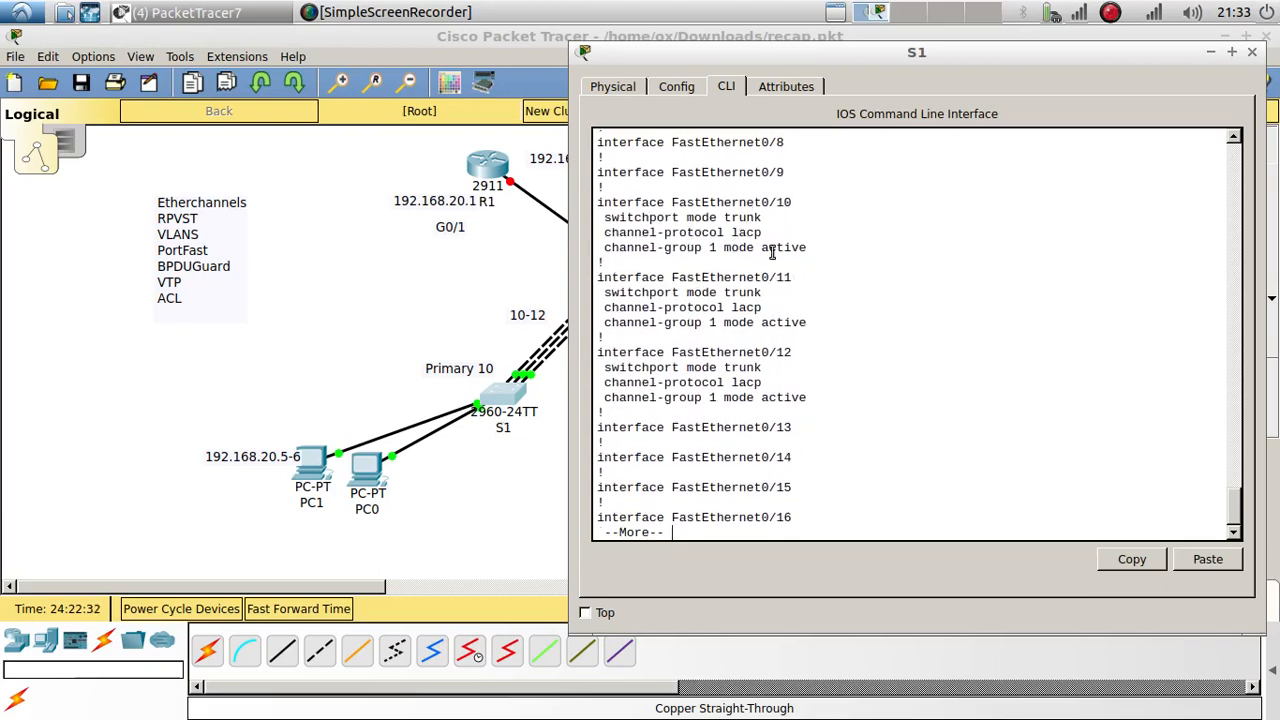
{"action": "left_click", "coordinate": [486, 326]}
{"action": "left_click", "coordinate": [622, 276]}
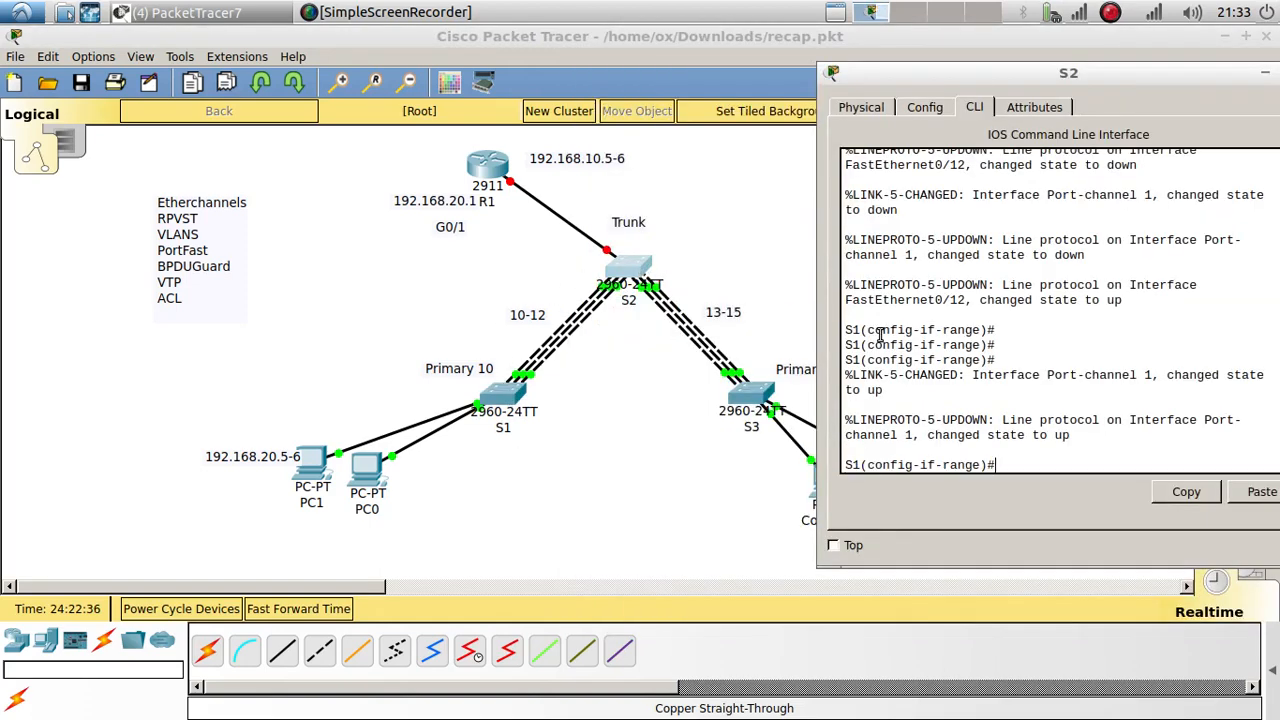
Step: Exit interface-range mode and review S2's running config, copying the 'interface Port-channel 2' line
{"action": "type", "text": "exit"}
{"action": "key", "text": "Return"}
{"action": "key", "text": "Return"}
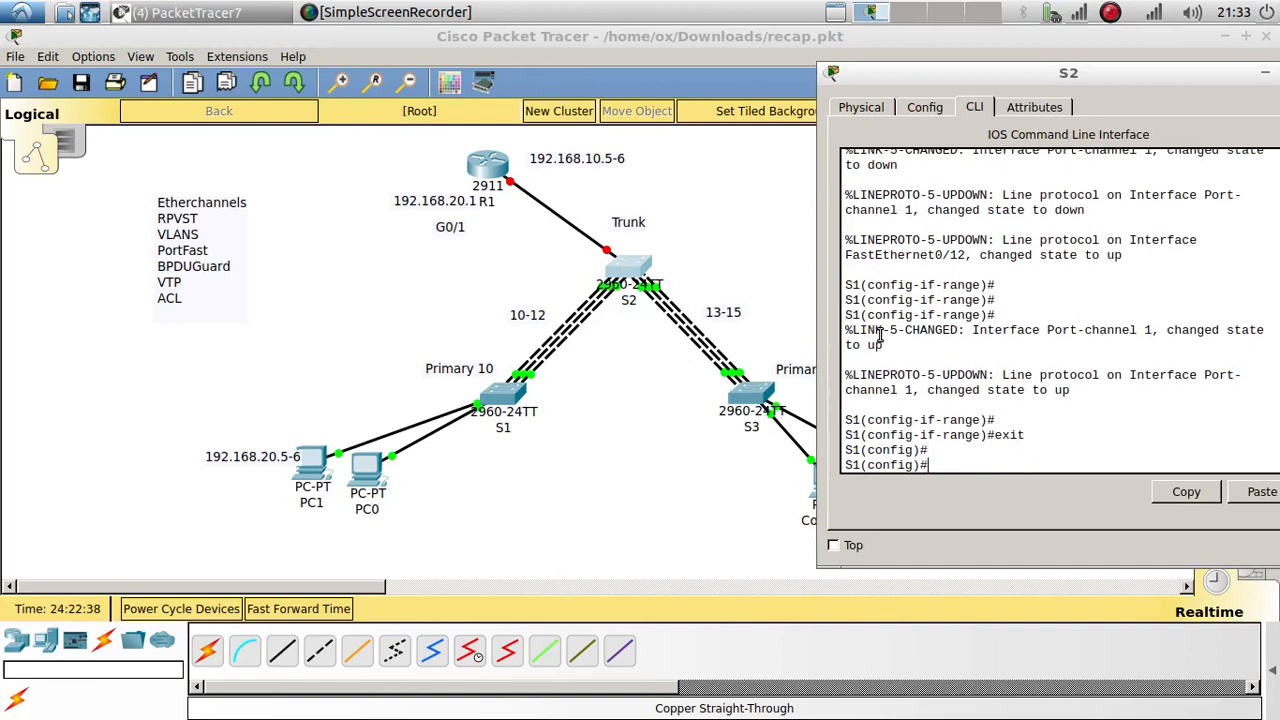
{"action": "type", "text": "do show run"}
{"action": "key", "text": "Return"}
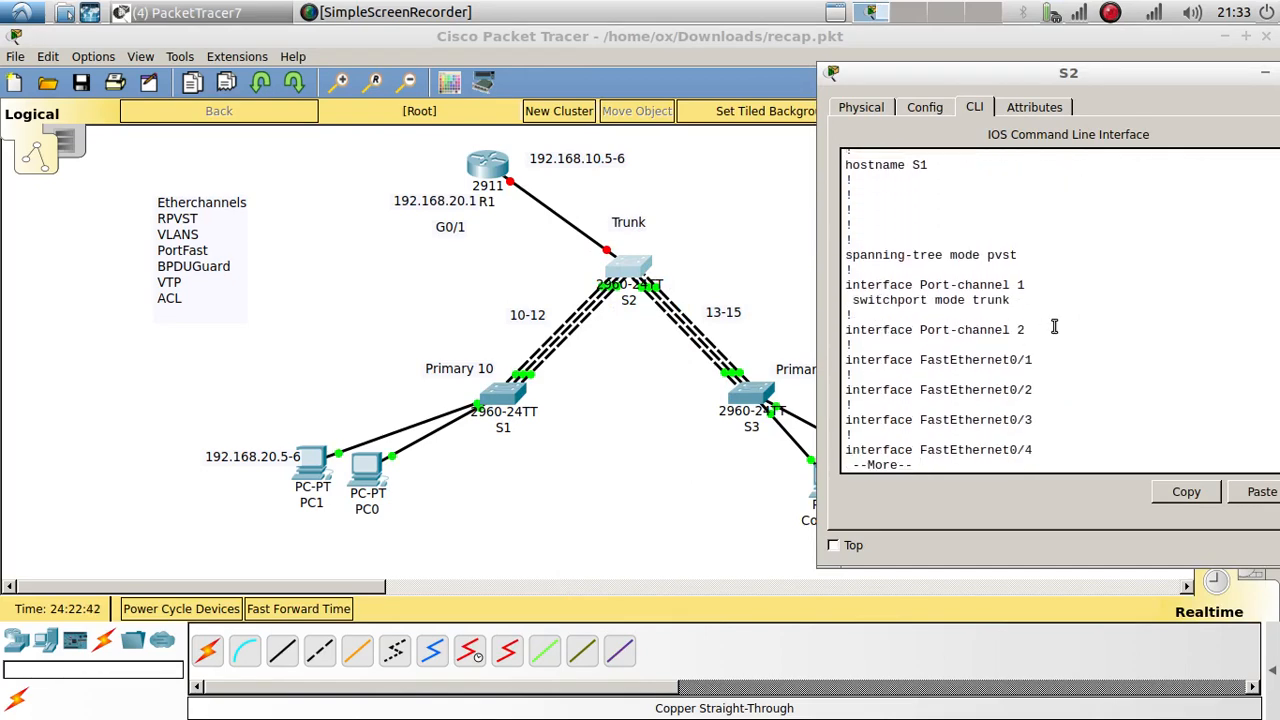
{"action": "left_click_drag", "start_coordinate": [1008, 300], "coordinate": [824, 296]}
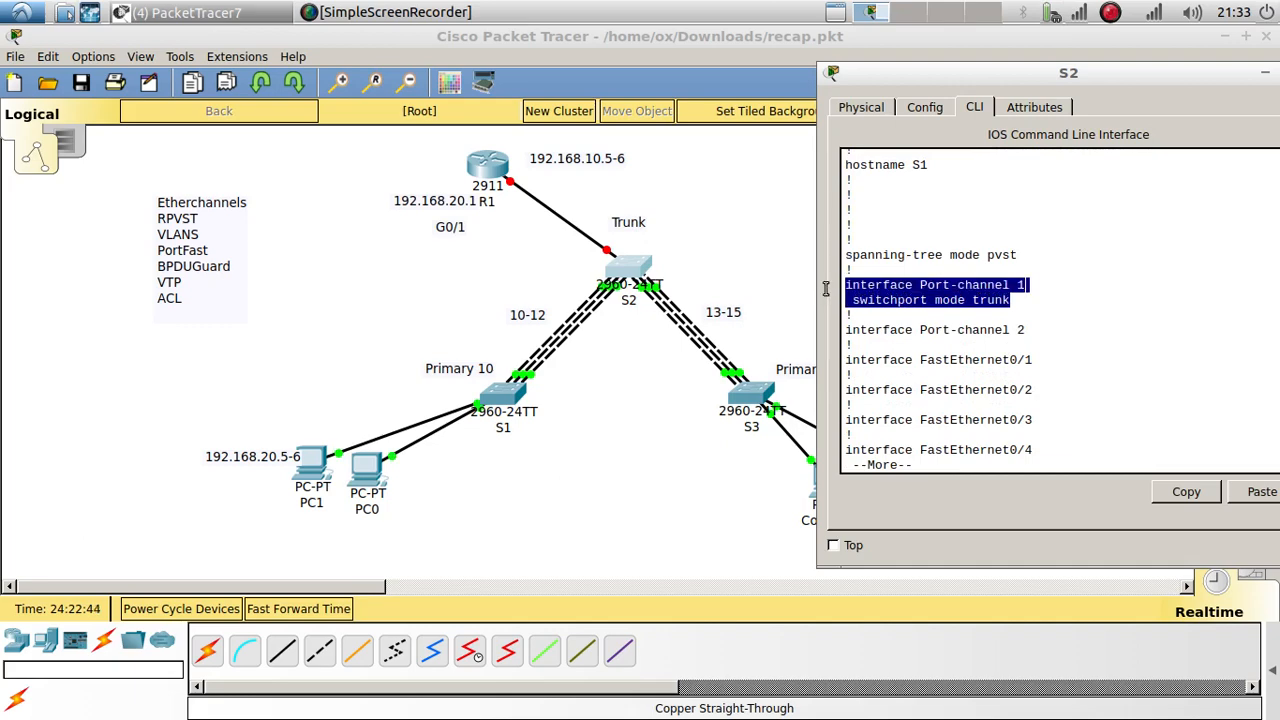
{"action": "triple_click", "coordinate": [884, 330]}
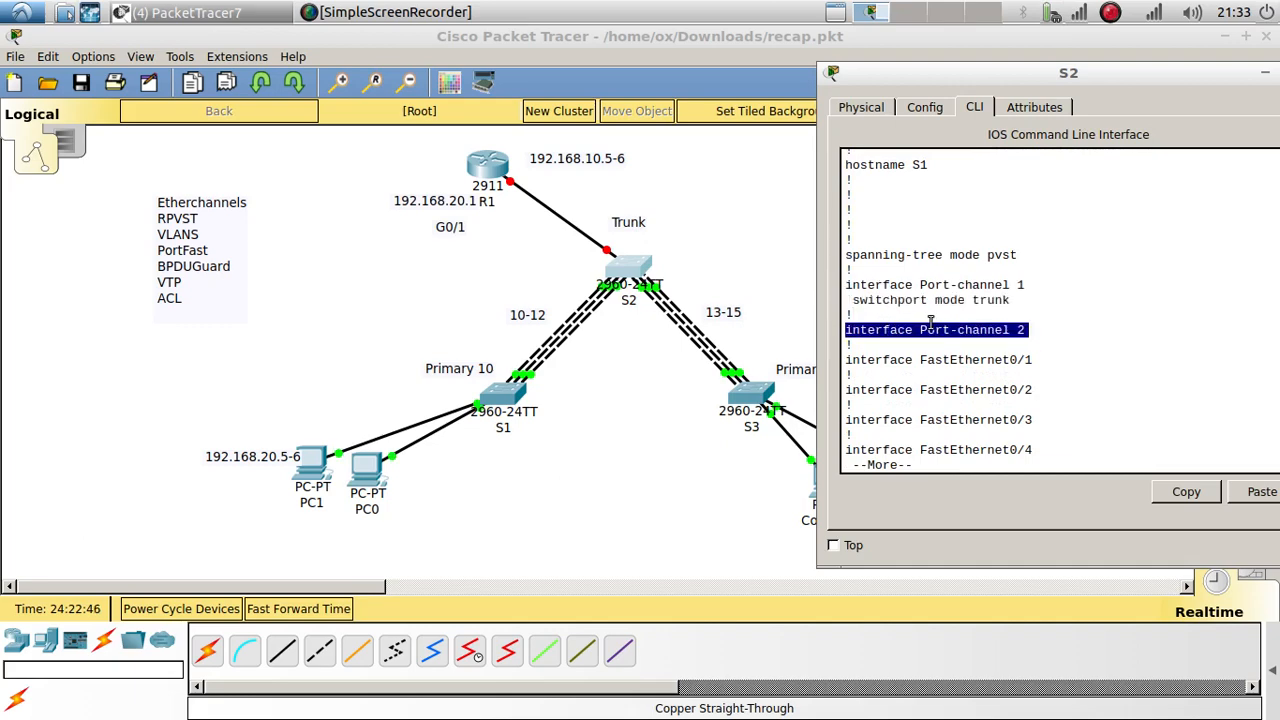
{"action": "left_click", "coordinate": [1180, 491]}
{"action": "left_click", "coordinate": [1034, 451]}
{"action": "key", "text": "Return"}
{"action": "key", "text": "Return"}
{"action": "key", "text": "Return"}
{"action": "key", "text": "Return"}
{"action": "key", "text": "Return"}
{"action": "key", "text": "Return"}
{"action": "key", "text": "Return"}
{"action": "key", "text": "Return"}
{"action": "key", "text": "Return"}
{"action": "key", "text": "Return"}
{"action": "key", "text": "Return"}
{"action": "key", "text": "Return"}
{"action": "key", "text": "Return"}
{"action": "key", "text": "Return"}
{"action": "key", "text": "Return"}
{"action": "key", "text": "Return"}
{"action": "key", "text": "Return"}
{"action": "key", "text": "Return"}
{"action": "key", "text": "Return"}
{"action": "key", "text": "Return"}
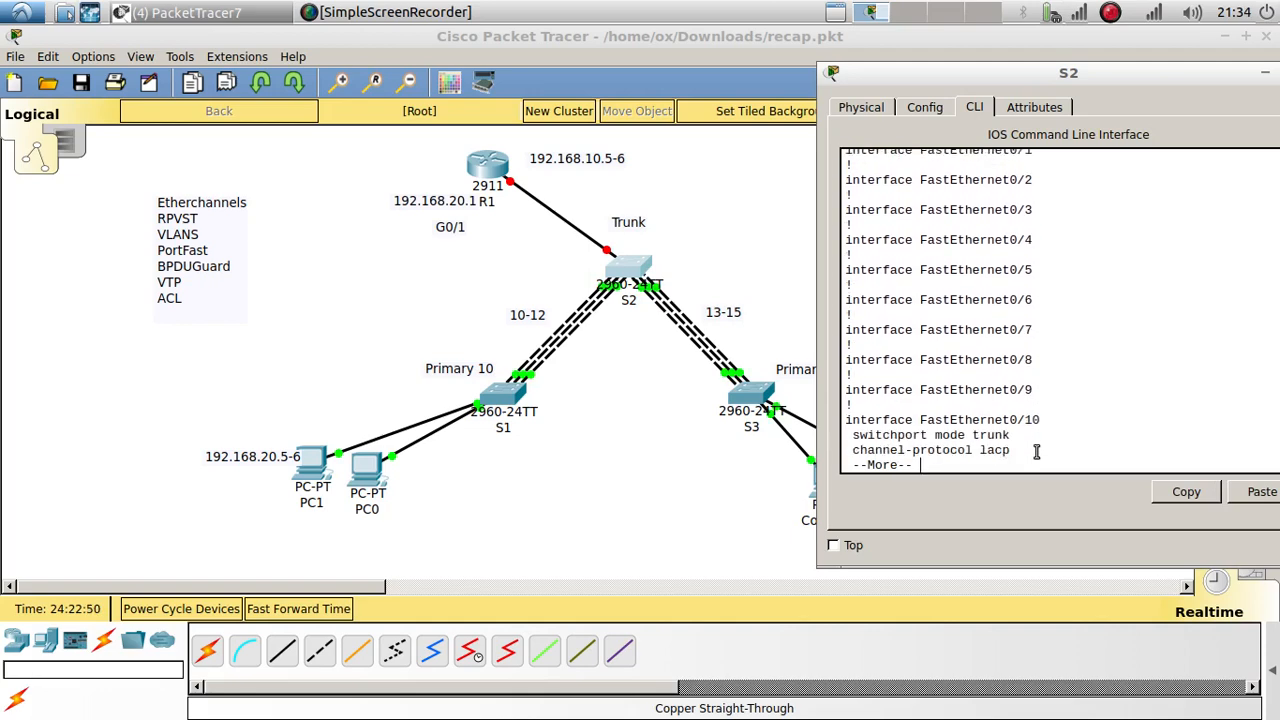
{"action": "key", "text": "Return"}
{"action": "key", "text": "Return"}
{"action": "key", "text": "Return"}
{"action": "key", "text": "Return"}
{"action": "key", "text": "Return"}
{"action": "key", "text": "Return"}
{"action": "key", "text": "Return"}
{"action": "key", "text": "Return"}
{"action": "key", "text": "Return"}
{"action": "key", "text": "Return"}
{"action": "key", "text": "Return"}
{"action": "key", "text": "Return"}
{"action": "key", "text": "Return"}
{"action": "key", "text": "Return"}
{"action": "key", "text": "Return"}
{"action": "key", "text": "Return"}
{"action": "key", "text": "Return"}
{"action": "key", "text": "Return"}
{"action": "key", "text": "Return"}
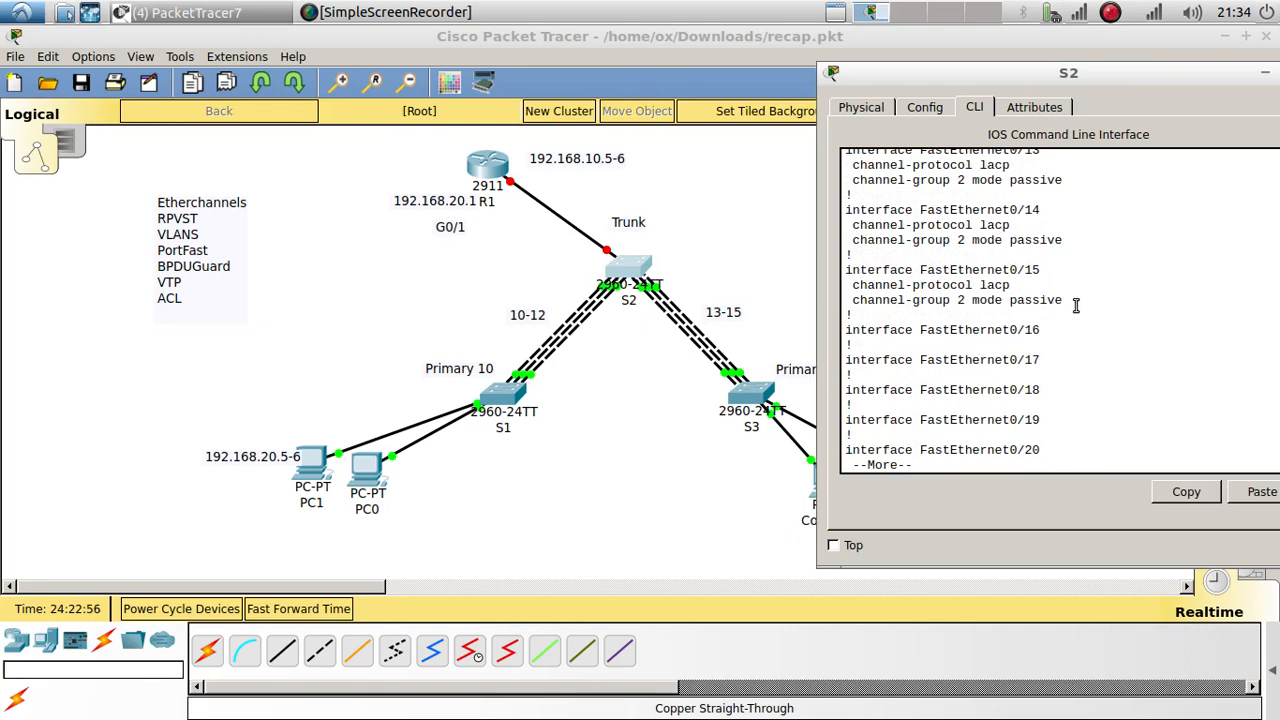
{"action": "key", "text": "Return"}
{"action": "key", "text": "Return"}
{"action": "key", "text": "Return"}
{"action": "key", "text": "Return"}
{"action": "key", "text": "Return"}
{"action": "key", "text": "Return"}
{"action": "key", "text": "Return"}
{"action": "key", "text": "Return"}
{"action": "key", "text": "Return"}
{"action": "key", "text": "Return"}
{"action": "key", "text": "Return"}
{"action": "key", "text": "Return"}
{"action": "key", "text": "Return"}
{"action": "key", "text": "Return"}
{"action": "key", "text": "Return"}
{"action": "key", "text": "Return"}
{"action": "key", "text": "Return"}
{"action": "key", "text": "Return"}
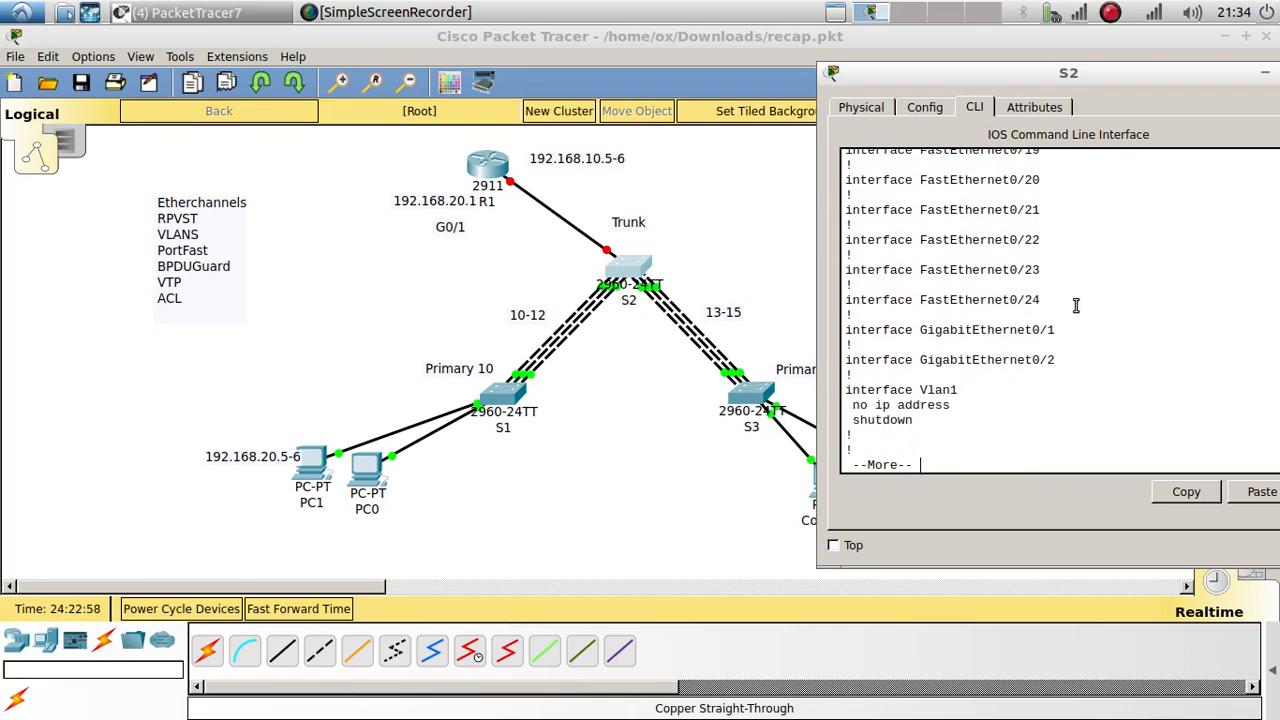
{"action": "key", "text": "Return"}
{"action": "key", "text": "Return"}
{"action": "key", "text": "Return"}
{"action": "key", "text": "Return"}
{"action": "key", "text": "Return"}
{"action": "key", "text": "Return"}
{"action": "key", "text": "Return"}
{"action": "key", "text": "Return"}
{"action": "key", "text": "Return"}
{"action": "key", "text": "Return"}
{"action": "key", "text": "Return"}
{"action": "key", "text": "Return"}
{"action": "key", "text": "Return"}
{"action": "key", "text": "Return"}
{"action": "key", "text": "Return"}
{"action": "key", "text": "Return"}
{"action": "key", "text": "Return"}
{"action": "key", "text": "Return"}
{"action": "key", "text": "Return"}
{"action": "key", "text": "Return"}
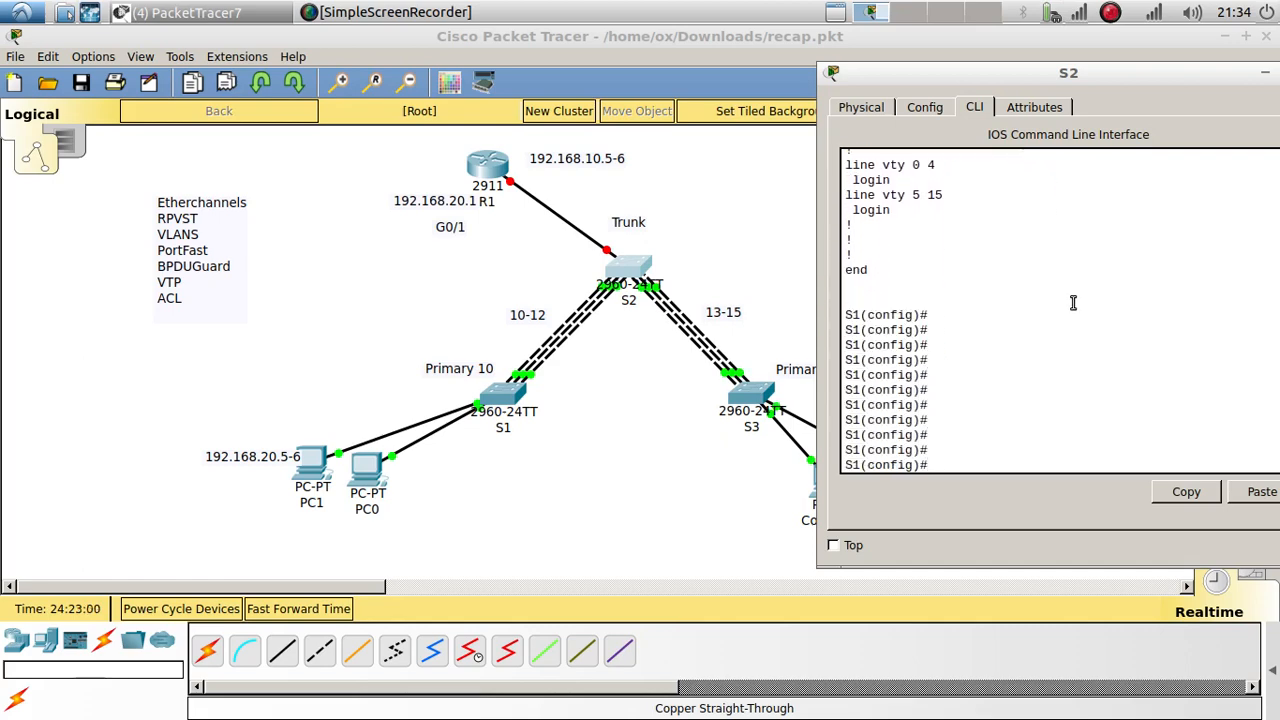
Step: Enter interface Port-channel 2 on S2 and set switchport mode trunk
{"action": "left_click", "coordinate": [1266, 491]}
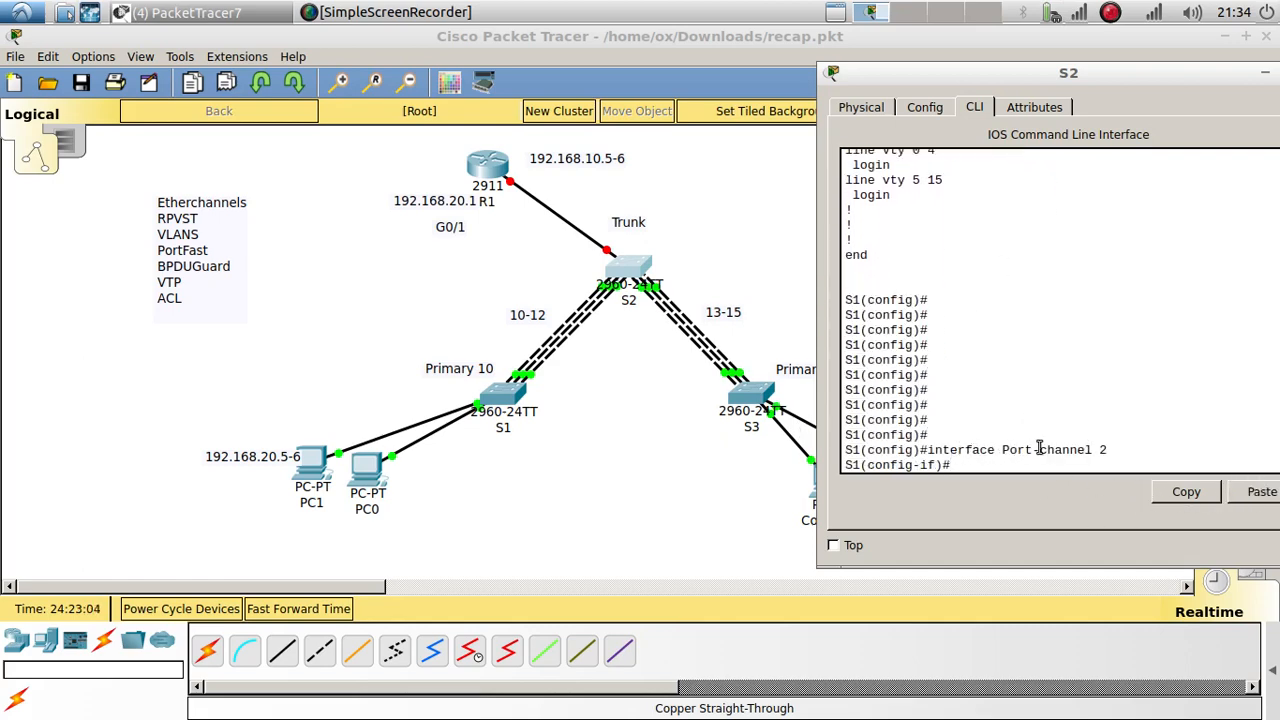
{"action": "type", "text": "swi"}
{"action": "key", "text": "Tab"}
{"action": "type", "text": "mo"}
{"action": "key", "text": "Tab"}
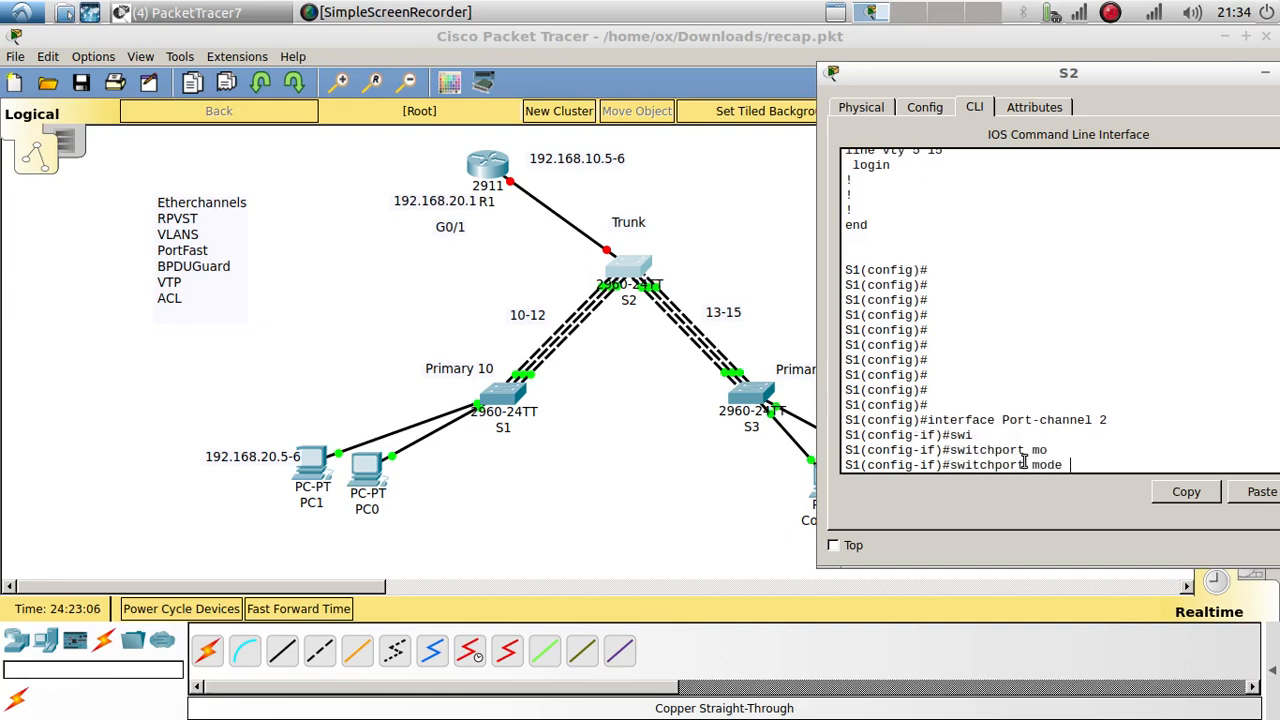
{"action": "type", "text": "tr"}
{"action": "key", "text": "Tab"}
{"action": "key", "text": "Return"}
{"action": "key", "text": "Return"}
{"action": "key", "text": "Return"}
{"action": "key", "text": "Return"}
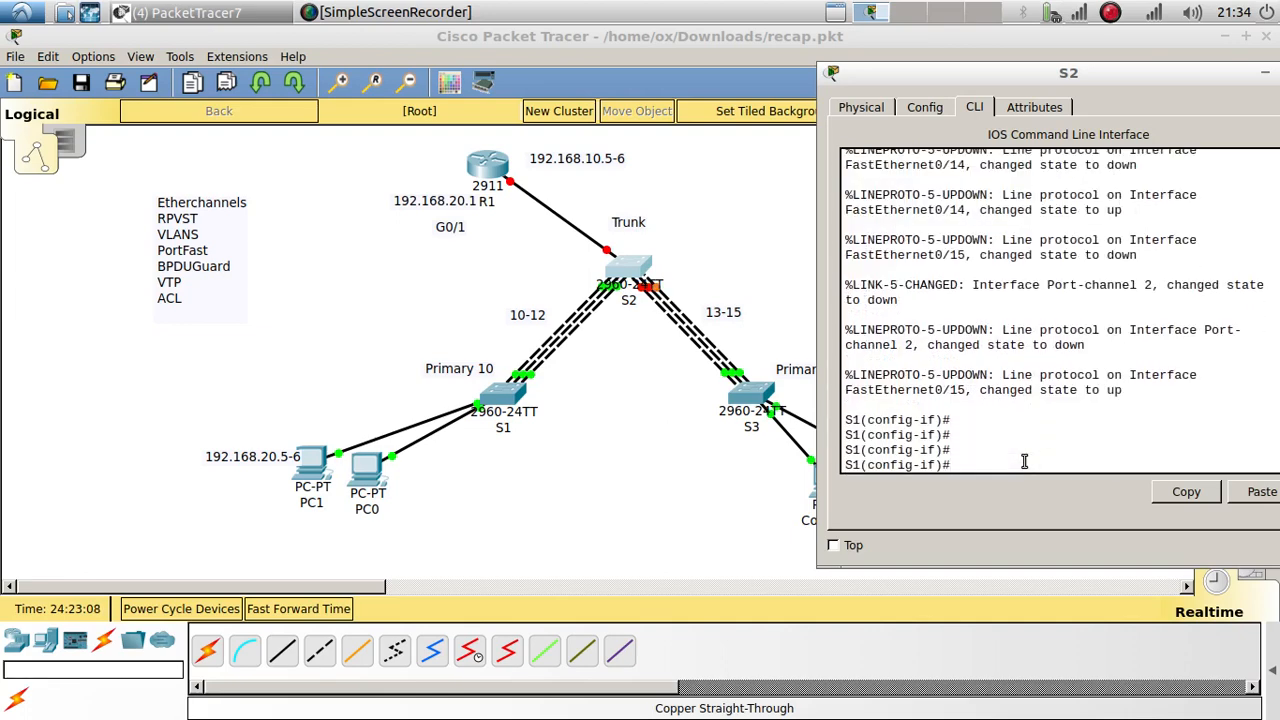
Step: Show S3's running config and inspect Fa0/13–0/15 as channel-group 2 LACP trunk members
{"action": "left_click", "coordinate": [772, 398]}
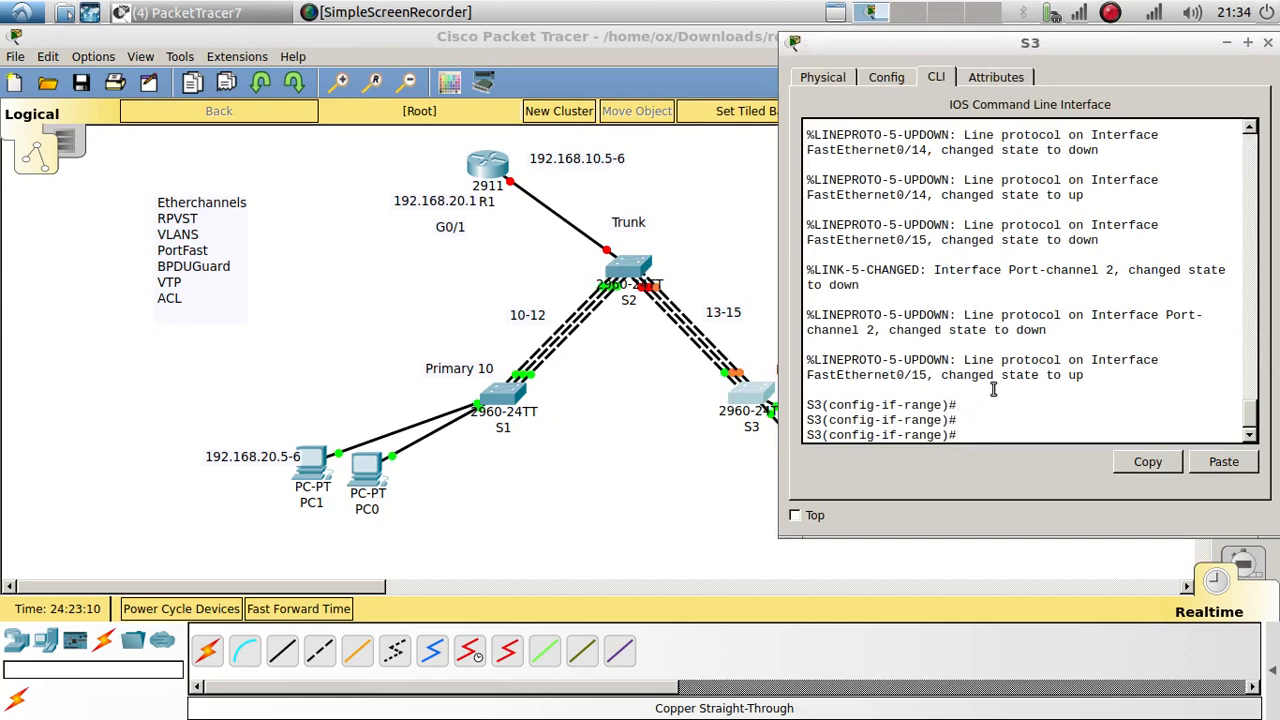
{"action": "type", "text": "do show run"}
{"action": "key", "text": "Return"}
{"action": "key", "text": "Return"}
{"action": "key", "text": "Return"}
{"action": "key", "text": "Return"}
{"action": "key", "text": "Return"}
{"action": "key", "text": "Return"}
{"action": "key", "text": "Return"}
{"action": "key", "text": "Return"}
{"action": "key", "text": "Return"}
{"action": "key", "text": "Return"}
{"action": "key", "text": "Return"}
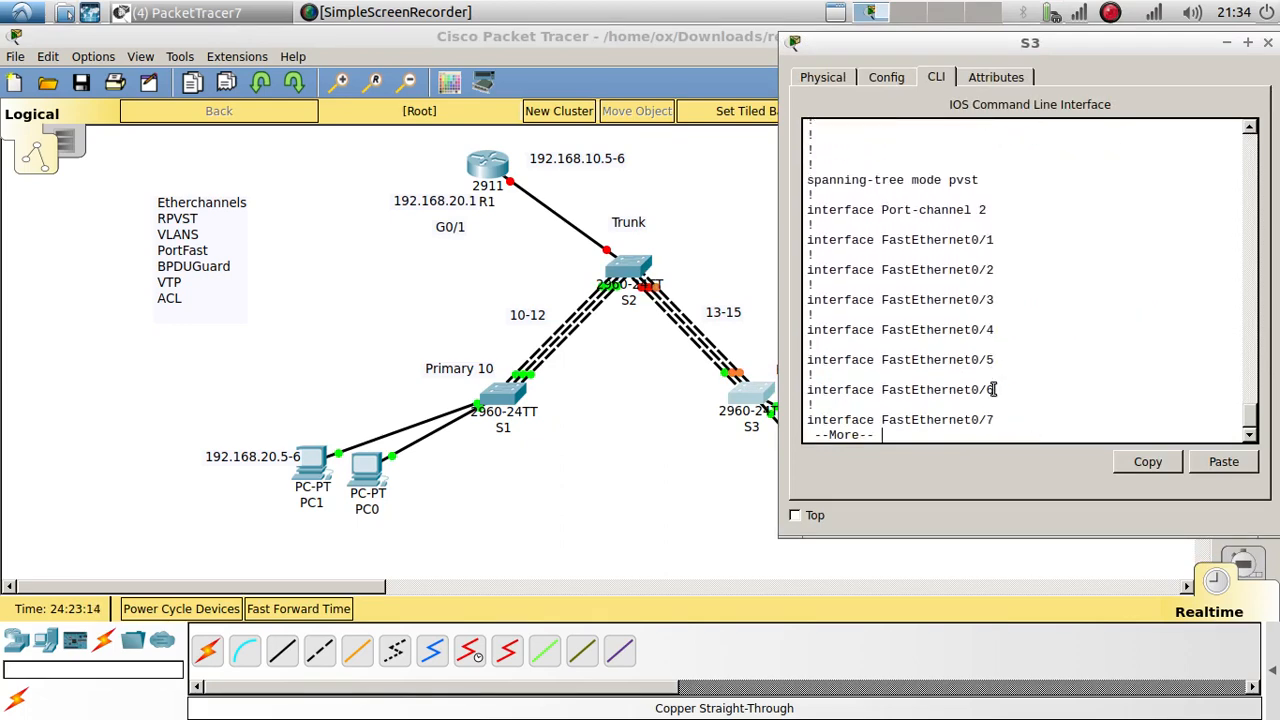
{"action": "key", "text": "Return"}
{"action": "key", "text": "Return"}
{"action": "key", "text": "Return"}
{"action": "key", "text": "Return"}
{"action": "key", "text": "Return"}
{"action": "key", "text": "Return"}
{"action": "key", "text": "Return"}
{"action": "key", "text": "Return"}
{"action": "key", "text": "Return"}
{"action": "key", "text": "Return"}
{"action": "key", "text": "Return"}
{"action": "key", "text": "Return"}
{"action": "key", "text": "Return"}
{"action": "key", "text": "Return"}
{"action": "key", "text": "Return"}
{"action": "key", "text": "Return"}
{"action": "key", "text": "Return"}
{"action": "key", "text": "Return"}
{"action": "key", "text": "Return"}
{"action": "key", "text": "Return"}
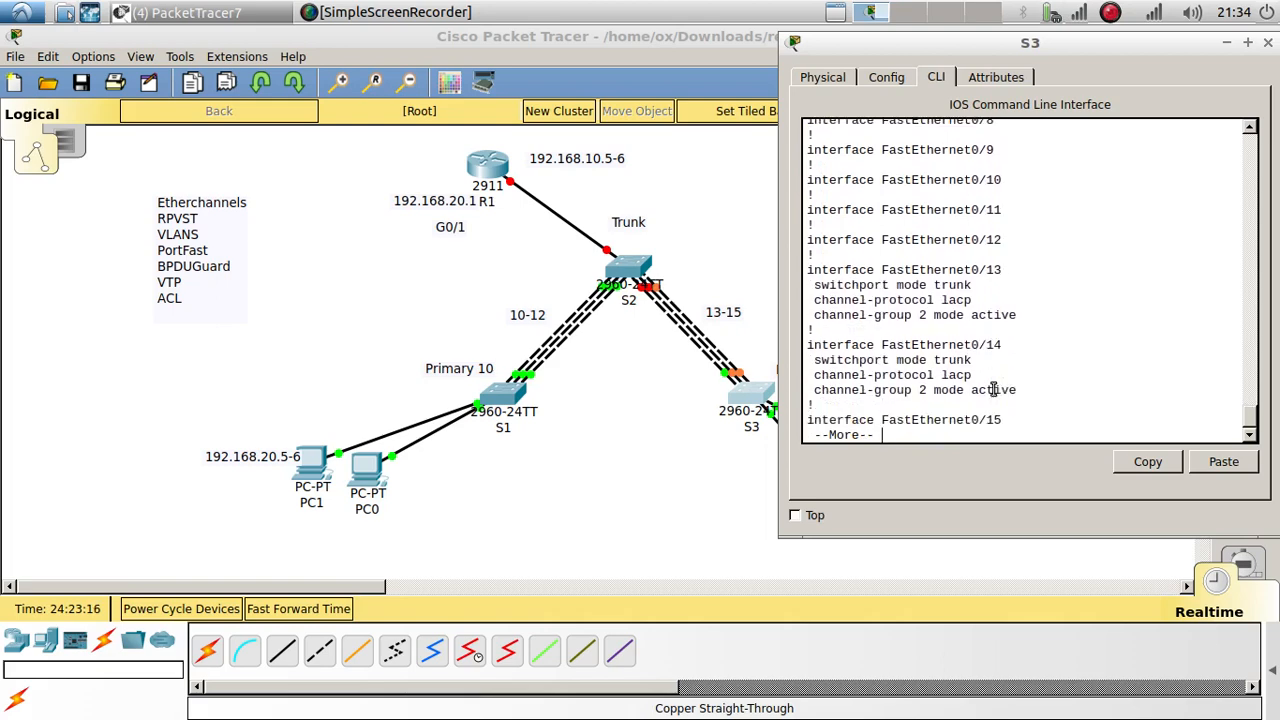
{"action": "key", "text": "Return"}
{"action": "key", "text": "Return"}
{"action": "key", "text": "Return"}
{"action": "key", "text": "Return"}
{"action": "key", "text": "Return"}
{"action": "key", "text": "Return"}
{"action": "key", "text": "Return"}
{"action": "key", "text": "Return"}
{"action": "key", "text": "Return"}
{"action": "key", "text": "Return"}
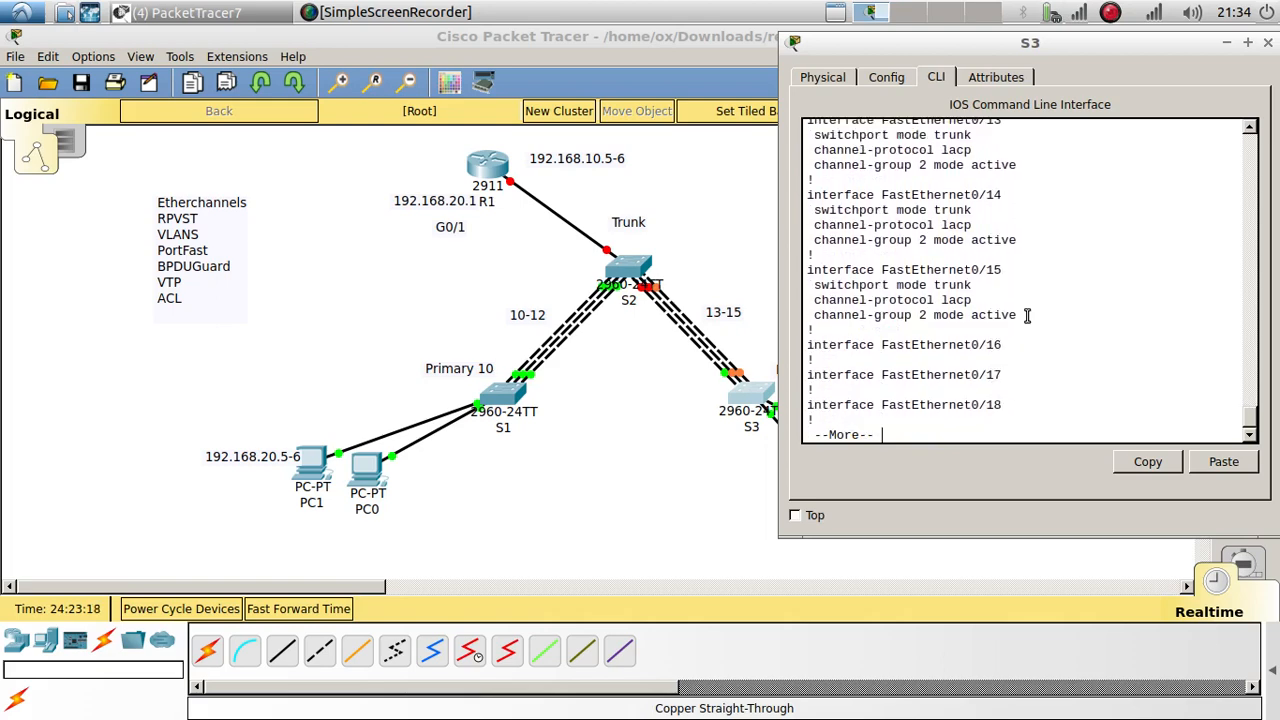
{"action": "left_click_drag", "start_coordinate": [1027, 316], "coordinate": [905, 298]}
{"action": "double_click", "coordinate": [923, 287]}
{"action": "scroll", "coordinate": [931, 281], "scroll_direction": "up", "scroll_amount": 2}
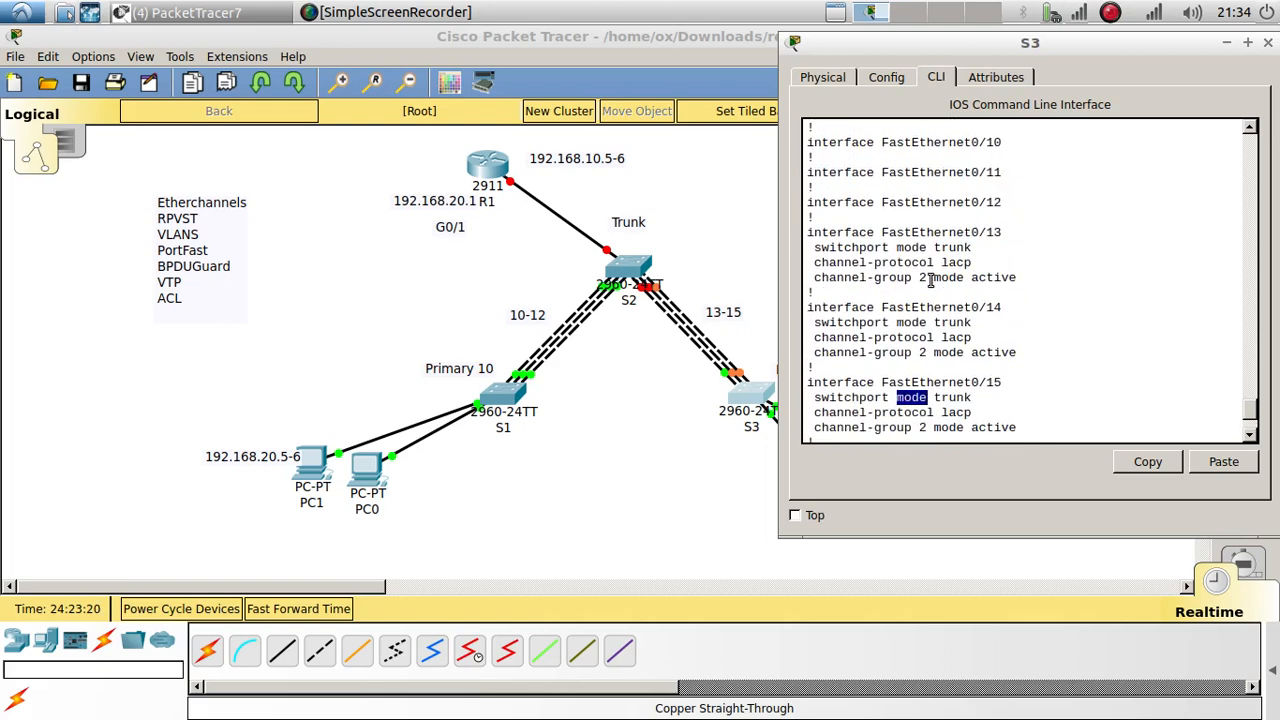
{"action": "scroll", "coordinate": [931, 281], "scroll_direction": "up", "scroll_amount": 12}
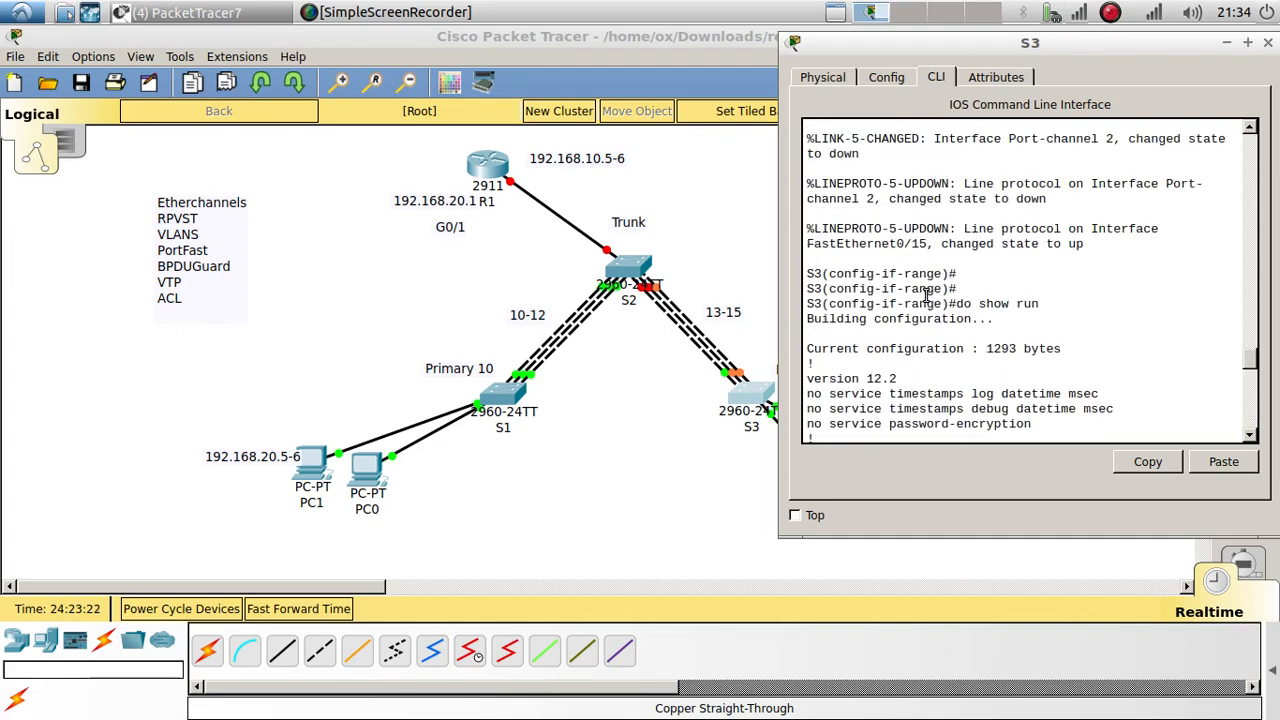
{"action": "scroll", "coordinate": [926, 296], "scroll_direction": "down", "scroll_amount": 6}
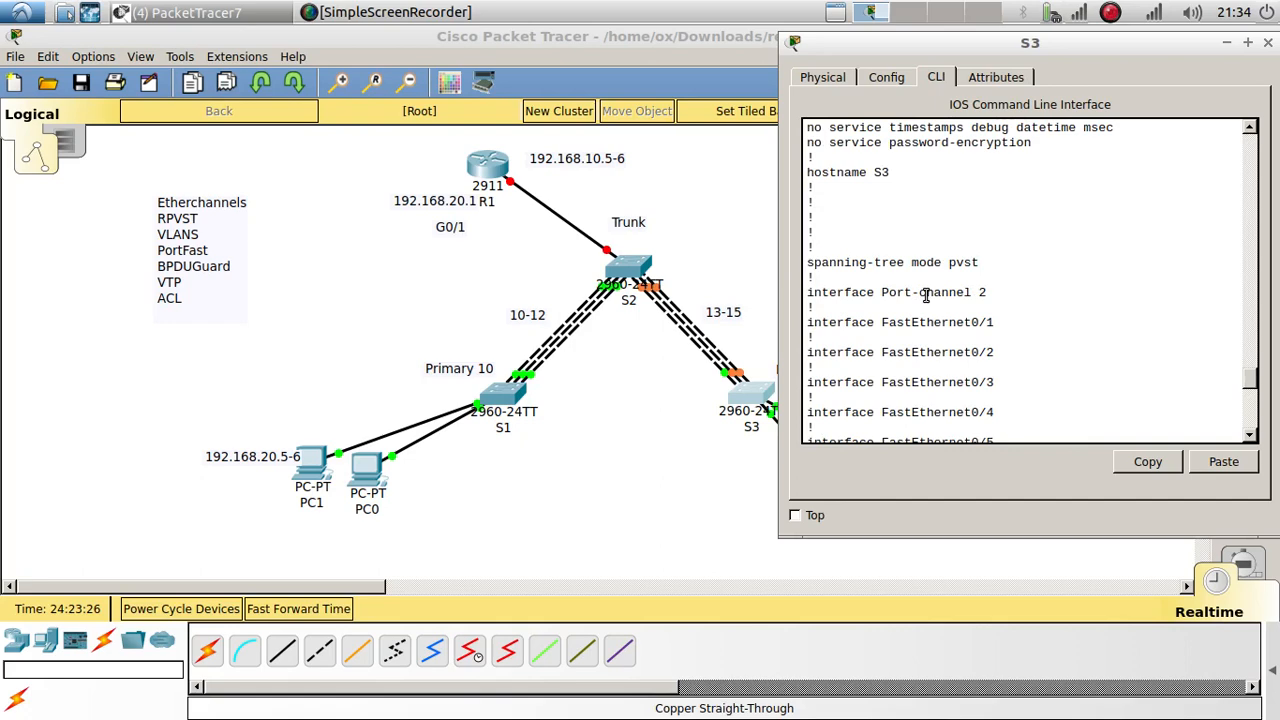
{"action": "scroll", "coordinate": [926, 296], "scroll_direction": "down", "scroll_amount": 15}
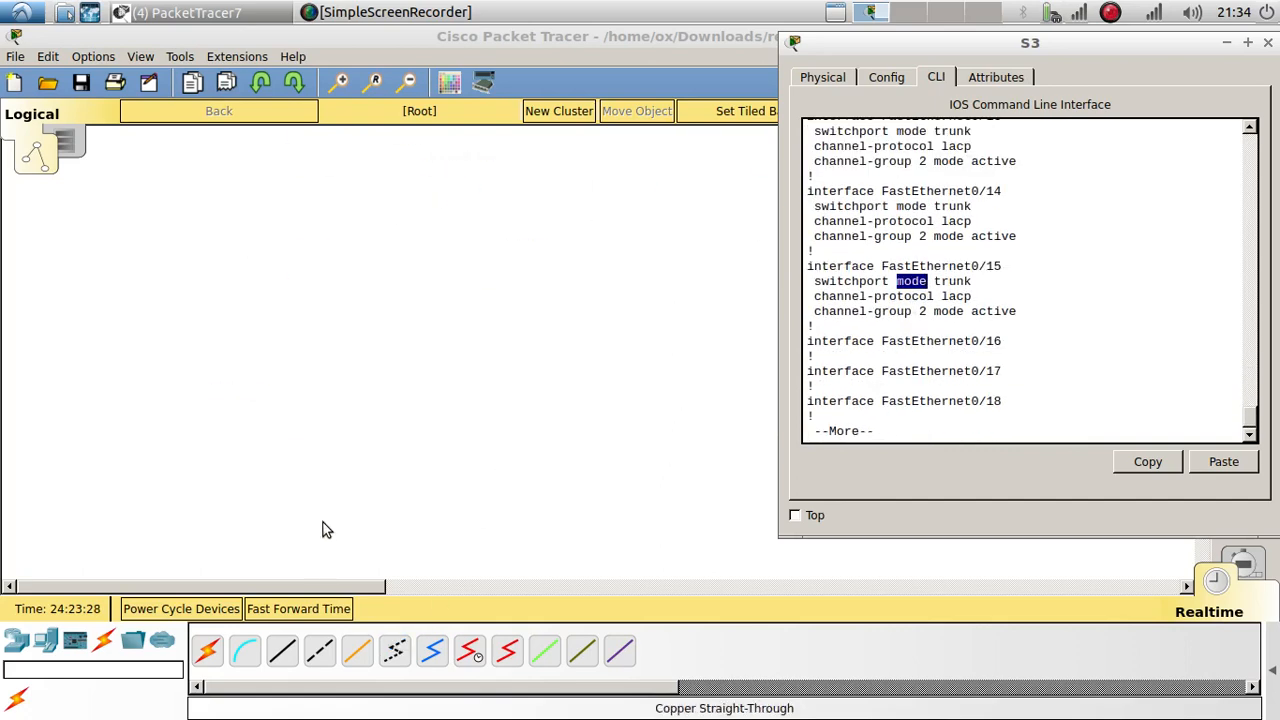
Step: Fast-forward simulation time, then check S3's running config for Port-channel 2 trunking
{"action": "left_click", "coordinate": [298, 608]}
{"action": "left_click", "coordinate": [298, 608]}
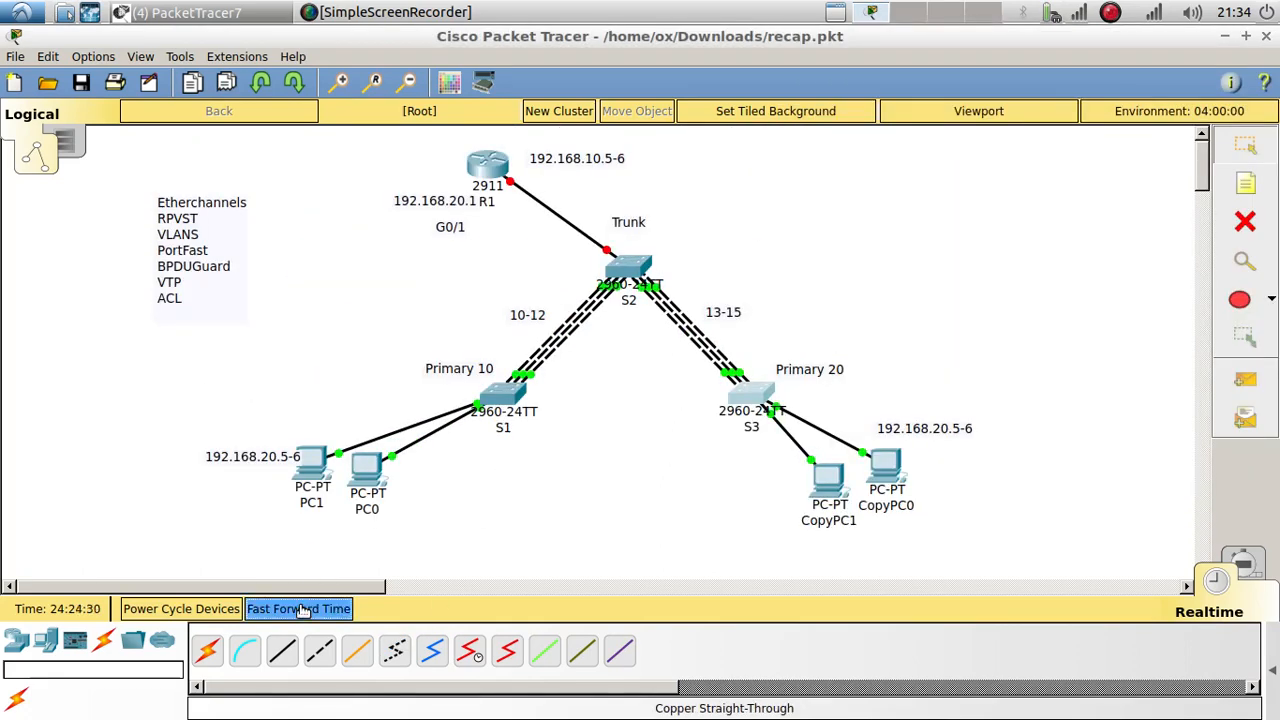
{"action": "left_click", "coordinate": [772, 396]}
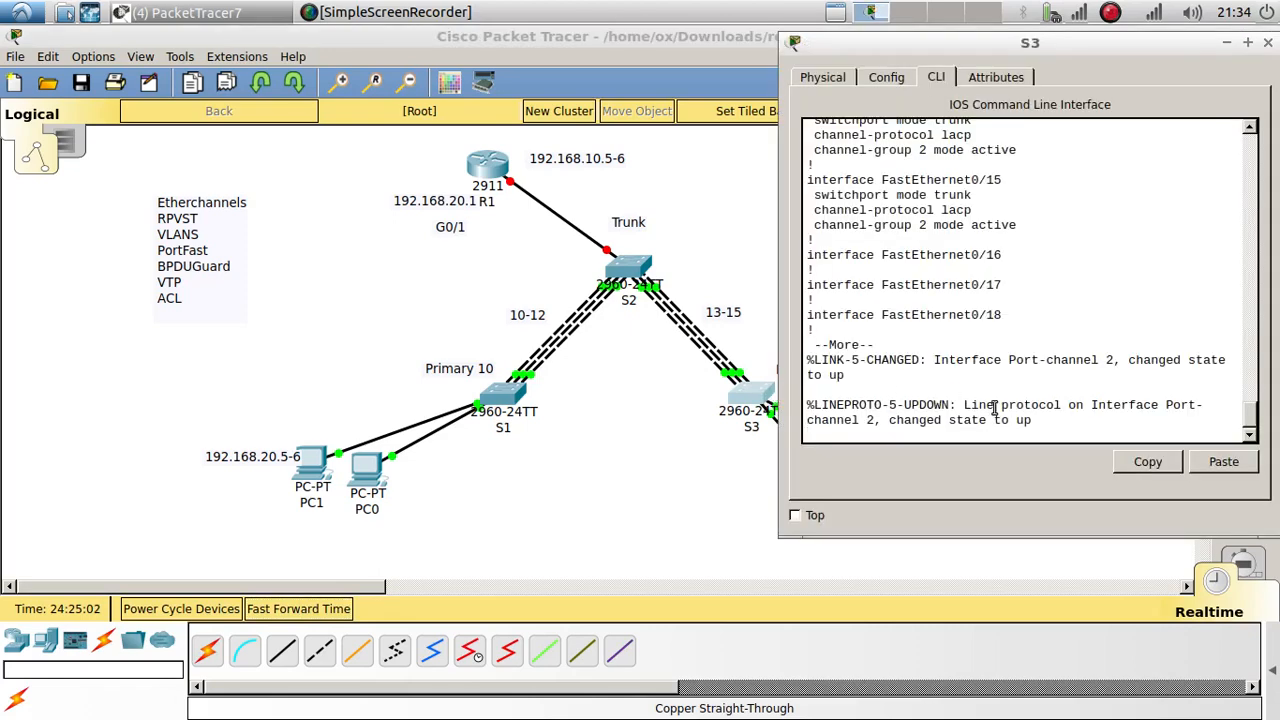
{"action": "key", "text": "Return"}
{"action": "key", "text": "Return"}
{"action": "type", "text": "do show run"}
{"action": "key", "text": "Return"}
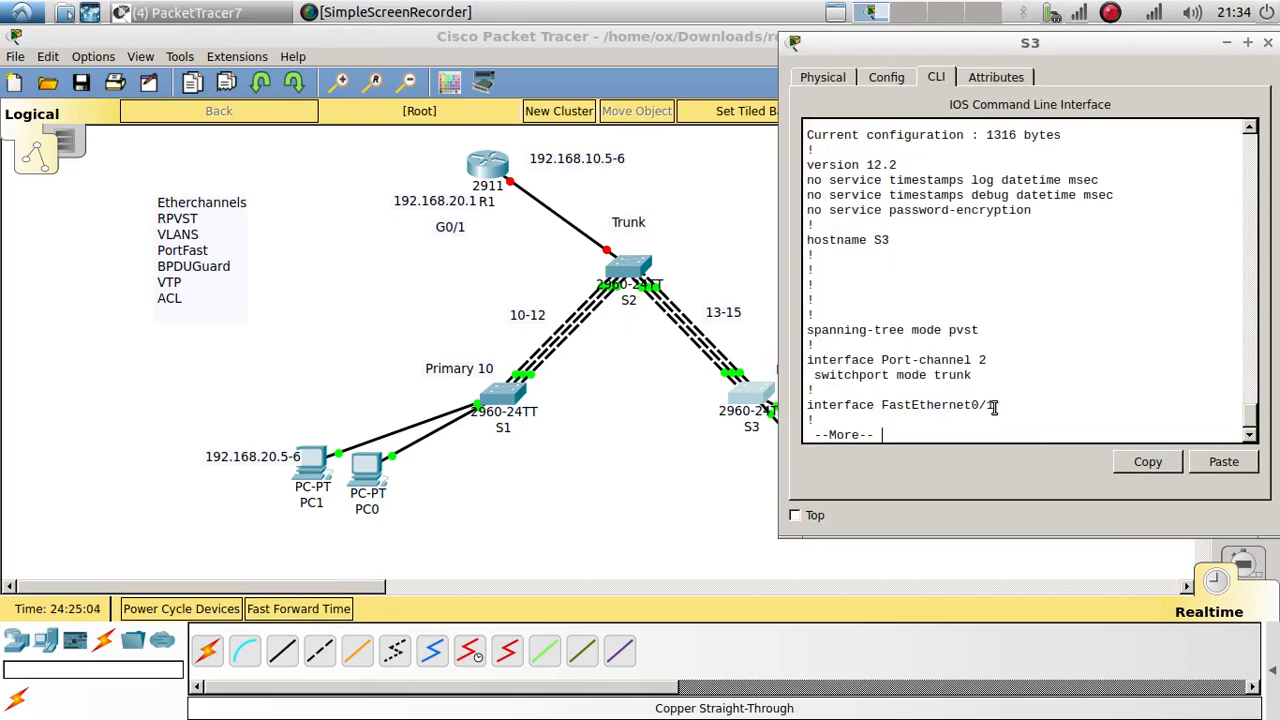
{"action": "key", "text": "Return"}
{"action": "key", "text": "Return"}
{"action": "key", "text": "Return"}
{"action": "key", "text": "Return"}
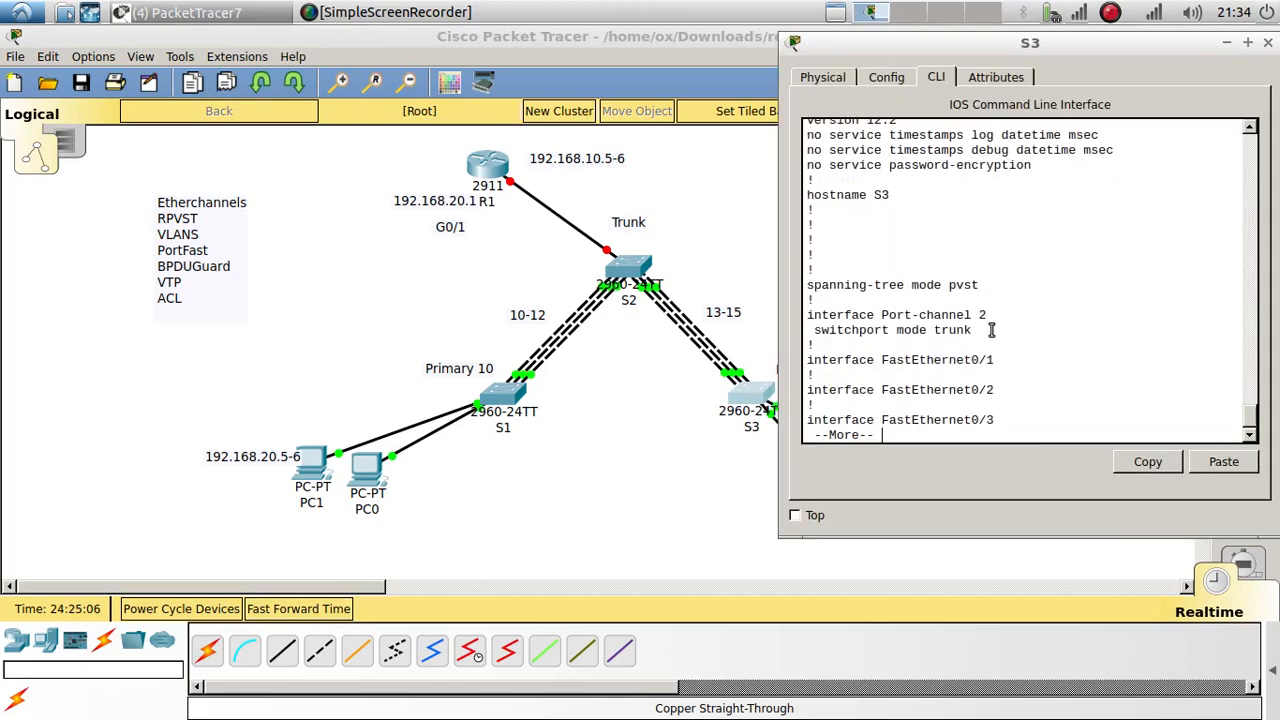
{"action": "left_click_drag", "start_coordinate": [991, 330], "coordinate": [826, 316]}
Step: Reapply switchport mode trunk on S2, verify Port-channel 1 and 2 trunks, then open S1's CLI
{"action": "left_click", "coordinate": [626, 272]}
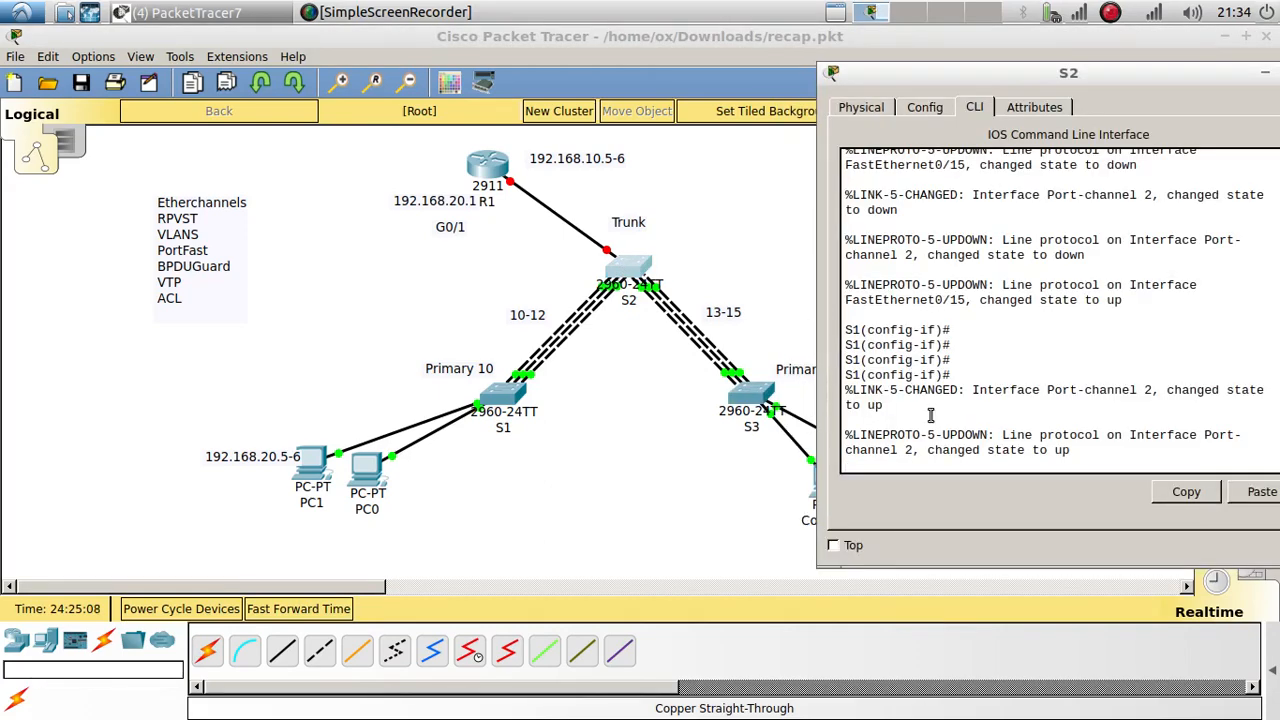
{"action": "key", "text": "Return"}
{"action": "key", "text": "Up"}
{"action": "key", "text": "Return"}
{"action": "key", "text": "Up"}
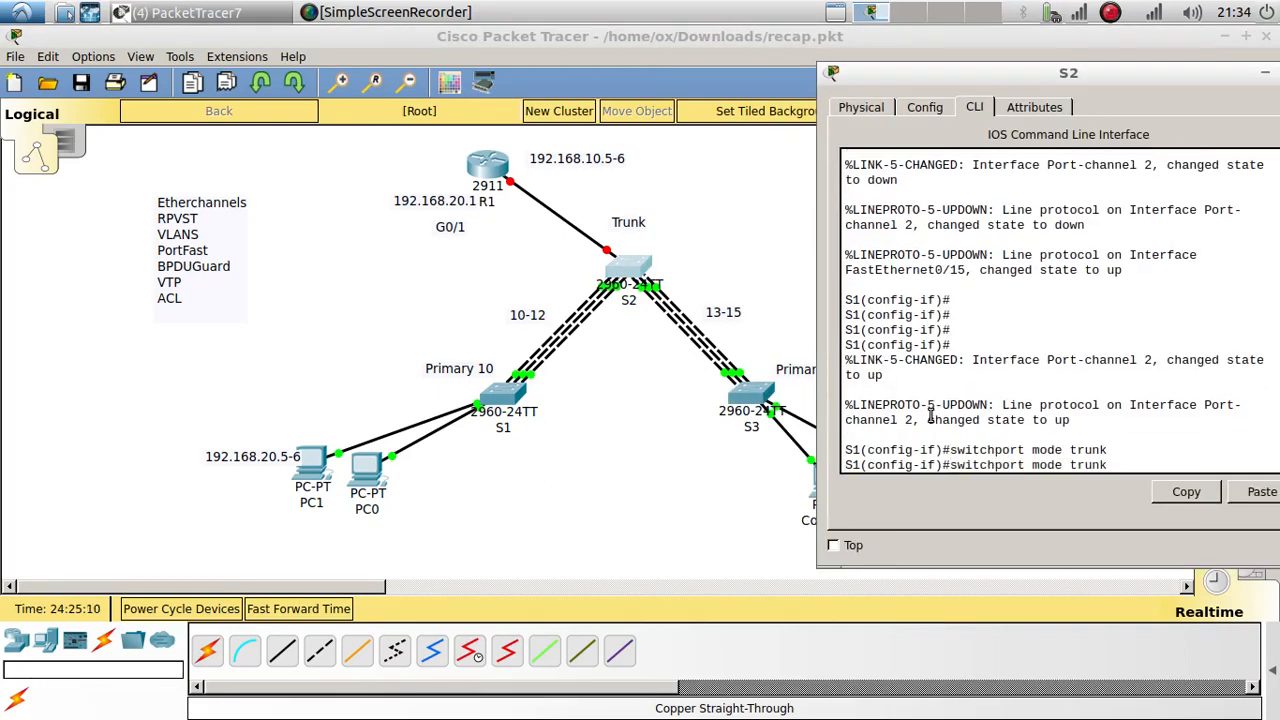
{"action": "key", "text": "Up"}
{"action": "key", "text": "Up"}
{"action": "key", "text": "Return"}
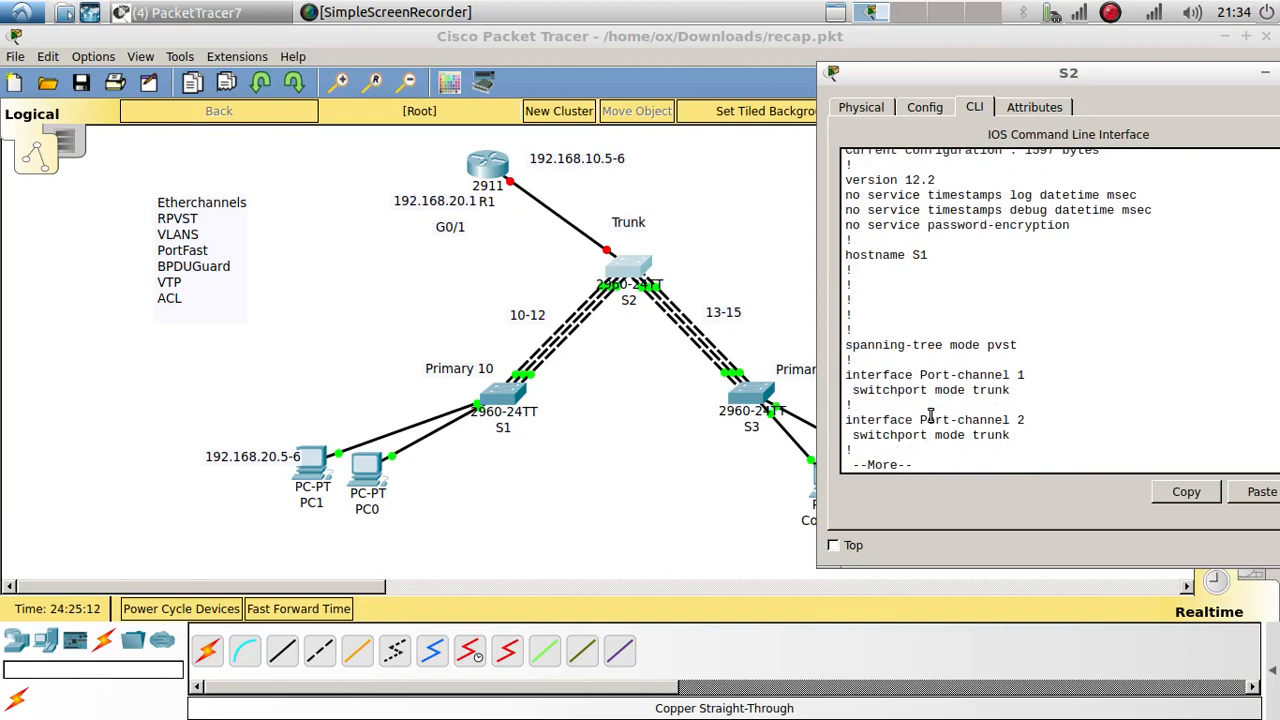
{"action": "key", "text": "Return"}
{"action": "key", "text": "Return"}
{"action": "key", "text": "Return"}
{"action": "key", "text": "Return"}
{"action": "key", "text": "Return"}
{"action": "key", "text": "Return"}
{"action": "key", "text": "Return"}
{"action": "left_click_drag", "start_coordinate": [1026, 328], "coordinate": [855, 264]}
{"action": "left_click", "coordinate": [752, 400]}
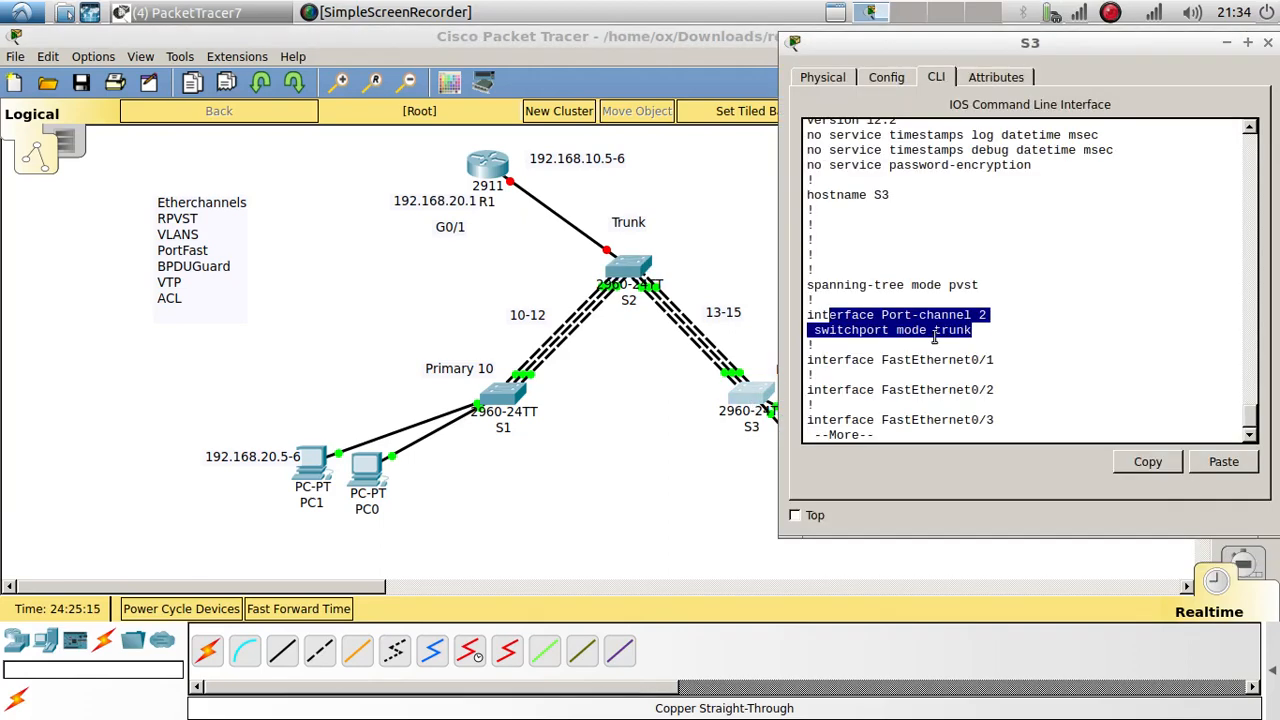
{"action": "left_click", "coordinate": [495, 401]}
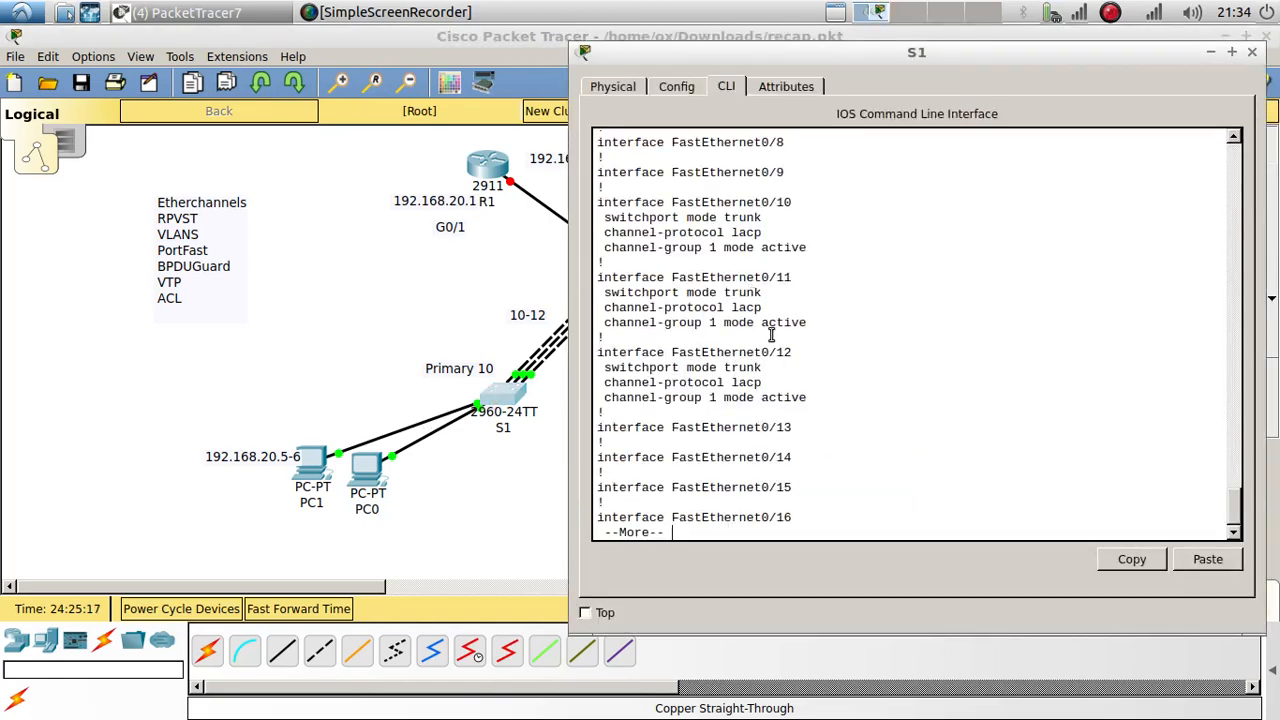
Step: Review S1's Fa0/11–0/12 settings, finish the running-config listing, and exit interface-range mode
{"action": "left_click_drag", "start_coordinate": [818, 404], "coordinate": [596, 206]}
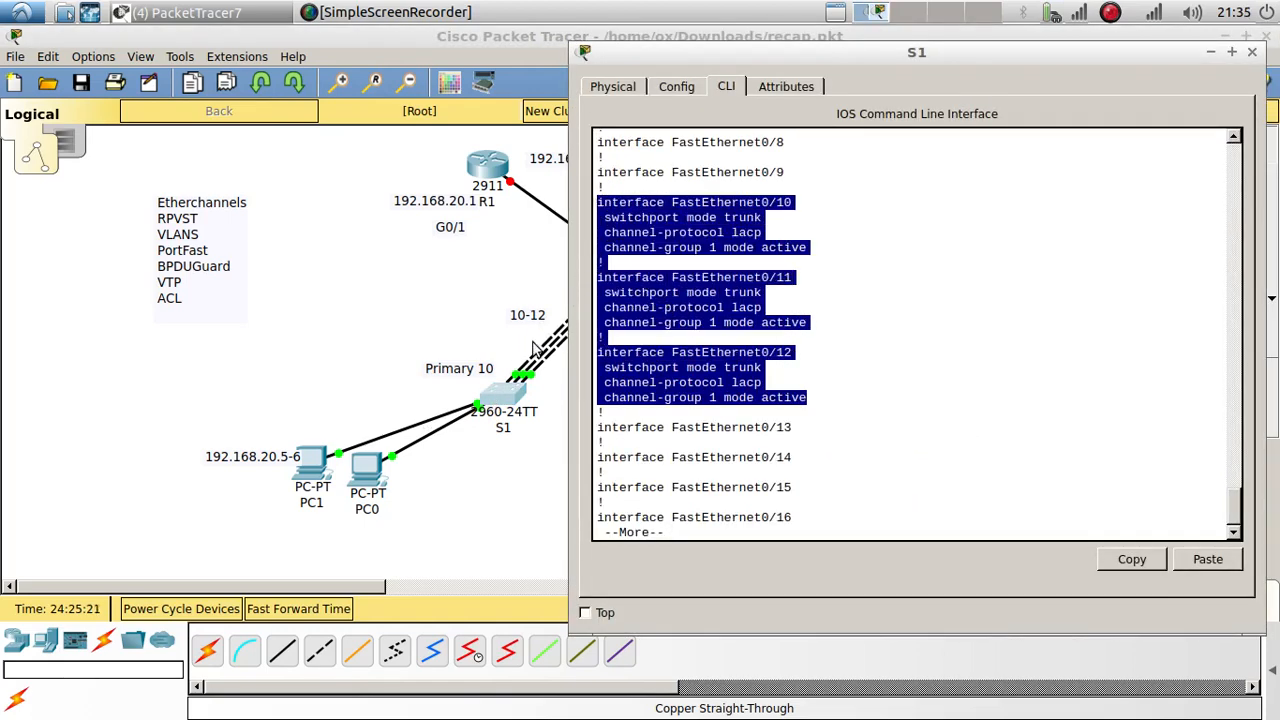
{"action": "left_click", "coordinate": [720, 420]}
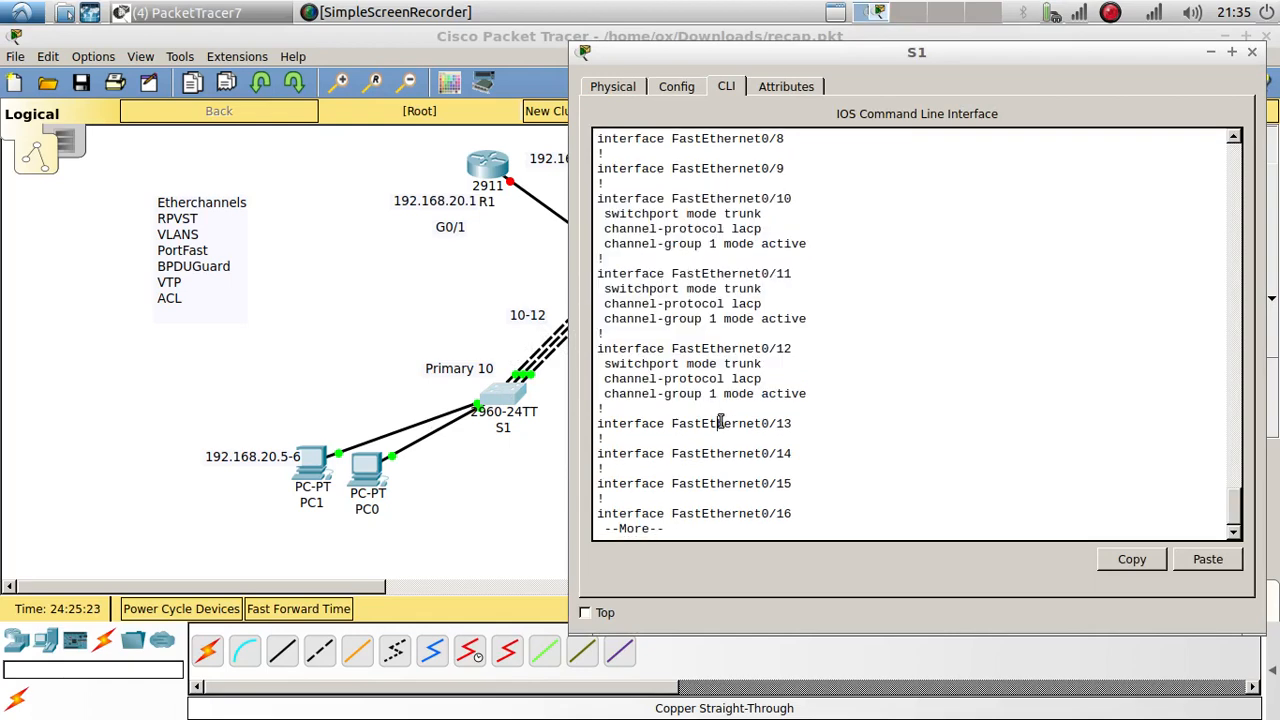
{"action": "key", "text": "Return"}
{"action": "key", "text": "Return"}
{"action": "key", "text": "Return"}
{"action": "key", "text": "Return"}
{"action": "key", "text": "Return"}
{"action": "key", "text": "Return"}
{"action": "key", "text": "Return"}
{"action": "key", "text": "Return"}
{"action": "key", "text": "Return"}
{"action": "key", "text": "Return"}
{"action": "key", "text": "Return"}
{"action": "key", "text": "Return"}
{"action": "key", "text": "Return"}
{"action": "key", "text": "Return"}
{"action": "key", "text": "Return"}
{"action": "key", "text": "Return"}
{"action": "key", "text": "Return"}
{"action": "key", "text": "Return"}
{"action": "key", "text": "Return"}
{"action": "key", "text": "Return"}
{"action": "key", "text": "Return"}
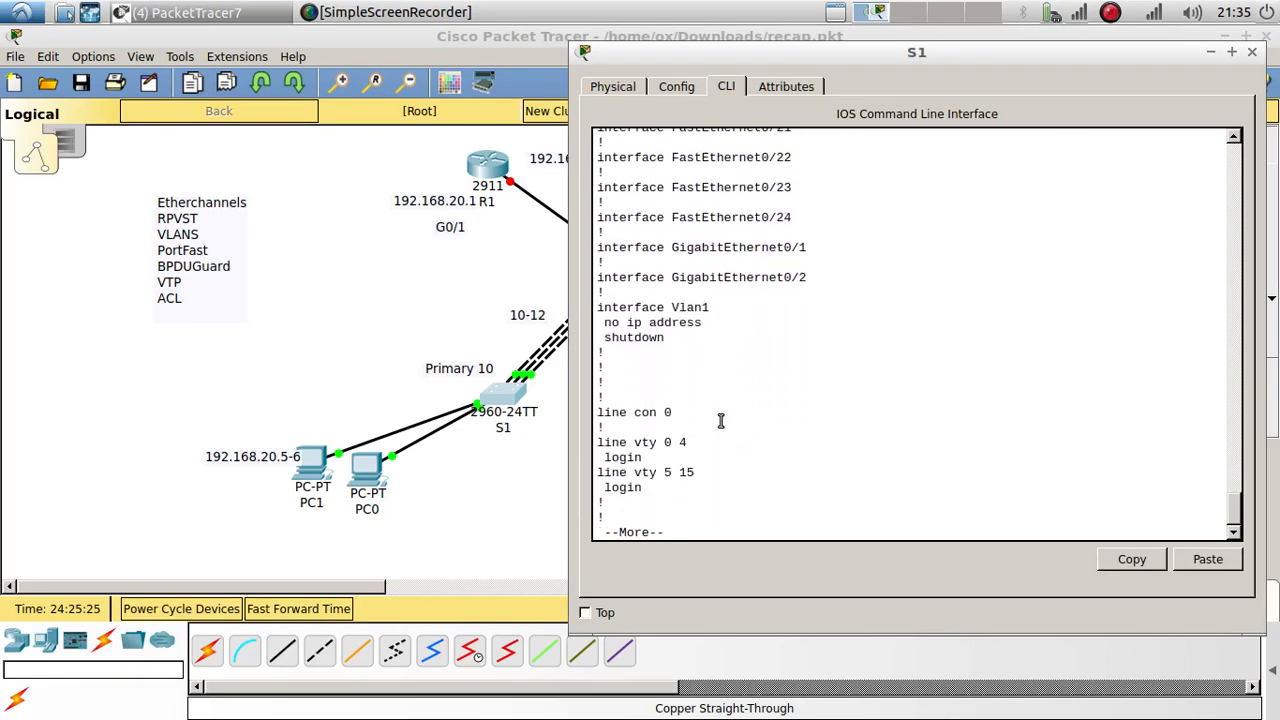
{"action": "key", "text": "Return"}
{"action": "key", "text": "Return"}
{"action": "key", "text": "Return"}
{"action": "key", "text": "Return"}
{"action": "key", "text": "Return"}
{"action": "key", "text": "Return"}
{"action": "type", "text": "exi"}
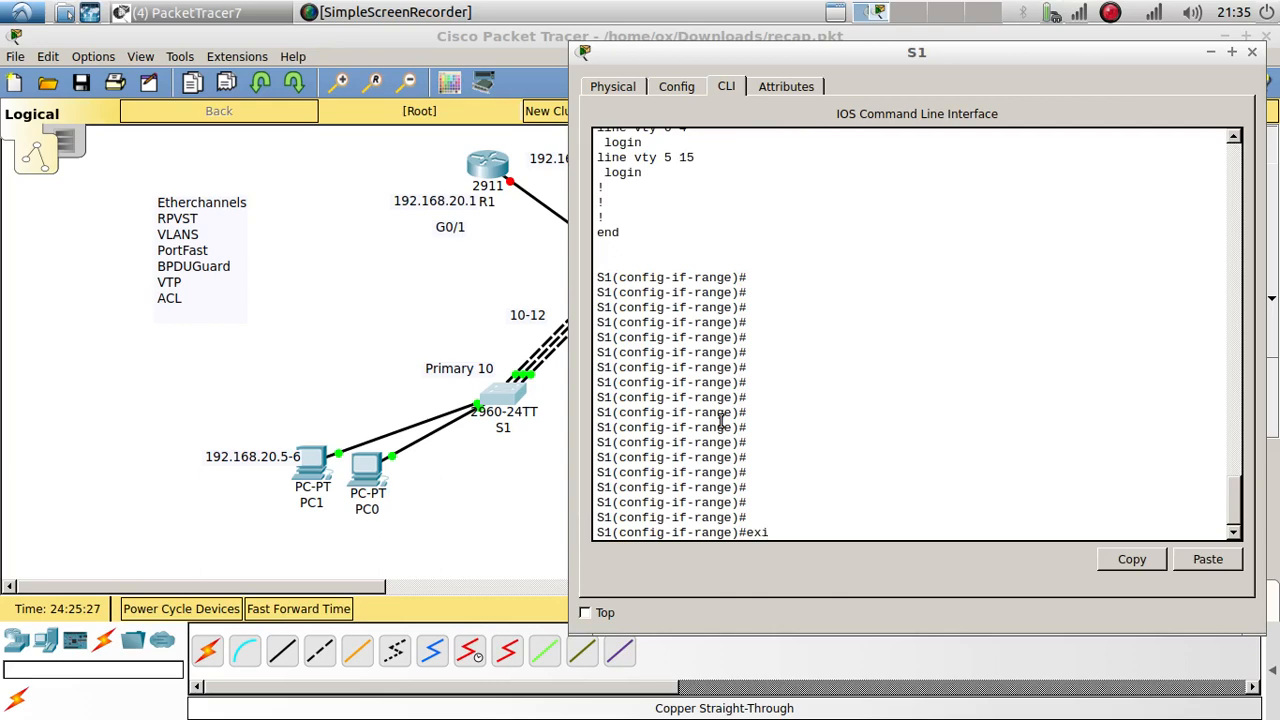
{"action": "type", "text": "t"}
{"action": "key", "text": "Return"}
{"action": "key", "text": "Return"}
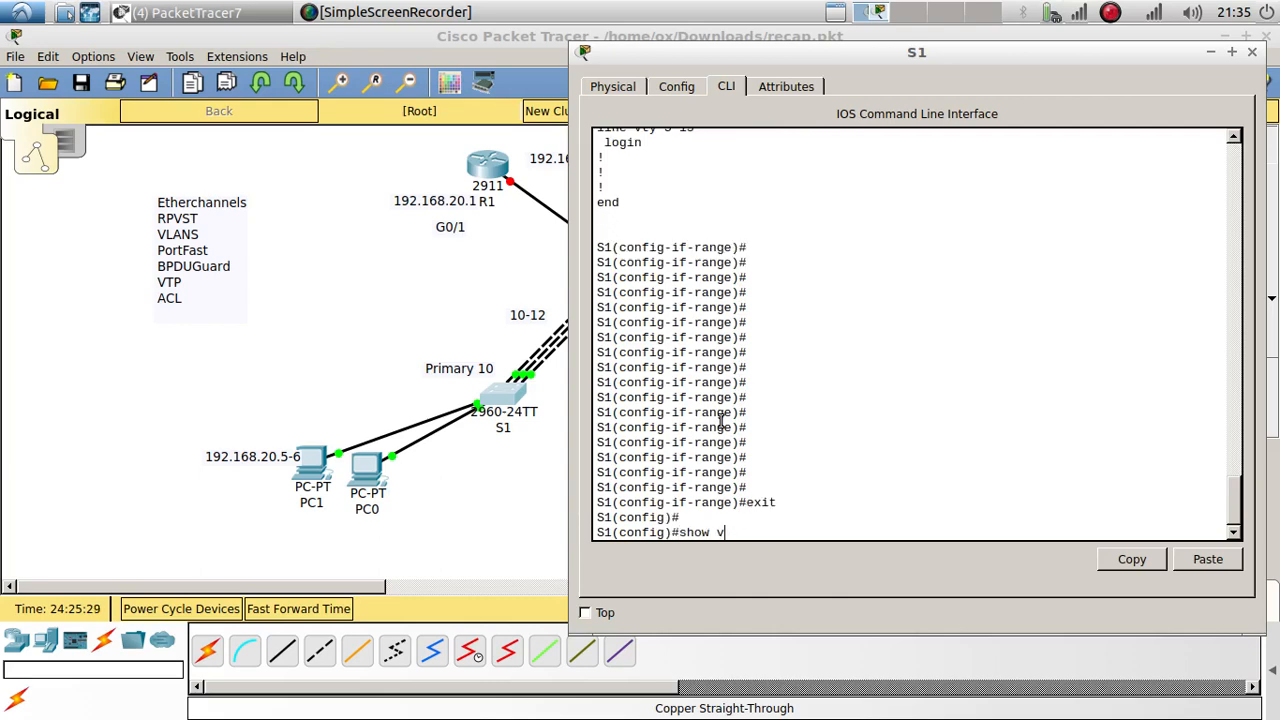
Step: Run do show vlan on S1 to confirm VLANs 10 and 20, then return to the topology
{"action": "type", "text": "show vlan"}
{"action": "key", "text": "Home"}
{"action": "type", "text": "do"}
{"action": "key", "text": "Return"}
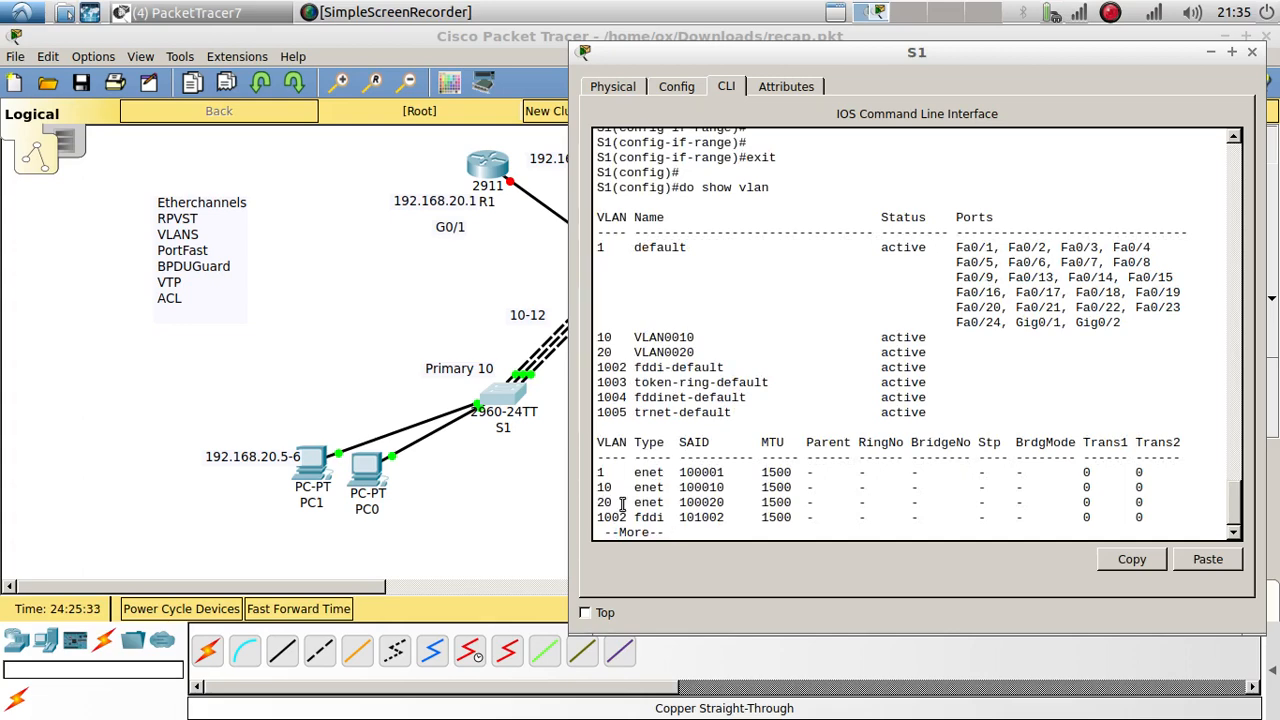
{"action": "left_click_drag", "start_coordinate": [622, 502], "coordinate": [597, 487]}
{"action": "left_click", "coordinate": [511, 533]}
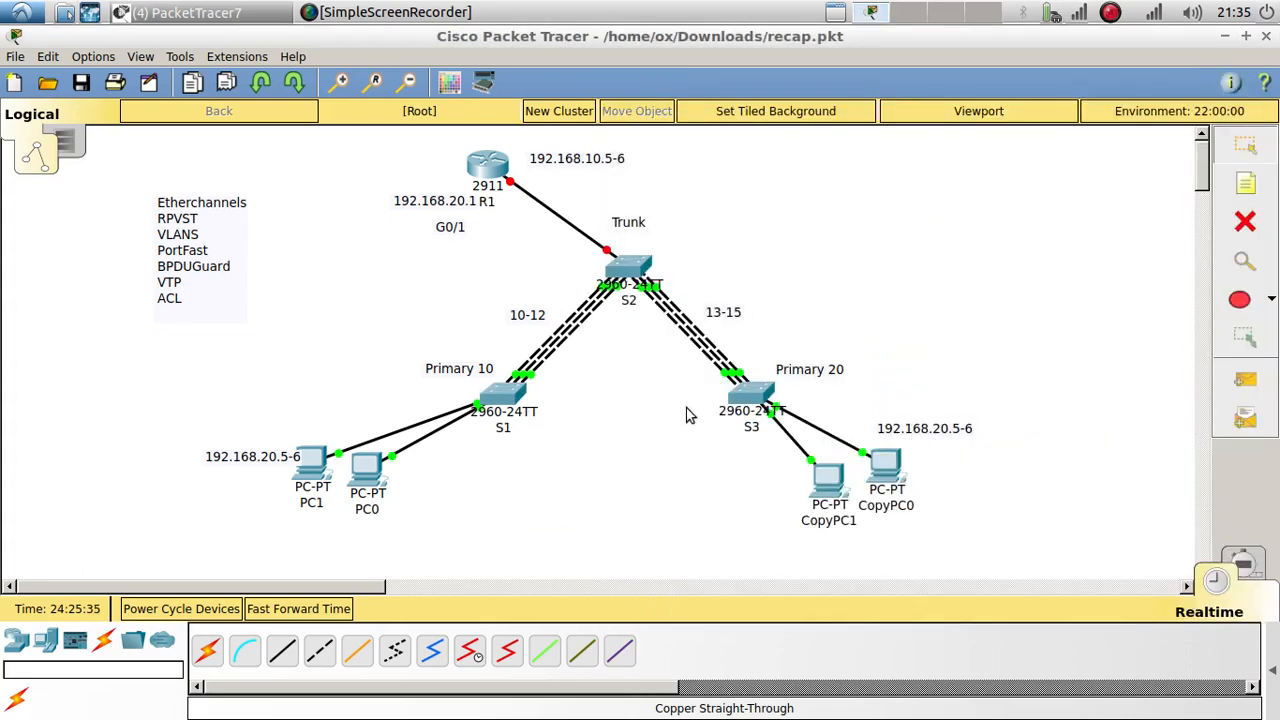
{"action": "left_click", "coordinate": [768, 400]}
{"action": "left_click", "coordinate": [923, 420]}
{"action": "key", "text": "space"}
{"action": "key", "text": "space"}
{"action": "key", "text": "space"}
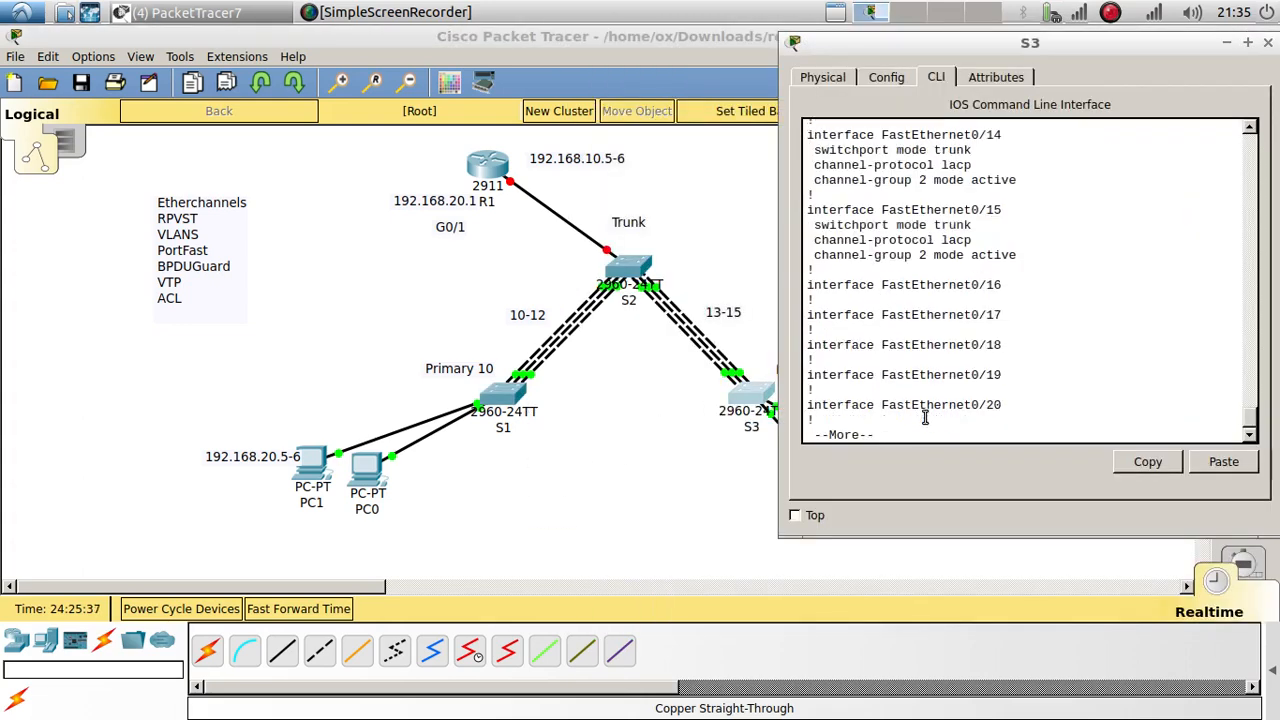
{"action": "key", "text": "Return"}
{"action": "key", "text": "space"}
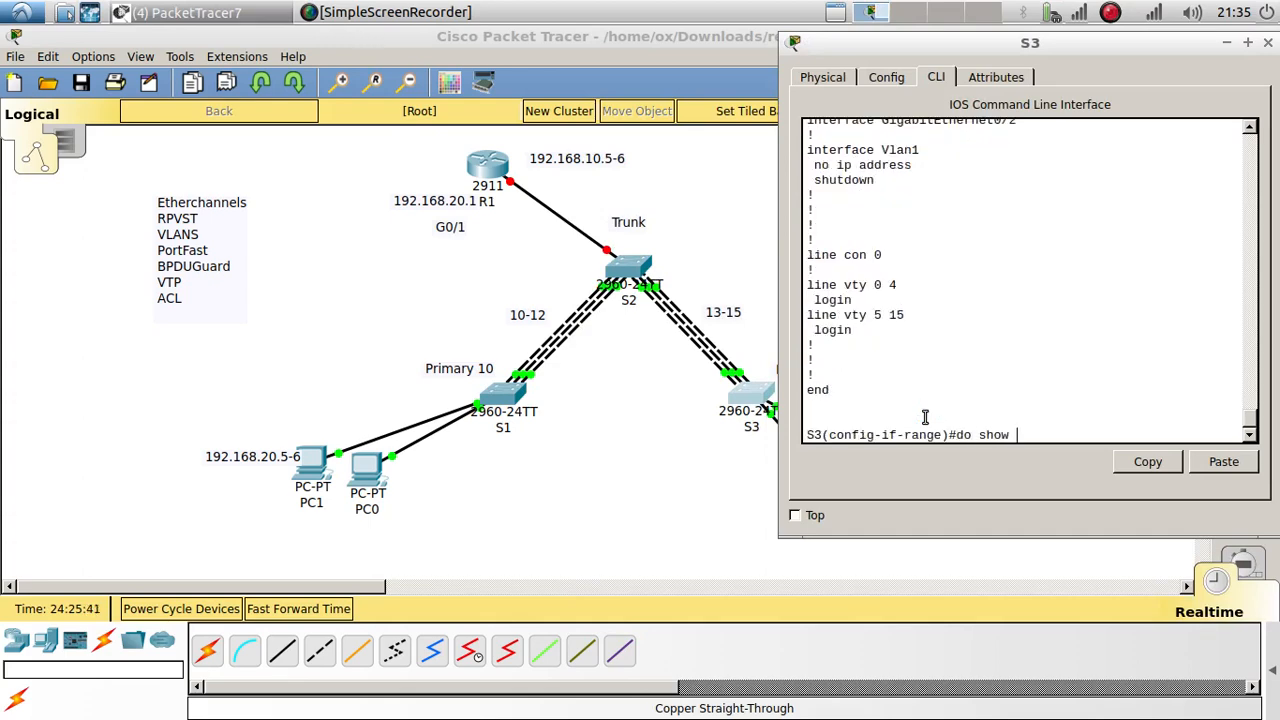
{"action": "type", "text": "do show vlan"}
{"action": "key", "text": "Return"}
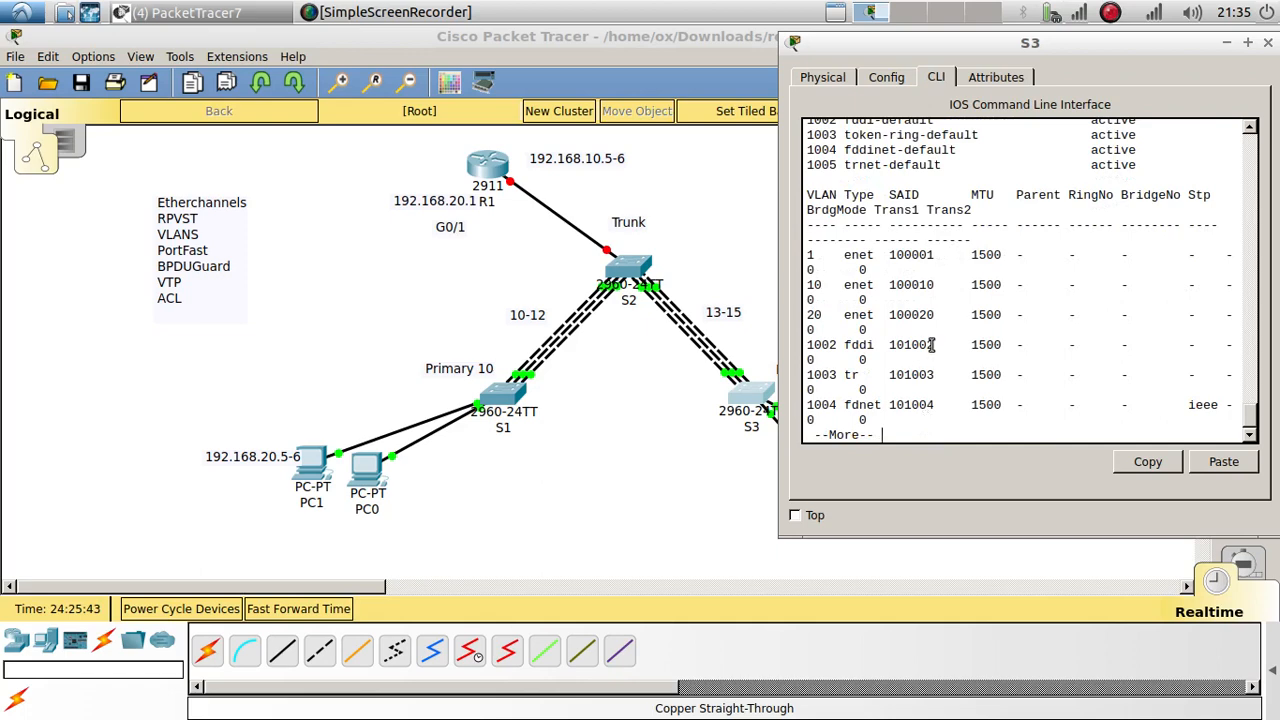
{"action": "left_click_drag", "start_coordinate": [830, 305], "coordinate": [805, 285]}
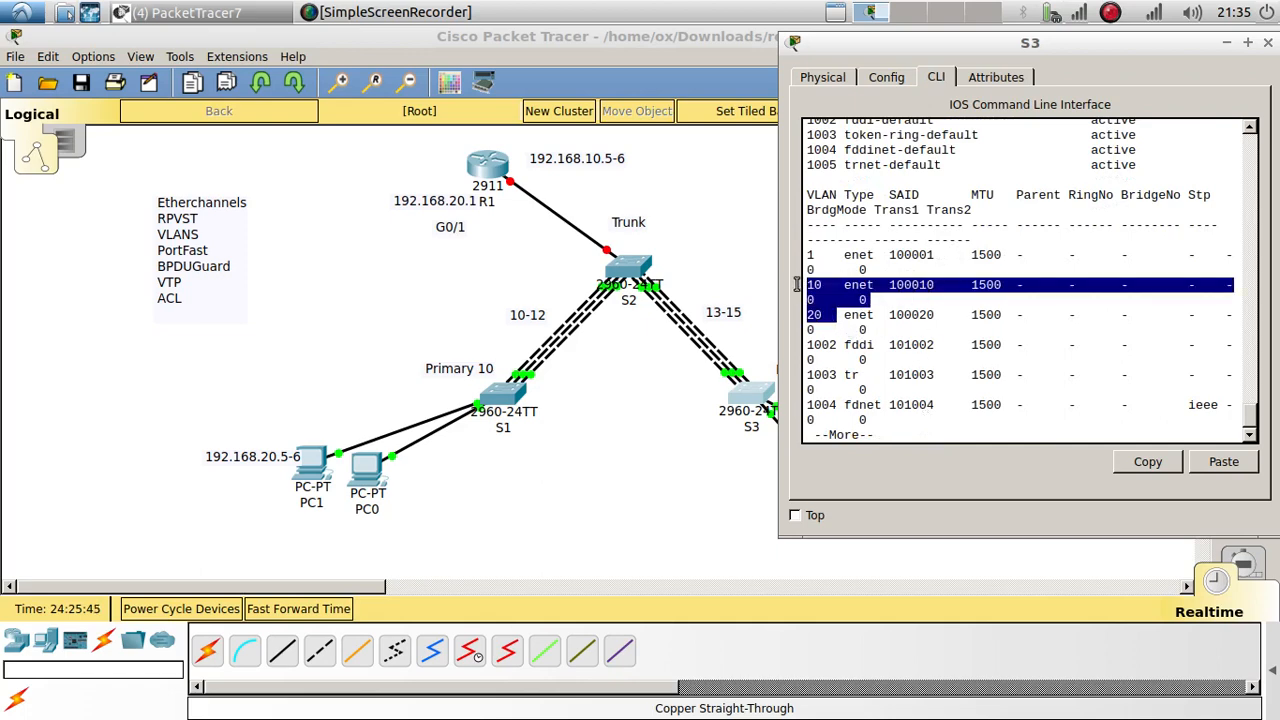
{"action": "left_click", "coordinate": [704, 458]}
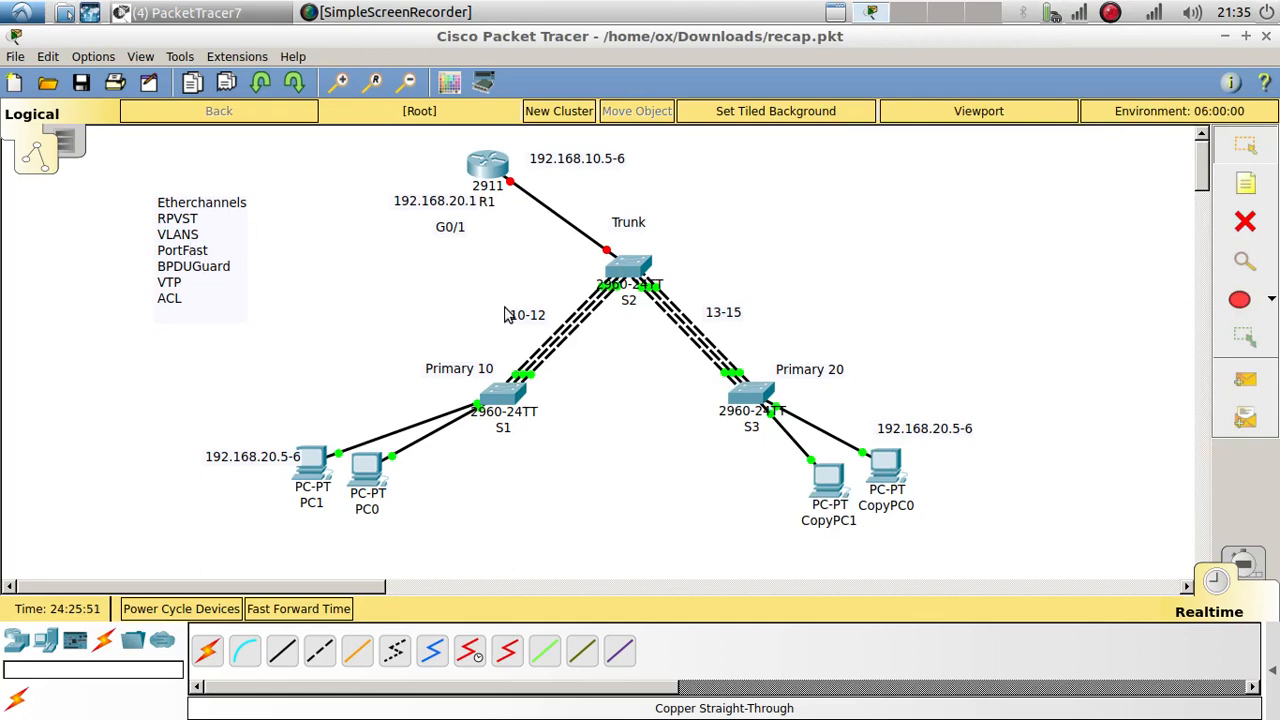
Step: Set S1's spanning-tree mode to rapid-pvst
{"action": "left_click", "coordinate": [505, 397]}
{"action": "left_click", "coordinate": [765, 490]}
{"action": "key", "text": "space"}
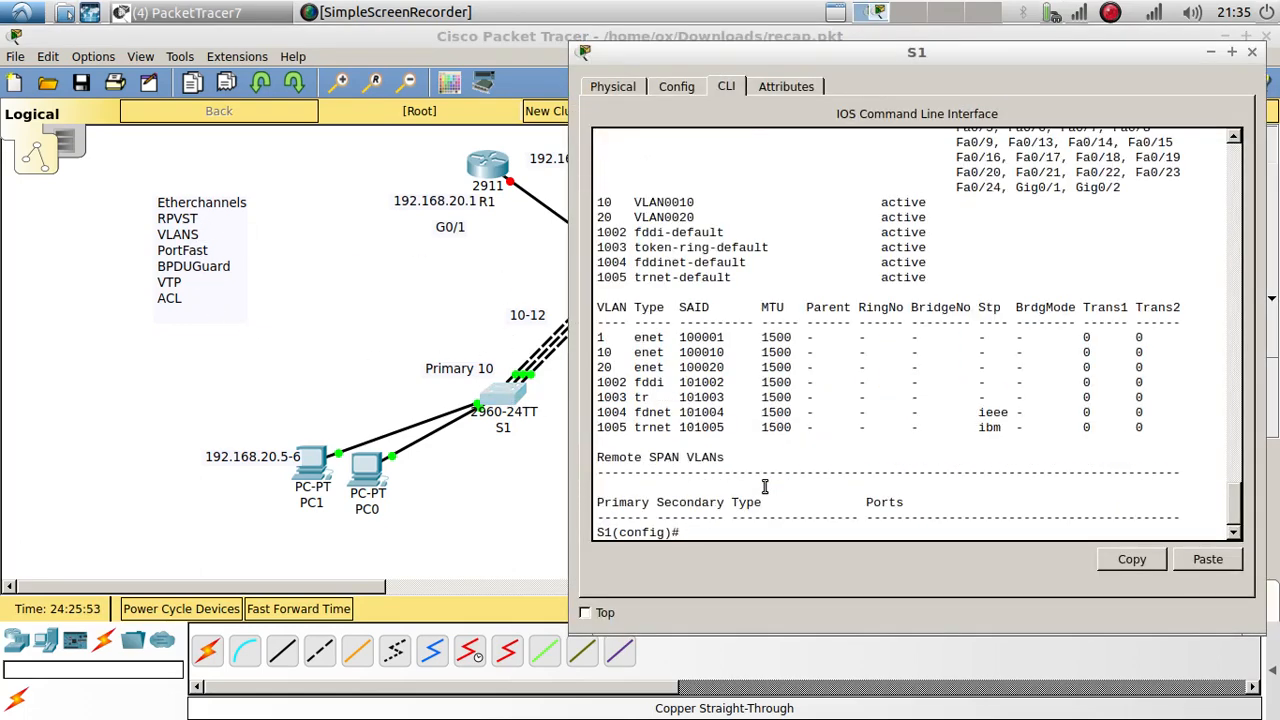
{"action": "type", "text": "spann"}
{"action": "key", "text": "Tab"}
{"action": "type", "text": "?mo"}
{"action": "key", "text": "Tab"}
{"action": "type", "text": "?"}
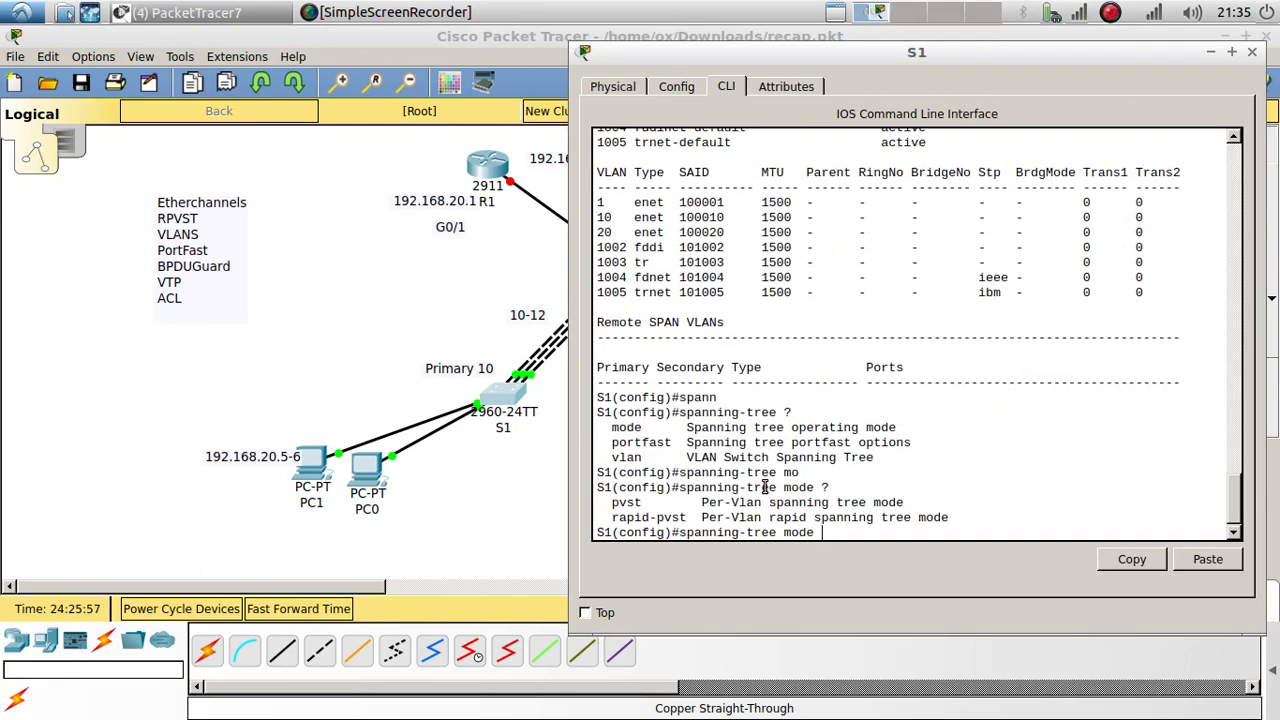
{"action": "type", "text": "r"}
{"action": "key", "text": "Tab"}
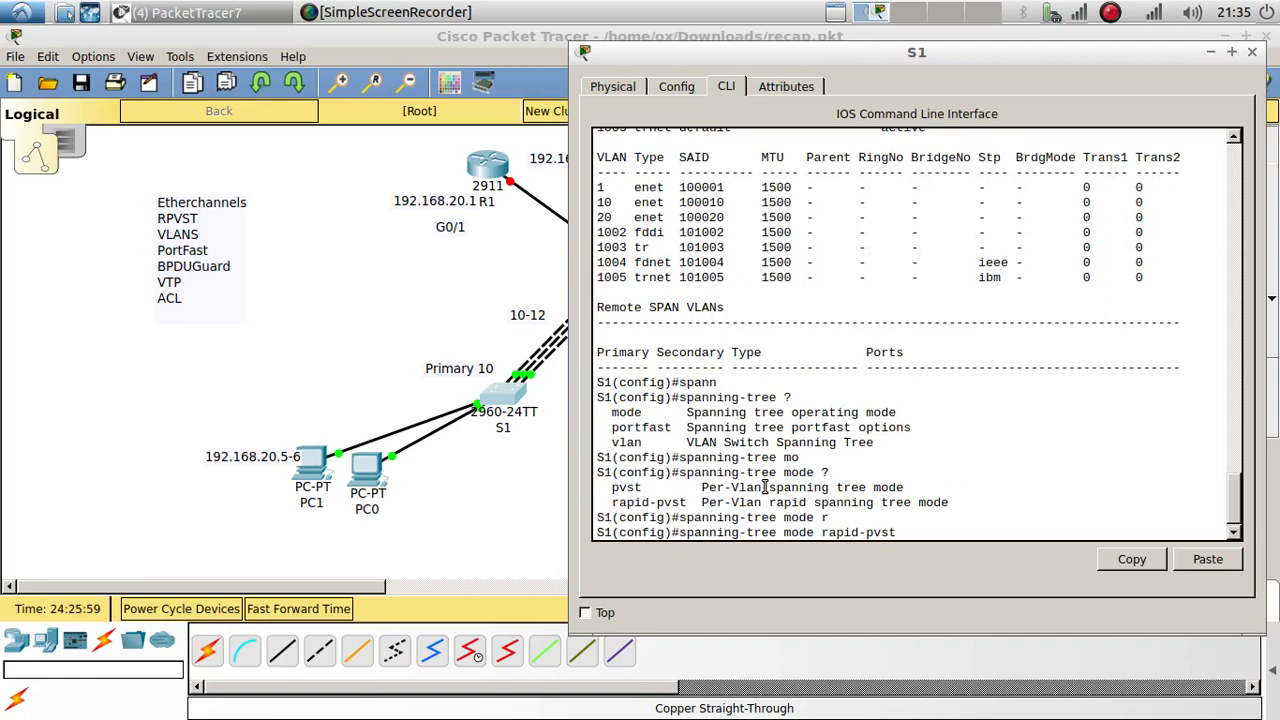
{"action": "type", "text": "?"}
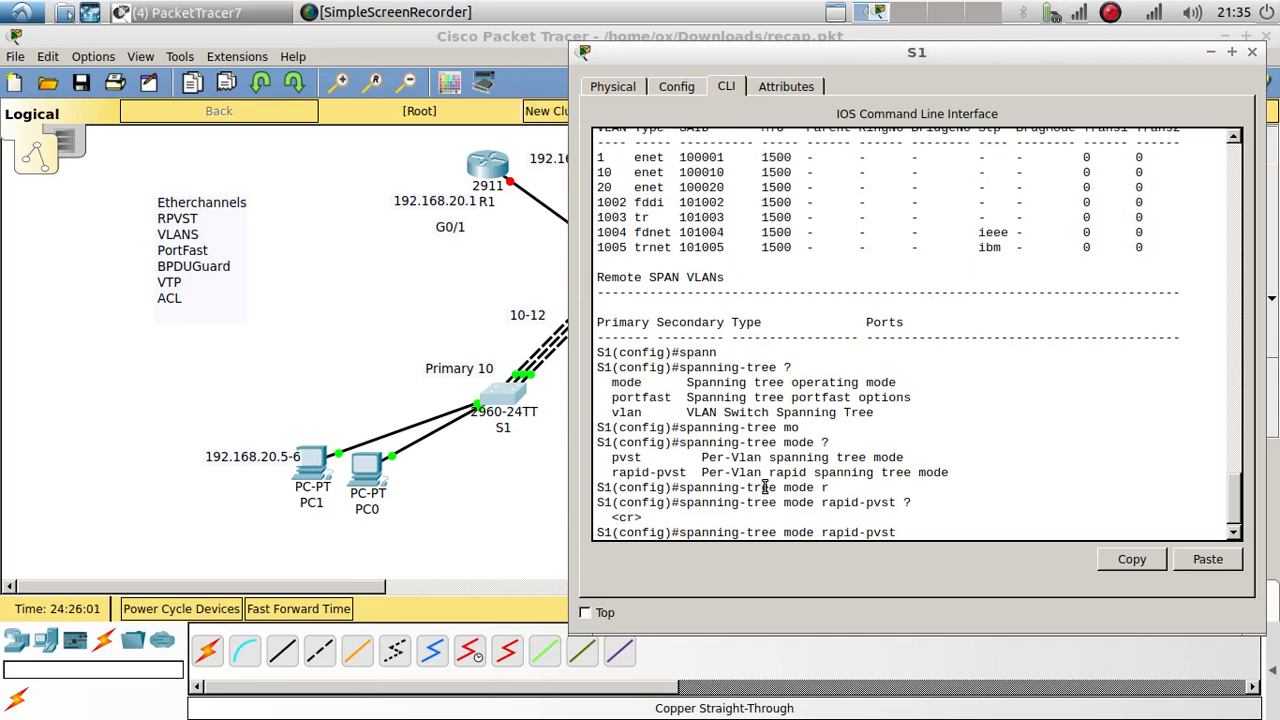
{"action": "key", "text": "Return"}
{"action": "key", "text": "Return"}
Step: Start a 'spanning-tree vlan' command on S1 and move its console window aside
{"action": "type", "text": "span"}
{"action": "key", "text": "Tab"}
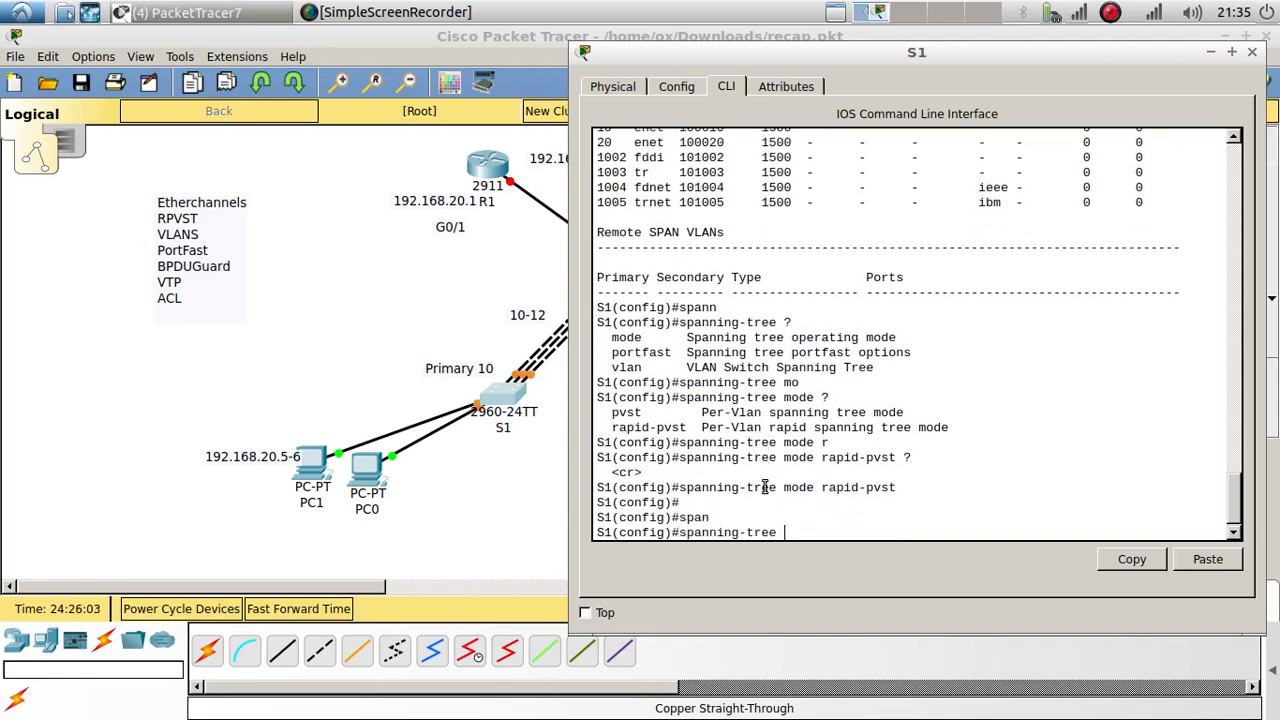
{"action": "type", "text": "?"}
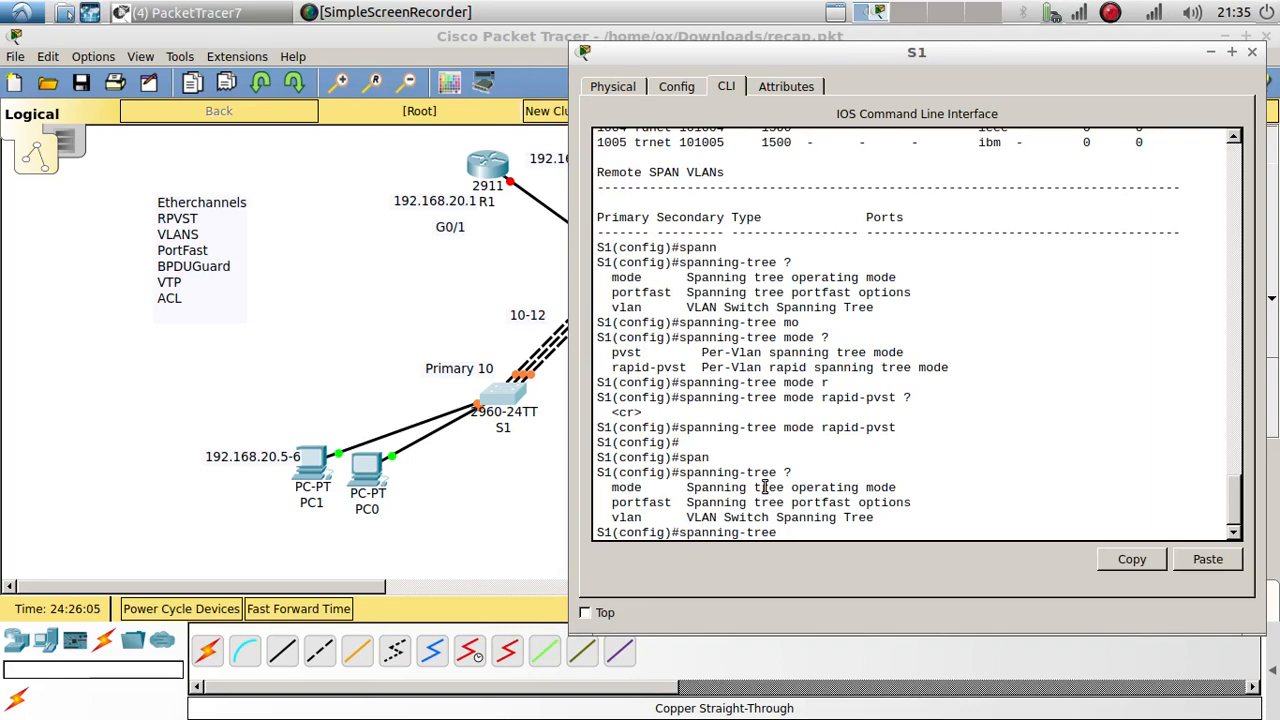
{"action": "type", "text": "v"}
{"action": "key", "text": "Tab"}
{"action": "type", "text": "?"}
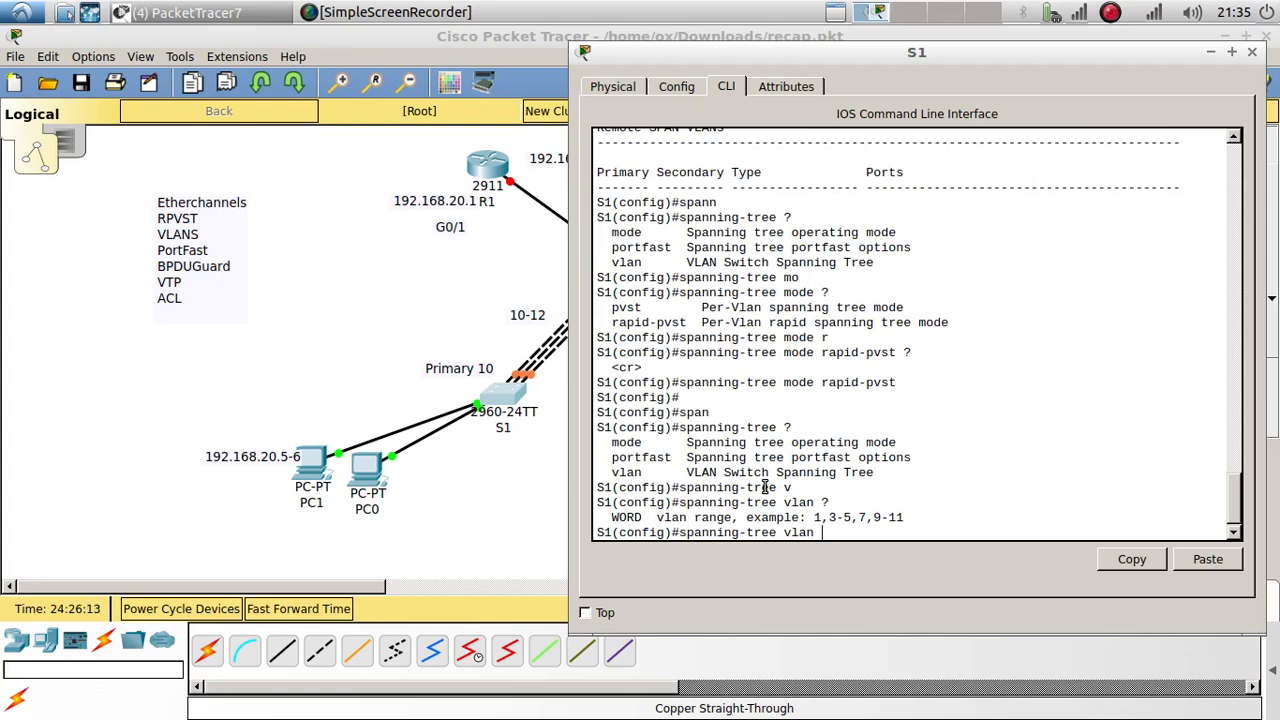
{"action": "left_click_drag", "start_coordinate": [814, 52], "coordinate": [954, 72]}
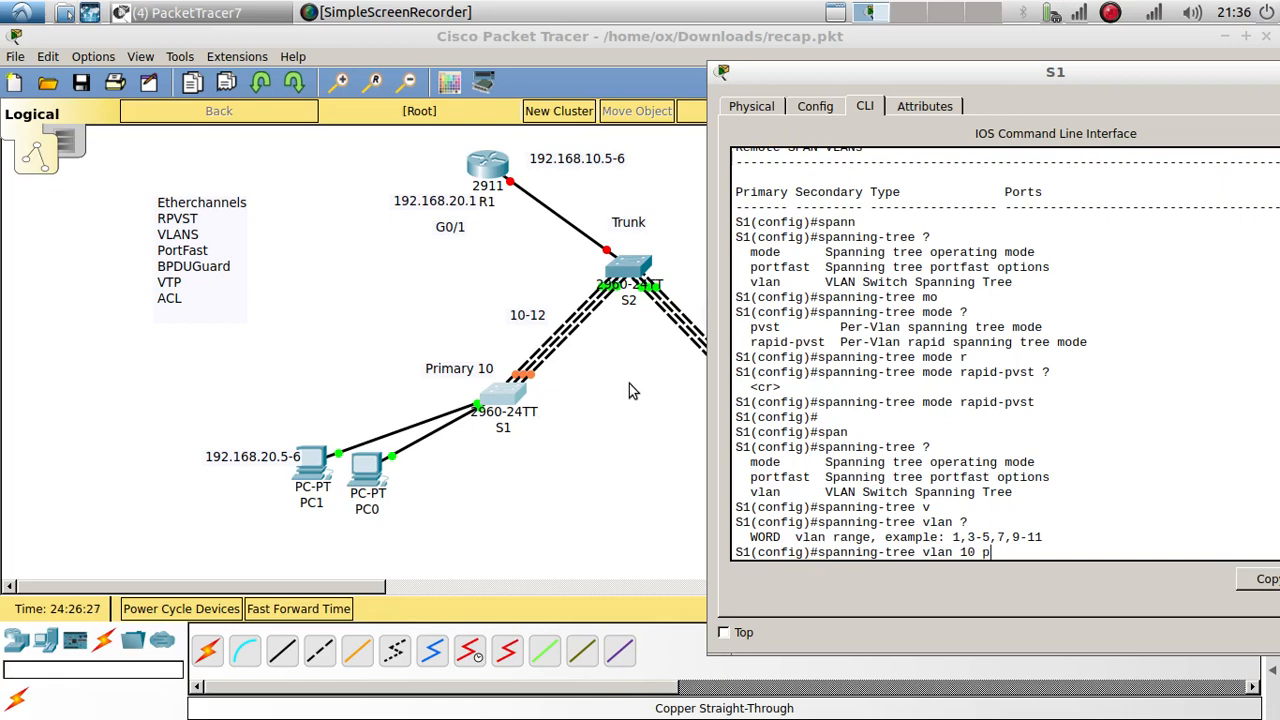
Step: Make S1 the spanning-tree root primary for VLAN 10
{"action": "key", "text": "Tab"}
{"action": "type", "text": "p"}
{"action": "key", "text": "Tab"}
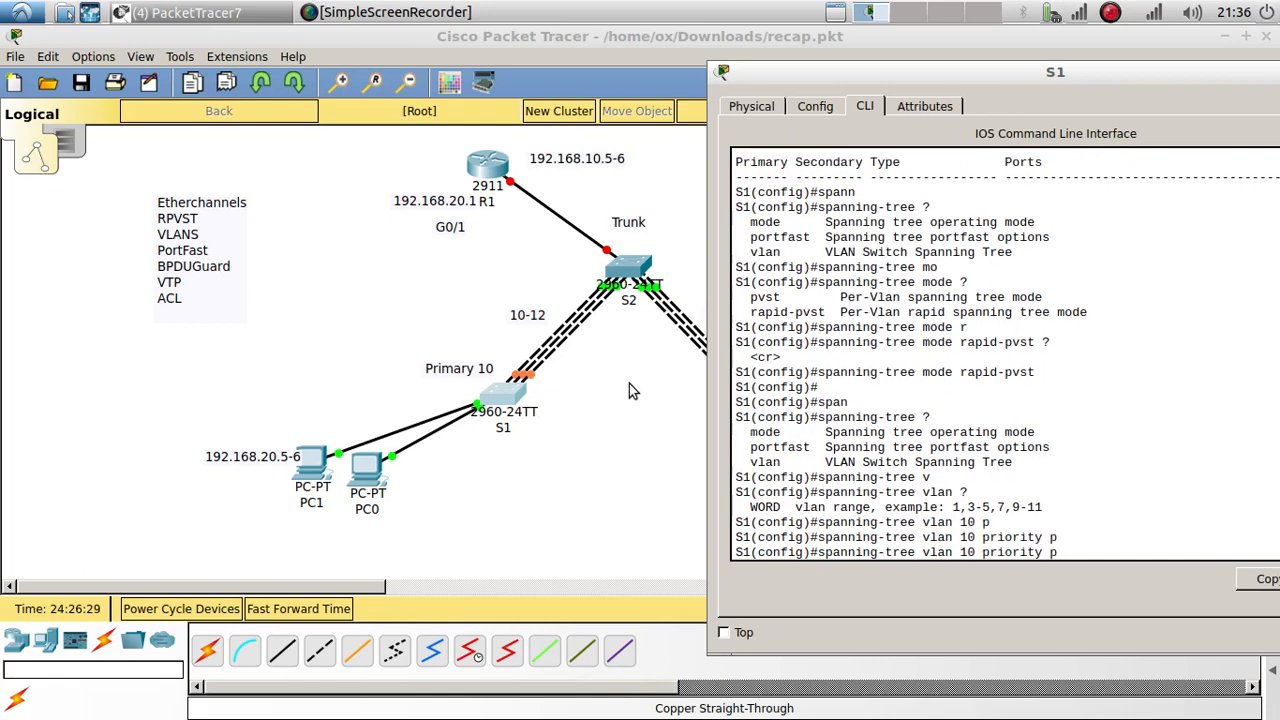
{"action": "key", "text": "BackSpace"}
{"action": "type", "text": "?"}
{"action": "key", "text": "BackSpace"}
{"action": "key", "text": "BackSpace"}
{"action": "key", "text": "BackSpace"}
{"action": "key", "text": "BackSpace"}
{"action": "key", "text": "BackSpace"}
{"action": "key", "text": "BackSpace"}
{"action": "key", "text": "BackSpace"}
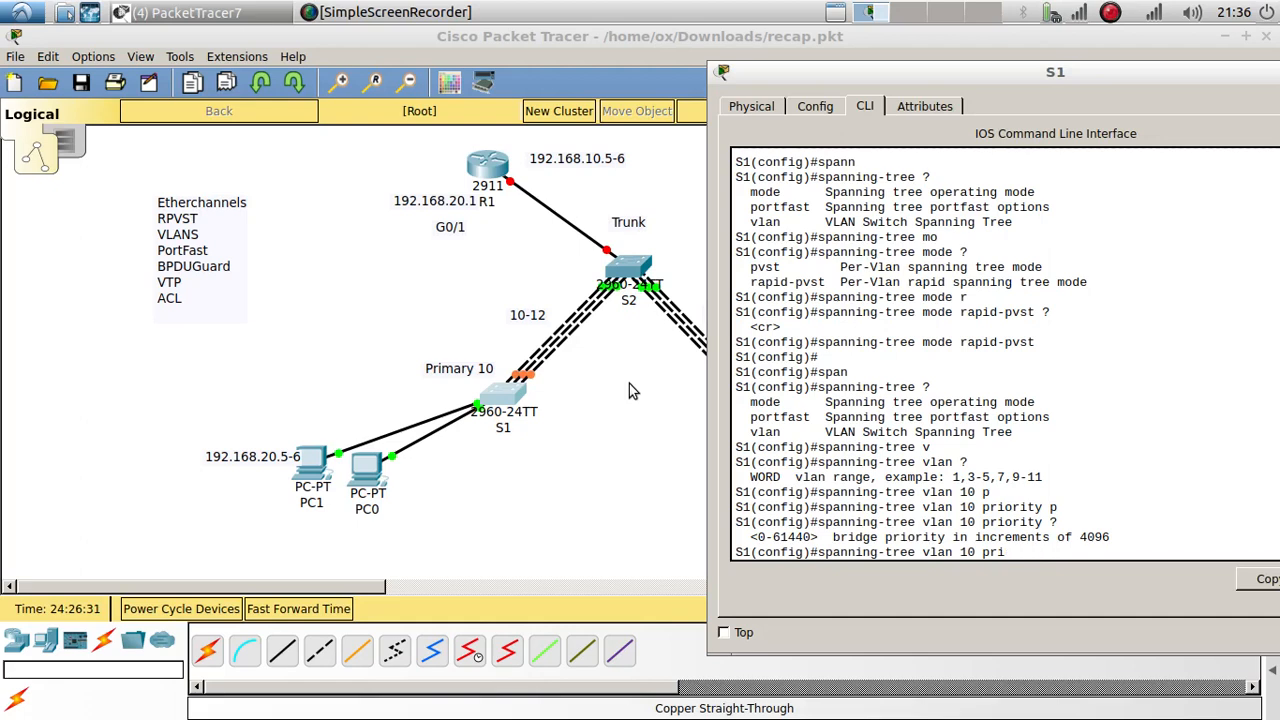
{"action": "type", "text": "?"}
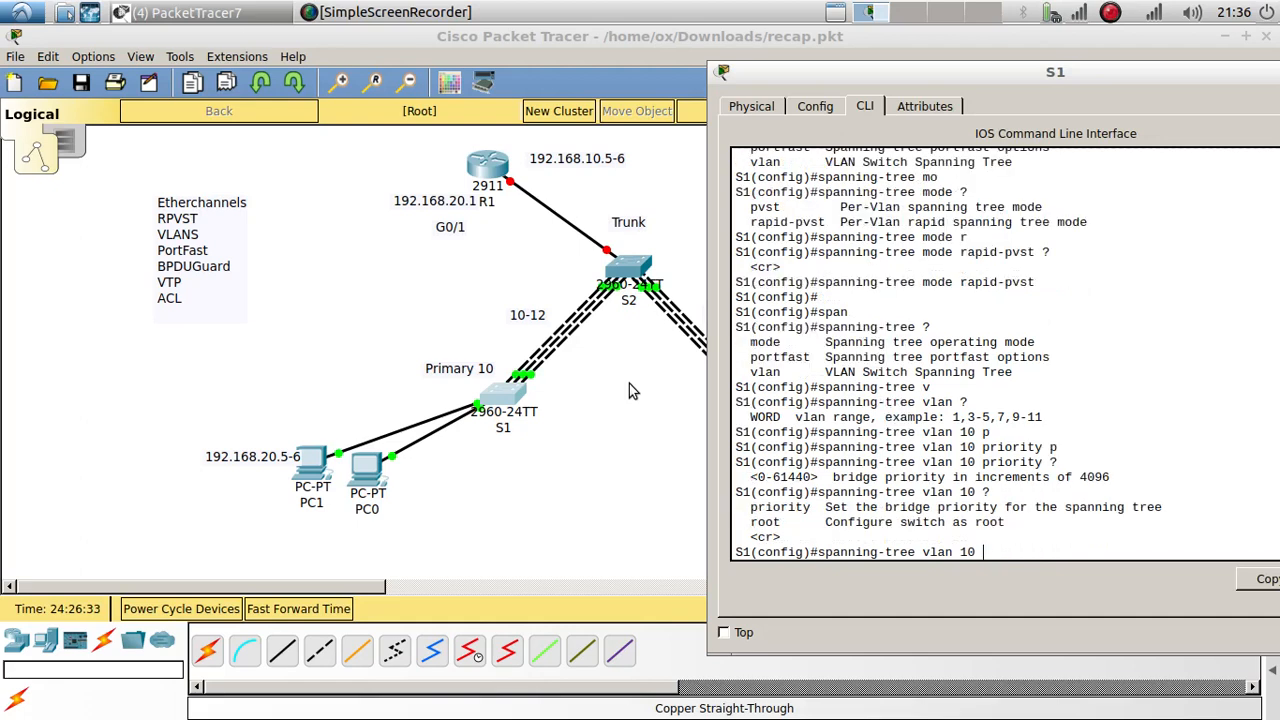
{"action": "type", "text": "roo"}
{"action": "key", "text": "Tab"}
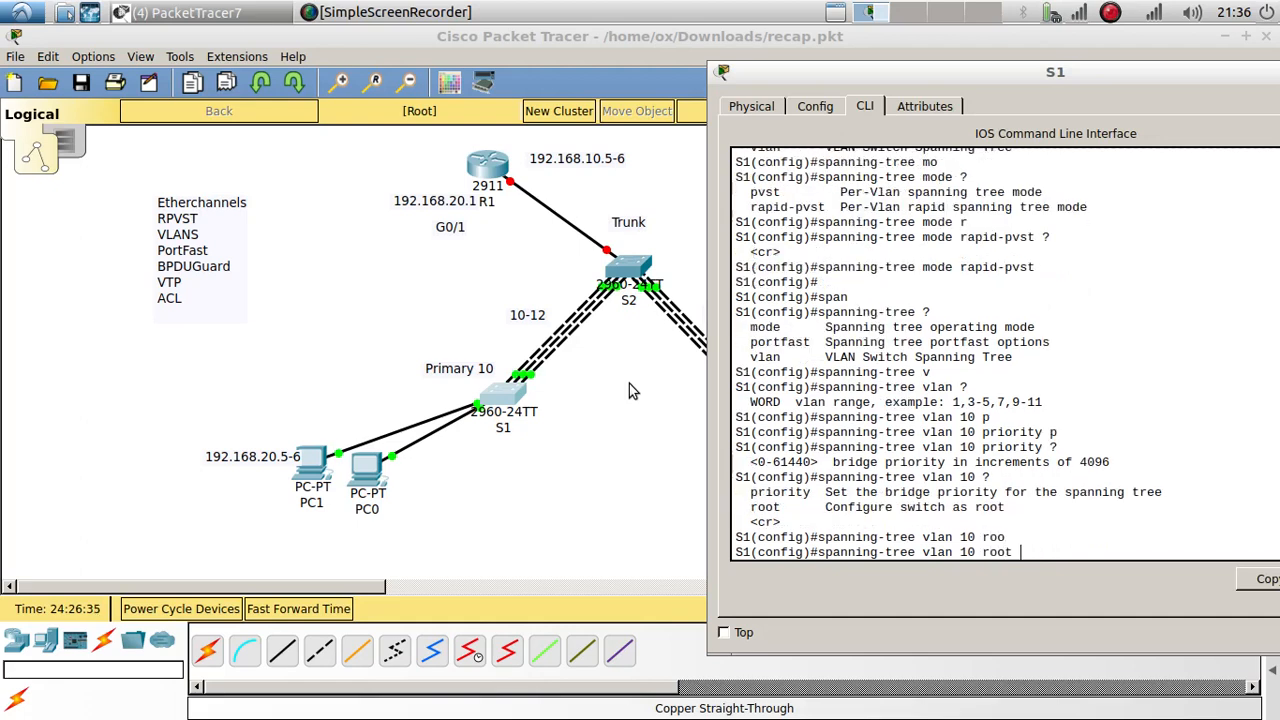
{"action": "type", "text": "?"}
{"action": "type", "text": "p"}
{"action": "key", "text": "Tab"}
{"action": "key", "text": "Tab"}
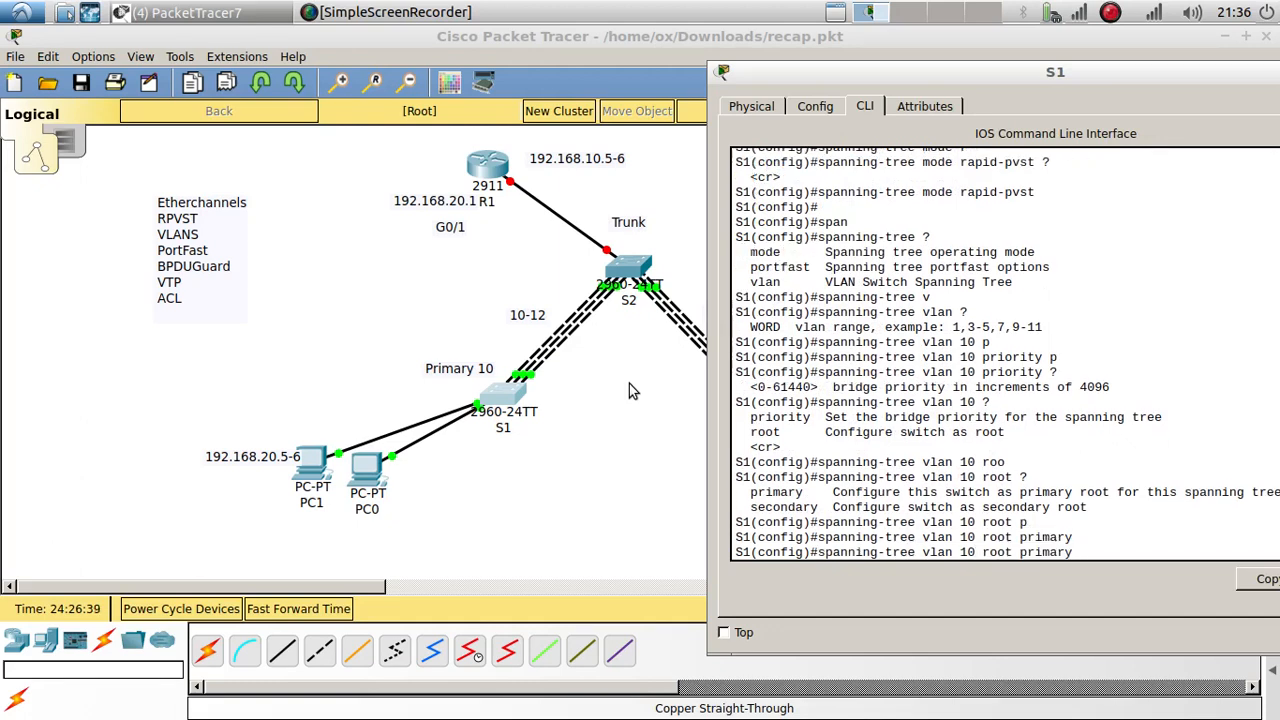
Step: Make S1 the spanning-tree root secondary for VLAN 20
{"action": "key", "text": "BackSpace"}
{"action": "type", "text": "2"}
{"action": "type", "text": "se"}
{"action": "key", "text": "Tab"}
{"action": "key", "text": "Return"}
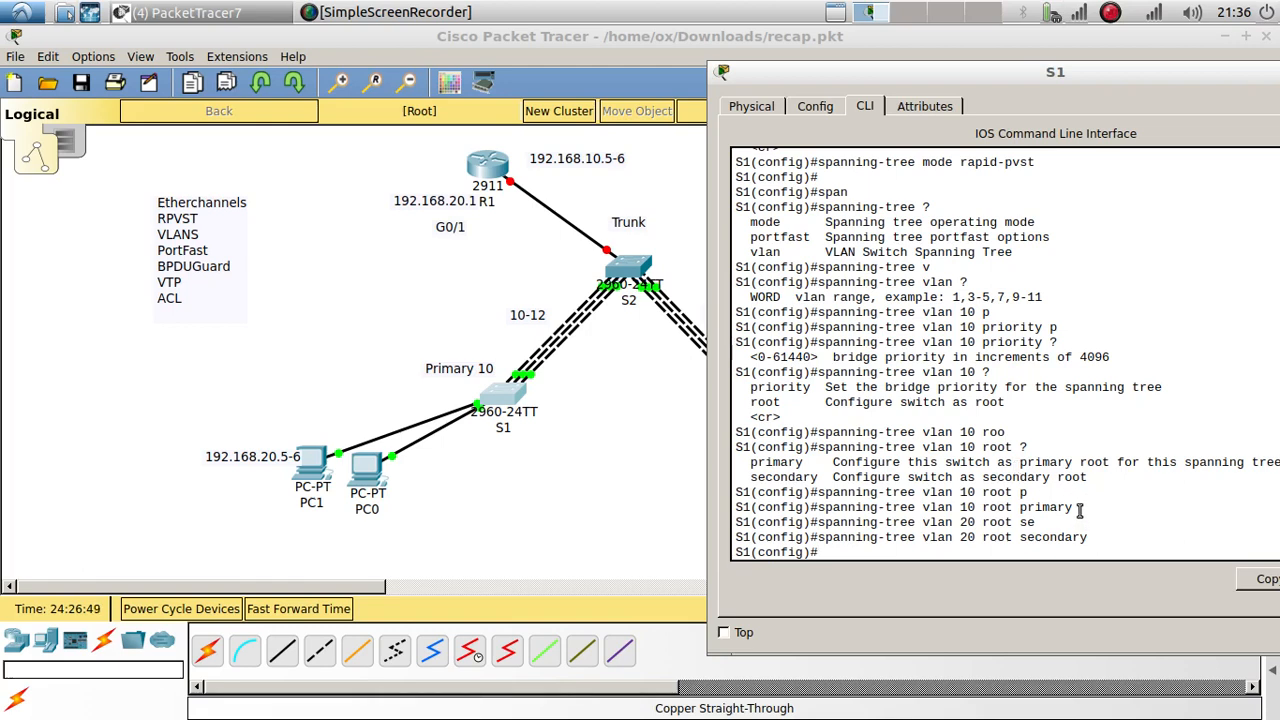
{"action": "left_click_drag", "start_coordinate": [1080, 508], "coordinate": [818, 508]}
{"action": "key", "text": "ctrl+c"}
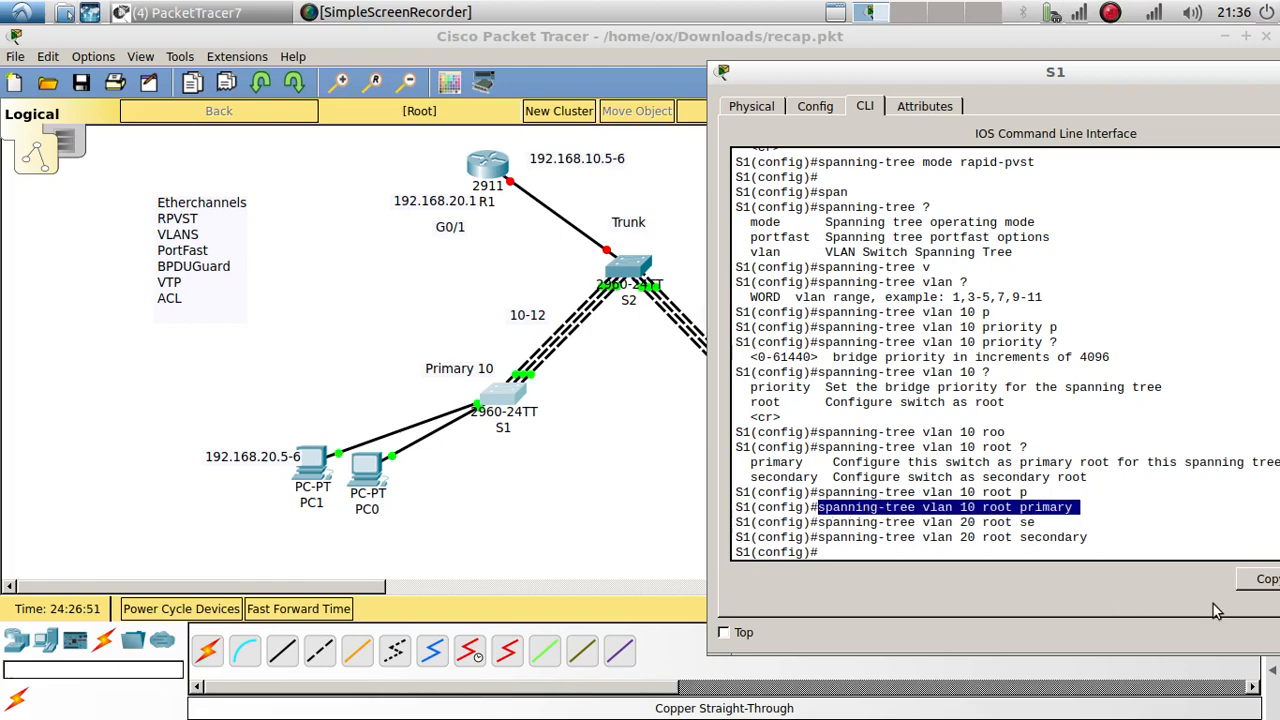
Step: On S2's CLI, finish the paged output and exit to global configuration mode
{"action": "left_click", "coordinate": [640, 263]}
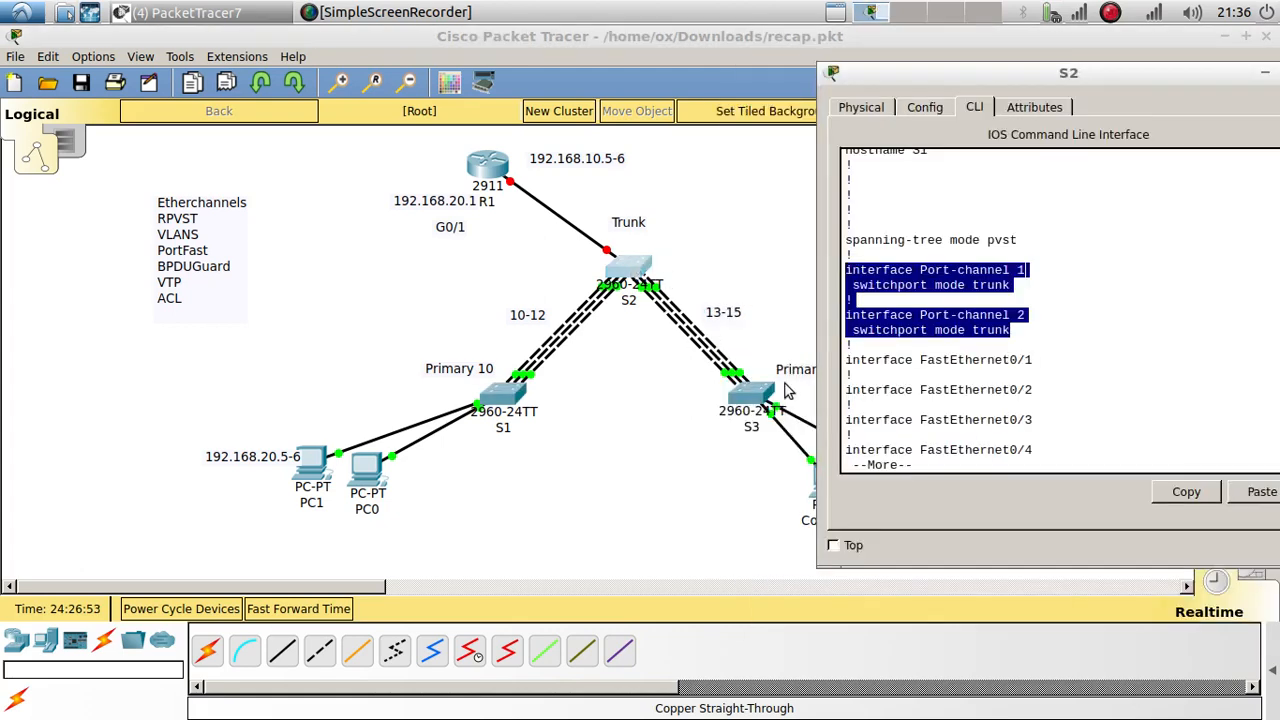
{"action": "left_click", "coordinate": [903, 463]}
{"action": "key", "text": "space"}
{"action": "key", "text": "space"}
{"action": "key", "text": "space"}
{"action": "key", "text": "space"}
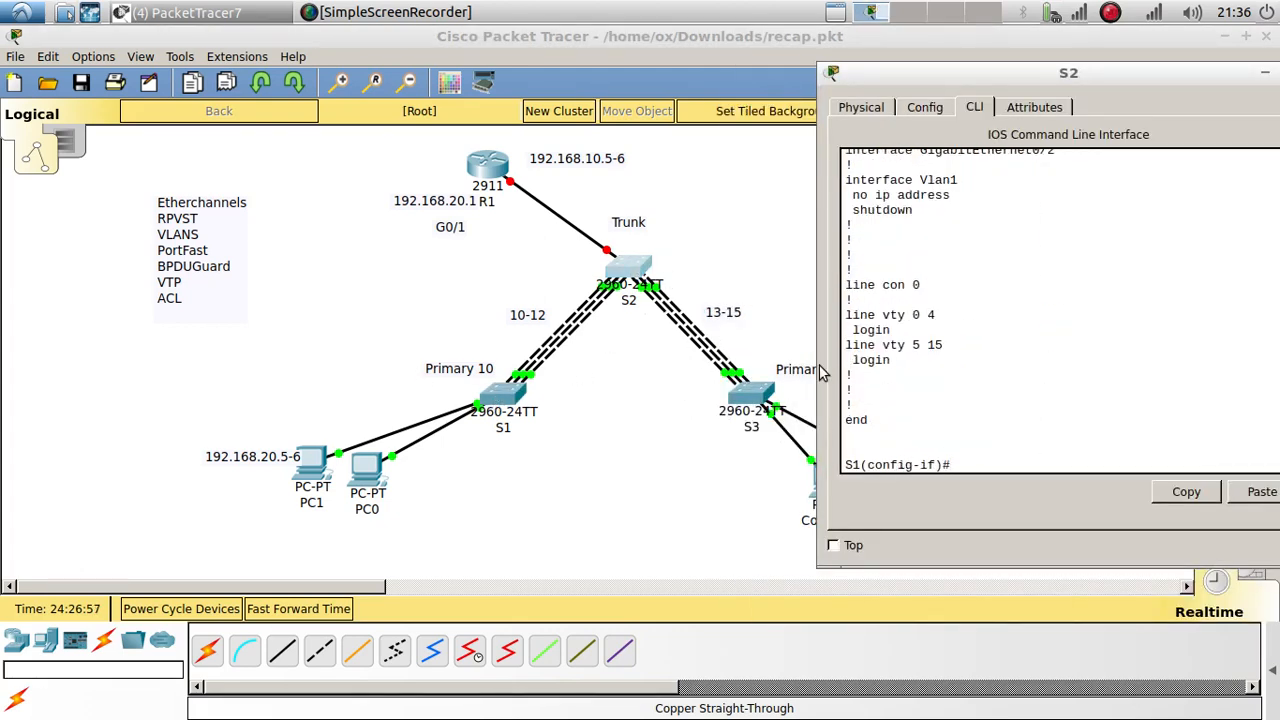
{"action": "type", "text": "exit"}
{"action": "key", "text": "Return"}
{"action": "key", "text": "Return"}
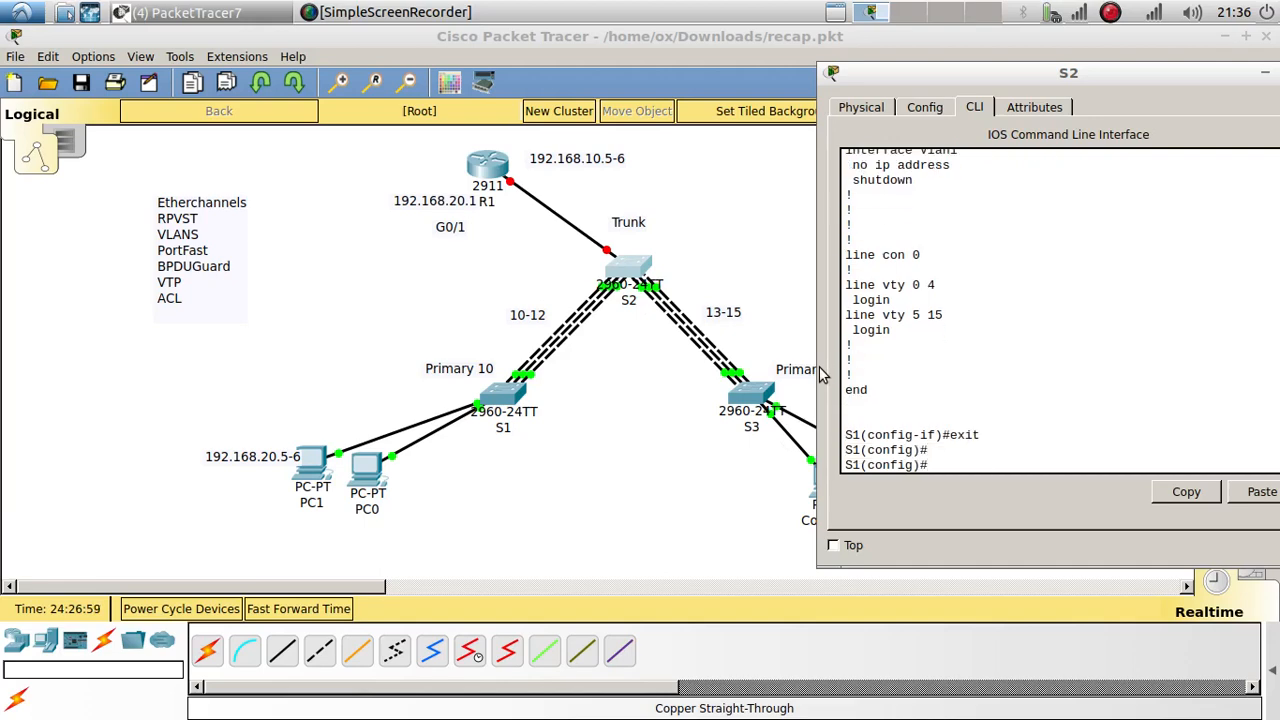
Step: Apply 'spanning-tree mode rapid-pvst' on S2
{"action": "type", "text": "s"}
{"action": "type", "text": "pqn"}
{"action": "key", "text": "BackSpace"}
{"action": "key", "text": "BackSpace"}
{"action": "key", "text": "Tab"}
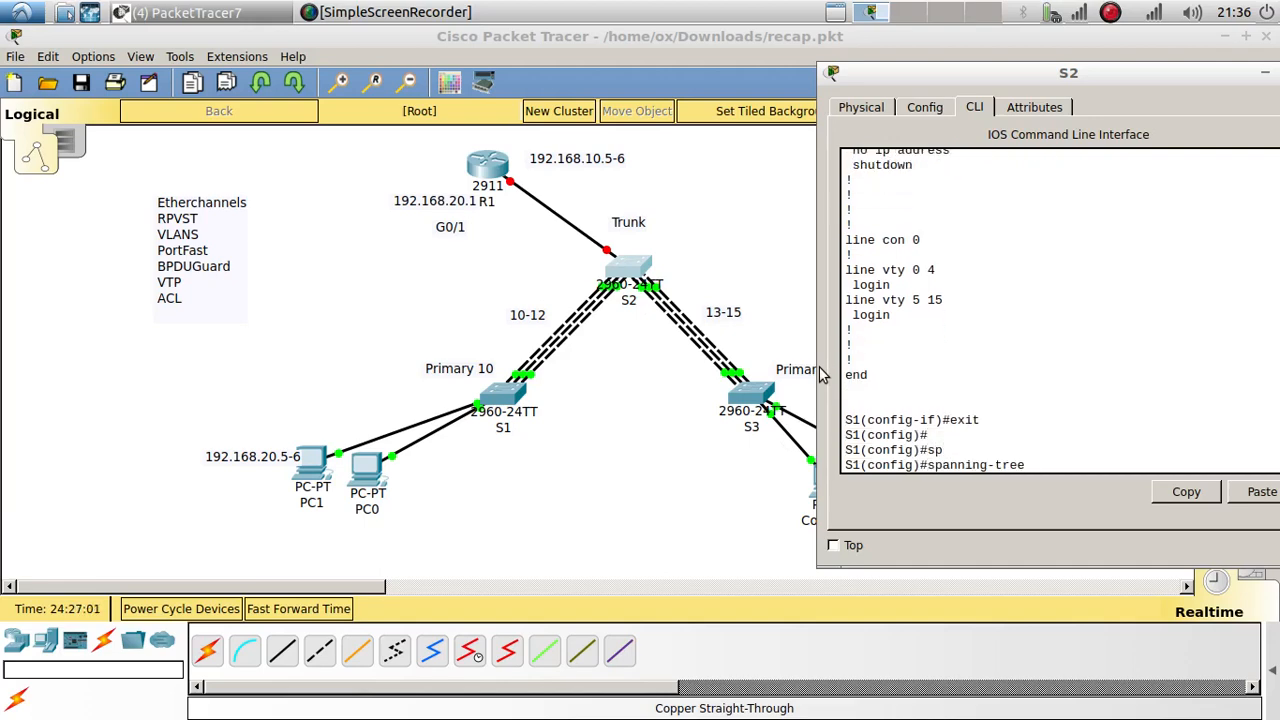
{"action": "type", "text": "m"}
{"action": "key", "text": "Tab"}
{"action": "type", "text": "r"}
{"action": "key", "text": "Tab"}
{"action": "key", "text": "Return"}
{"action": "key", "text": "Return"}
{"action": "key", "text": "Return"}
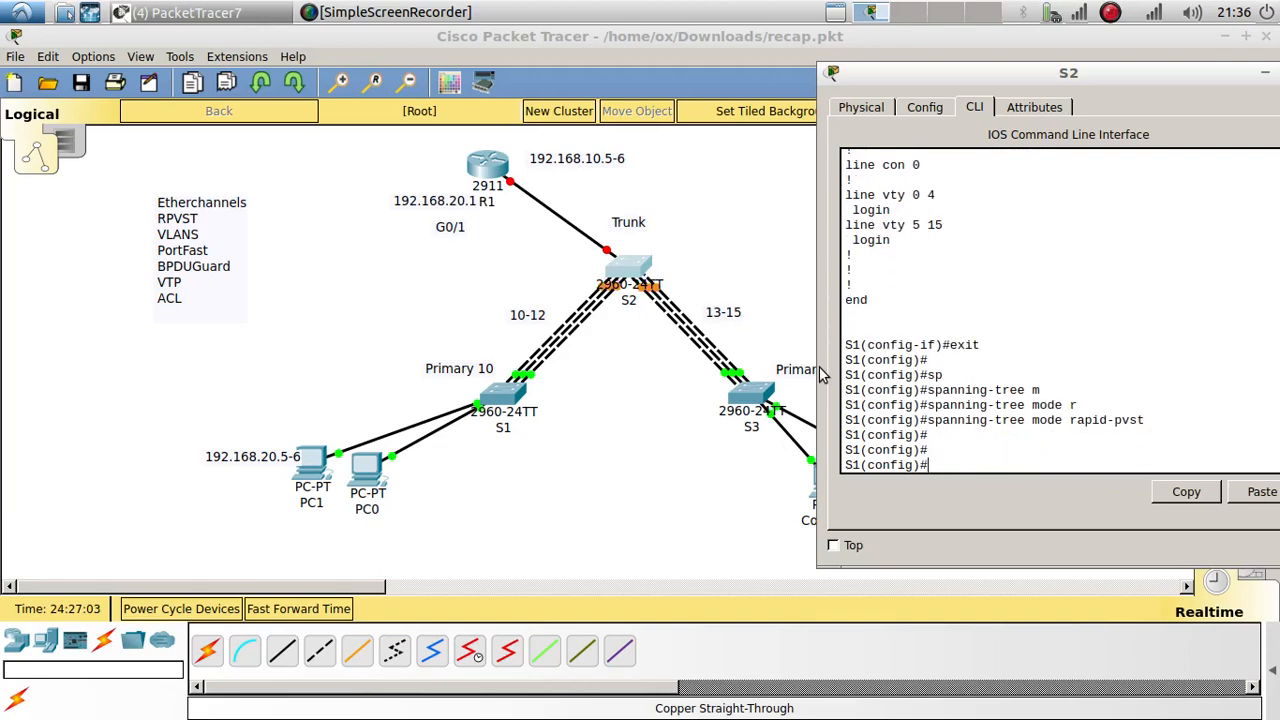
Step: On S3, leave interface-range mode and set spanning-tree mode rapid-pvst
{"action": "left_click", "coordinate": [730, 395]}
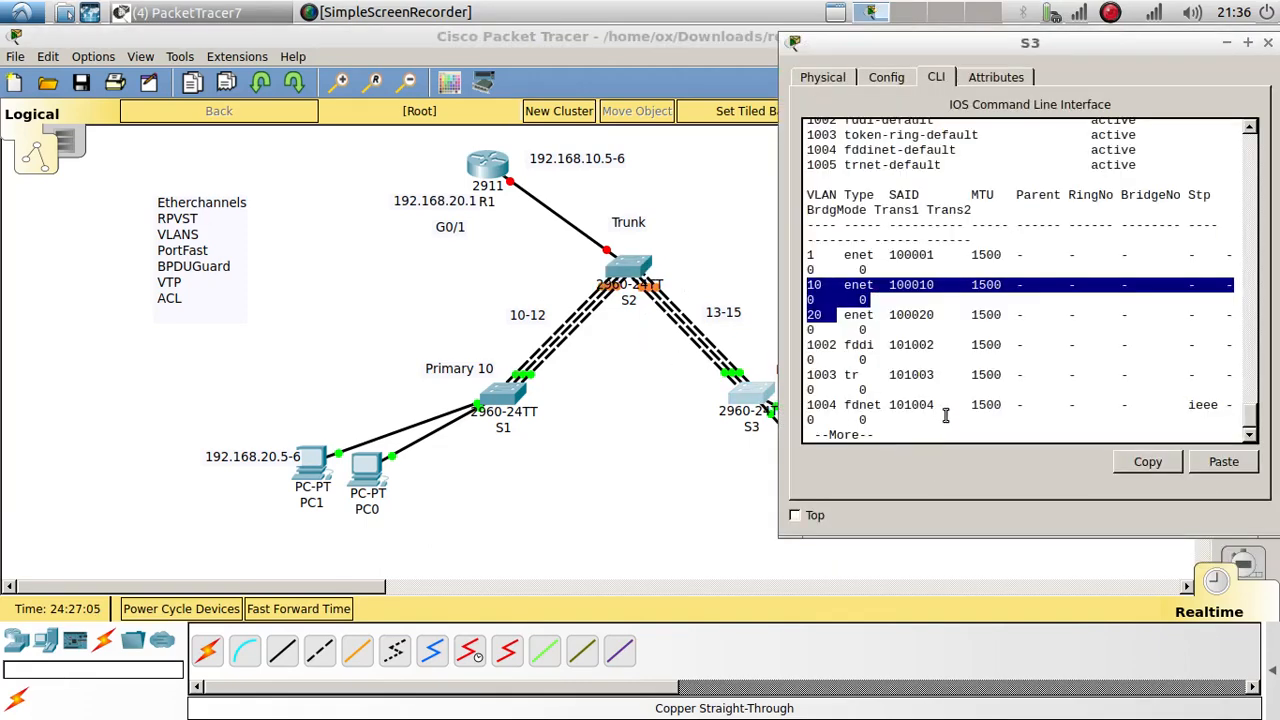
{"action": "key", "text": "space"}
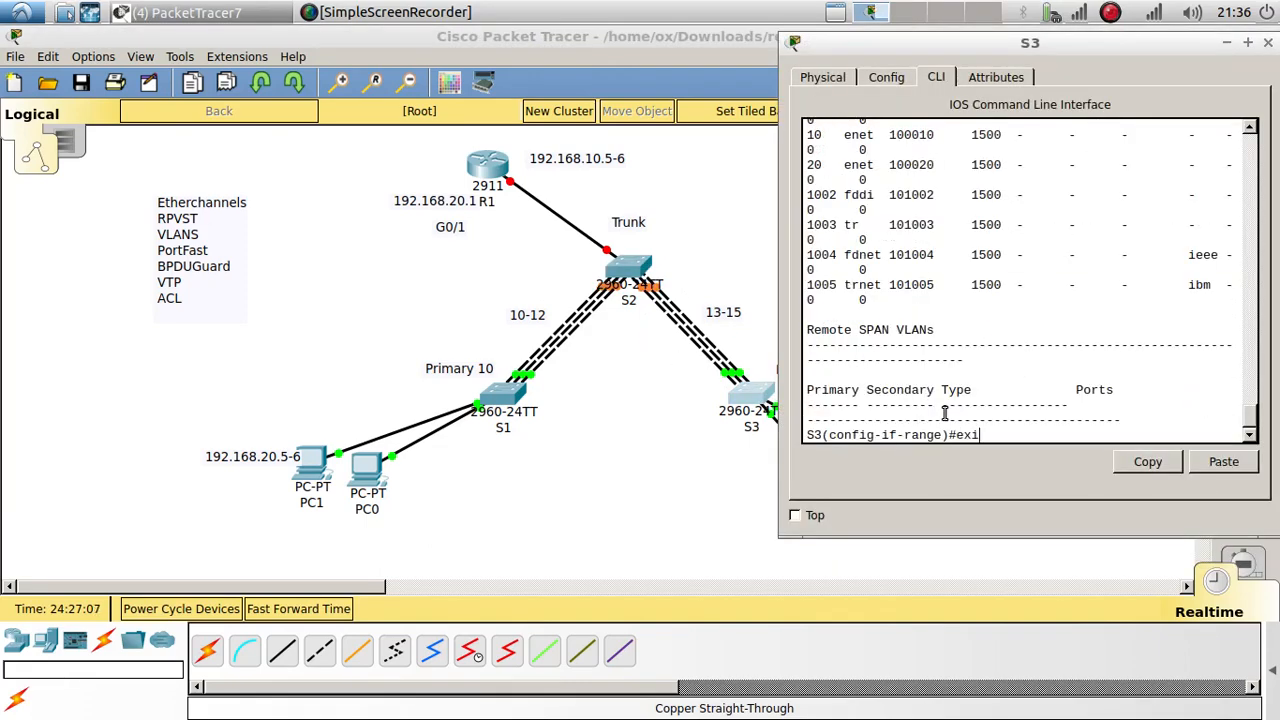
{"action": "type", "text": "exi"}
{"action": "key", "text": "Return"}
{"action": "key", "text": "Return"}
{"action": "key", "text": "Return"}
{"action": "type", "text": "span"}
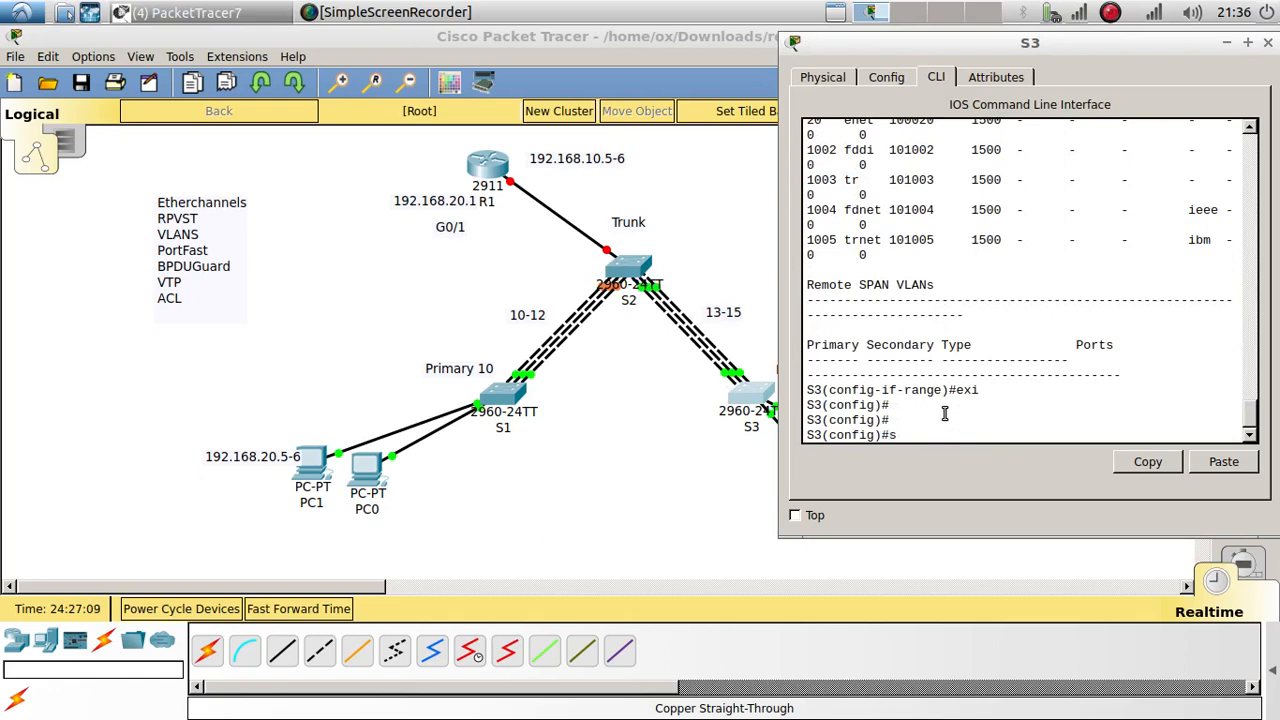
{"action": "key", "text": "Tab"}
{"action": "type", "text": "mo"}
{"action": "key", "text": "Tab"}
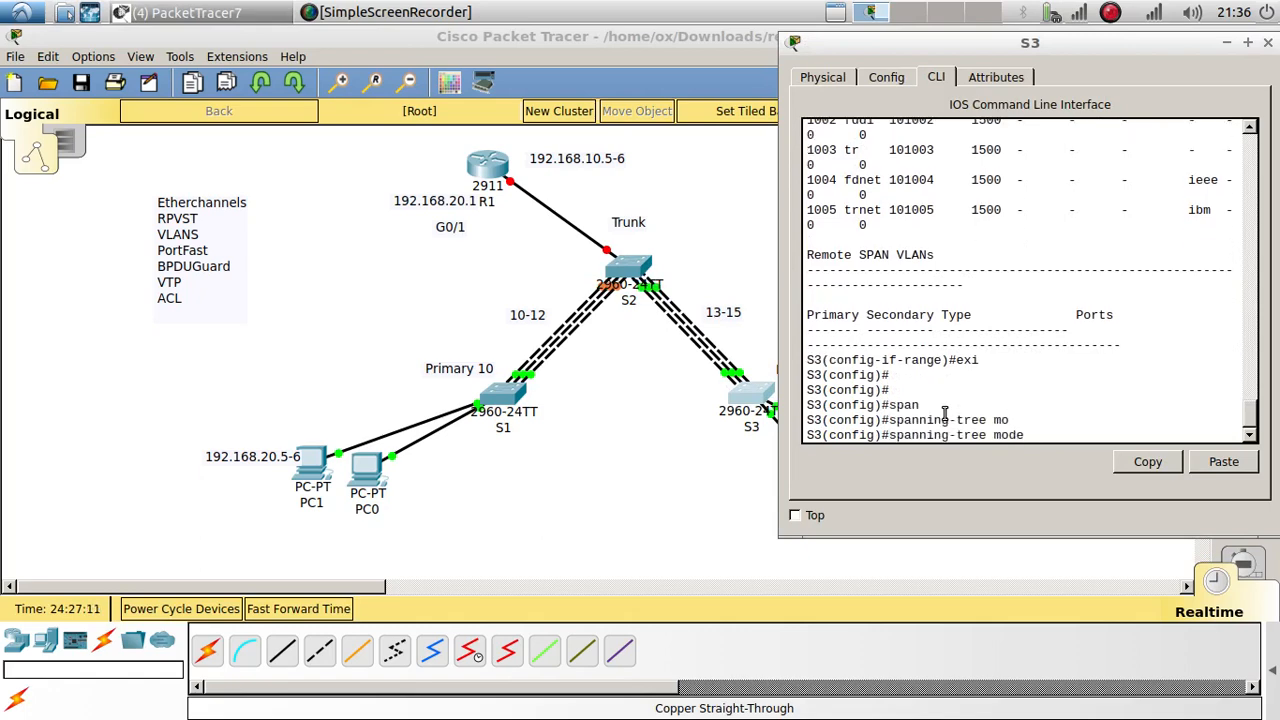
{"action": "type", "text": "r"}
{"action": "key", "text": "Tab"}
{"action": "key", "text": "Return"}
{"action": "key", "text": "Return"}
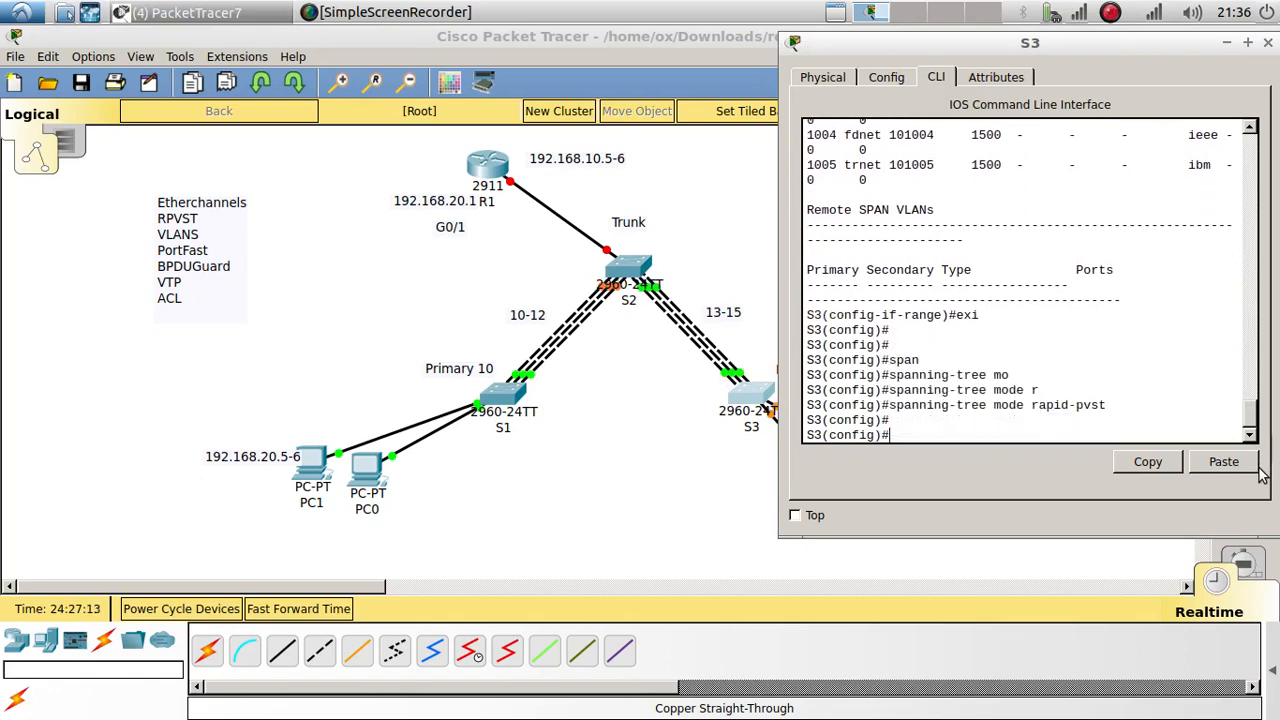
Step: Make S3 the spanning-tree root primary for VLAN 20
{"action": "left_click", "coordinate": [1233, 470]}
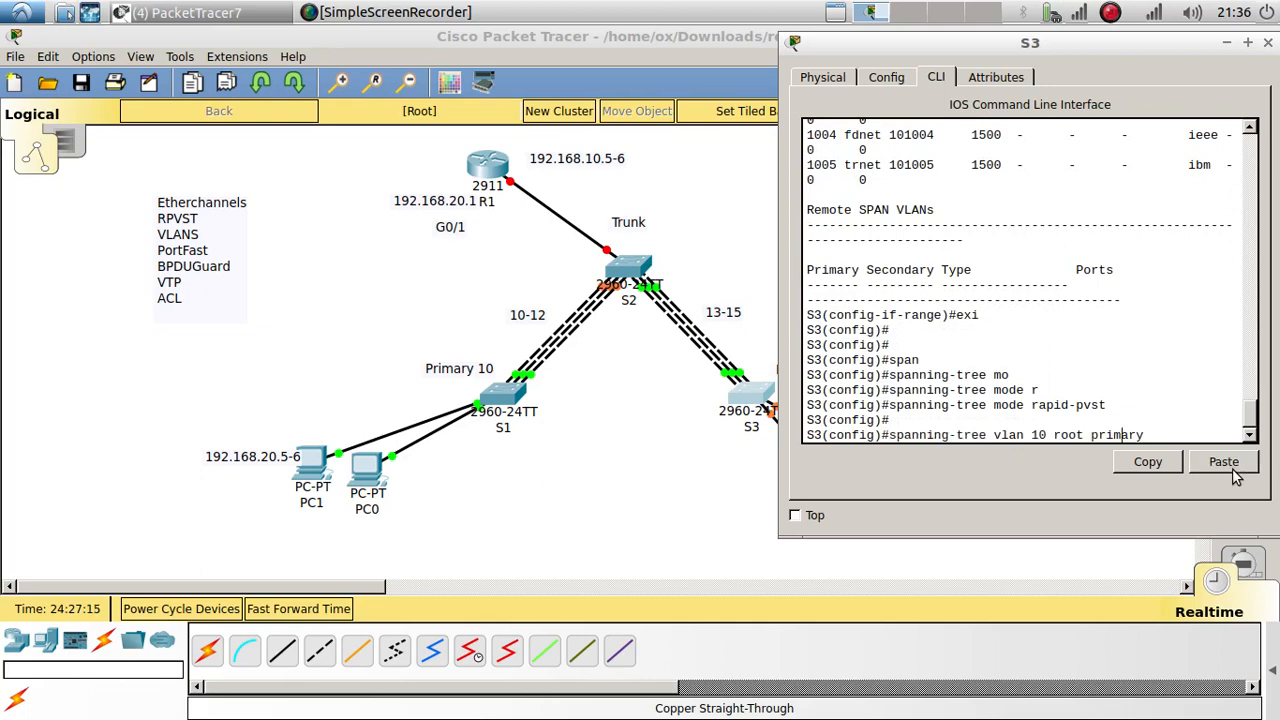
{"action": "key", "text": "Left"}
{"action": "key", "text": "Left"}
{"action": "key", "text": "Left"}
{"action": "key", "text": "Left"}
{"action": "key", "text": "Left"}
{"action": "key", "text": "Left"}
{"action": "key", "text": "Left"}
{"action": "key", "text": "Left"}
{"action": "key", "text": "Left"}
{"action": "key", "text": "Left"}
{"action": "key", "text": "Left"}
{"action": "key", "text": "Left"}
{"action": "key", "text": "Left"}
{"action": "key", "text": "Left"}
{"action": "key", "text": "BackSpace"}
{"action": "key", "text": "BackSpace"}
{"action": "type", "text": "20"}
{"action": "key", "text": "Return"}
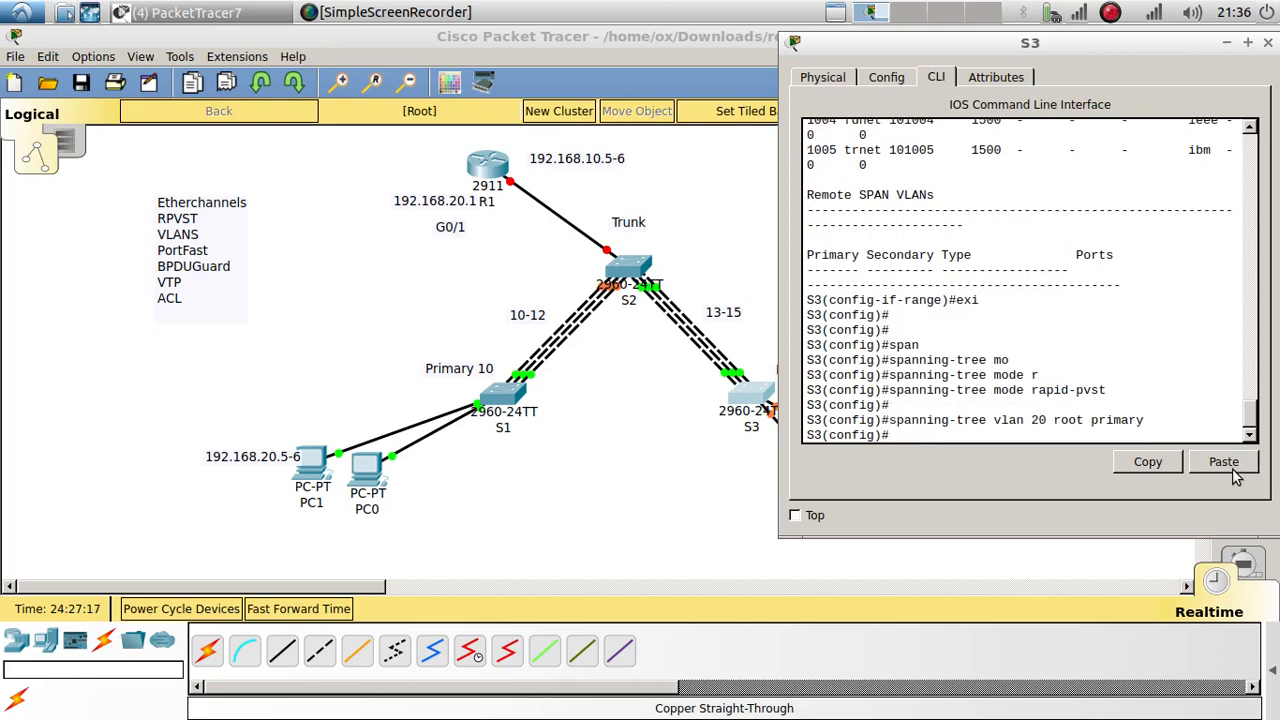
Step: Make S3 the root secondary for VLAN 10 and return to the topology
{"action": "key", "text": "Up"}
{"action": "key", "text": "Left"}
{"action": "key", "text": "Left"}
{"action": "key", "text": "Left"}
{"action": "key", "text": "Left"}
{"action": "key", "text": "Left"}
{"action": "key", "text": "Left"}
{"action": "key", "text": "Left"}
{"action": "key", "text": "Left"}
{"action": "key", "text": "Left"}
{"action": "key", "text": "Left"}
{"action": "key", "text": "Left"}
{"action": "key", "text": "Left"}
{"action": "key", "text": "Left"}
{"action": "key", "text": "Left"}
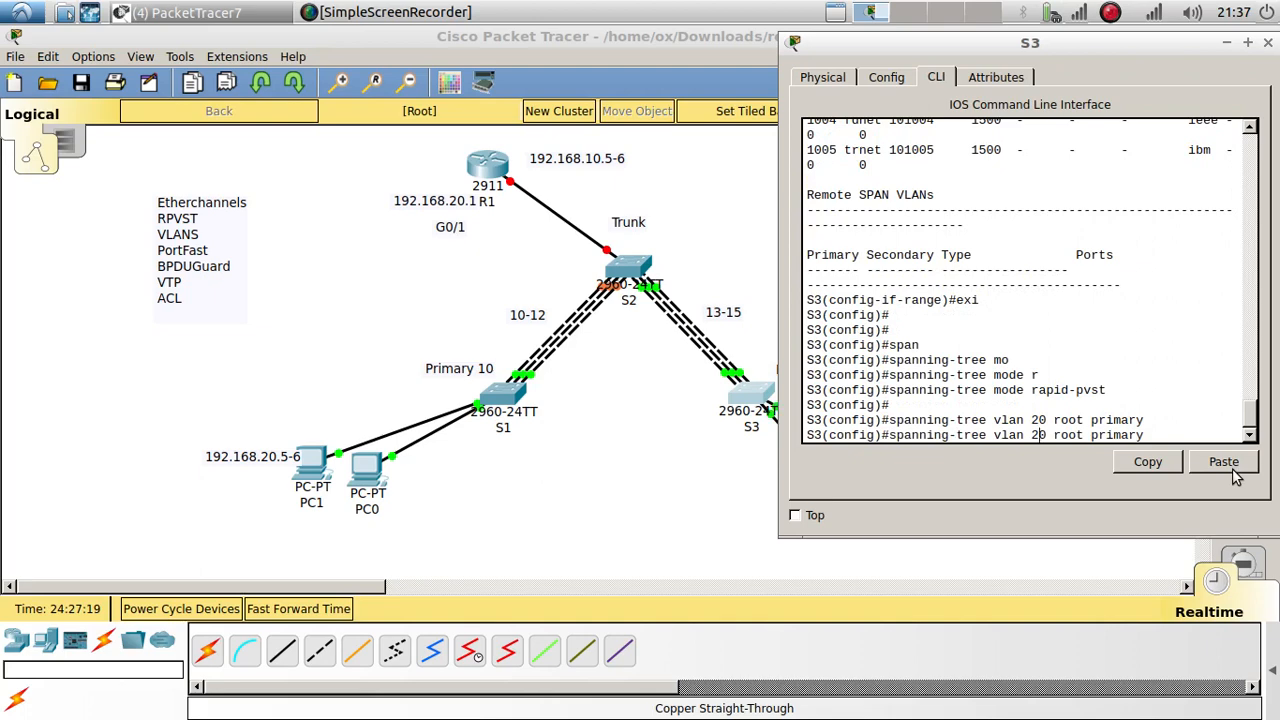
{"action": "key", "text": "BackSpace"}
{"action": "key", "text": "BackSpace"}
{"action": "type", "text": "10"}
{"action": "key", "text": "BackSpace"}
{"action": "key", "text": "BackSpace"}
{"action": "key", "text": "BackSpace"}
{"action": "key", "text": "BackSpace"}
{"action": "key", "text": "BackSpace"}
{"action": "key", "text": "BackSpace"}
{"action": "key", "text": "BackSpace"}
{"action": "type", "text": "se"}
{"action": "key", "text": "Tab"}
{"action": "key", "text": "Return"}
{"action": "key", "text": "Return"}
{"action": "key", "text": "Return"}
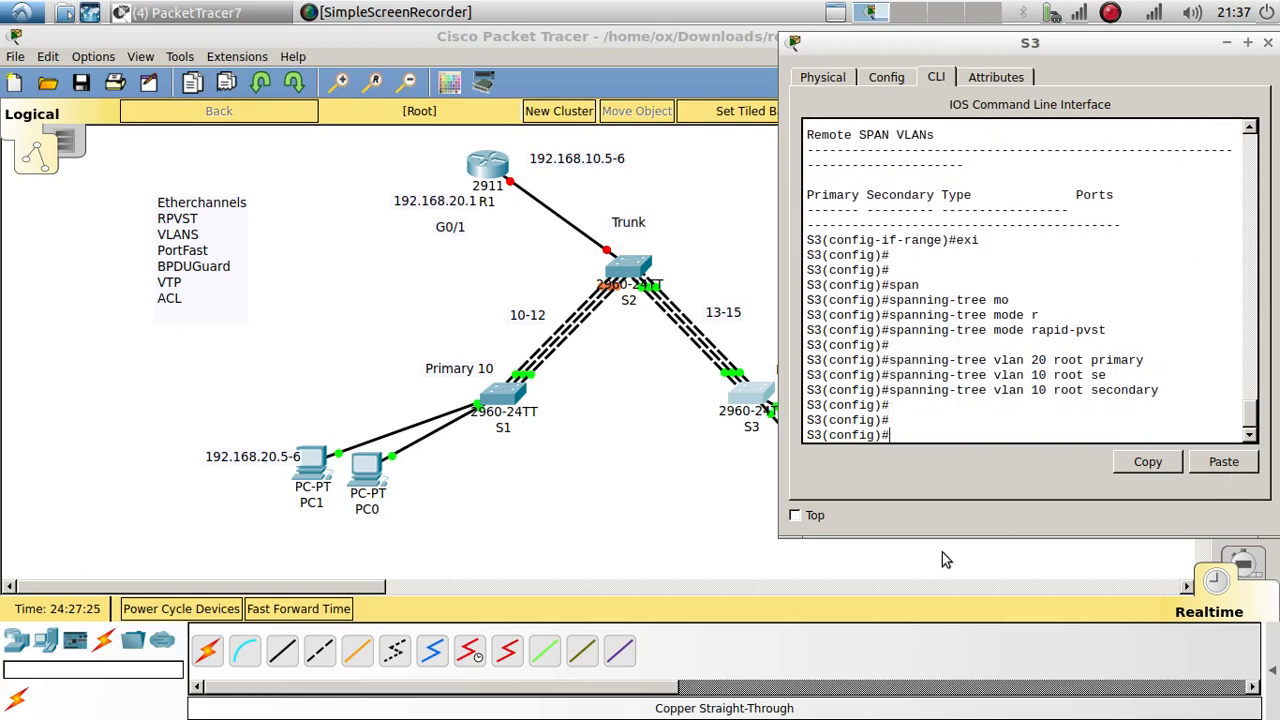
{"action": "left_click", "coordinate": [715, 482]}
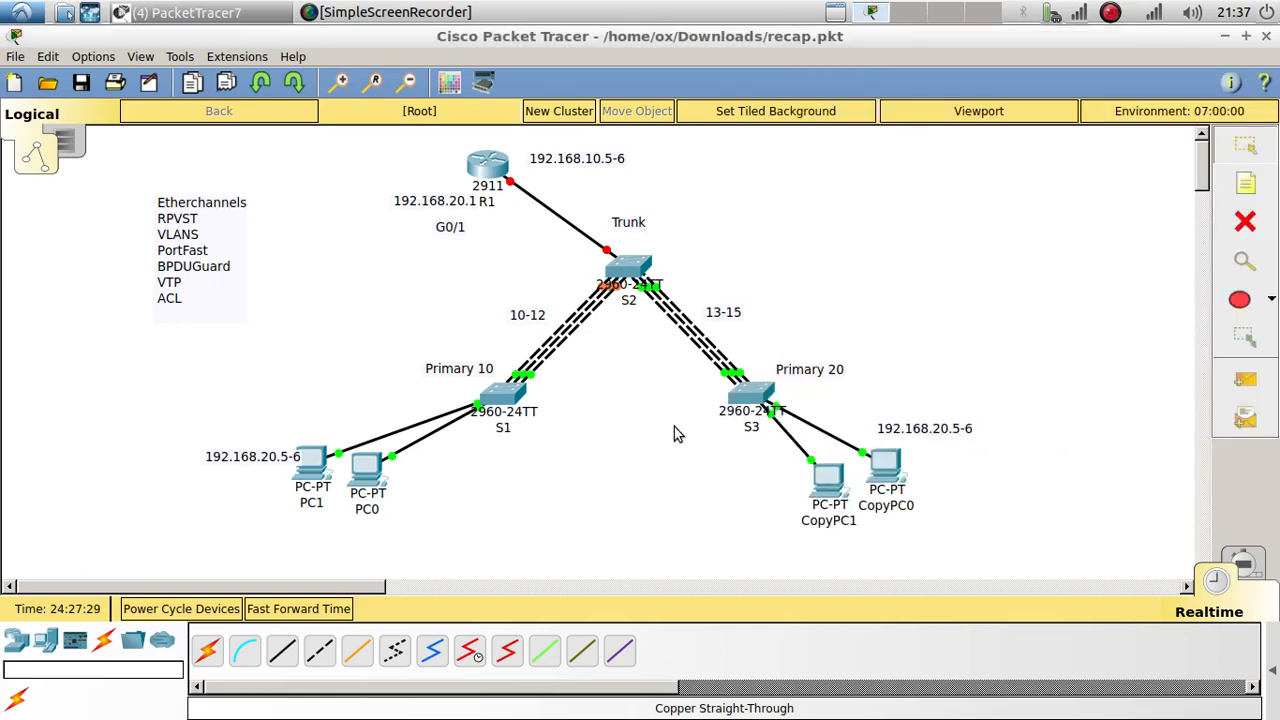
Step: Fast-forward the simulation time and run 'no spanning-tree vlan 10 root secondary' on S3
{"action": "left_click", "coordinate": [340, 610]}
{"action": "left_click", "coordinate": [760, 398]}
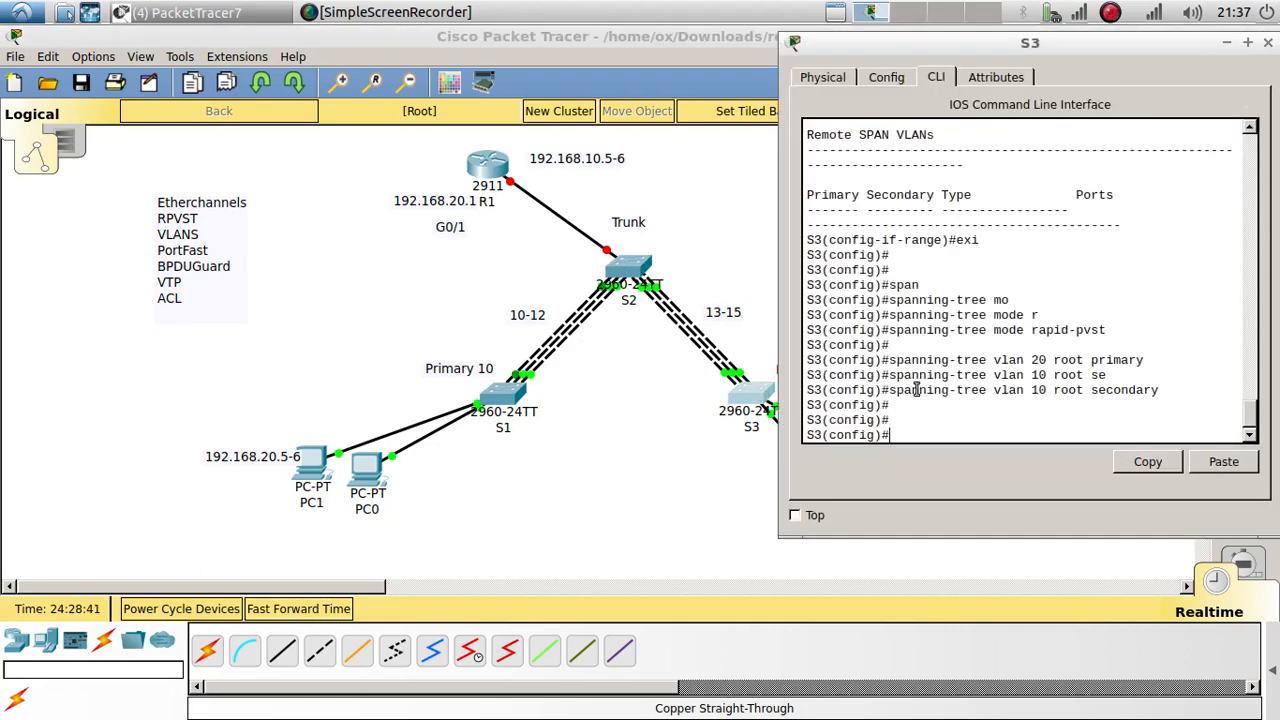
{"action": "key", "text": "Up"}
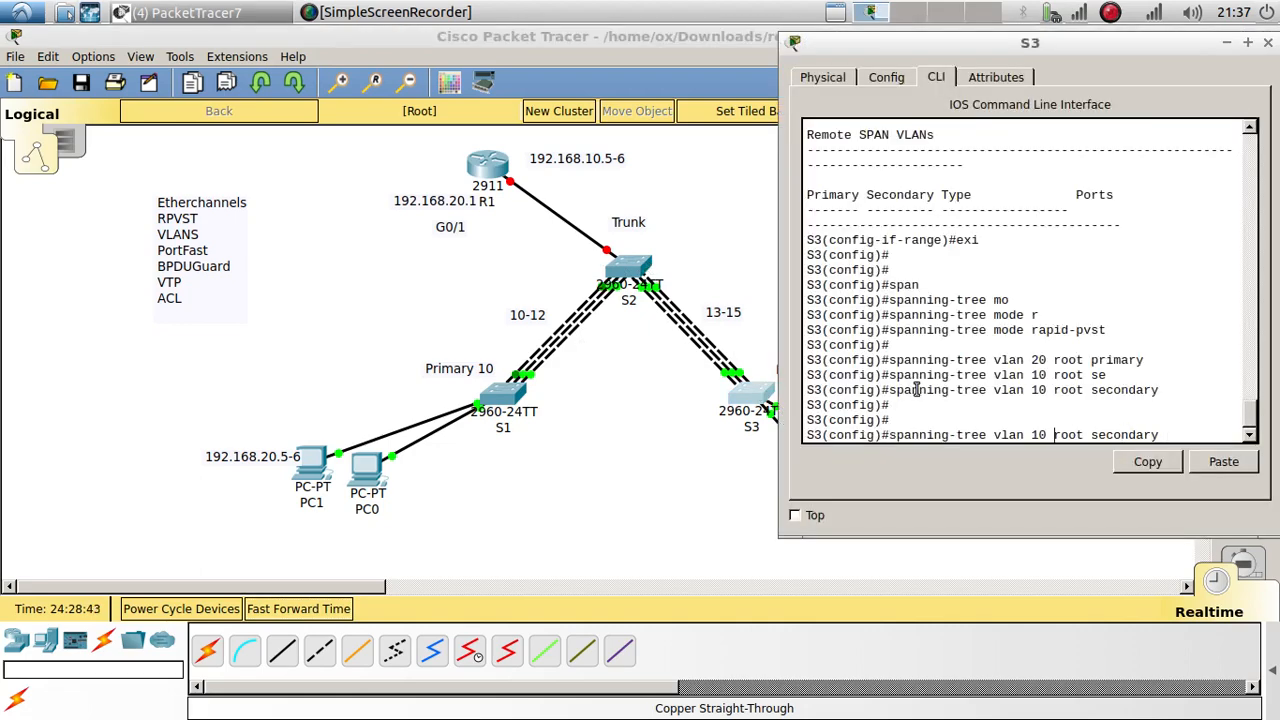
{"action": "key", "text": "Left"}
{"action": "key", "text": "Left"}
{"action": "key", "text": "Left"}
{"action": "key", "text": "Left"}
{"action": "key", "text": "Left"}
{"action": "key", "text": "Left"}
{"action": "key", "text": "Left"}
{"action": "key", "text": "Left"}
{"action": "key", "text": "Left"}
{"action": "key", "text": "Left"}
{"action": "key", "text": "Left"}
{"action": "key", "text": "Left"}
{"action": "key", "text": "Left"}
{"action": "key", "text": "Left"}
{"action": "key", "text": "Left"}
{"action": "key", "text": "ctrl+a"}
{"action": "type", "text": "no"}
{"action": "key", "text": "Return"}
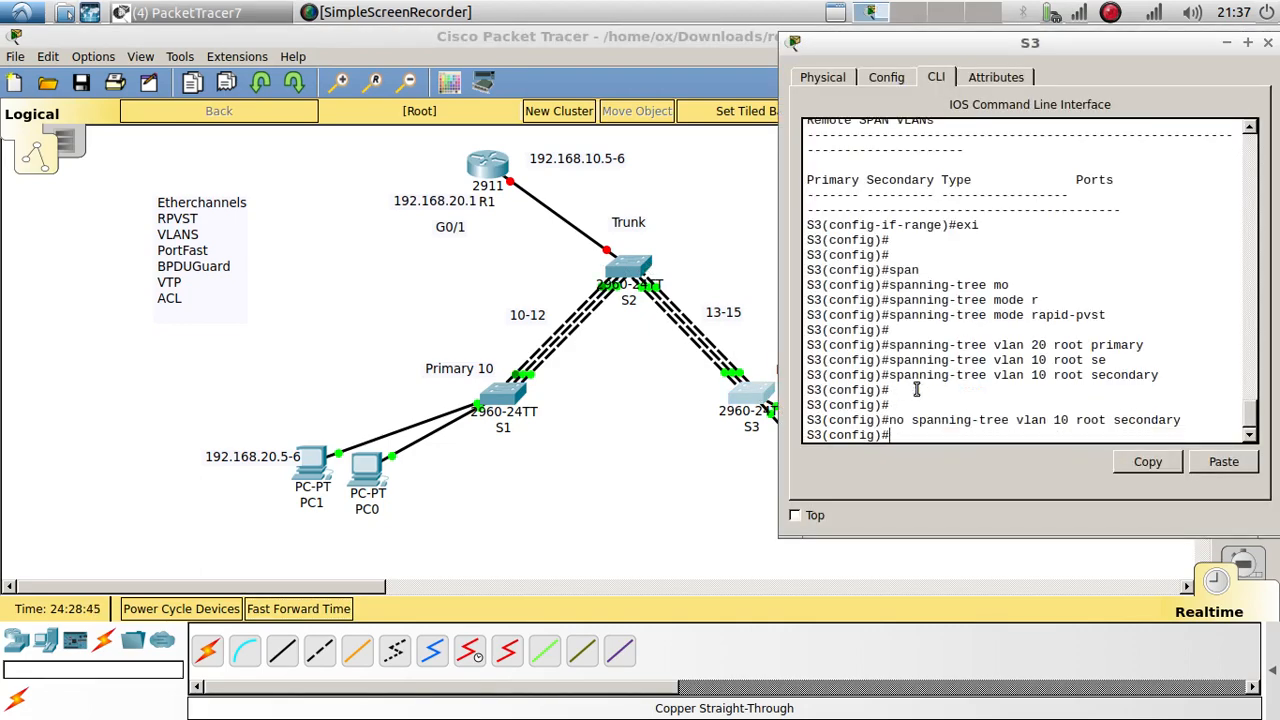
Step: Make S2 root secondary for VLAN 10 with the command copied from S3
{"action": "left_click_drag", "start_coordinate": [1190, 418], "coordinate": [912, 420]}
{"action": "left_click", "coordinate": [1150, 463]}
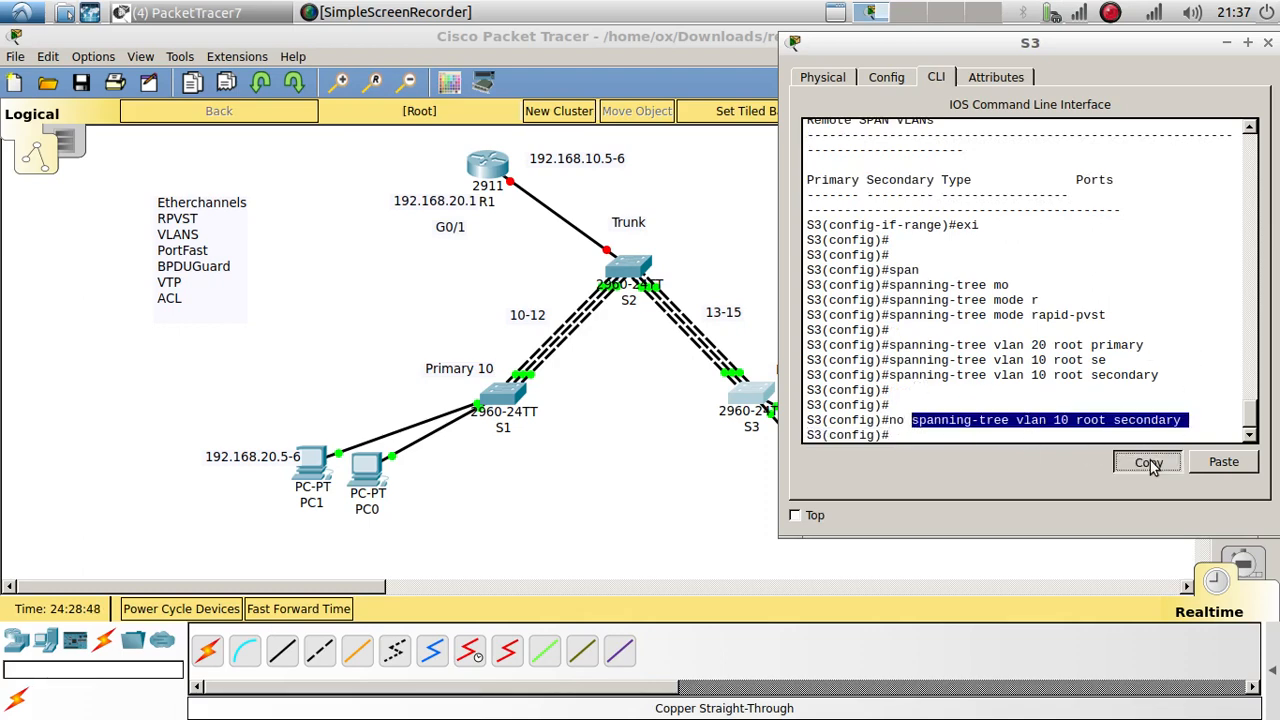
{"action": "left_click", "coordinate": [634, 284]}
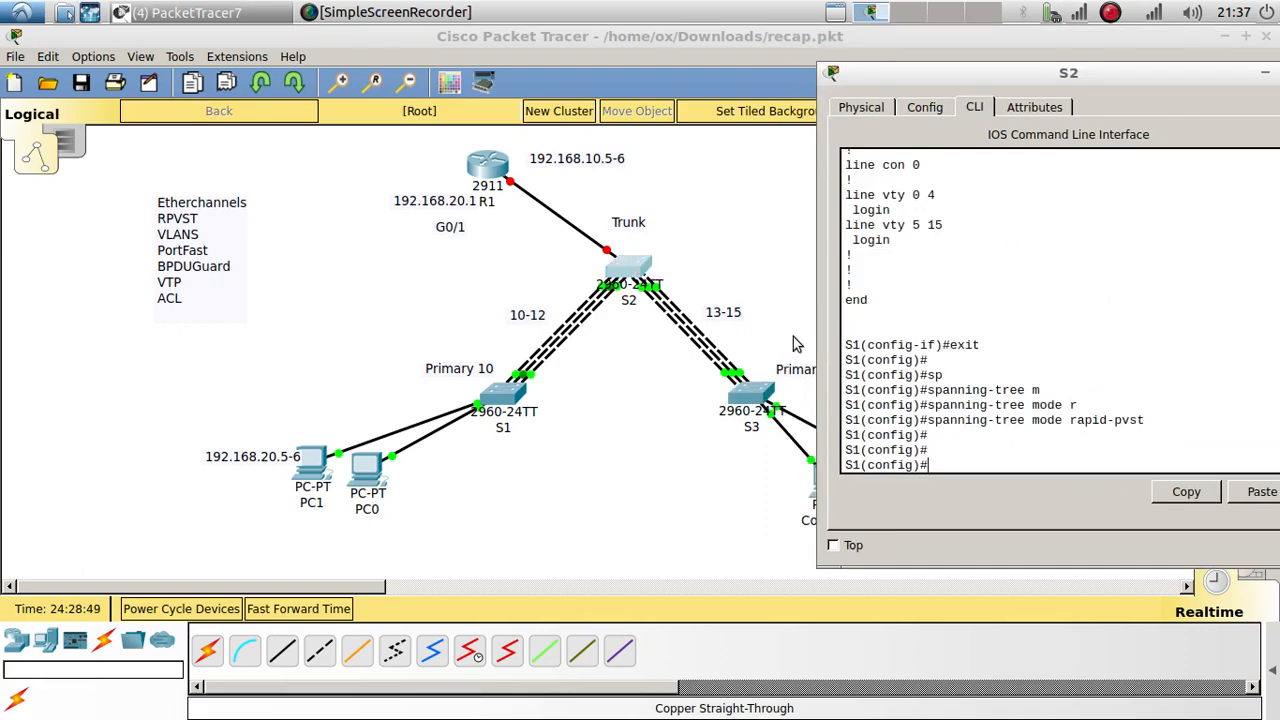
{"action": "left_click", "coordinate": [1250, 491]}
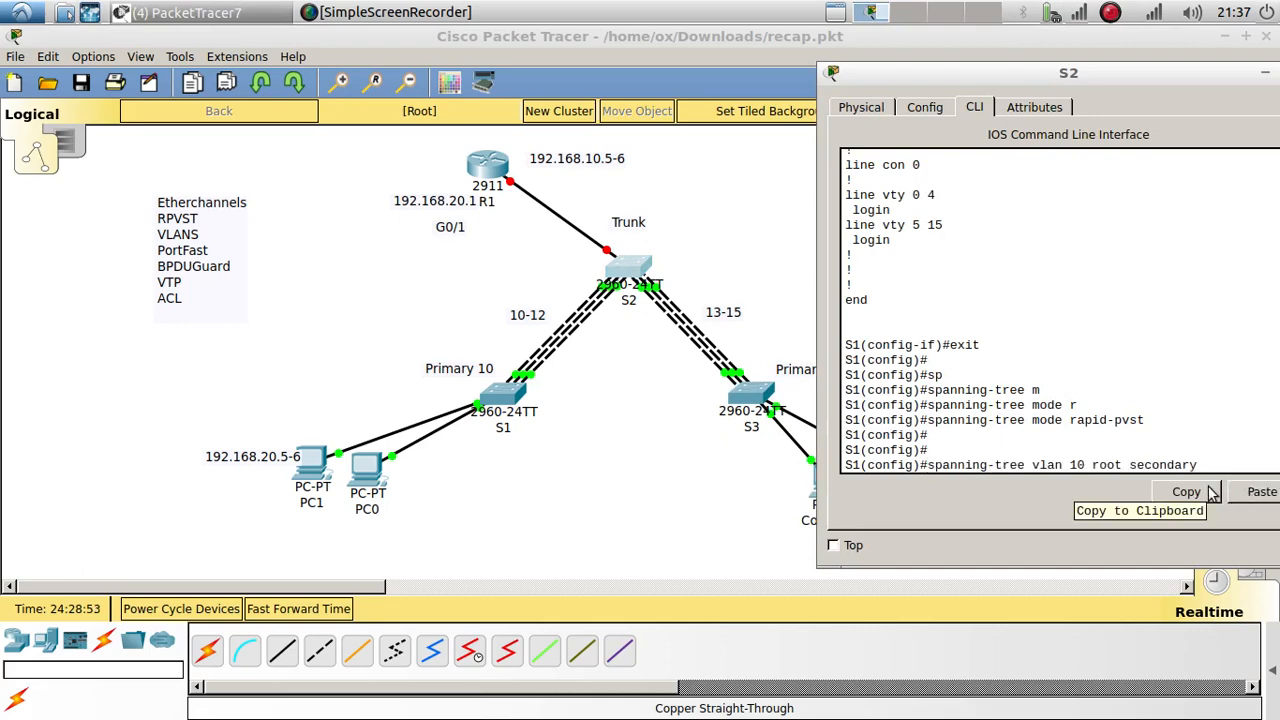
{"action": "key", "text": "Return"}
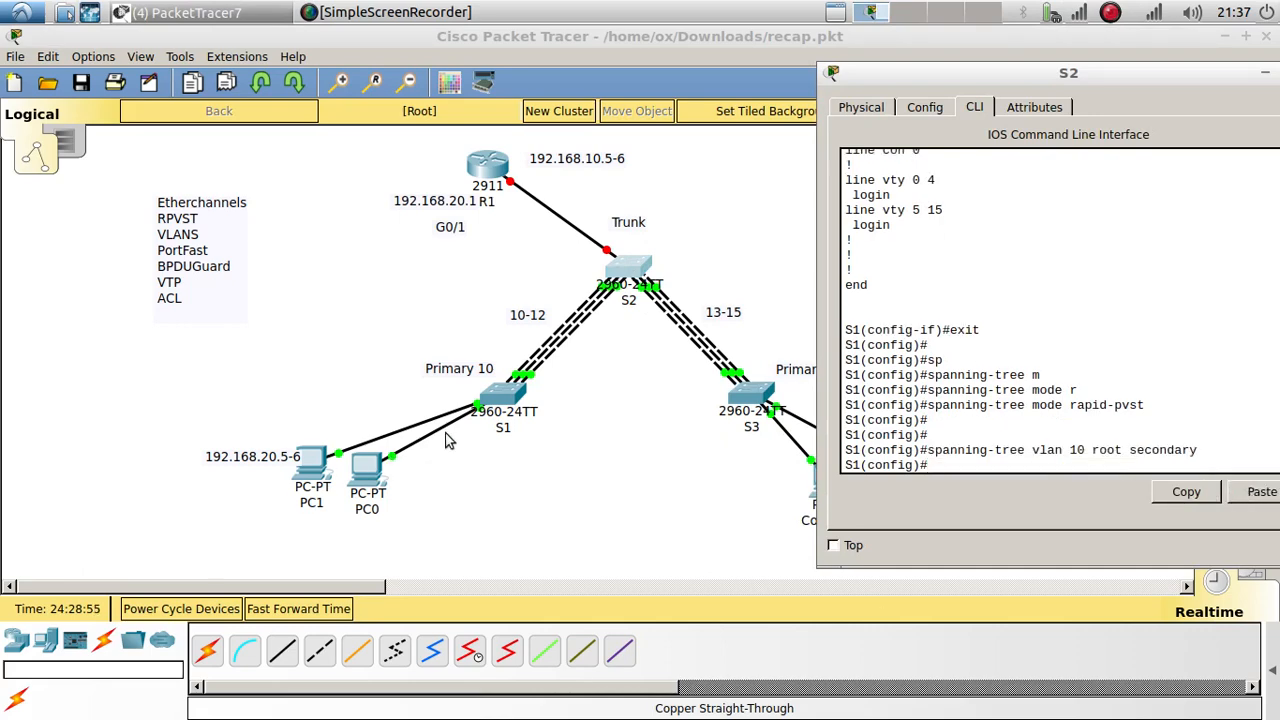
{"action": "left_click", "coordinate": [497, 405]}
{"action": "key", "text": "Up"}
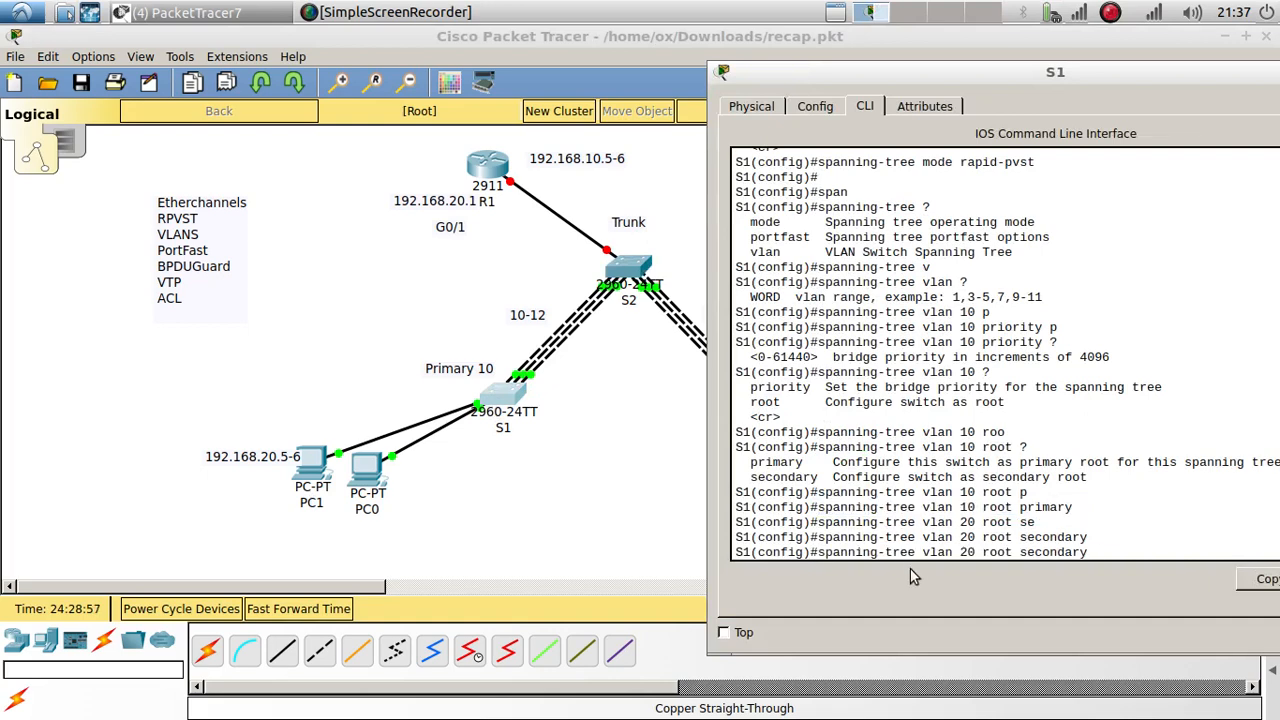
Step: Run 'no spanning-tree vlan 20 root secondary' on S1
{"action": "key", "text": "ctrl+Left"}
{"action": "key", "text": "ctrl+Left"}
{"action": "key", "text": "ctrl+Left"}
{"action": "key", "text": "ctrl+Left"}
{"action": "key", "text": "ctrl+a"}
{"action": "type", "text": "no"}
{"action": "key", "text": "Return"}
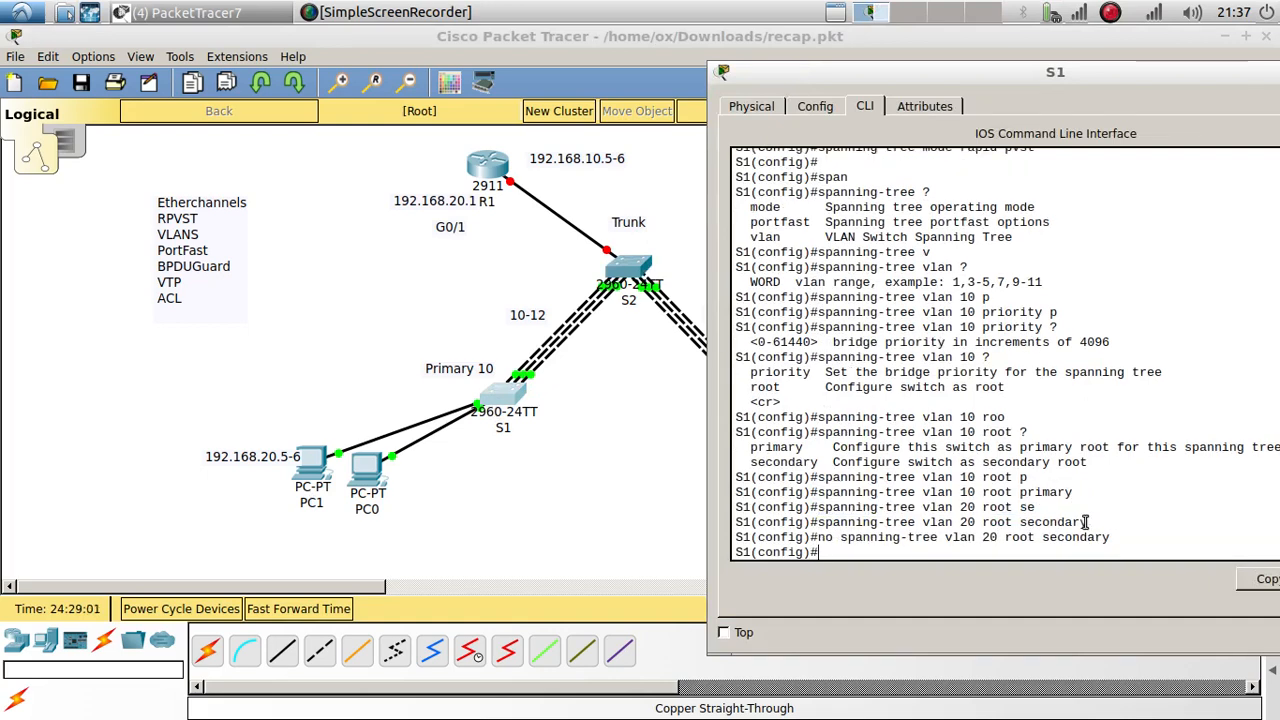
Step: Make S2 root secondary for VLAN 20 with the copied command, then return to the topology
{"action": "left_click_drag", "start_coordinate": [1118, 537], "coordinate": [843, 540]}
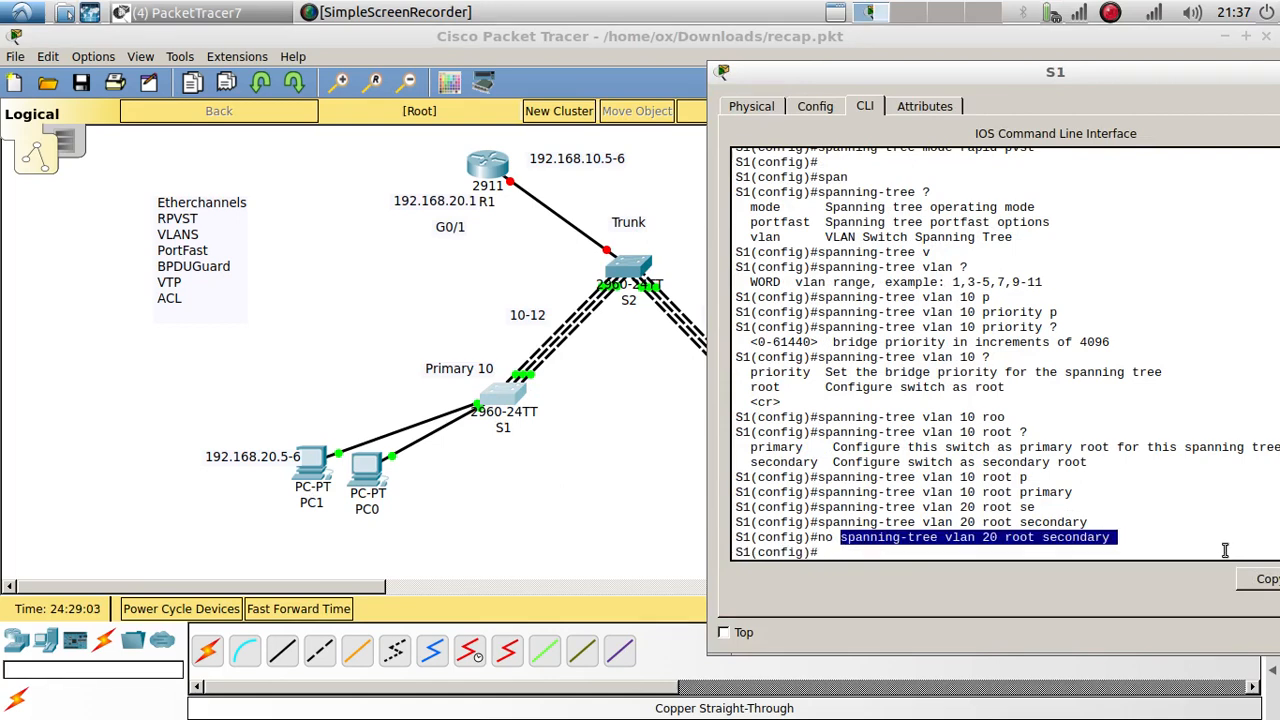
{"action": "left_click", "coordinate": [1263, 581]}
{"action": "left_click", "coordinate": [620, 265]}
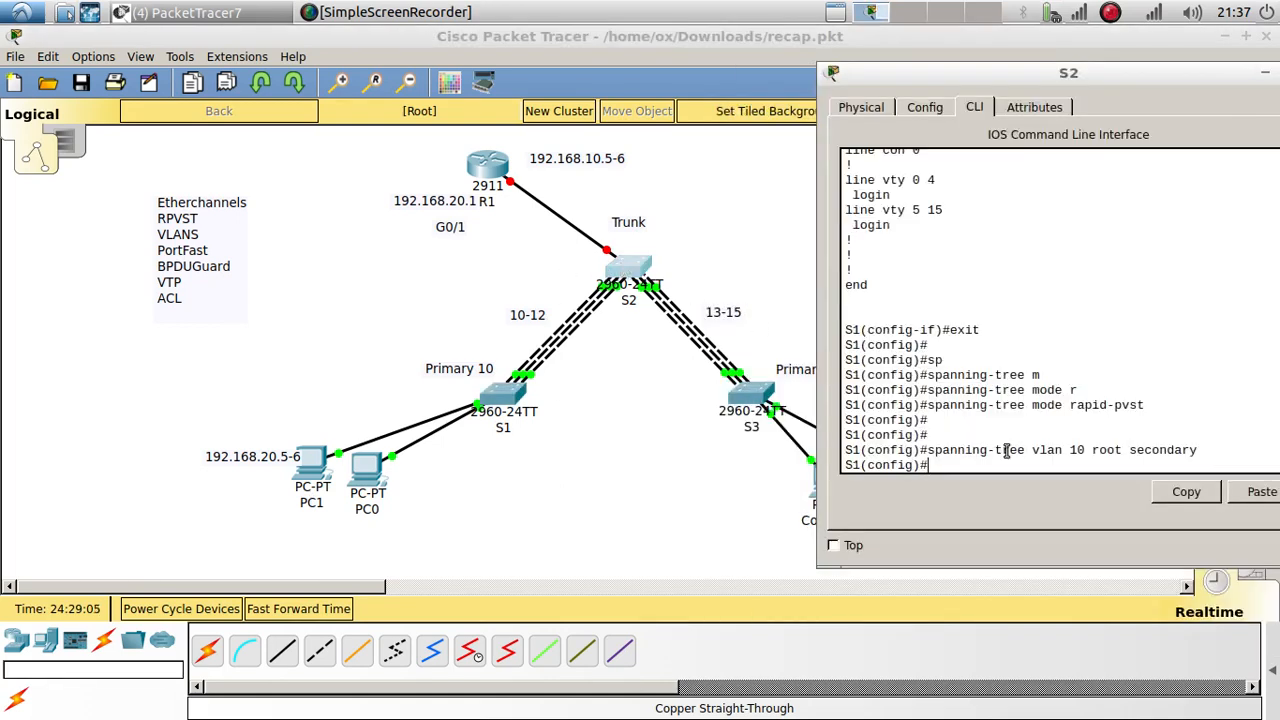
{"action": "left_click", "coordinate": [1229, 488]}
{"action": "key", "text": "Return"}
{"action": "key", "text": "Return"}
{"action": "key", "text": "Return"}
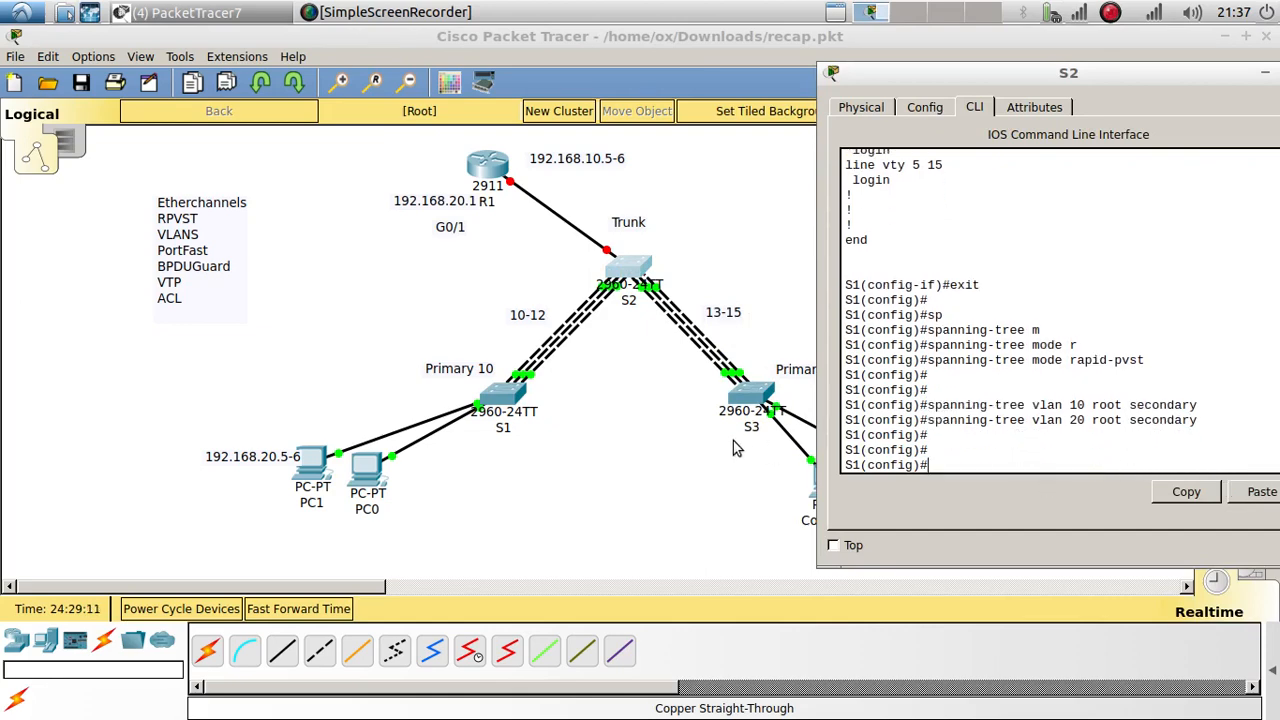
{"action": "left_click", "coordinate": [602, 417]}
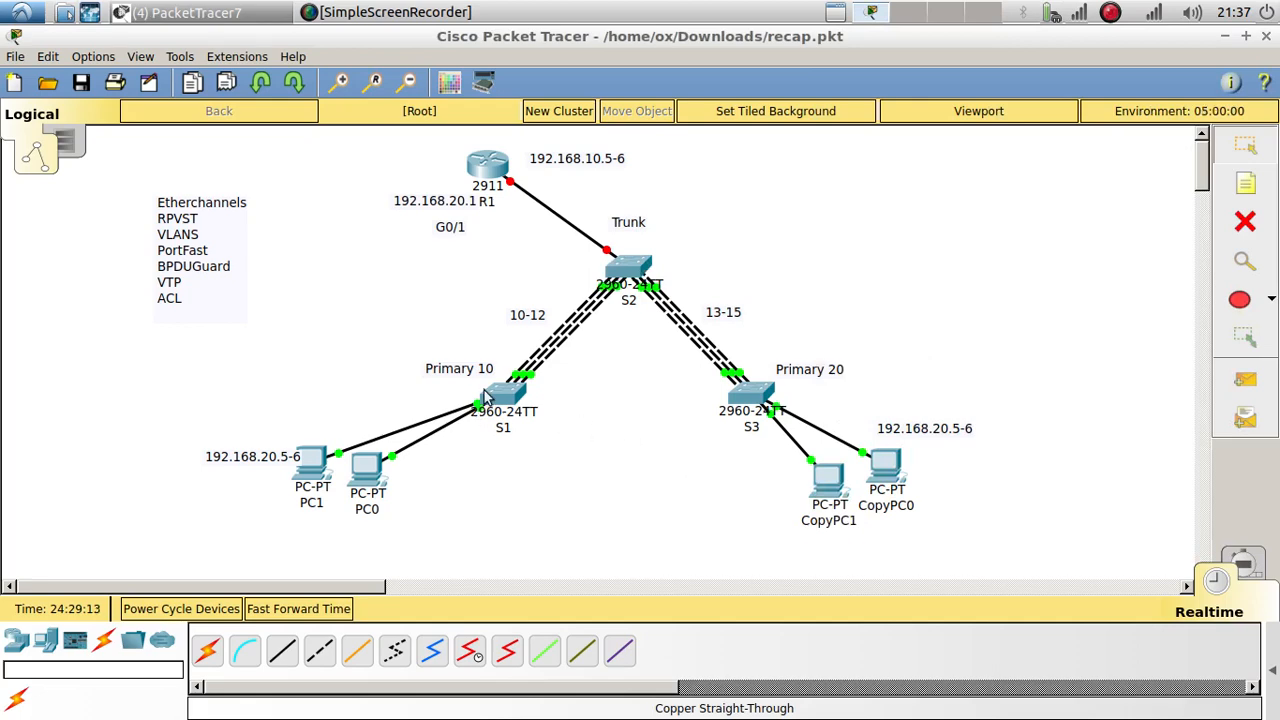
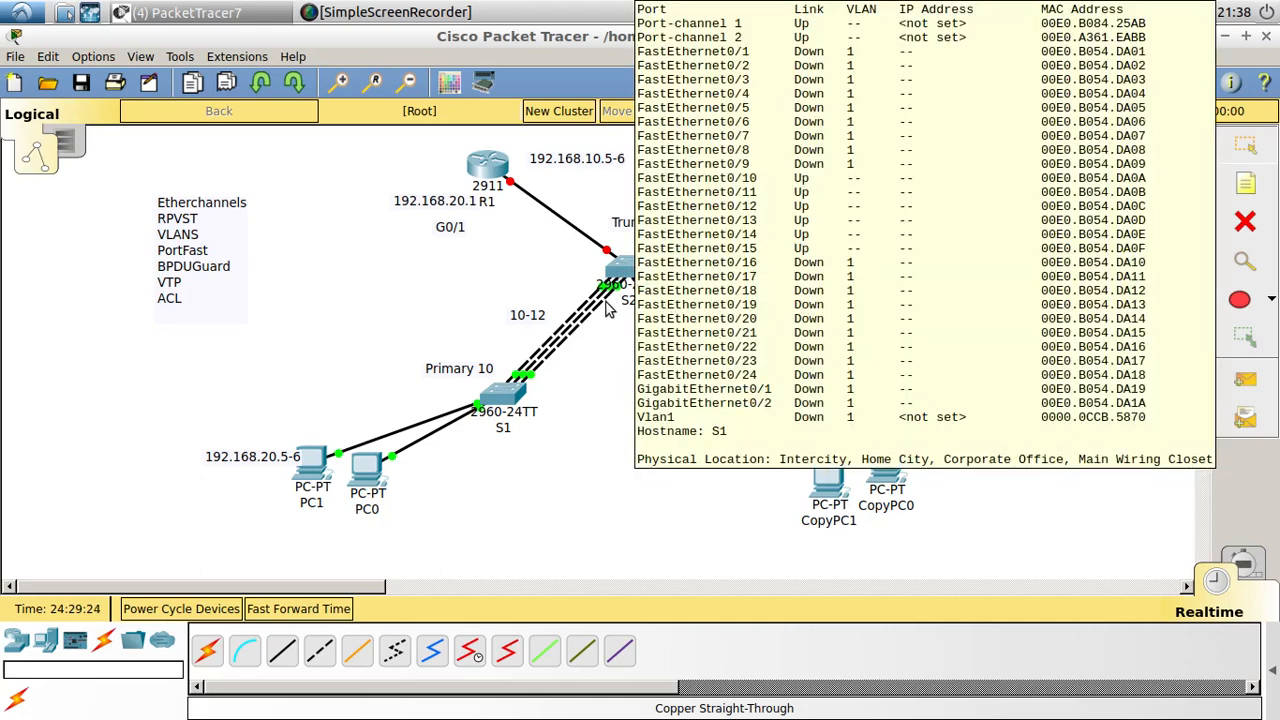
Step: Move PC1 beside PC0 and shift the 192.168.20.5-6 note up and to the left
{"action": "mouse_move", "coordinate": [644, 268]}
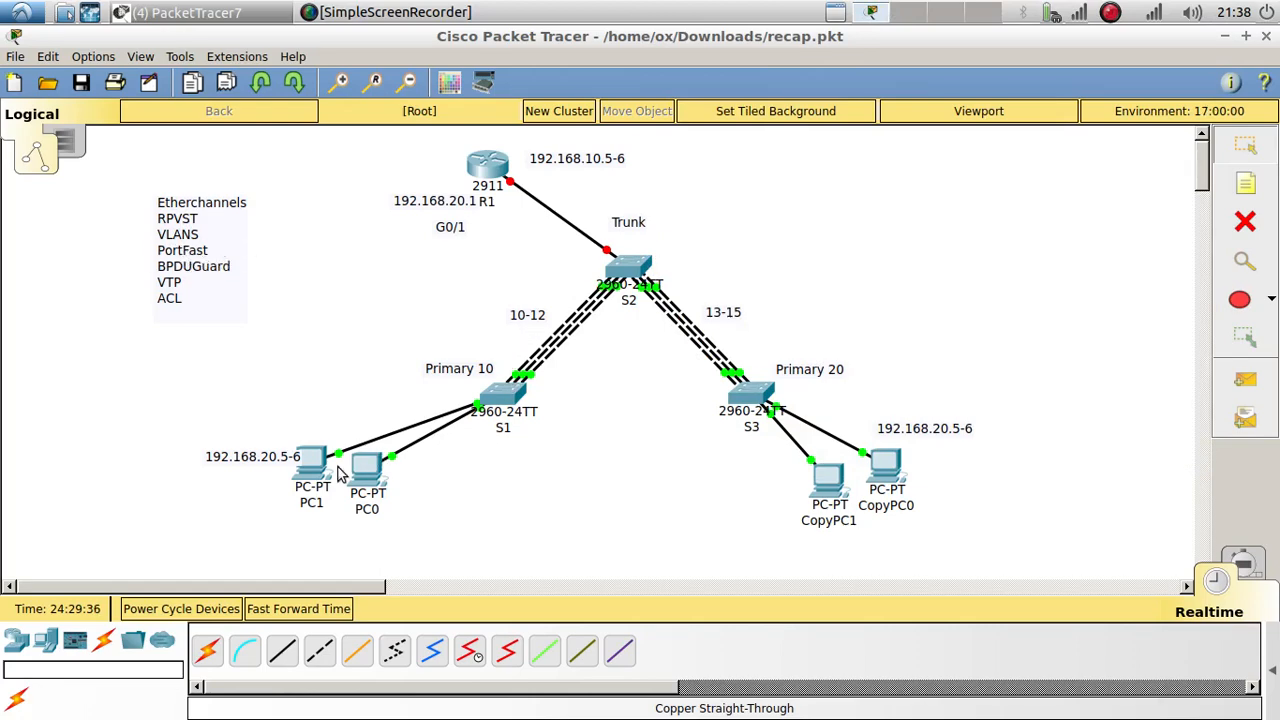
{"action": "left_click_drag", "start_coordinate": [338, 467], "coordinate": [345, 474]}
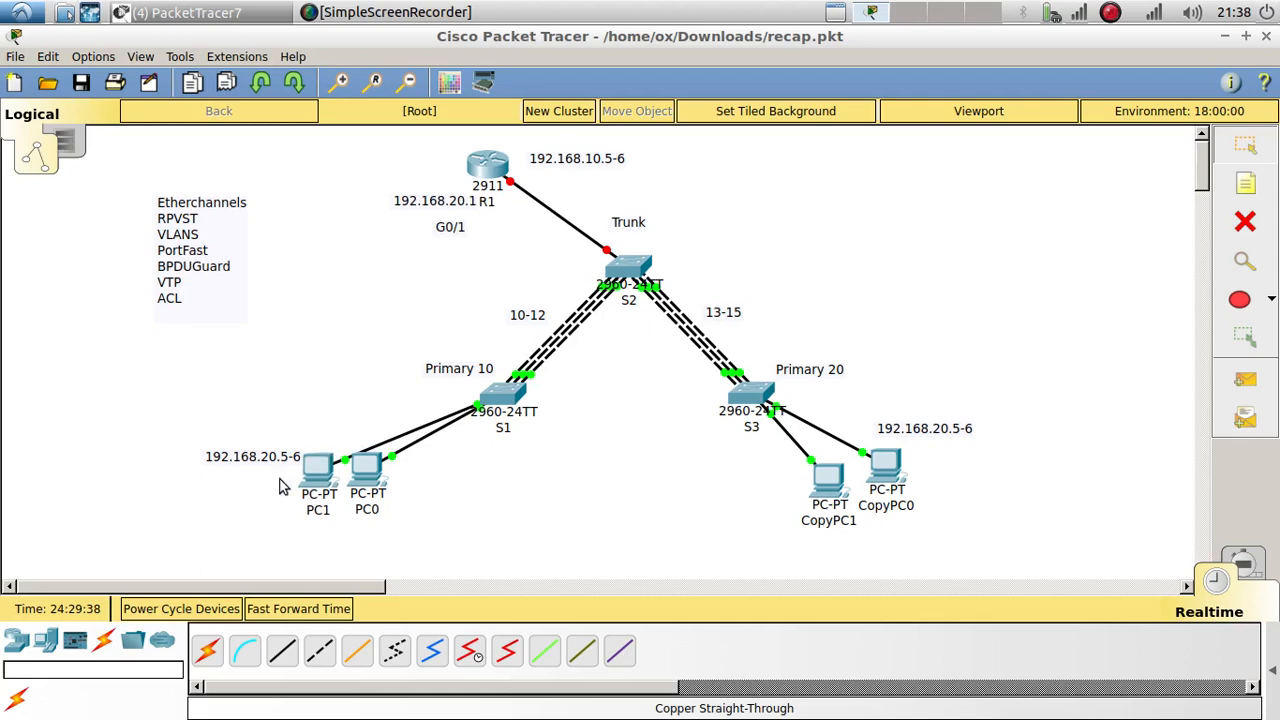
{"action": "left_click_drag", "start_coordinate": [257, 452], "coordinate": [231, 441]}
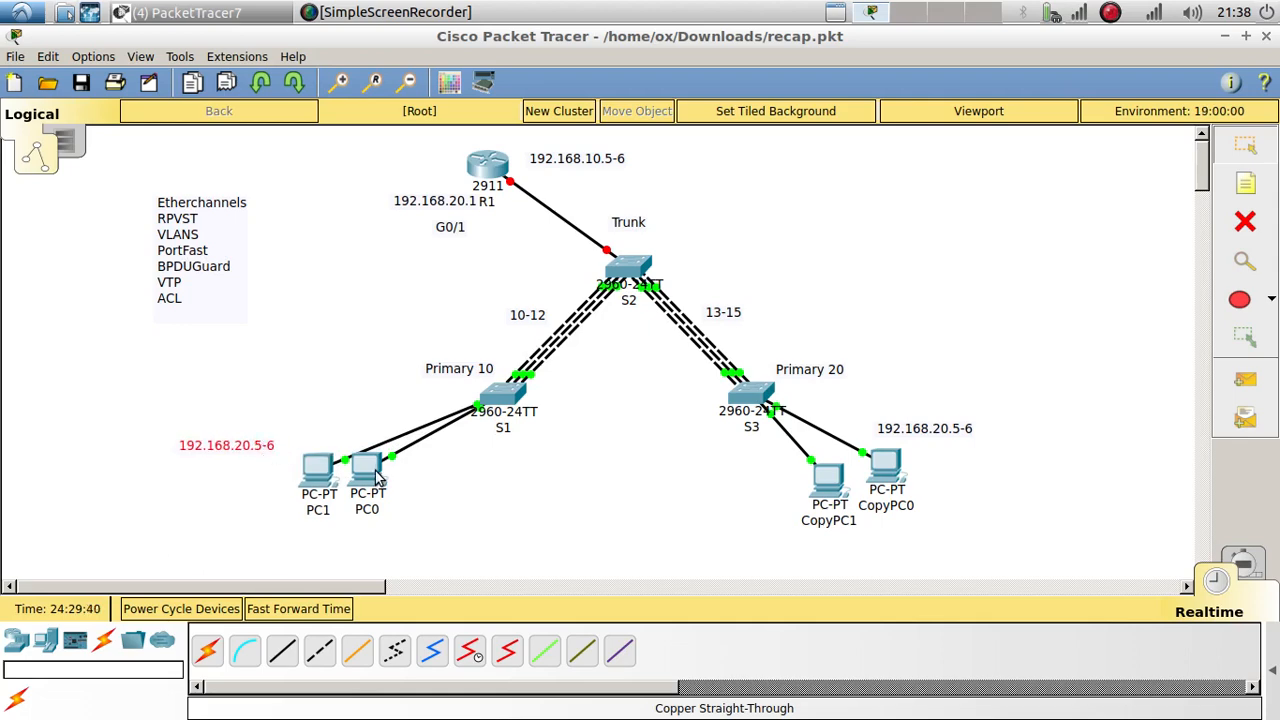
Step: Select the 192.168.20.5 address in the note text, then bring up PC1's settings
{"action": "double_click", "coordinate": [250, 448]}
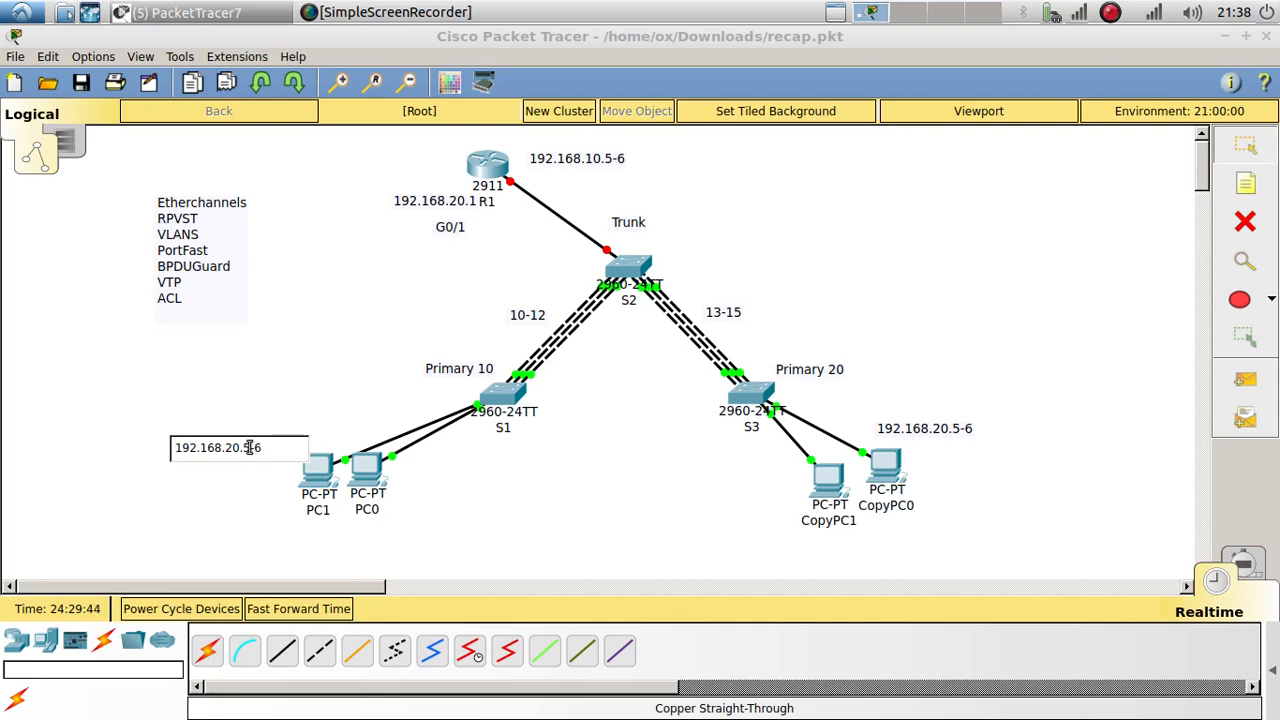
{"action": "left_click_drag", "start_coordinate": [250, 448], "coordinate": [172, 448]}
{"action": "key", "text": "ctrl+c"}
{"action": "left_click", "coordinate": [320, 487]}
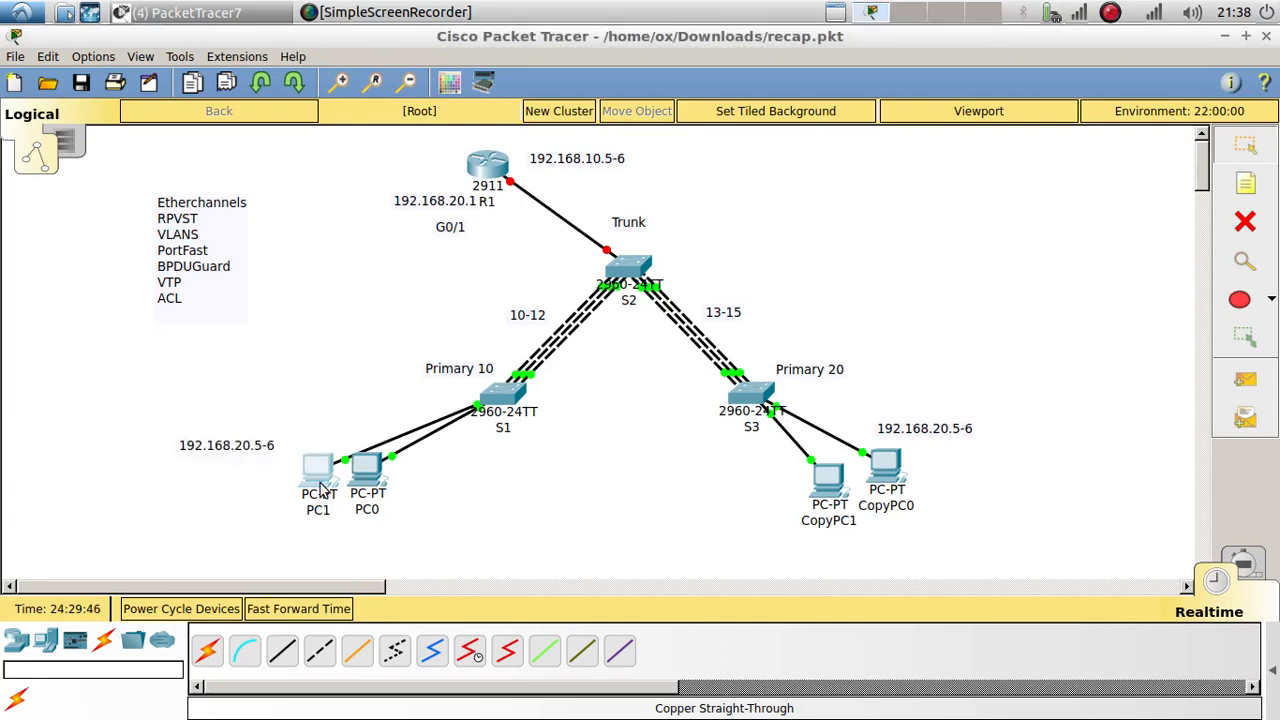
{"action": "left_click", "coordinate": [320, 487]}
Step: Set PC1's IP and default gateway to the copied 192.168.20.5, with auto-filled 255.255.255.0 mask
{"action": "left_click_drag", "start_coordinate": [431, 134], "coordinate": [717, 97]}
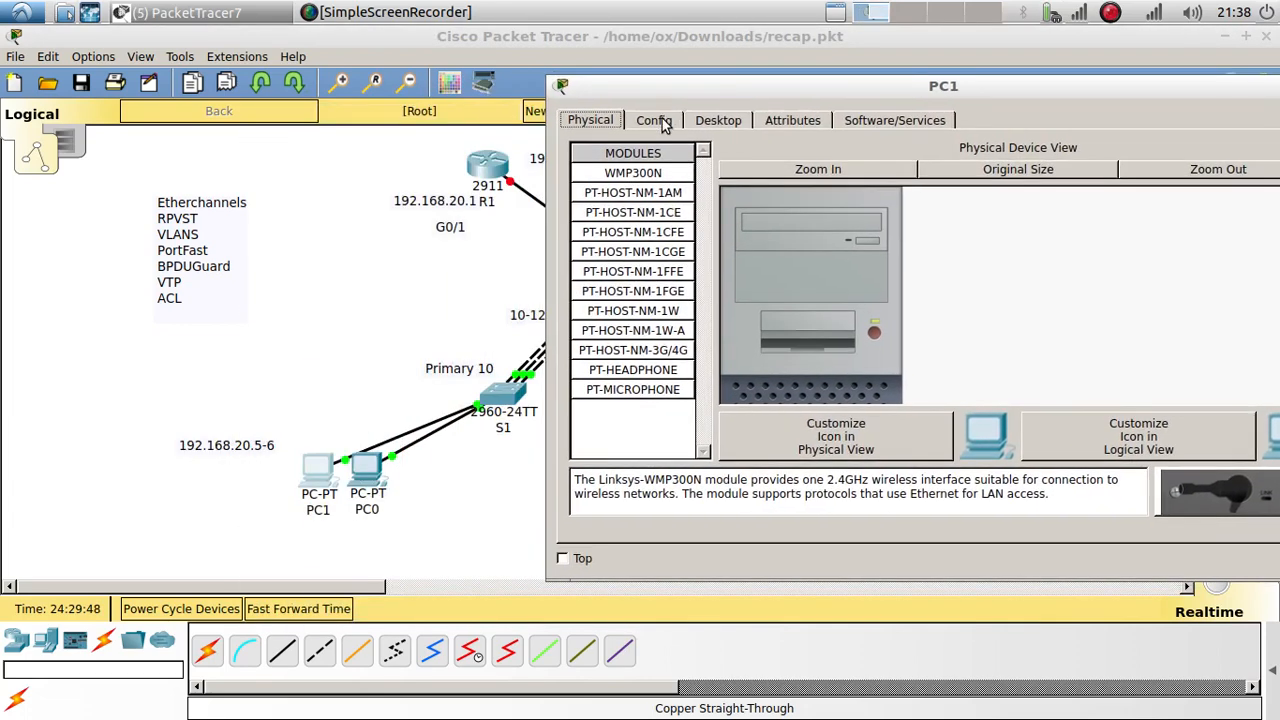
{"action": "left_click", "coordinate": [660, 121]}
{"action": "left_click", "coordinate": [712, 121]}
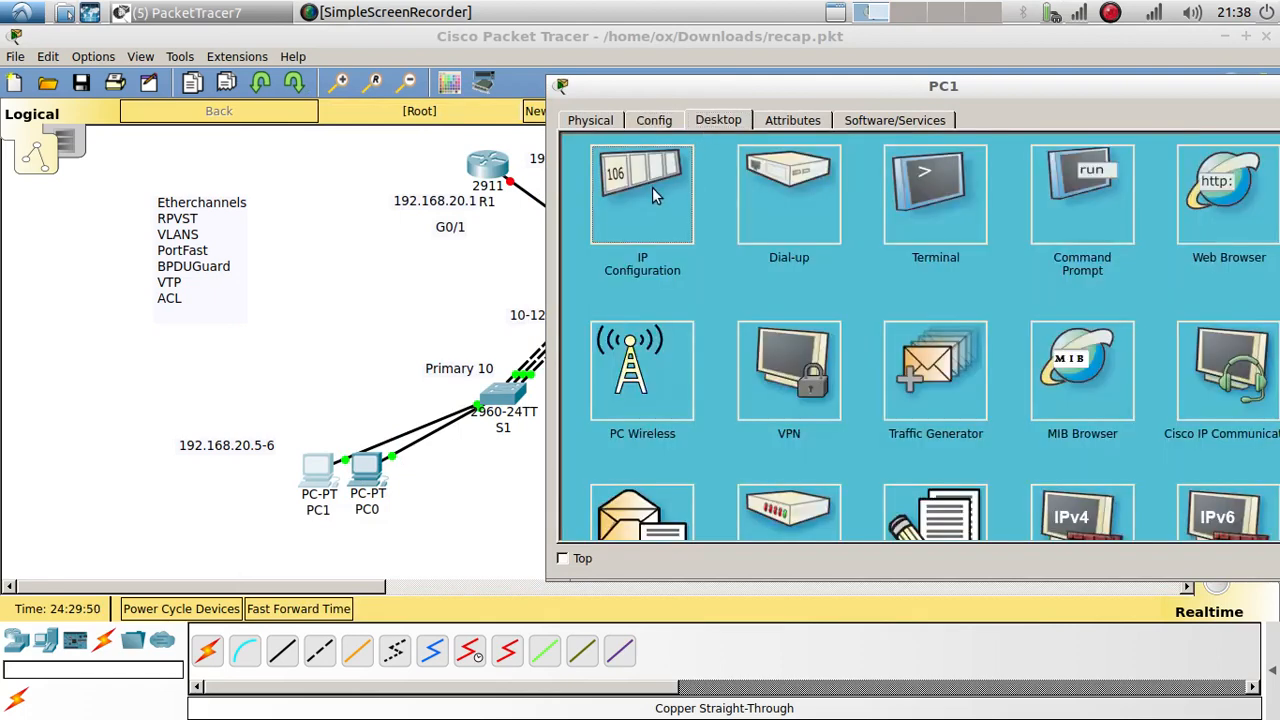
{"action": "left_click", "coordinate": [652, 195]}
{"action": "left_click", "coordinate": [849, 228]}
{"action": "key", "text": "ctrl+v"}
{"action": "left_click", "coordinate": [870, 252]}
{"action": "left_click", "coordinate": [870, 287]}
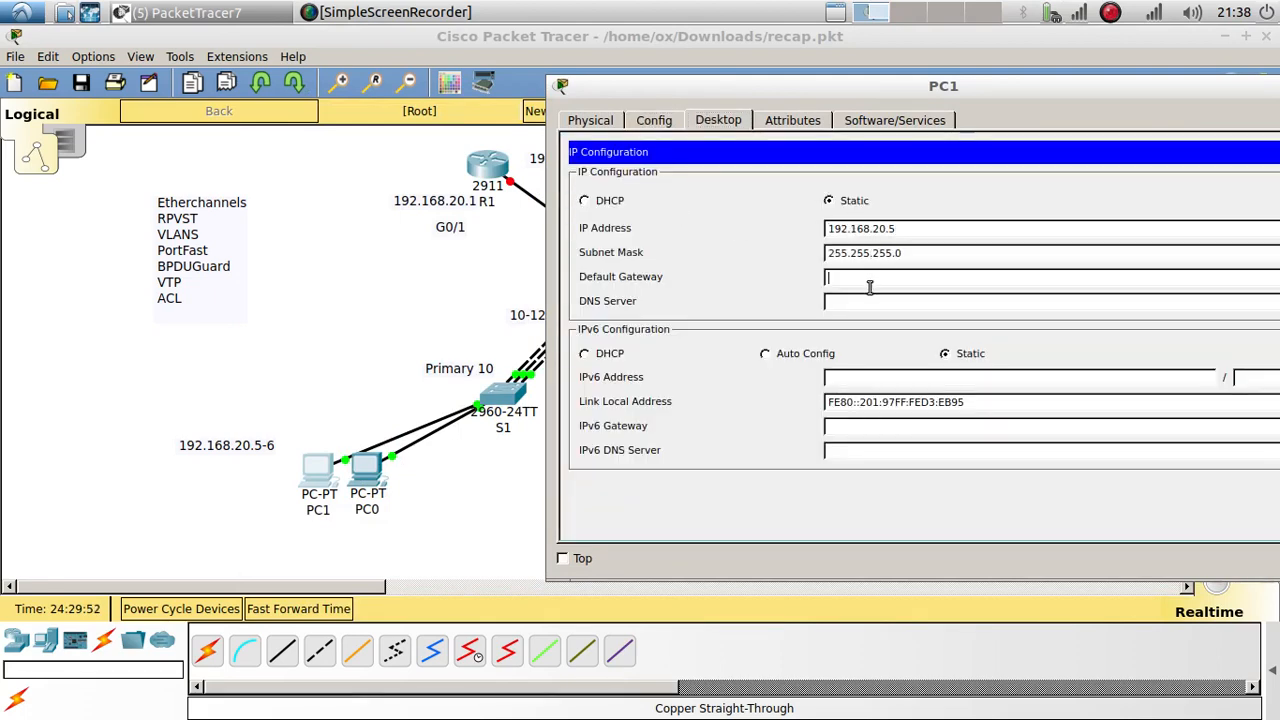
{"action": "key", "text": "ctrl+v"}
{"action": "left_click_drag", "start_coordinate": [976, 96], "coordinate": [641, 108]}
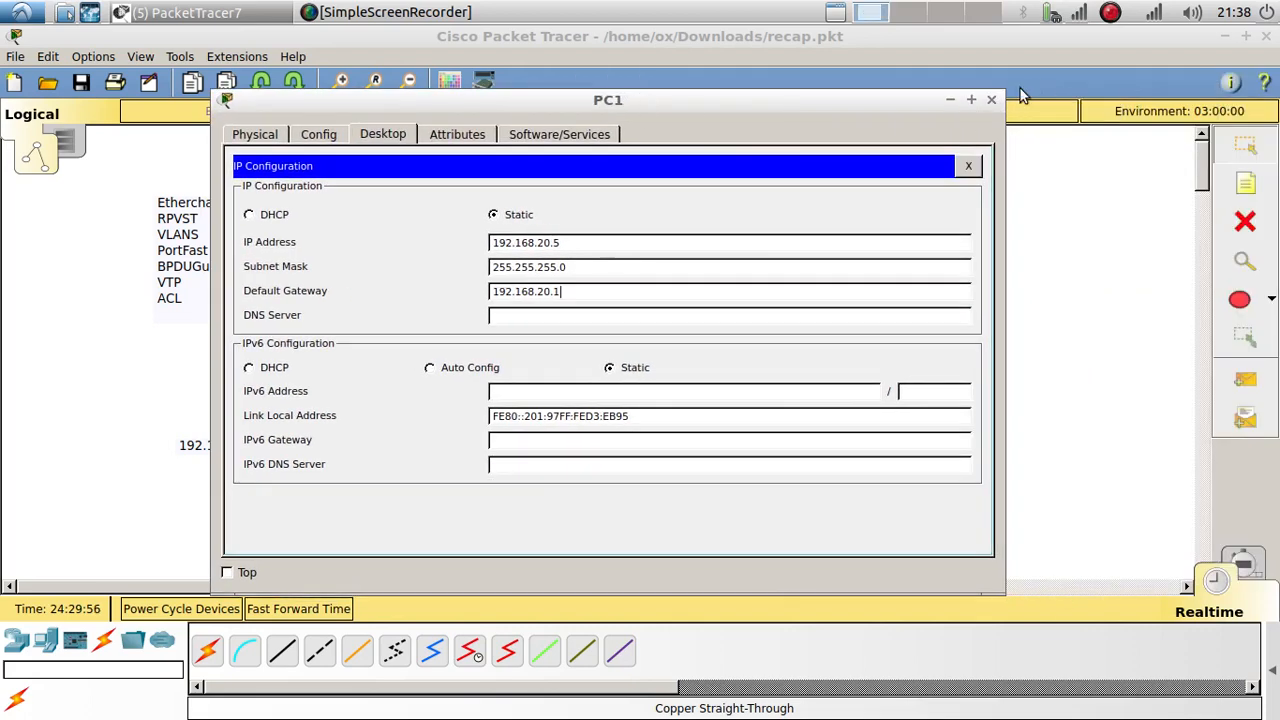
{"action": "left_click", "coordinate": [991, 100]}
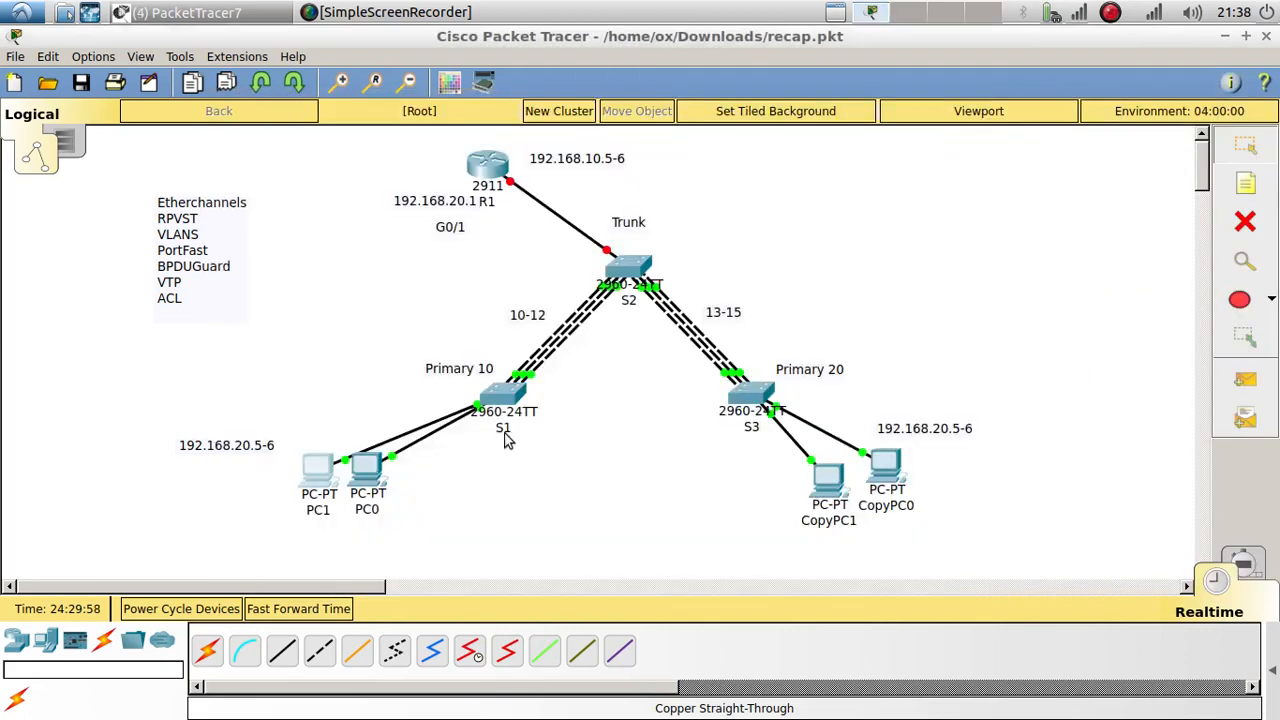
Step: Fill PC0's IP and default gateway with the copied address and the auto-filled mask
{"action": "double_click", "coordinate": [368, 472]}
{"action": "left_click", "coordinate": [428, 168]}
{"action": "left_click", "coordinate": [350, 235]}
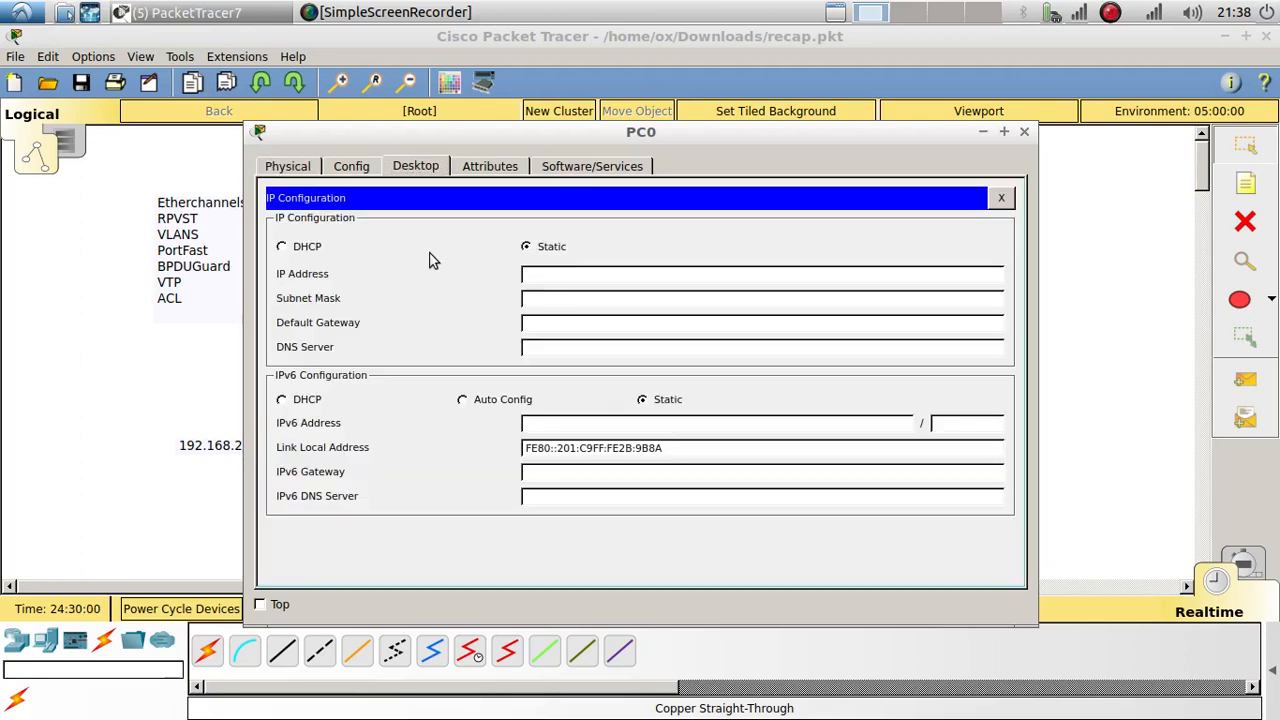
{"action": "left_click", "coordinate": [601, 274]}
{"action": "key", "text": "ctrl+v"}
{"action": "left_click", "coordinate": [635, 324]}
{"action": "key", "text": "ctrl+v"}
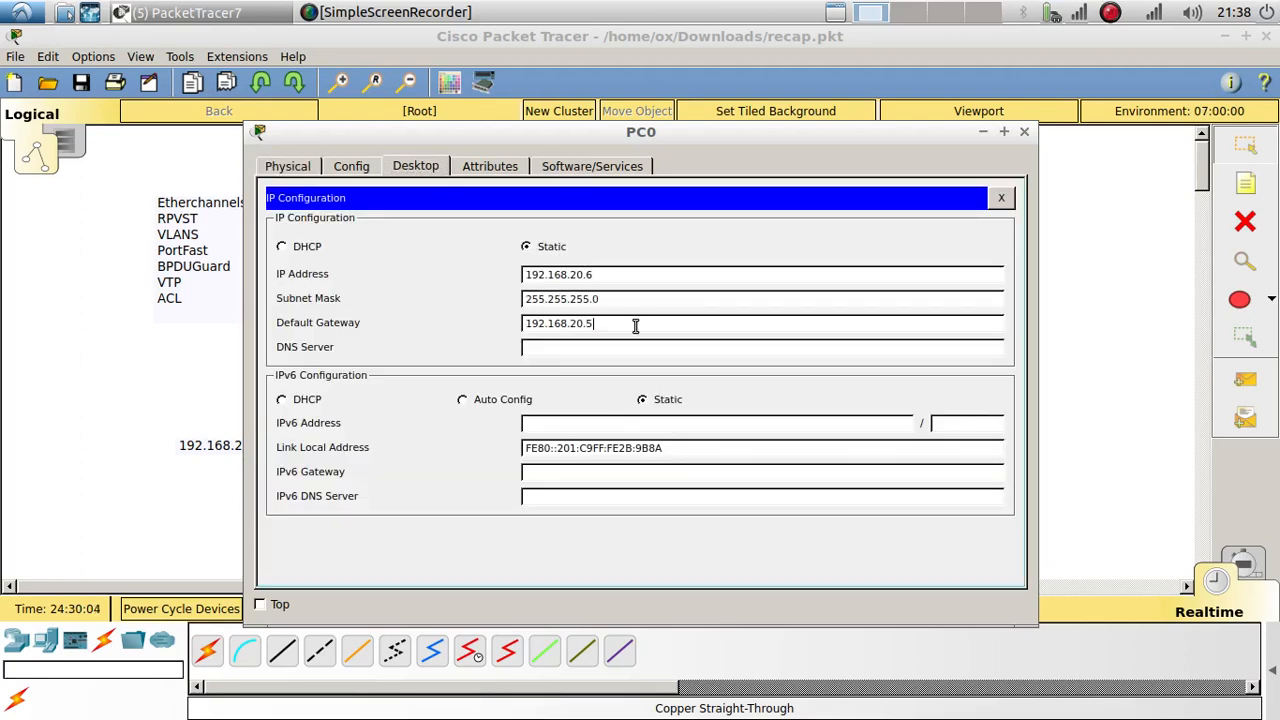
{"action": "left_click", "coordinate": [1024, 131]}
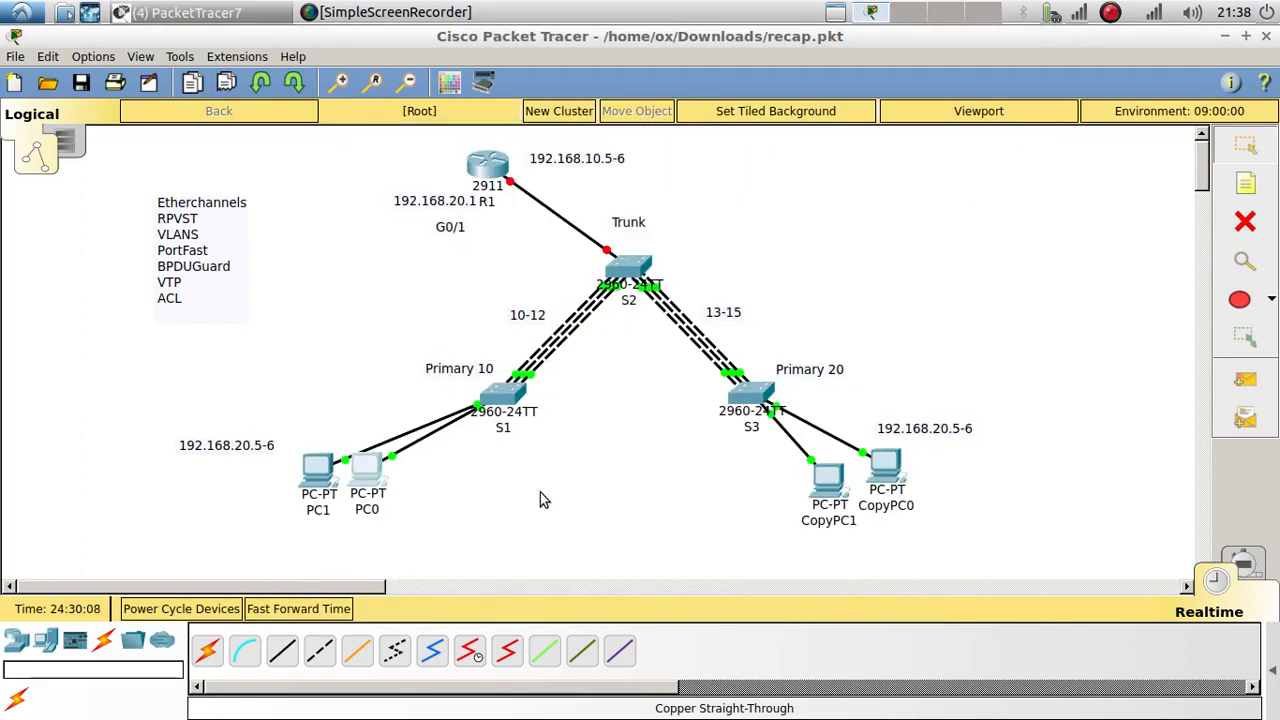
Step: Change PC1's address and gateway from the 20 subnet to 192.168.10.x, giving IP 192.168.10.5
{"action": "left_click", "coordinate": [316, 467]}
{"action": "left_click", "coordinate": [370, 279]}
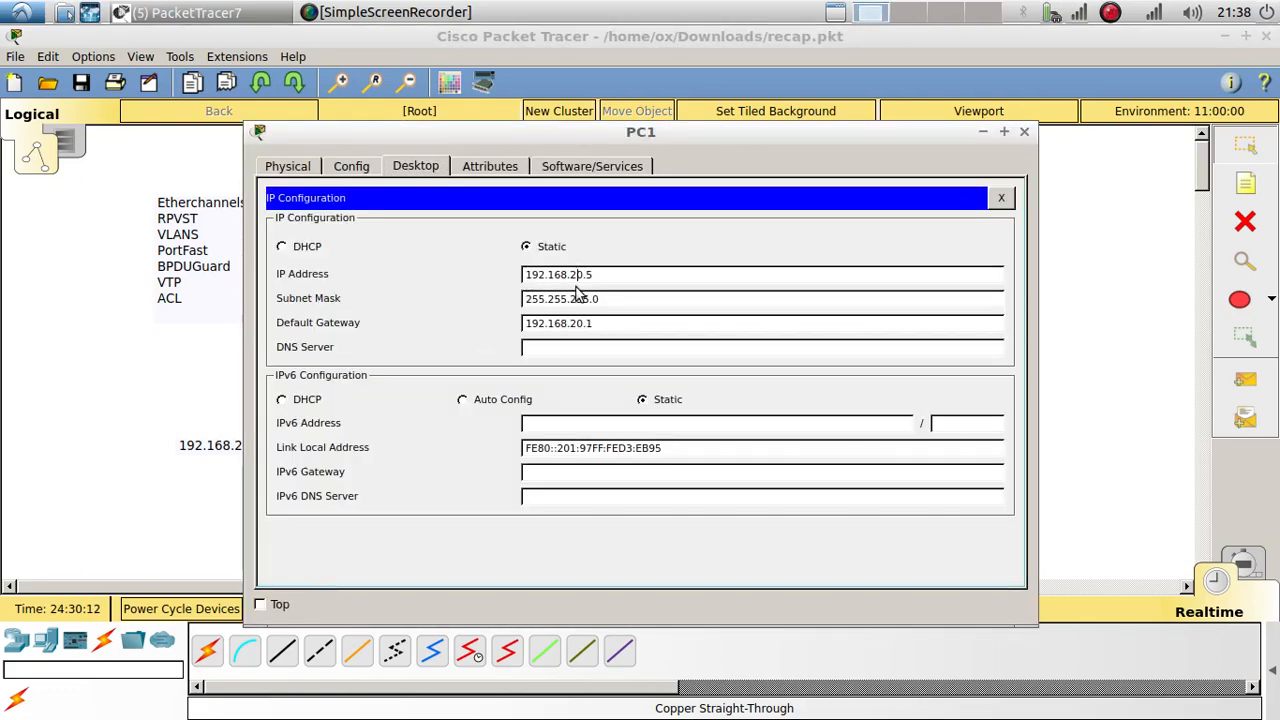
{"action": "key", "text": "BackSpace"}
{"action": "type", "text": "1"}
{"action": "left_click", "coordinate": [577, 323]}
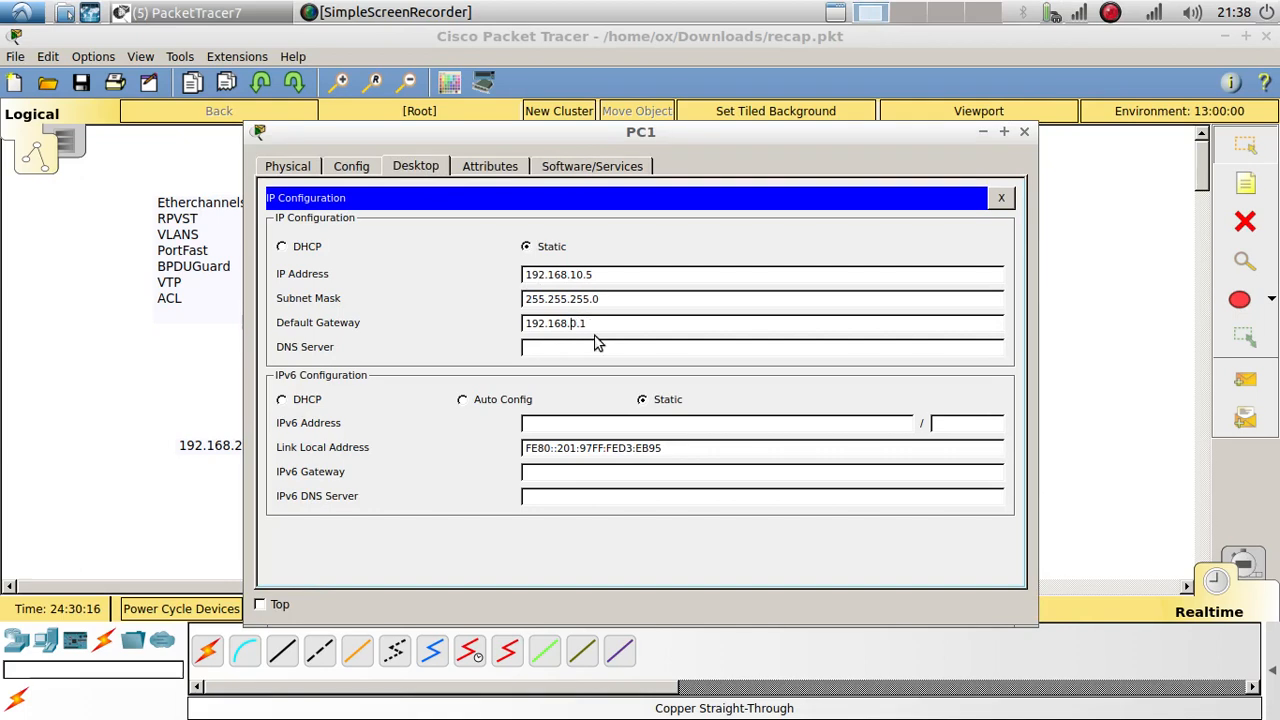
{"action": "type", "text": "1"}
{"action": "left_click", "coordinate": [1000, 199]}
{"action": "left_click", "coordinate": [1024, 131]}
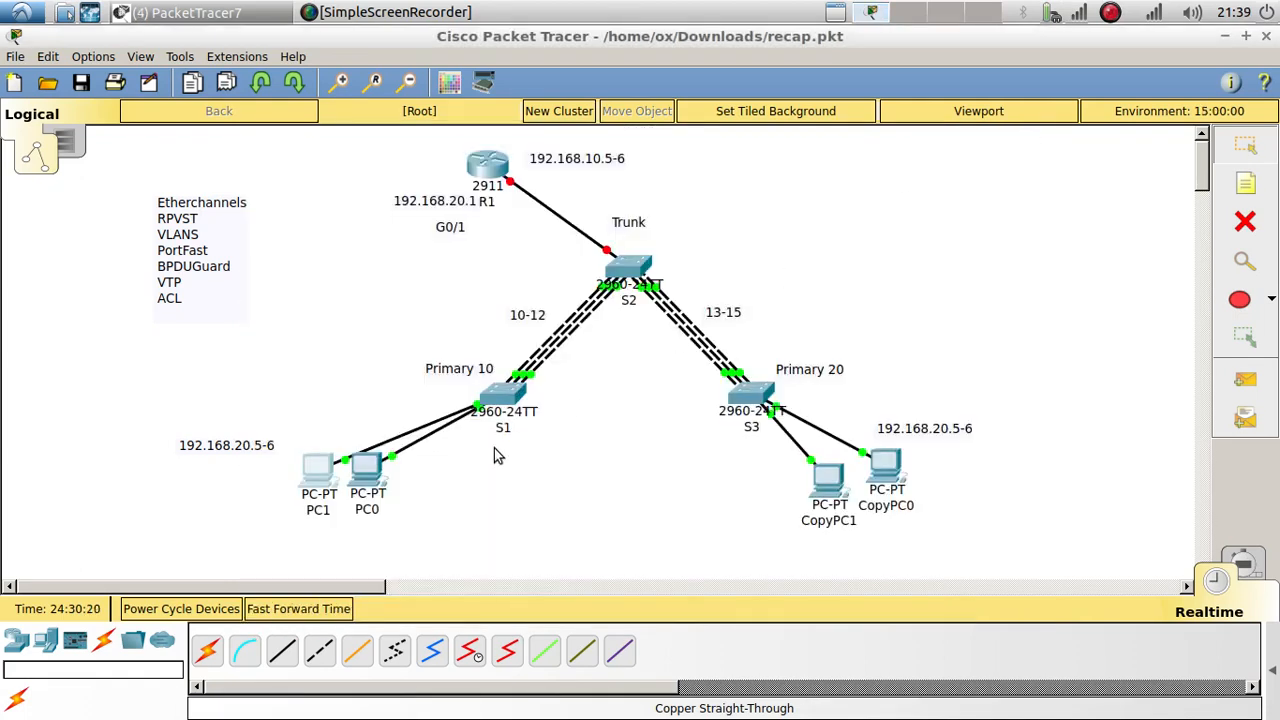
Step: Change PC0's address to 192.168.10.6 and its gateway to the 192.168.10 subnet
{"action": "left_click", "coordinate": [376, 476]}
{"action": "left_click", "coordinate": [339, 245]}
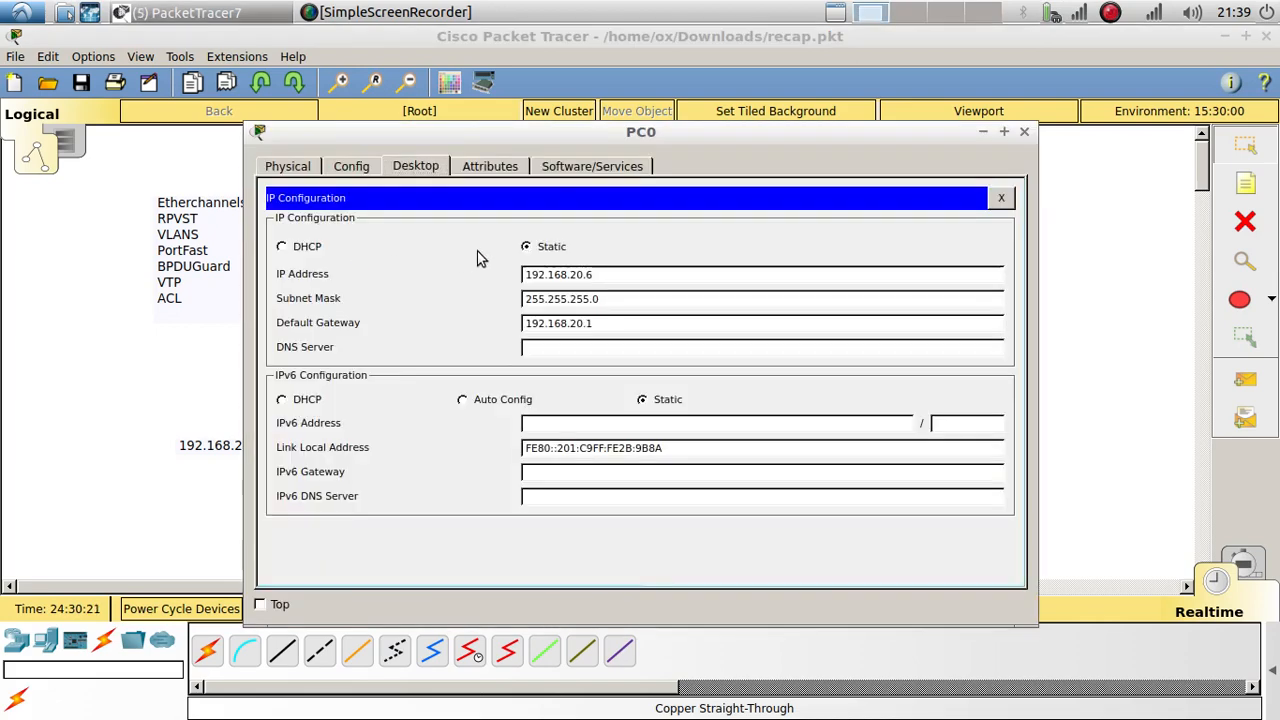
{"action": "left_click", "coordinate": [577, 275]}
{"action": "type", "text": "1"}
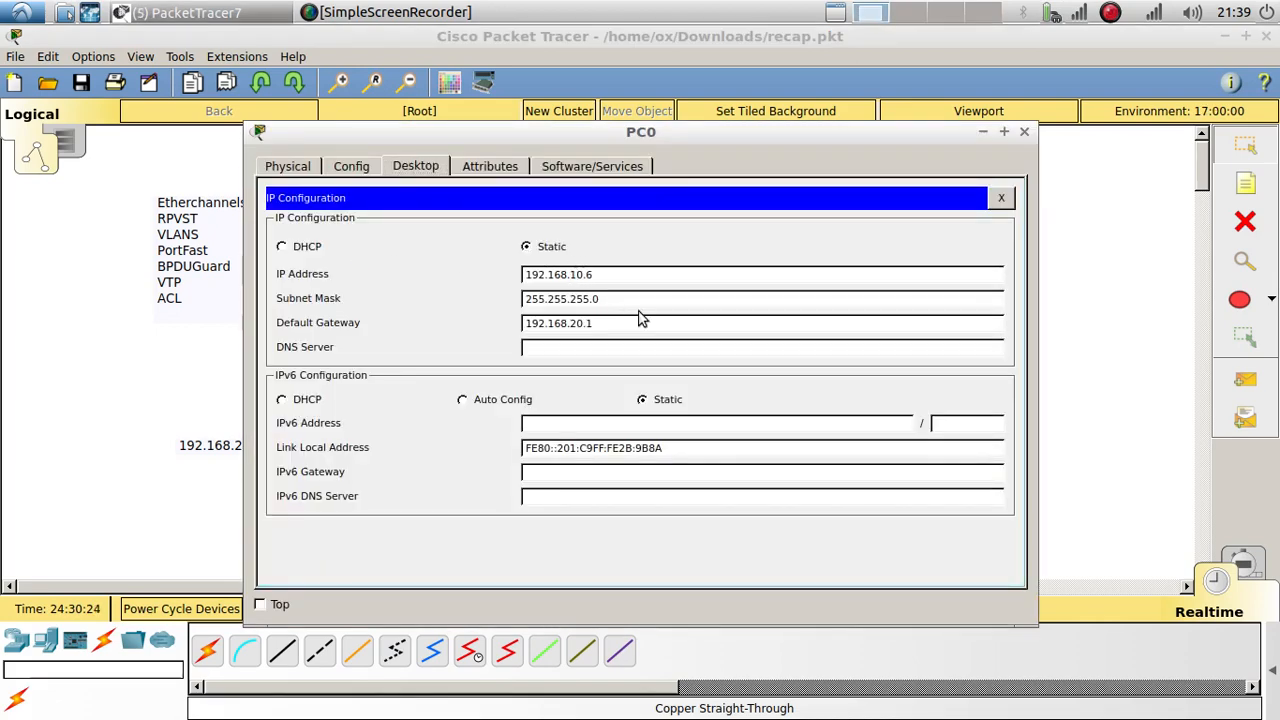
{"action": "left_click_drag", "start_coordinate": [571, 326], "coordinate": [579, 328]}
{"action": "type", "text": "1"}
{"action": "left_click", "coordinate": [1001, 197]}
{"action": "left_click", "coordinate": [1024, 131]}
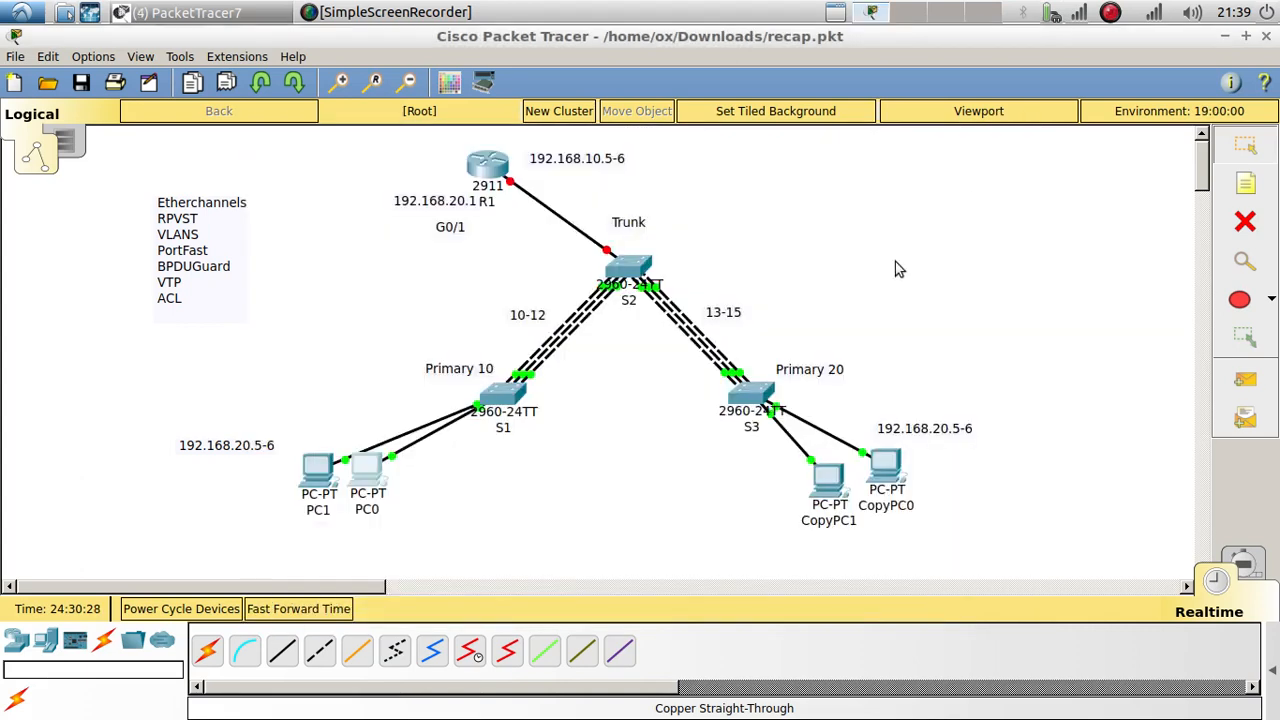
Step: Copy 192.168.20.5 from the note and set it as CopyPC1's IP and gateway, mask 255.255.255.0
{"action": "double_click", "coordinate": [948, 430]}
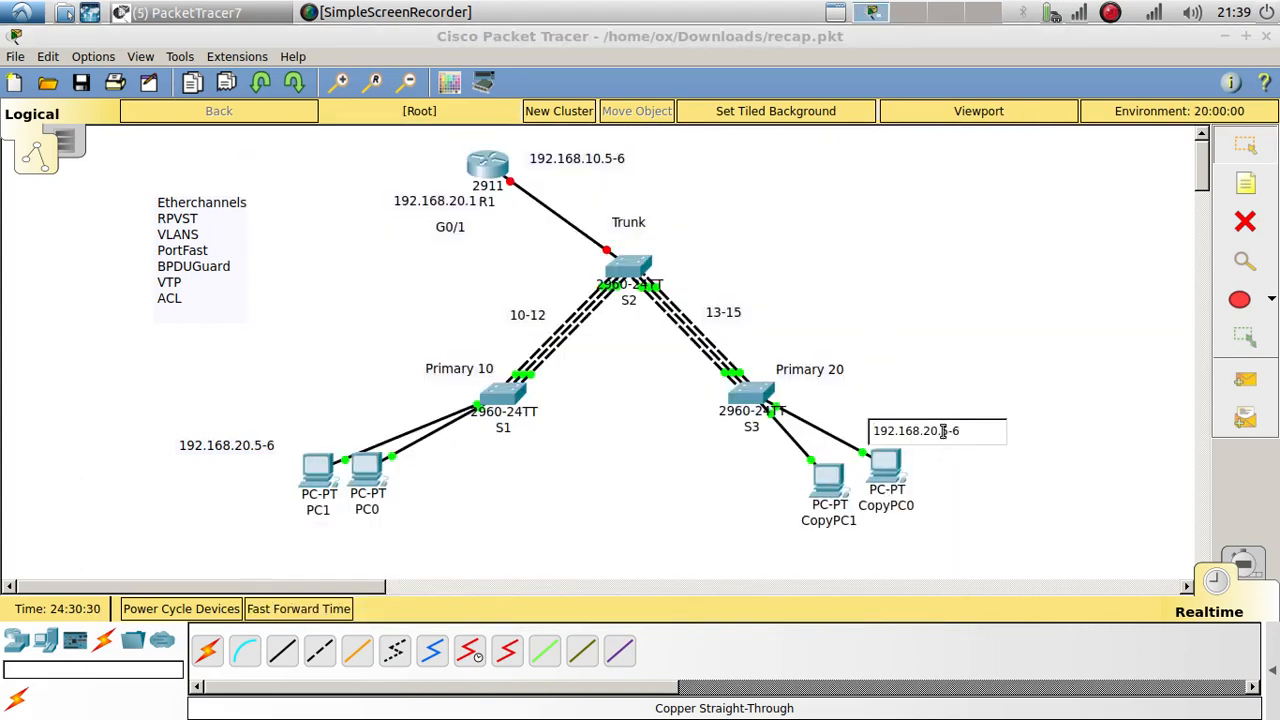
{"action": "left_click_drag", "start_coordinate": [946, 430], "coordinate": [872, 428]}
{"action": "key", "text": "ctrl+c"}
{"action": "left_click", "coordinate": [830, 478]}
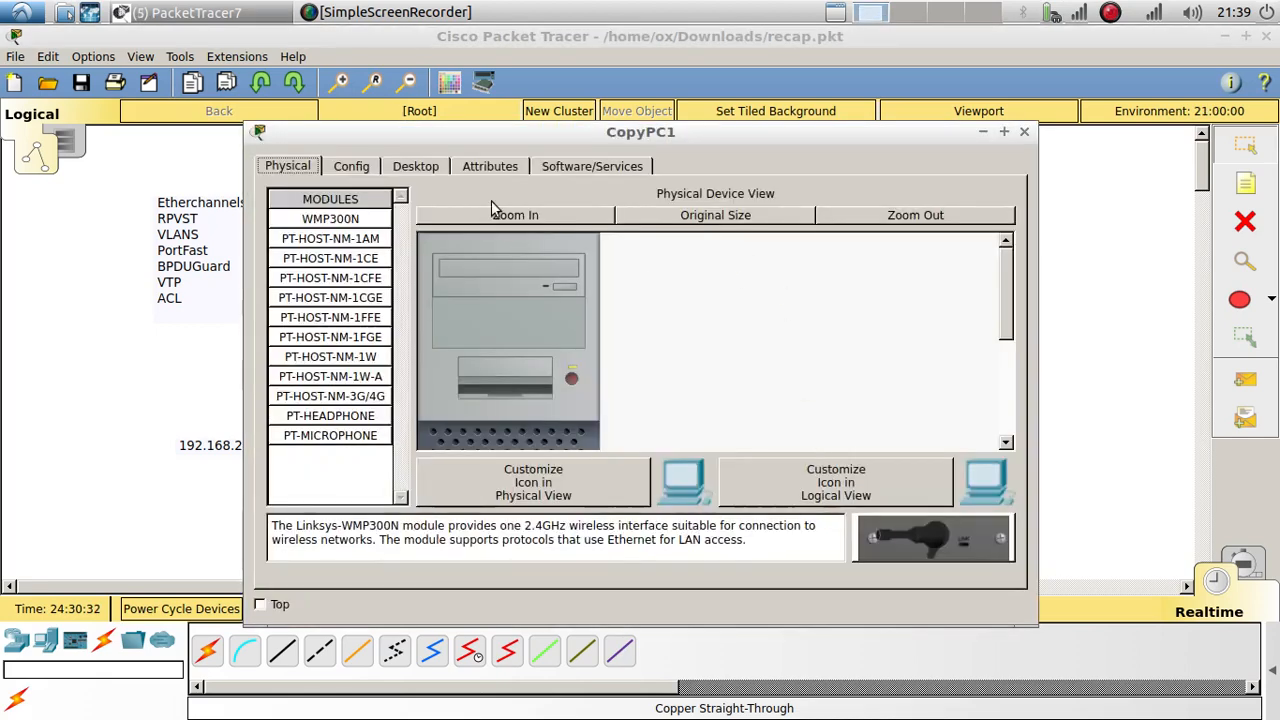
{"action": "left_click", "coordinate": [440, 167]}
{"action": "left_click", "coordinate": [300, 275]}
{"action": "left_click", "coordinate": [560, 274]}
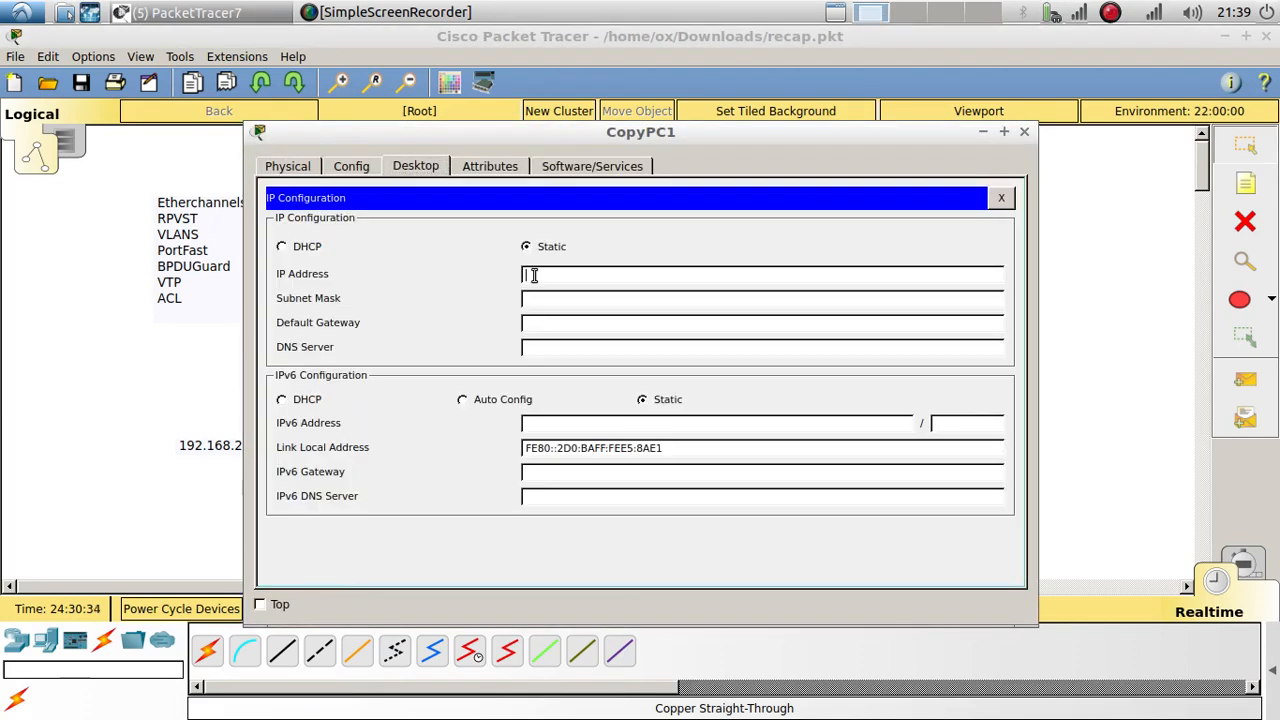
{"action": "key", "text": "ctrl+v"}
{"action": "left_click", "coordinate": [601, 326]}
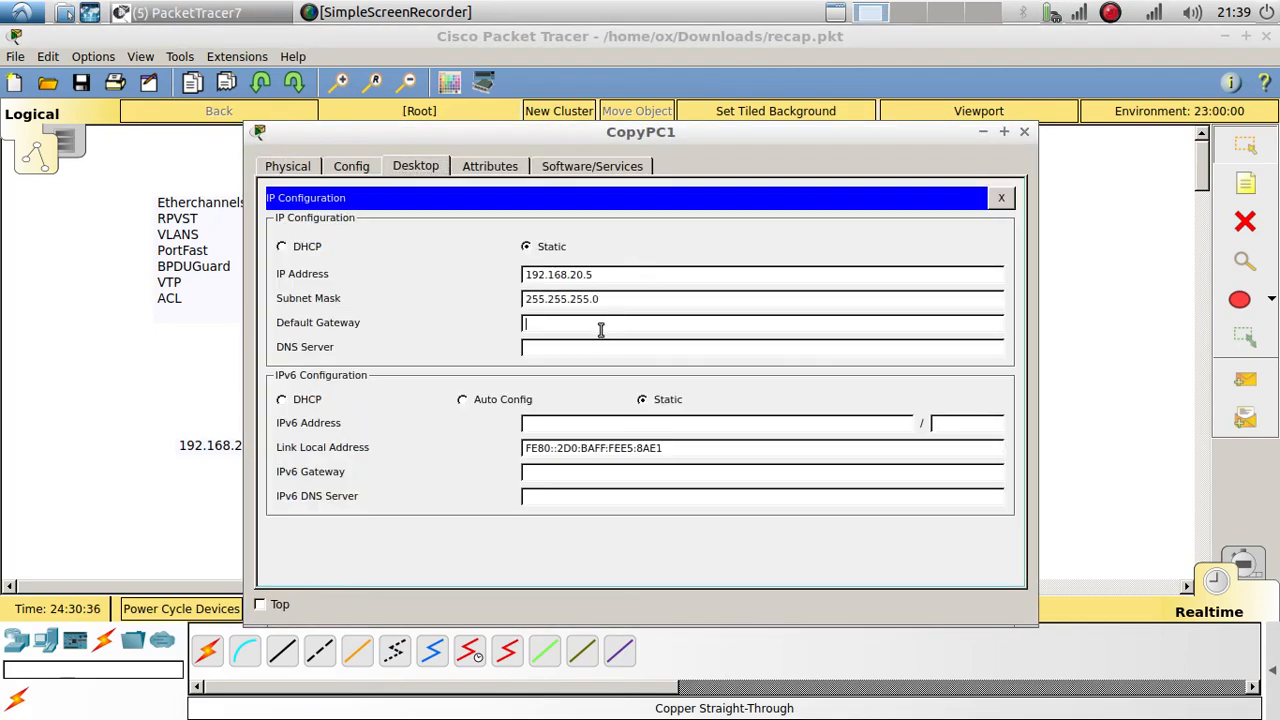
{"action": "key", "text": "ctrl+v"}
{"action": "left_click", "coordinate": [1001, 200]}
{"action": "left_click", "coordinate": [1024, 131]}
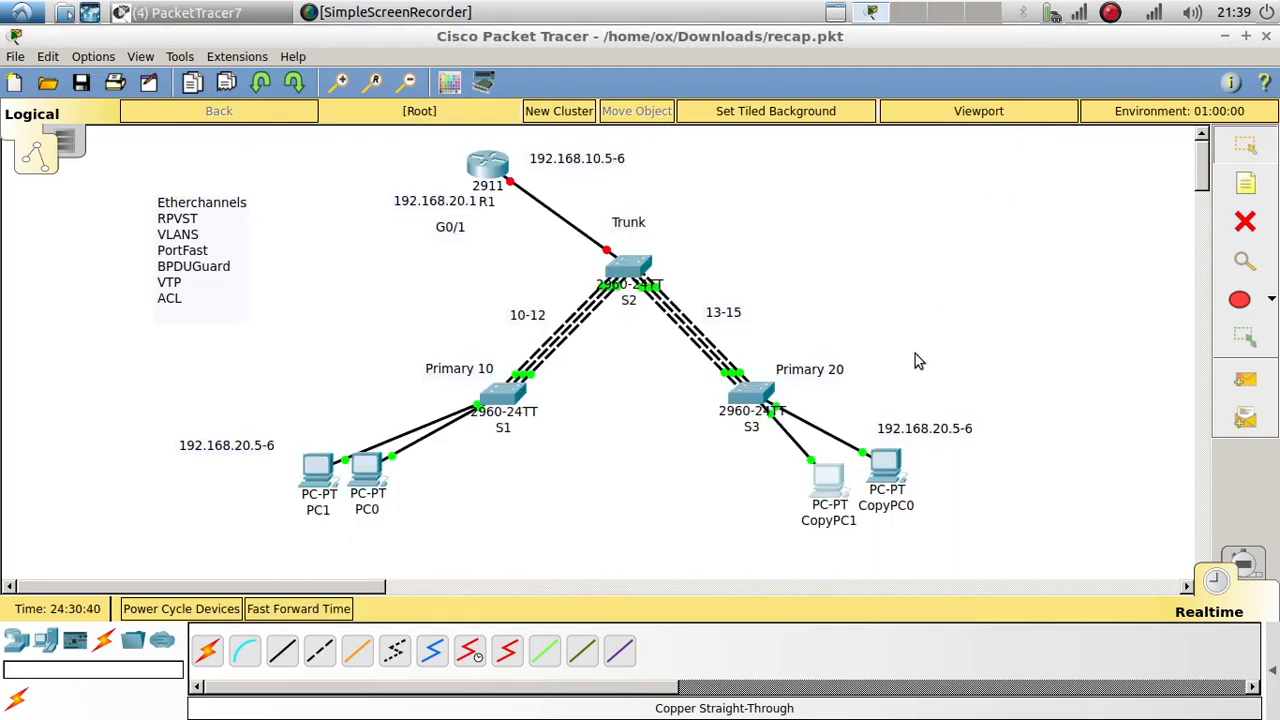
Step: Give CopyPC0 IP 192.168.20.6 with mask 255.255.255.0 and the pasted default gateway
{"action": "left_click", "coordinate": [885, 478]}
{"action": "left_click", "coordinate": [415, 166]}
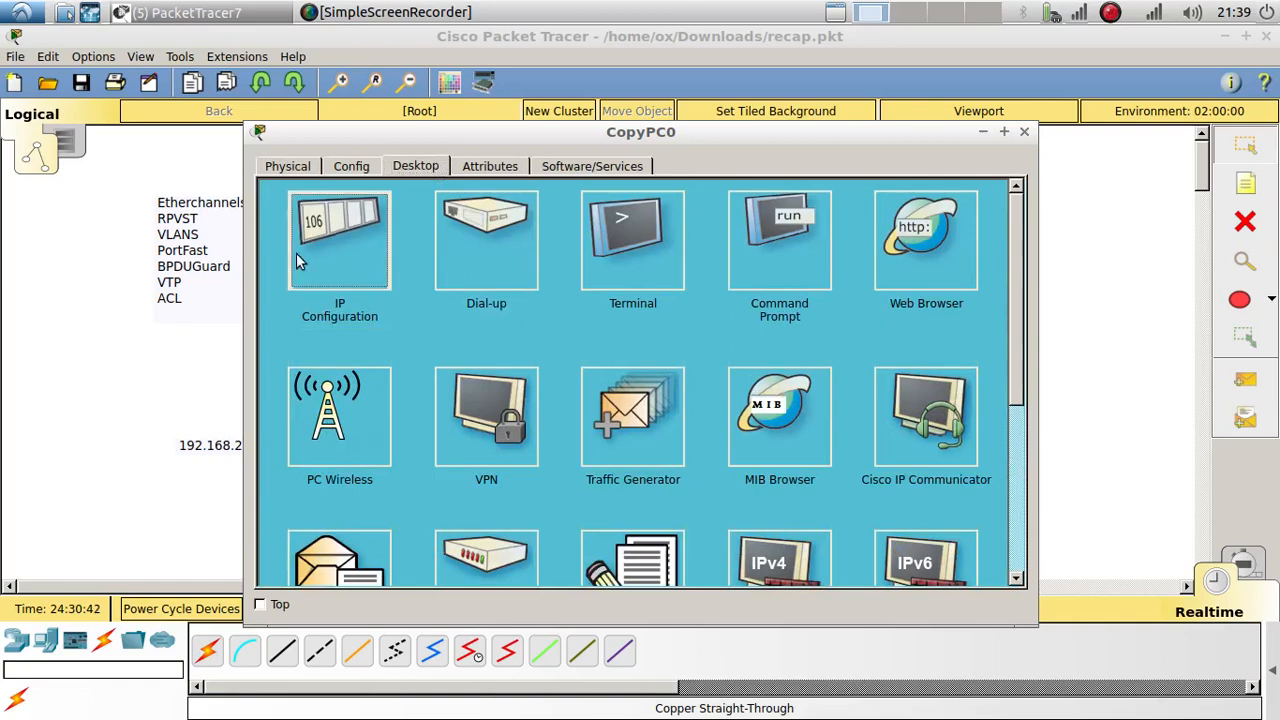
{"action": "left_click", "coordinate": [337, 228]}
{"action": "left_click", "coordinate": [596, 274]}
{"action": "key", "text": "ctrl+v"}
{"action": "key", "text": "BackSpace"}
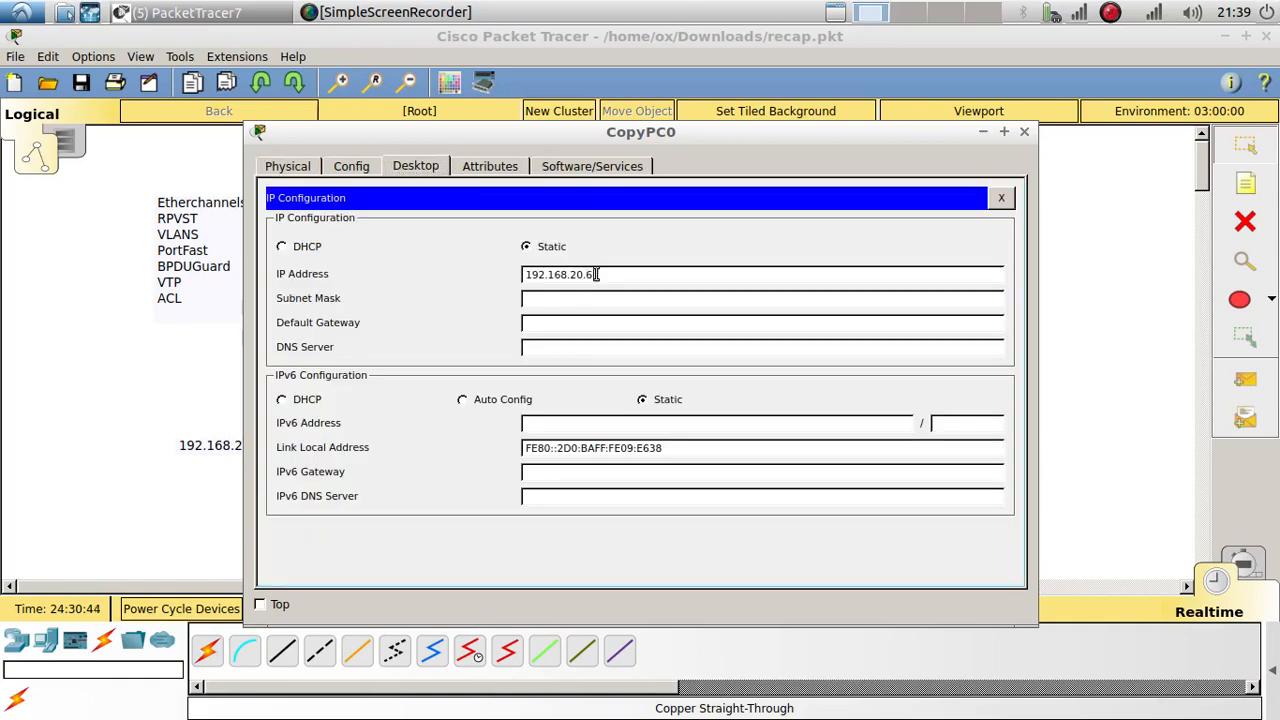
{"action": "left_click", "coordinate": [605, 322]}
{"action": "key", "text": "ctrl+v"}
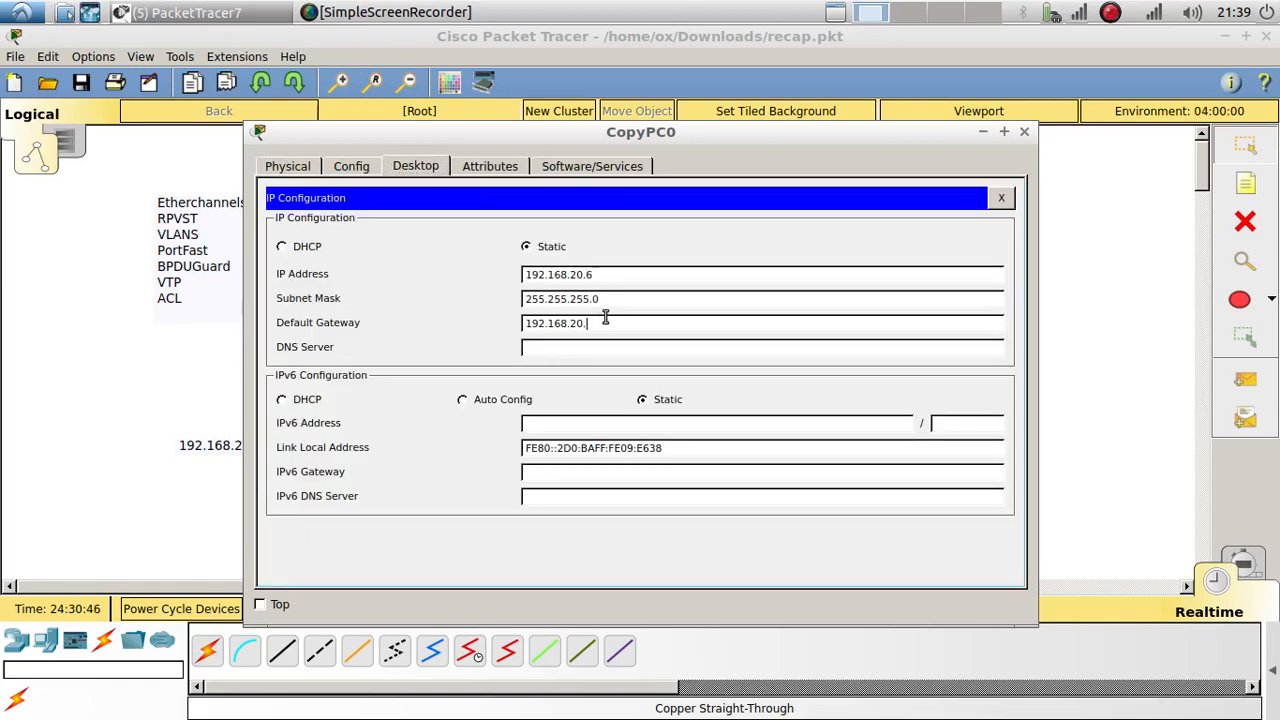
{"action": "left_click", "coordinate": [1001, 197]}
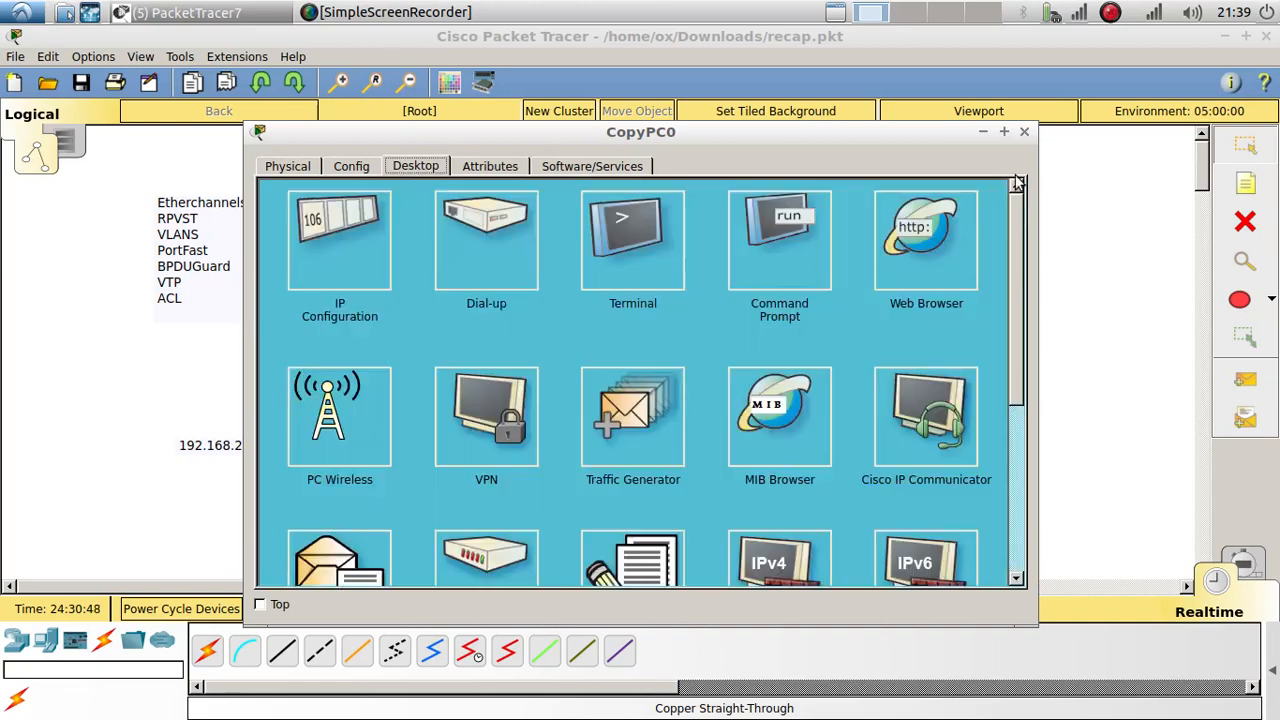
{"action": "left_click", "coordinate": [1024, 131]}
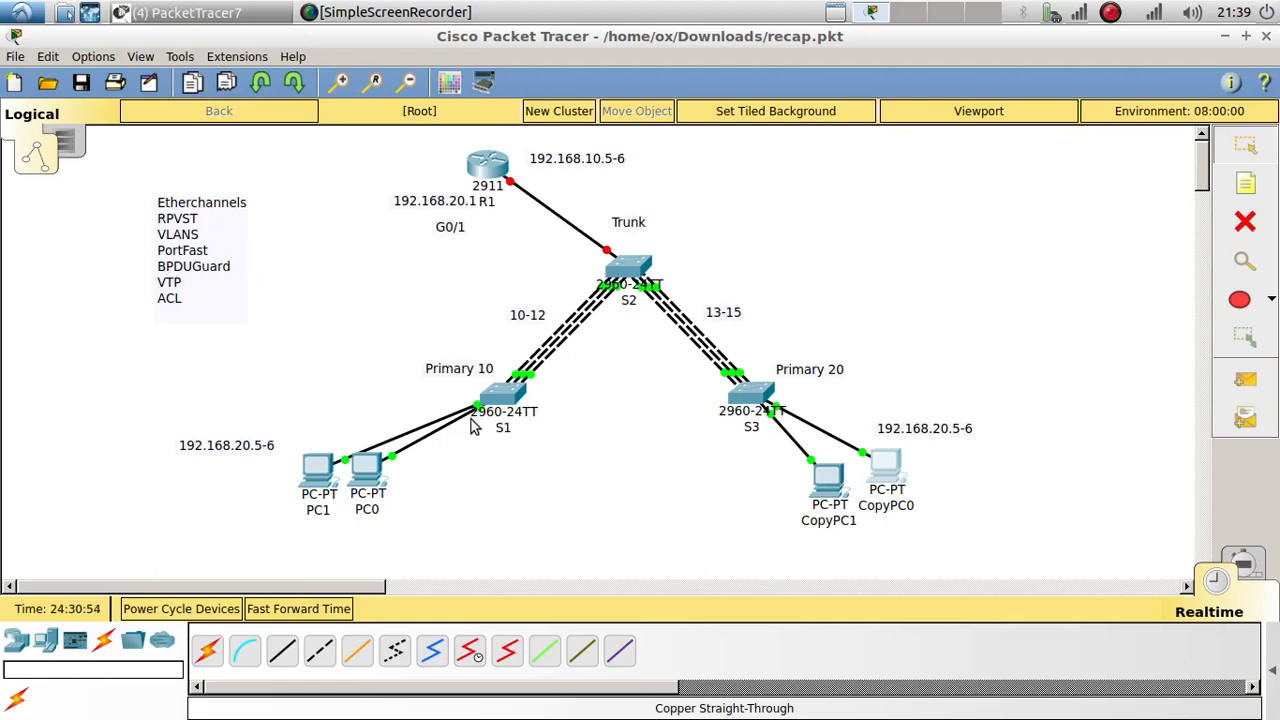
Step: On S1, select 'int range f0/1-2' and apply 'spanning-tree portfast'
{"action": "left_click", "coordinate": [504, 393]}
{"action": "left_click", "coordinate": [880, 538]}
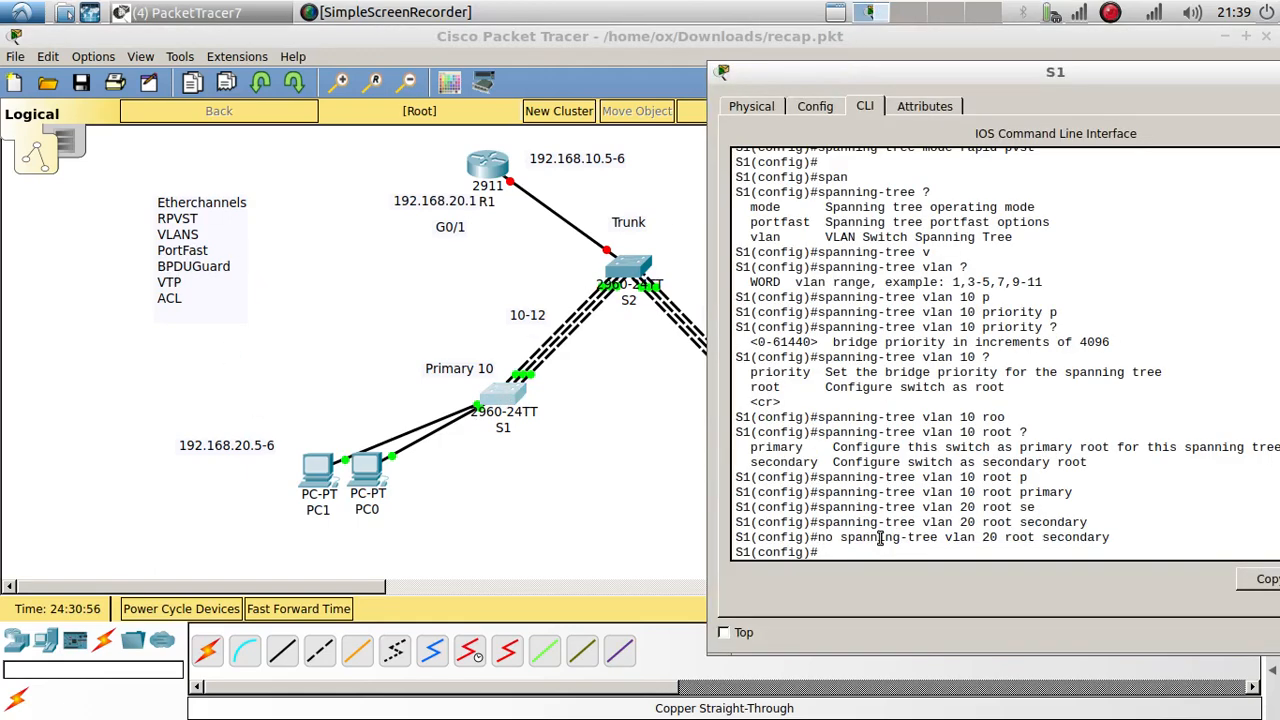
{"action": "key", "text": "Return"}
{"action": "key", "text": "Return"}
{"action": "type", "text": "int range"}
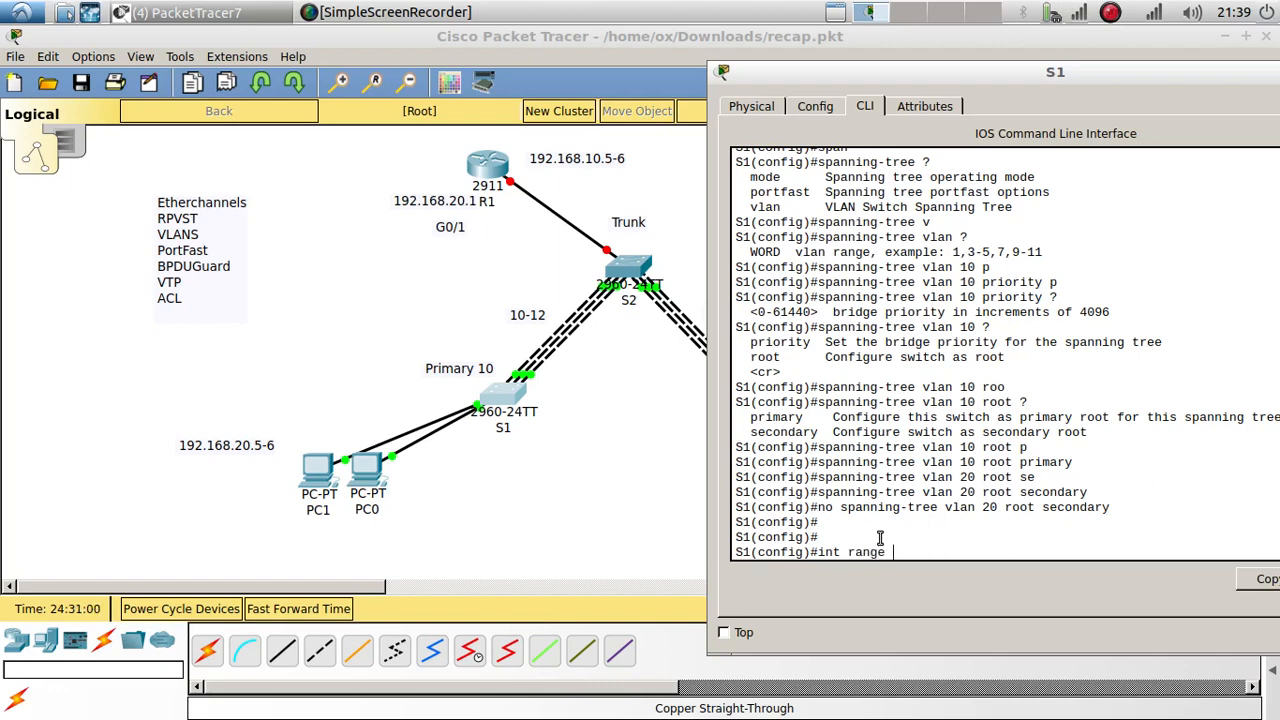
{"action": "type", "text": " f0/1-2"}
{"action": "key", "text": "Return"}
{"action": "key", "text": "Return"}
{"action": "type", "text": "spa"}
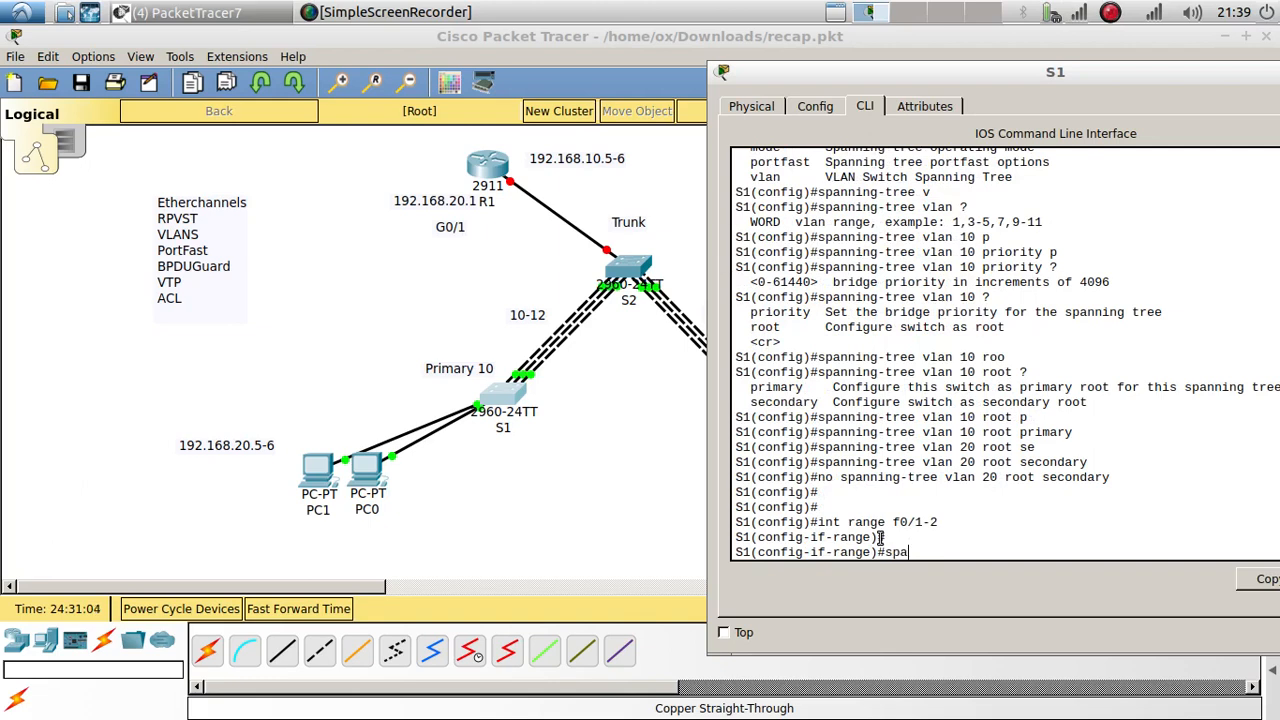
{"action": "type", "text": "n"}
{"action": "key", "text": "Tab"}
{"action": "key", "text": "Return"}
{"action": "key", "text": "Up"}
{"action": "type", "text": "p"}
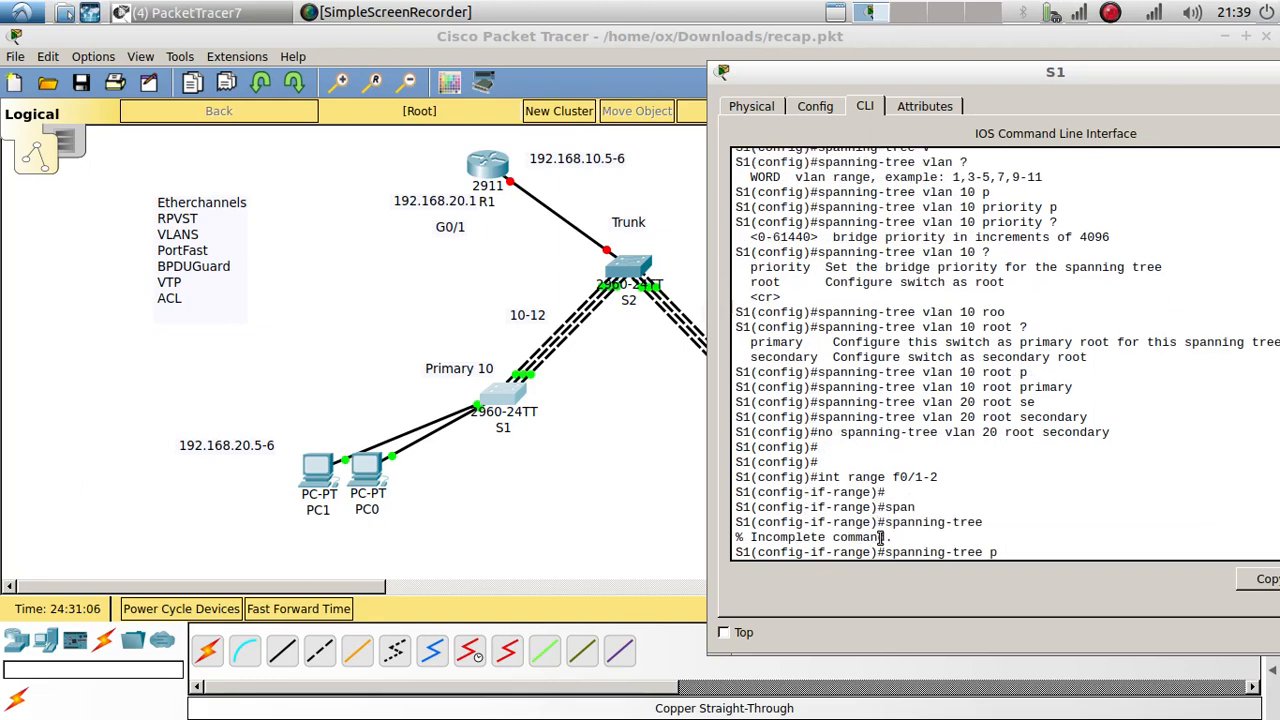
{"action": "type", "text": "o"}
{"action": "key", "text": "Tab"}
{"action": "key", "text": "Return"}
{"action": "key", "text": "Return"}
{"action": "key", "text": "Return"}
{"action": "key", "text": "Return"}
{"action": "key", "text": "Return"}
{"action": "key", "text": "Return"}
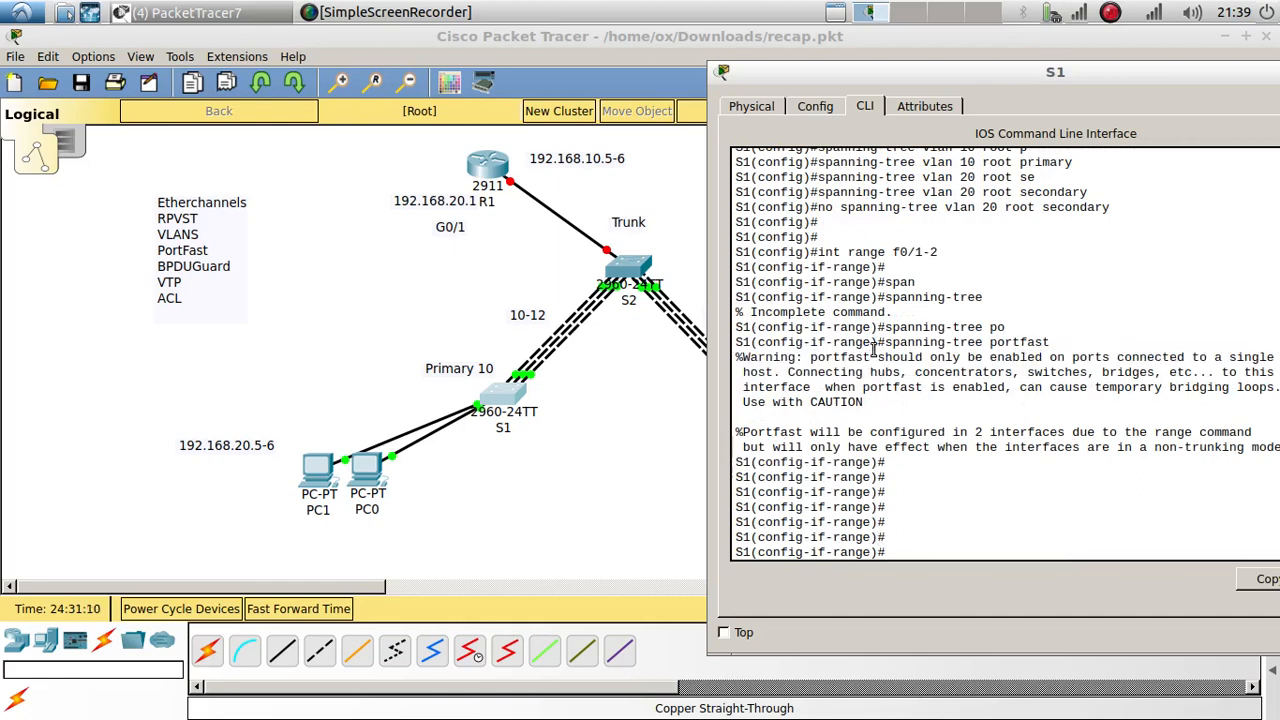
{"action": "left_click_drag", "start_coordinate": [885, 343], "coordinate": [1057, 343]}
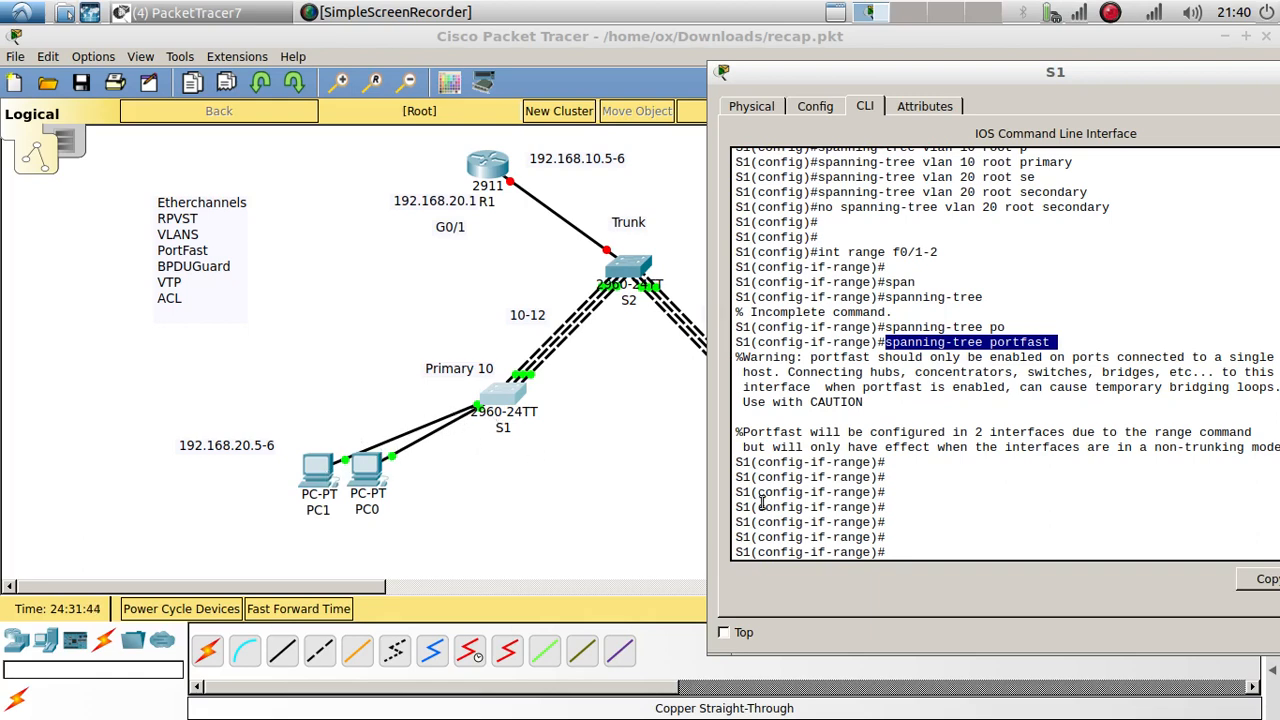
Step: Apply 'spanning-tree bpduguard enable' to S1's f0/1-2 range
{"action": "left_click", "coordinate": [926, 534]}
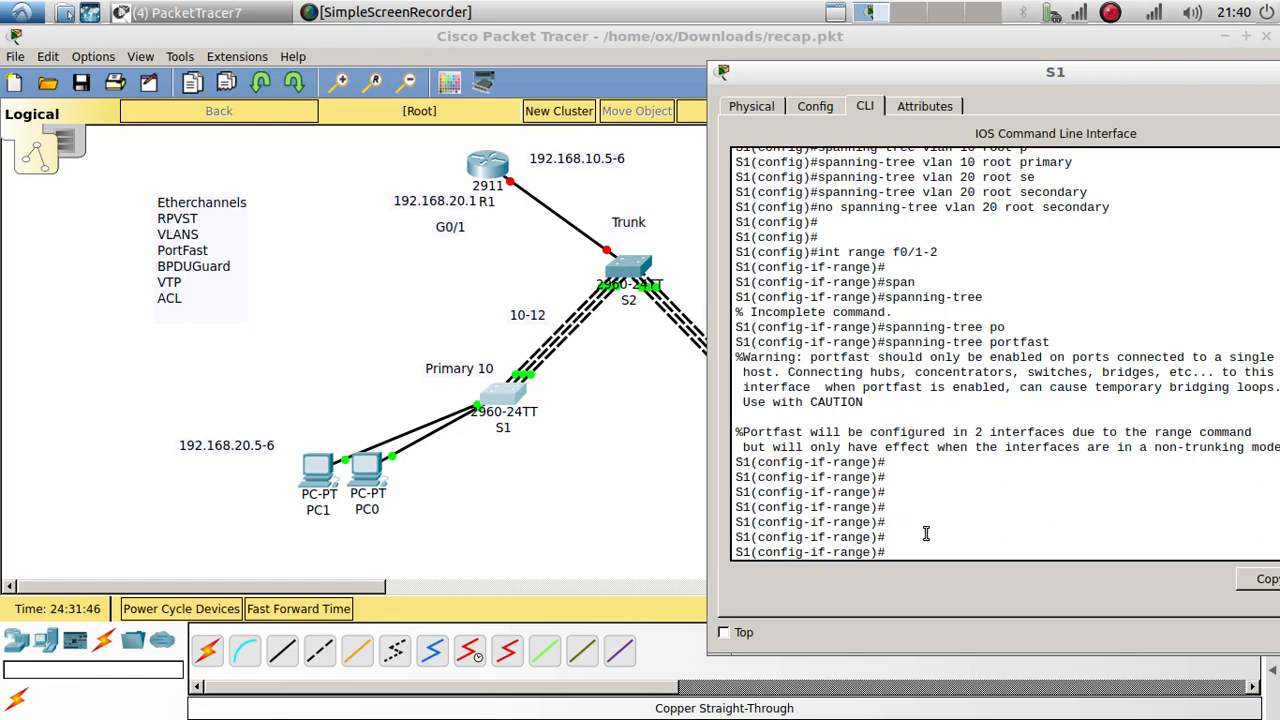
{"action": "type", "text": "spann"}
{"action": "key", "text": "Tab"}
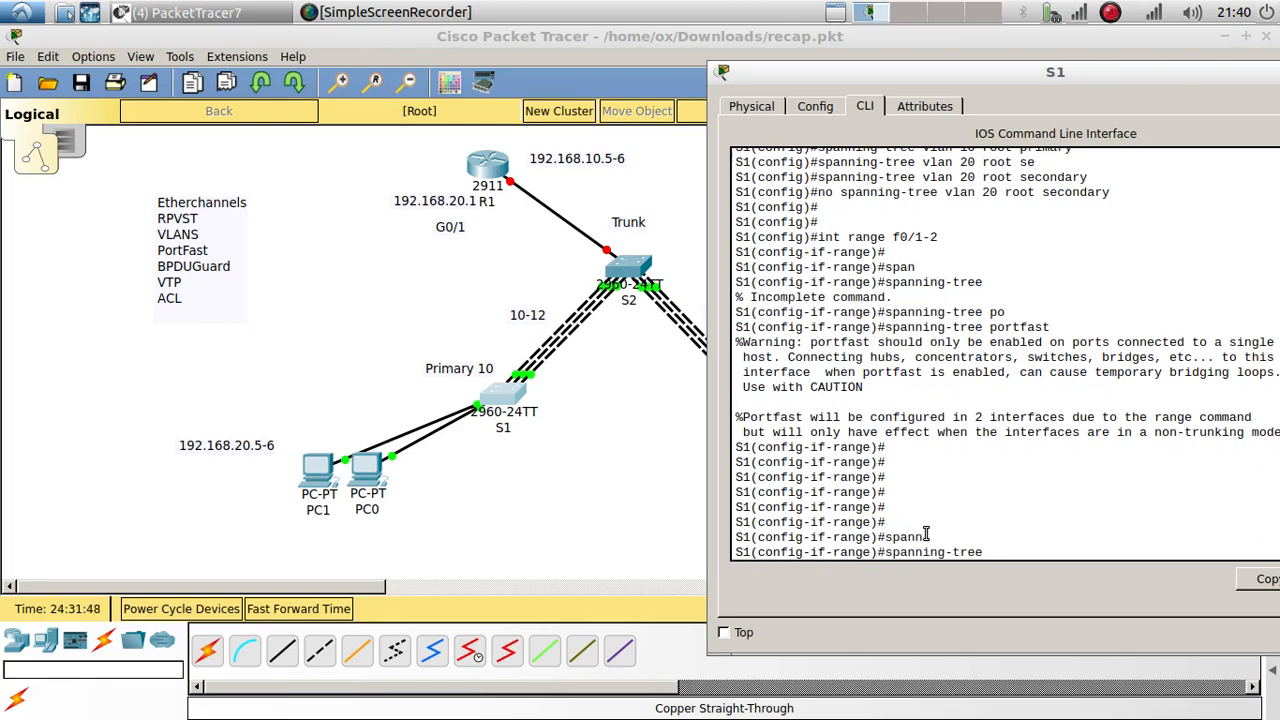
{"action": "type", "text": "b"}
{"action": "key", "text": "Tab"}
{"action": "type", "text": "en"}
{"action": "key", "text": "Tab"}
{"action": "key", "text": "Return"}
{"action": "key", "text": "Return"}
{"action": "key", "text": "Return"}
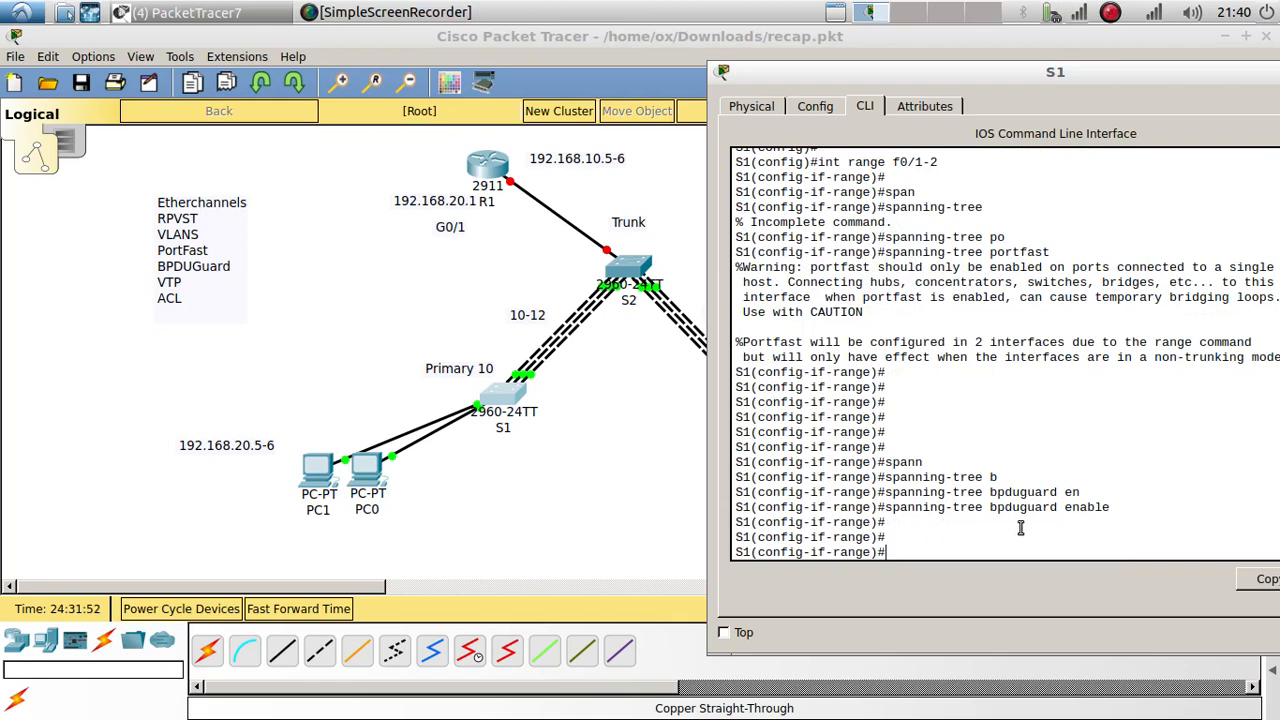
{"action": "left_click_drag", "start_coordinate": [1118, 508], "coordinate": [877, 510]}
Step: Copy the 'int range f0/1-2' command text from S1's console
{"action": "left_click_drag", "start_coordinate": [952, 166], "coordinate": [818, 165]}
{"action": "right_click", "coordinate": [835, 166]}
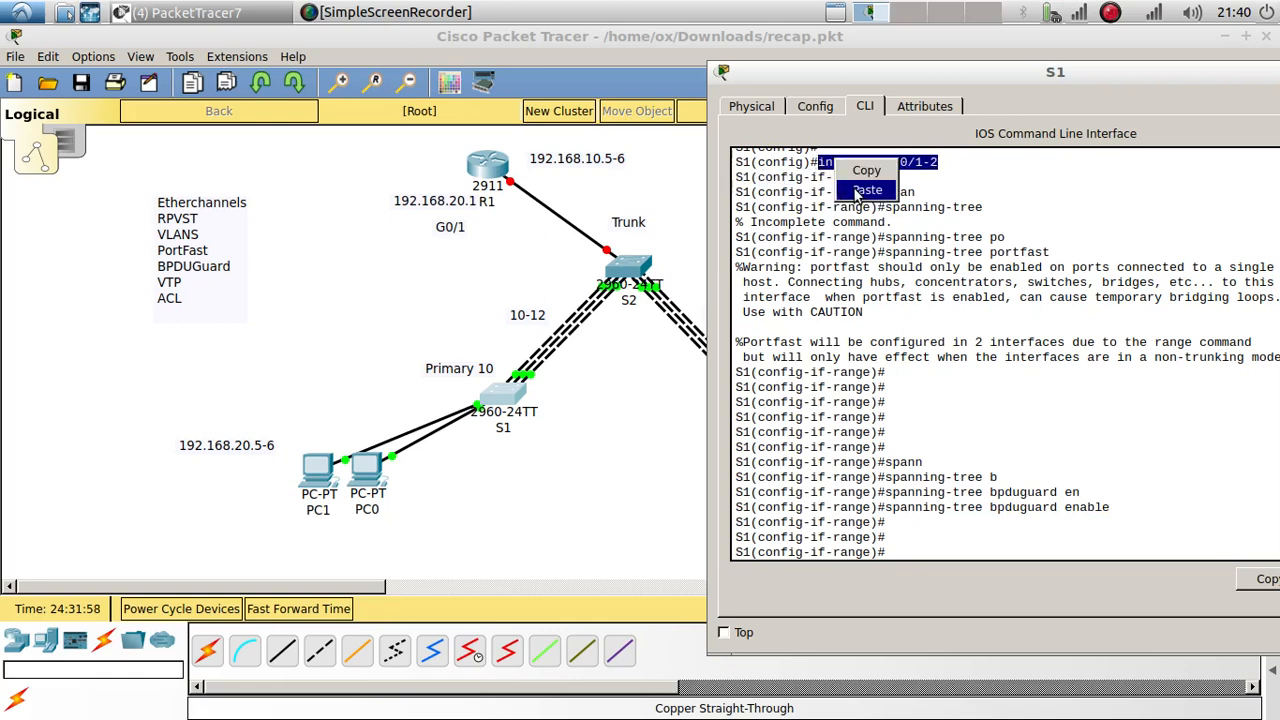
{"action": "left_click", "coordinate": [862, 172]}
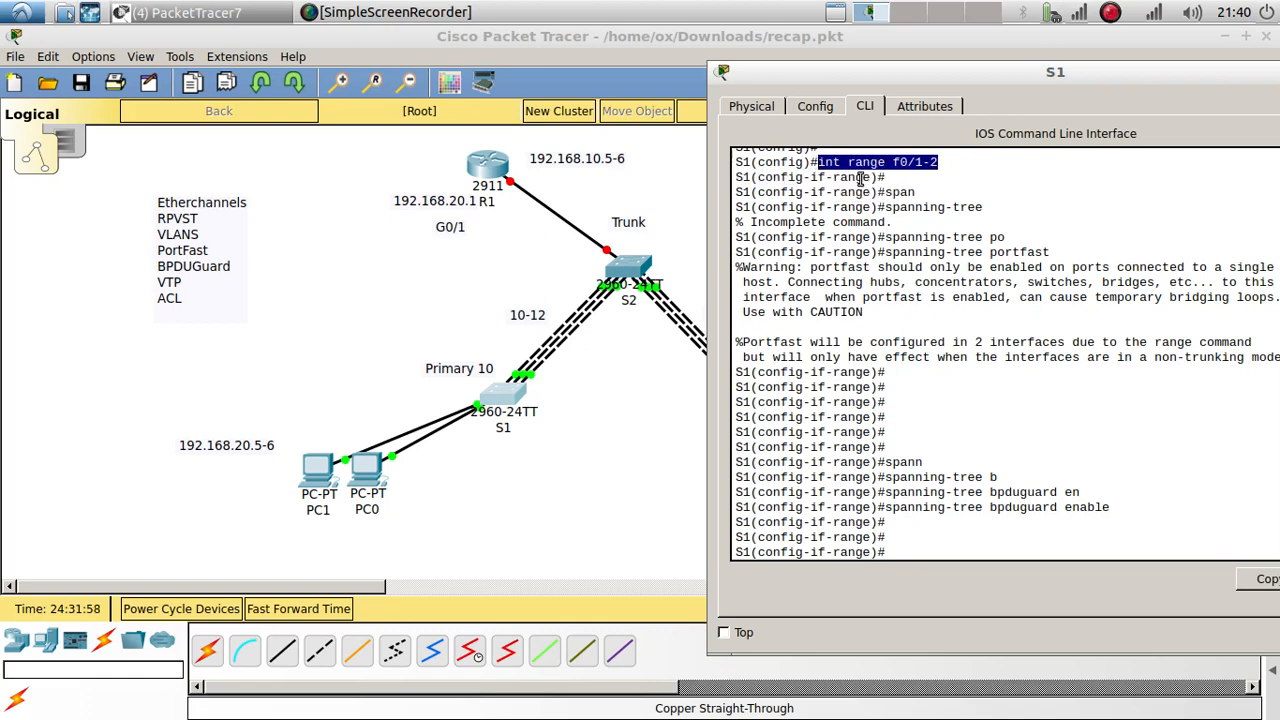
{"action": "double_click", "coordinate": [1017, 509]}
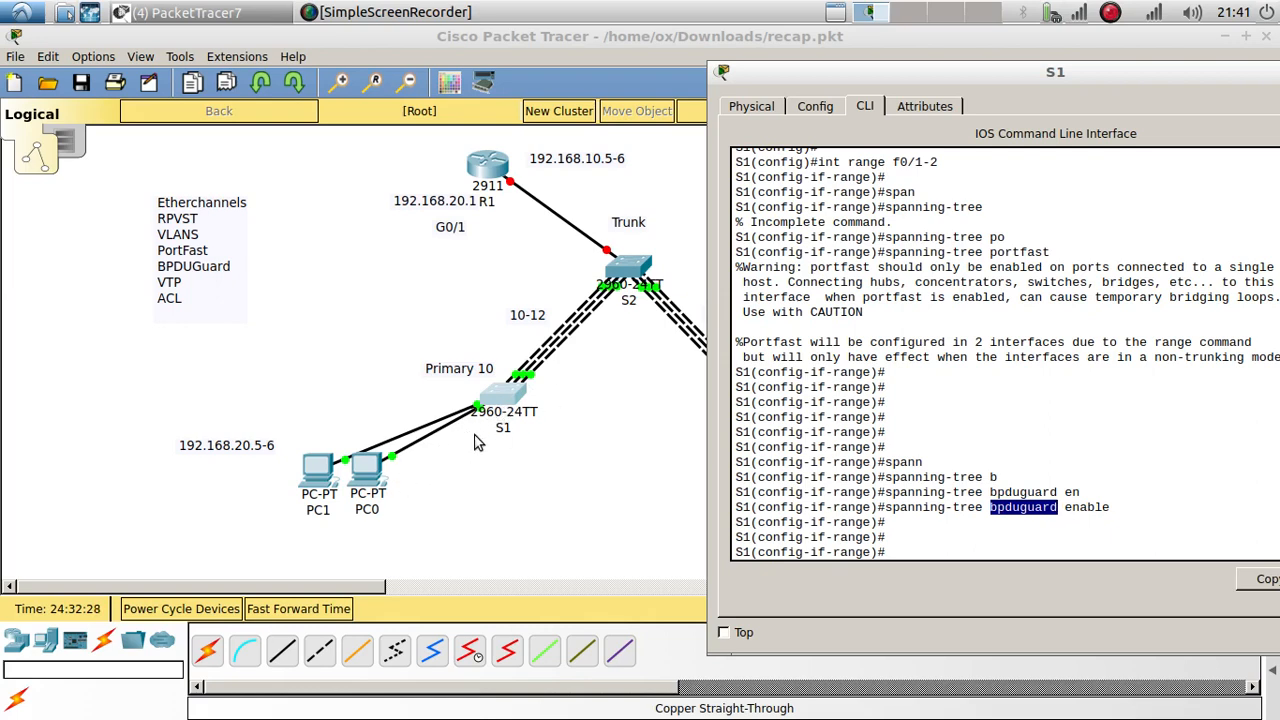
Step: On S3, paste 'int range f0/1-2' and enable 'spanning-tree portfast'
{"action": "left_click", "coordinate": [566, 462]}
{"action": "left_click", "coordinate": [748, 400]}
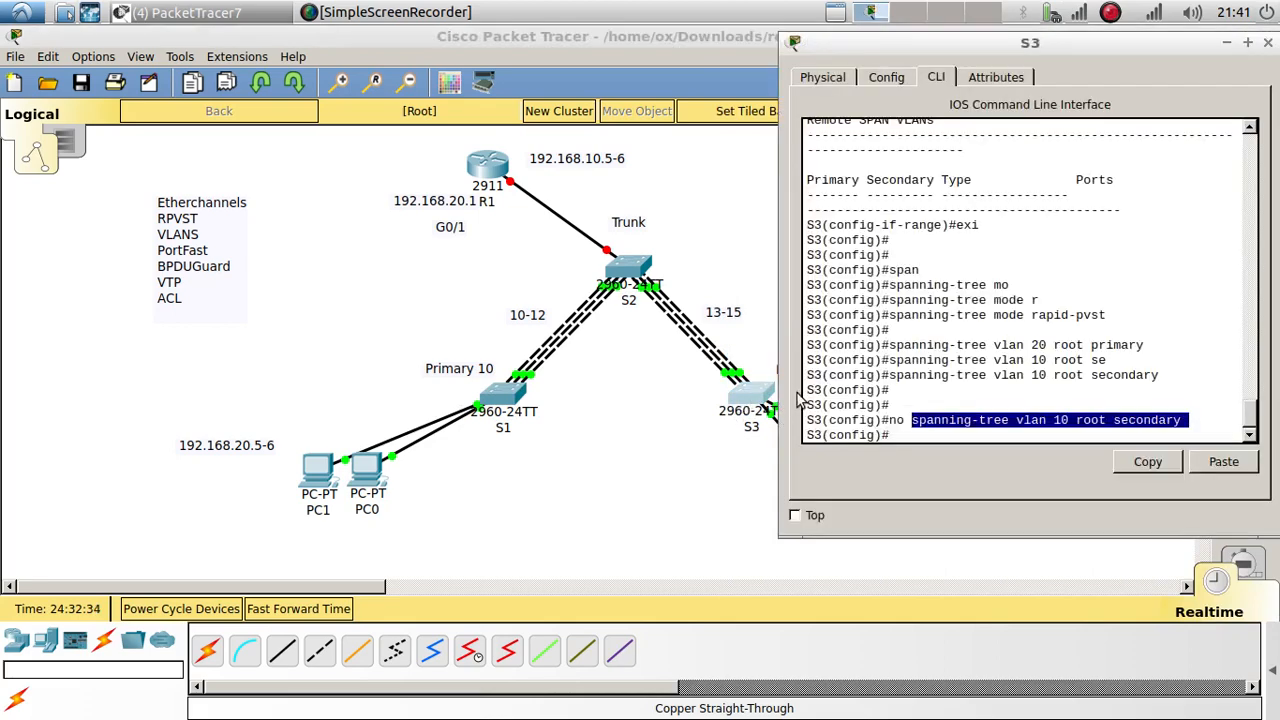
{"action": "left_click", "coordinate": [908, 438]}
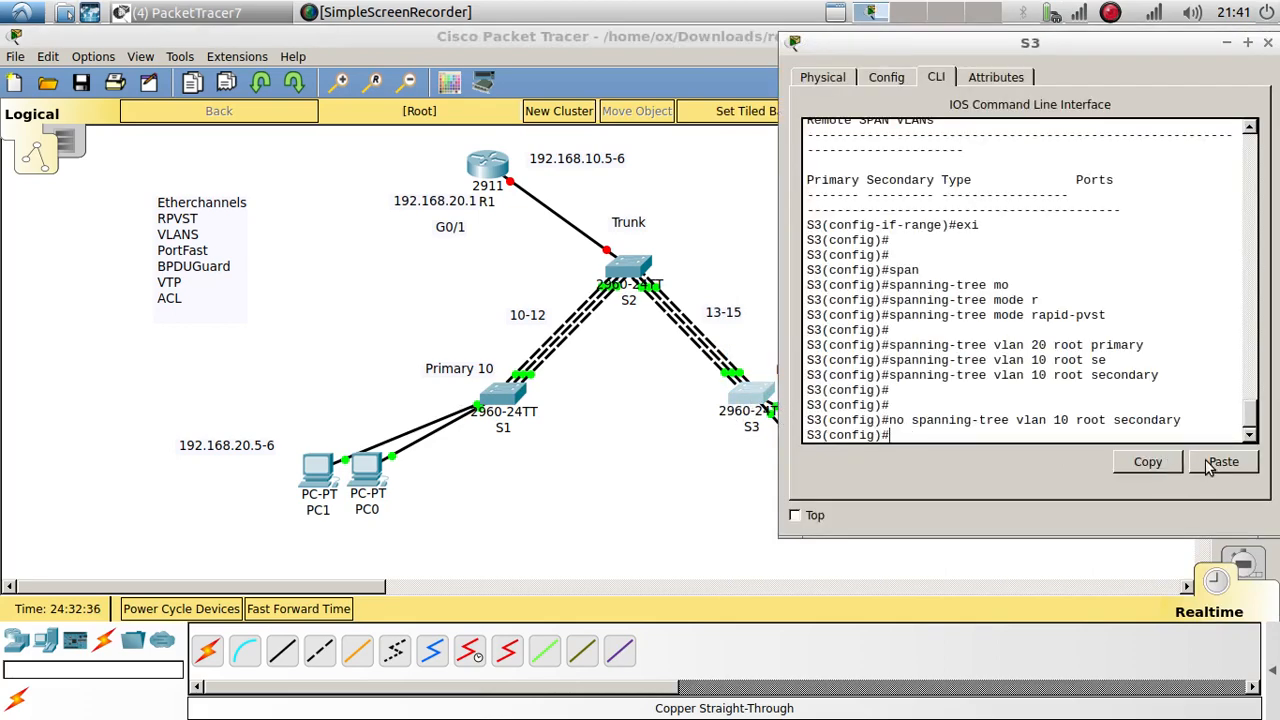
{"action": "left_click", "coordinate": [1212, 464]}
{"action": "key", "text": "Return"}
{"action": "type", "text": "sp"}
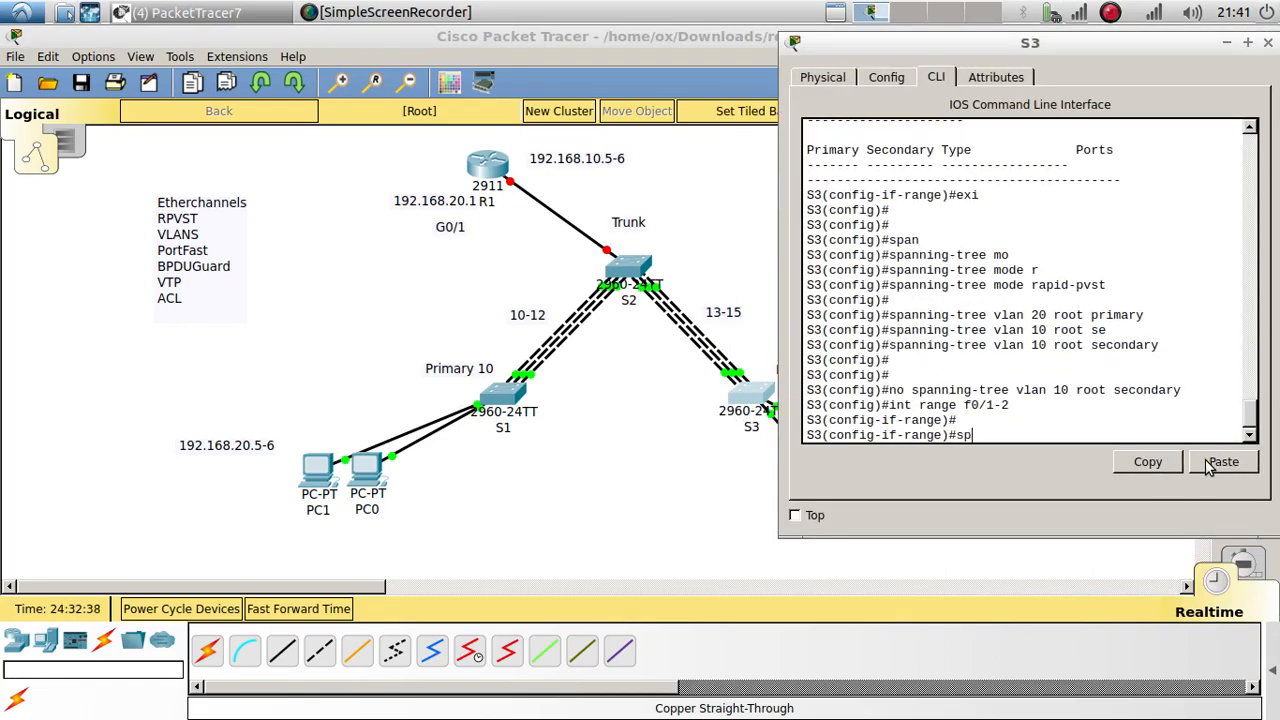
{"action": "type", "text": "ann"}
{"action": "key", "text": "Tab"}
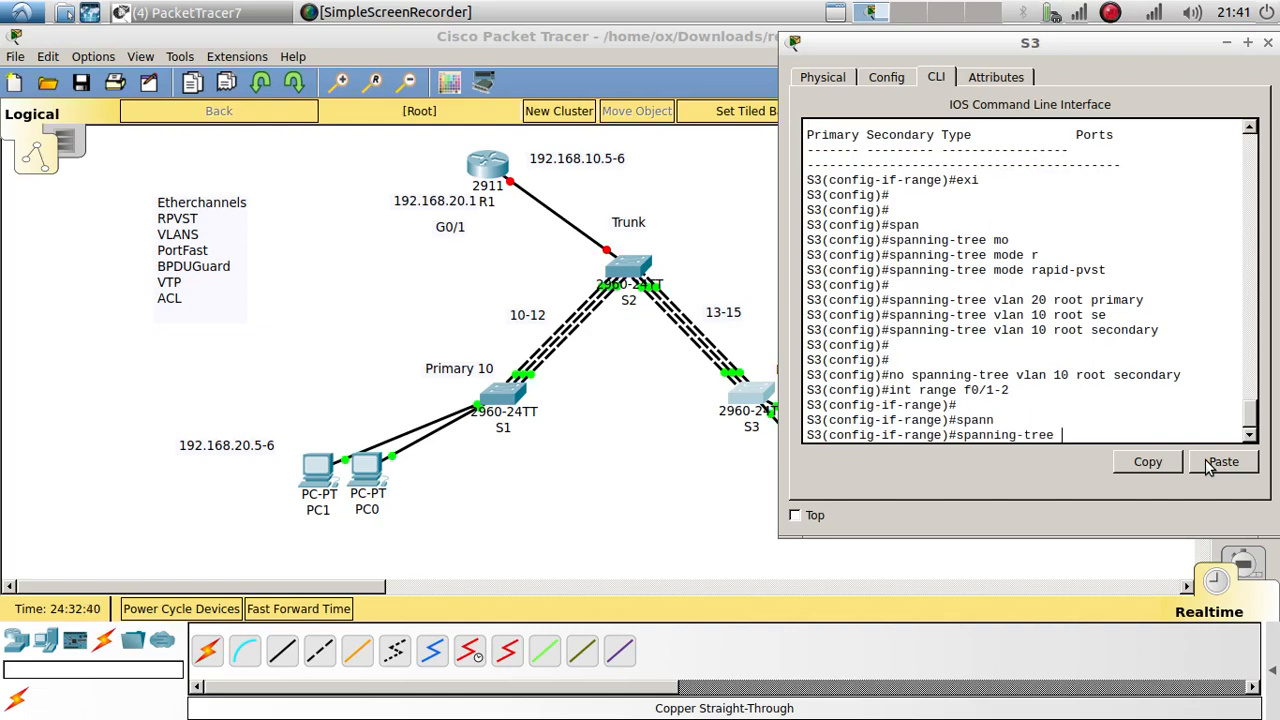
{"action": "type", "text": "po"}
{"action": "key", "text": "Tab"}
{"action": "key", "text": "Return"}
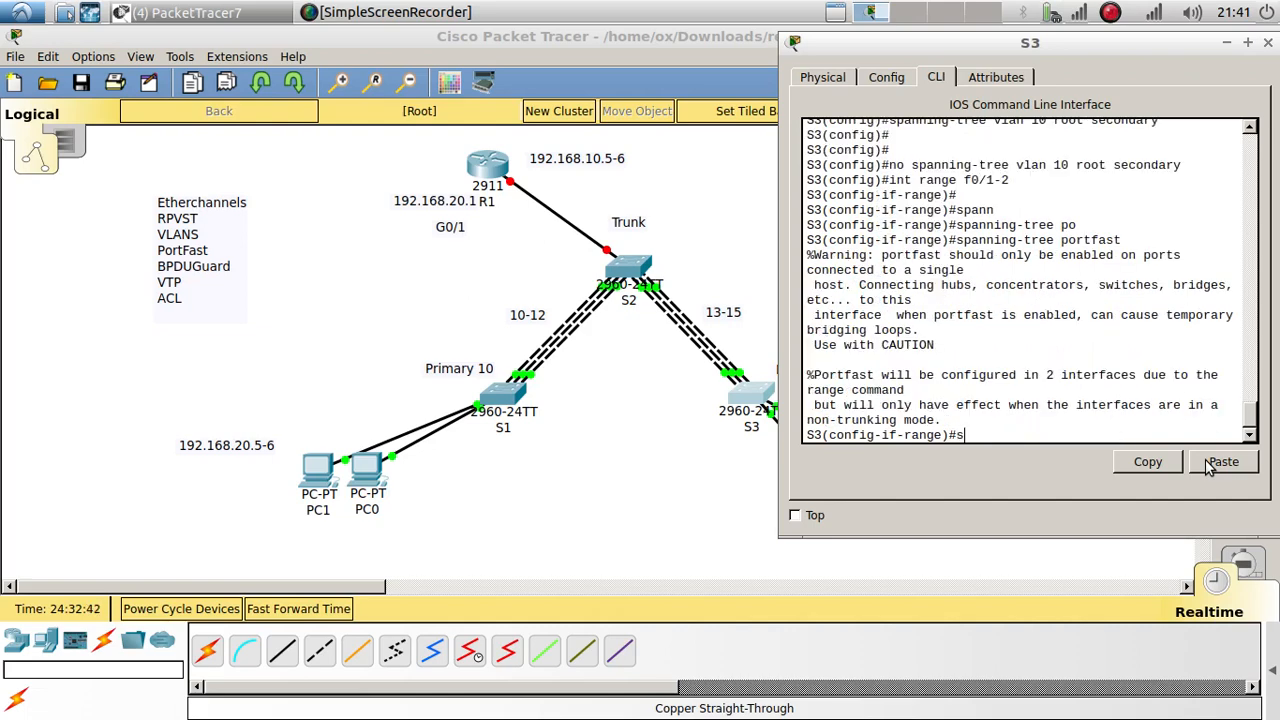
Step: Apply 'spanning-tree bpduguard enable' to S3's f0/1-2 range
{"action": "type", "text": "span"}
{"action": "key", "text": "Tab"}
{"action": "type", "text": "b"}
{"action": "key", "text": "Tab"}
{"action": "type", "text": "e"}
{"action": "key", "text": "Tab"}
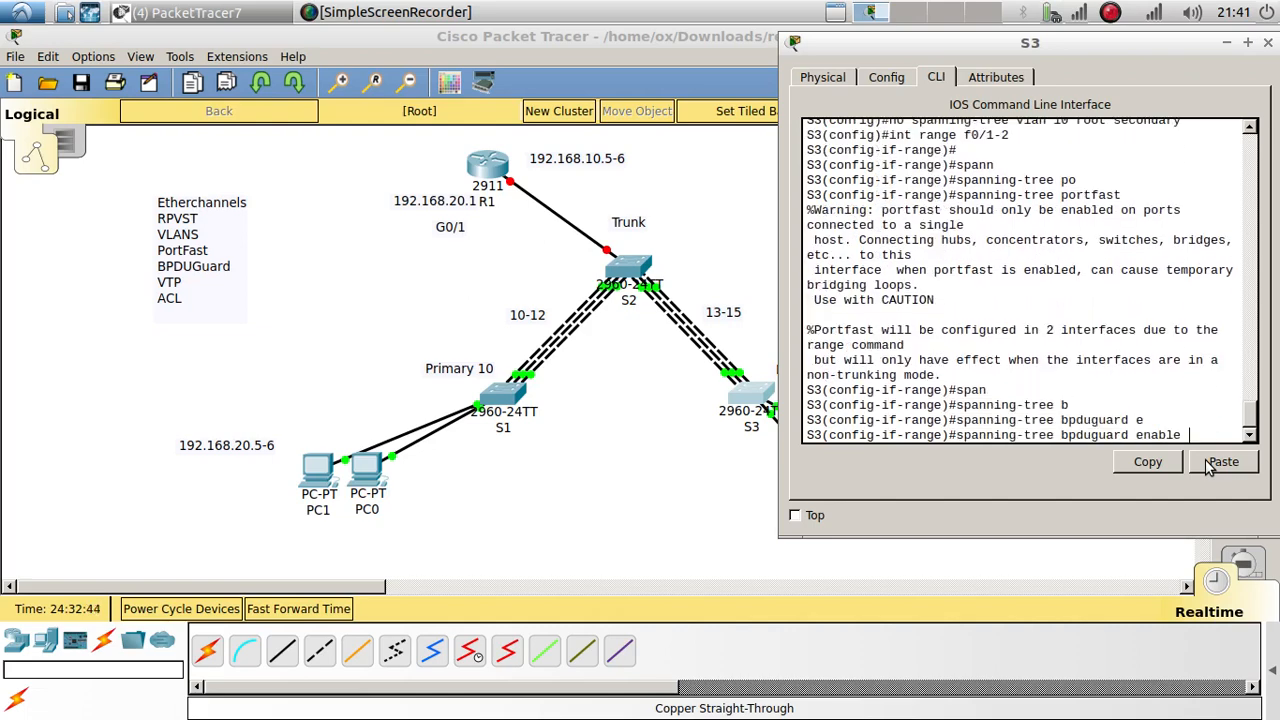
{"action": "key", "text": "Return"}
{"action": "key", "text": "Return"}
{"action": "key", "text": "Return"}
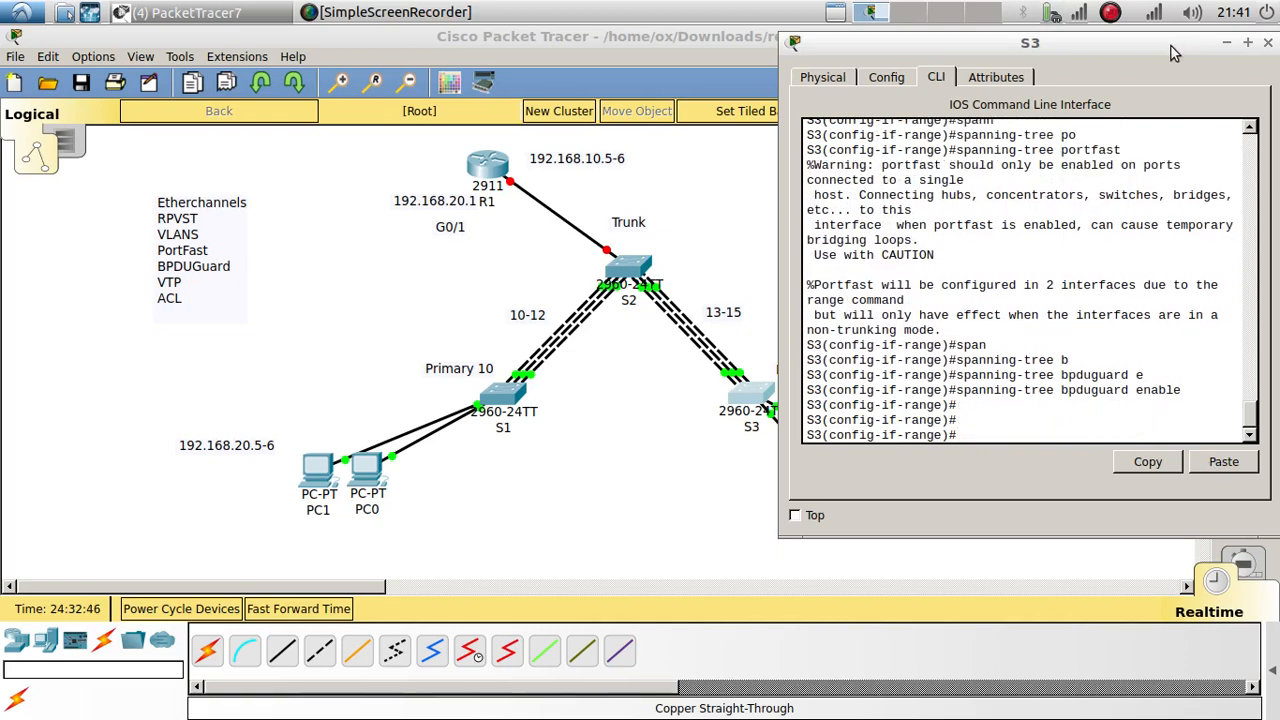
{"action": "left_click_drag", "start_coordinate": [1171, 46], "coordinate": [997, 76]}
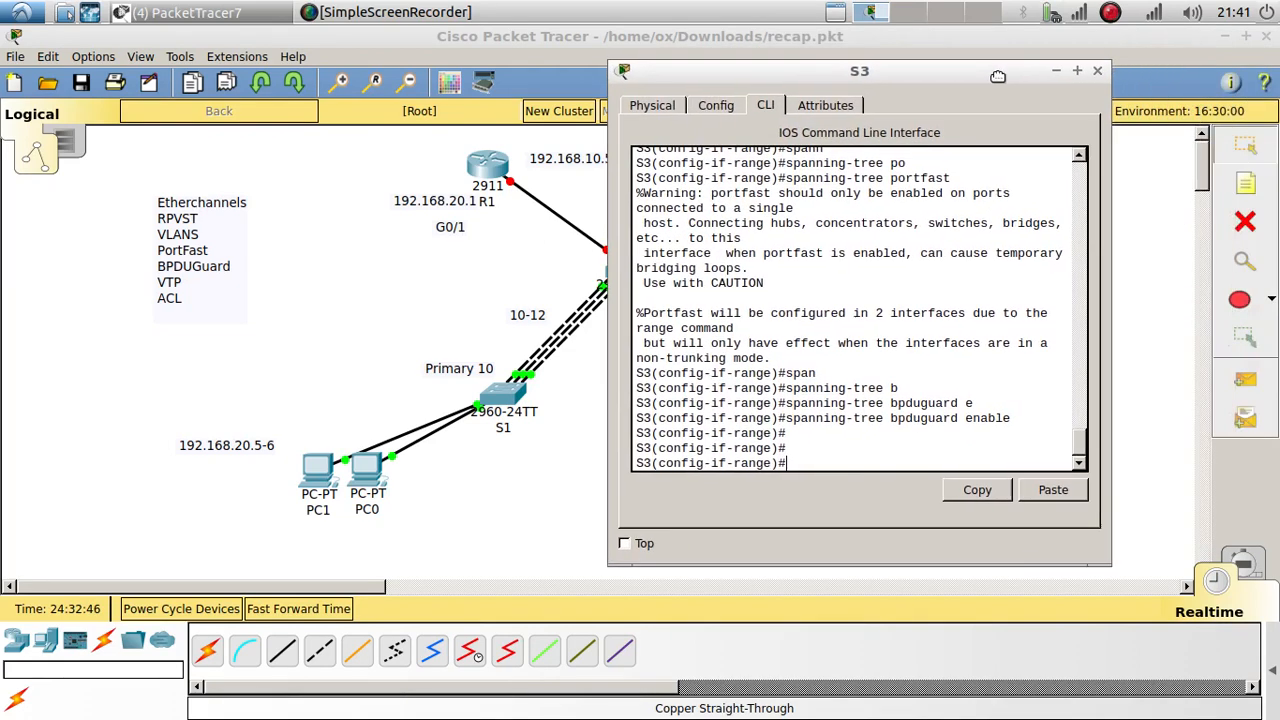
Step: Insert a 'Router on stick' line below VTP in the topics note and bring up S2's command line
{"action": "left_click", "coordinate": [284, 297]}
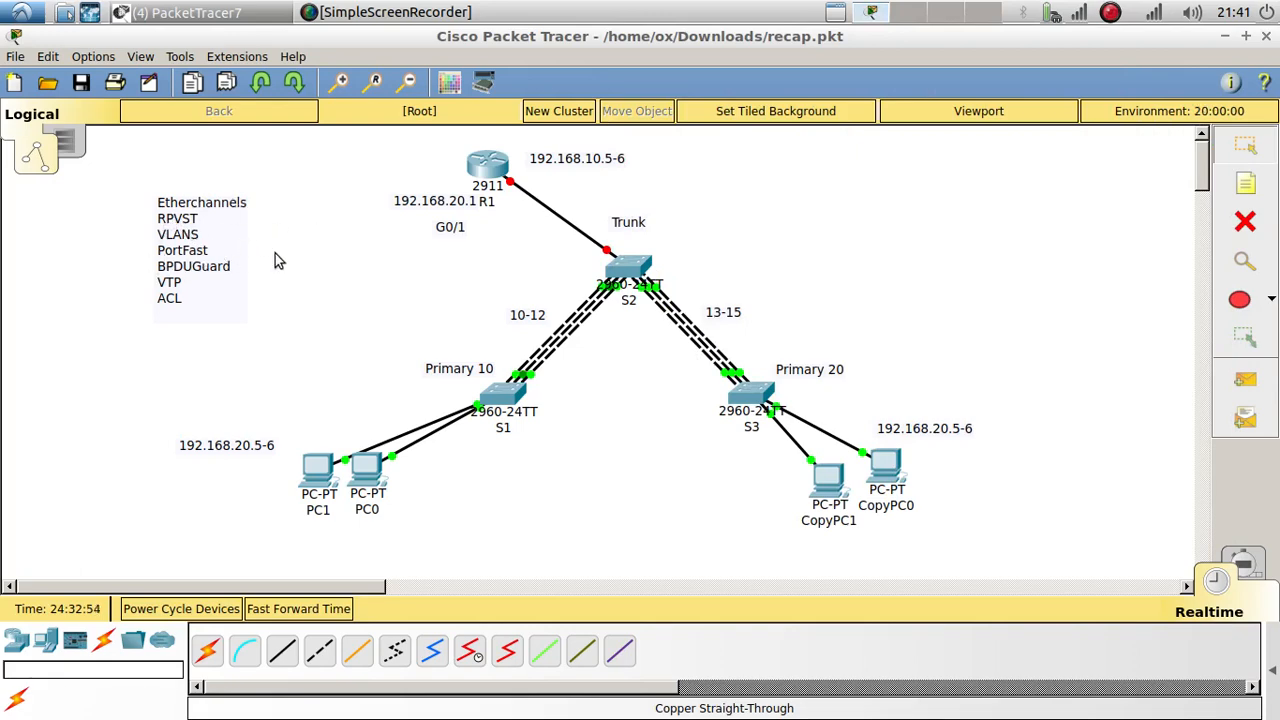
{"action": "double_click", "coordinate": [194, 288]}
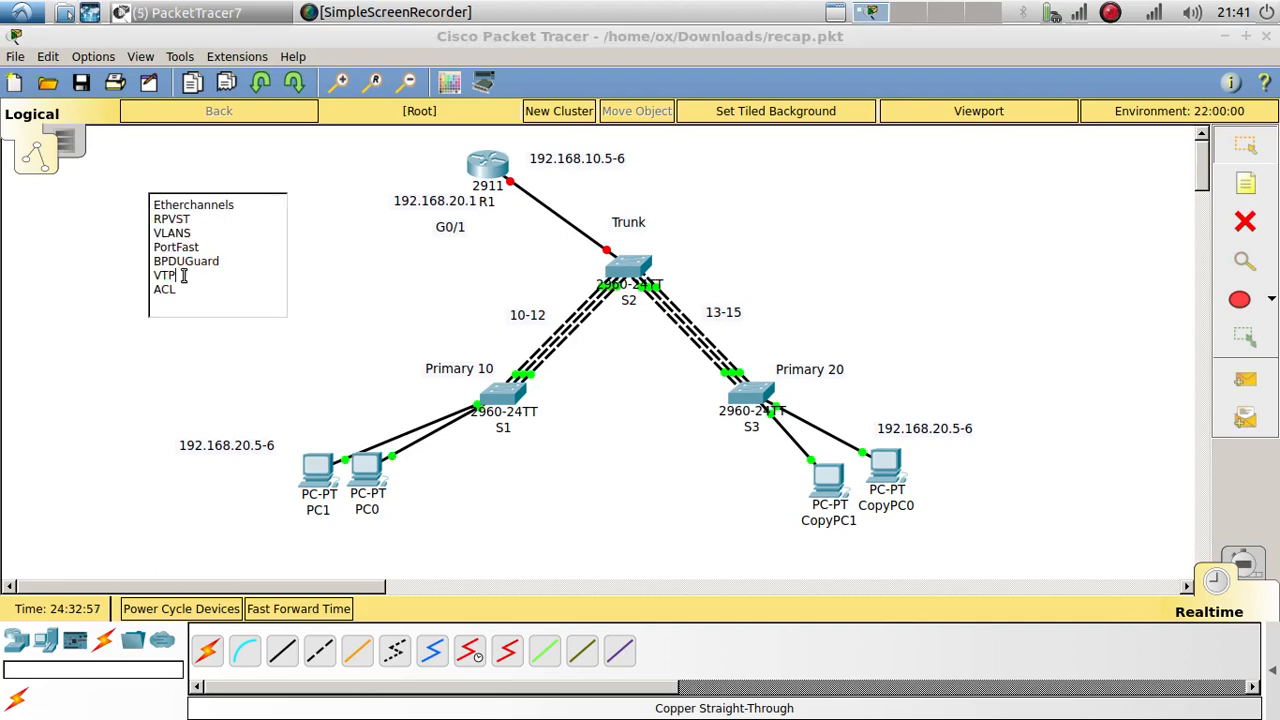
{"action": "key", "text": "Return"}
{"action": "type", "text": "\\Route"}
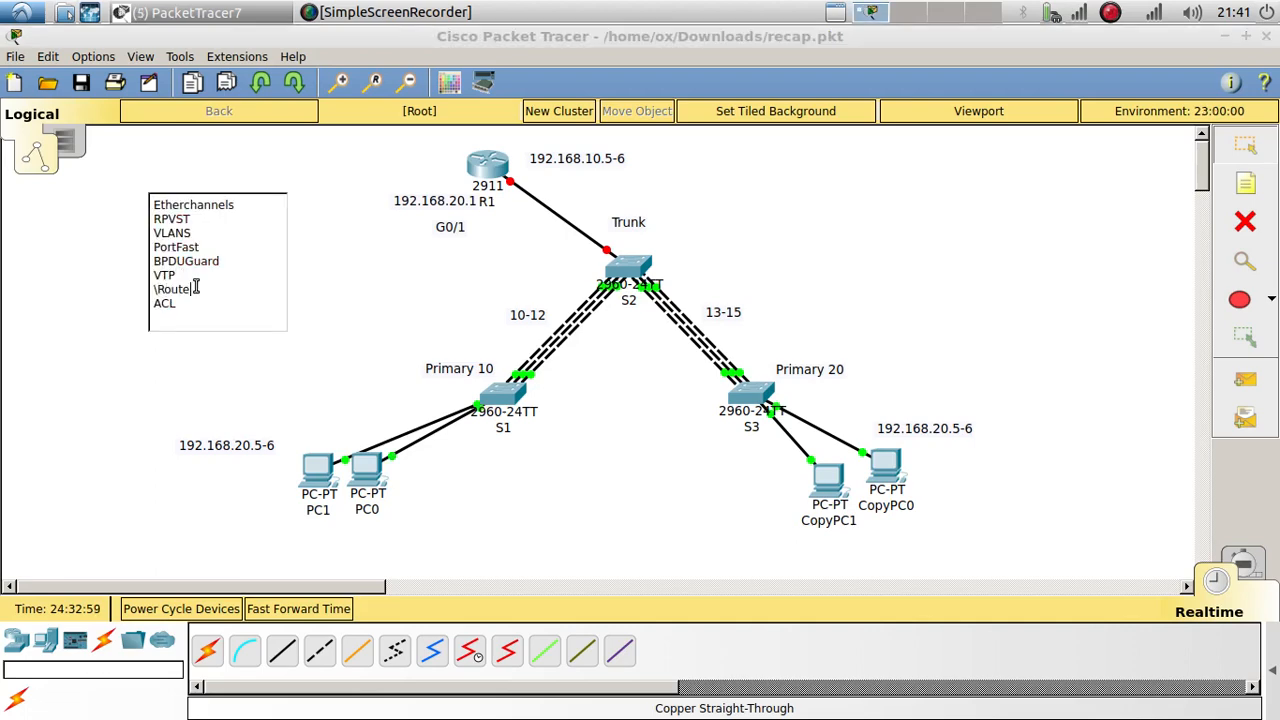
{"action": "type", "text": "ro"}
{"action": "key", "text": "BackSpace"}
{"action": "type", "text": "o"}
{"action": "key", "text": "BackSpace"}
{"action": "left_click", "coordinate": [346, 283]}
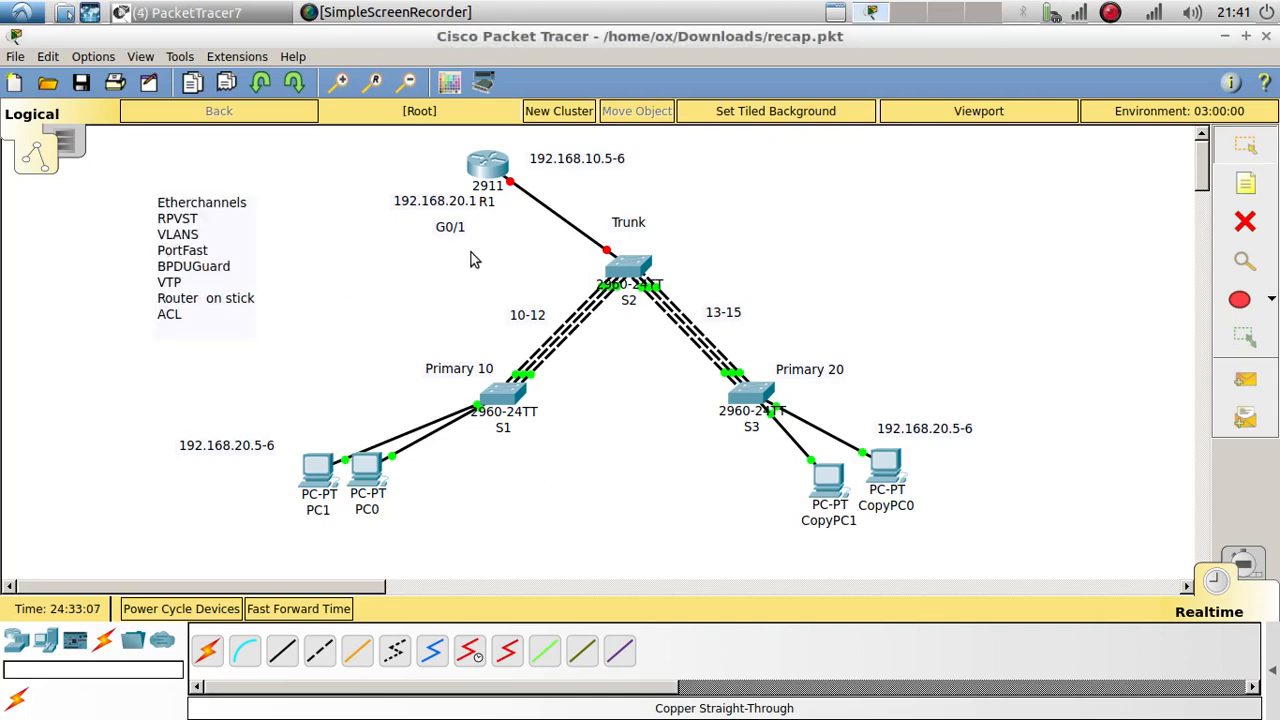
{"action": "mouse_move", "coordinate": [606, 253]}
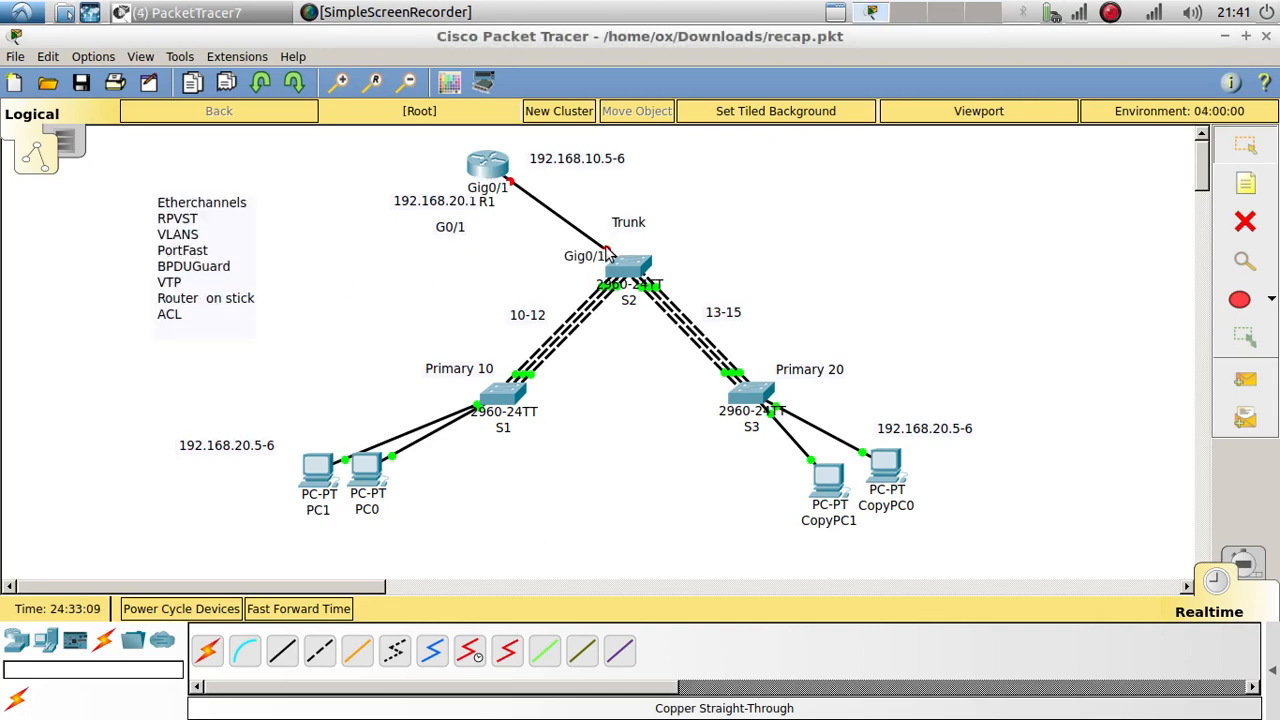
{"action": "left_click", "coordinate": [640, 264]}
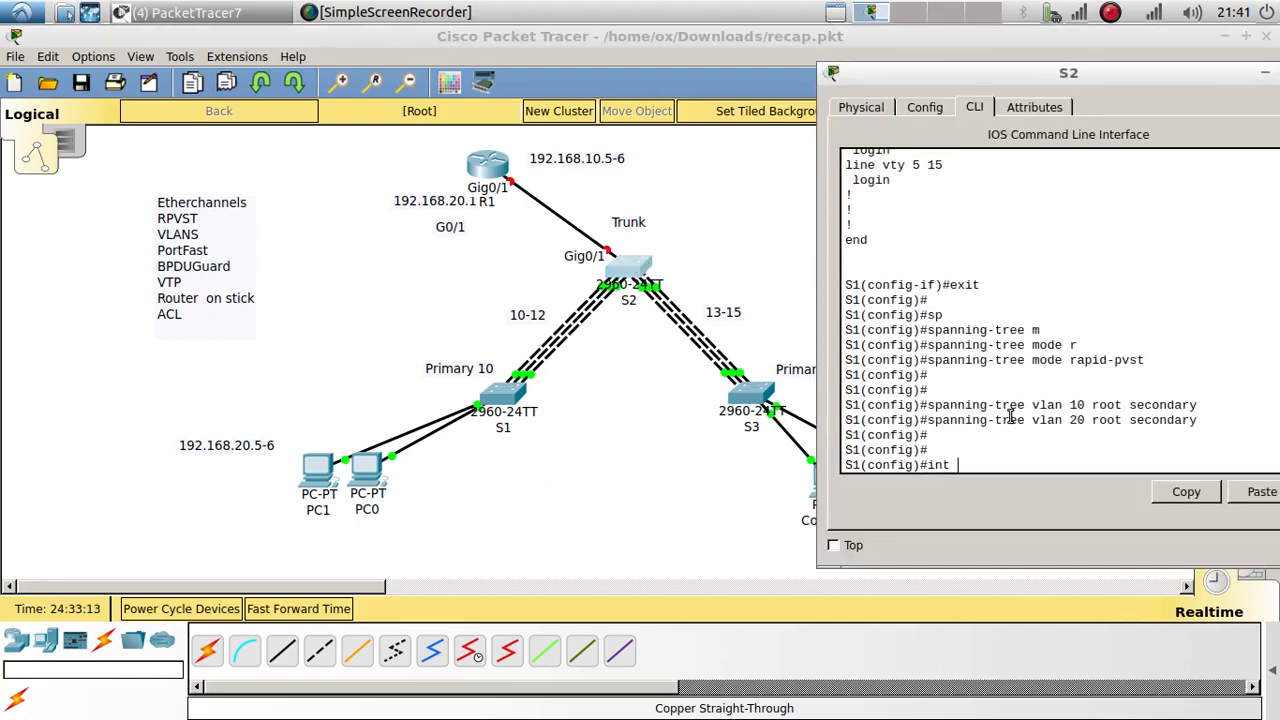
Step: On S2, configure interface g0/1 with 'switchport mode trunk' and return to the topology
{"action": "type", "text": "int g0/1"}
{"action": "key", "text": "Return"}
{"action": "key", "text": "Return"}
{"action": "type", "text": "se"}
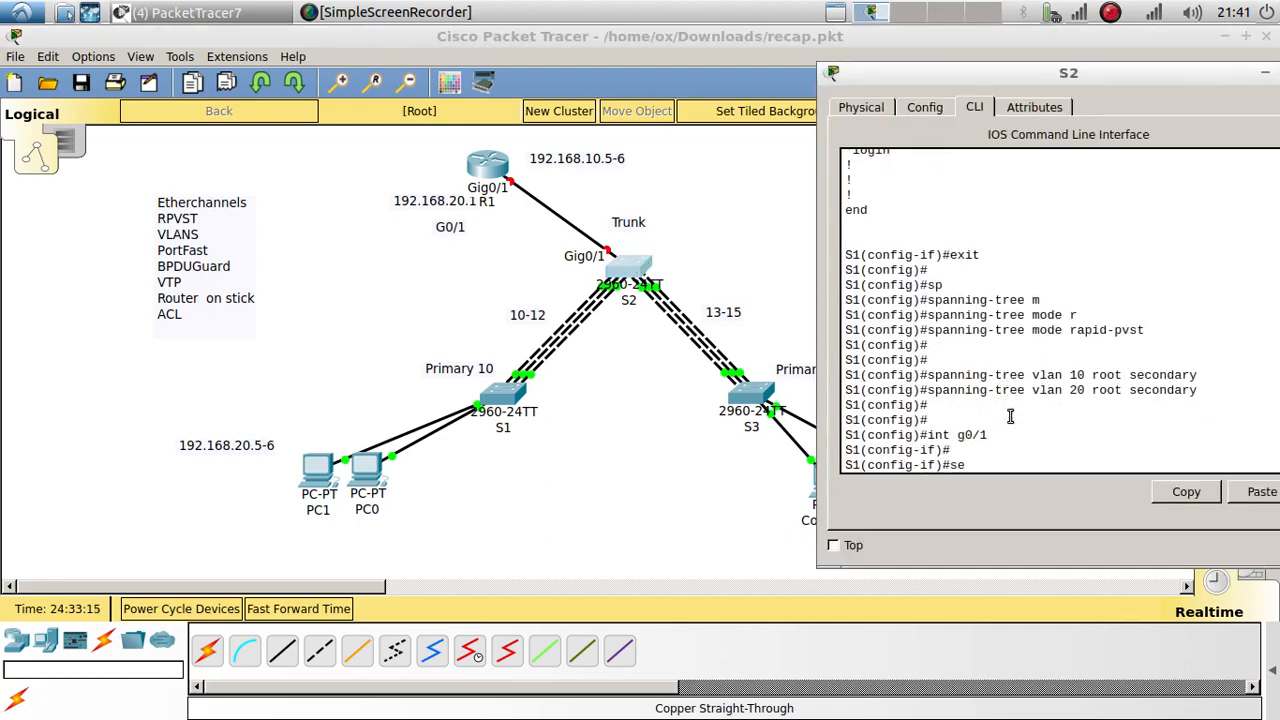
{"action": "type", "text": "i"}
{"action": "key", "text": "Tab"}
{"action": "type", "text": "qm"}
{"action": "key", "text": "BackSpace"}
{"action": "type", "text": "w"}
{"action": "key", "text": "Tab"}
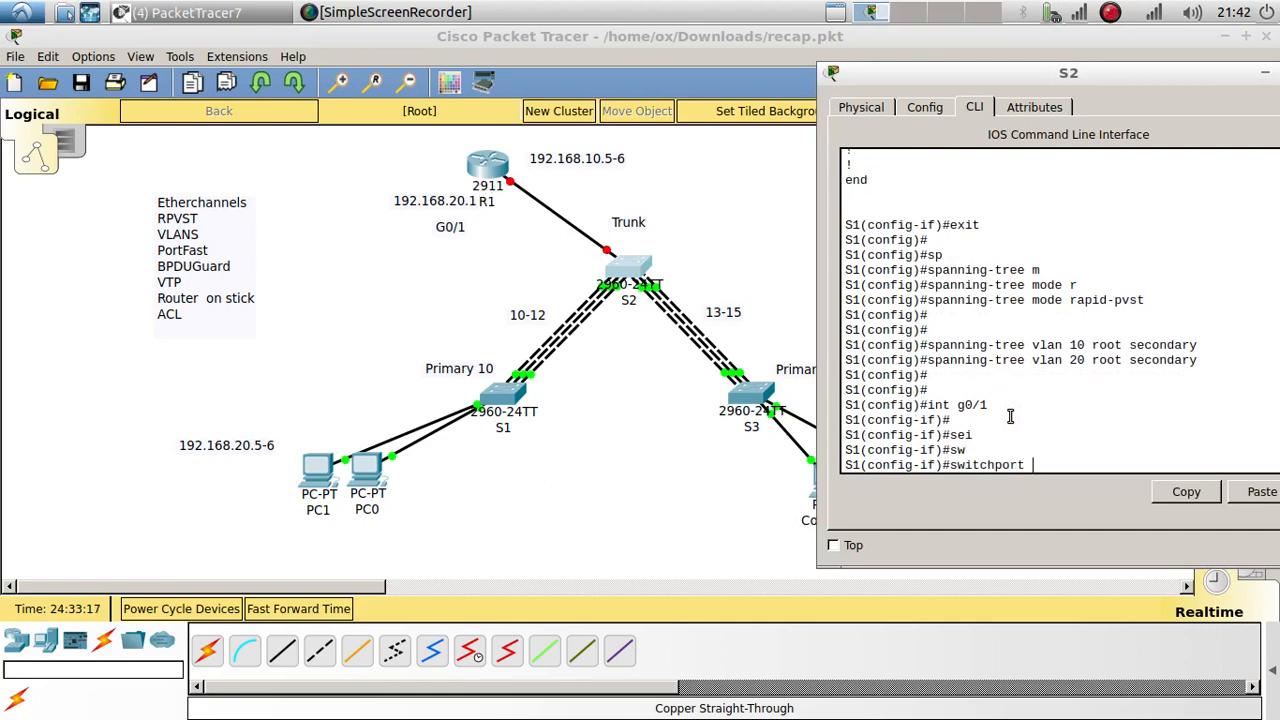
{"action": "type", "text": "mo"}
{"action": "key", "text": "Tab"}
{"action": "type", "text": "tr"}
{"action": "key", "text": "Tab"}
{"action": "key", "text": "Return"}
{"action": "key", "text": "Return"}
{"action": "key", "text": "Return"}
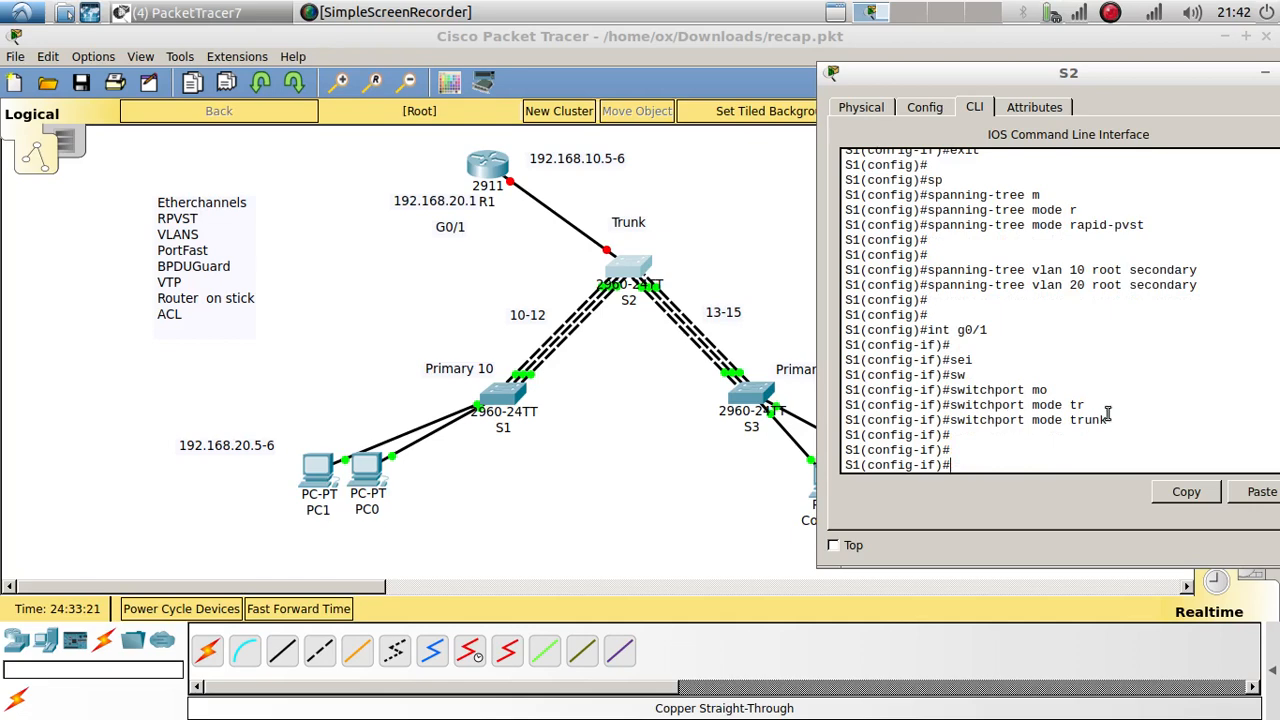
{"action": "left_click_drag", "start_coordinate": [1109, 420], "coordinate": [951, 420]}
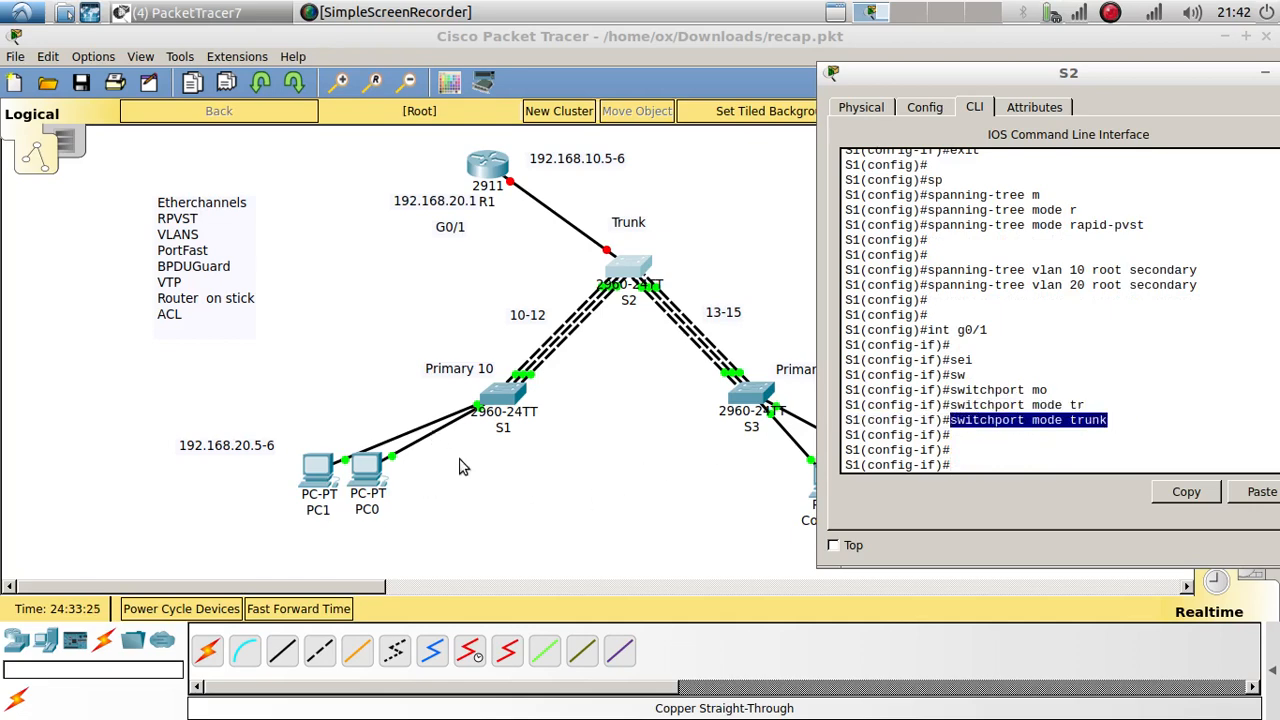
{"action": "left_click", "coordinate": [680, 432]}
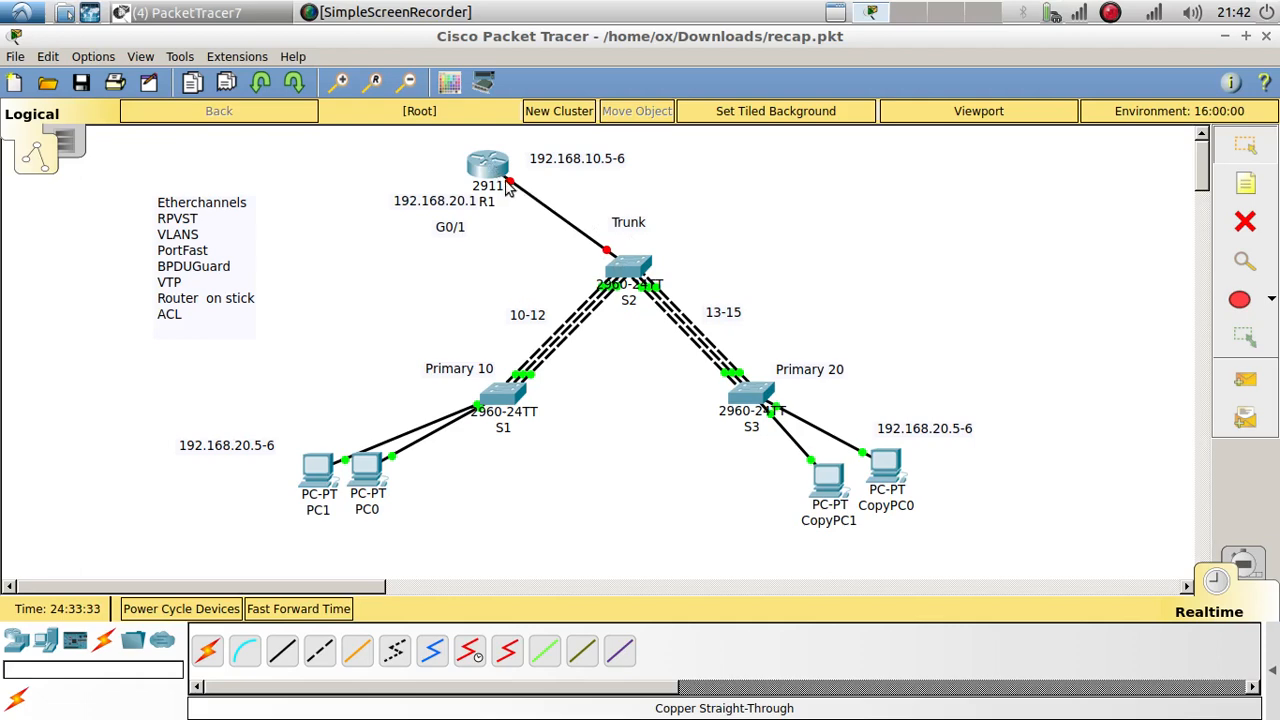
{"action": "mouse_move", "coordinate": [508, 190]}
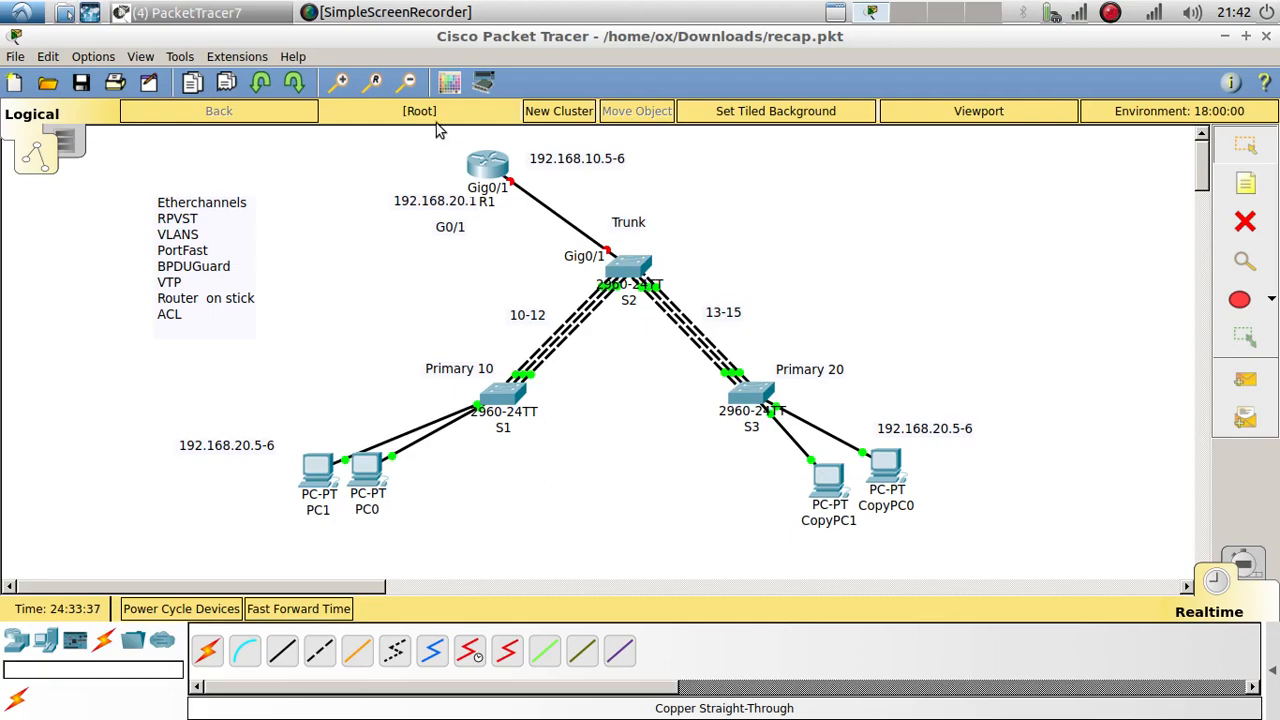
Step: Open R1's CLI and decline the initial configuration dialog to reach the Router prompt
{"action": "left_click", "coordinate": [490, 163]}
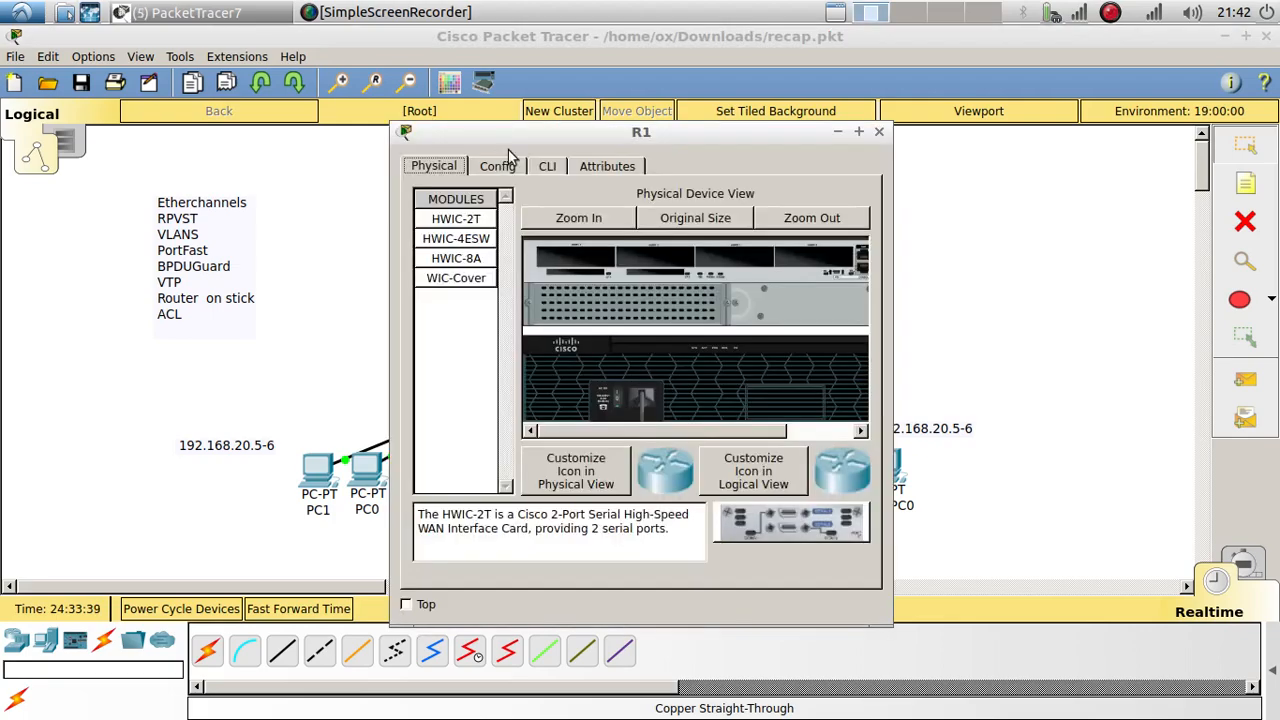
{"action": "left_click_drag", "start_coordinate": [541, 139], "coordinate": [937, 47]}
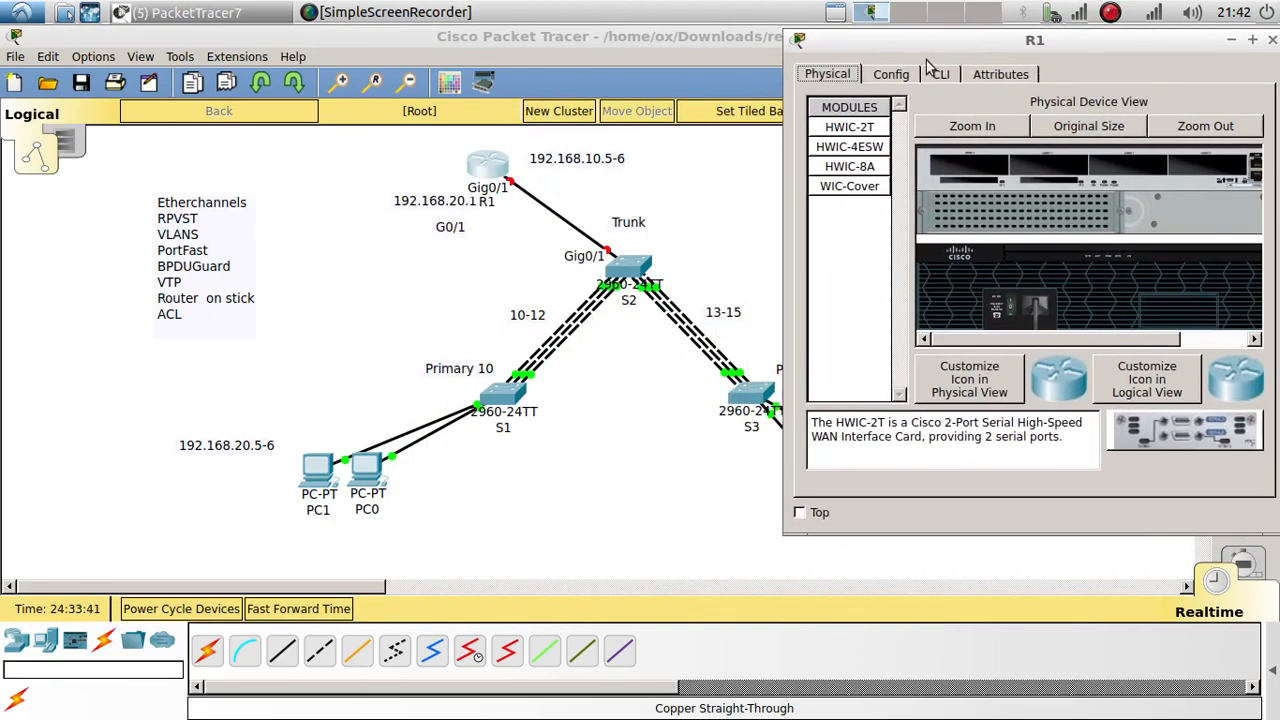
{"action": "left_click", "coordinate": [940, 74]}
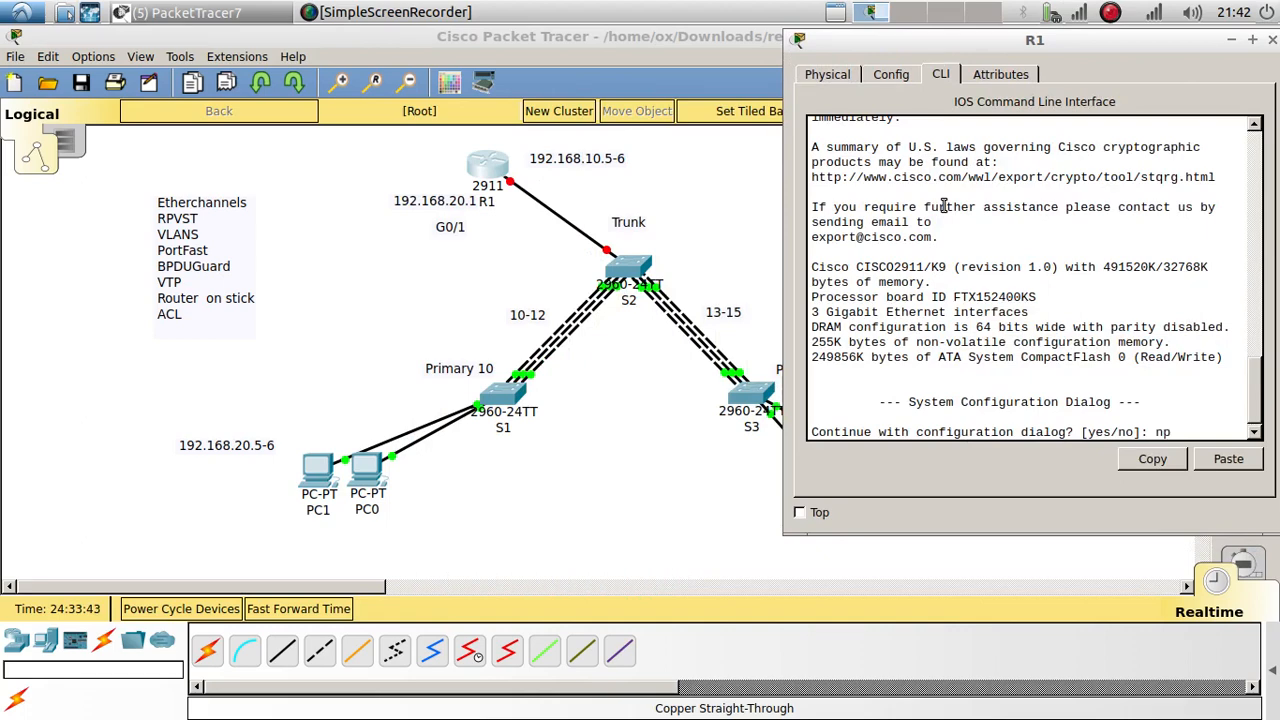
{"action": "type", "text": "np"}
{"action": "key", "text": "Return"}
{"action": "type", "text": "no"}
{"action": "key", "text": "Return"}
{"action": "key", "text": "Return"}
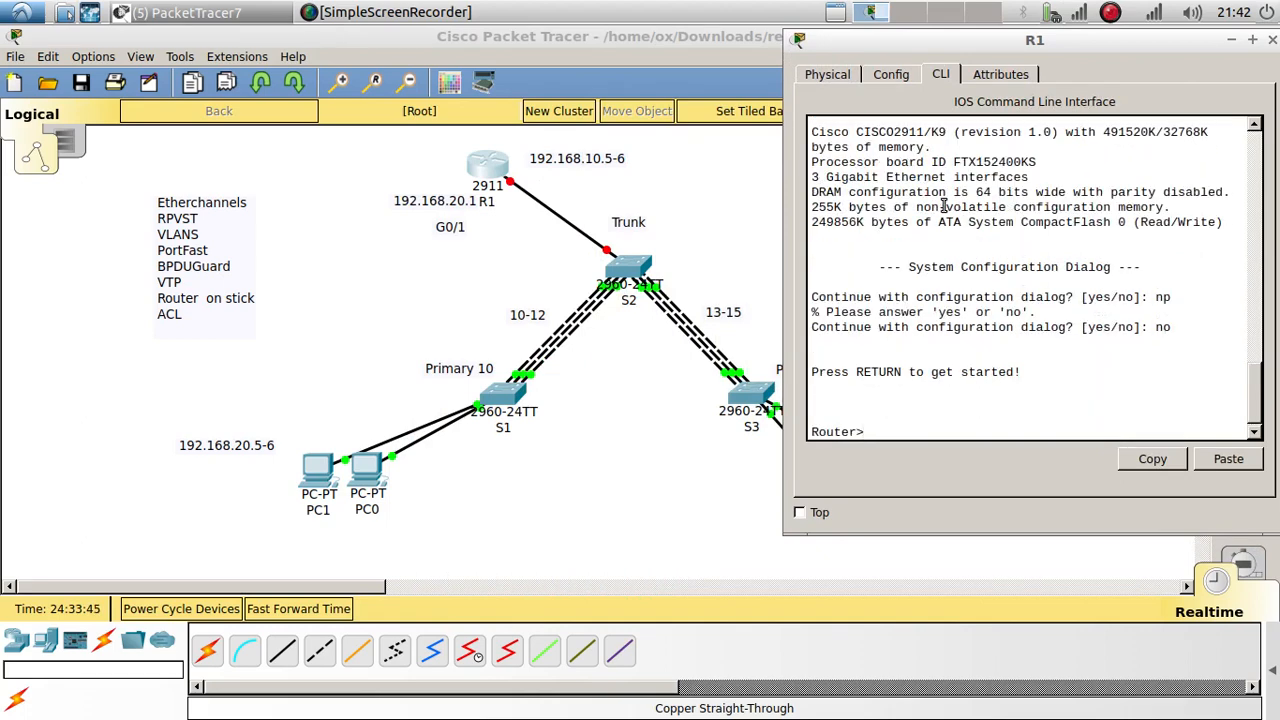
{"action": "key", "text": "Return"}
Step: Enter privileged and global configuration mode and set the hostname to R1
{"action": "type", "text": "en"}
{"action": "key", "text": "Return"}
{"action": "type", "text": "config t"}
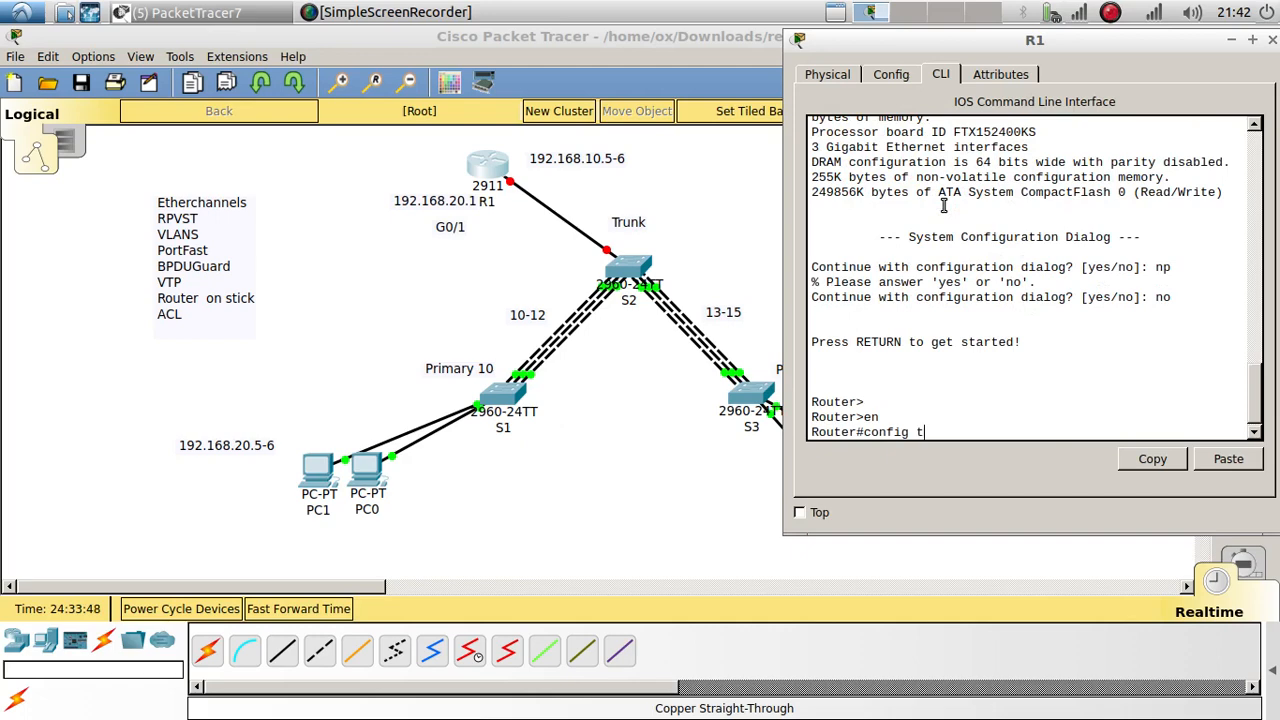
{"action": "key", "text": "Return"}
{"action": "type", "text": "h"}
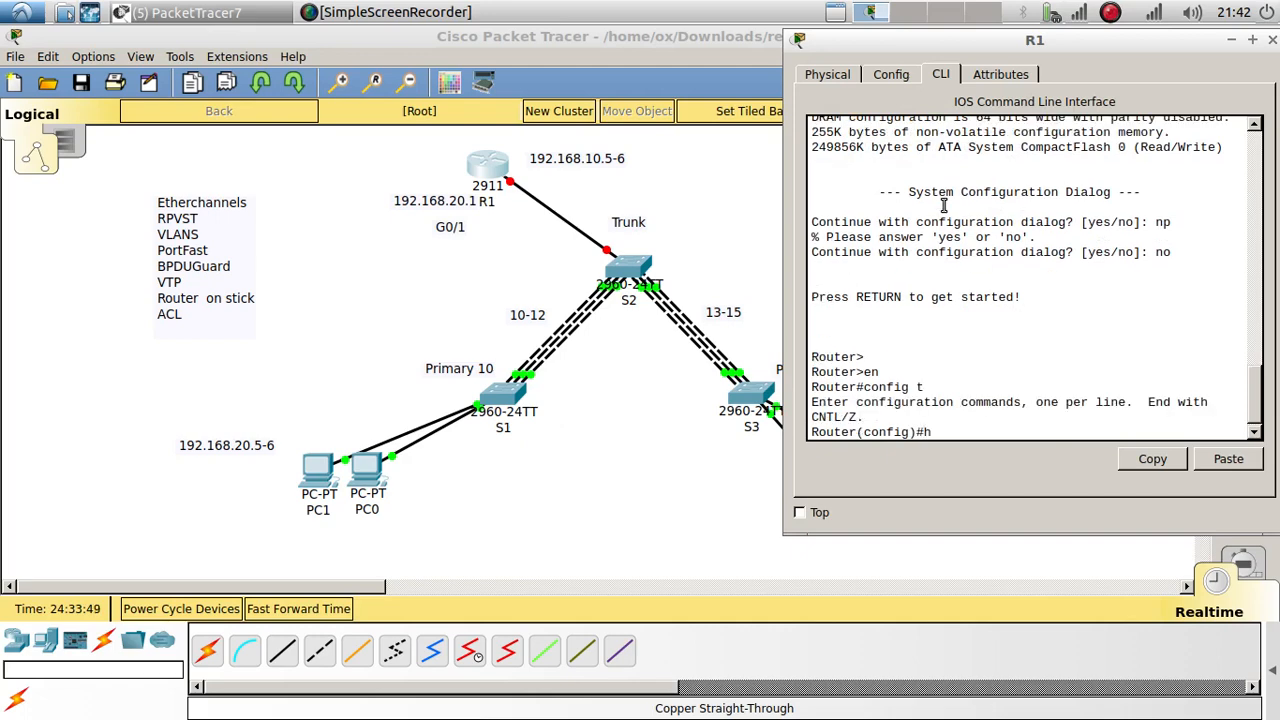
{"action": "type", "text": "os"}
{"action": "key", "text": "Tab"}
{"action": "type", "text": "R"}
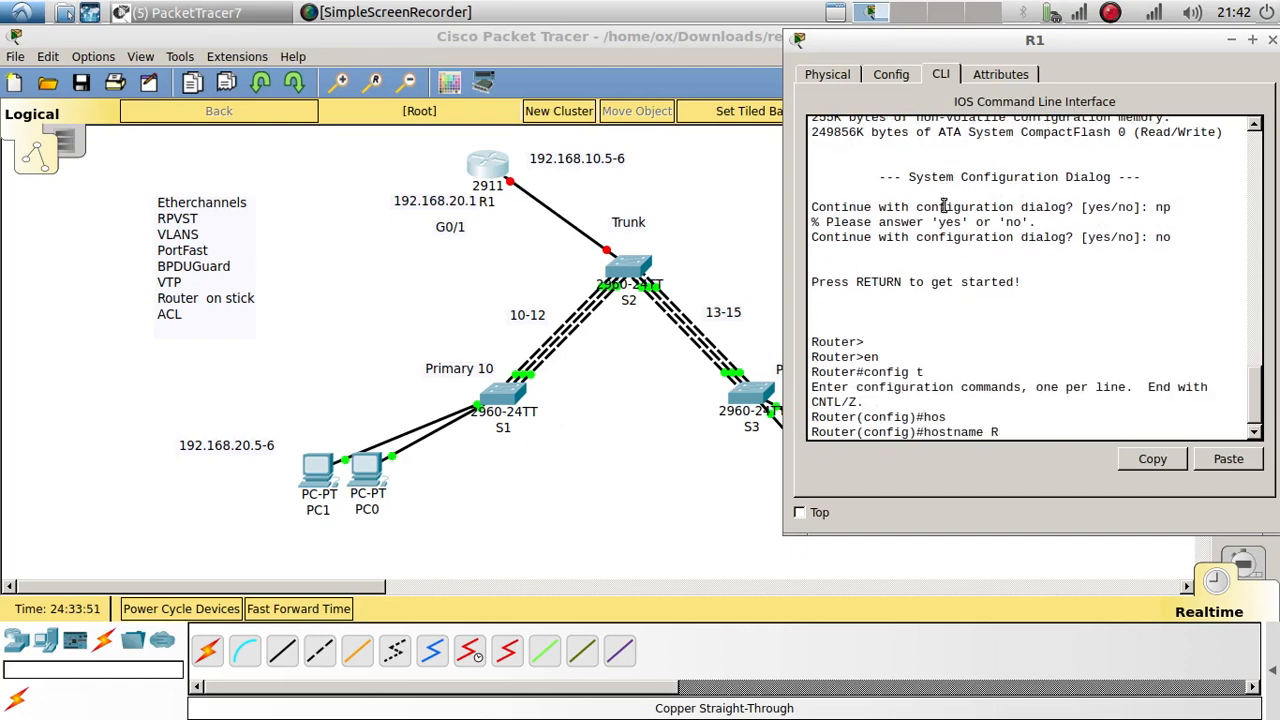
{"action": "type", "text": "1"}
{"action": "key", "text": "Return"}
{"action": "key", "text": "Return"}
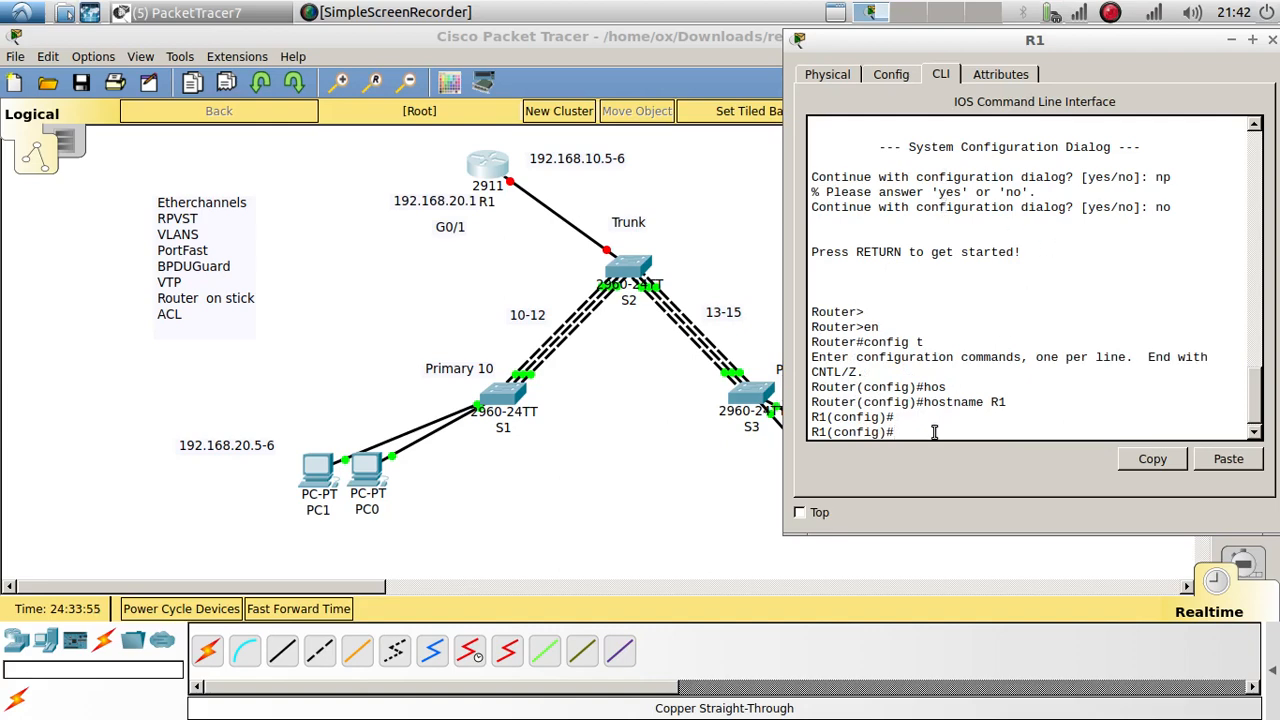
Step: Bring interface g0/1 up with no shutdown
{"action": "type", "text": "int g0/1"}
{"action": "key", "text": "Return"}
{"action": "type", "text": "no shu"}
{"action": "key", "text": "Tab"}
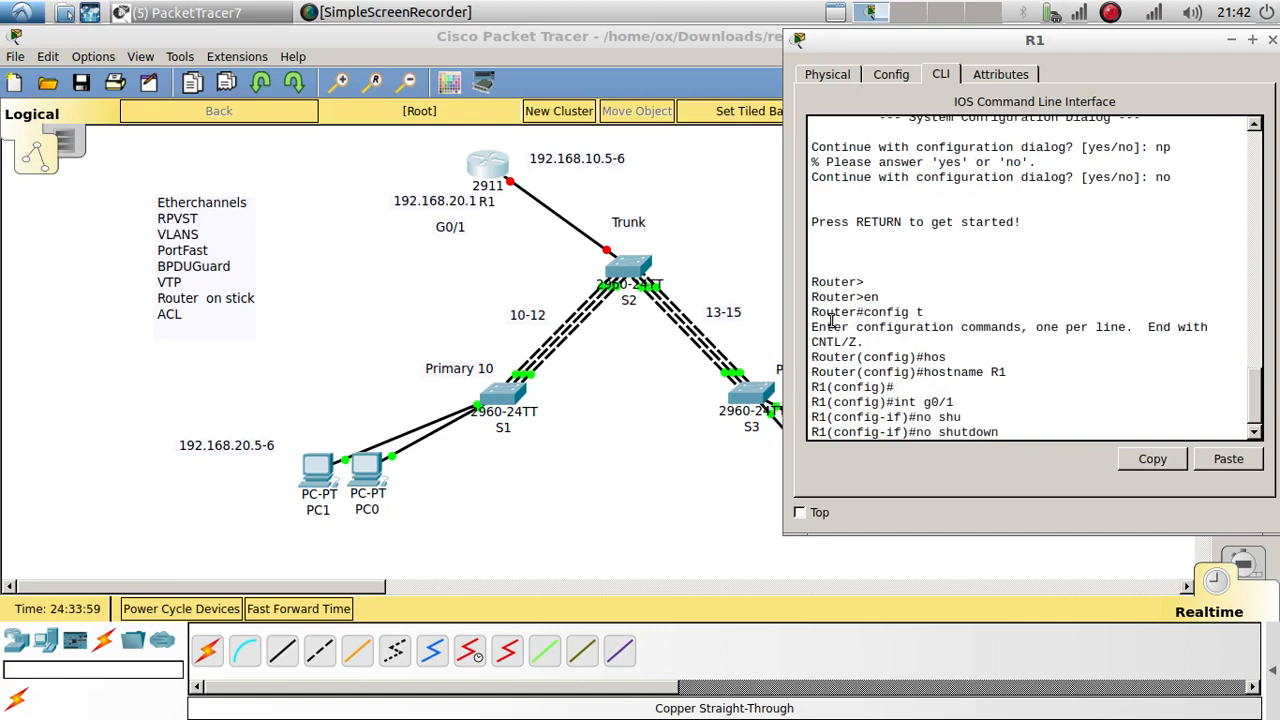
{"action": "key", "text": "Return"}
{"action": "key", "text": "Return"}
{"action": "key", "text": "Return"}
{"action": "key", "text": "Return"}
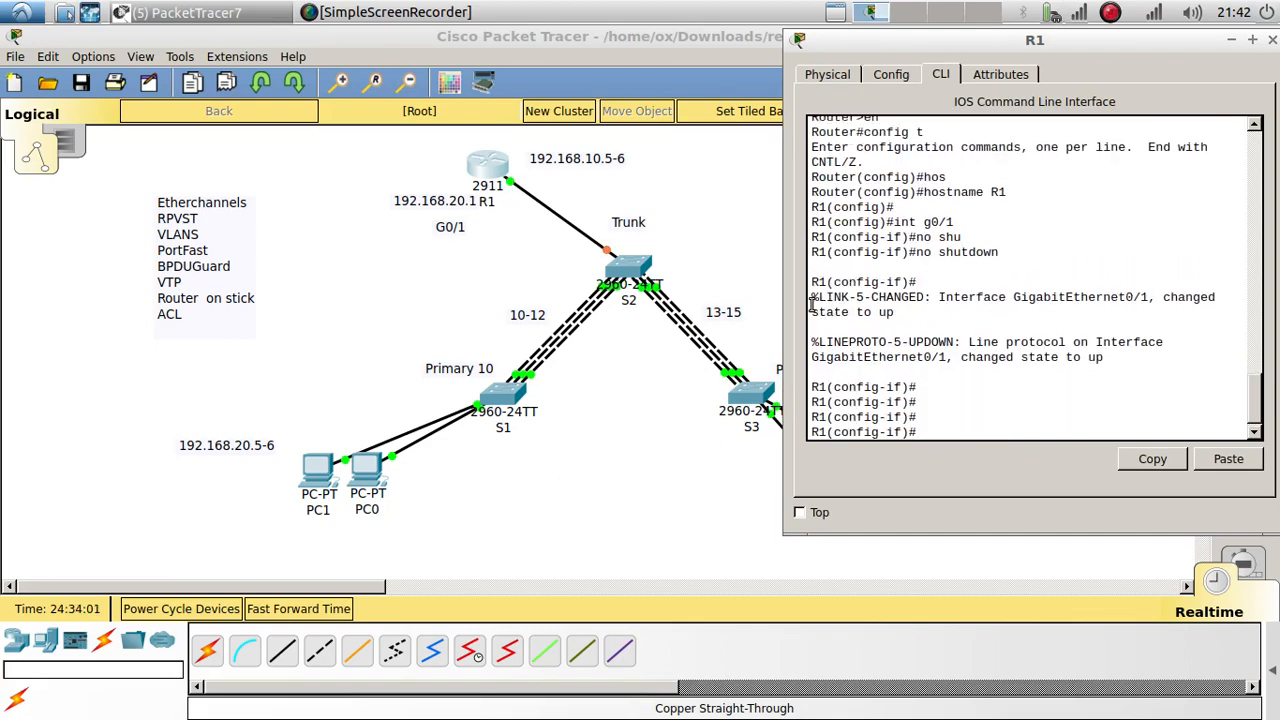
Step: Create subinterface g0/1.10 with dot1Q 10, IP 192.168.10.1 255.255.255.0, and enable it
{"action": "type", "text": "int g0/1"}
{"action": "type", "text": ".10"}
{"action": "key", "text": "Return"}
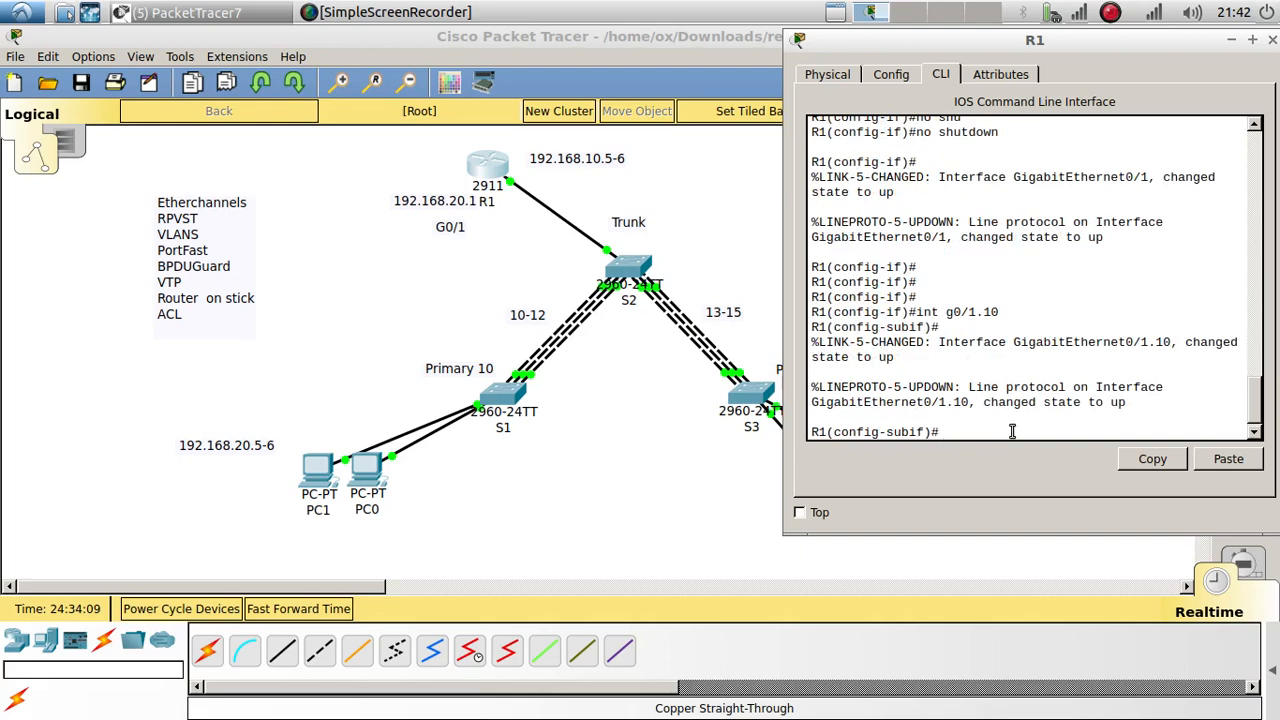
{"action": "type", "text": "e"}
{"action": "type", "text": "n"}
{"action": "key", "text": "Tab"}
{"action": "type", "text": "do"}
{"action": "key", "text": "Tab"}
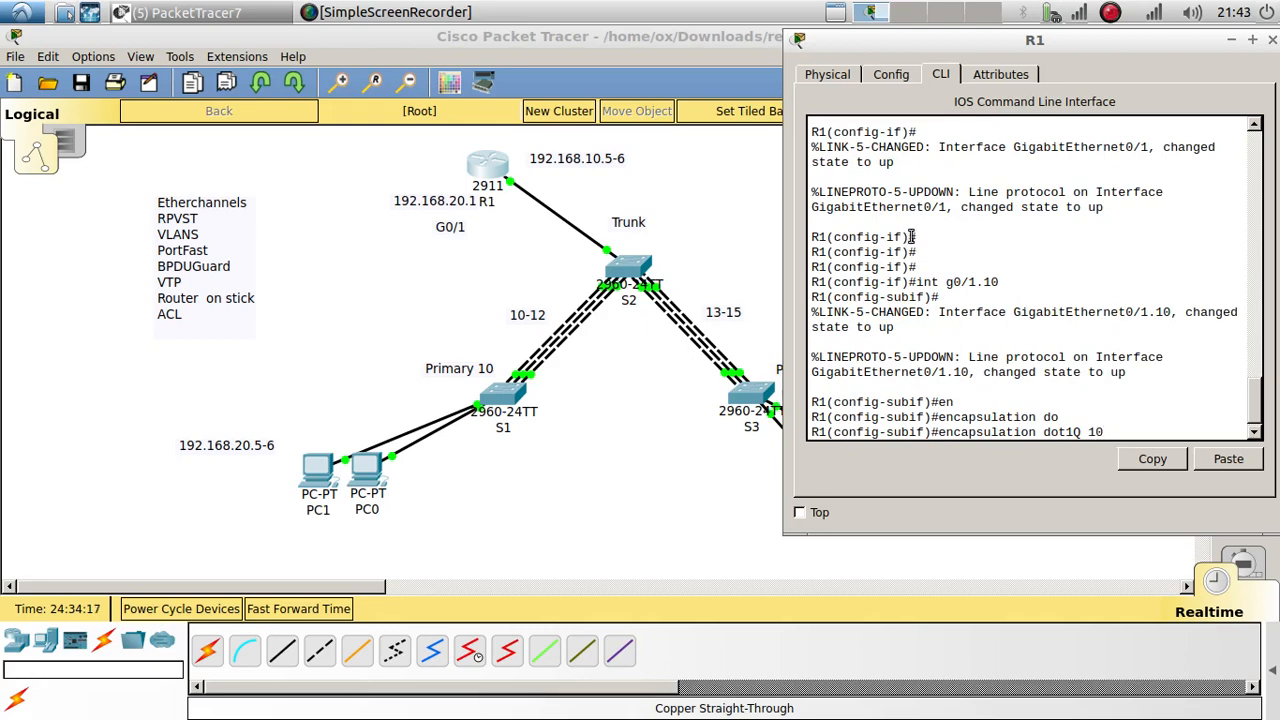
{"action": "key", "text": "Return"}
{"action": "key", "text": "Return"}
{"action": "type", "text": "ip add"}
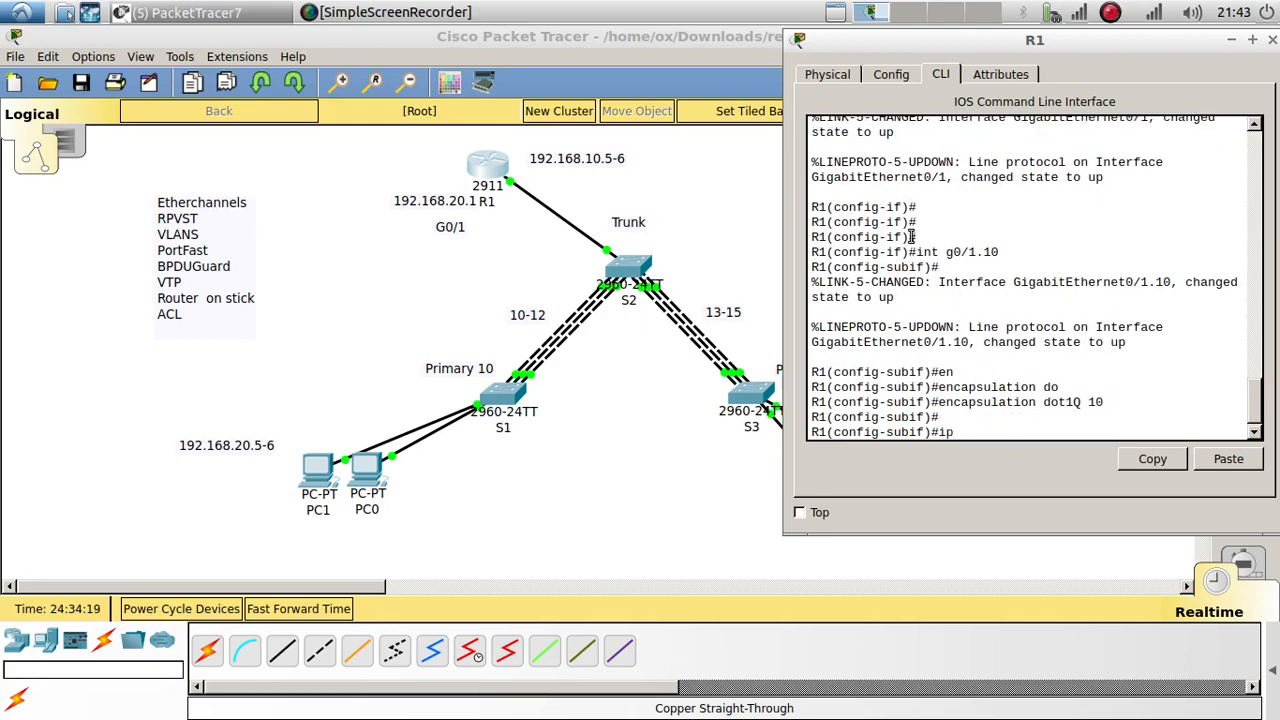
{"action": "key", "text": "Tab"}
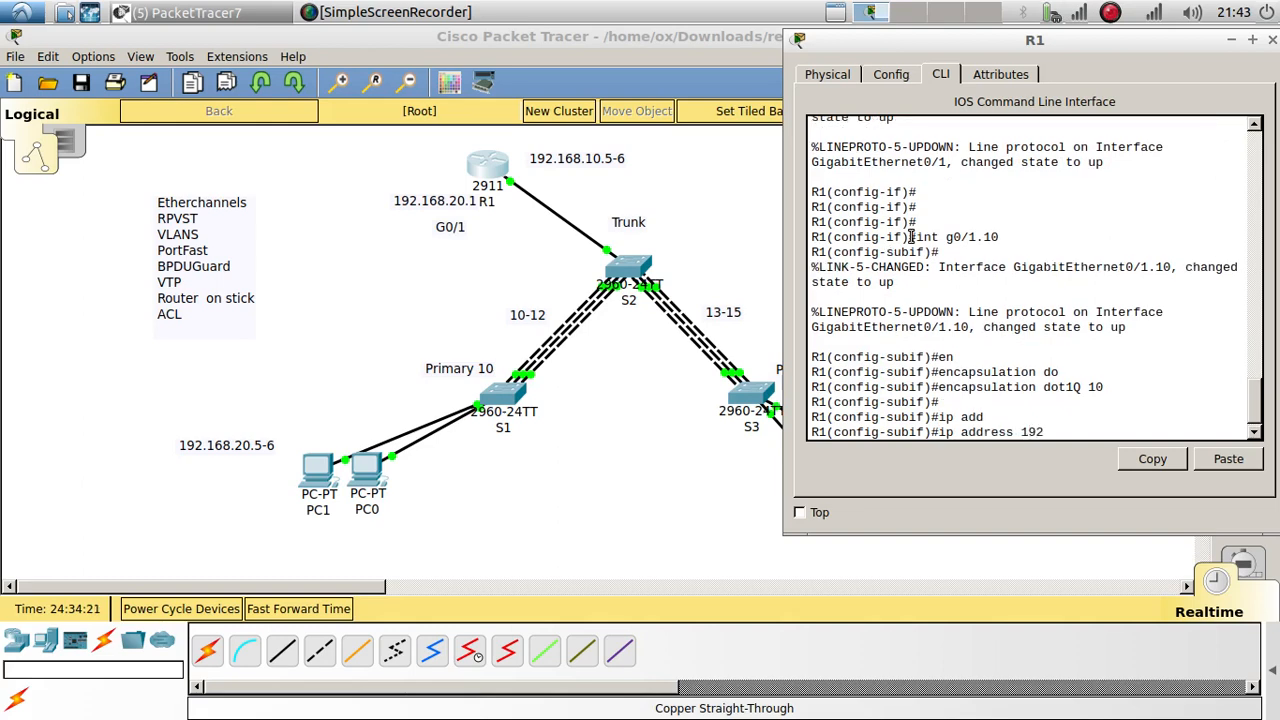
{"action": "type", "text": "192.168.10.1 255.255.255.2"}
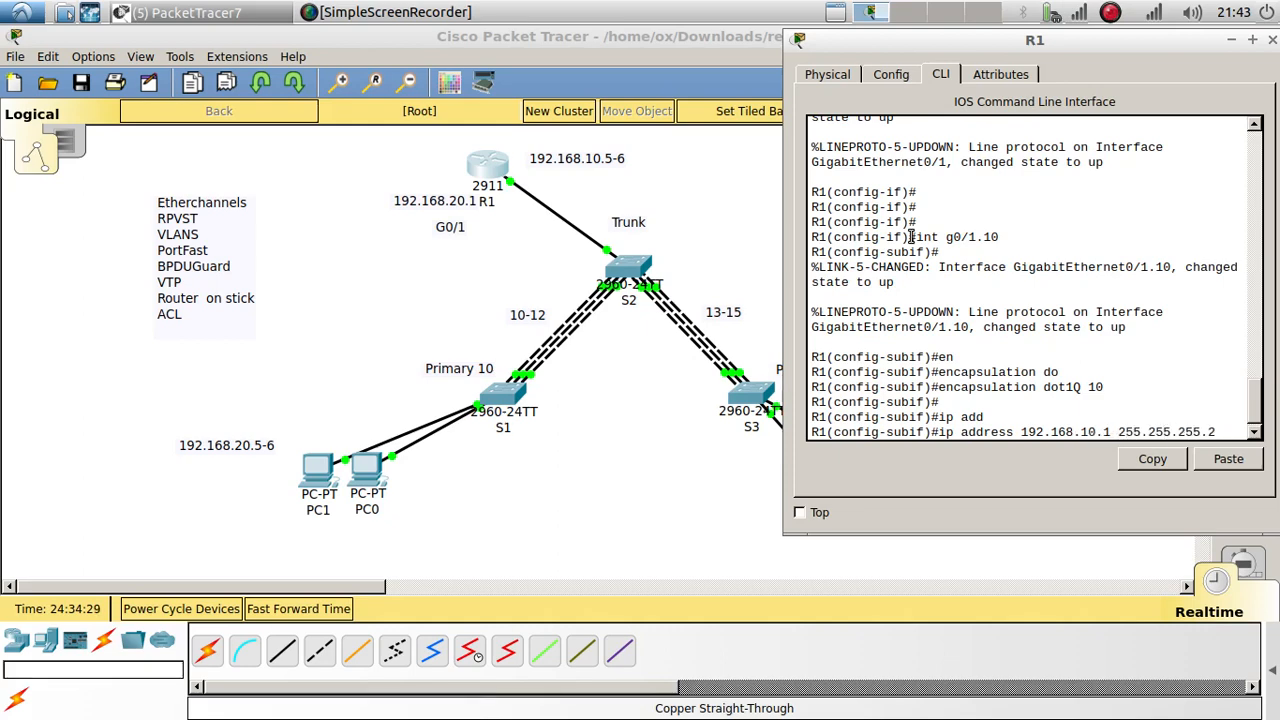
{"action": "key", "text": "BackSpace"}
{"action": "type", "text": "0"}
{"action": "key", "text": "Return"}
{"action": "type", "text": "no shu"}
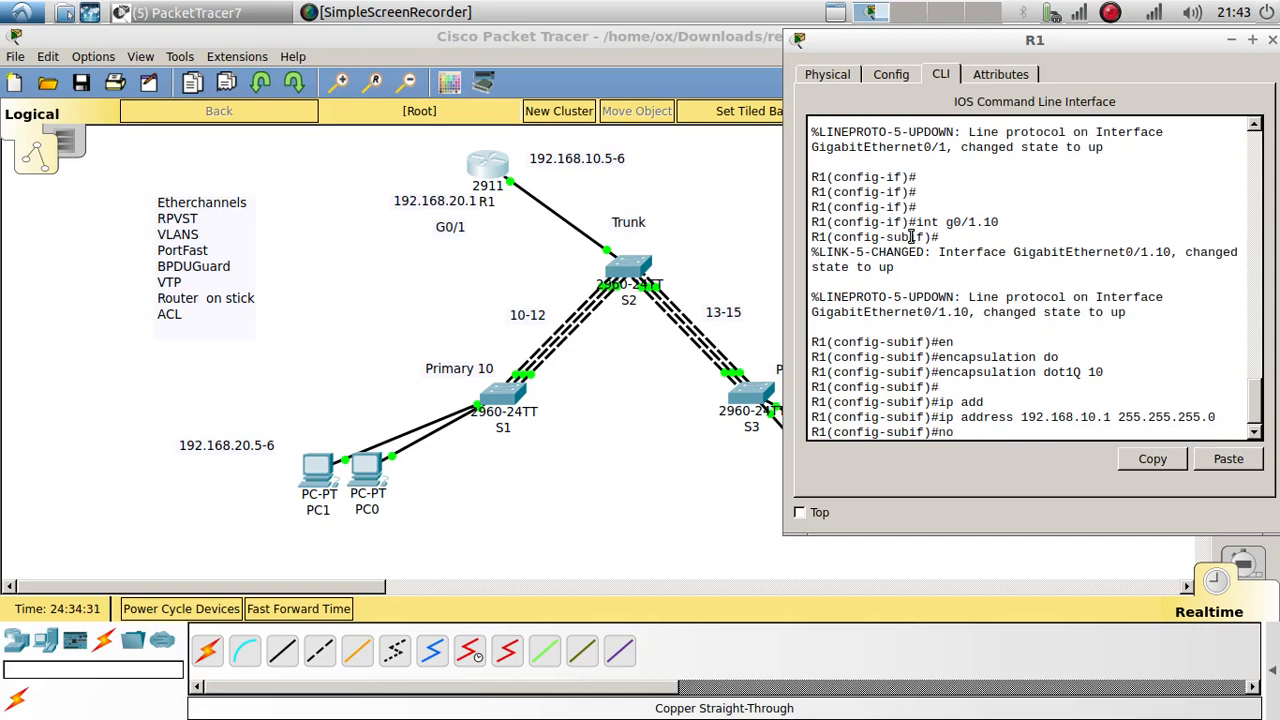
{"action": "key", "text": "Tab"}
{"action": "key", "text": "Return"}
{"action": "key", "text": "Return"}
{"action": "key", "text": "Return"}
Step: Create subinterface g0/1.20 with dot1Q 20 and IP 192.168.20.1 255.255.255.0, reusing command history
{"action": "key", "text": "Up"}
{"action": "key", "text": "Up"}
{"action": "key", "text": "Up"}
{"action": "key", "text": "Up"}
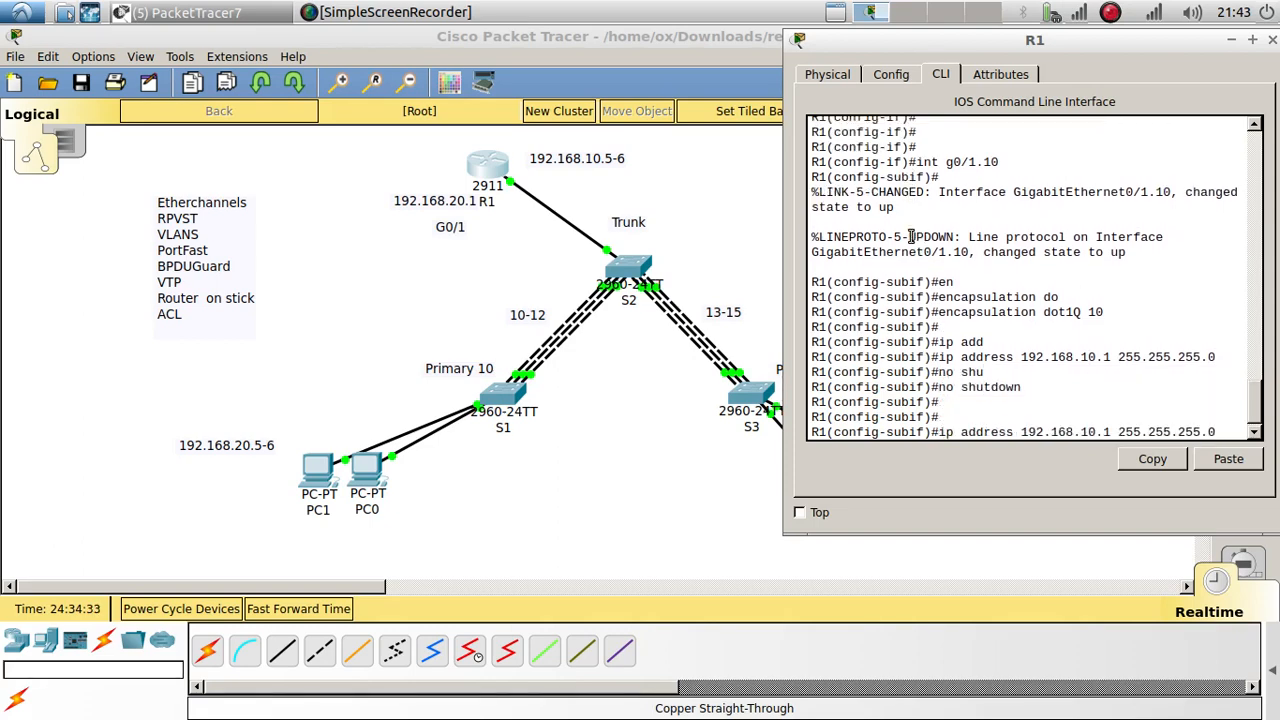
{"action": "key", "text": "BackSpace"}
{"action": "key", "text": "BackSpace"}
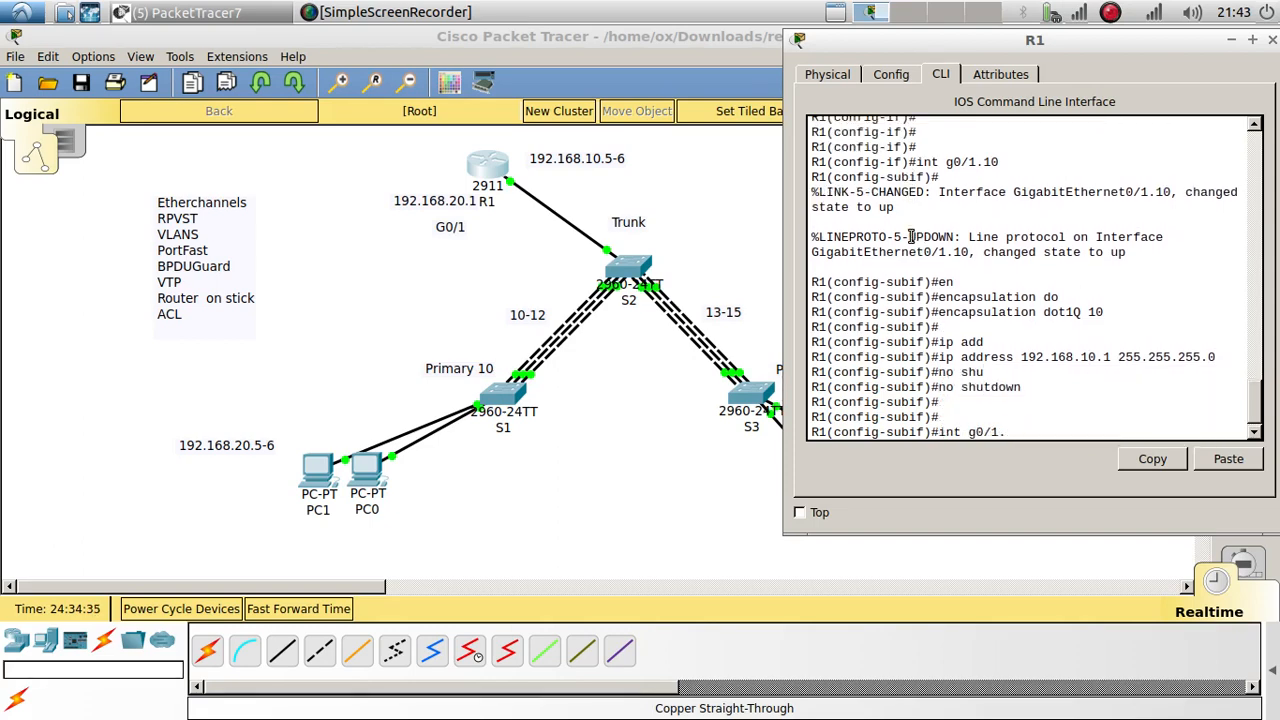
{"action": "type", "text": "20"}
{"action": "key", "text": "Return"}
{"action": "key", "text": "Up"}
{"action": "key", "text": "Up"}
{"action": "key", "text": "Up"}
{"action": "key", "text": "Up"}
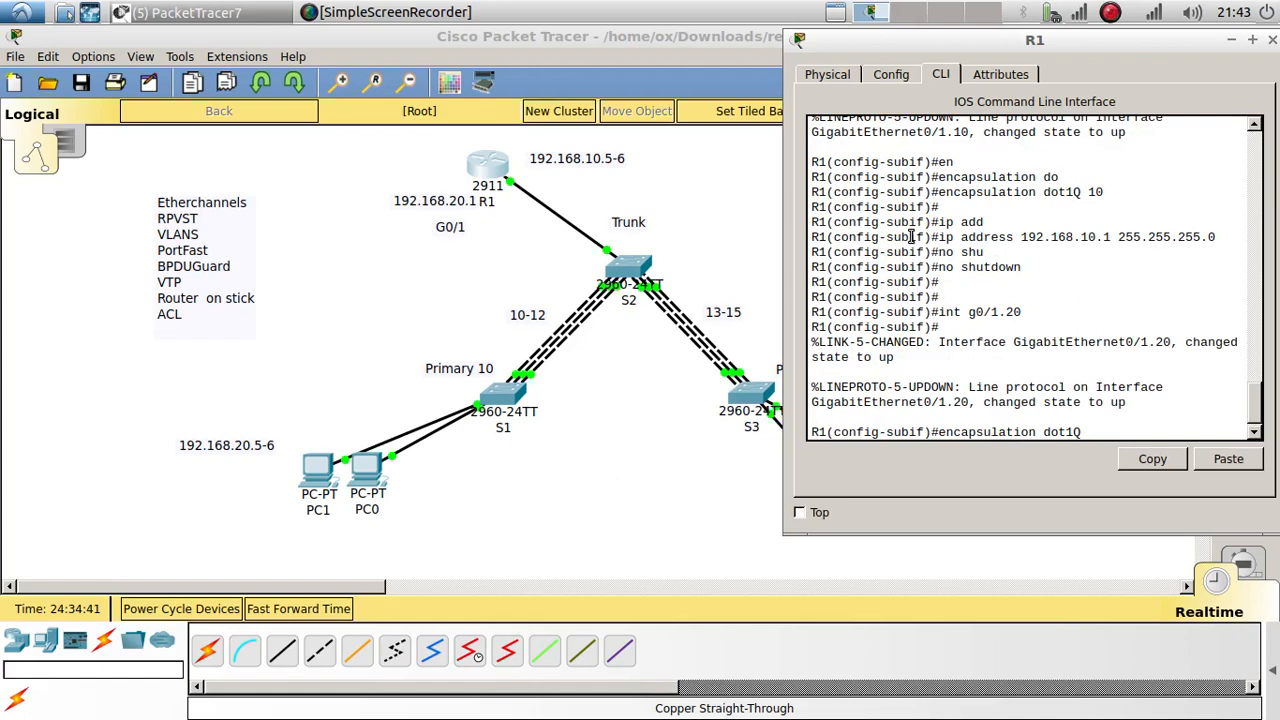
{"action": "type", "text": "20"}
{"action": "key", "text": "Return"}
{"action": "key", "text": "Return"}
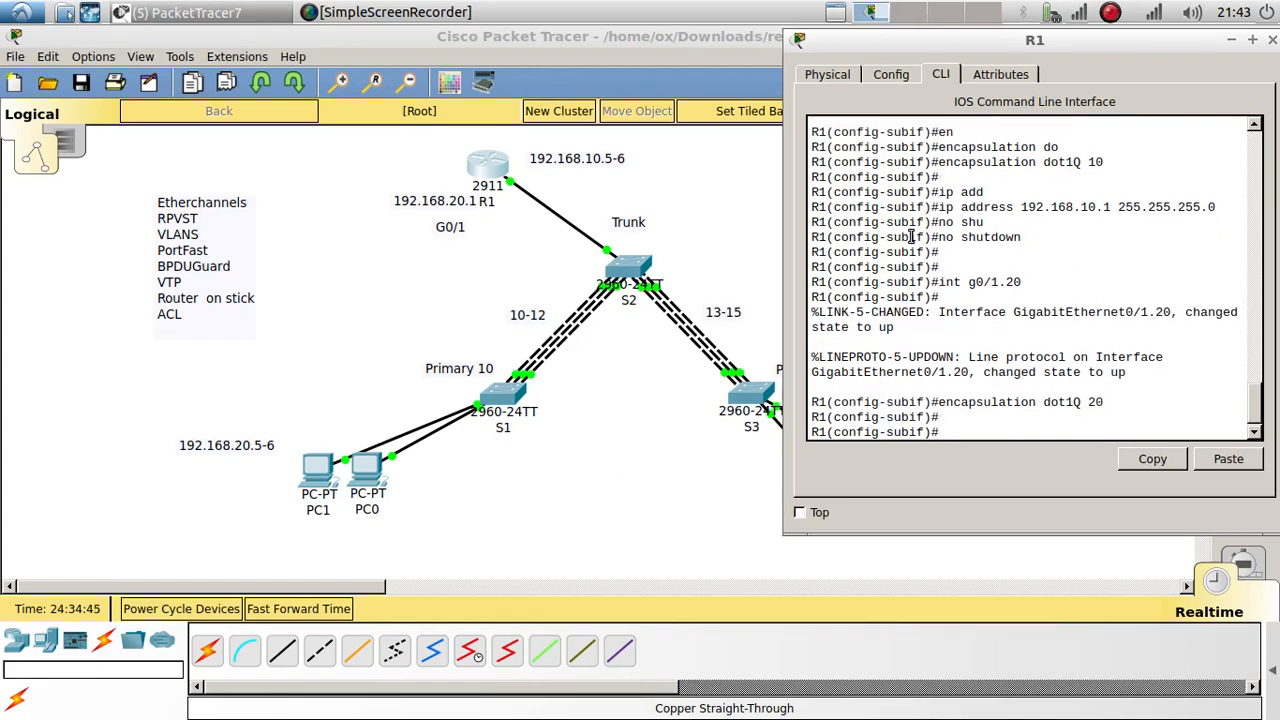
{"action": "key", "text": "Up"}
{"action": "key", "text": "Up"}
{"action": "key", "text": "Up"}
{"action": "key", "text": "Up"}
{"action": "key", "text": "Up"}
{"action": "key", "text": "Left"}
{"action": "key", "text": "Left"}
{"action": "key", "text": "Left"}
{"action": "key", "text": "Left"}
{"action": "key", "text": "Left"}
{"action": "key", "text": "Left"}
{"action": "key", "text": "Left"}
{"action": "key", "text": "Left"}
{"action": "key", "text": "Left"}
{"action": "key", "text": "Left"}
{"action": "key", "text": "Left"}
{"action": "key", "text": "Left"}
{"action": "key", "text": "Left"}
{"action": "key", "text": "Left"}
{"action": "key", "text": "Left"}
{"action": "key", "text": "Left"}
{"action": "key", "text": "Left"}
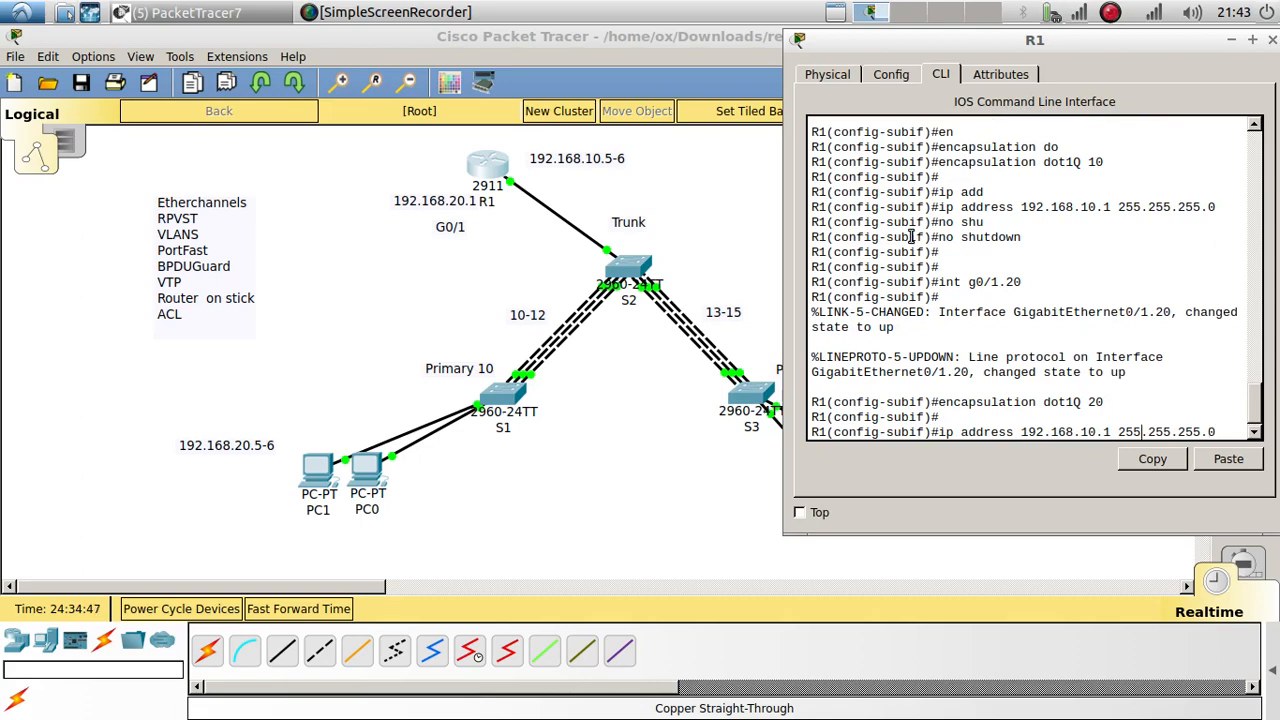
{"action": "key", "text": "BackSpace"}
{"action": "type", "text": "2"}
{"action": "key", "text": "Return"}
{"action": "key", "text": "Return"}
{"action": "key", "text": "Return"}
{"action": "key", "text": "Return"}
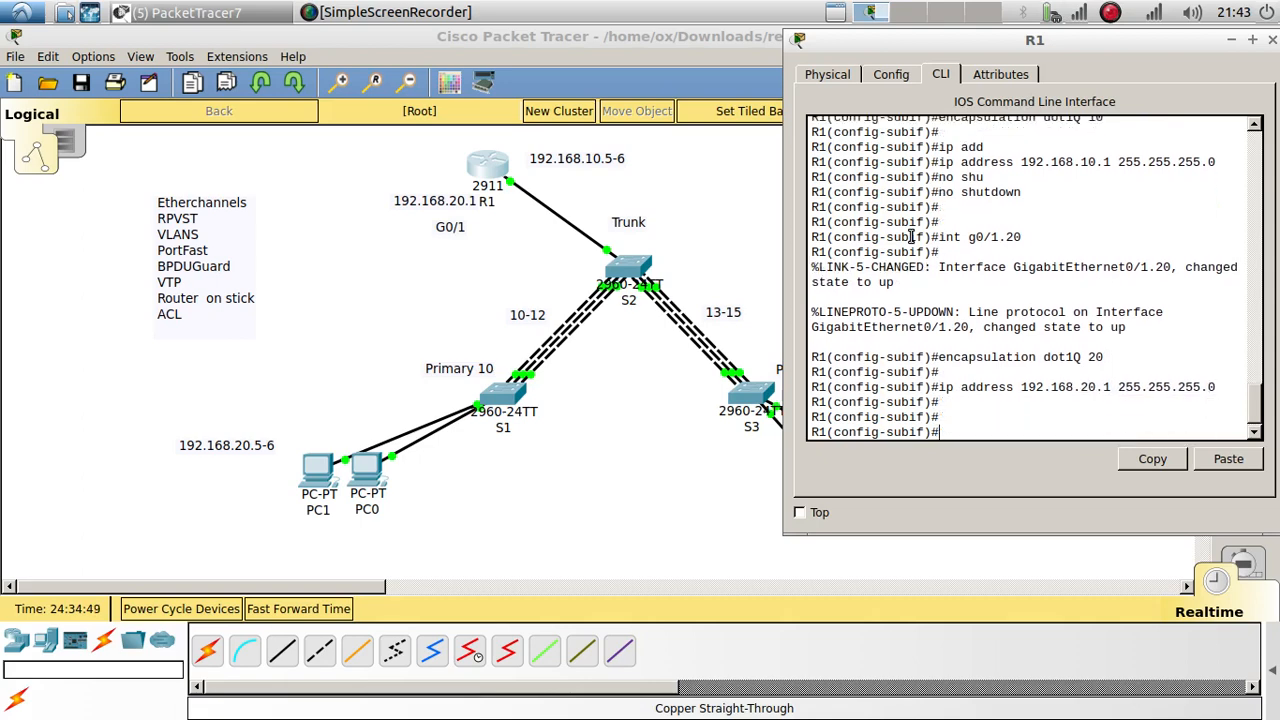
{"action": "left_click", "coordinate": [585, 448]}
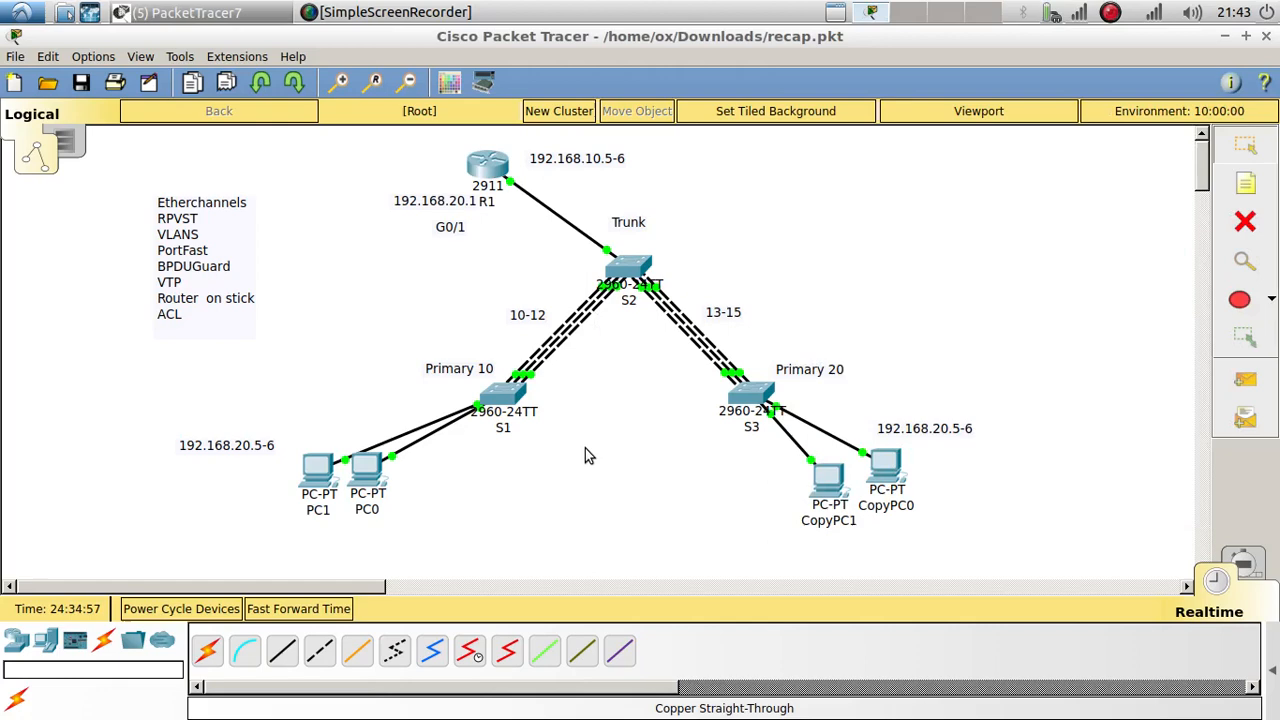
{"action": "left_click", "coordinate": [826, 482]}
{"action": "left_click", "coordinate": [778, 215]}
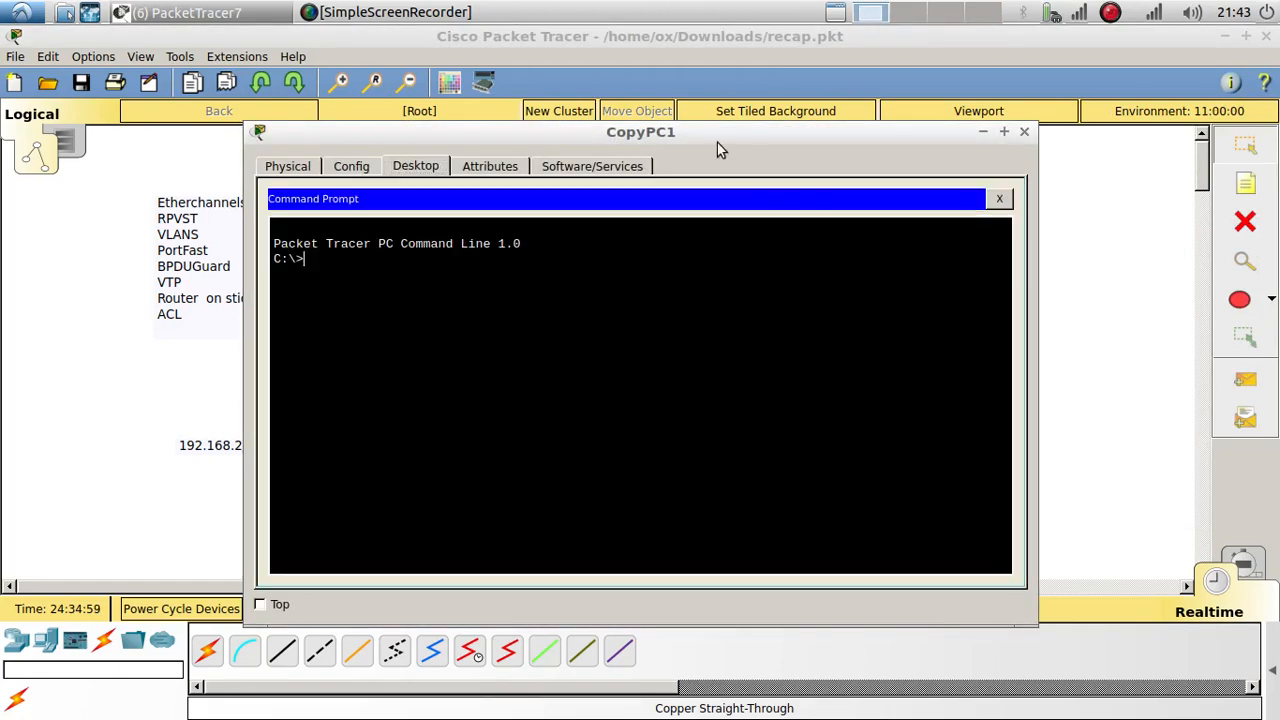
{"action": "left_click_drag", "start_coordinate": [670, 131], "coordinate": [1198, 140]}
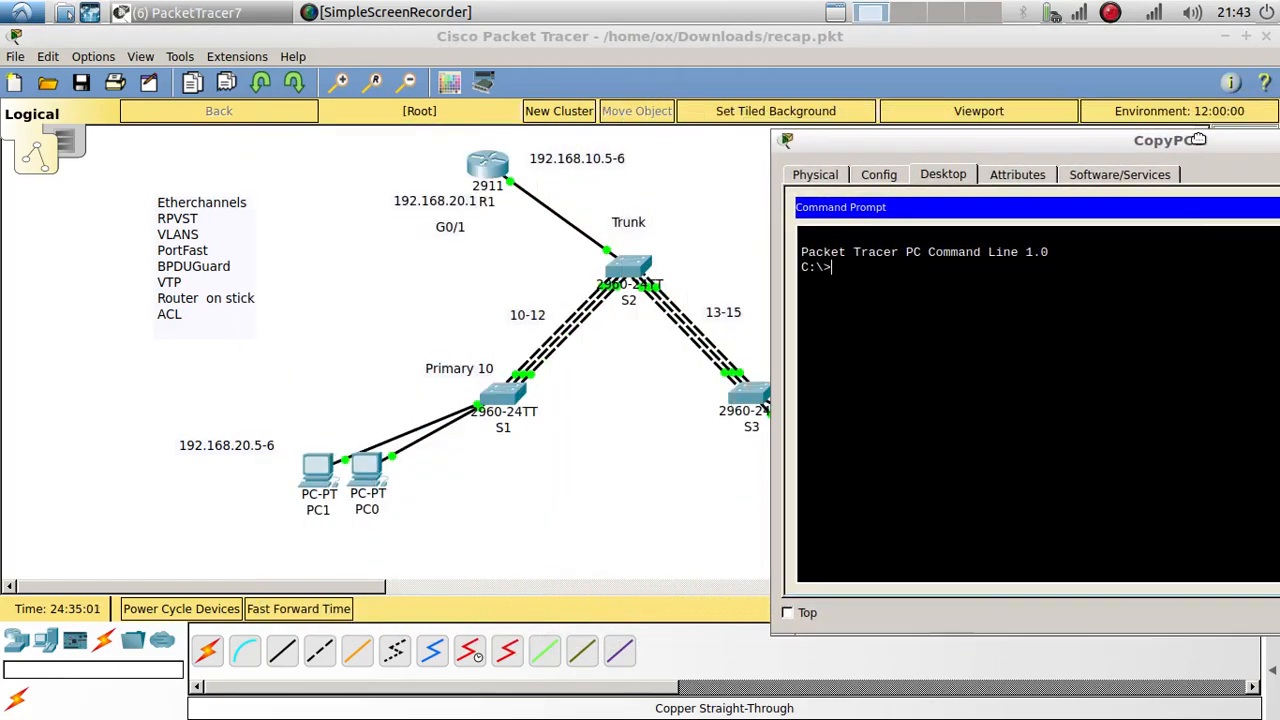
{"action": "left_click_drag", "start_coordinate": [900, 149], "coordinate": [993, 153]}
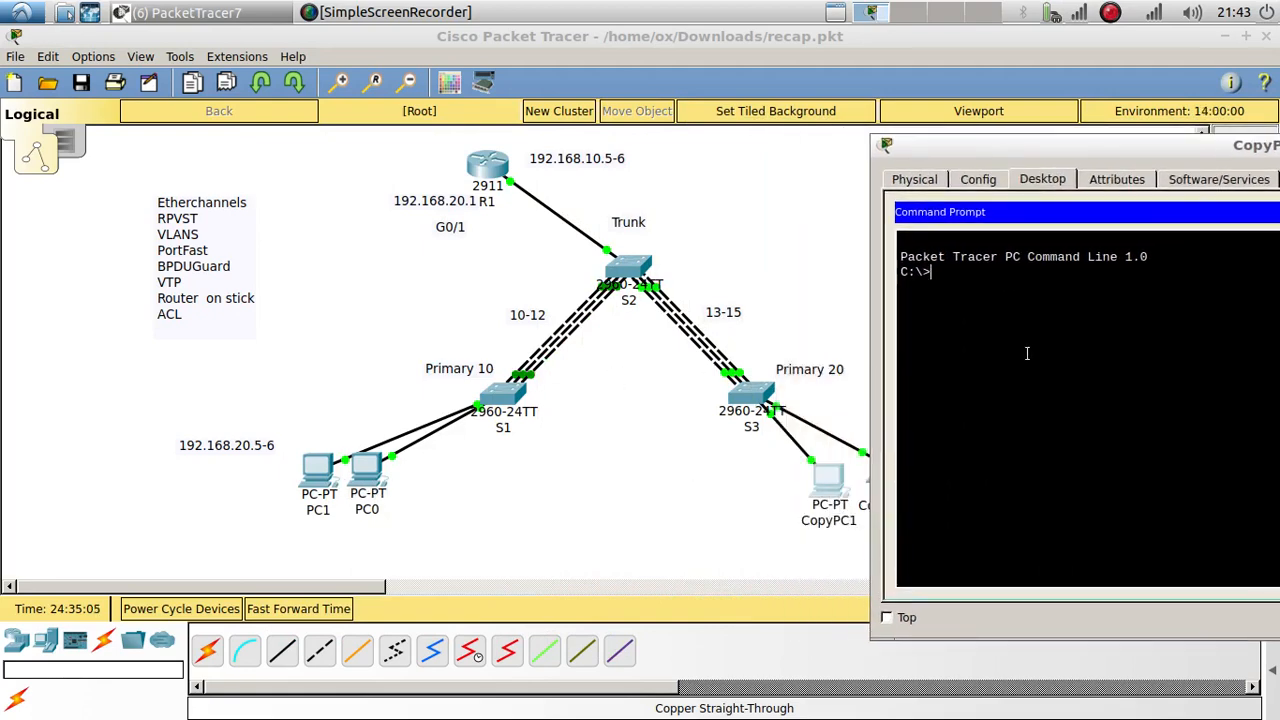
{"action": "type", "text": "ng 192.168.10"}
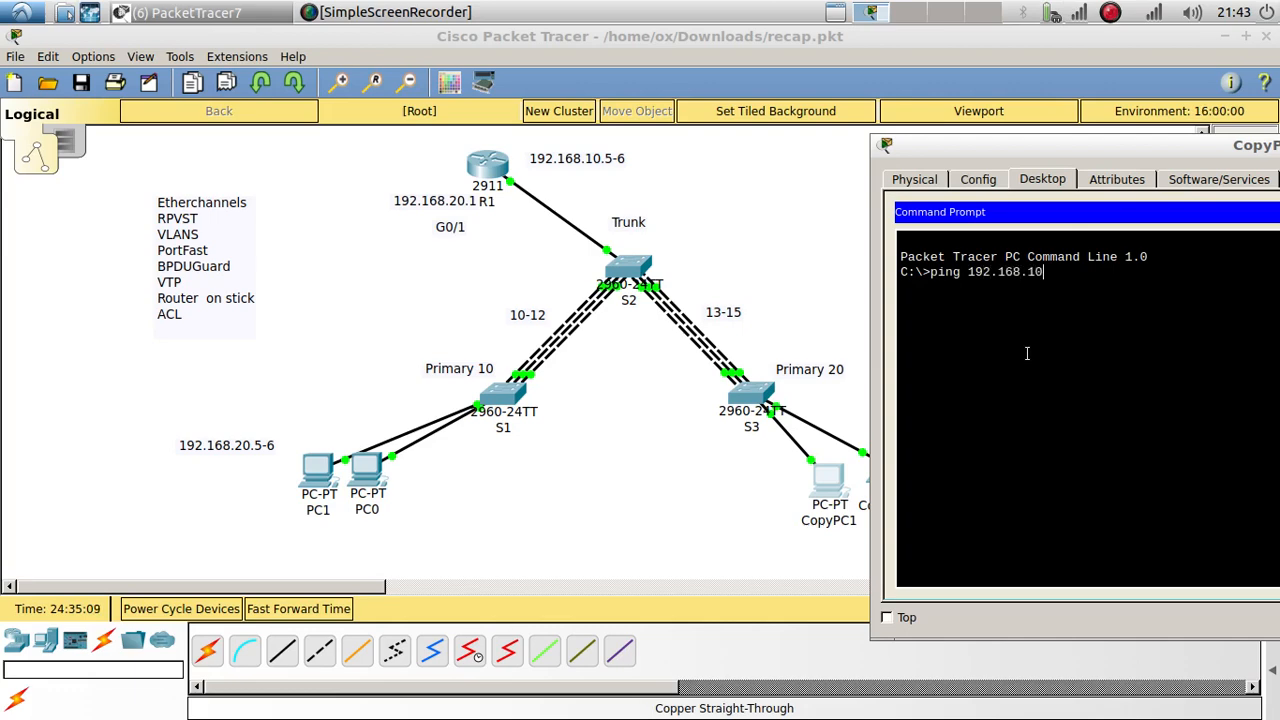
{"action": "type", "text": ".1"}
{"action": "key", "text": "Return"}
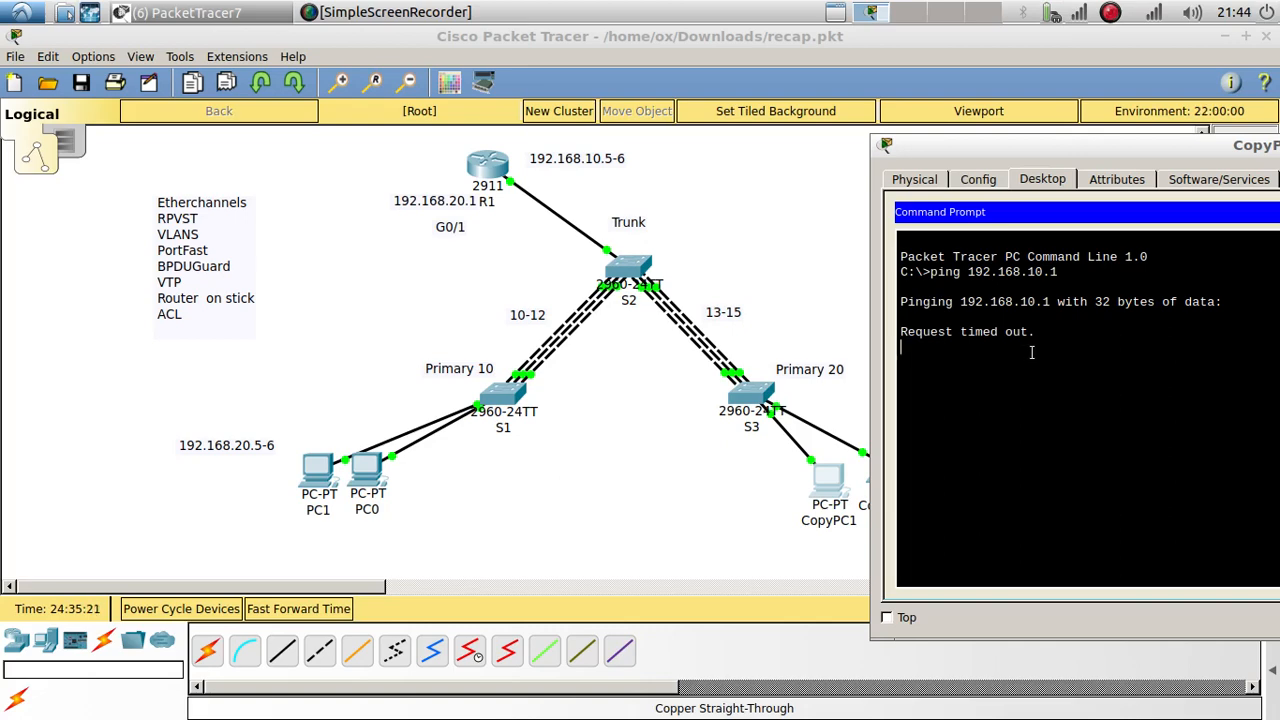
{"action": "left_click_drag", "start_coordinate": [1052, 154], "coordinate": [957, 104]}
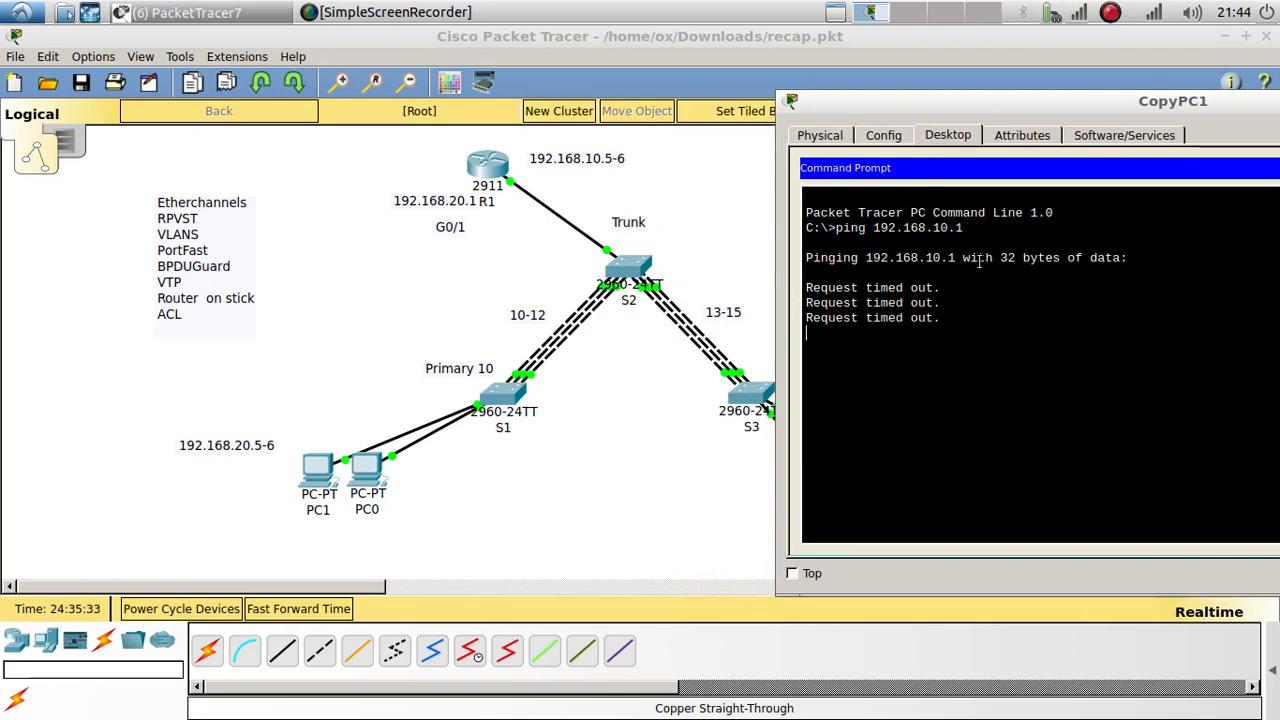
{"action": "key", "text": "Up"}
{"action": "key", "text": "BackSpace"}
{"action": "key", "text": "BackSpace"}
{"action": "key", "text": "BackSpace"}
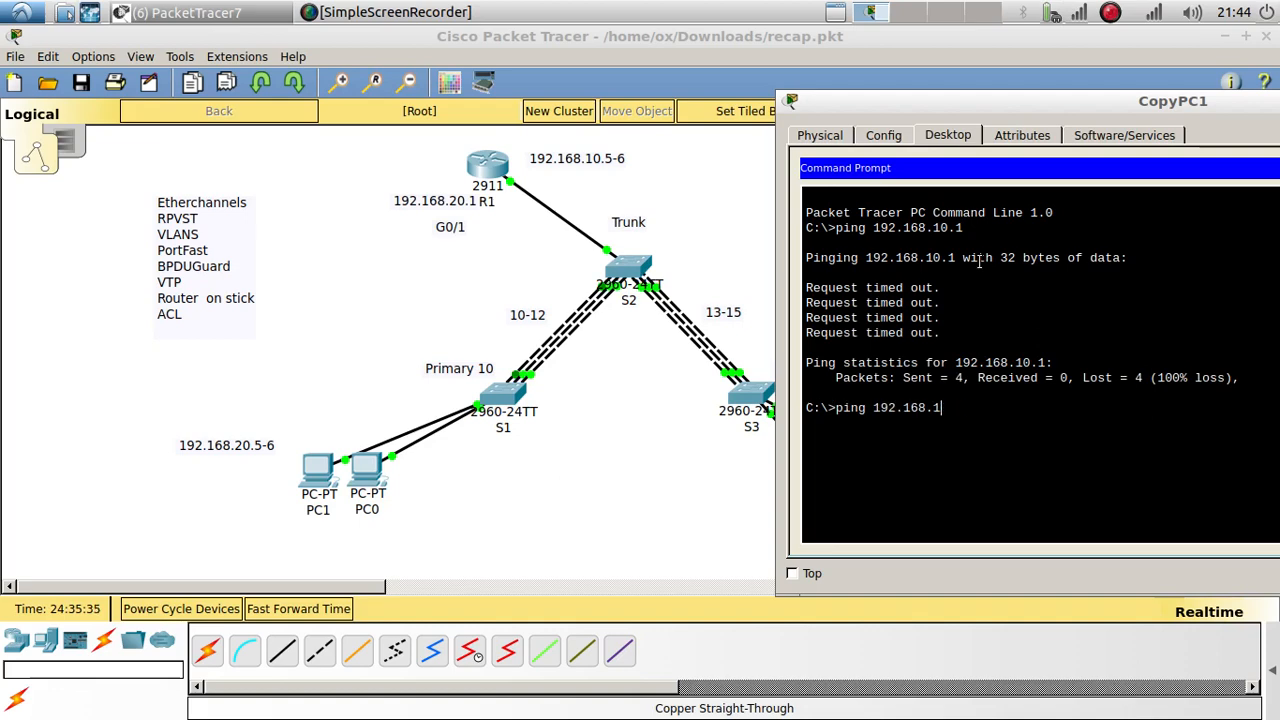
{"action": "key", "text": "BackSpace"}
{"action": "type", "text": "20."}
{"action": "key", "text": "Return"}
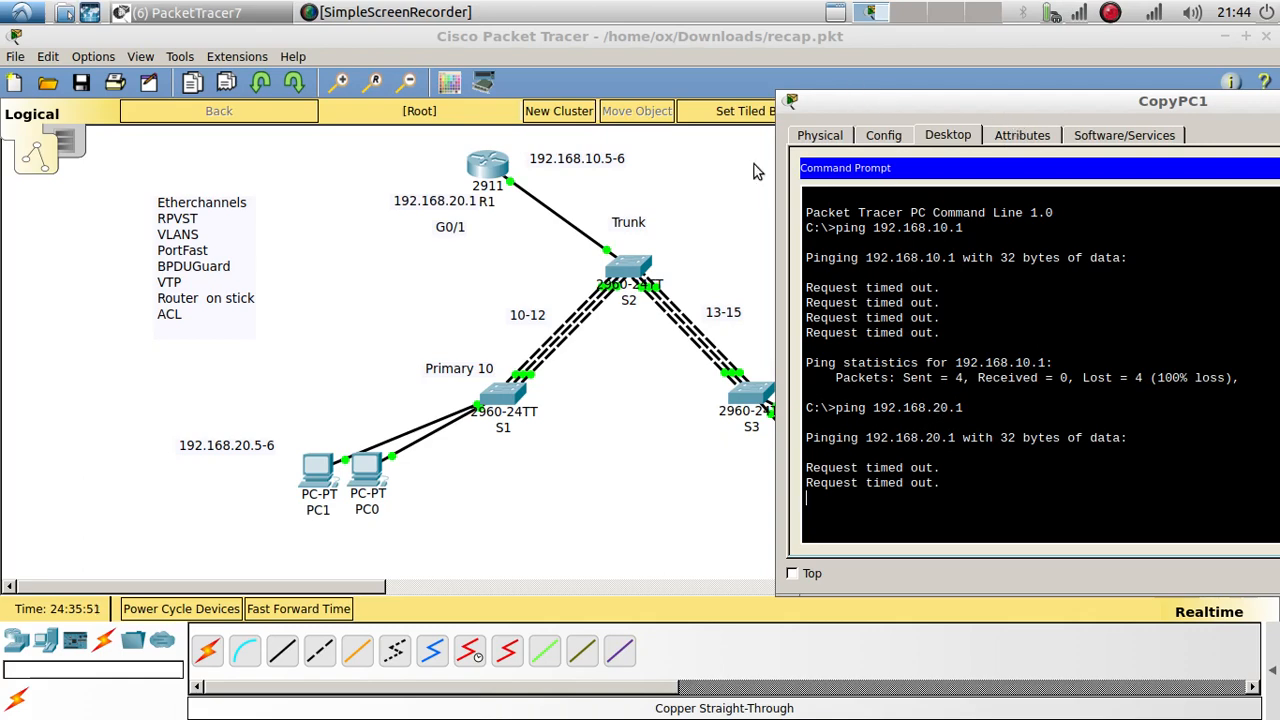
{"action": "left_click", "coordinate": [754, 170]}
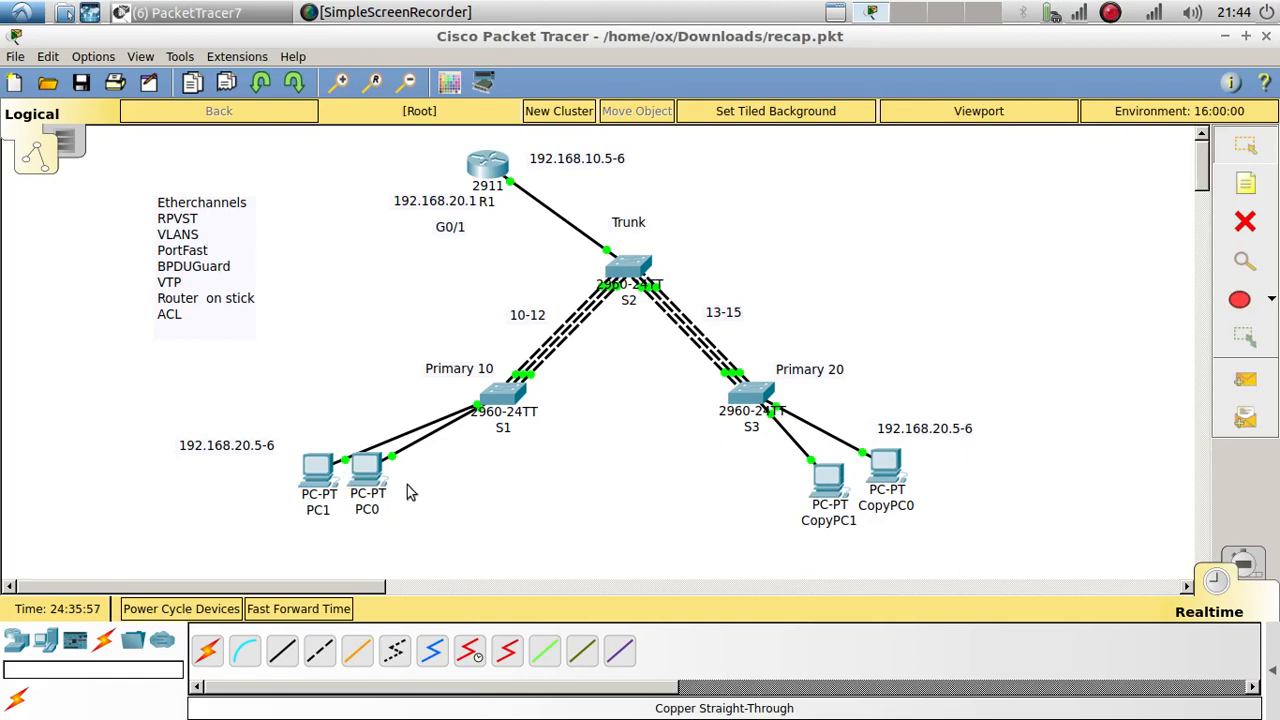
Step: On S1, set the port range to switchport mode access in VLAN 10
{"action": "left_click", "coordinate": [514, 399]}
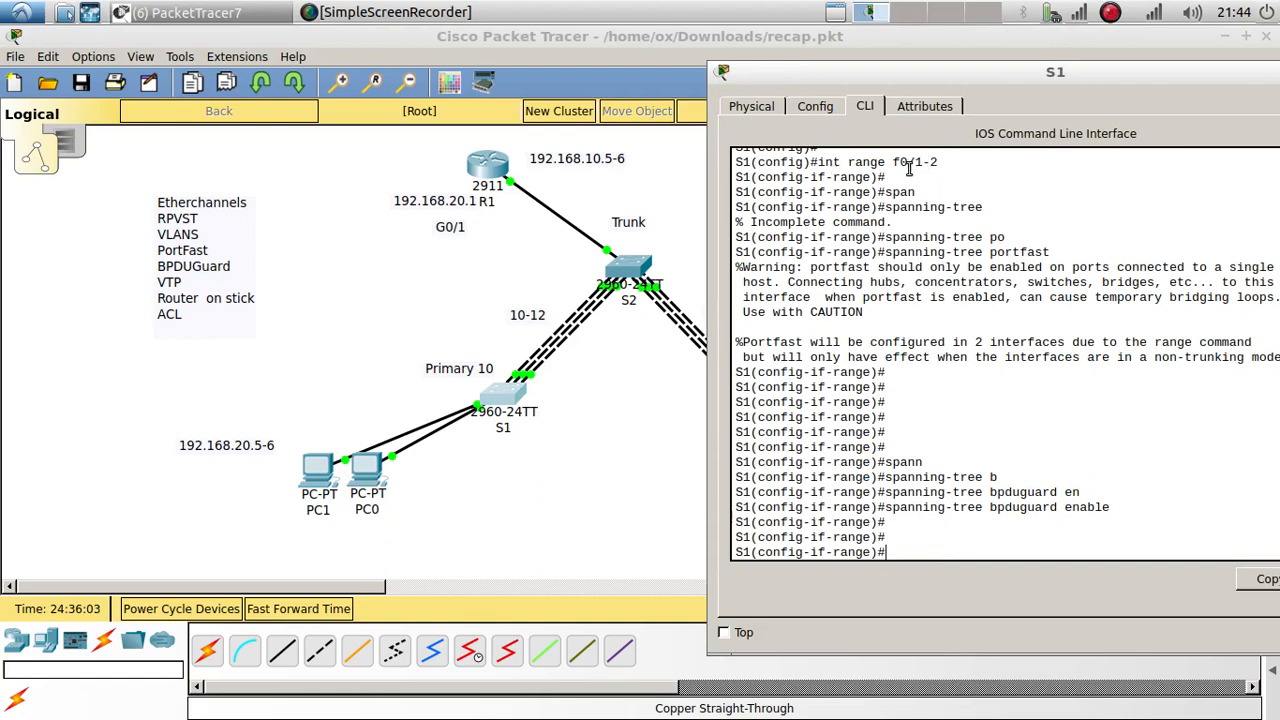
{"action": "type", "text": "sei"}
{"action": "key", "text": "BackSpace"}
{"action": "key", "text": "BackSpace"}
{"action": "type", "text": "w"}
{"action": "key", "text": "Tab"}
{"action": "type", "text": "mo"}
{"action": "key", "text": "Tab"}
{"action": "type", "text": "acc"}
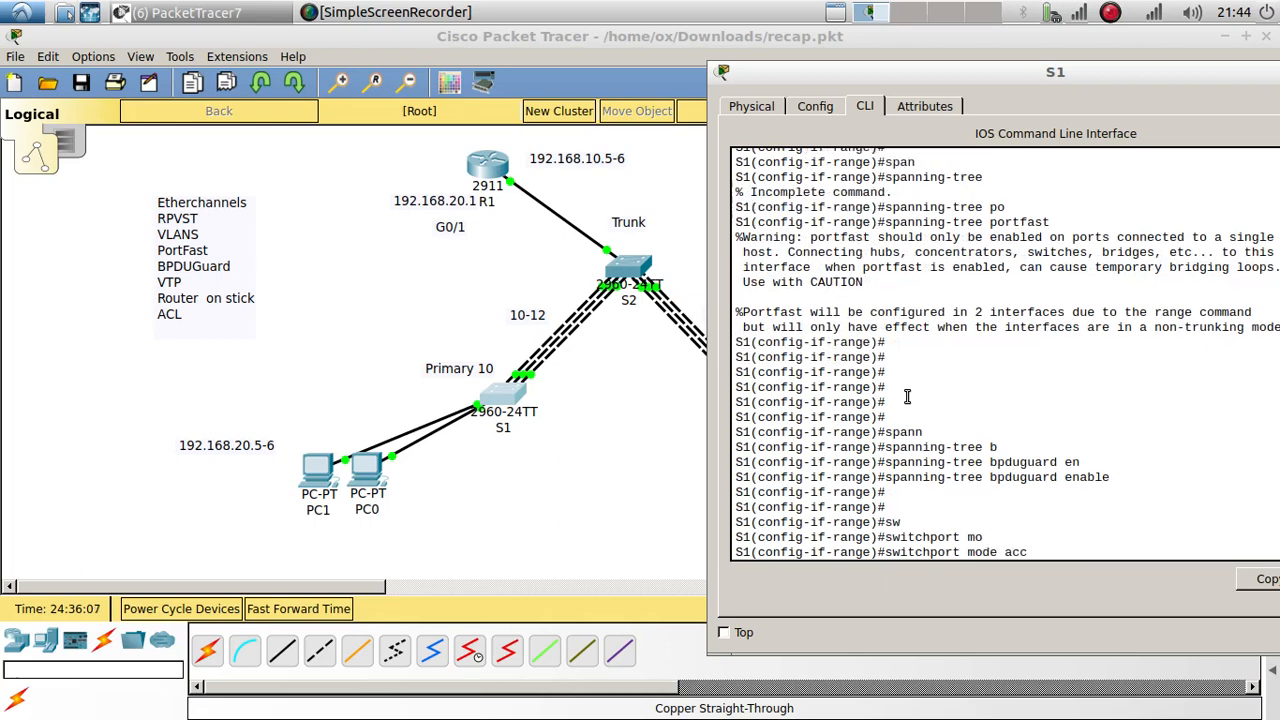
{"action": "key", "text": "Tab"}
{"action": "key", "text": "Return"}
{"action": "key", "text": "Return"}
{"action": "key", "text": "Return"}
{"action": "type", "text": "swi"}
{"action": "key", "text": "Tab"}
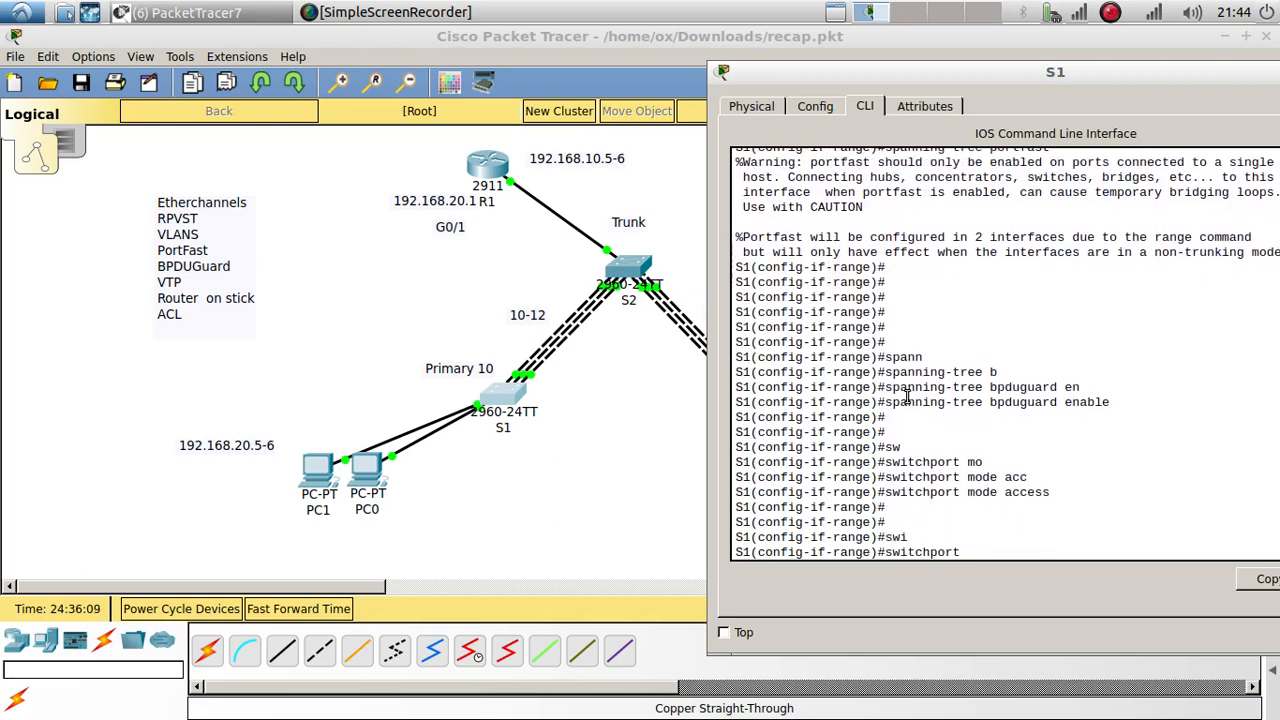
{"action": "type", "text": "a"}
{"action": "key", "text": "Tab"}
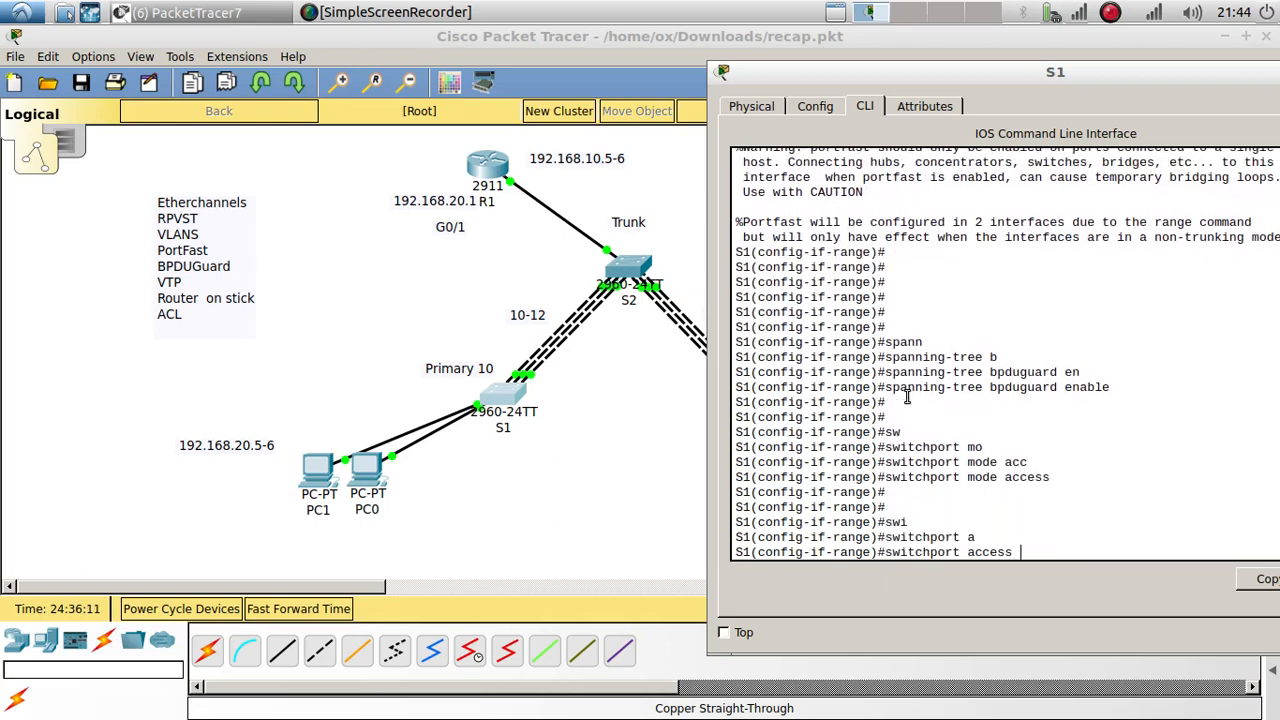
{"action": "type", "text": "vl"}
{"action": "type", "text": "a"}
{"action": "key", "text": "BackSpace"}
{"action": "key", "text": "Tab"}
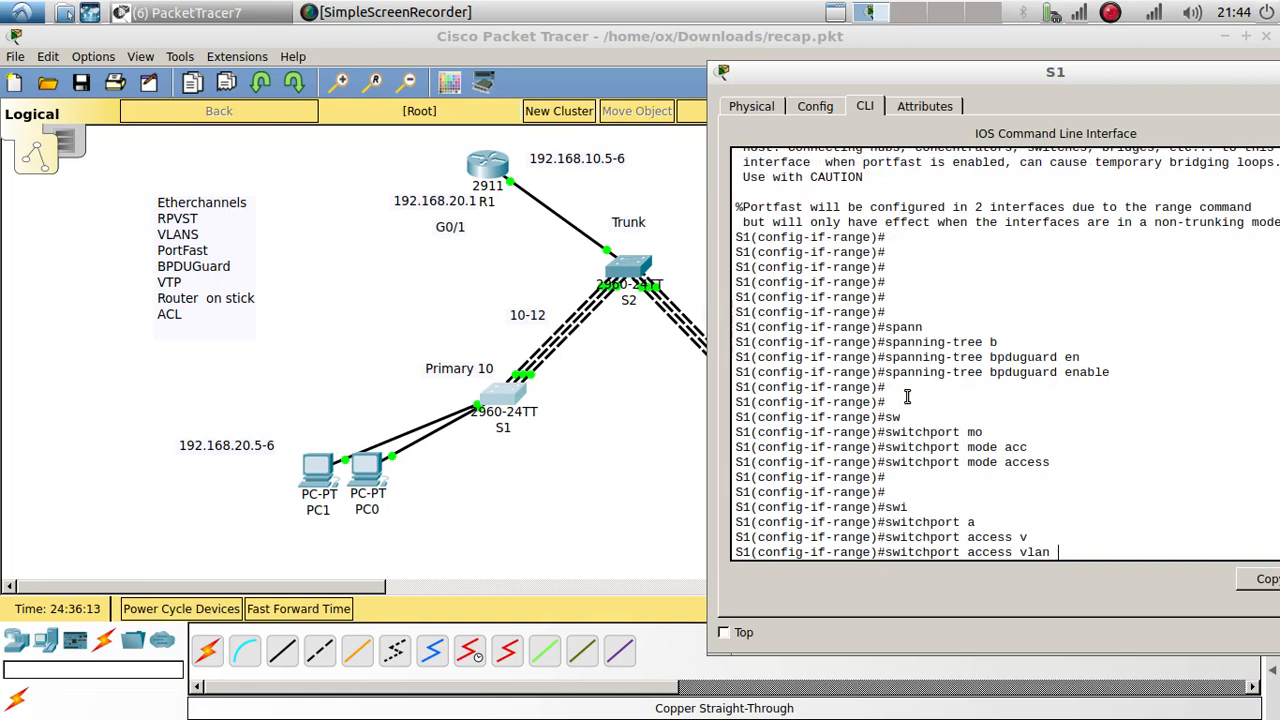
{"action": "type", "text": "10"}
{"action": "key", "text": "Return"}
{"action": "key", "text": "Return"}
{"action": "key", "text": "Return"}
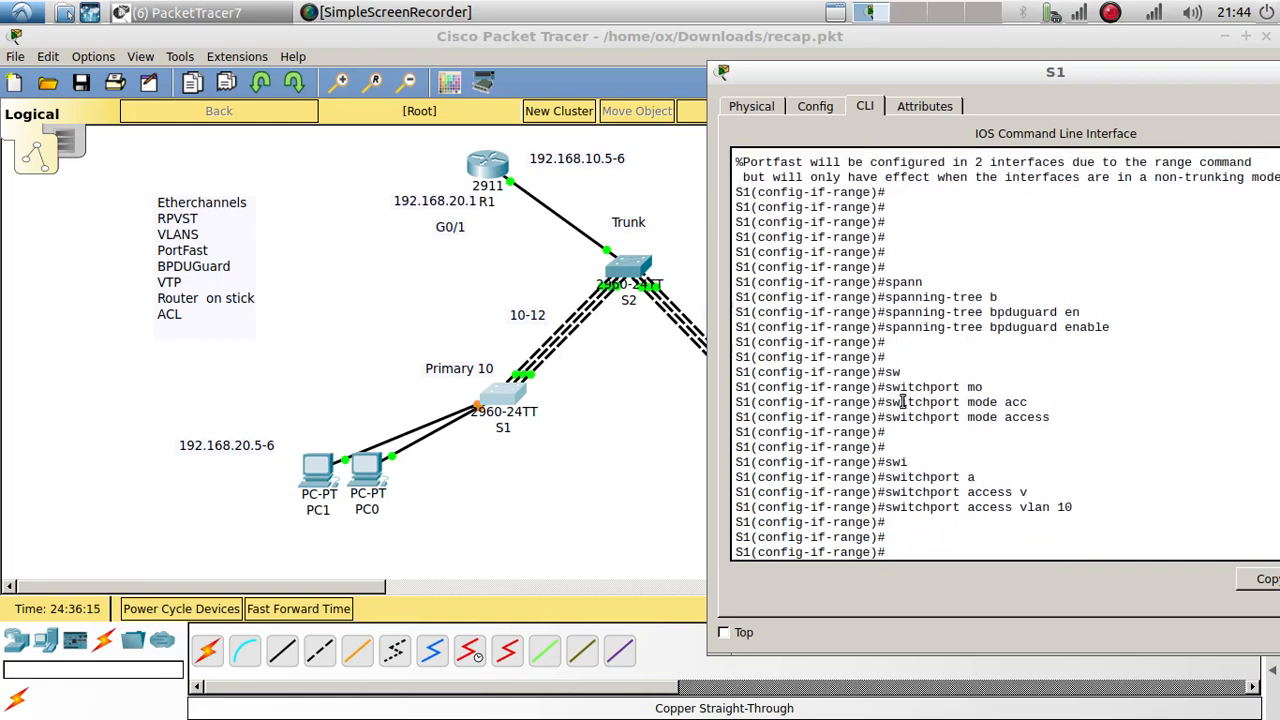
{"action": "left_click", "coordinate": [669, 468]}
Step: On S3, set the port range to switchport mode access in VLAN 20, then fast-forward time
{"action": "left_click", "coordinate": [758, 392]}
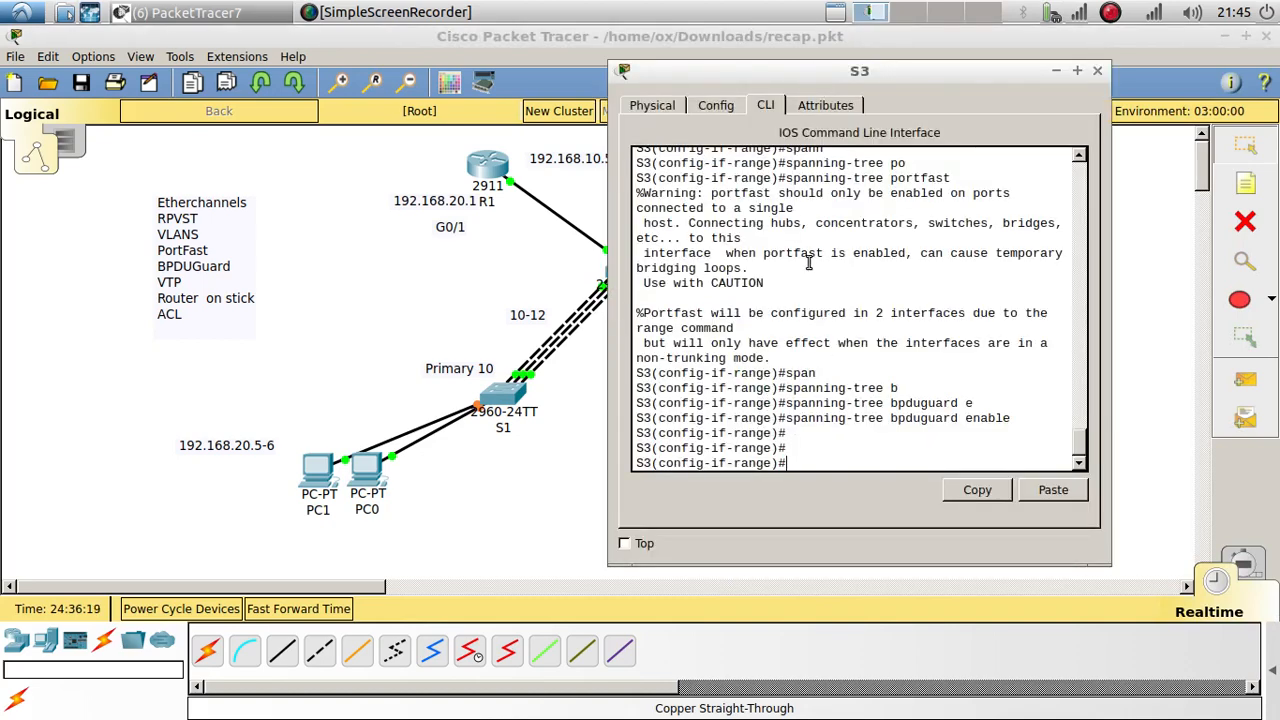
{"action": "type", "text": "SW"}
{"action": "key", "text": "Tab"}
{"action": "type", "text": "M"}
{"action": "key", "text": "Tab"}
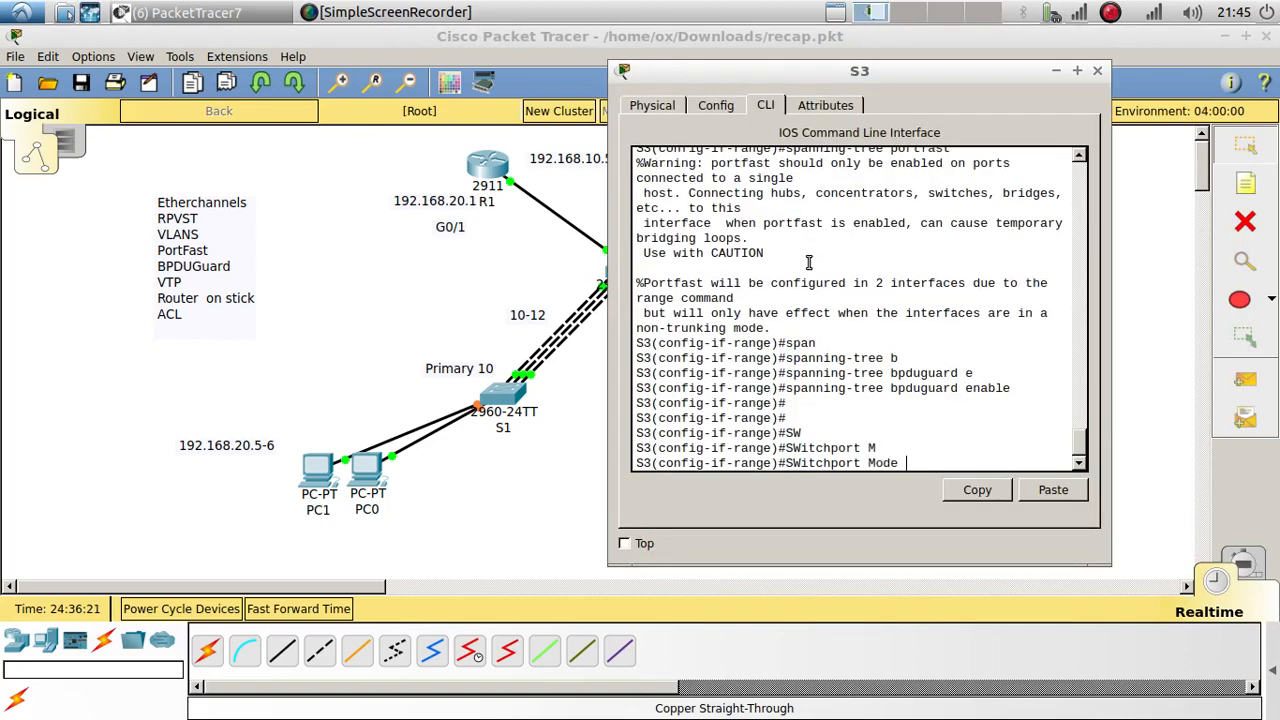
{"action": "type", "text": "A"}
{"action": "key", "text": "Tab"}
{"action": "key", "text": "Return"}
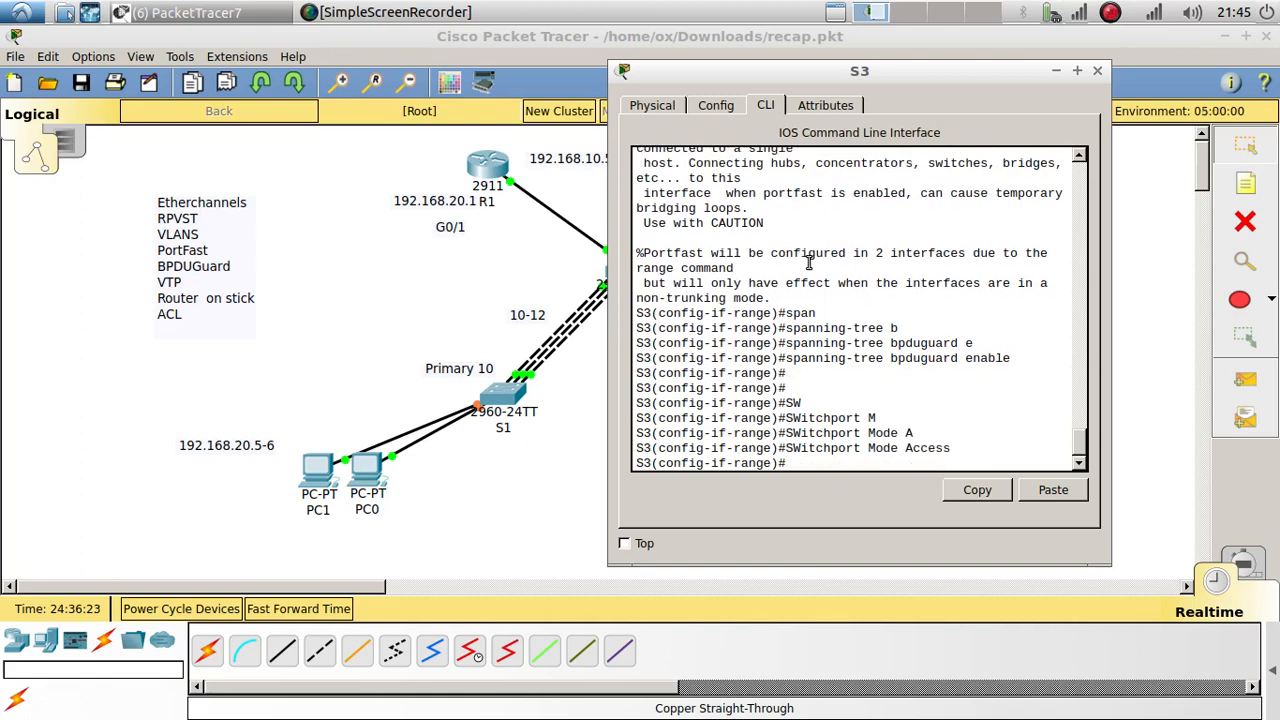
{"action": "type", "text": "swi"}
{"action": "key", "text": "Tab"}
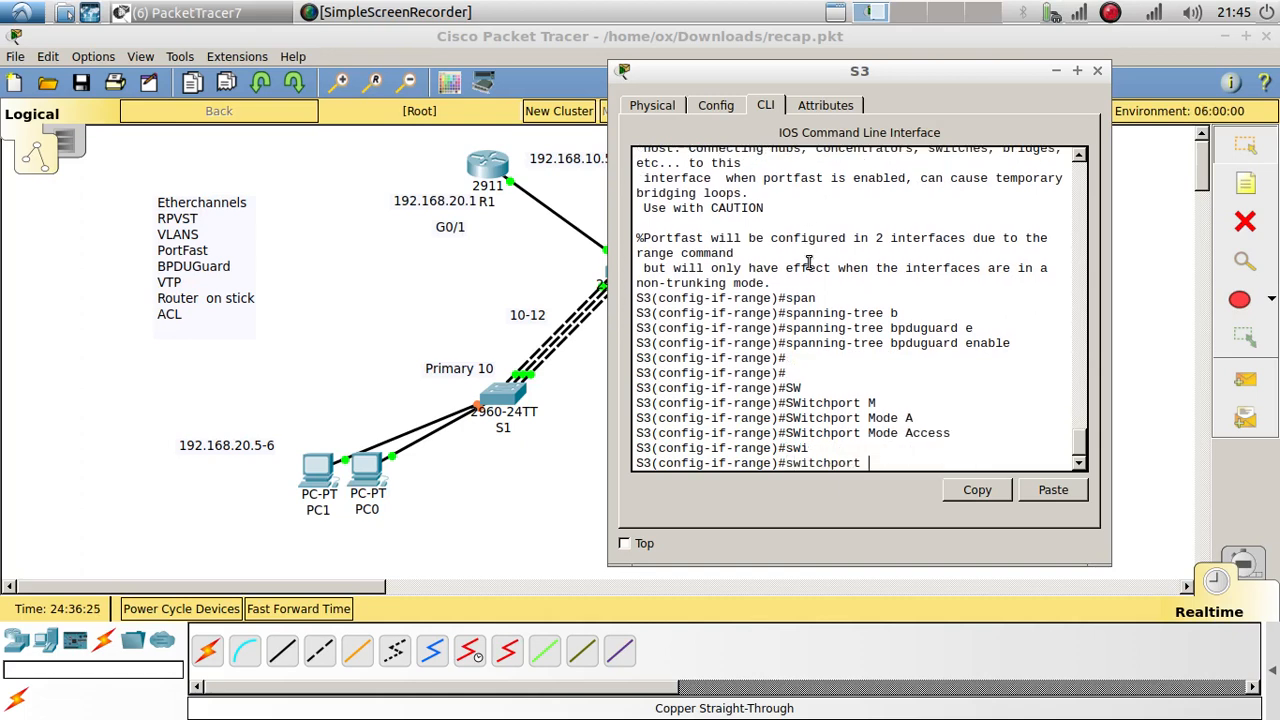
{"action": "type", "text": "ac"}
{"action": "key", "text": "Tab"}
{"action": "type", "text": "v"}
{"action": "key", "text": "Tab"}
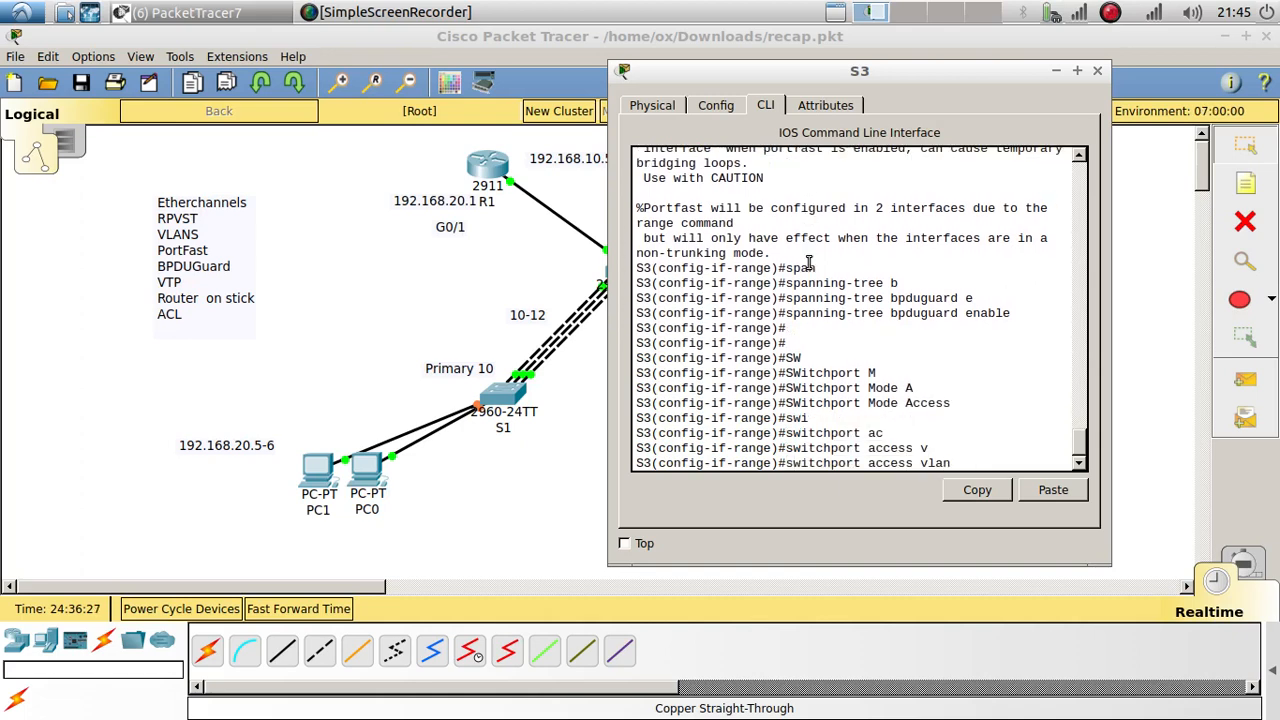
{"action": "type", "text": "20"}
{"action": "key", "text": "Return"}
{"action": "key", "text": "Return"}
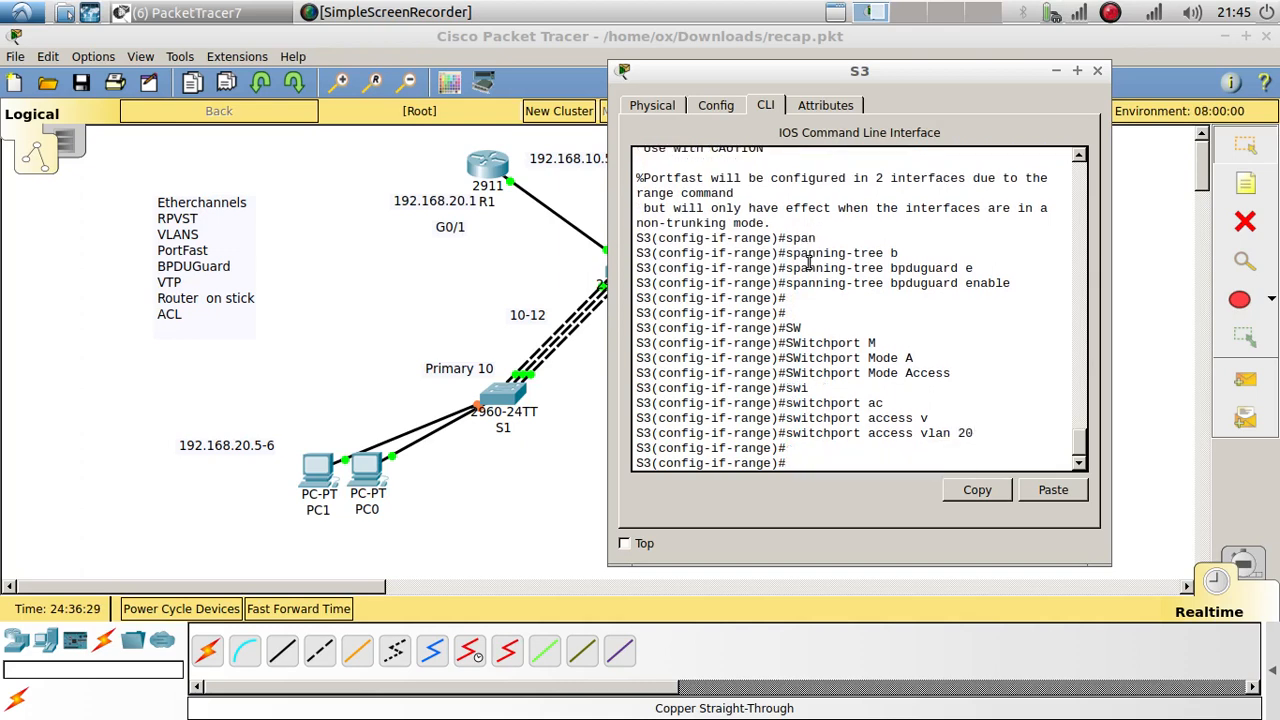
{"action": "left_click", "coordinate": [542, 476]}
{"action": "left_click", "coordinate": [318, 610]}
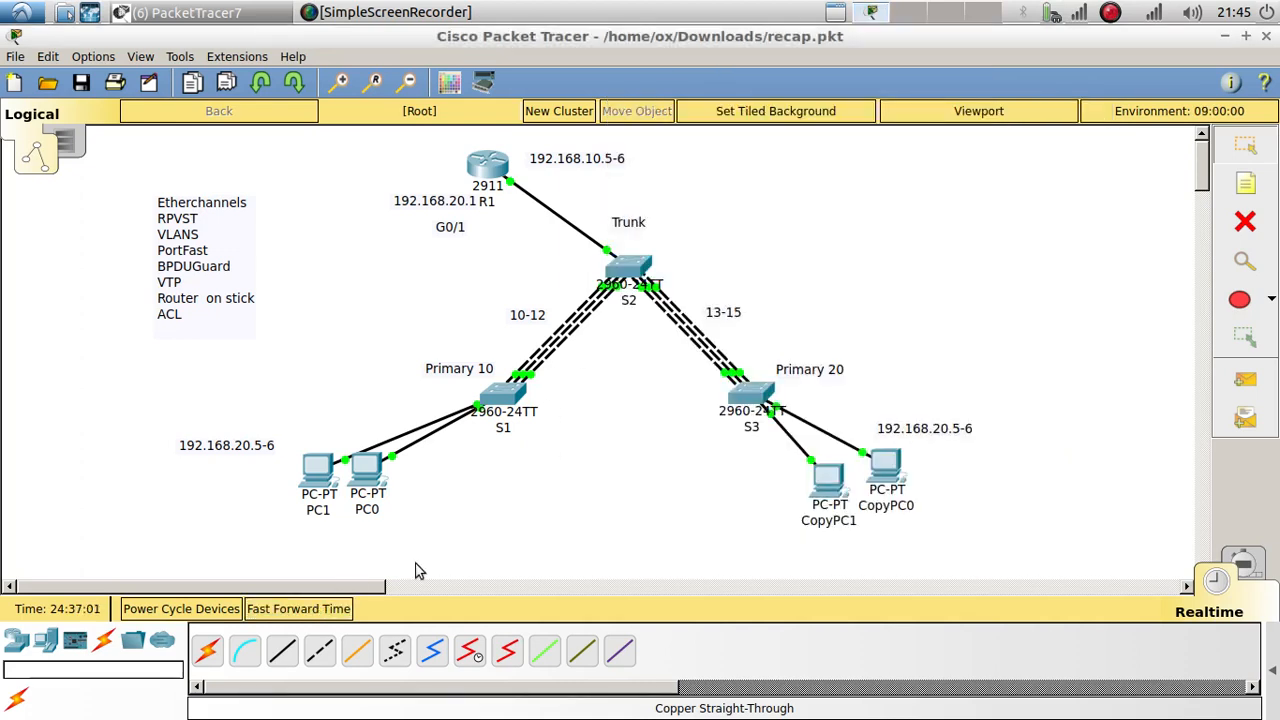
Step: From CopyPC1, ping gateways 192.168.10.1 and 192.168.20.1 and host 192.168.10.5
{"action": "left_click", "coordinate": [828, 480]}
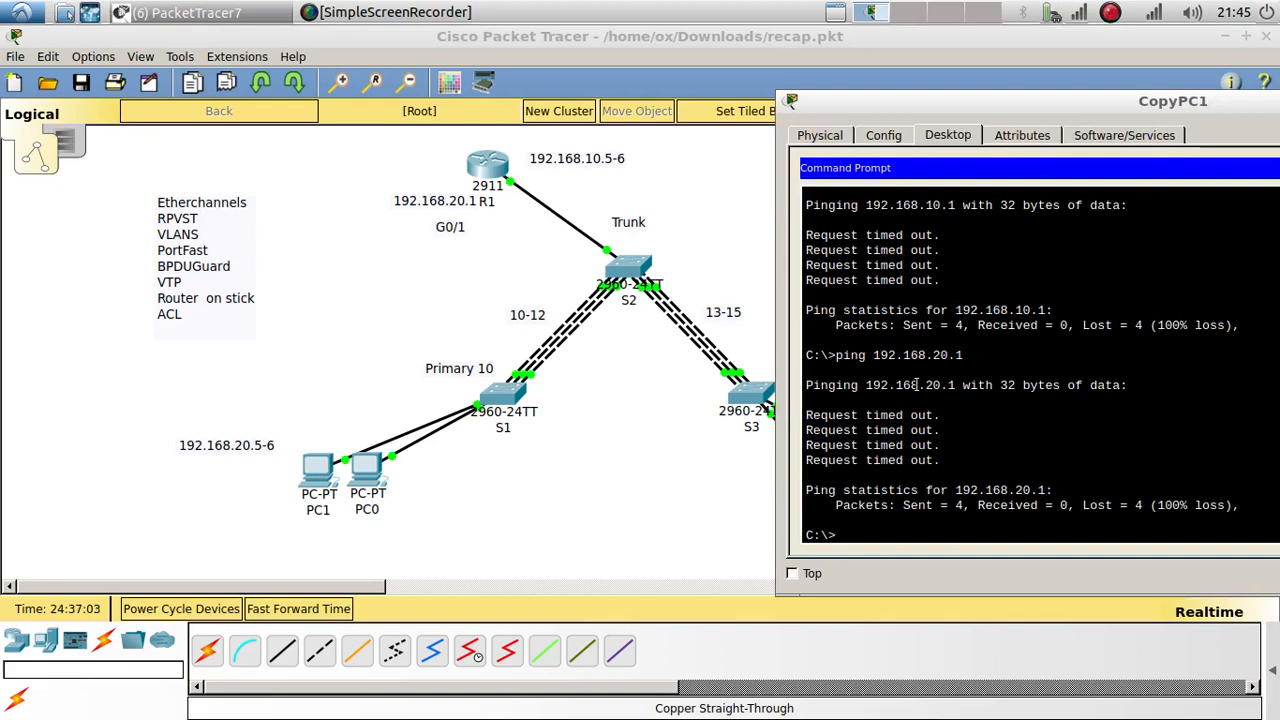
{"action": "key", "text": "Up"}
{"action": "key", "text": "Up"}
{"action": "key", "text": "Return"}
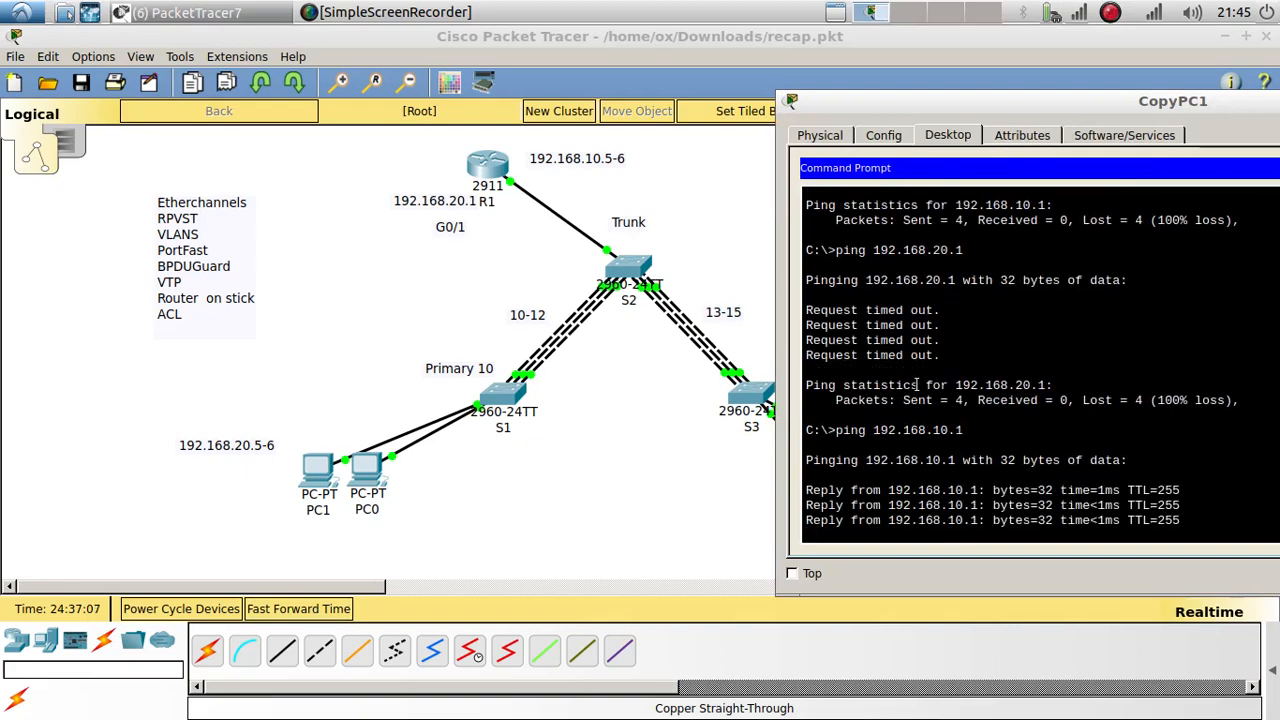
{"action": "key", "text": "Up"}
{"action": "key", "text": "Up"}
{"action": "key", "text": "Return"}
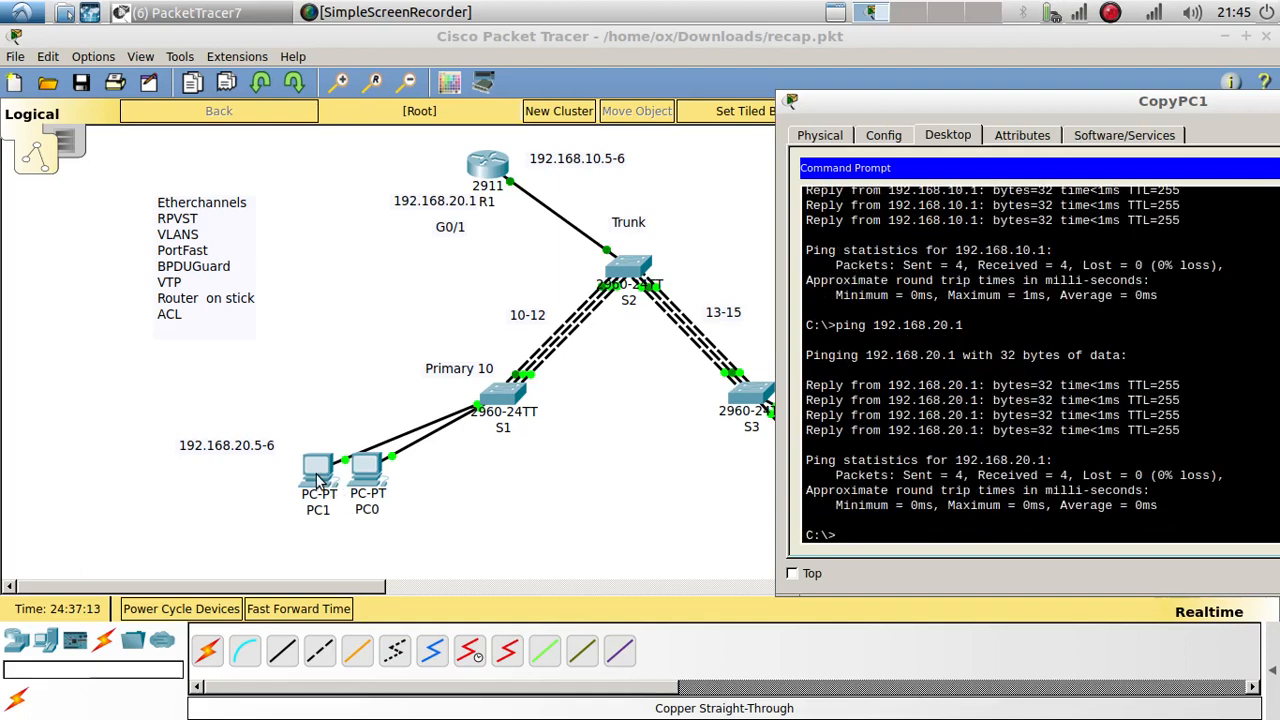
{"action": "type", "text": "ping 192.168.10.5"}
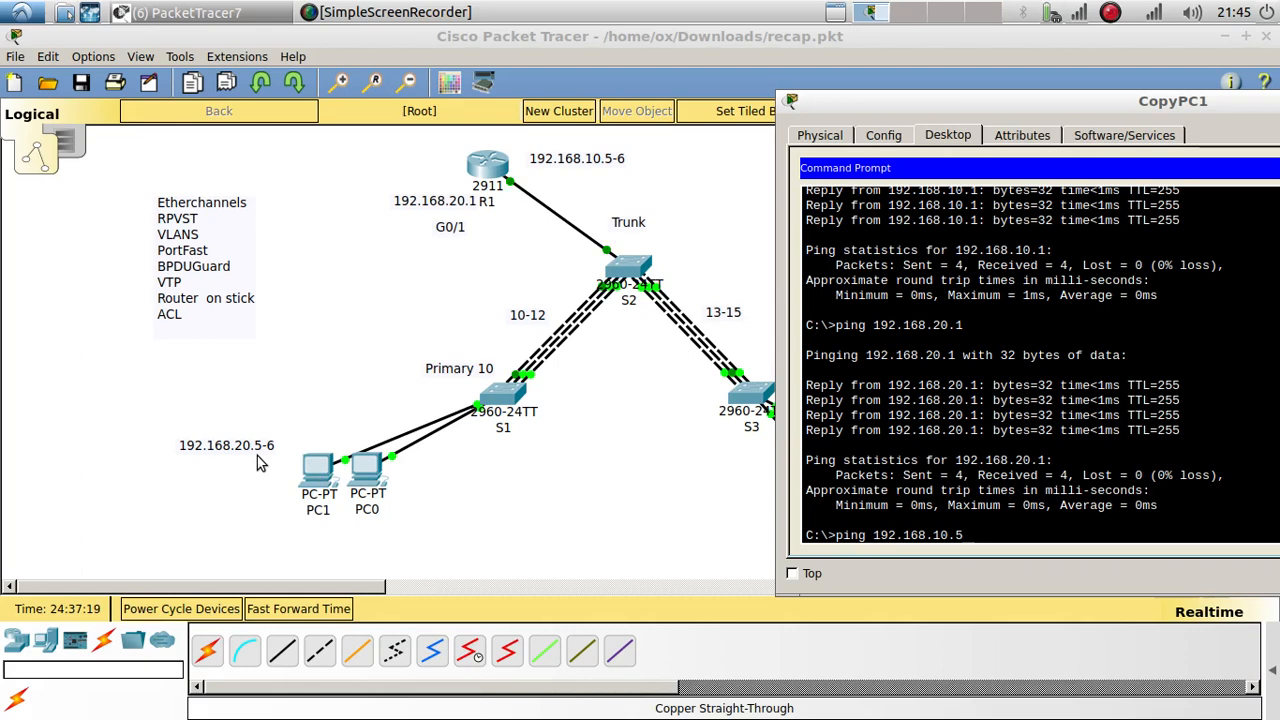
{"action": "key", "text": "Return"}
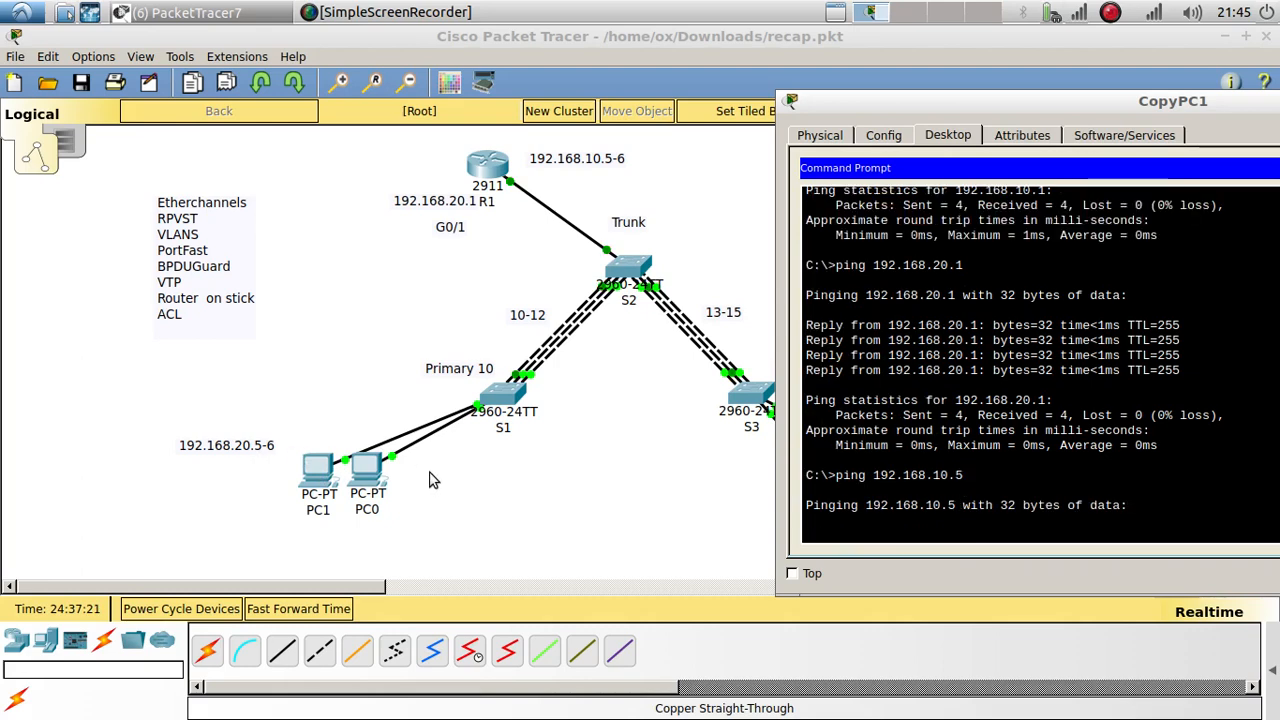
Step: Correct the PC1/PC0 address note from 192.168.20.5-6 to 192.168.10.5-6
{"action": "left_click", "coordinate": [238, 455]}
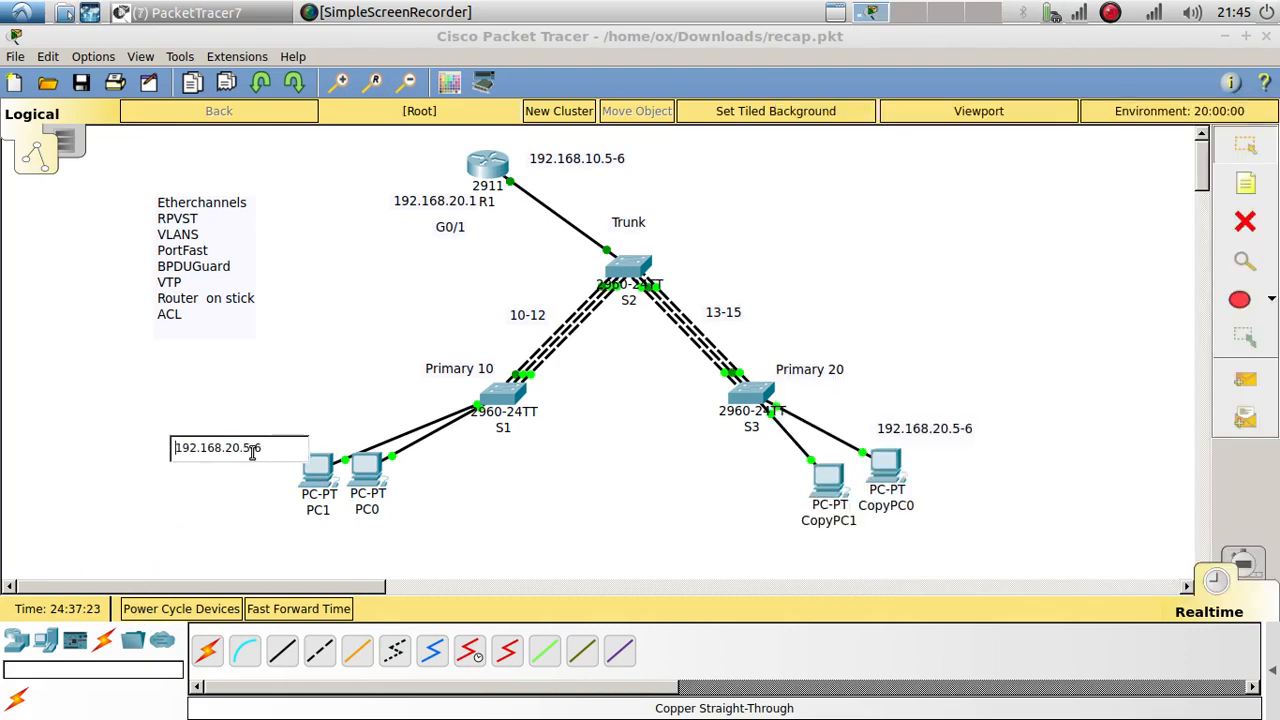
{"action": "key", "text": "BackSpace"}
{"action": "type", "text": "1"}
{"action": "left_click", "coordinate": [702, 486]}
Step: Ping 192.168.10.6 from CopyPC1
{"action": "left_click", "coordinate": [834, 479]}
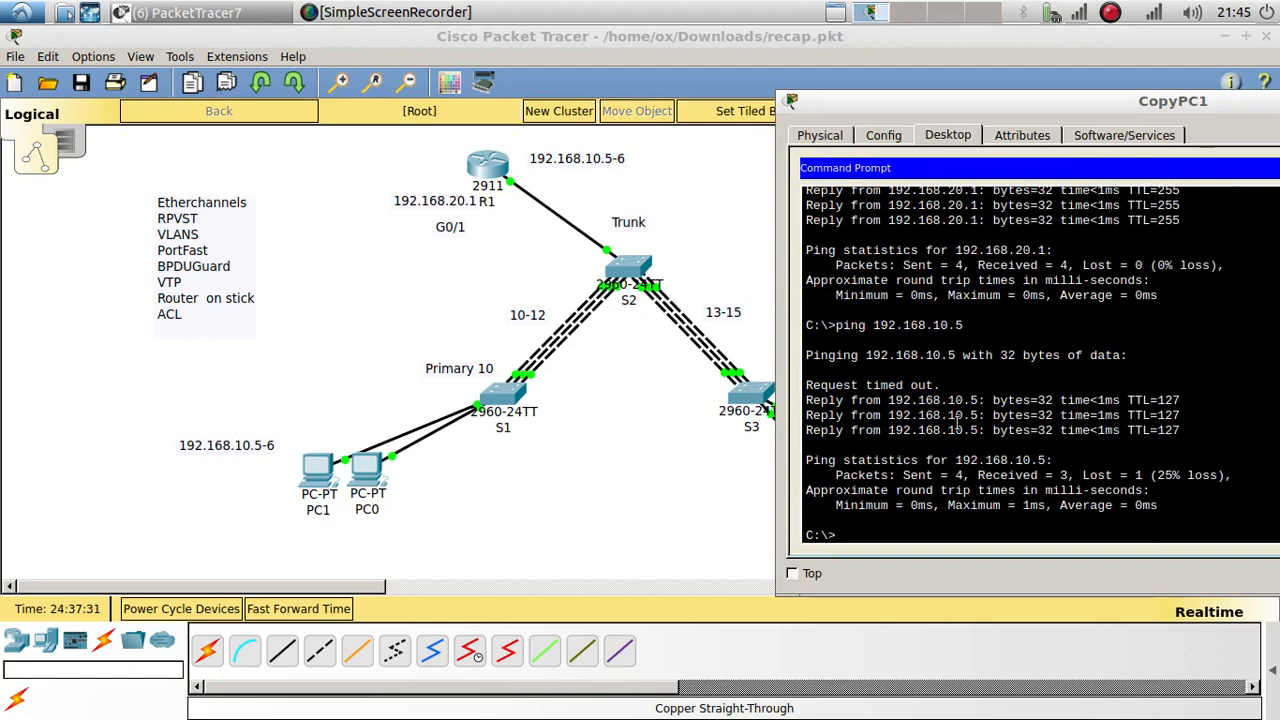
{"action": "key", "text": "Up"}
{"action": "key", "text": "BackSpace"}
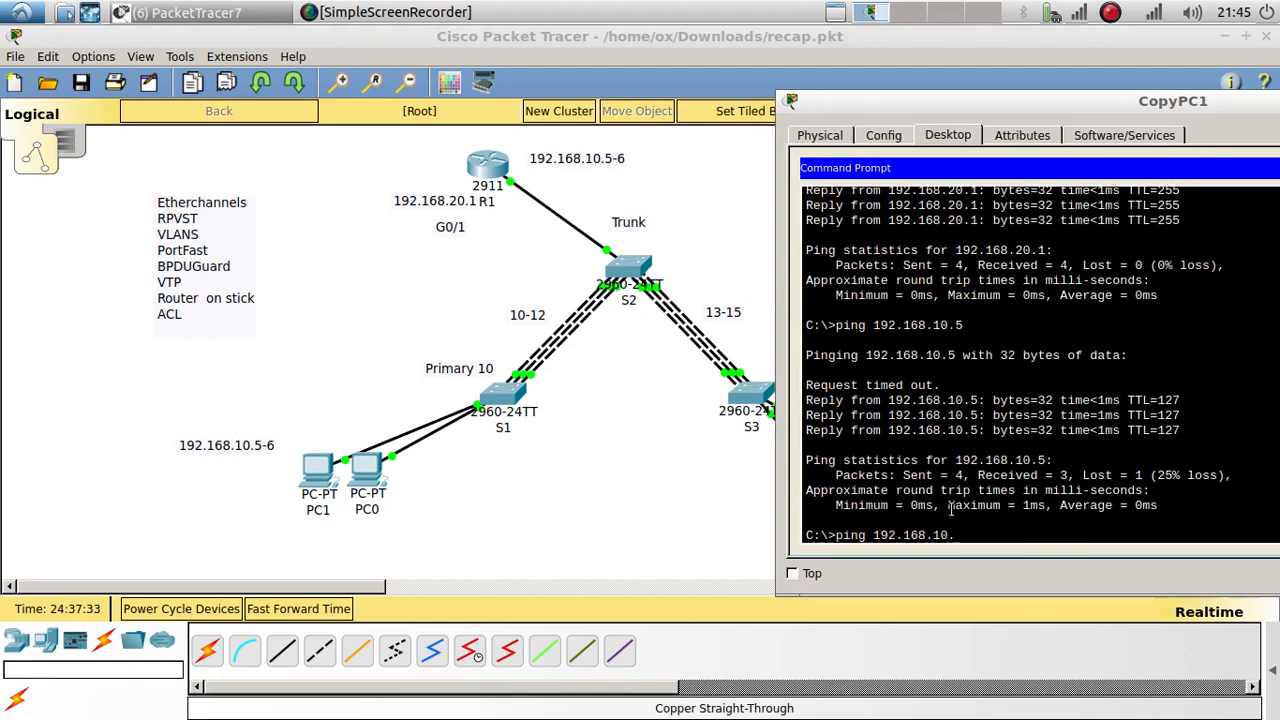
{"action": "type", "text": "6"}
{"action": "key", "text": "Return"}
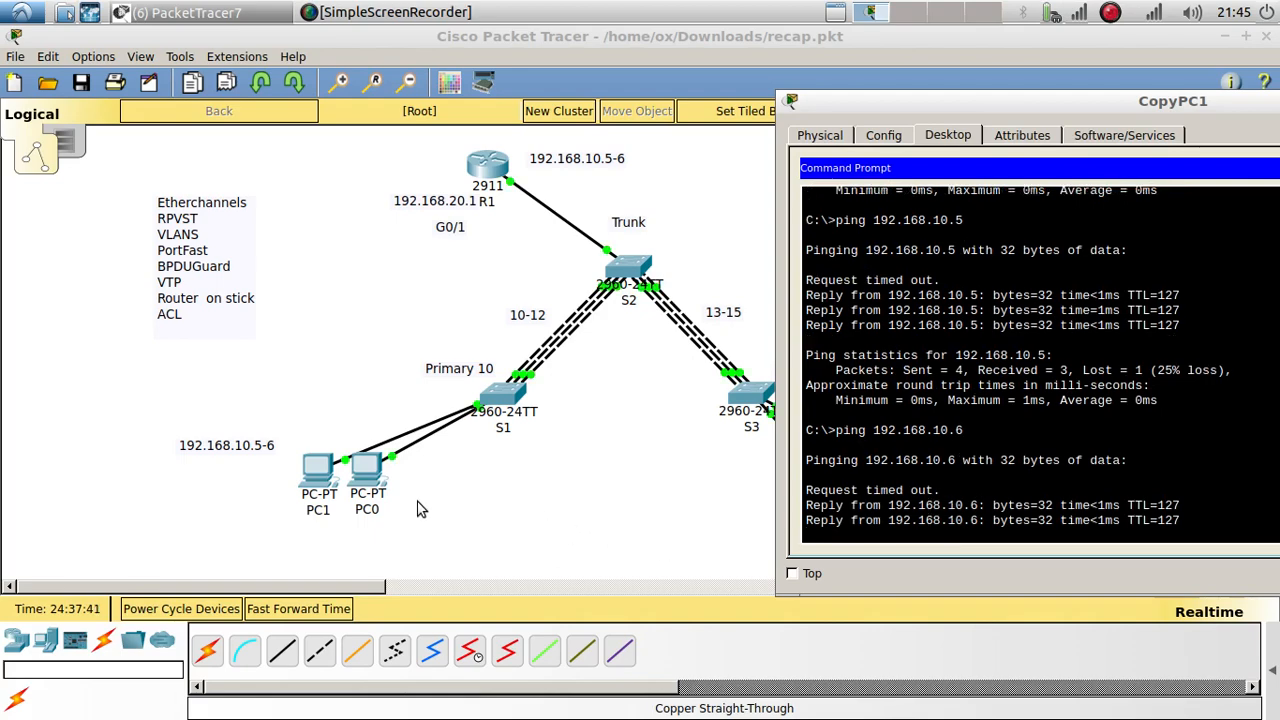
{"action": "left_click", "coordinate": [318, 470]}
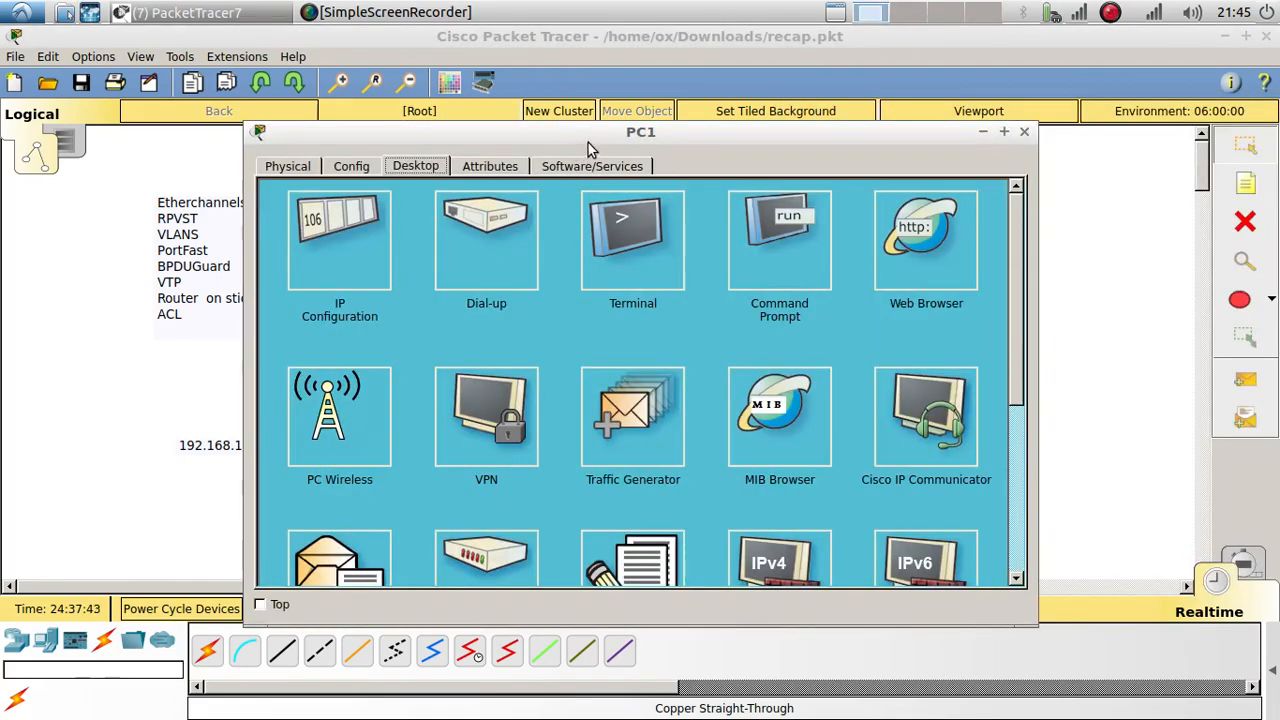
Step: From PC1, ping 192.168.20.5 and 192.168.20.6 and highlight the reply lines
{"action": "left_click_drag", "start_coordinate": [588, 143], "coordinate": [922, 142]}
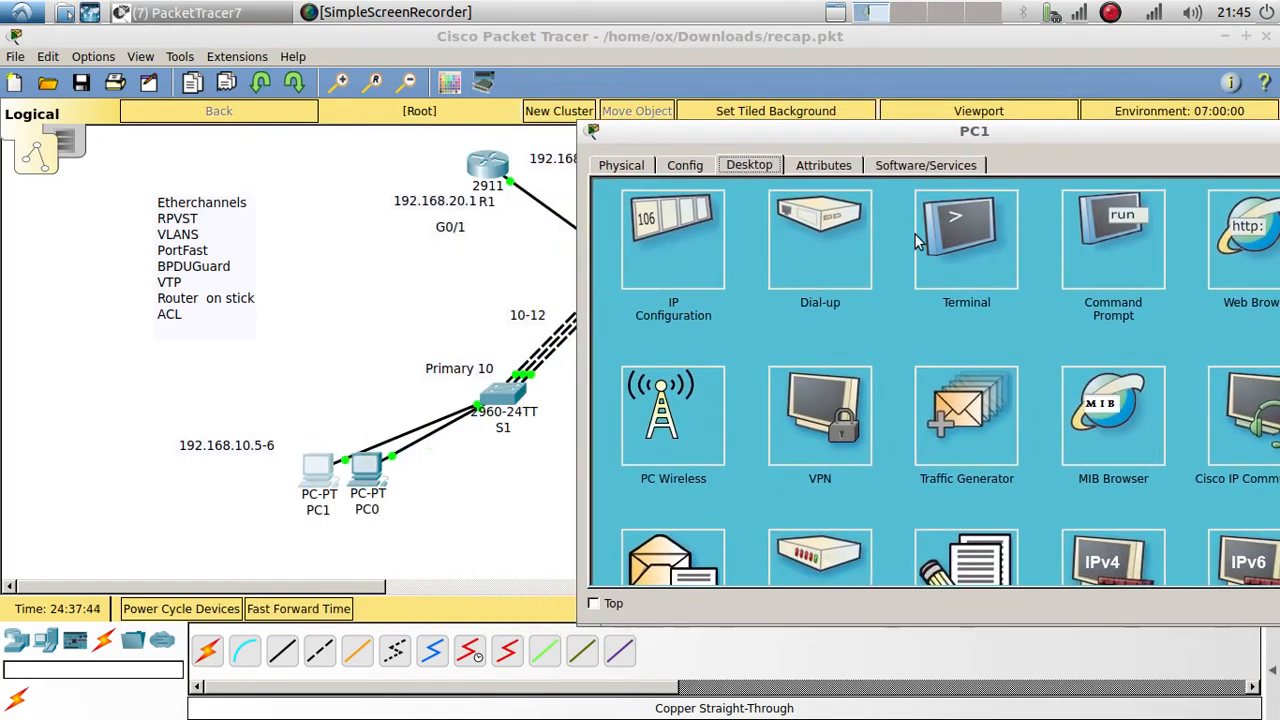
{"action": "left_click", "coordinate": [1068, 240]}
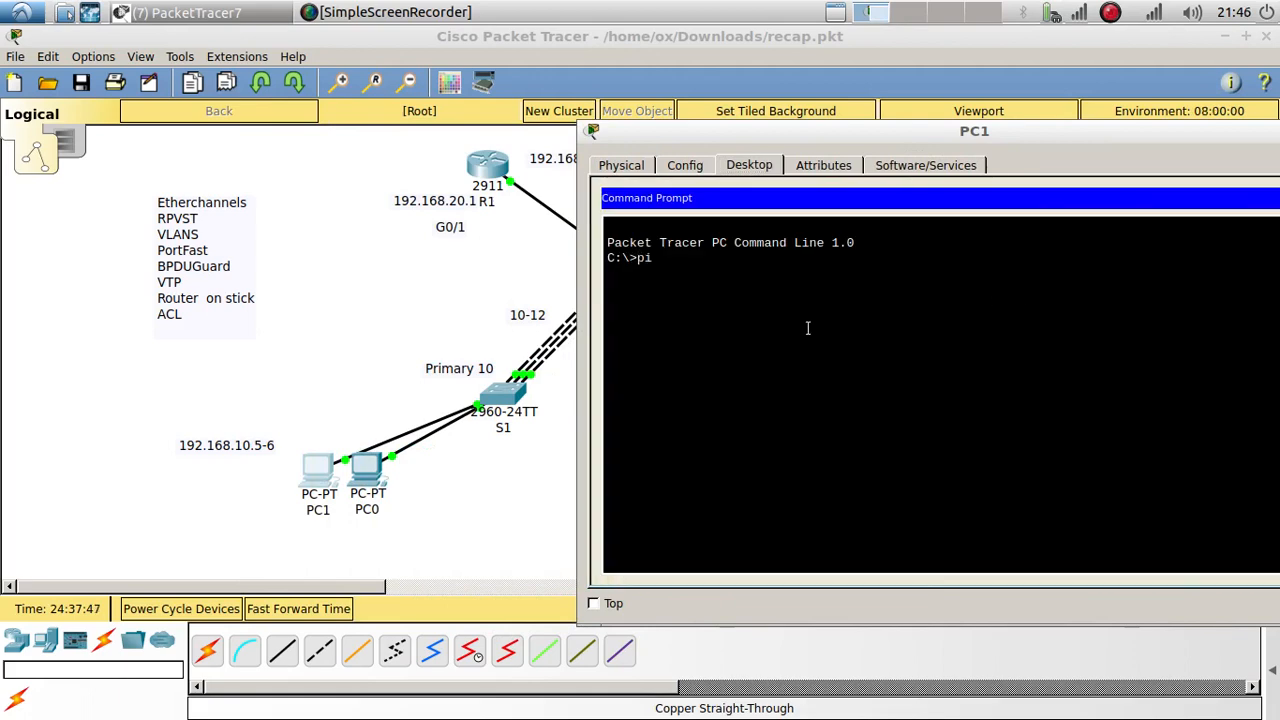
{"action": "type", "text": "ping 192.168.20.5"}
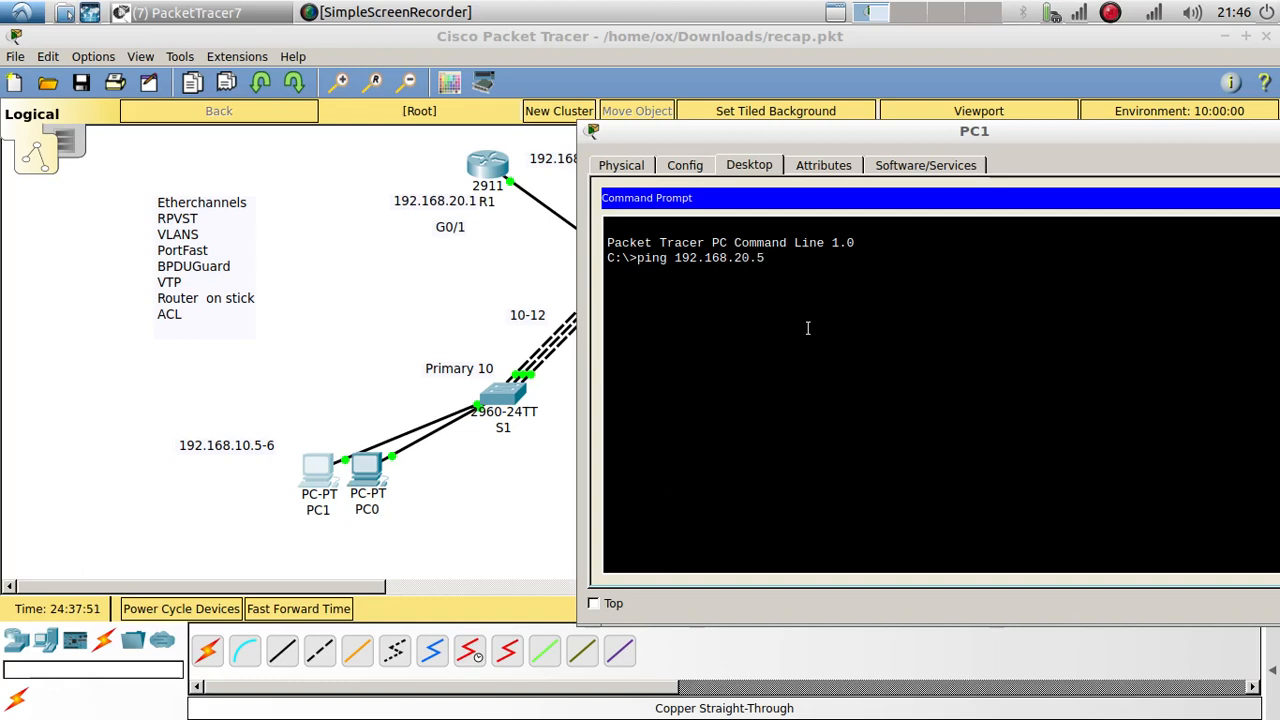
{"action": "key", "text": "Return"}
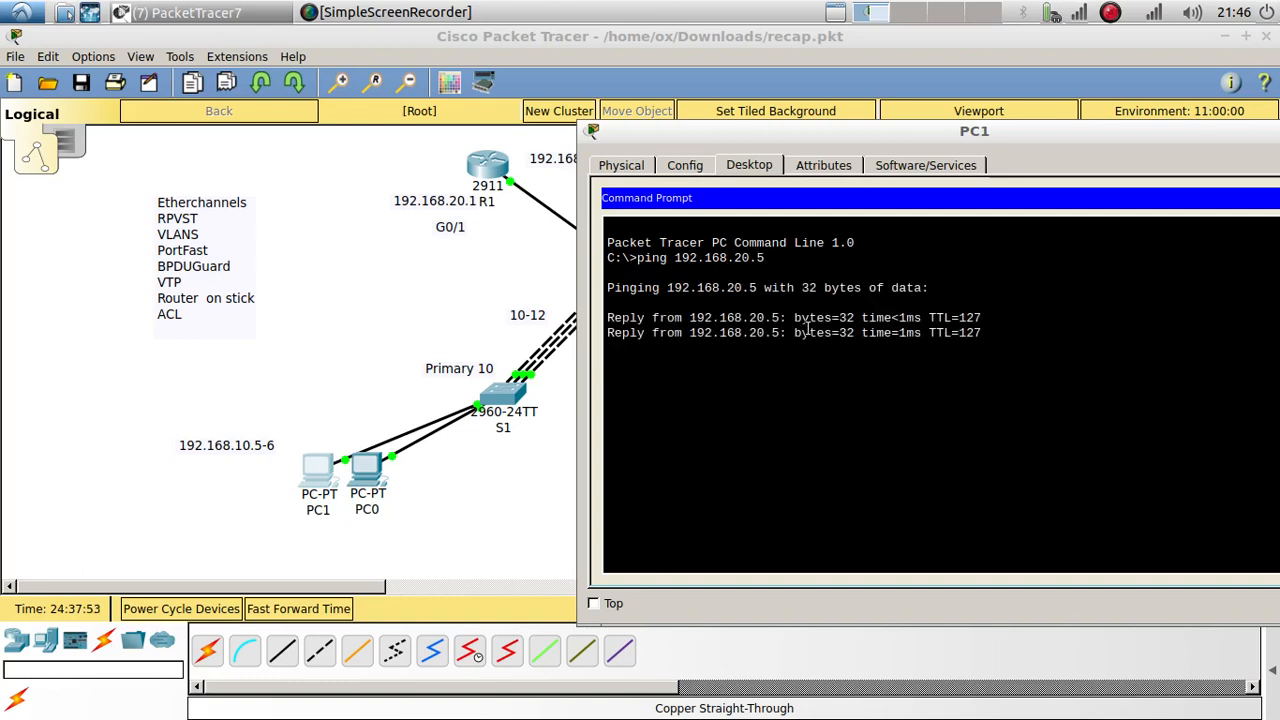
{"action": "key", "text": "Up"}
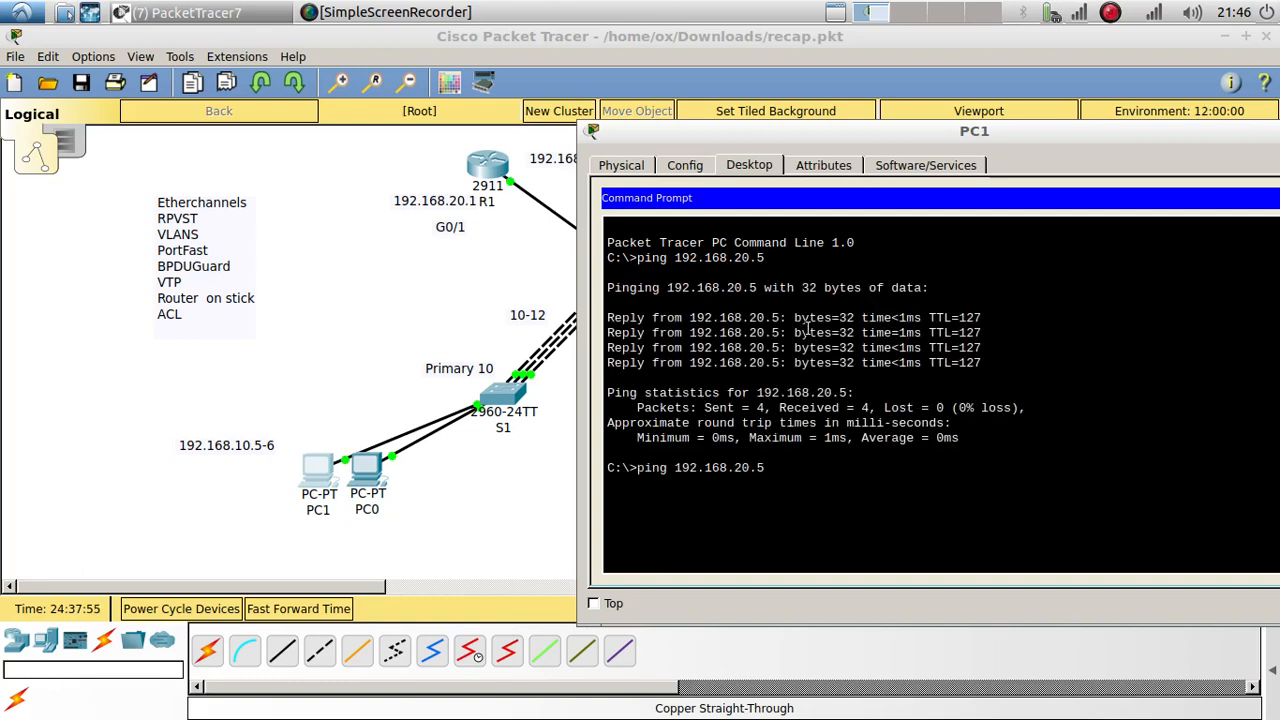
{"action": "key", "text": "Return"}
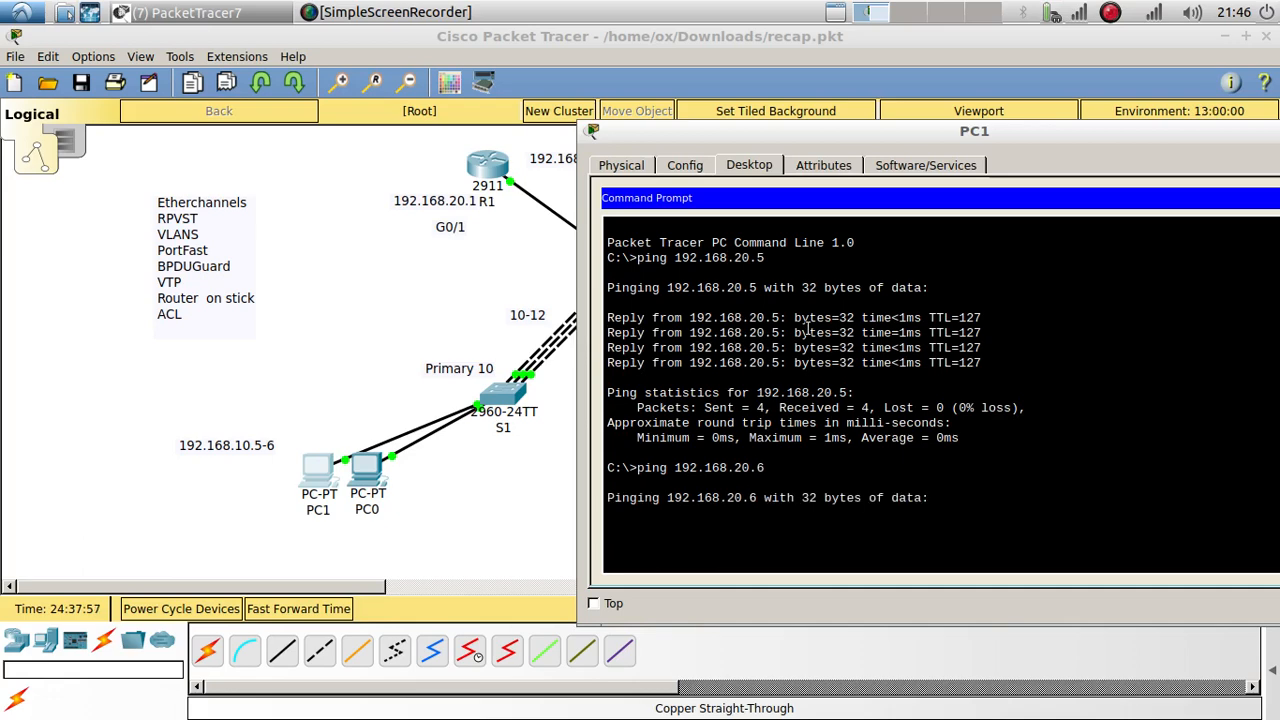
{"action": "left_click_drag", "start_coordinate": [738, 133], "coordinate": [714, 72]}
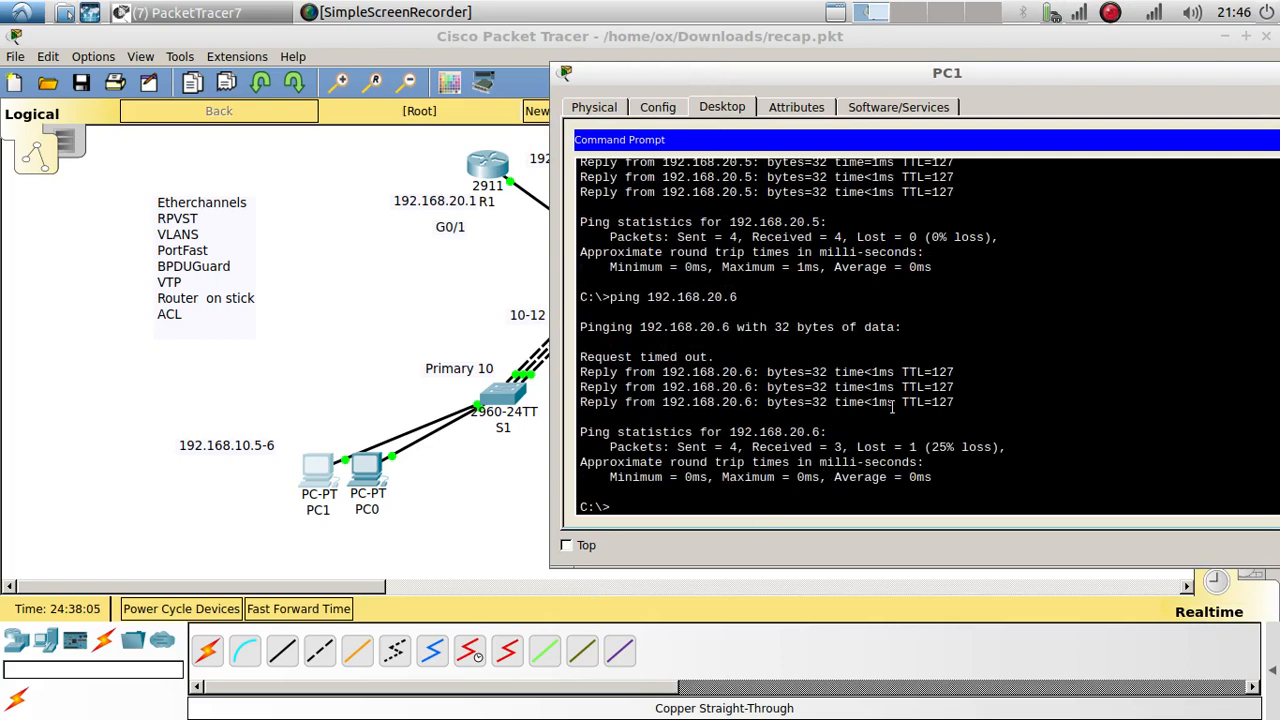
{"action": "left_click_drag", "start_coordinate": [963, 403], "coordinate": [578, 365]}
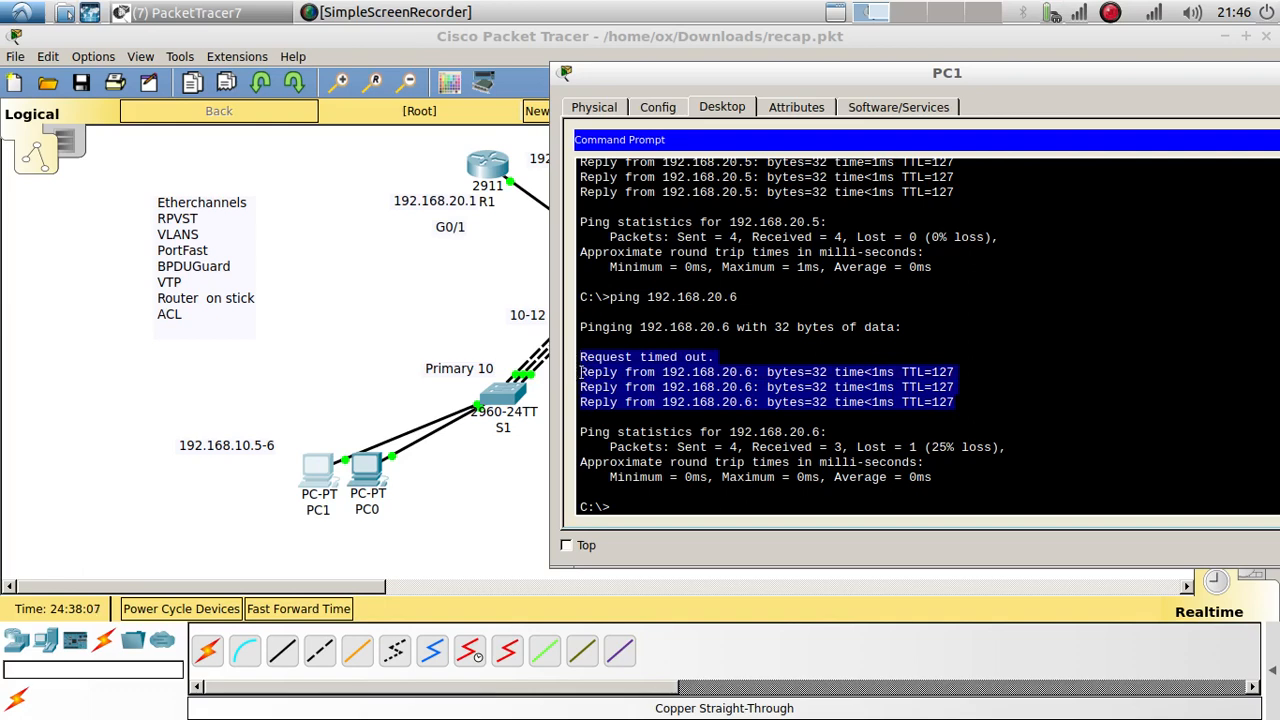
{"action": "left_click", "coordinate": [588, 375]}
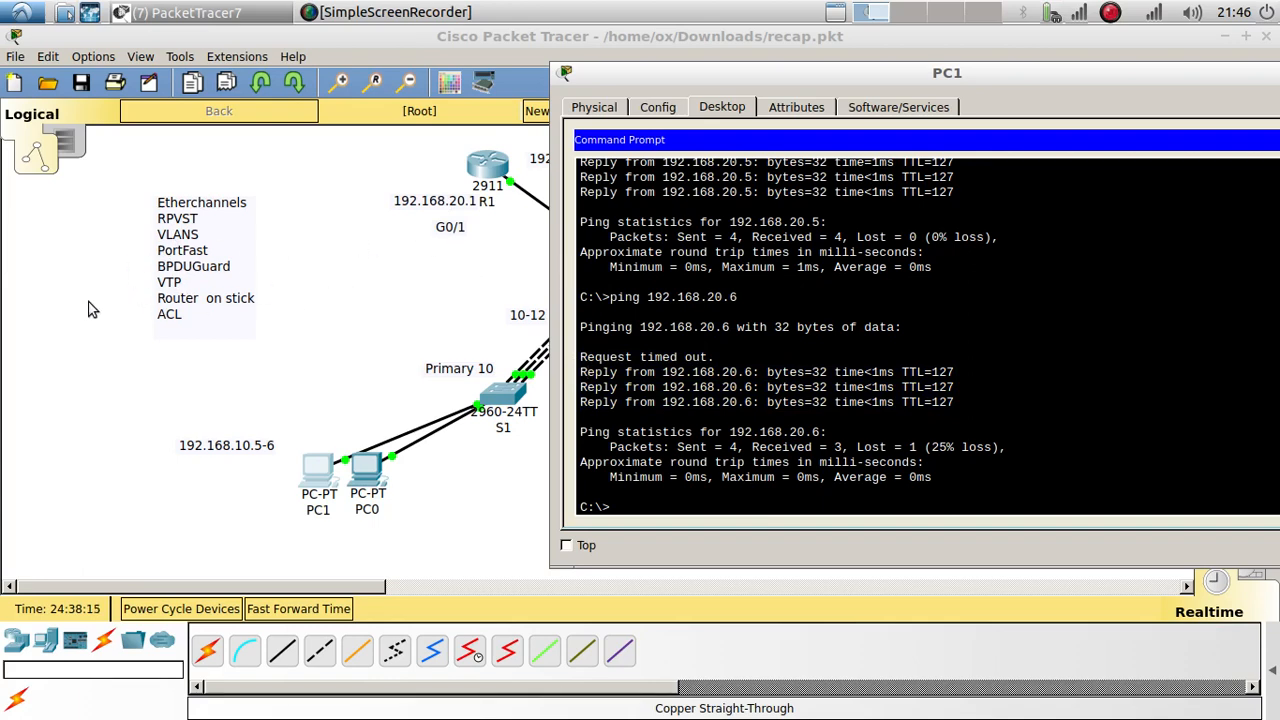
{"action": "left_click", "coordinate": [183, 308]}
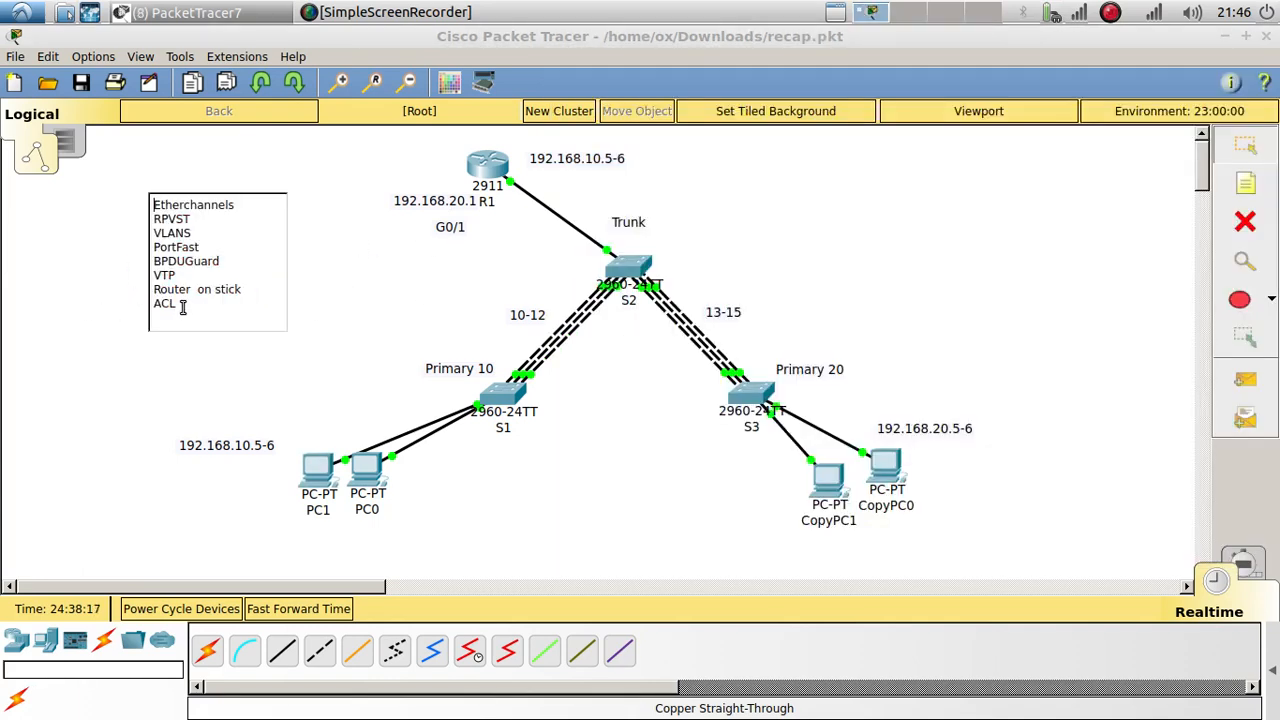
Step: Close the note editor and place a Server-PT near the top-left of the topology
{"action": "left_click_drag", "start_coordinate": [183, 307], "coordinate": [118, 307]}
{"action": "left_click", "coordinate": [388, 300]}
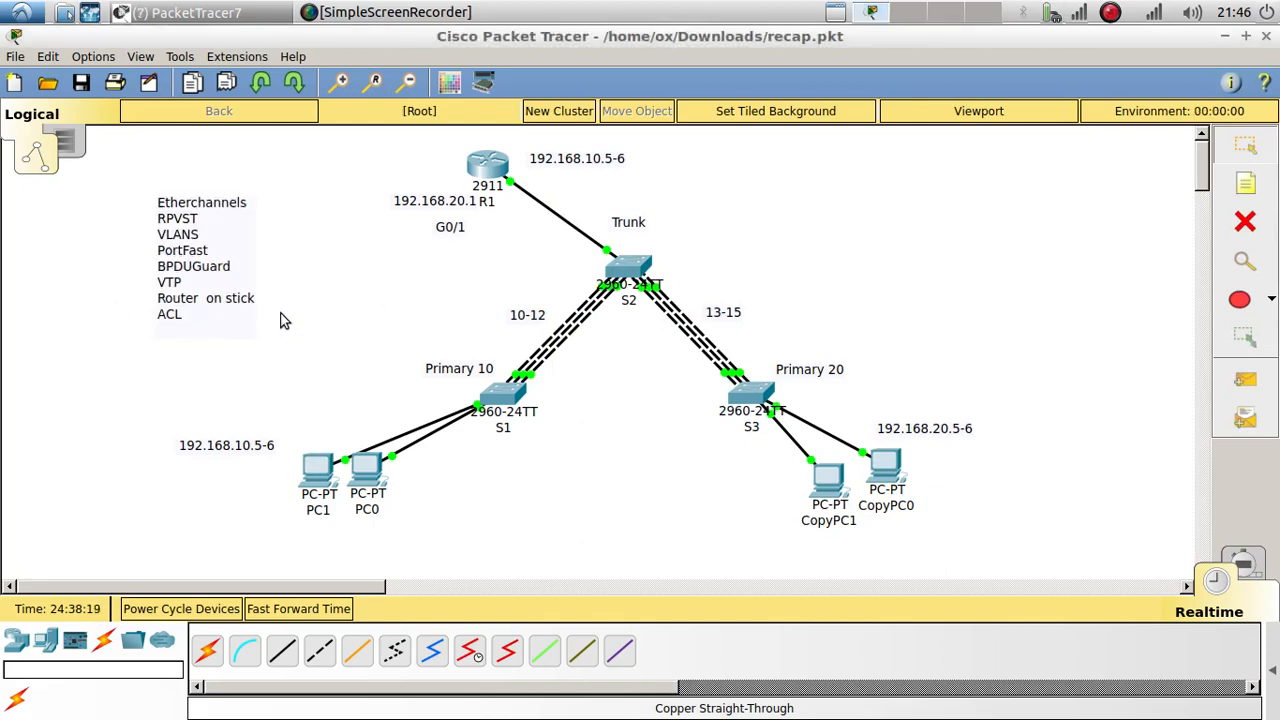
{"action": "left_click", "coordinate": [45, 640]}
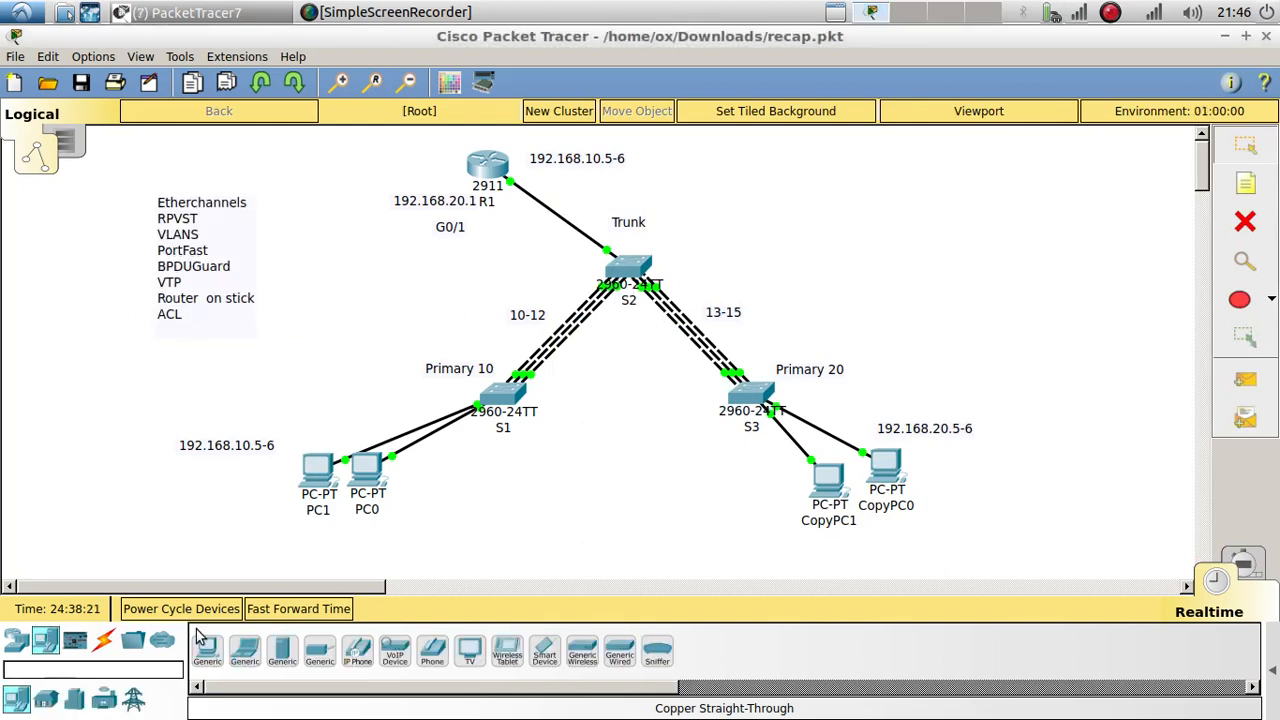
{"action": "left_click_drag", "start_coordinate": [283, 652], "coordinate": [310, 168]}
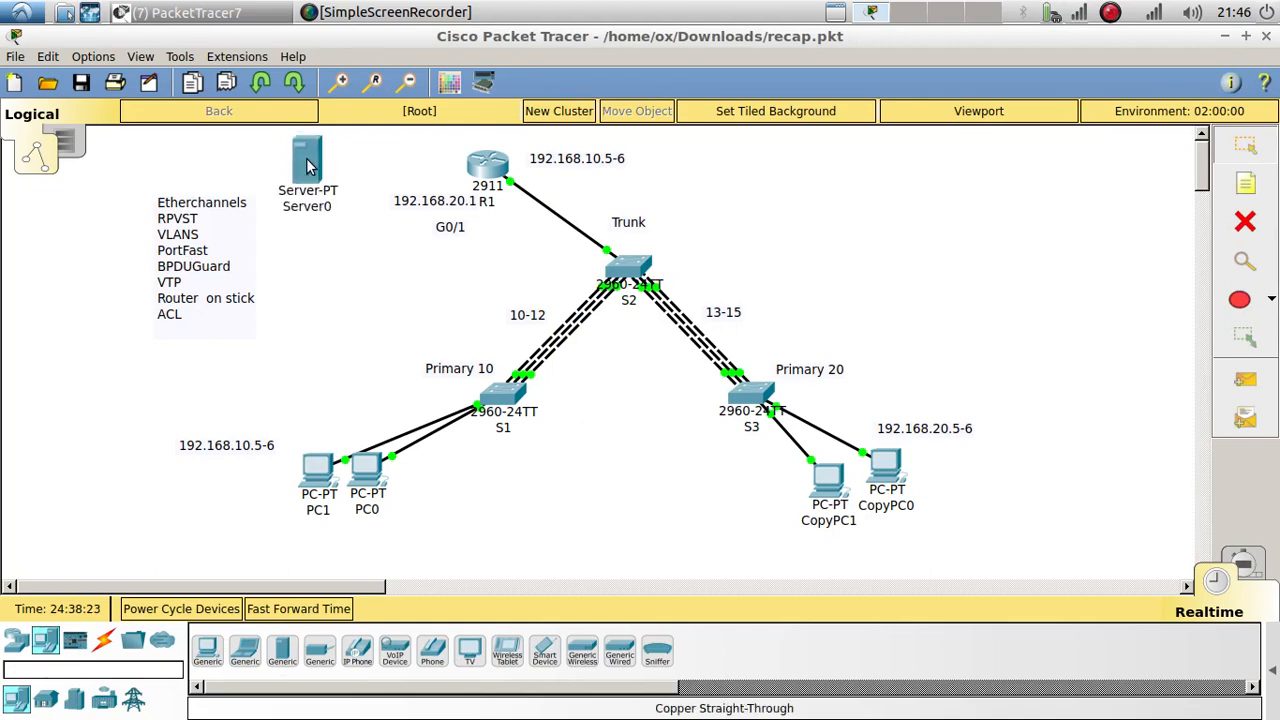
Step: Rename the new server to ccdtt.com and nudge it slightly left
{"action": "left_click", "coordinate": [314, 206]}
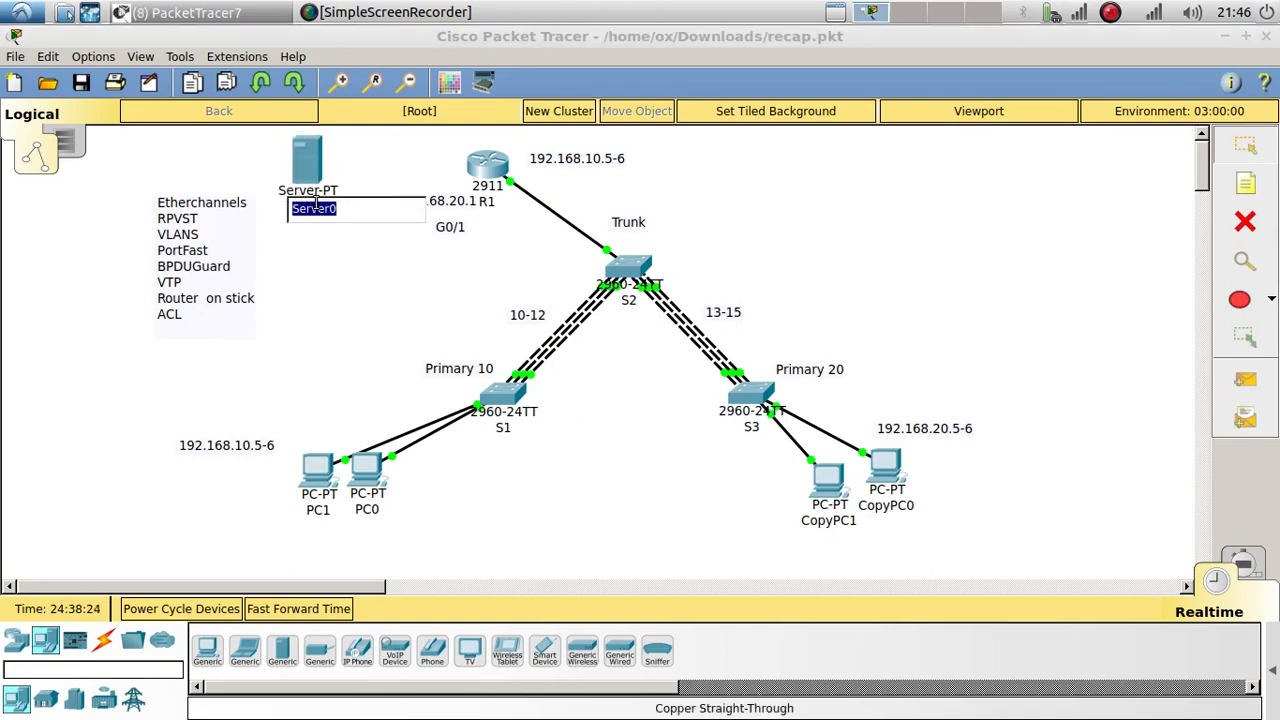
{"action": "type", "text": "cisco.com"}
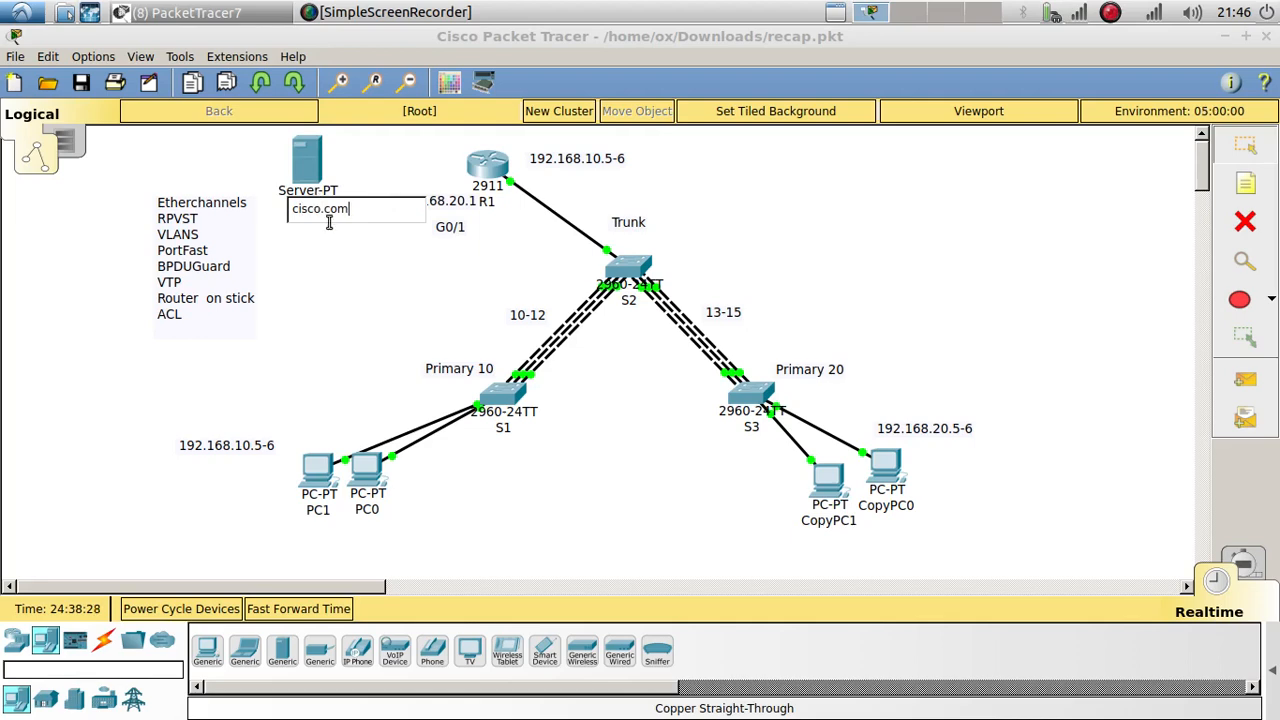
{"action": "left_click_drag", "start_coordinate": [321, 208], "coordinate": [240, 210]}
{"action": "type", "text": "ccdtt.com"}
{"action": "key", "text": "BackSpace"}
{"action": "key", "text": "BackSpace"}
{"action": "key", "text": "BackSpace"}
{"action": "key", "text": "BackSpace"}
{"action": "left_click", "coordinate": [334, 272]}
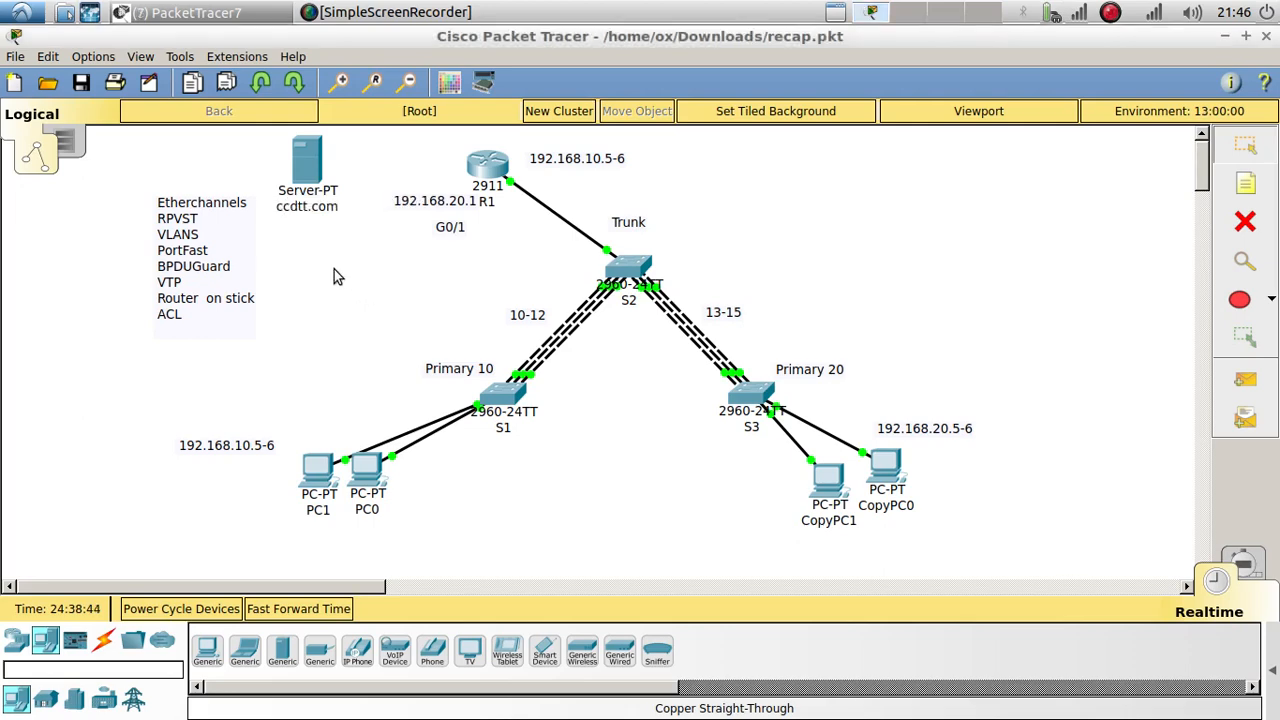
{"action": "left_click_drag", "start_coordinate": [318, 162], "coordinate": [285, 157]}
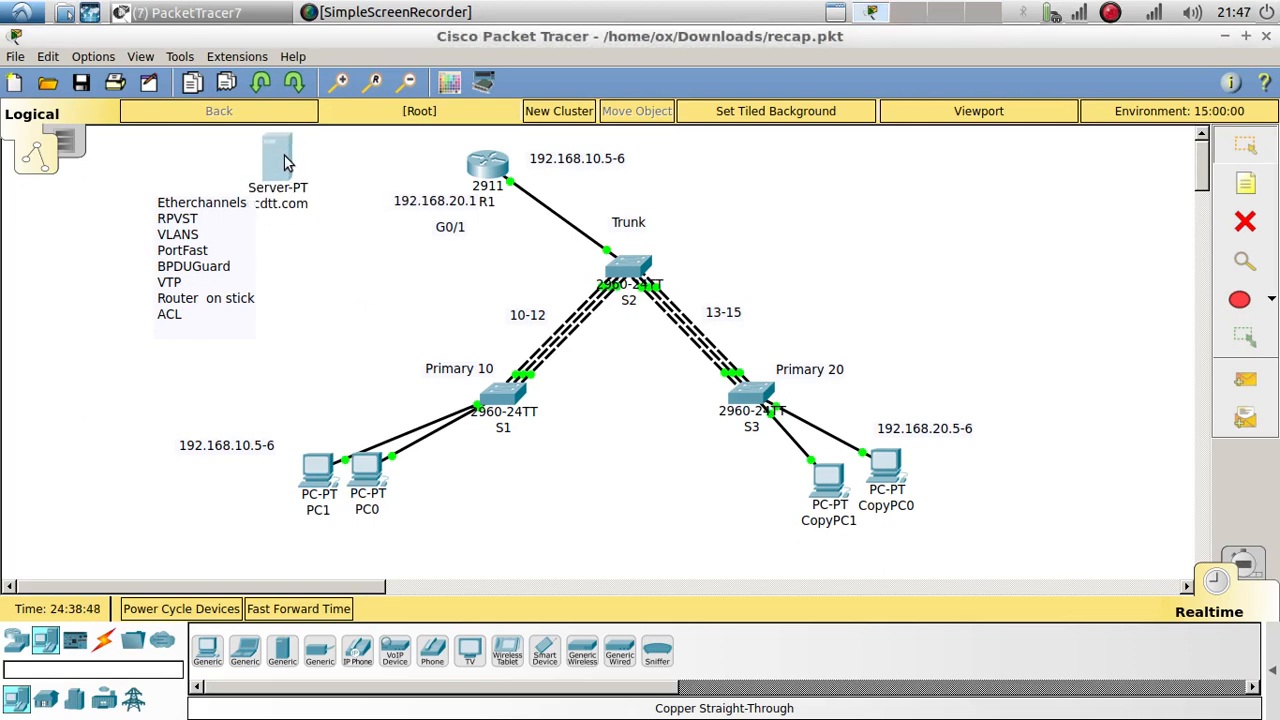
Step: Open the ccdtt.com server's Desktop IP Configuration page
{"action": "left_click", "coordinate": [286, 157]}
{"action": "left_click_drag", "start_coordinate": [417, 137], "coordinate": [832, 110]}
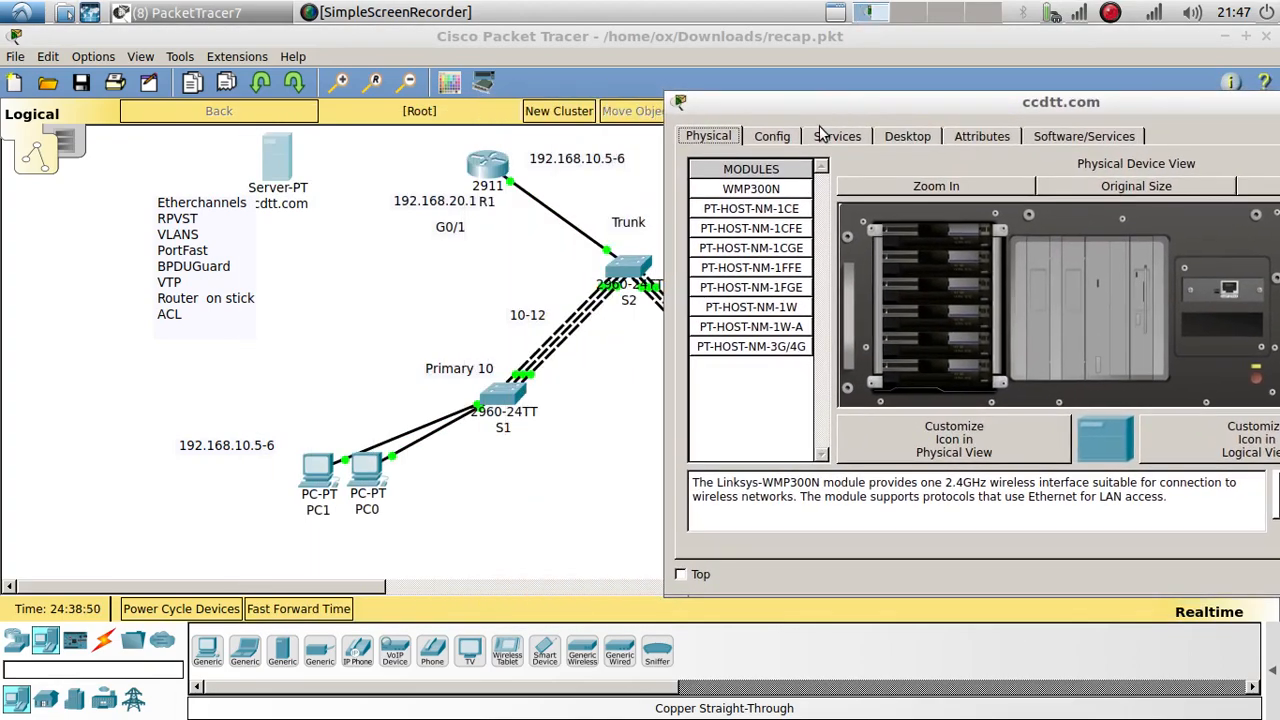
{"action": "left_click", "coordinate": [785, 140]}
{"action": "left_click", "coordinate": [838, 141]}
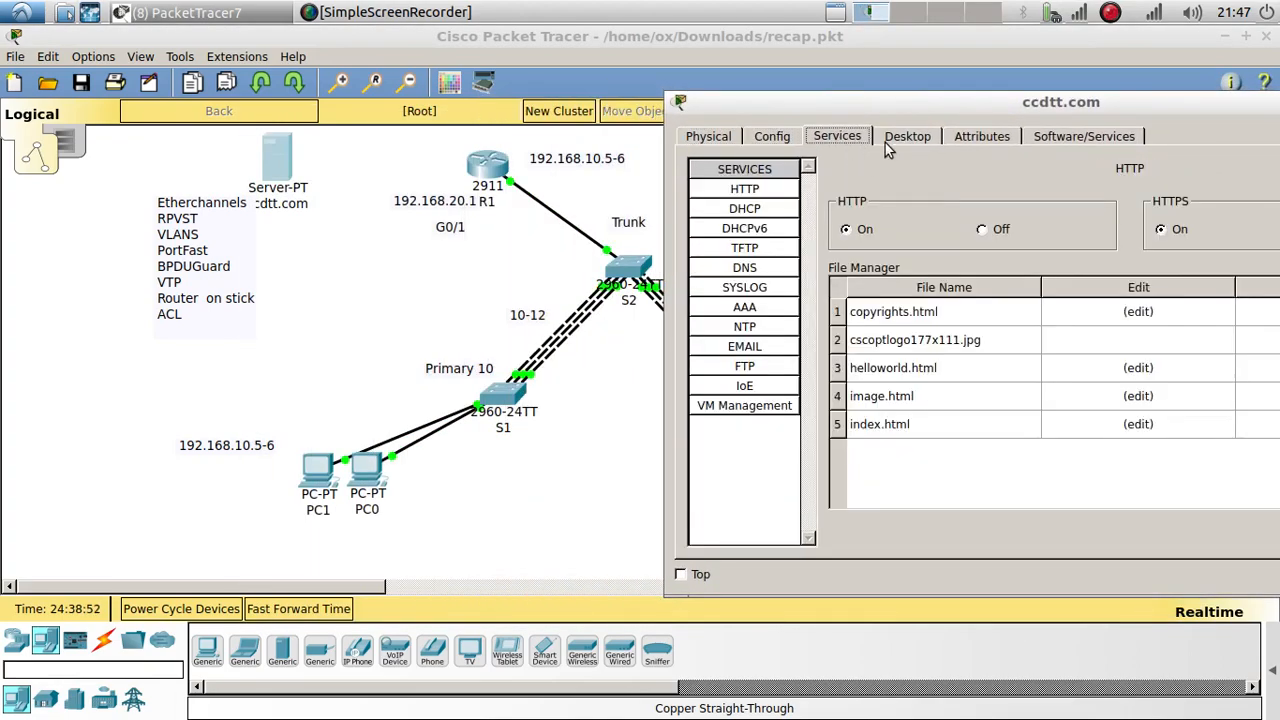
{"action": "left_click", "coordinate": [885, 140]}
{"action": "left_click", "coordinate": [803, 194]}
Step: Enter static IP 192.168.30.2, mask 255.255.255.0 and gateway 192.168.30.1
{"action": "left_click", "coordinate": [985, 268]}
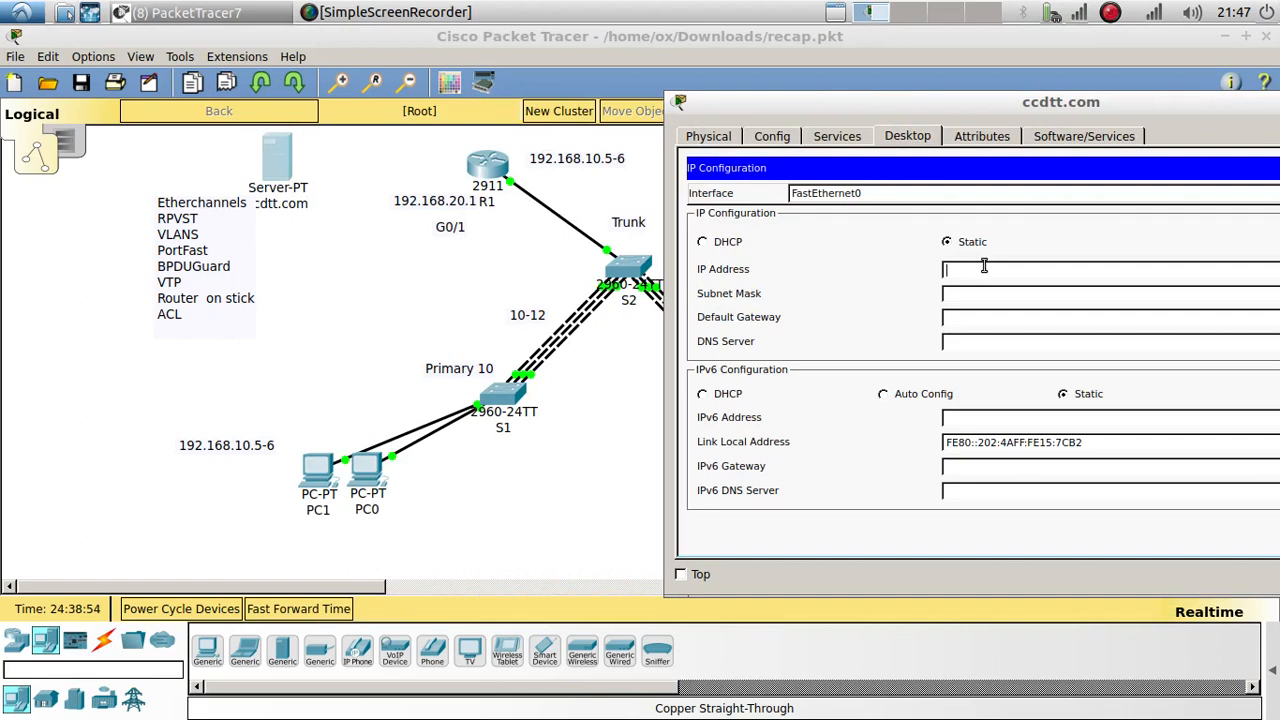
{"action": "type", "text": "192.10"}
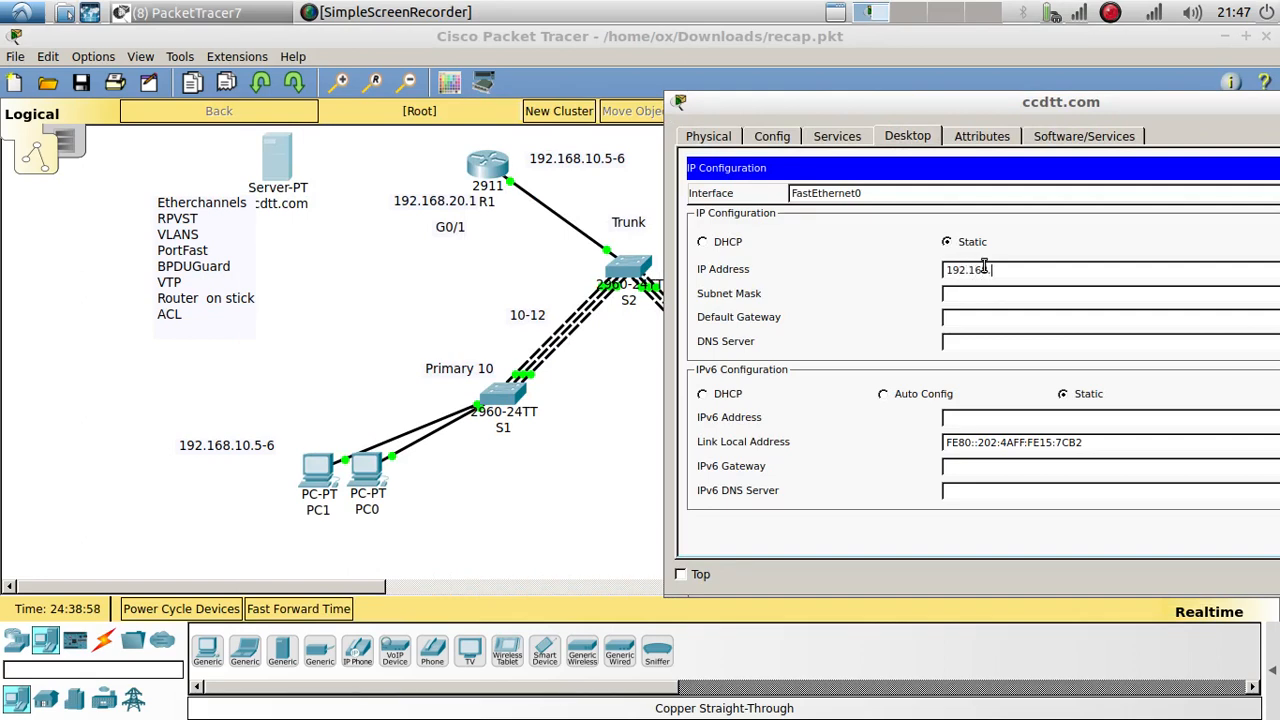
{"action": "type", "text": "8.30.2"}
{"action": "key", "text": "Tab"}
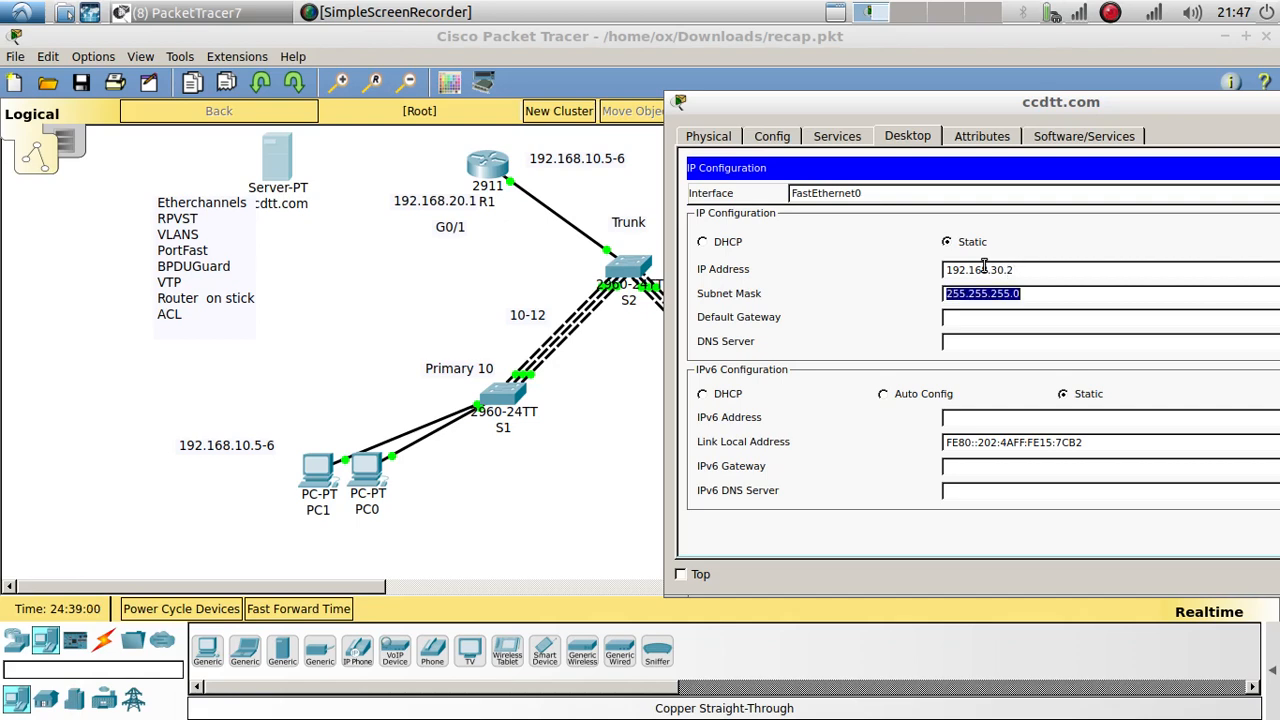
{"action": "key", "text": "Tab"}
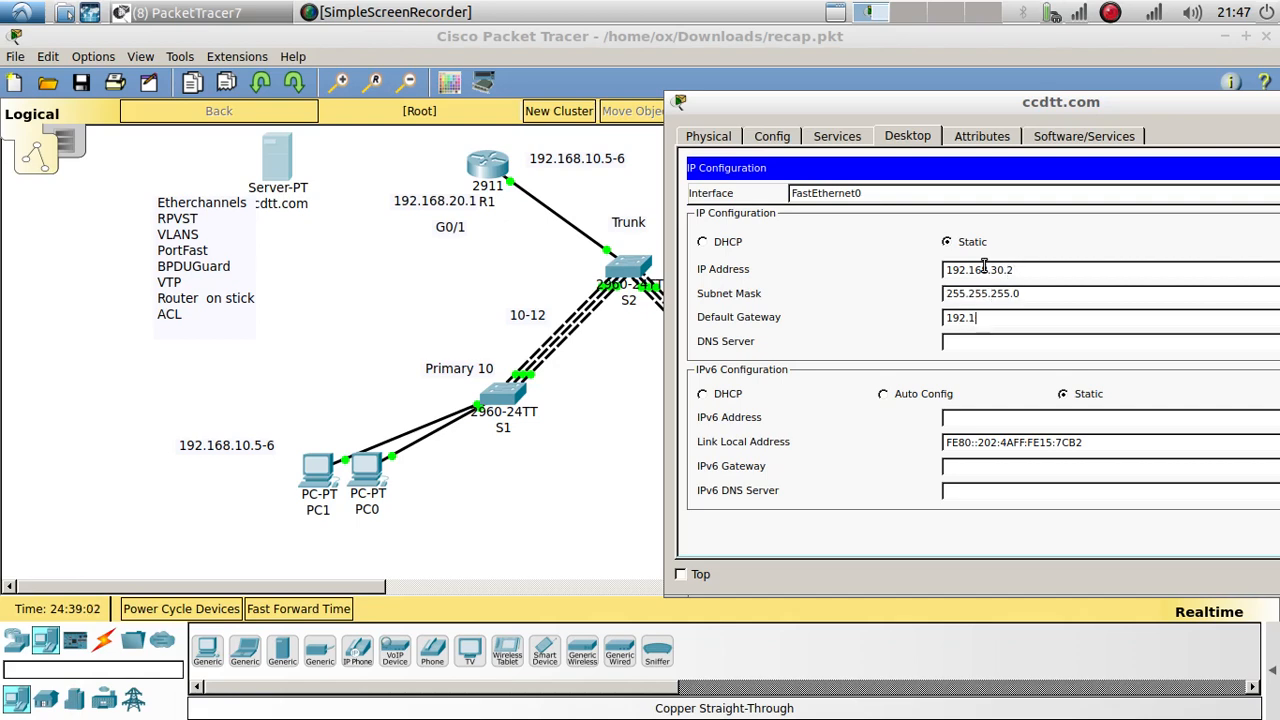
{"action": "type", "text": "192.168.30.1"}
{"action": "left_click_drag", "start_coordinate": [928, 103], "coordinate": [848, 99]}
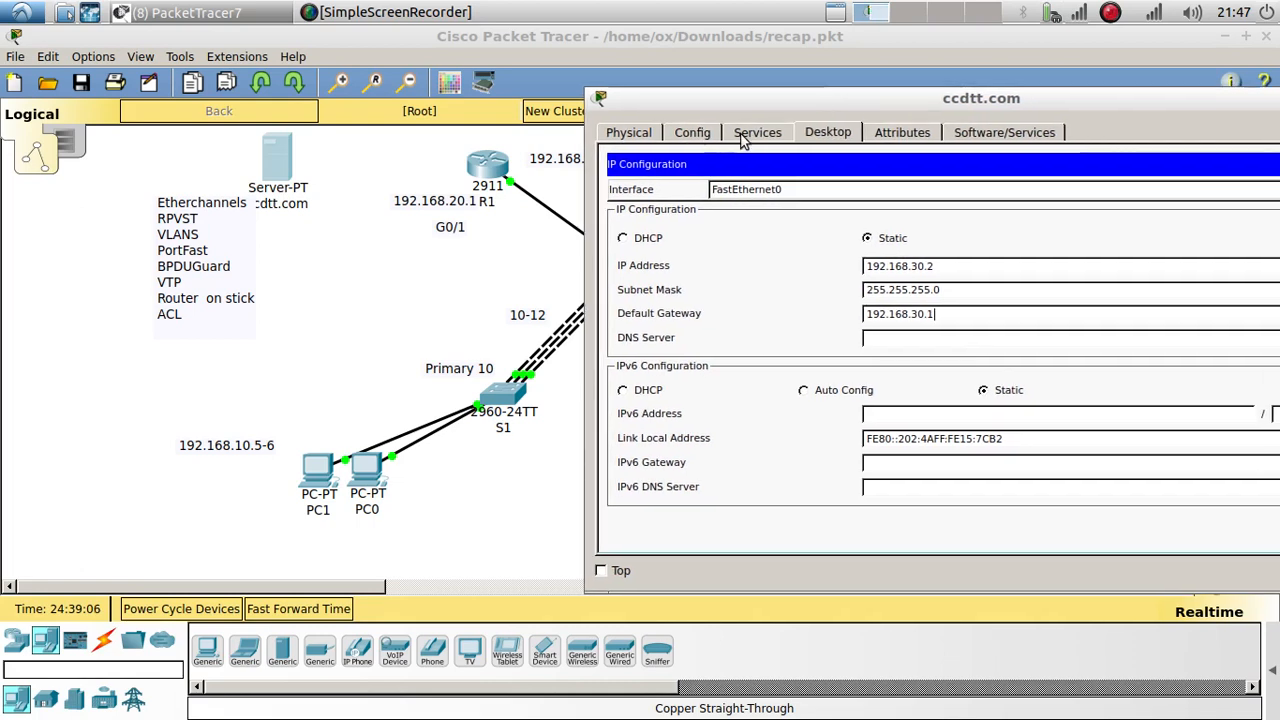
{"action": "left_click", "coordinate": [758, 134]}
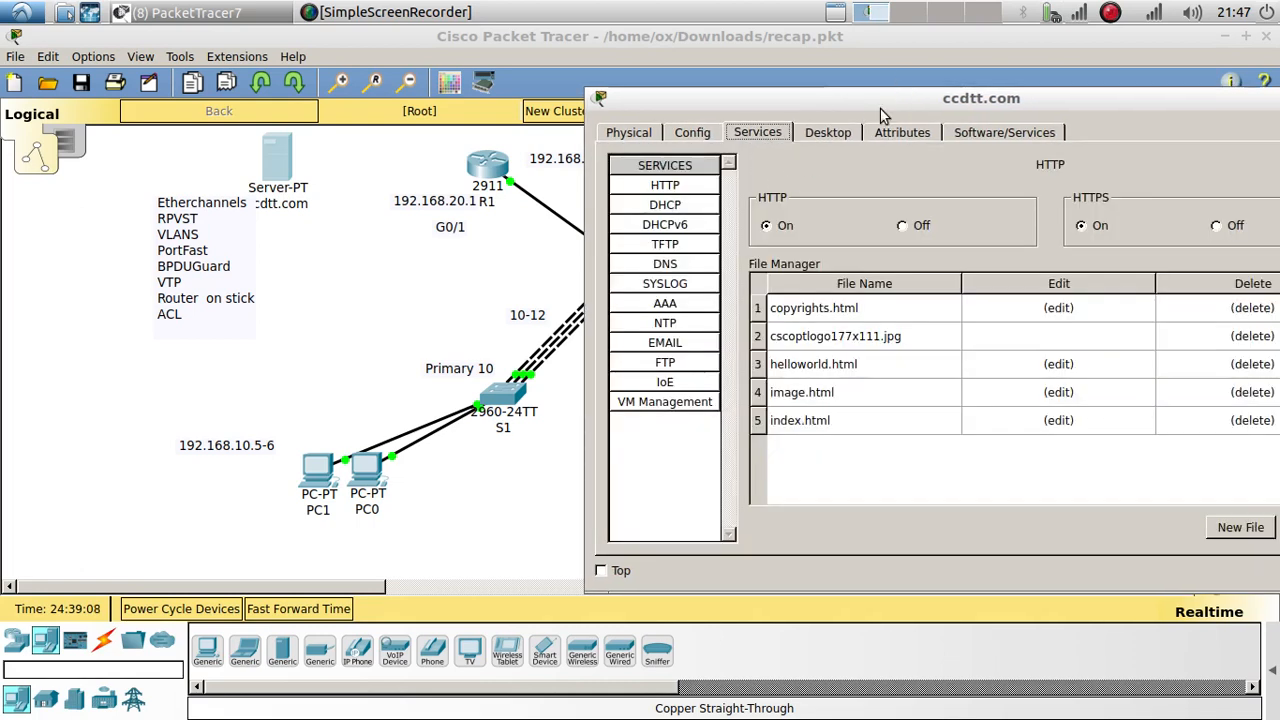
Step: Replace the server's index.html content with the <h1> heading 'Welcome to ccdtt.com for VLAN 10 only' and save it
{"action": "left_click_drag", "start_coordinate": [882, 110], "coordinate": [770, 89]}
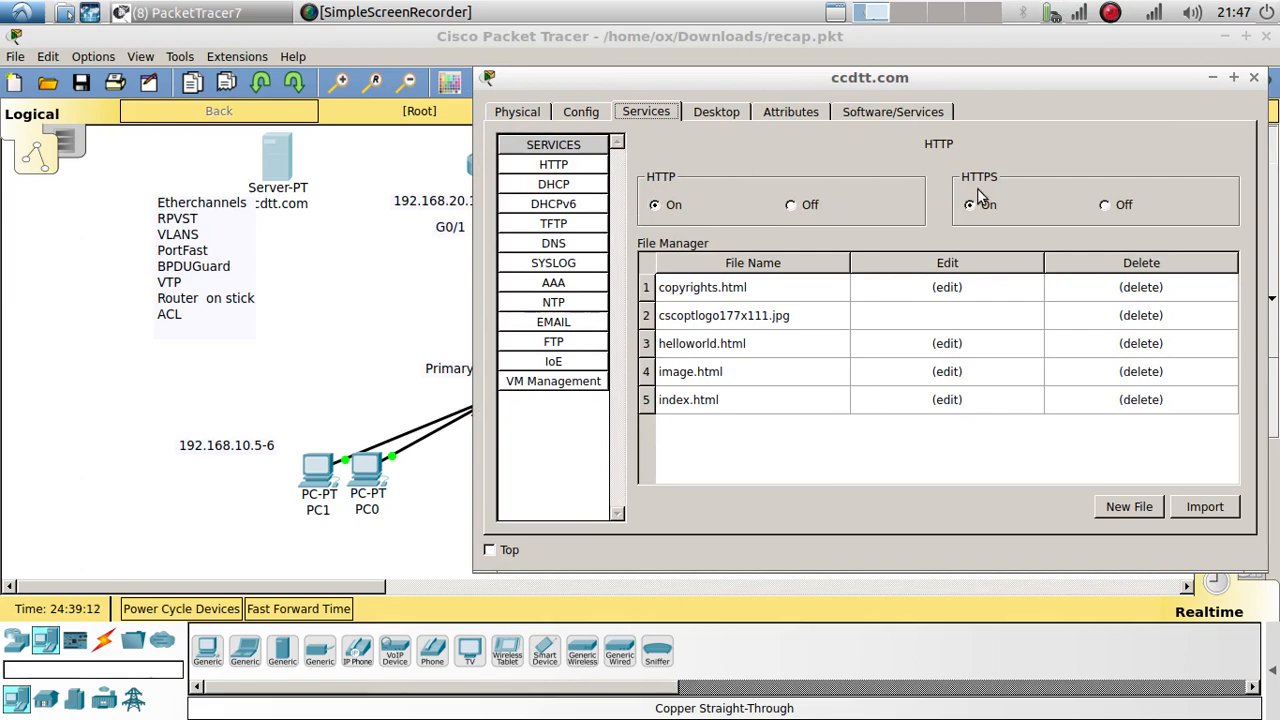
{"action": "left_click", "coordinate": [722, 398]}
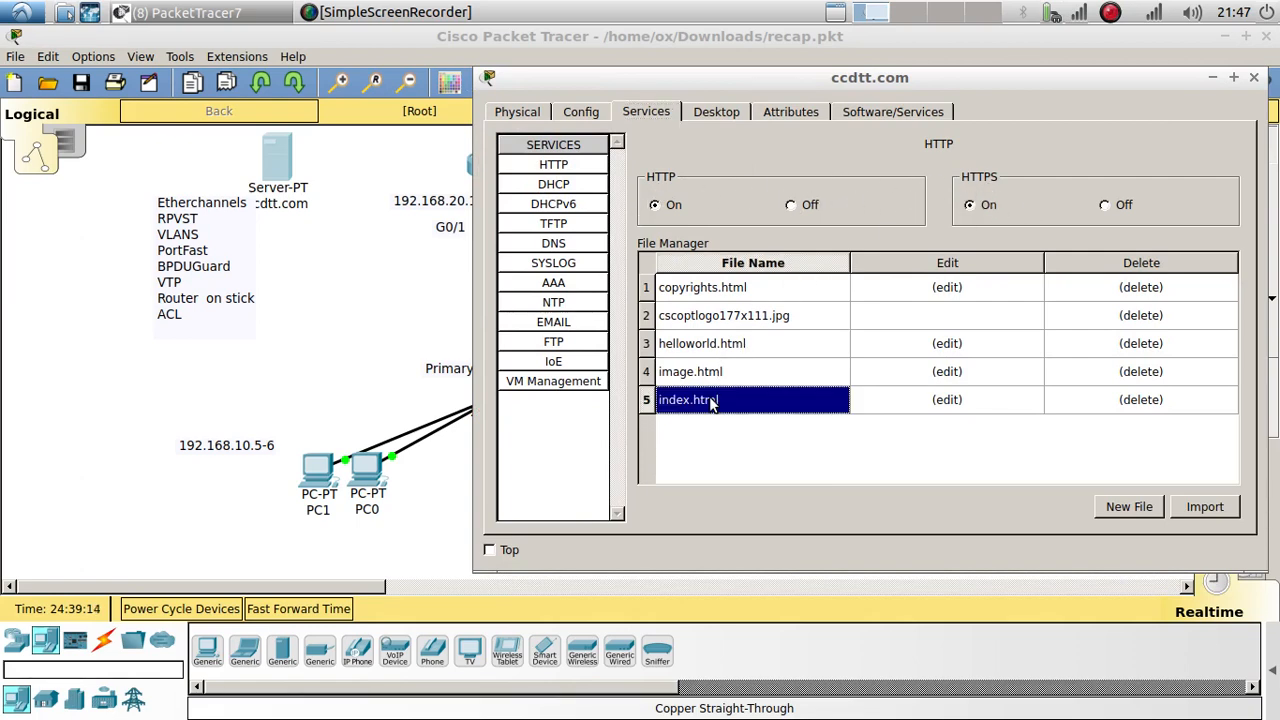
{"action": "left_click", "coordinate": [1008, 402]}
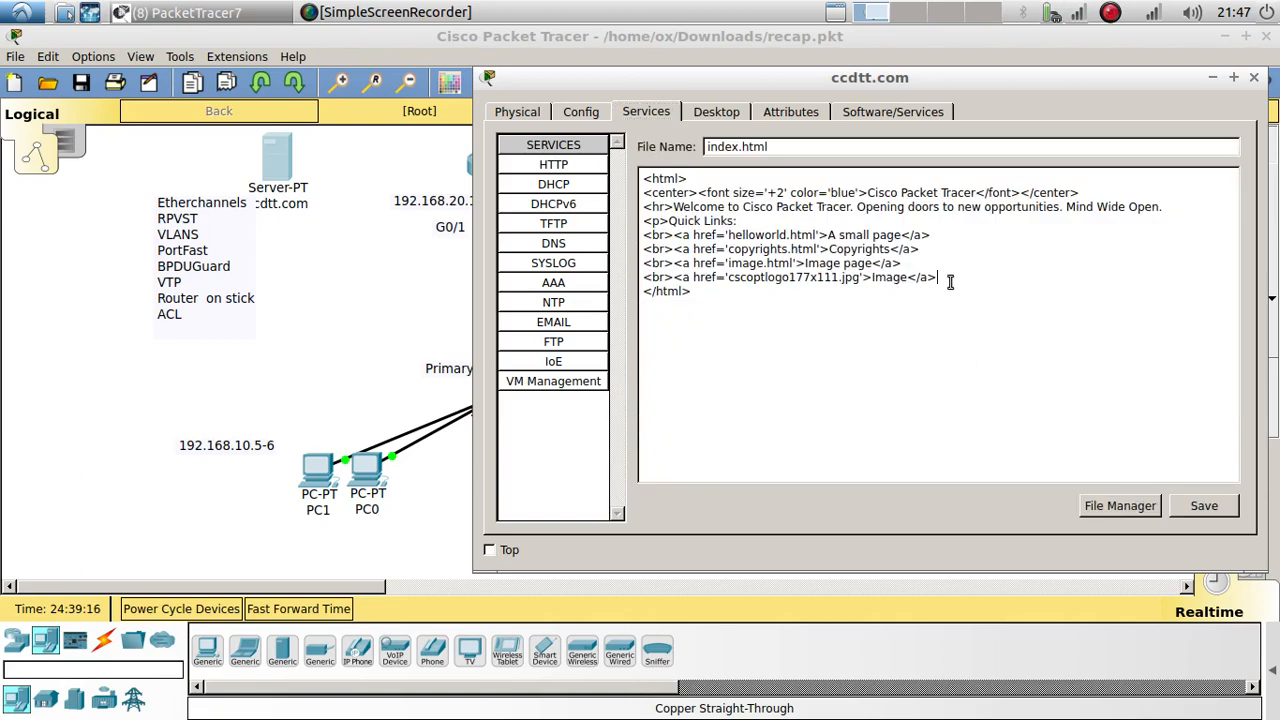
{"action": "left_click_drag", "start_coordinate": [949, 280], "coordinate": [641, 192]}
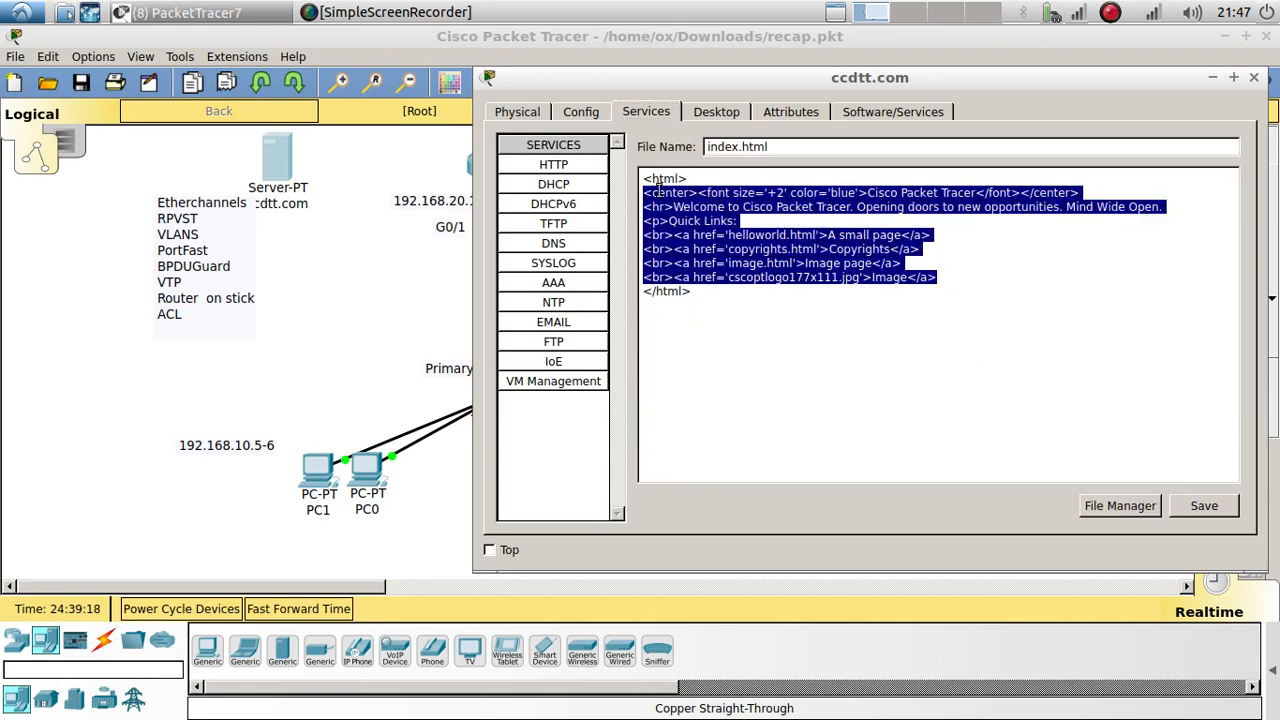
{"action": "type", "text": "<h1>"}
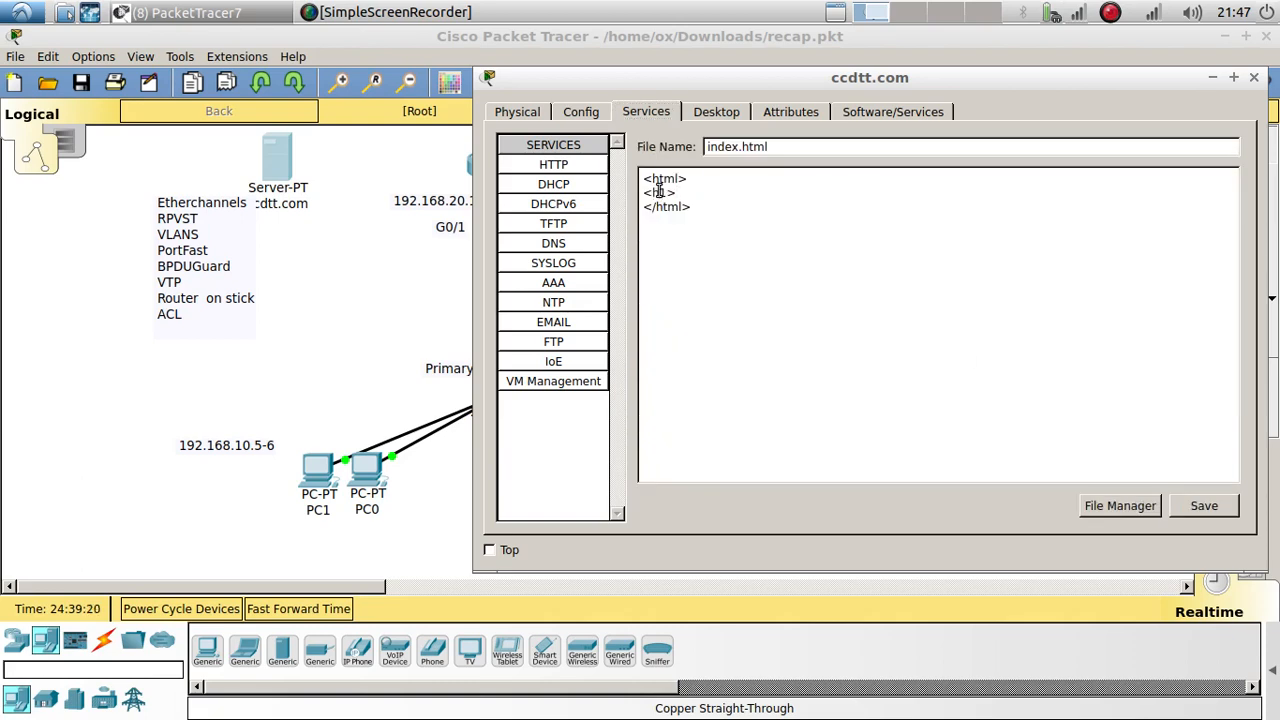
{"action": "type", "text": " </h"}
{"action": "type", "text": "Welcome t"}
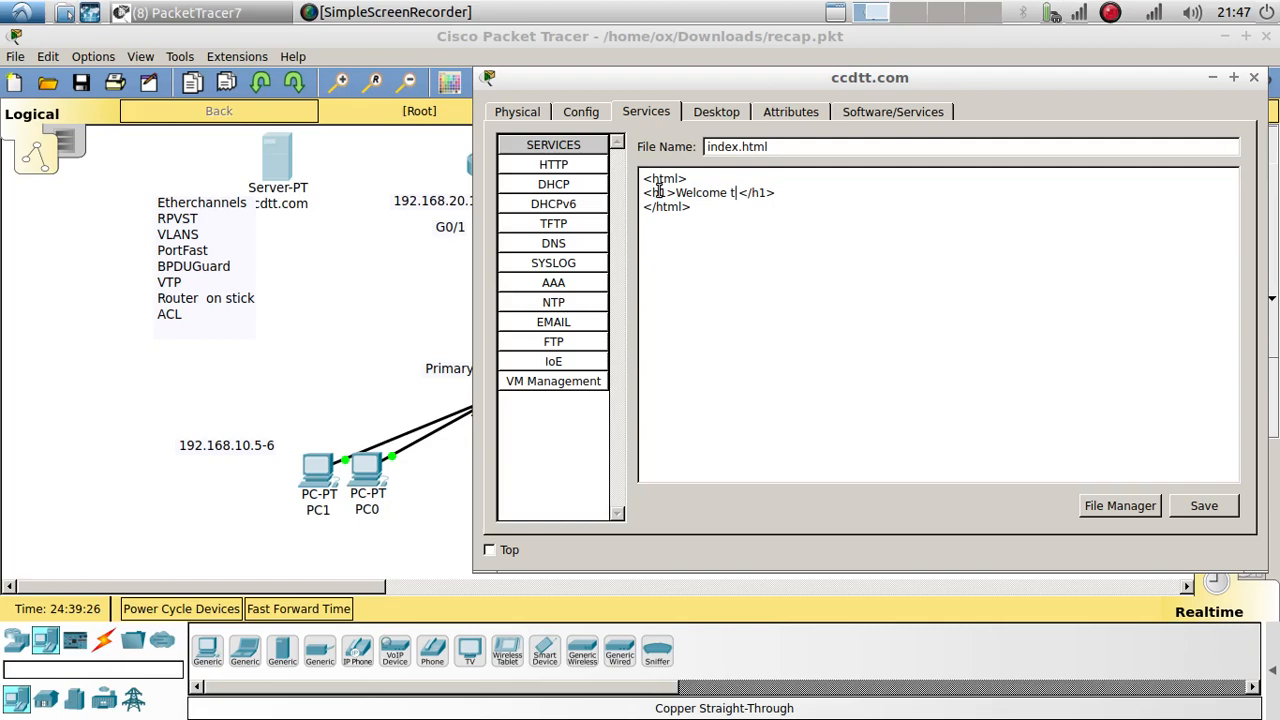
{"action": "type", "text": "o ccdtt/"}
{"action": "key", "text": "BackSpace"}
{"action": "type", "text": ".com"}
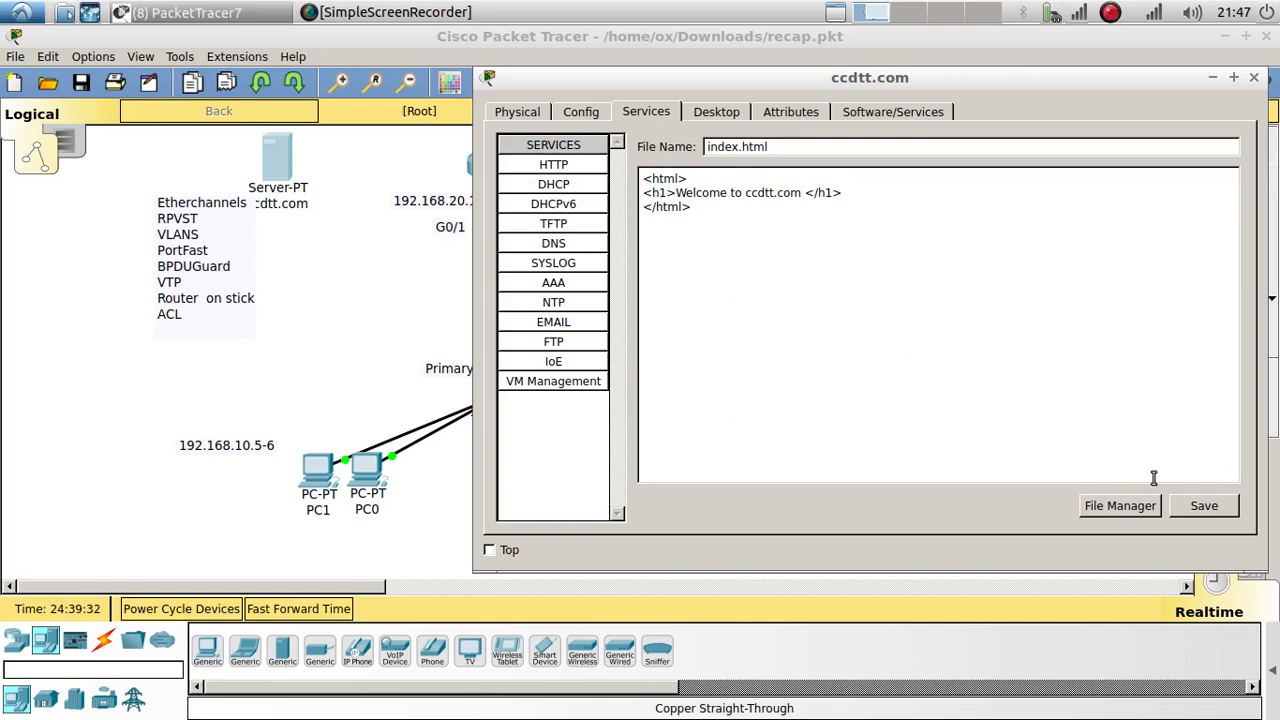
{"action": "type", "text": " for VLAN 10 only"}
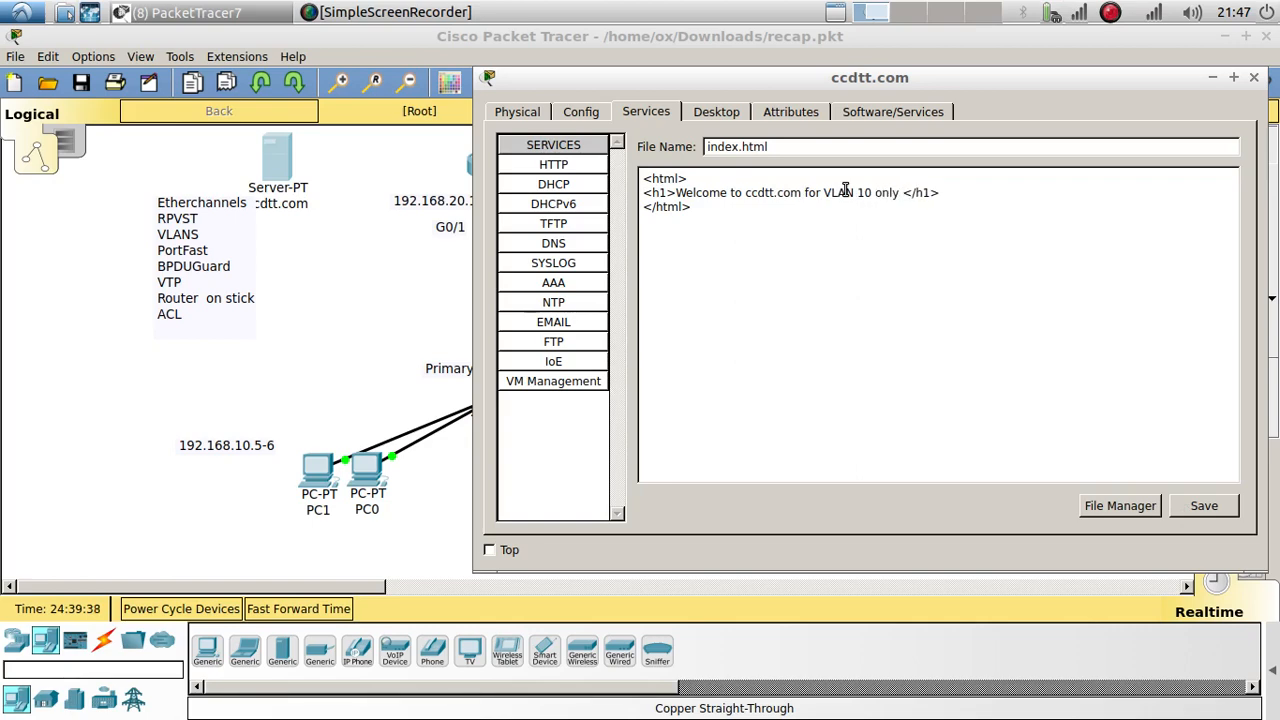
{"action": "left_click", "coordinate": [1177, 506]}
{"action": "left_click", "coordinate": [836, 357]}
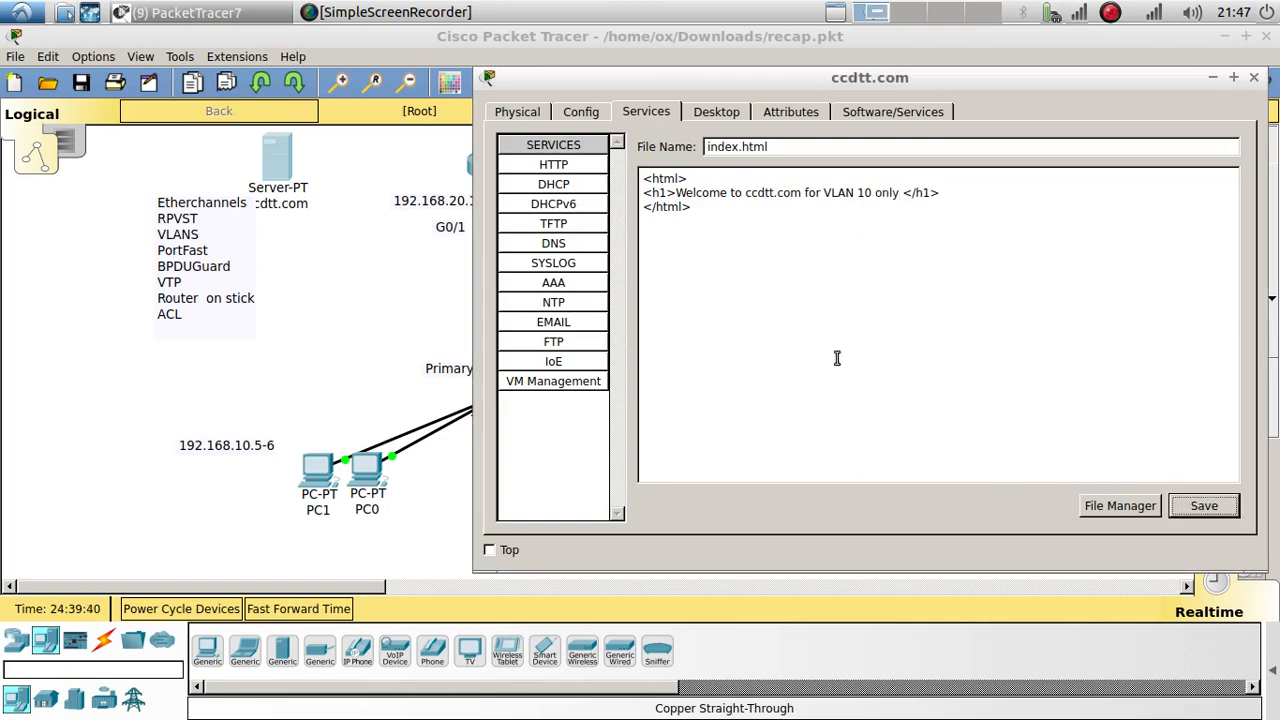
{"action": "left_click", "coordinate": [1254, 78]}
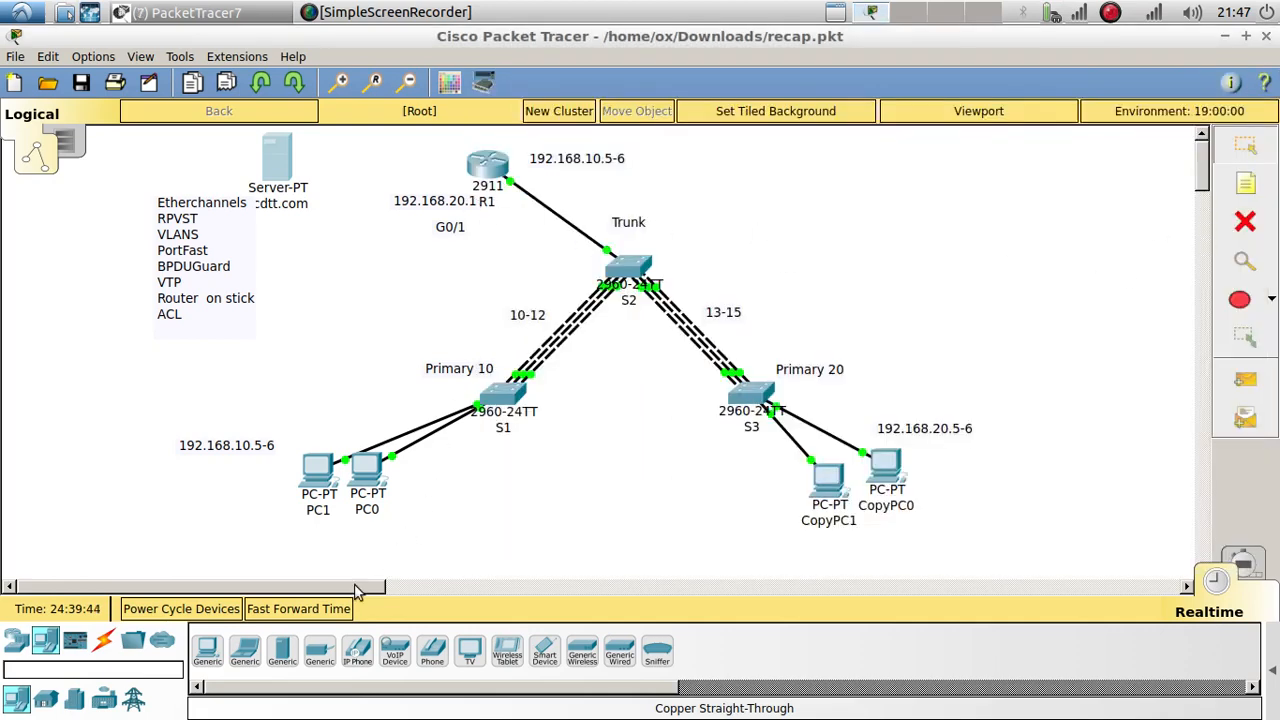
Step: Cable the server's FastEthernet0 to R1's GigabitEthernet0/0 with a copper crossover cable
{"action": "left_click", "coordinate": [103, 640]}
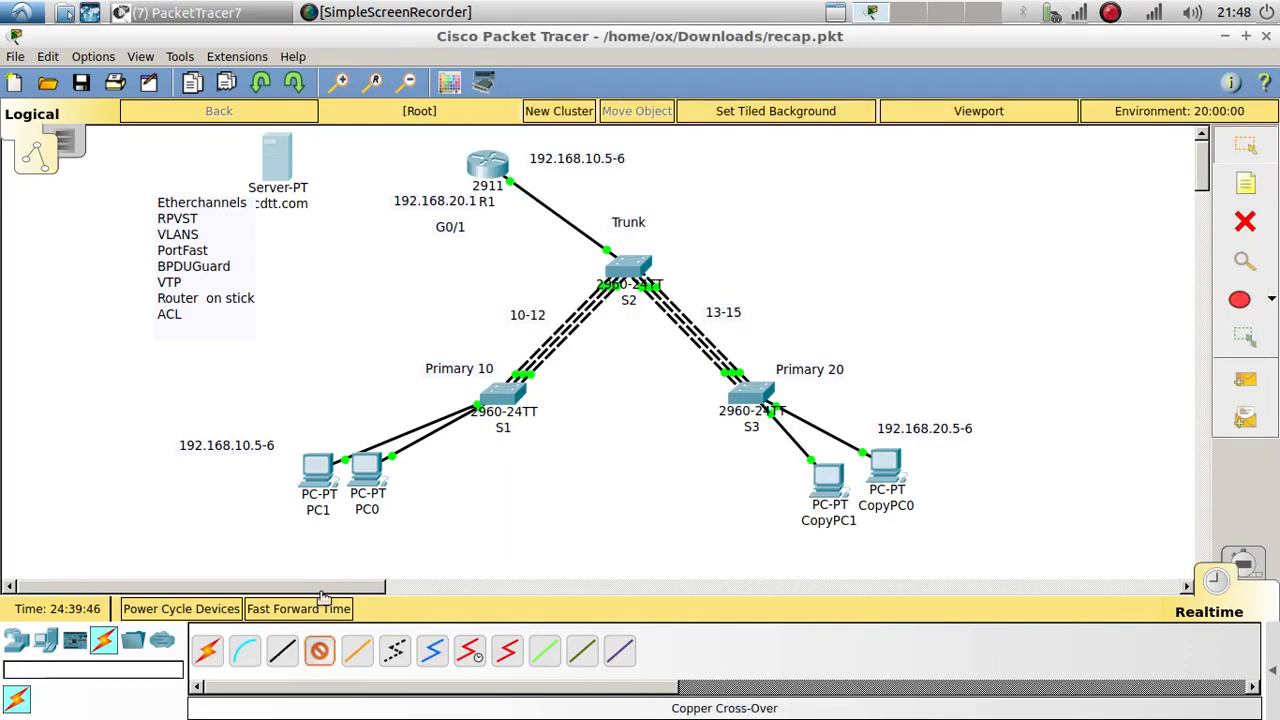
{"action": "left_click", "coordinate": [275, 150]}
{"action": "left_click", "coordinate": [310, 152]}
{"action": "left_click", "coordinate": [490, 165]}
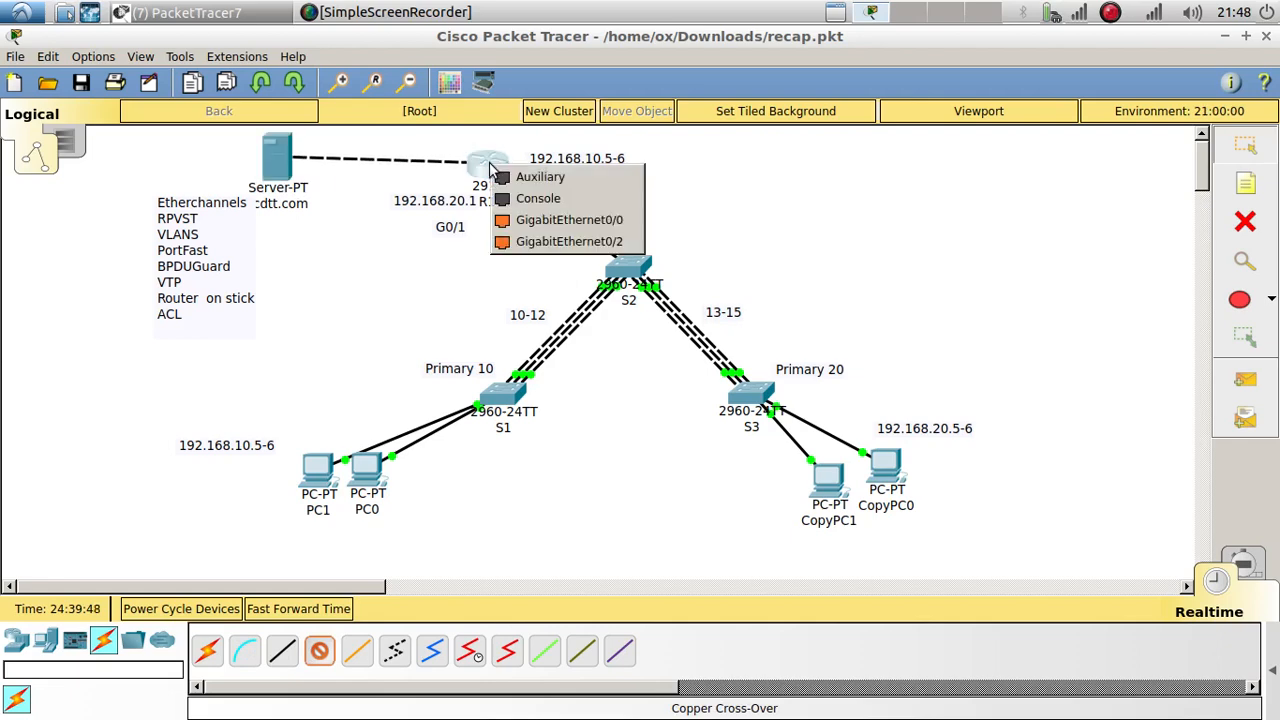
{"action": "left_click", "coordinate": [570, 219]}
Step: Give R1's g0/0 the address 192.168.30.1 255.255.255.0 and bring it up with no shutdown
{"action": "left_click", "coordinate": [482, 163]}
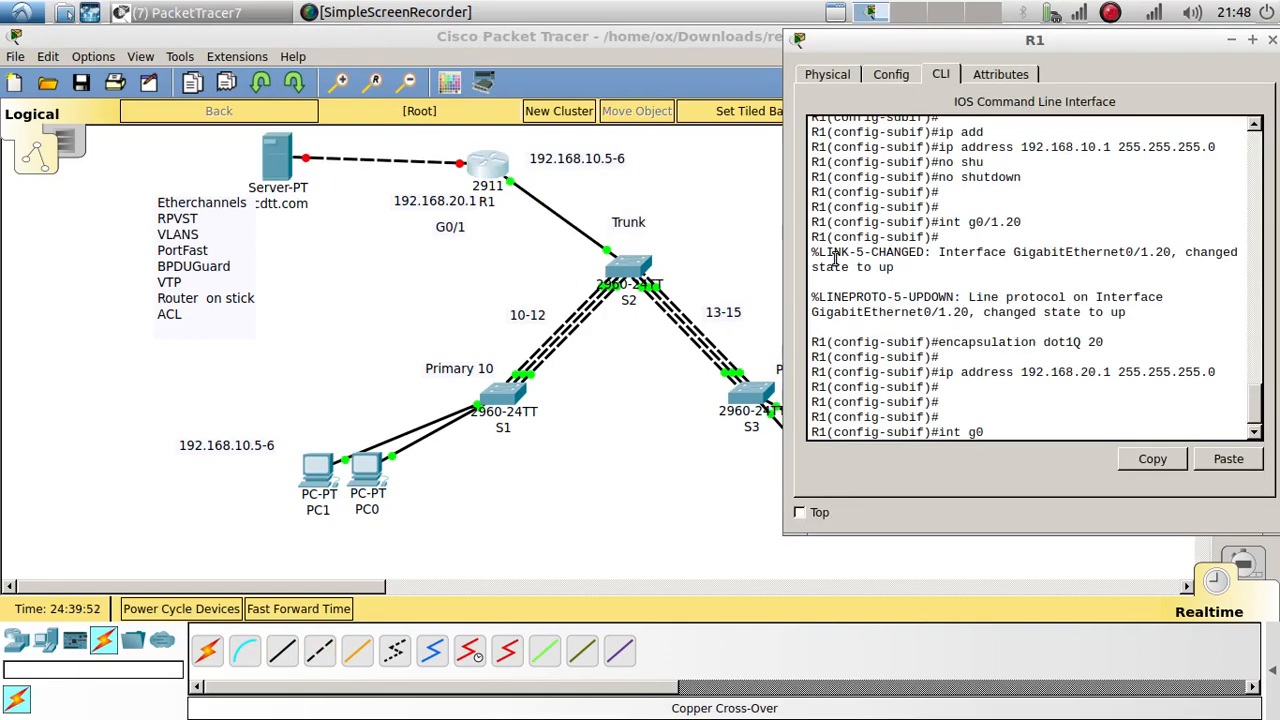
{"action": "type", "text": "int g0/0"}
{"action": "key", "text": "Return"}
{"action": "key", "text": "Return"}
{"action": "type", "text": "ip add"}
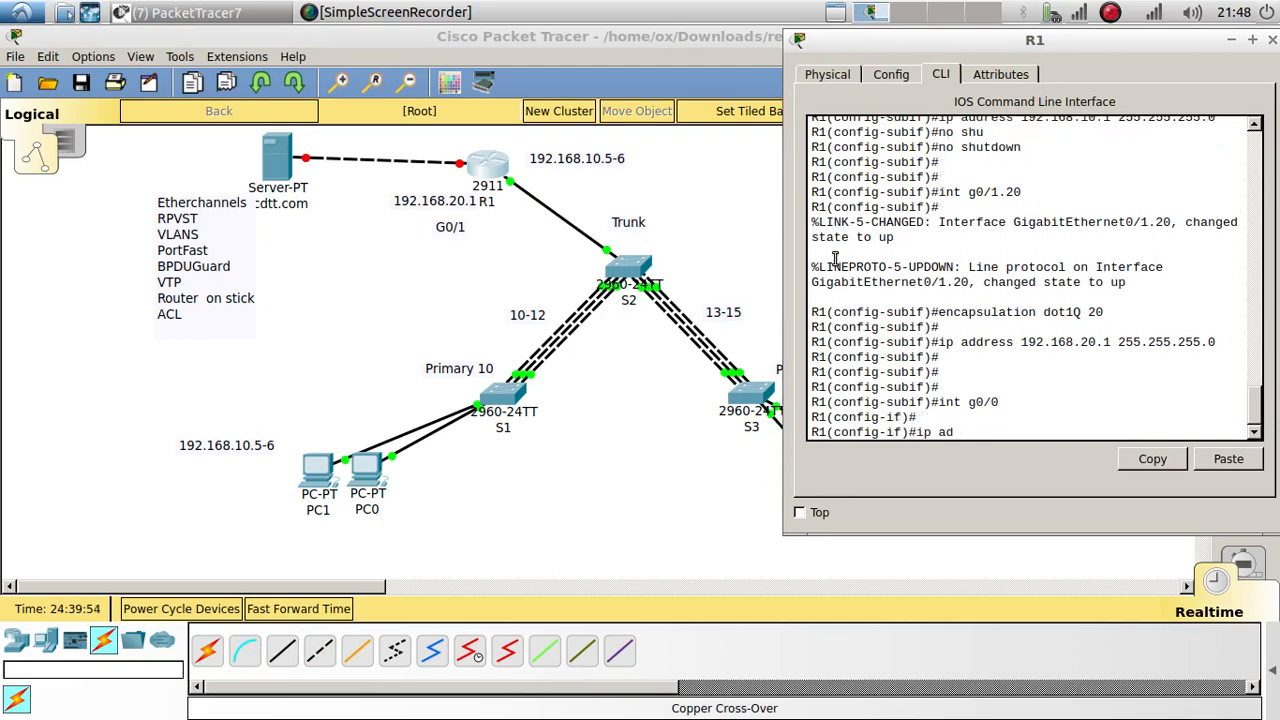
{"action": "key", "text": "Tab"}
{"action": "type", "text": "19"}
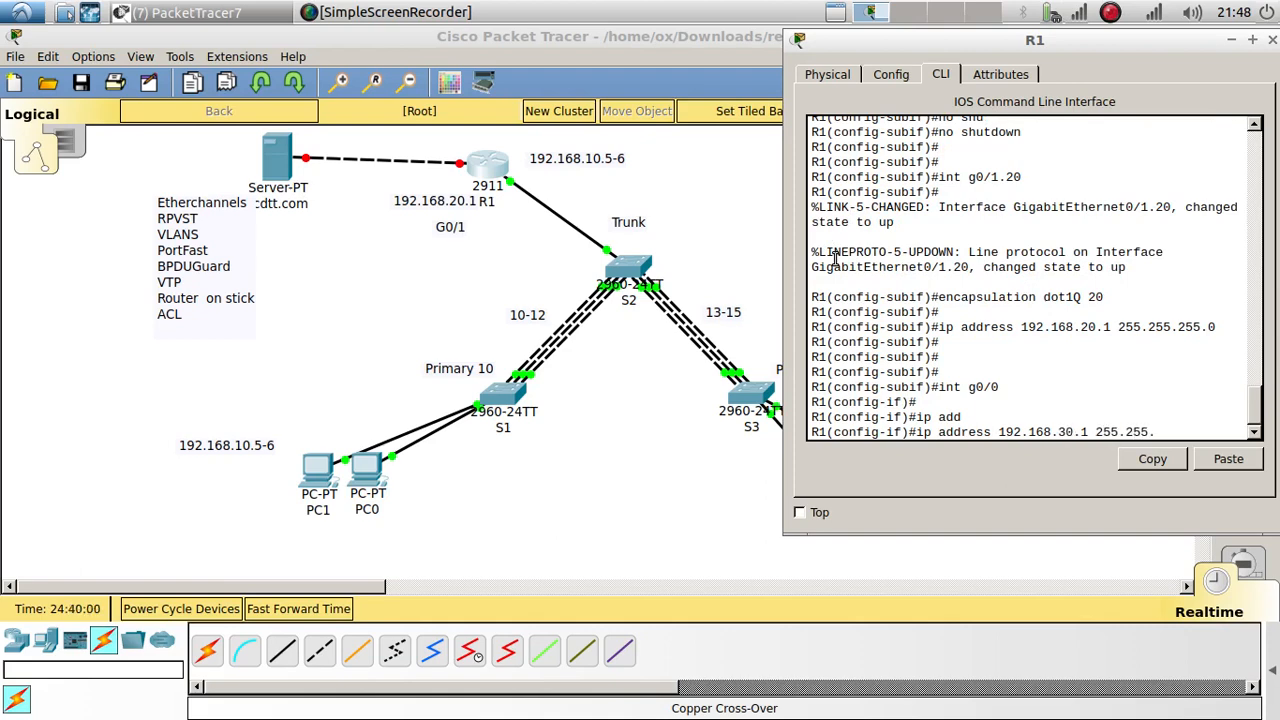
{"action": "type", "text": ".0"}
{"action": "key", "text": "Return"}
{"action": "type", "text": "no"}
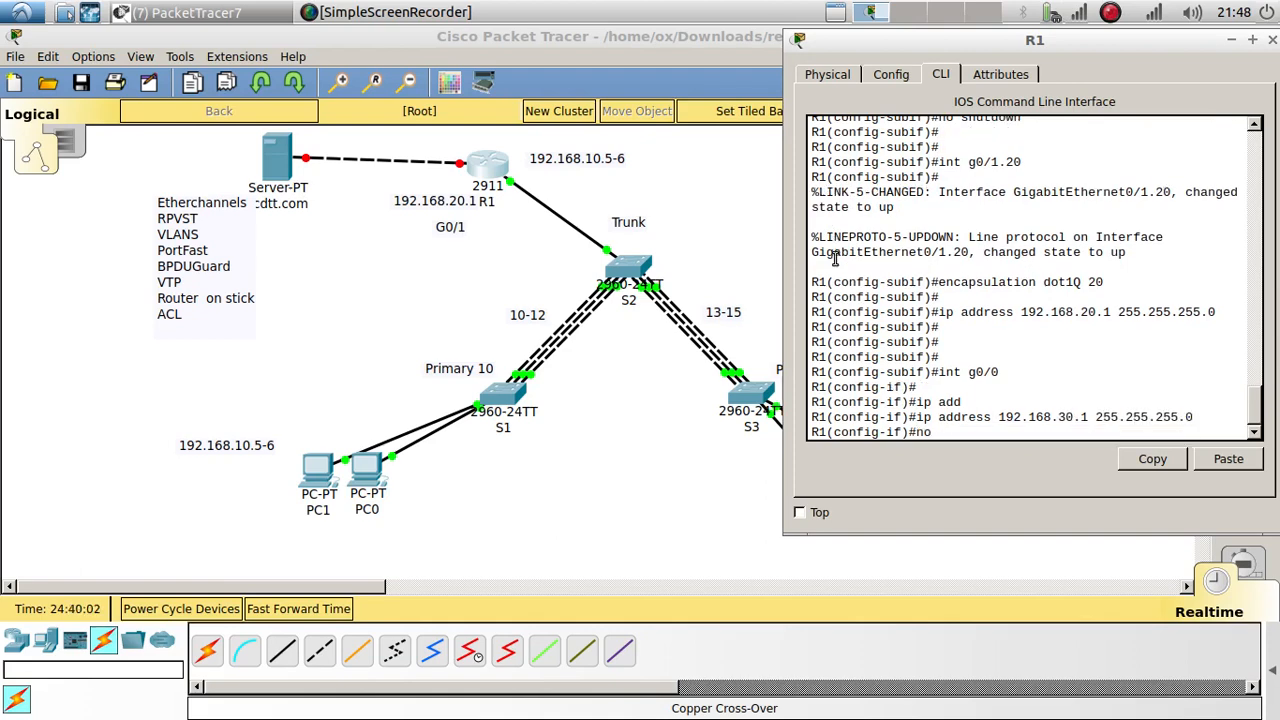
{"action": "type", "text": " shu"}
{"action": "key", "text": "Tab"}
{"action": "key", "text": "Return"}
{"action": "key", "text": "Return"}
{"action": "key", "text": "Return"}
{"action": "key", "text": "Return"}
{"action": "key", "text": "Return"}
{"action": "key", "text": "Return"}
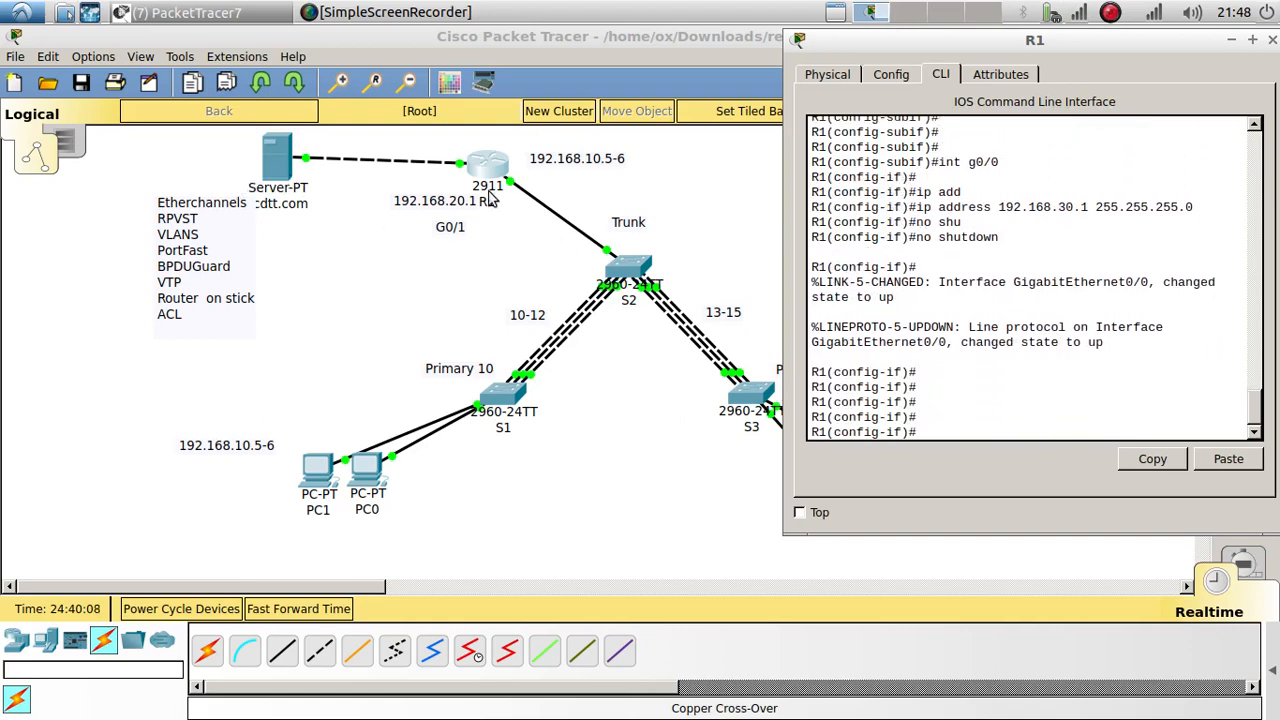
Step: Ping the server at 192.168.30.2 from R1 and highlight the successful replies
{"action": "type", "text": "do pin "}
{"action": "type", "text": " 192.168.3"}
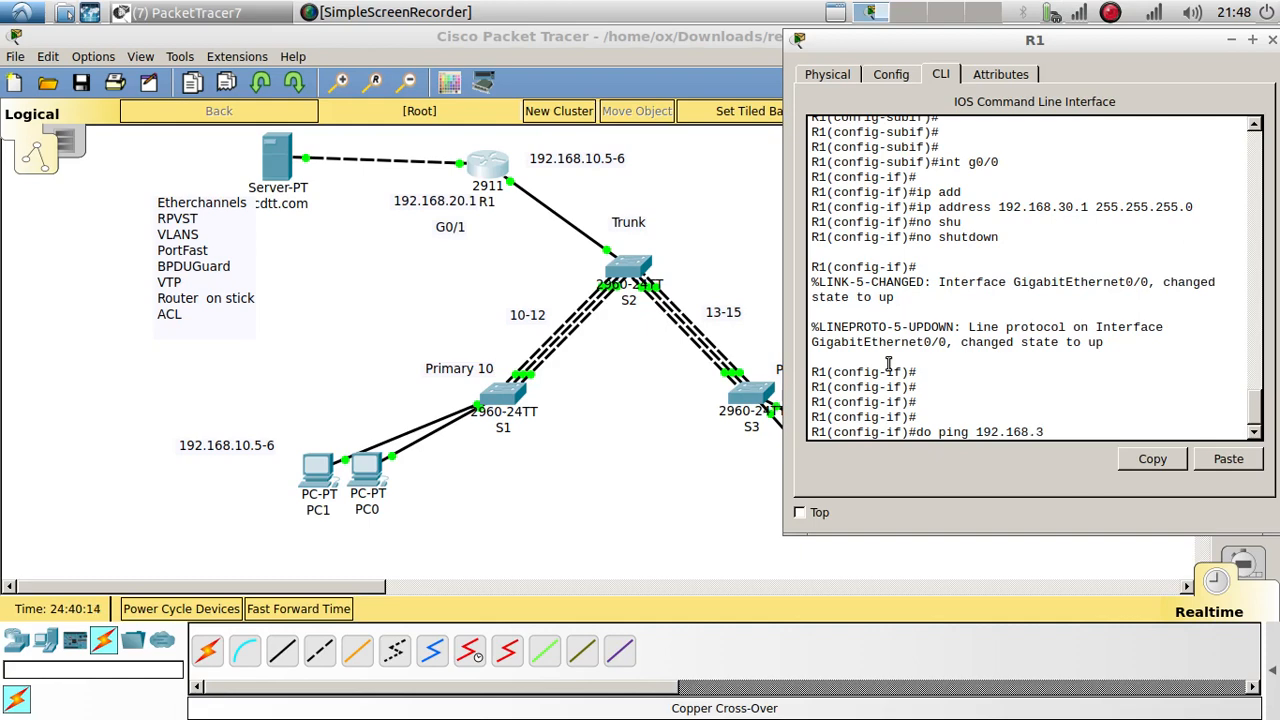
{"action": "type", "text": "0.2"}
{"action": "key", "text": "Return"}
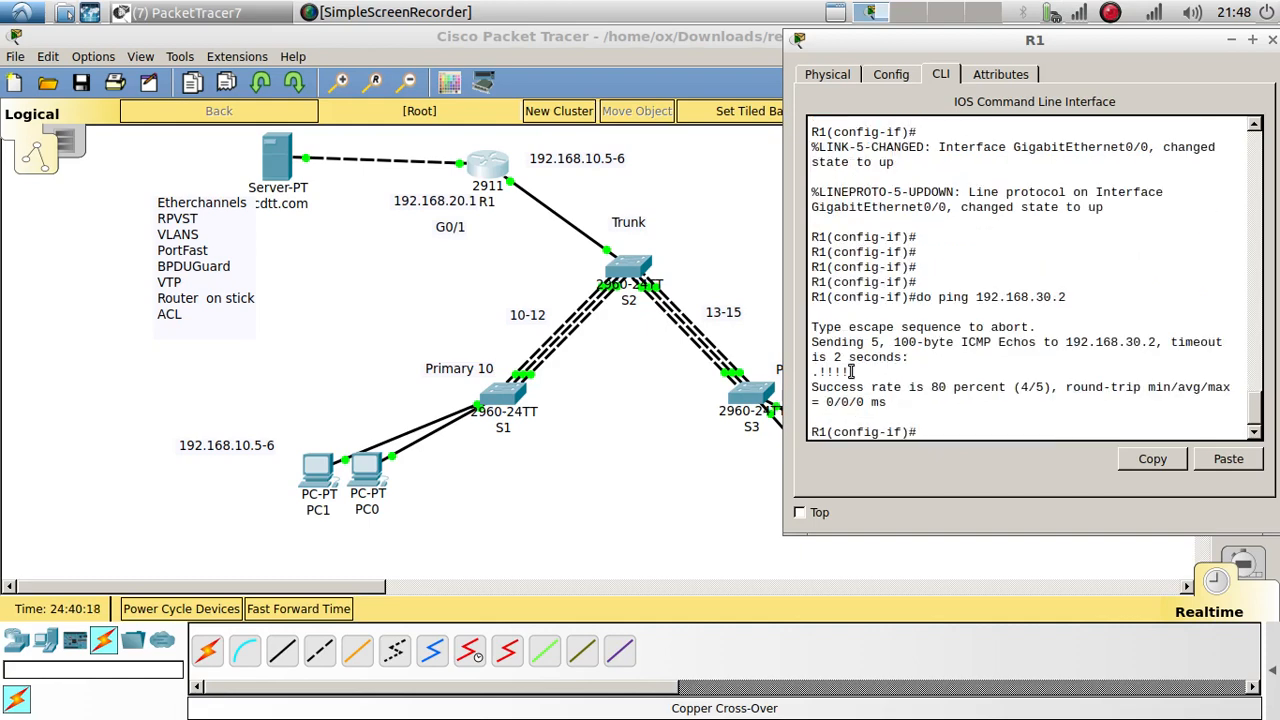
{"action": "left_click_drag", "start_coordinate": [843, 373], "coordinate": [797, 375]}
Step: Browse to 192.168.30.2 on CopyPC1 and confirm the 'Welcome to ccdtt.com for VLAN 10 only' page
{"action": "left_click", "coordinate": [650, 490]}
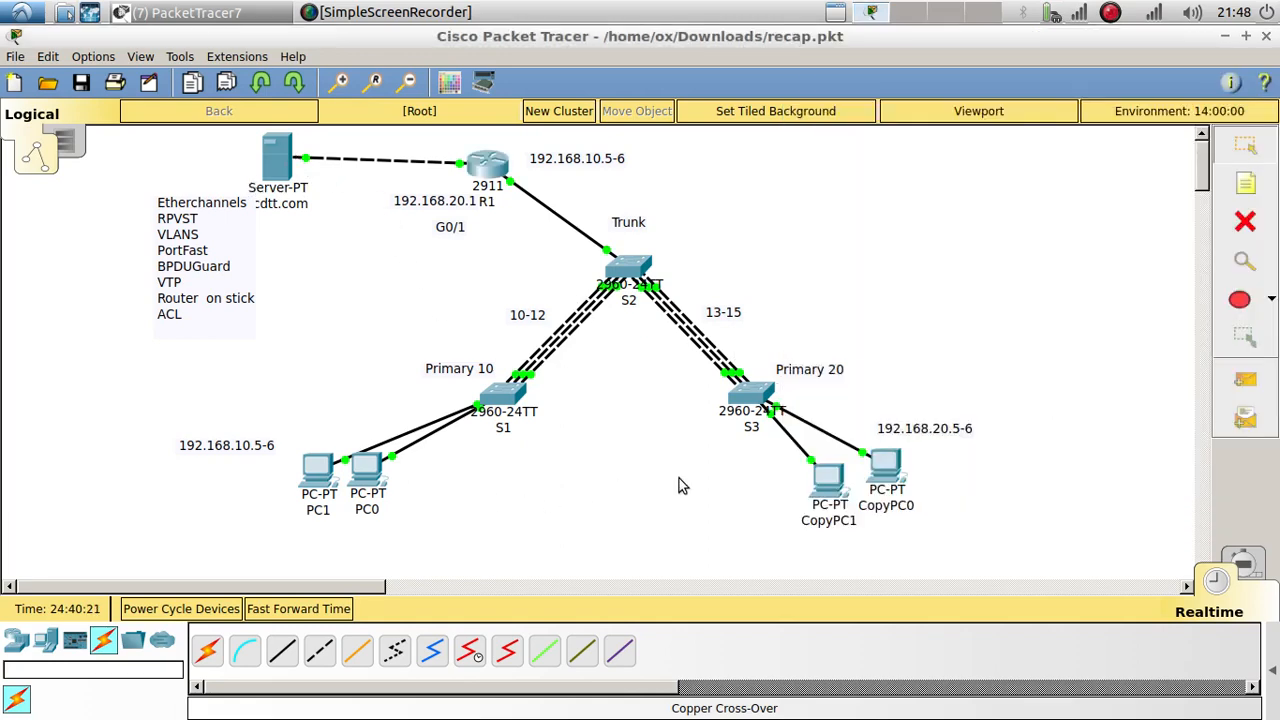
{"action": "left_click", "coordinate": [830, 478]}
{"action": "left_click_drag", "start_coordinate": [945, 99], "coordinate": [723, 96]}
{"action": "left_click", "coordinate": [1161, 149]}
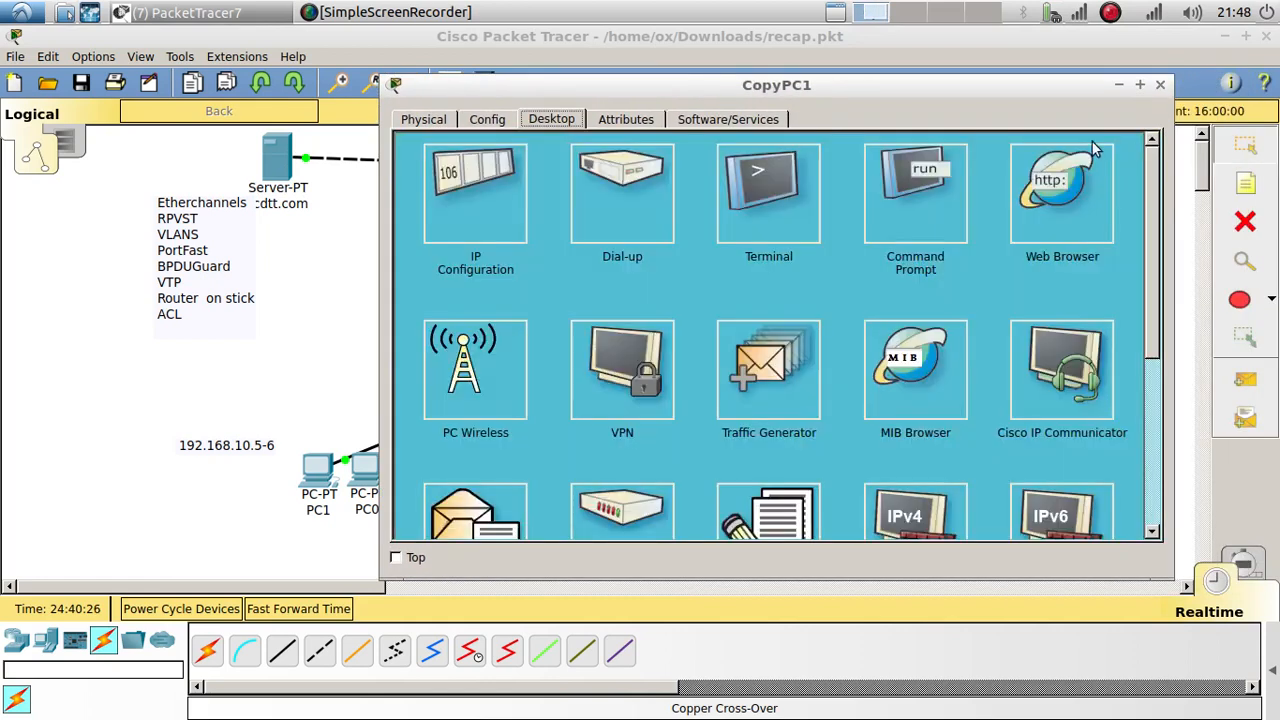
{"action": "left_click", "coordinate": [1064, 186]}
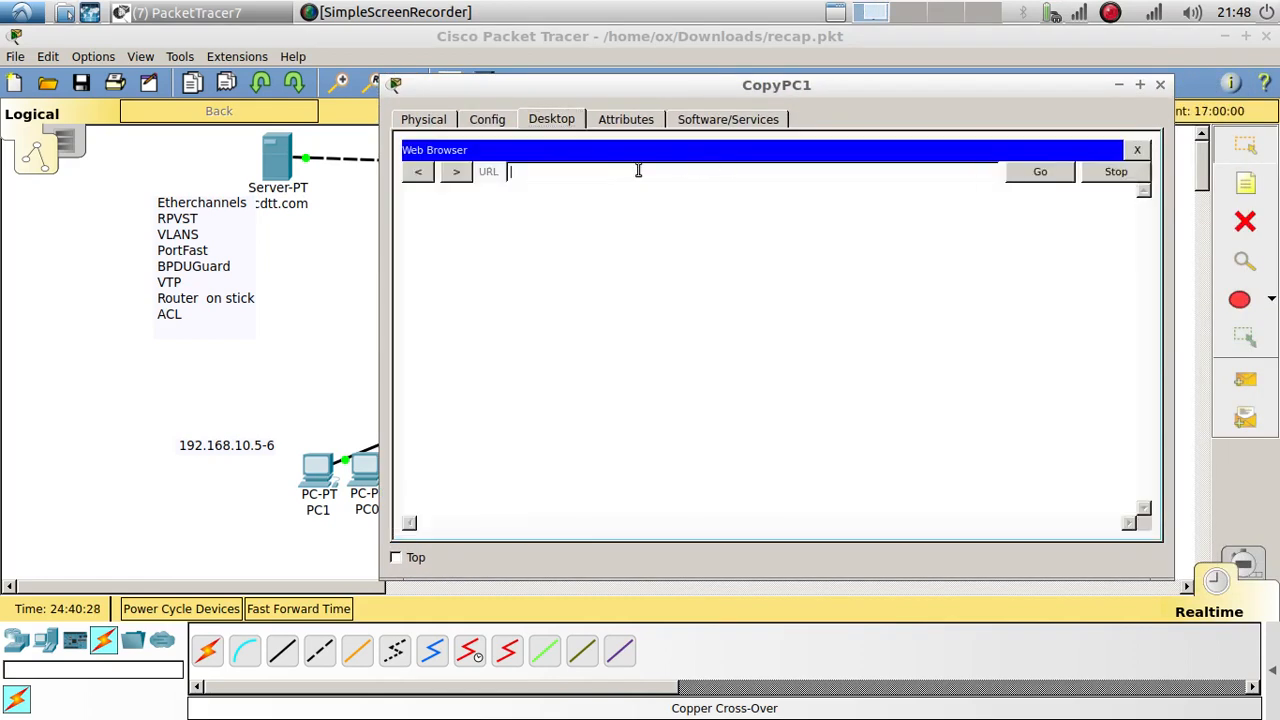
{"action": "type", "text": "192.1698"}
{"action": "key", "text": "Return"}
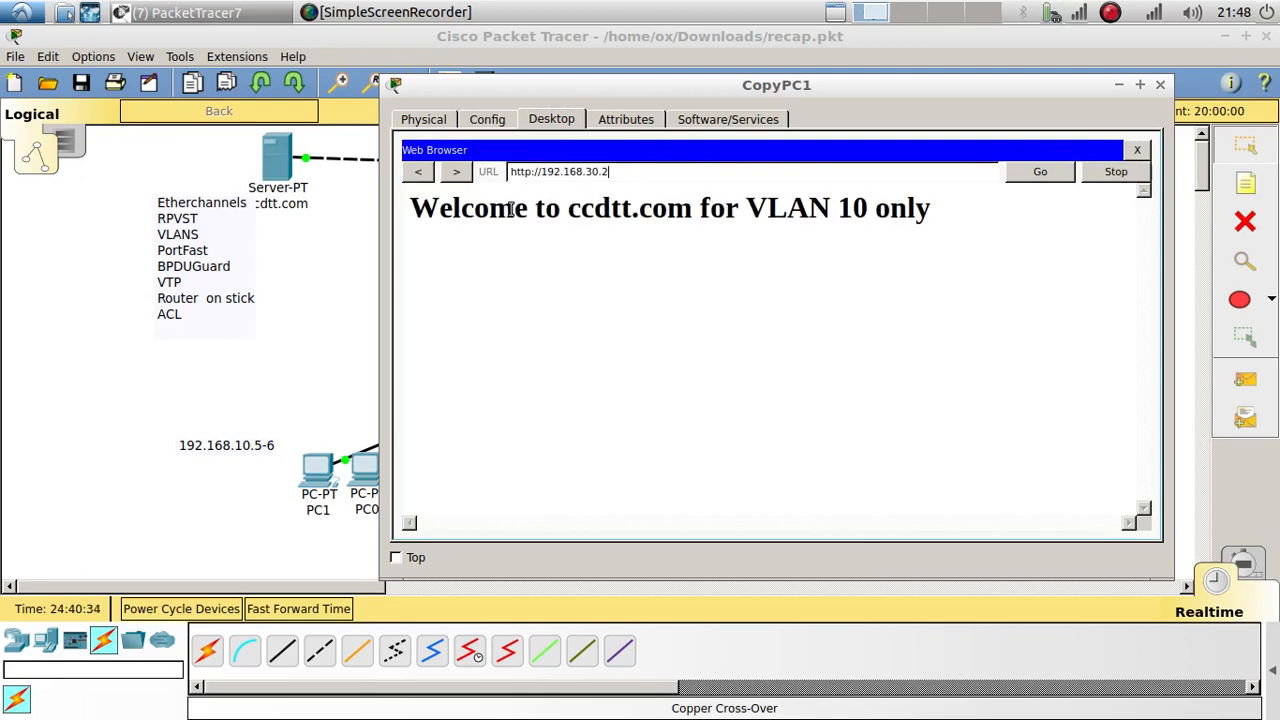
{"action": "left_click_drag", "start_coordinate": [409, 208], "coordinate": [818, 211]}
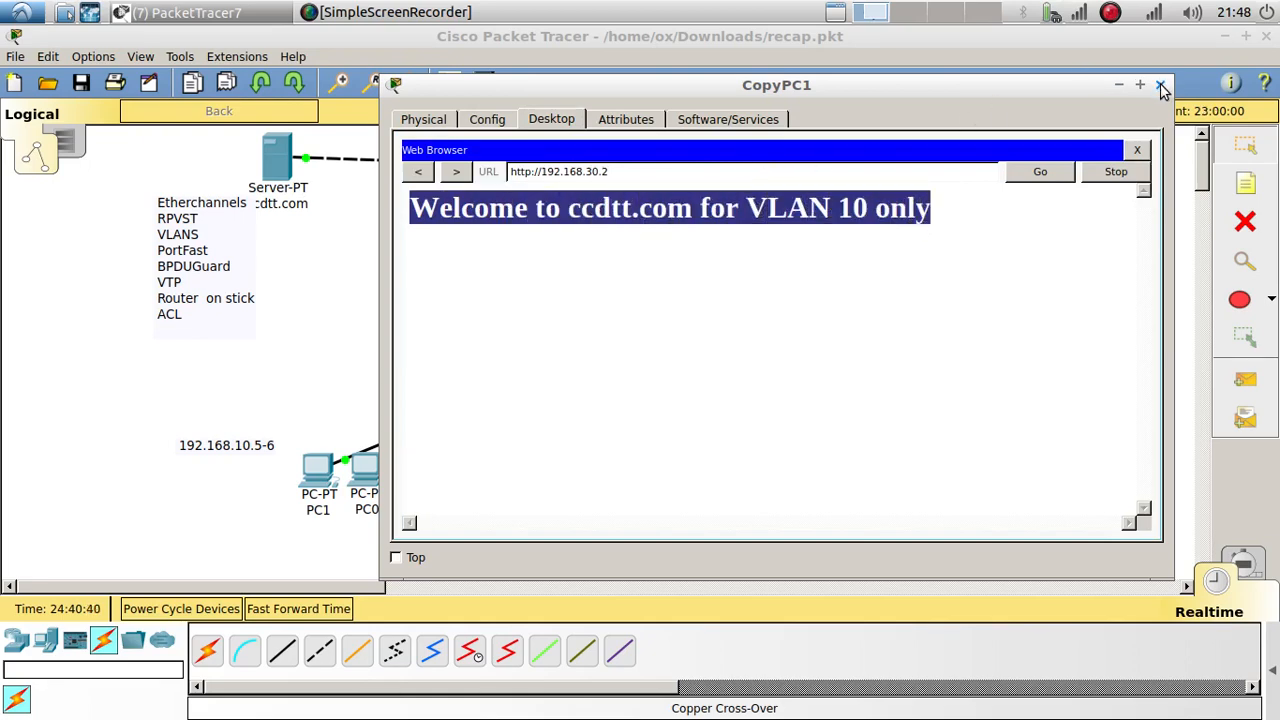
{"action": "left_click", "coordinate": [1160, 88]}
Step: Browse to 192.168.30.2 on PC1, highlight the ccdtt.com welcome message, then close PC1
{"action": "left_click", "coordinate": [318, 468]}
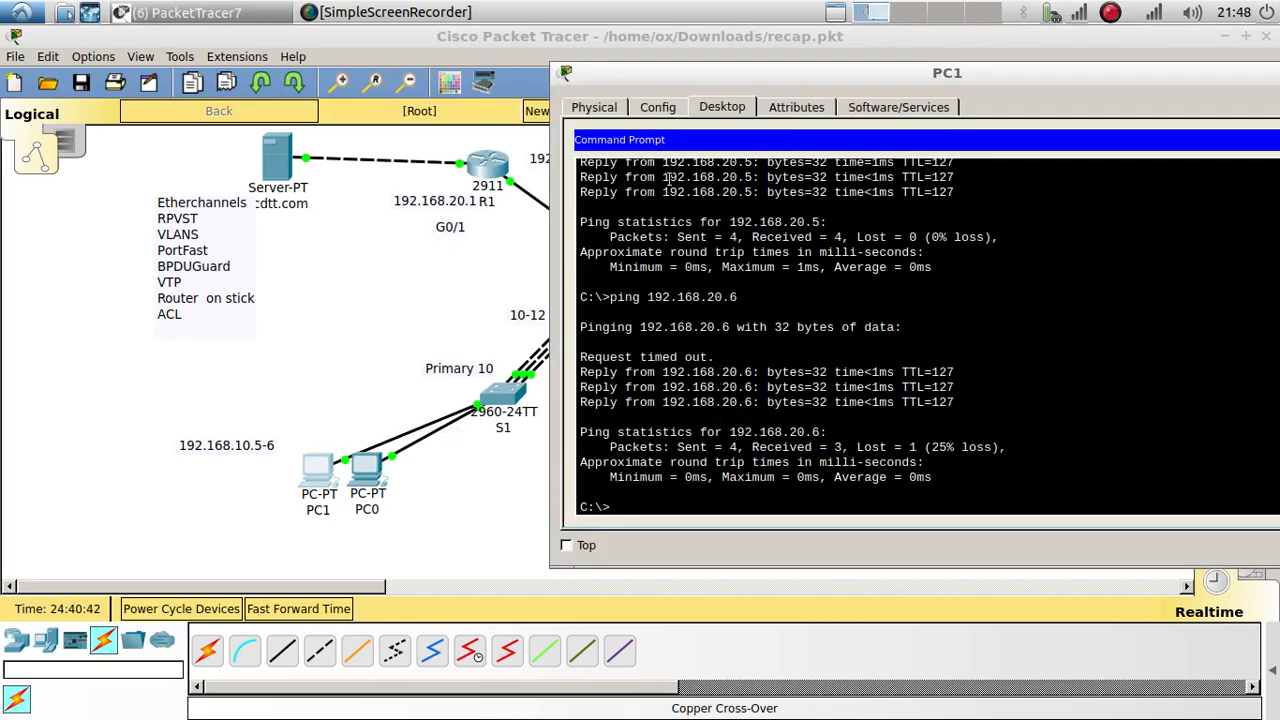
{"action": "left_click_drag", "start_coordinate": [742, 73], "coordinate": [532, 76]}
{"action": "left_click", "coordinate": [1096, 142]}
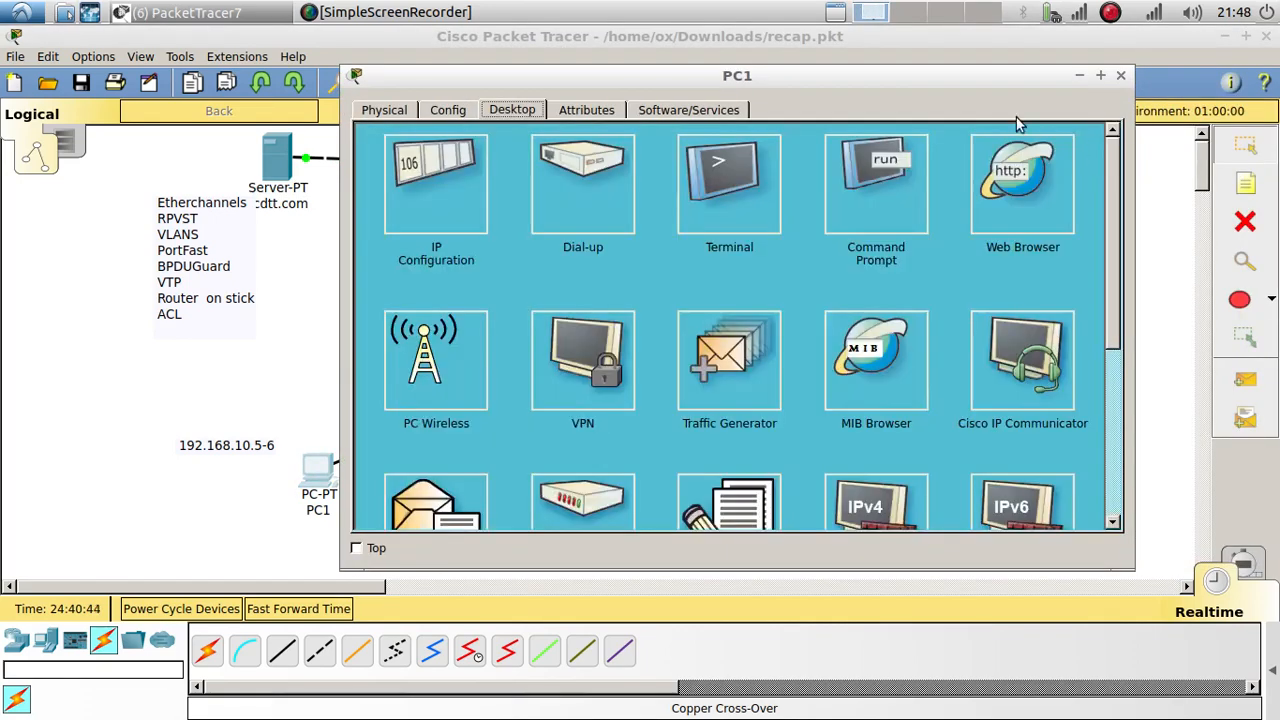
{"action": "left_click", "coordinate": [984, 205]}
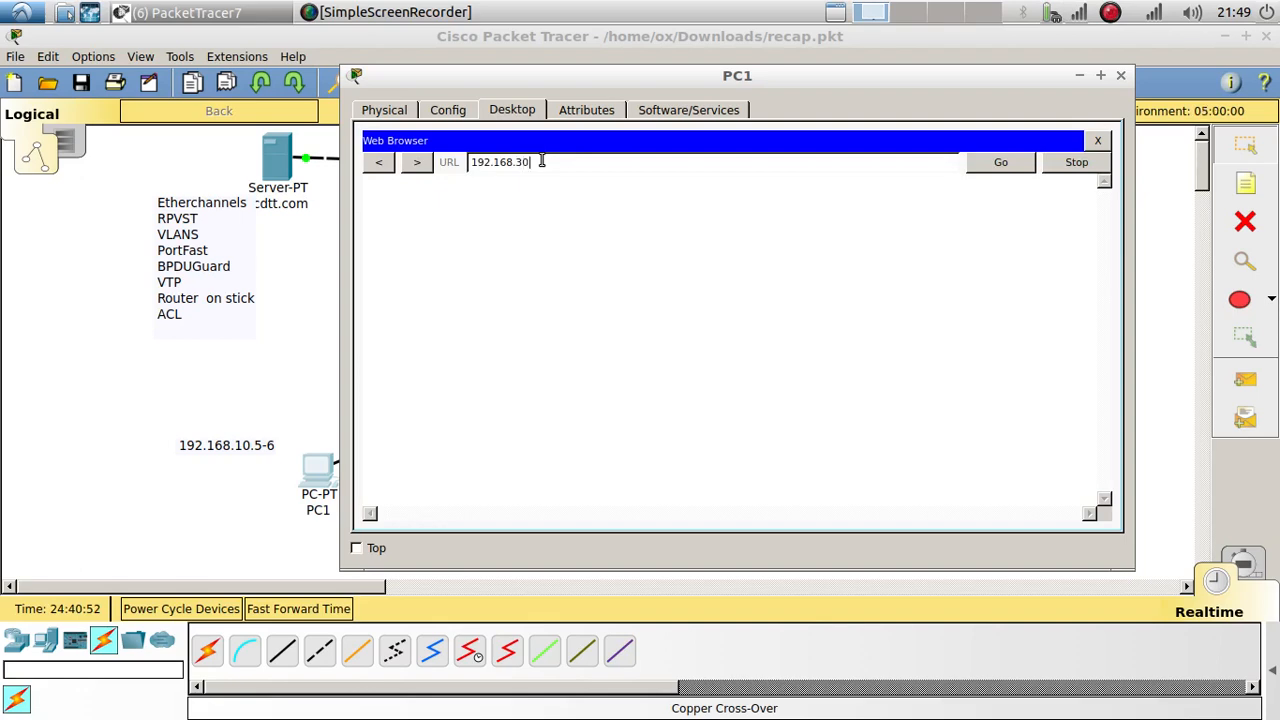
{"action": "type", "text": "192.168.30.2"}
{"action": "key", "text": "Return"}
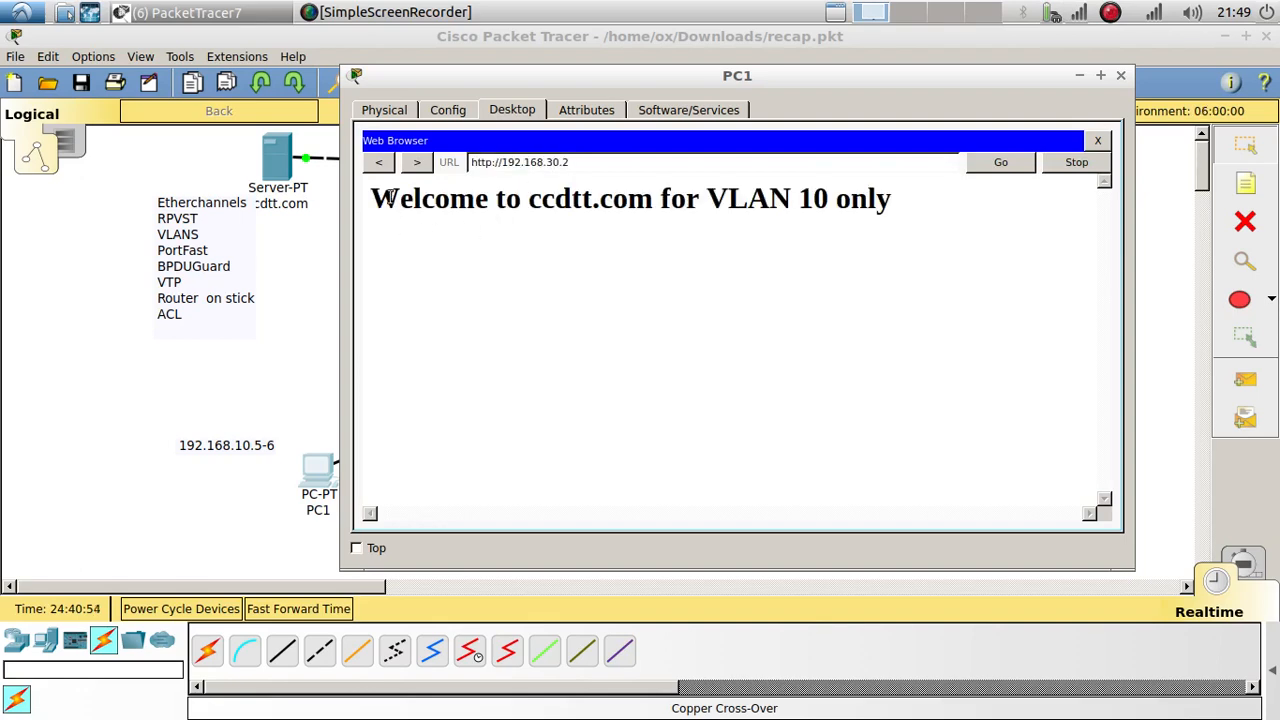
{"action": "left_click_drag", "start_coordinate": [372, 198], "coordinate": [903, 207]}
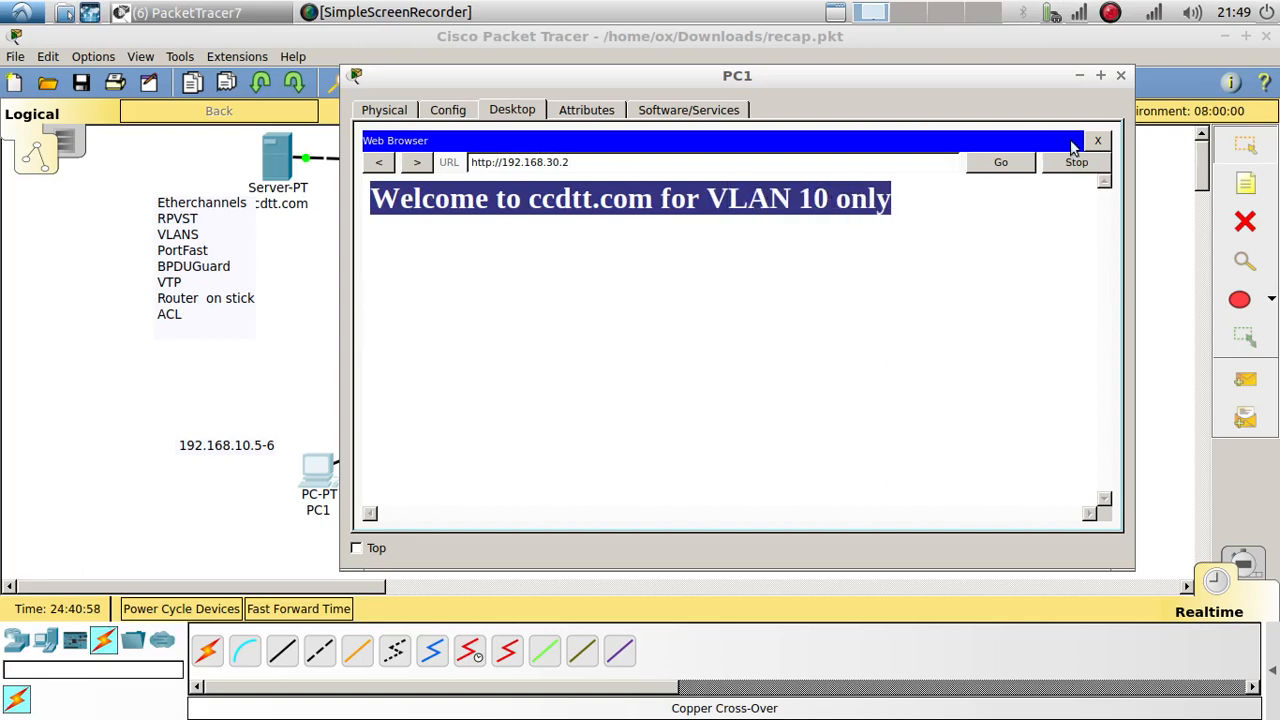
{"action": "left_click", "coordinate": [1097, 140]}
{"action": "left_click", "coordinate": [1121, 75]}
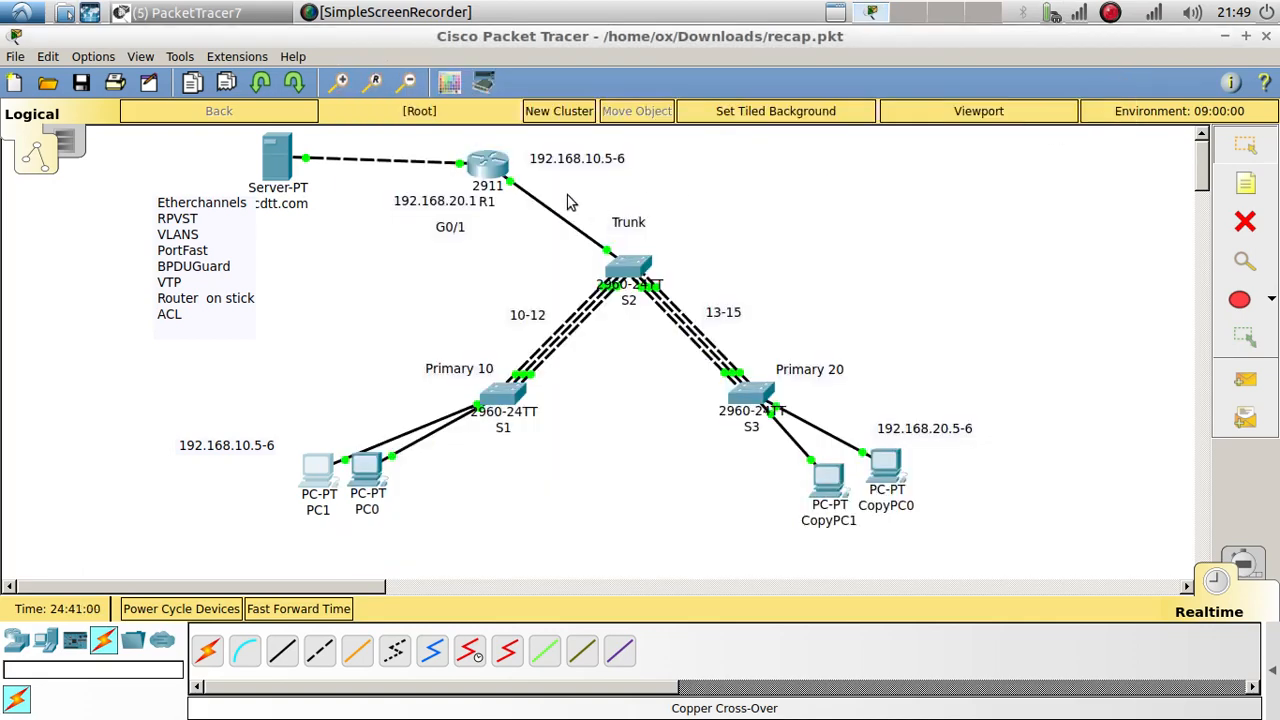
Step: Exit to global config on R1 and start typing access-list 100 deny tcp 192.168.20.0 0.0.0.0
{"action": "left_click", "coordinate": [487, 165]}
{"action": "left_click", "coordinate": [954, 437]}
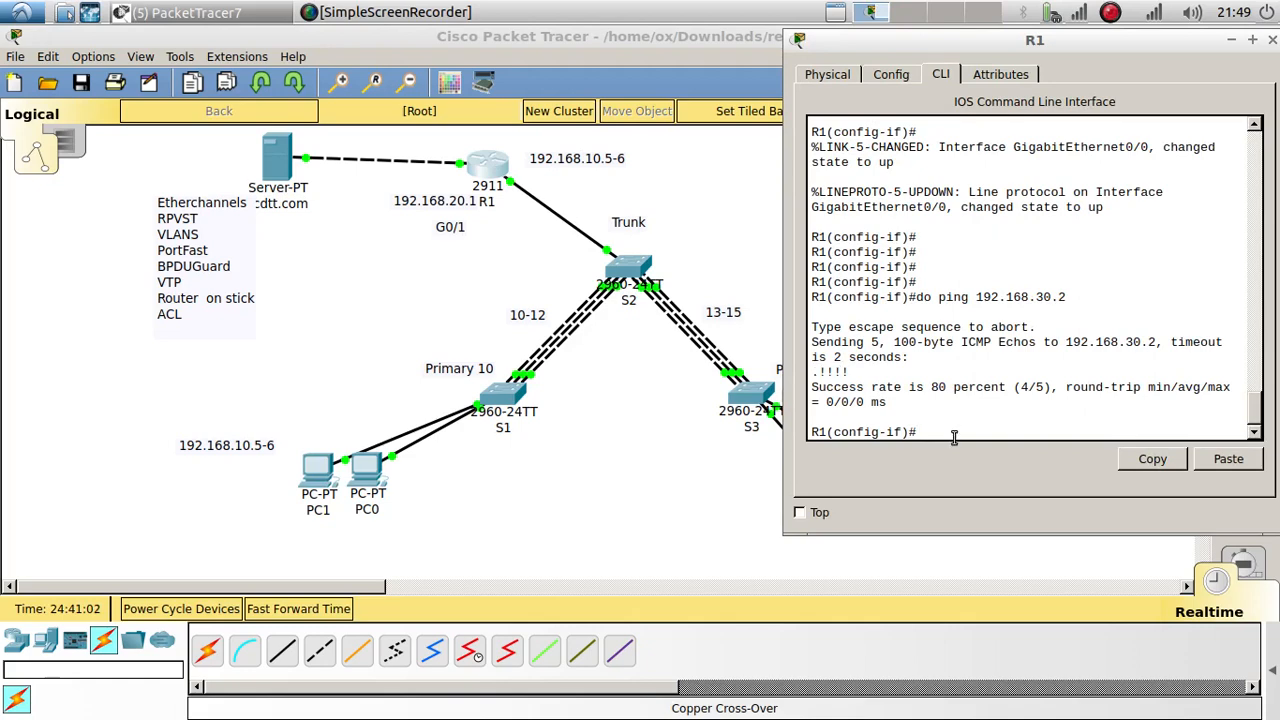
{"action": "type", "text": "exit"}
{"action": "key", "text": "Return"}
{"action": "key", "text": "Return"}
{"action": "key", "text": "Return"}
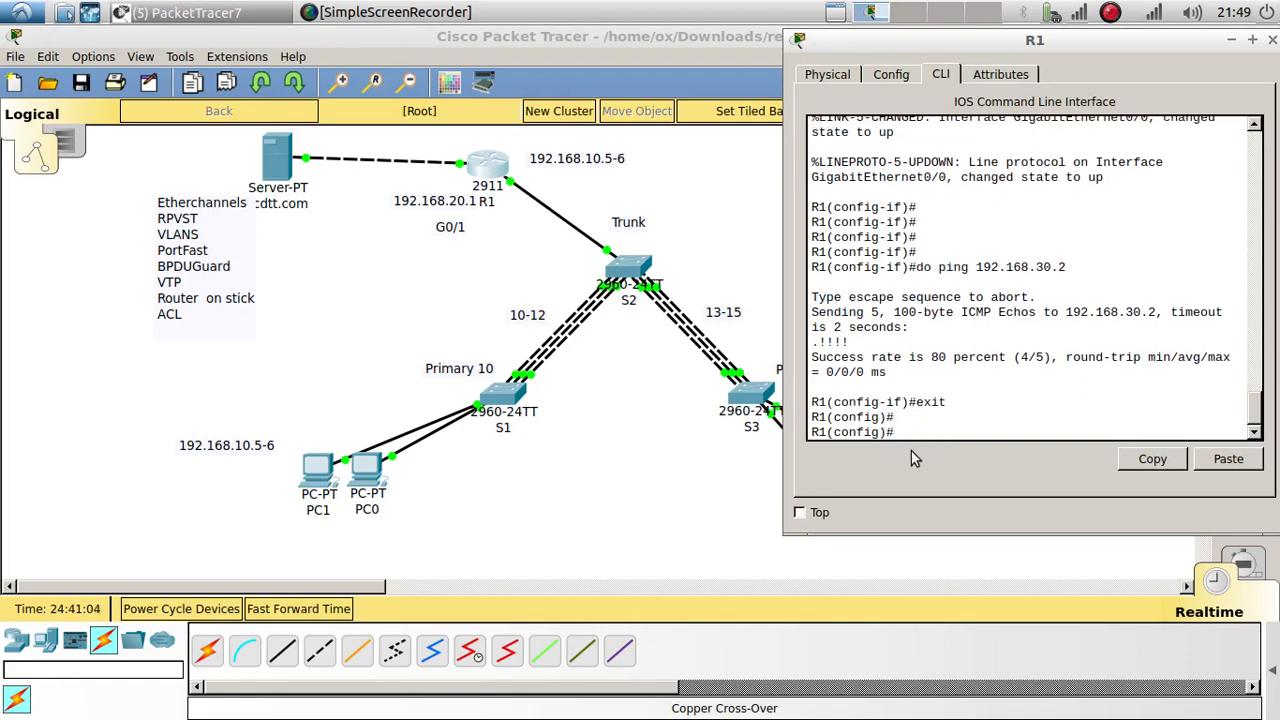
{"action": "type", "text": "a"}
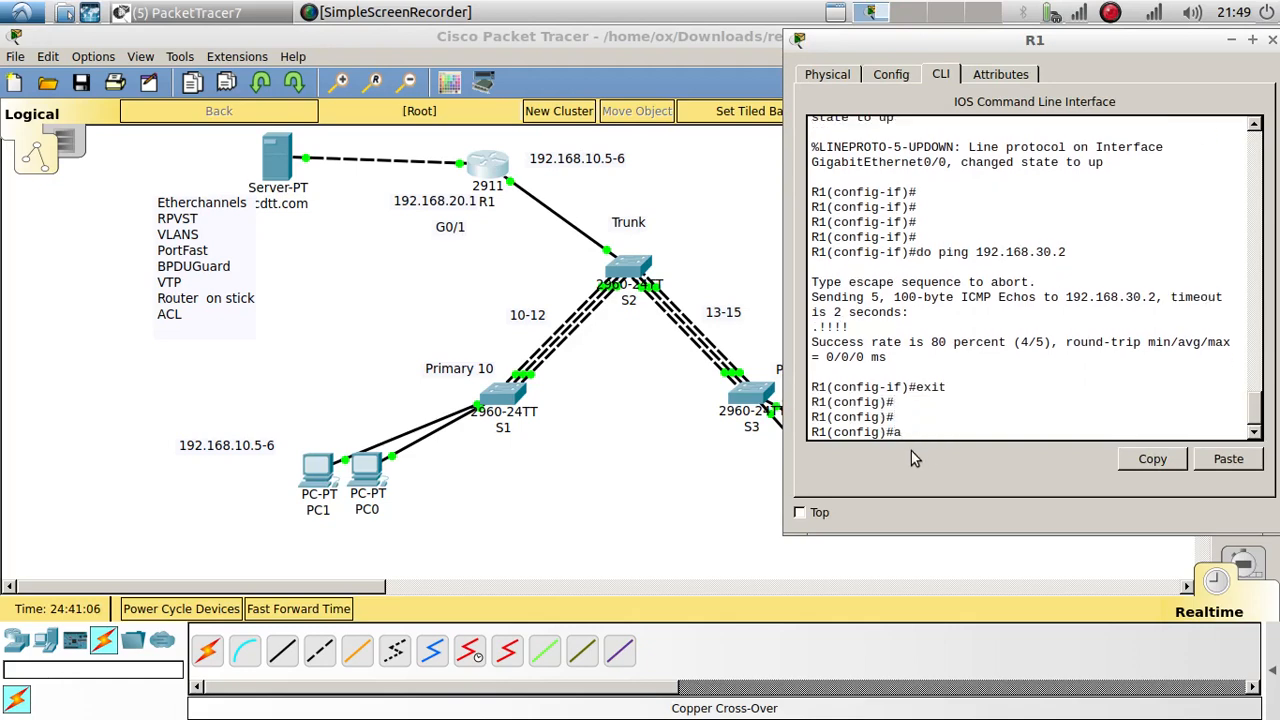
{"action": "type", "text": "cc"}
{"action": "key", "text": "Tab"}
{"action": "type", "text": "?10"}
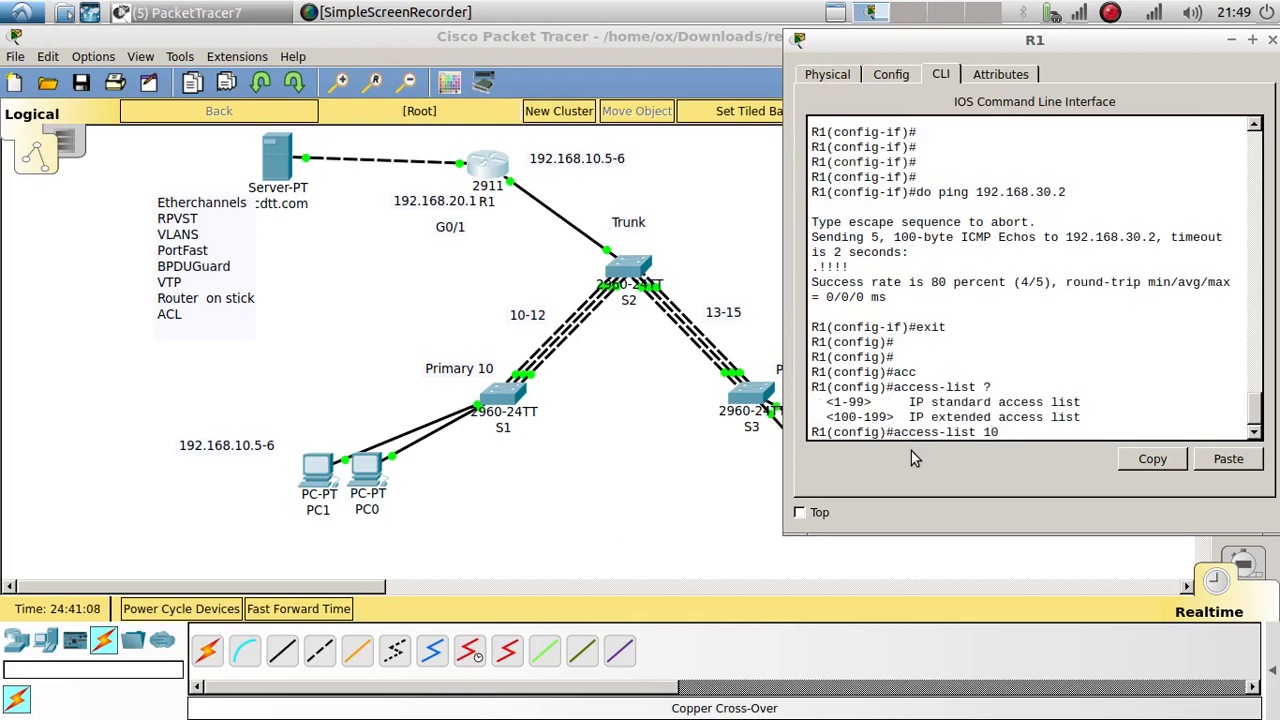
{"action": "type", "text": "0"}
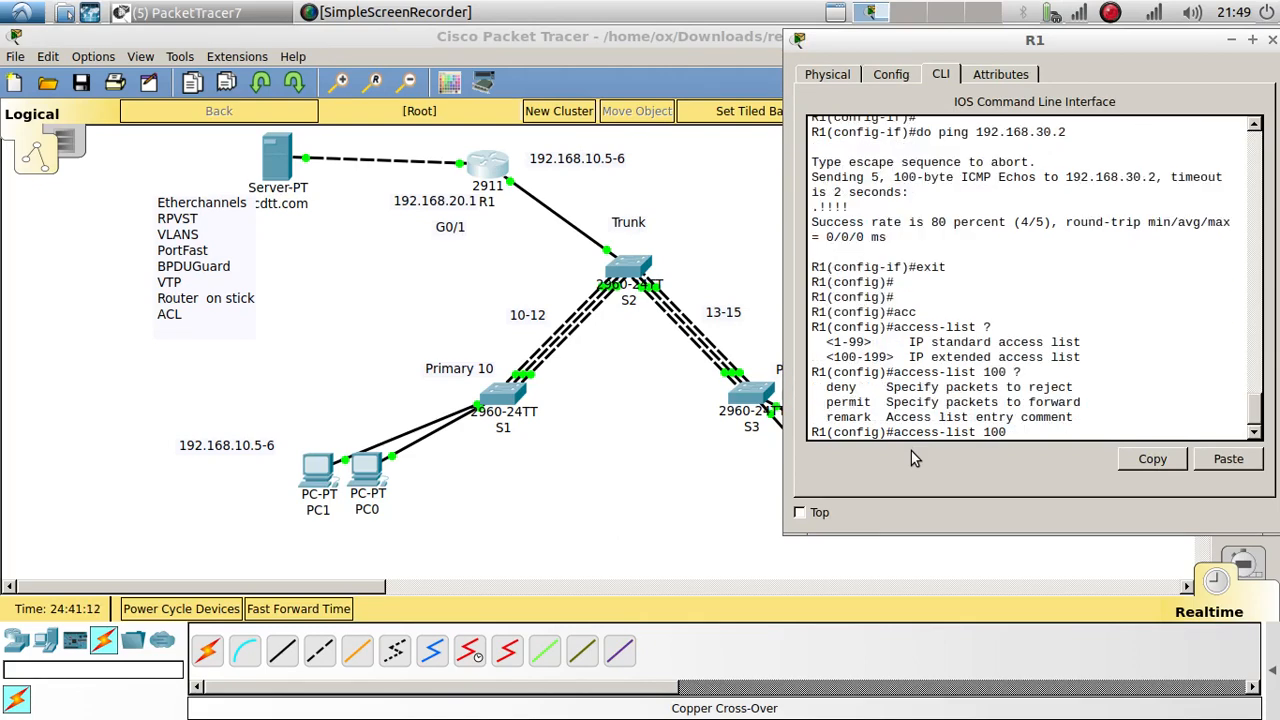
{"action": "type", "text": " ?deny"}
{"action": "key", "text": "Tab"}
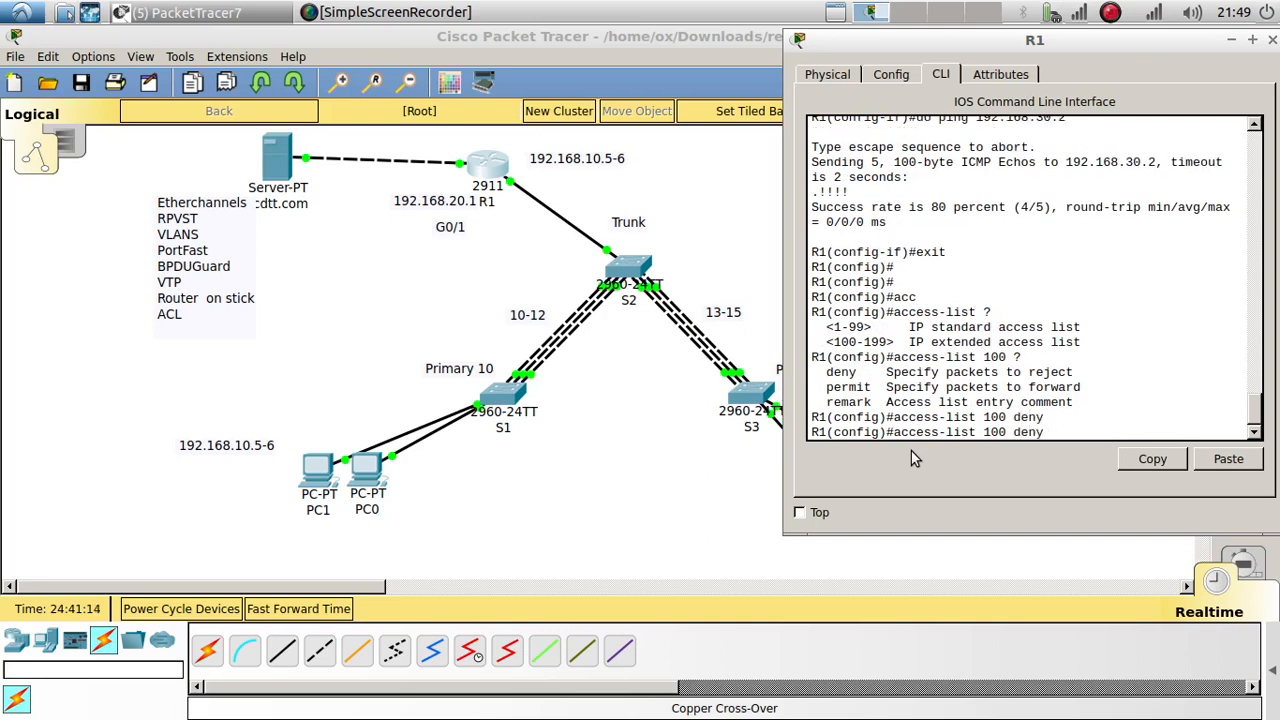
{"action": "type", "text": "192.168.20.0 0.0.0.0"}
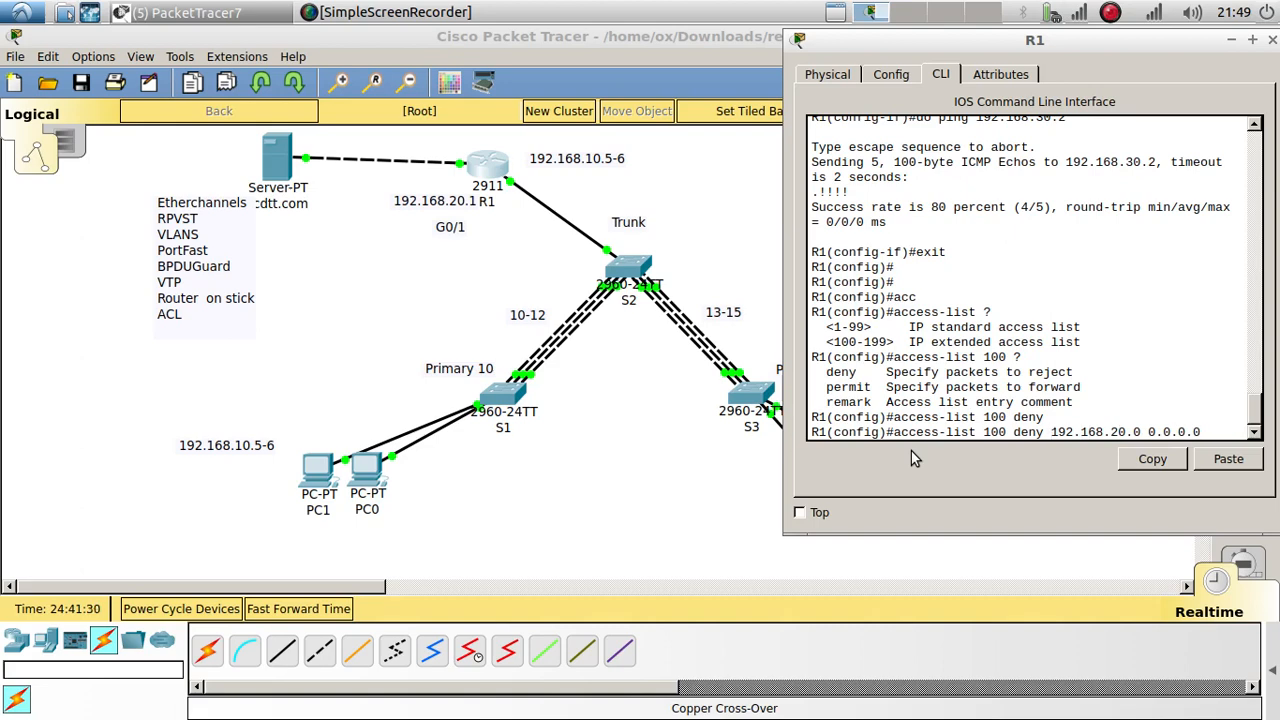
{"action": "type", "text": "tcp "}
{"action": "type", "text": "?"}
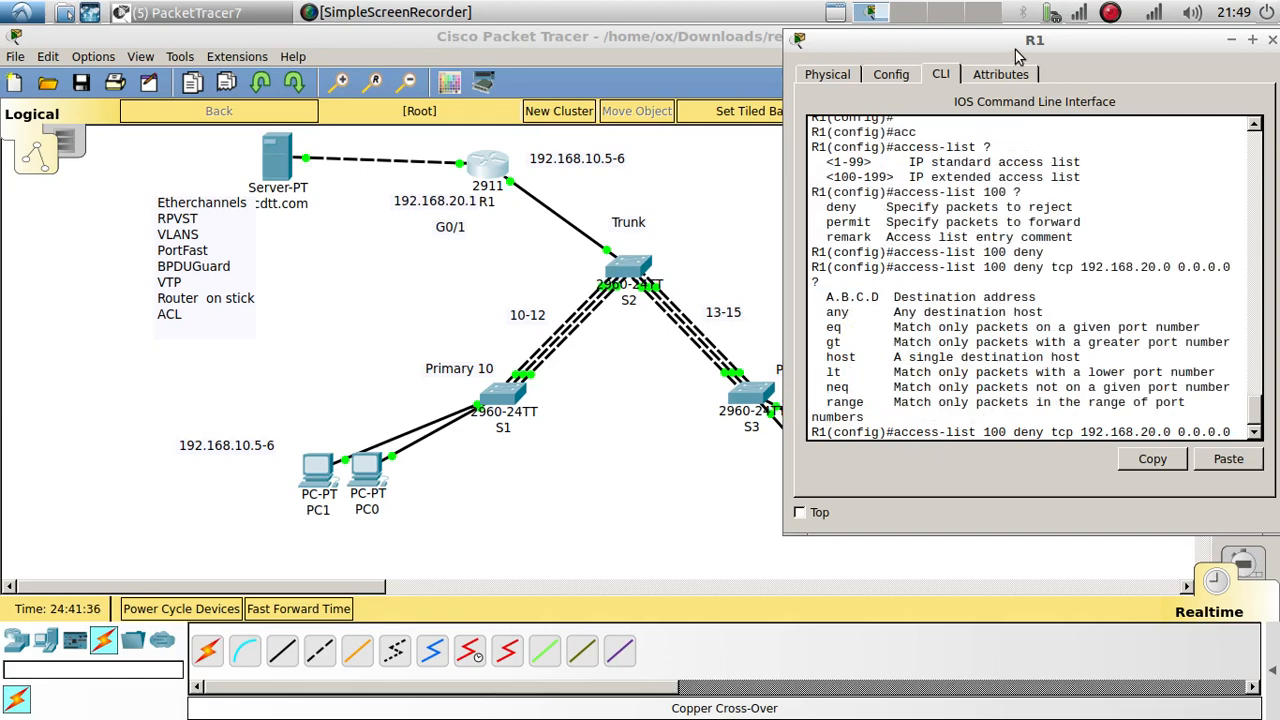
Step: Enlarge R1's console and highlight the list number 100, the tcp keyword and the 0.0.0.0 wildcard
{"action": "left_click_drag", "start_coordinate": [1010, 41], "coordinate": [747, 78]}
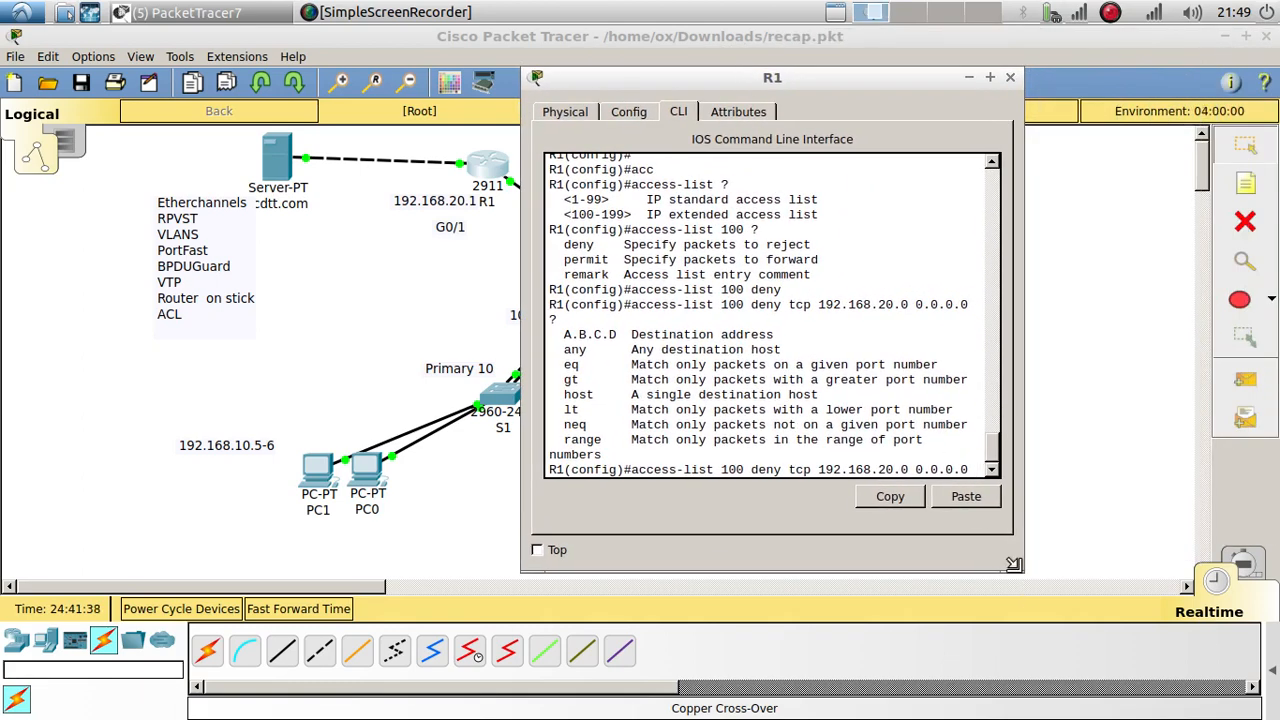
{"action": "left_click_drag", "start_coordinate": [1020, 570], "coordinate": [1165, 620]}
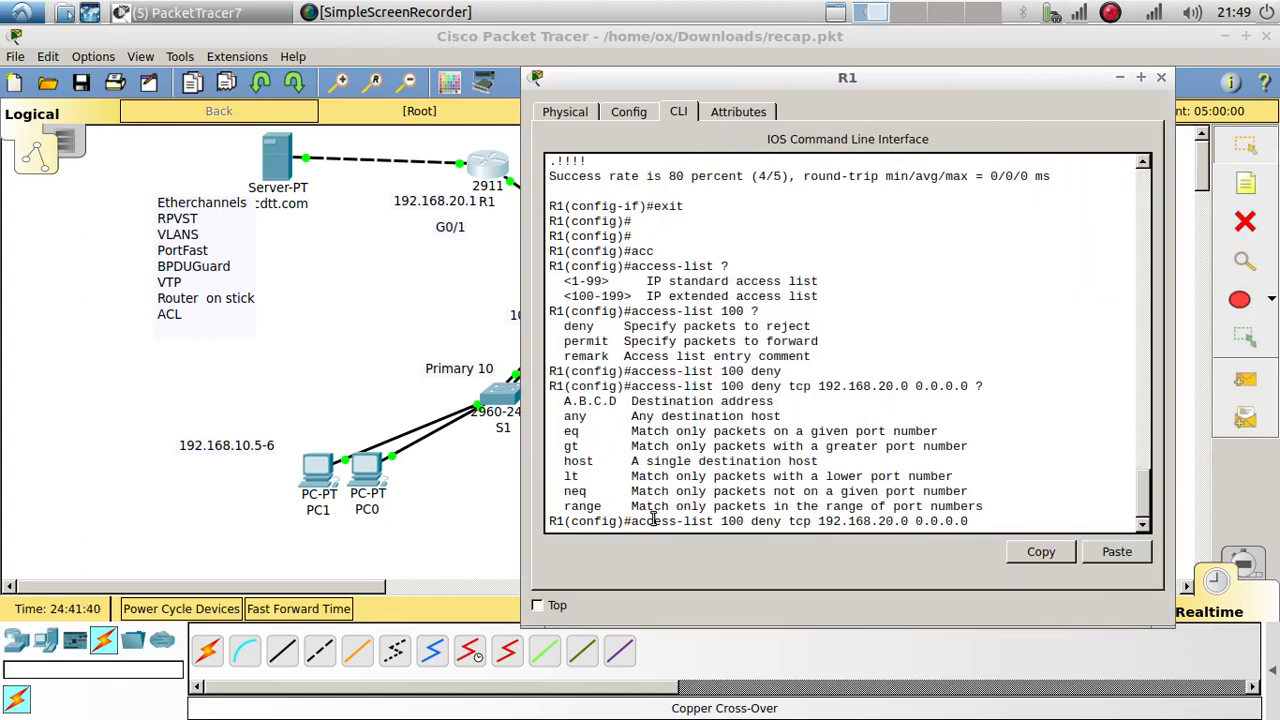
{"action": "double_click", "coordinate": [731, 521]}
{"action": "left_click", "coordinate": [764, 521]}
{"action": "double_click", "coordinate": [800, 521]}
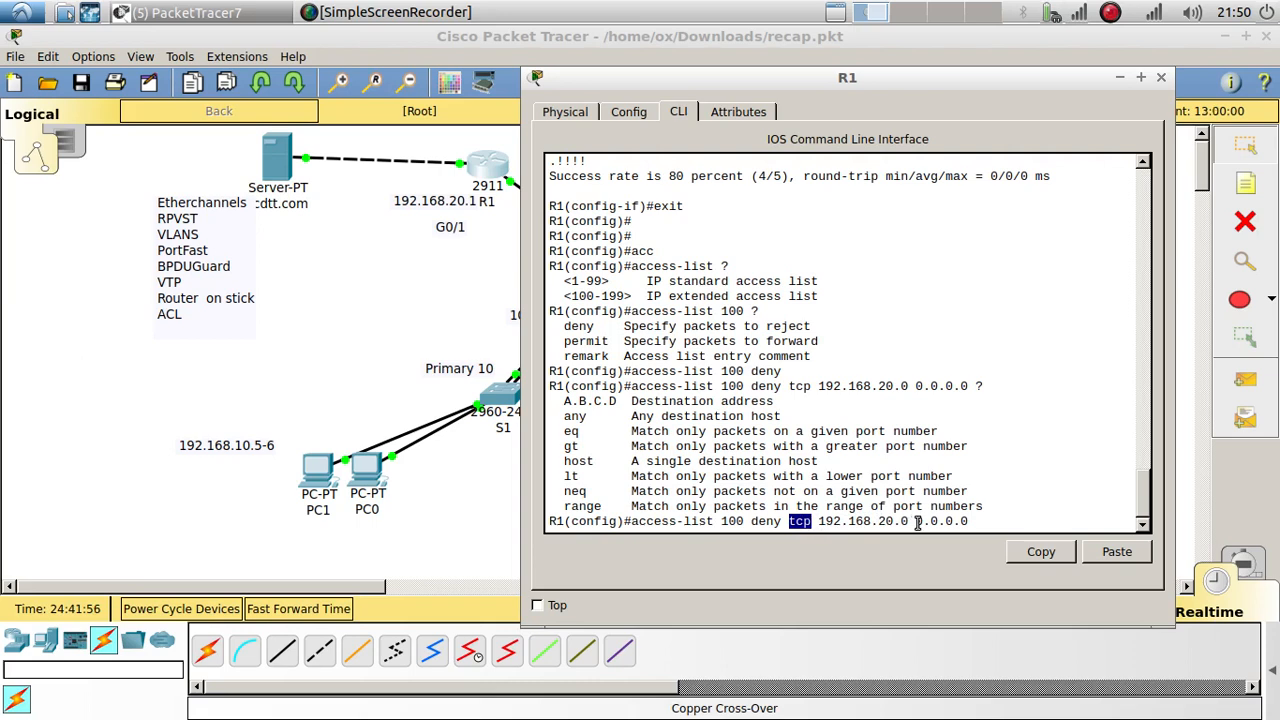
{"action": "left_click_drag", "start_coordinate": [917, 521], "coordinate": [978, 521]}
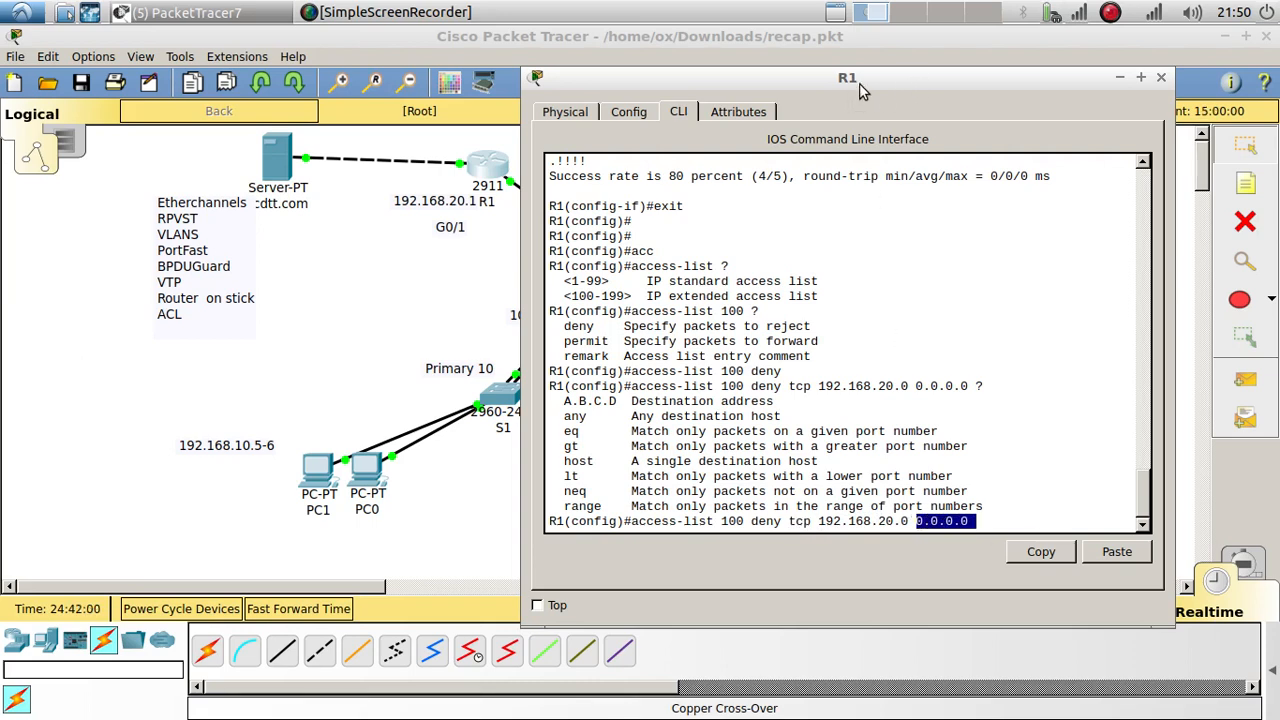
{"action": "left_click_drag", "start_coordinate": [862, 90], "coordinate": [351, 97]}
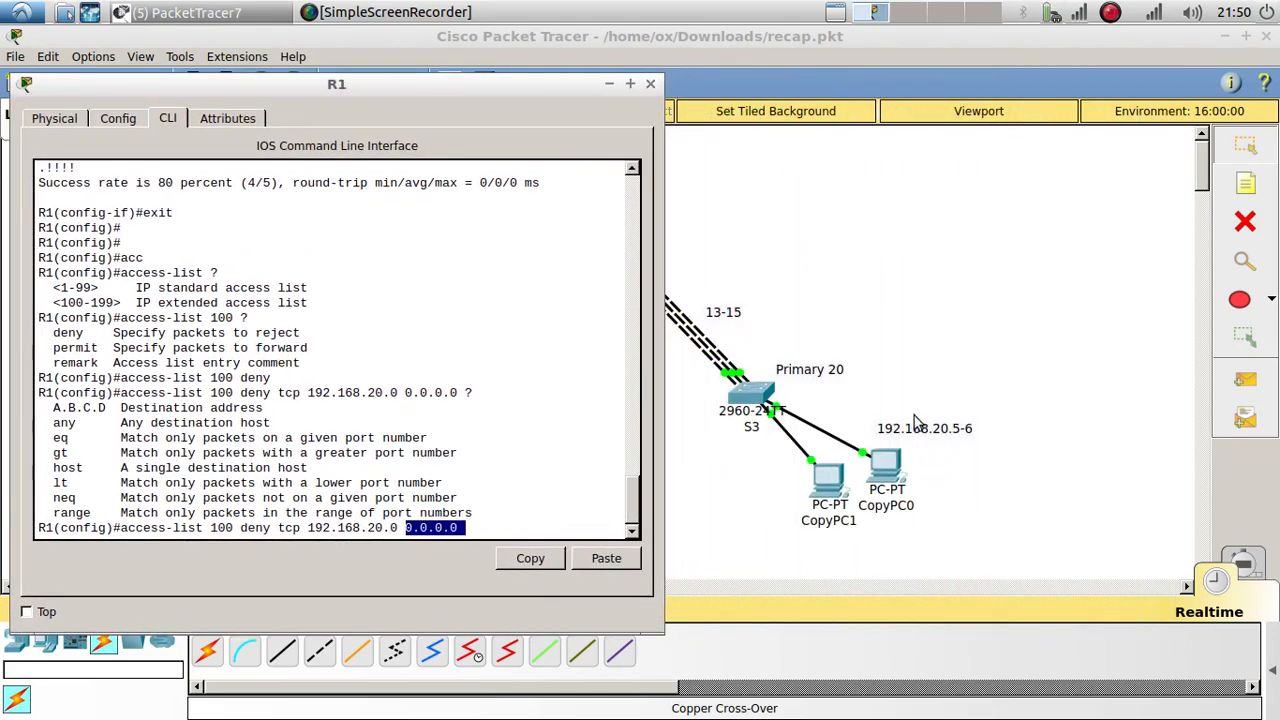
Step: Complete the ACL 100 rule with destination 192.168.30.0 0.0.0.0 eq www and enter it
{"action": "left_click", "coordinate": [555, 533]}
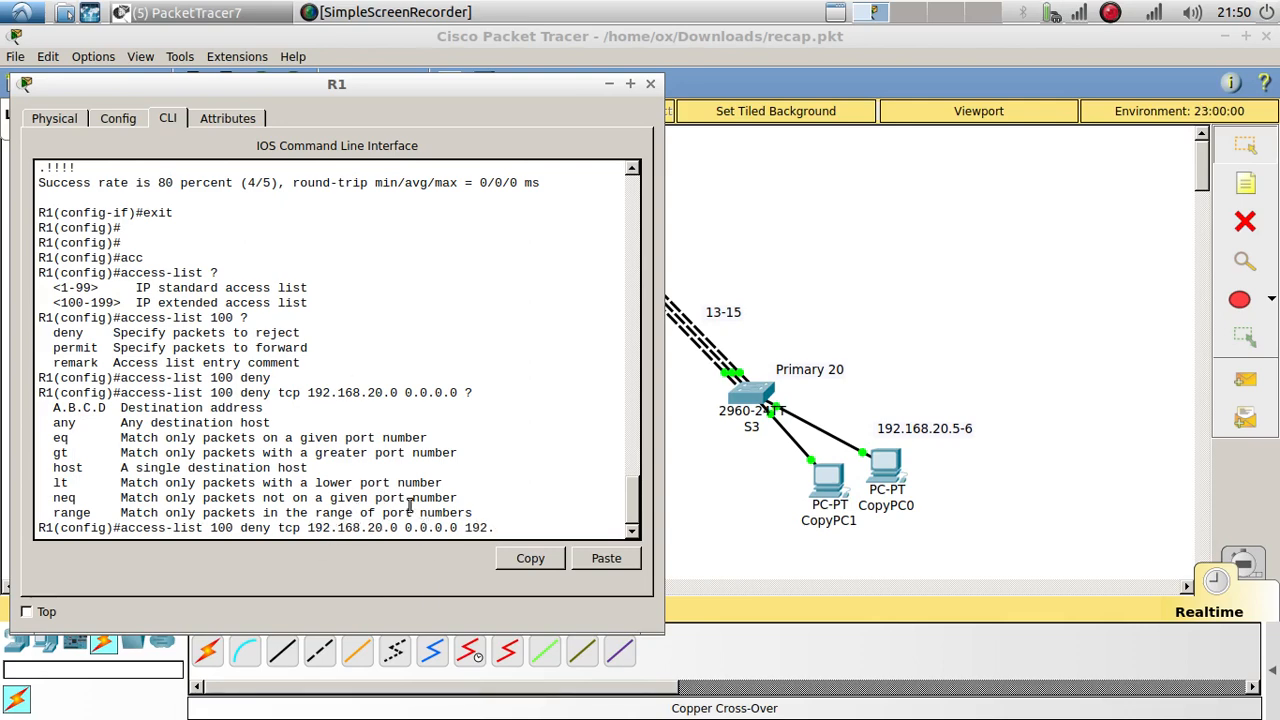
{"action": "type", "text": "168"}
{"action": "type", "text": ".30.0 0.0.0.0"}
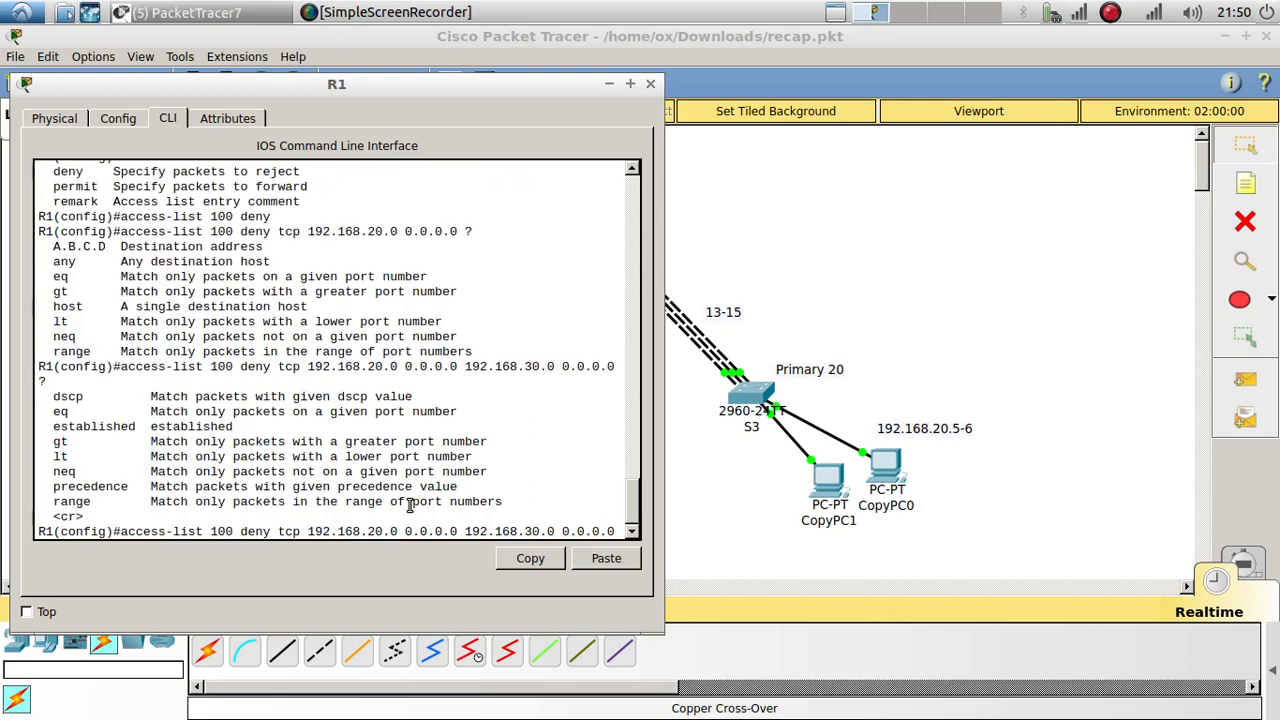
{"action": "type", "text": "?e"}
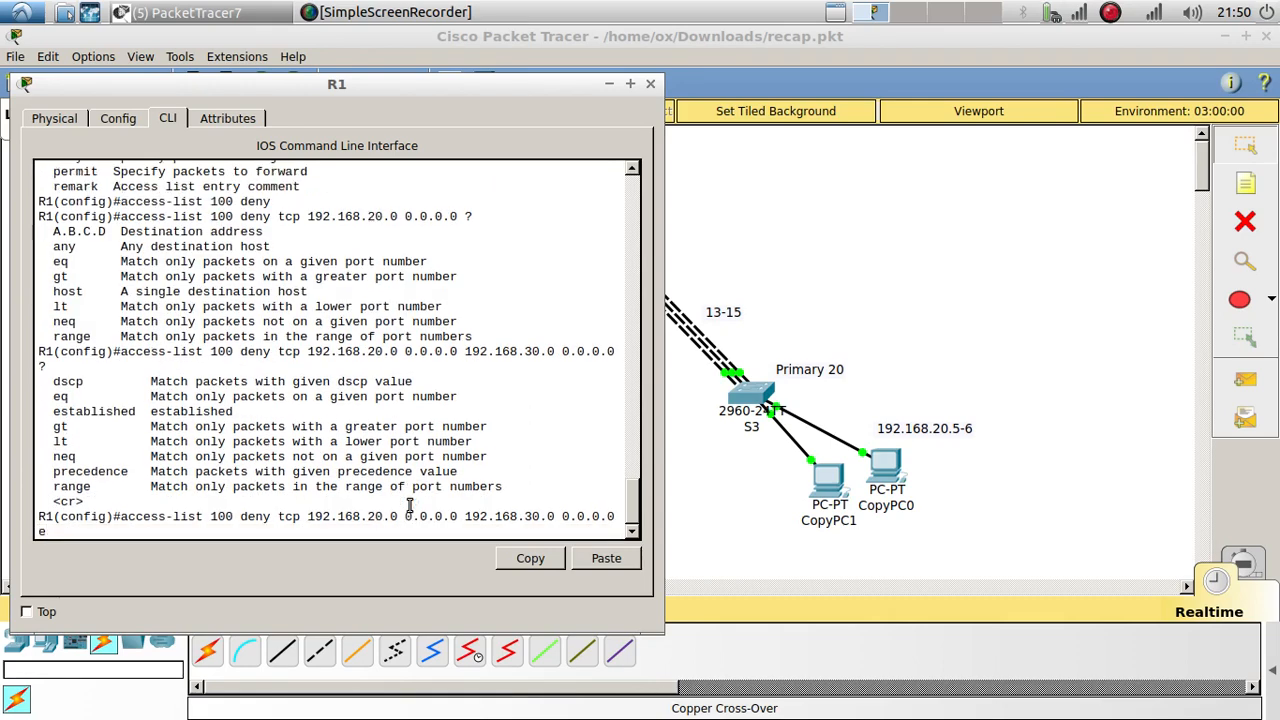
{"action": "type", "text": "q ?"}
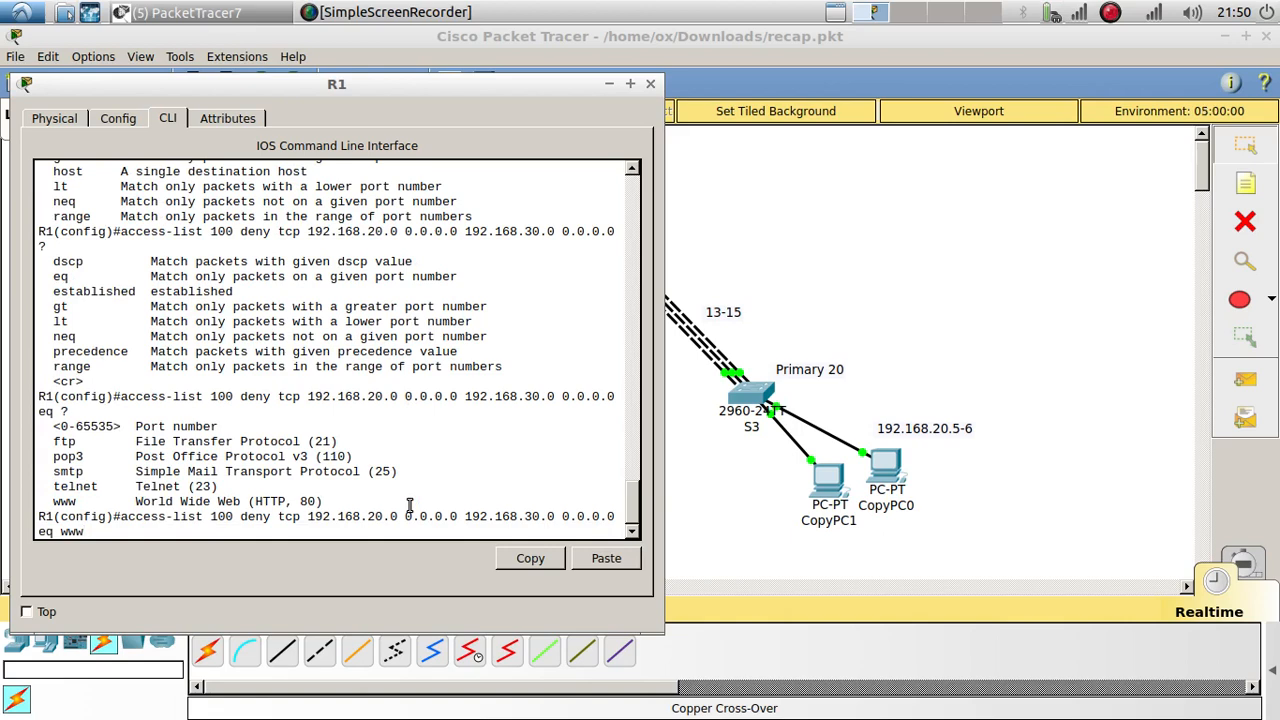
{"action": "type", "text": "www"}
{"action": "key", "text": "Return"}
{"action": "key", "text": "Return"}
{"action": "key", "text": "Return"}
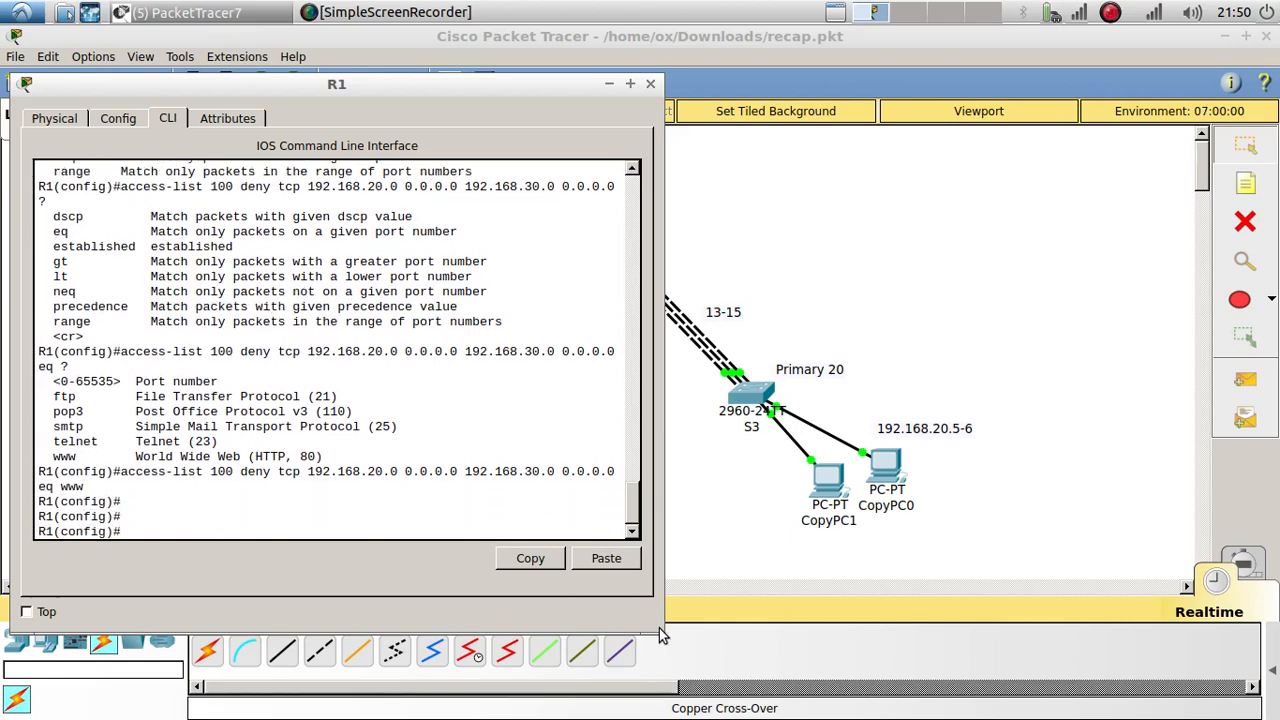
{"action": "left_click_drag", "start_coordinate": [660, 635], "coordinate": [704, 640]}
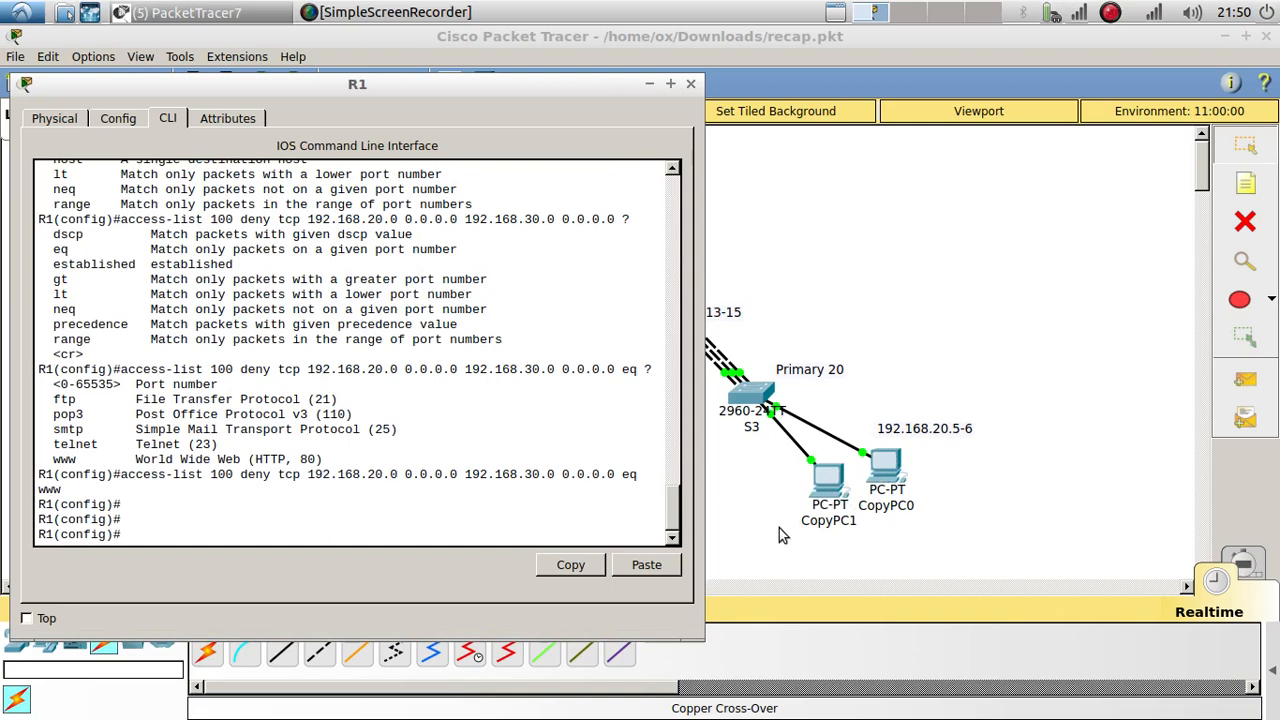
{"action": "left_click", "coordinate": [822, 478]}
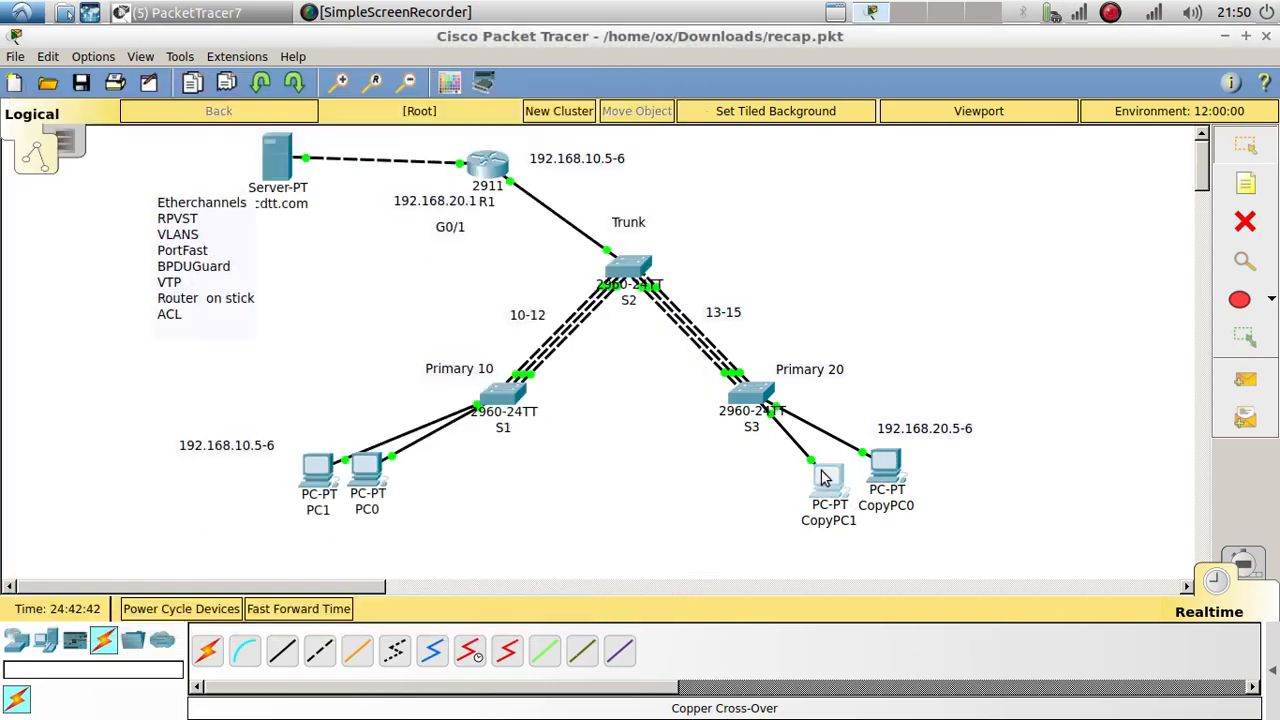
{"action": "left_click", "coordinate": [822, 478]}
{"action": "left_click", "coordinate": [918, 226]}
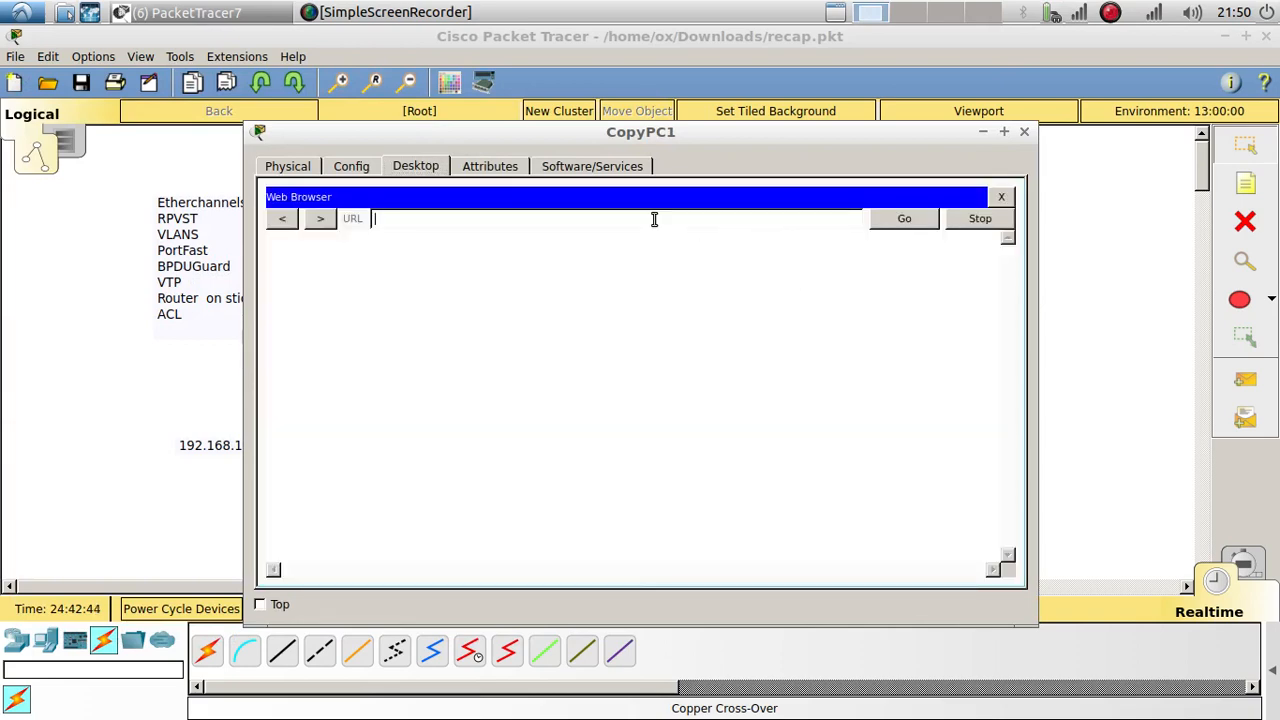
{"action": "type", "text": "192.168.30.2"}
{"action": "key", "text": "Return"}
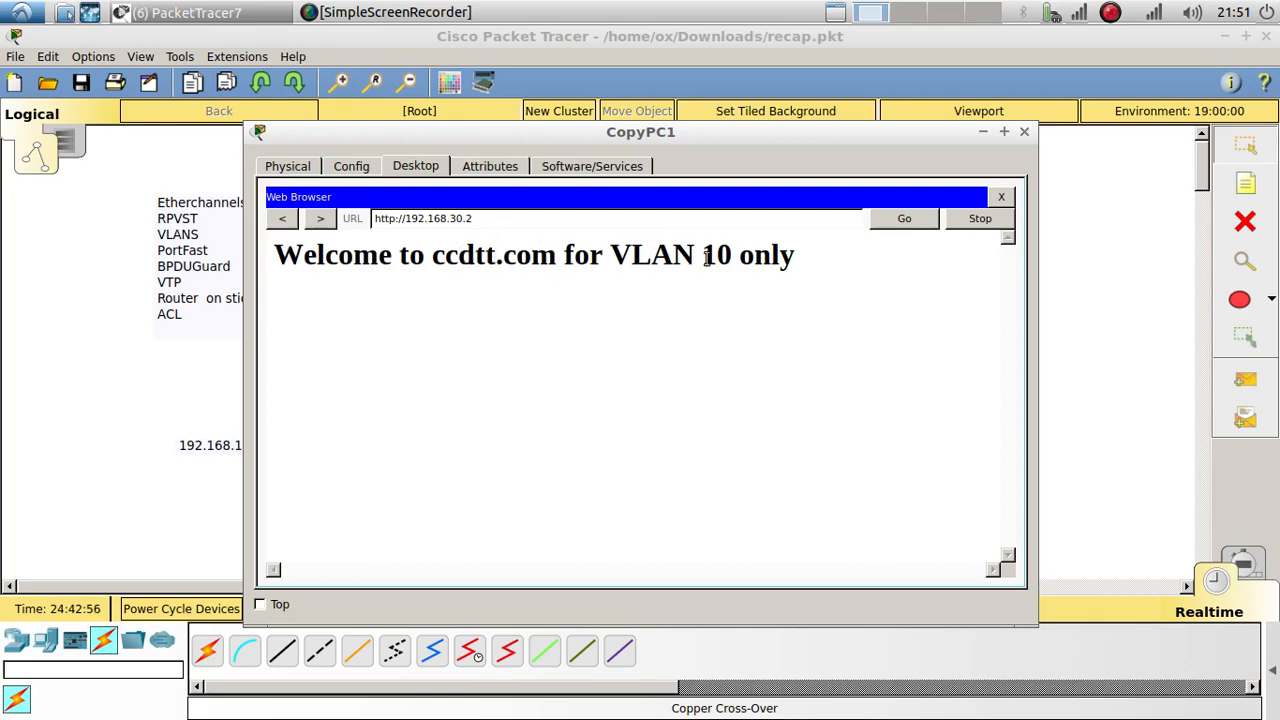
{"action": "left_click", "coordinate": [1094, 291]}
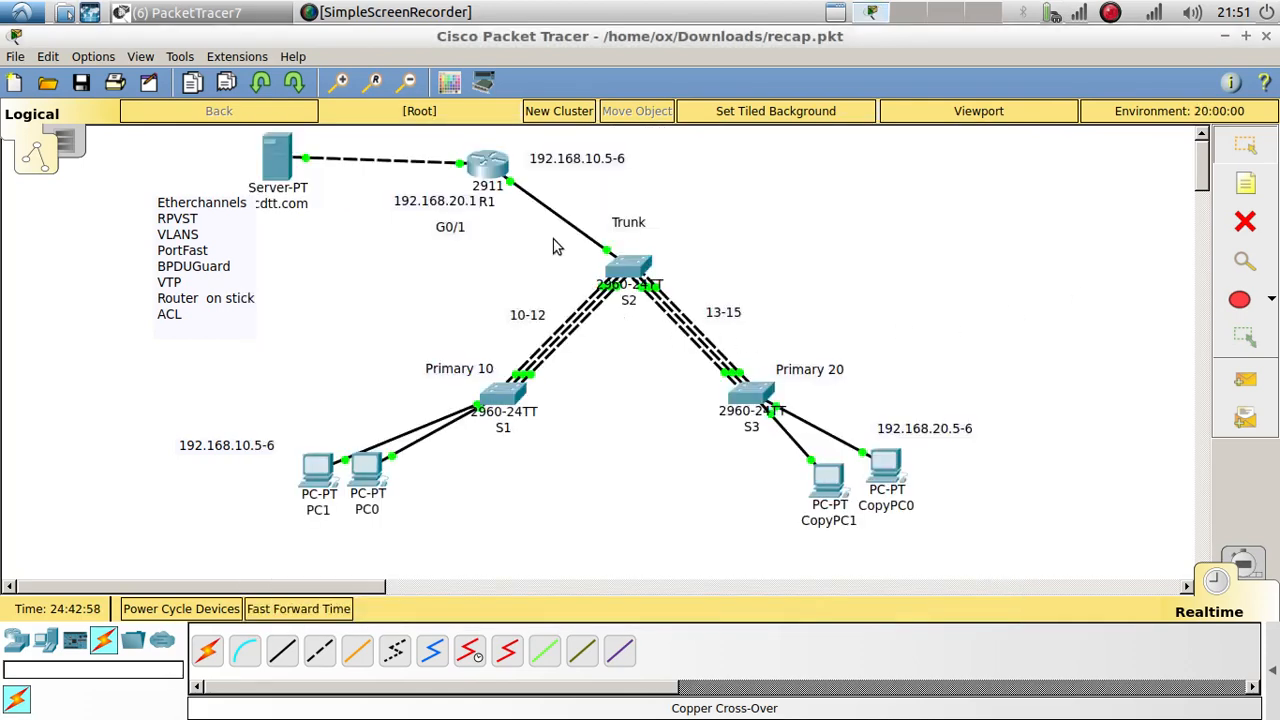
Step: Enter R1's g0/0 interface configuration and list the available ip command options
{"action": "left_click", "coordinate": [495, 172]}
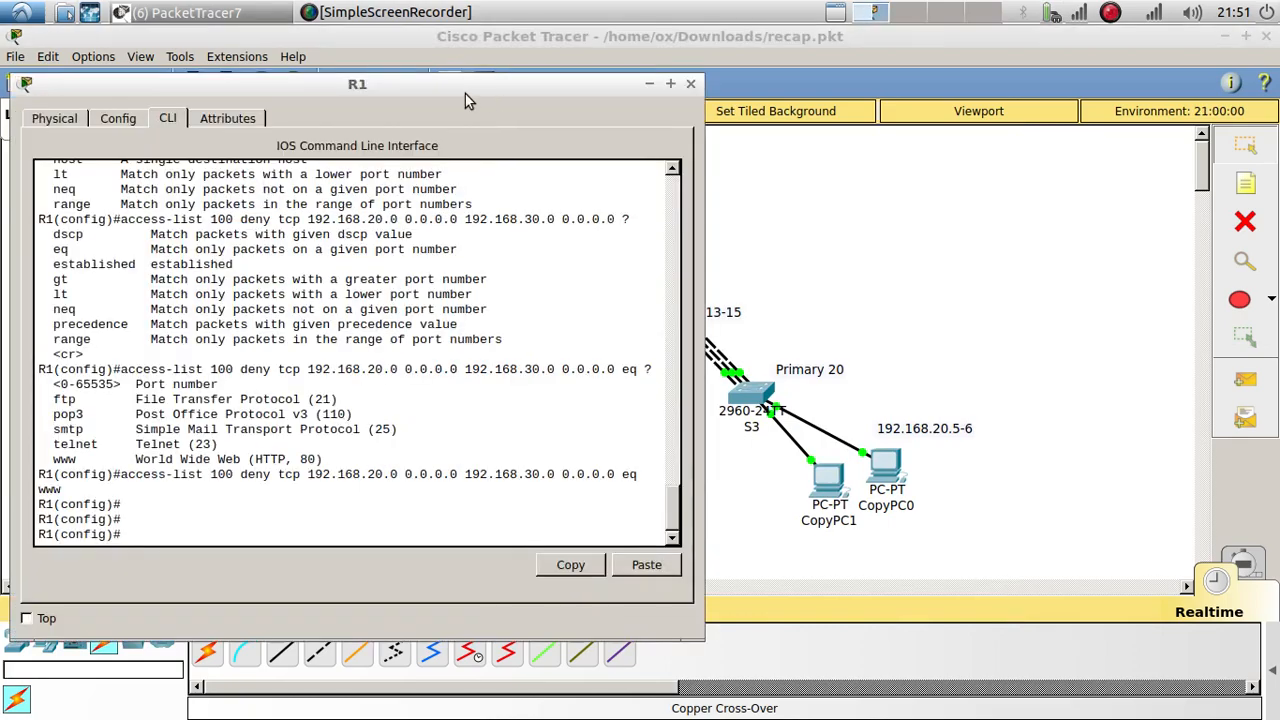
{"action": "left_click_drag", "start_coordinate": [465, 94], "coordinate": [1090, 73]}
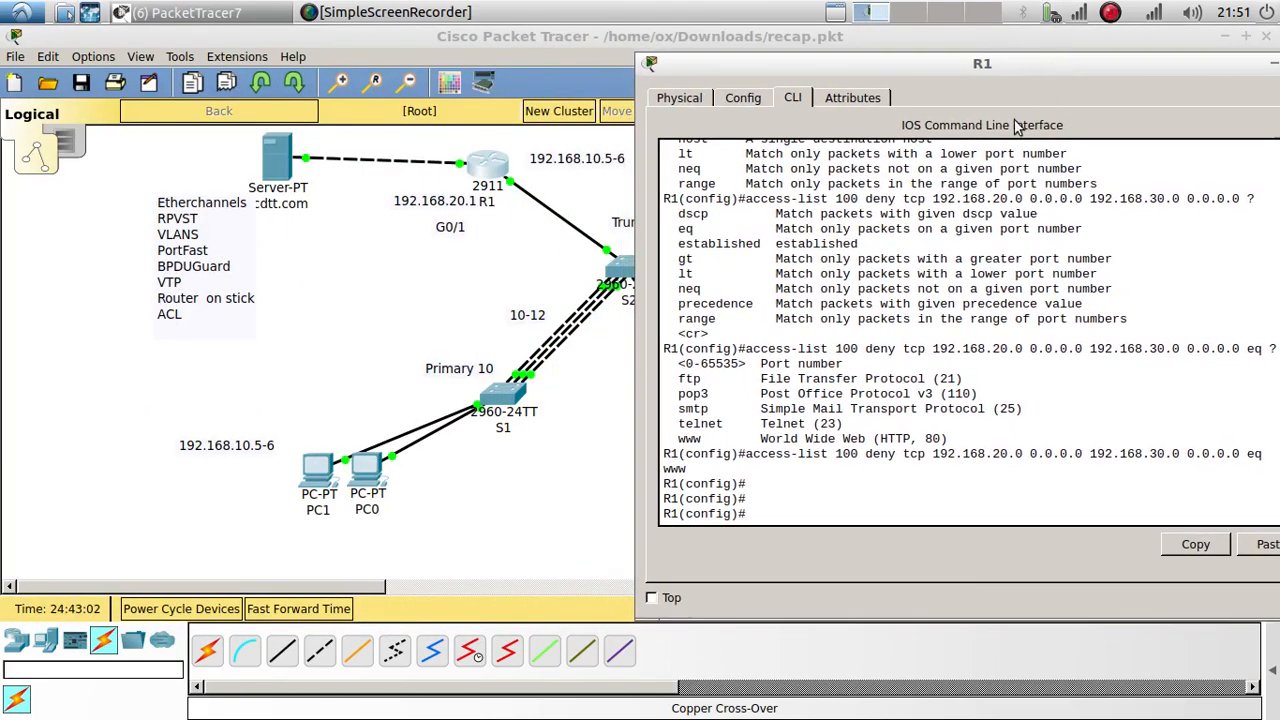
{"action": "left_click_drag", "start_coordinate": [766, 66], "coordinate": [837, 61]}
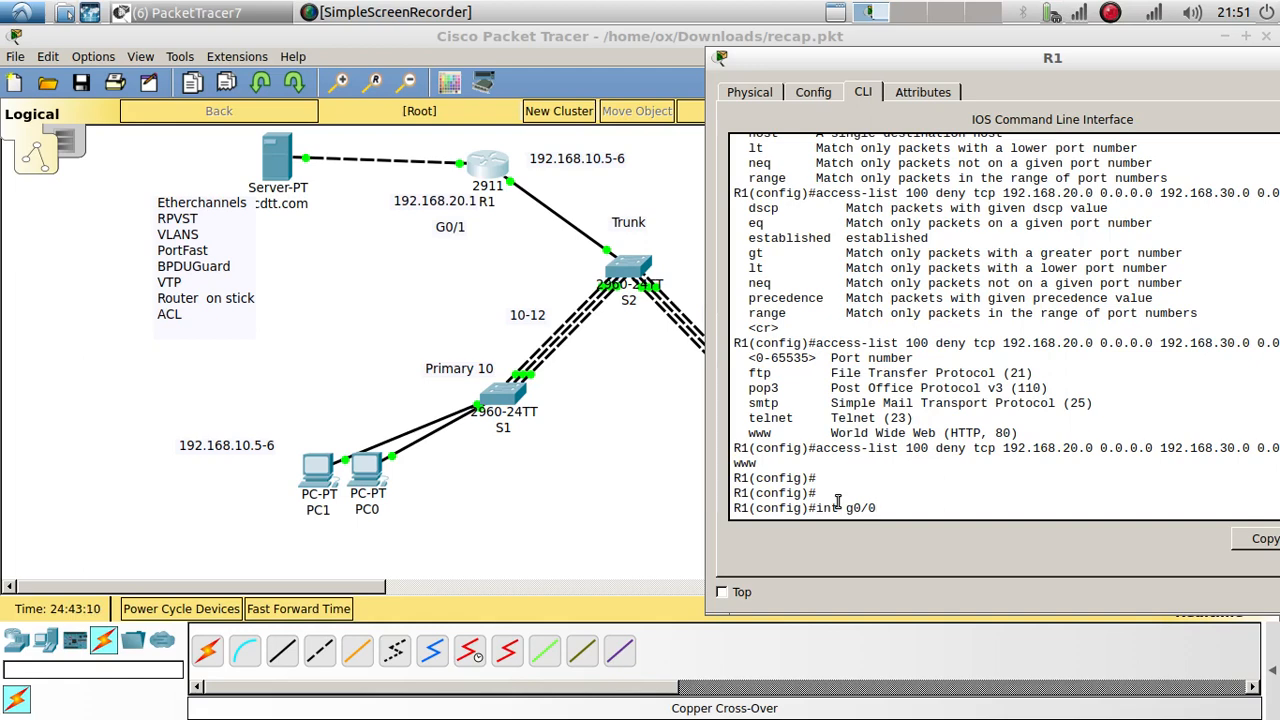
{"action": "key", "text": "Return"}
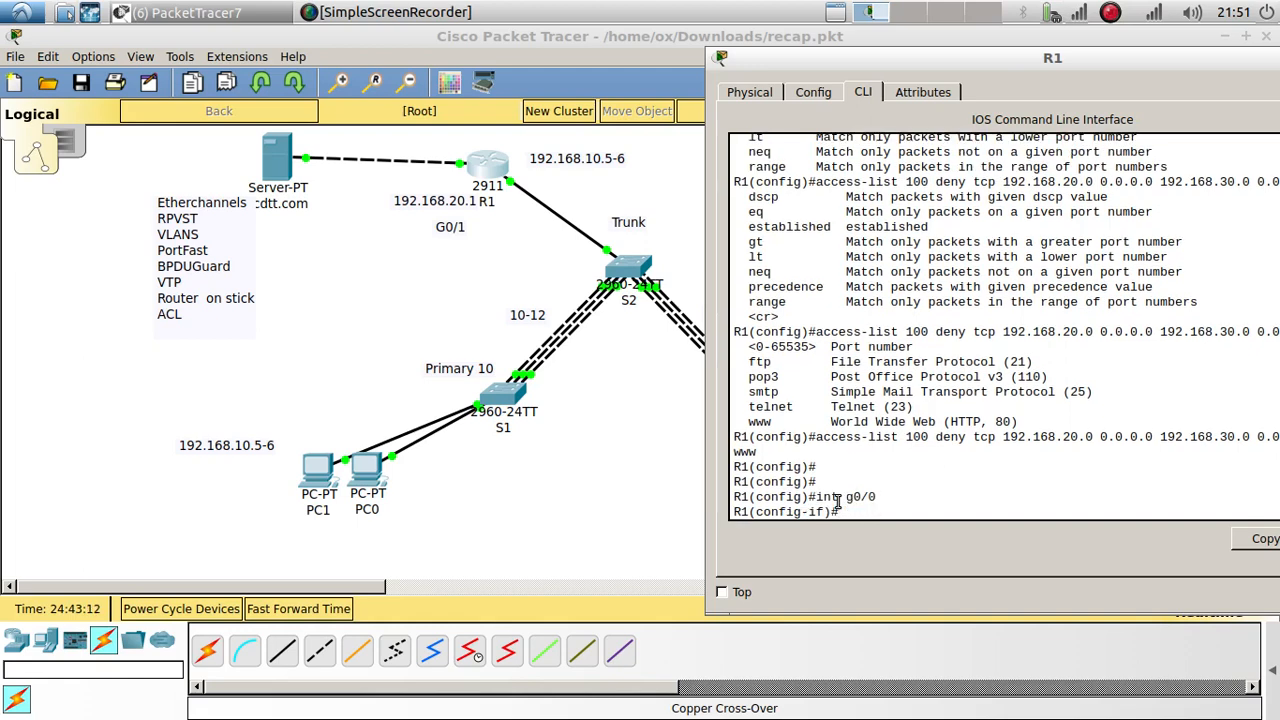
{"action": "type", "text": "ip?"}
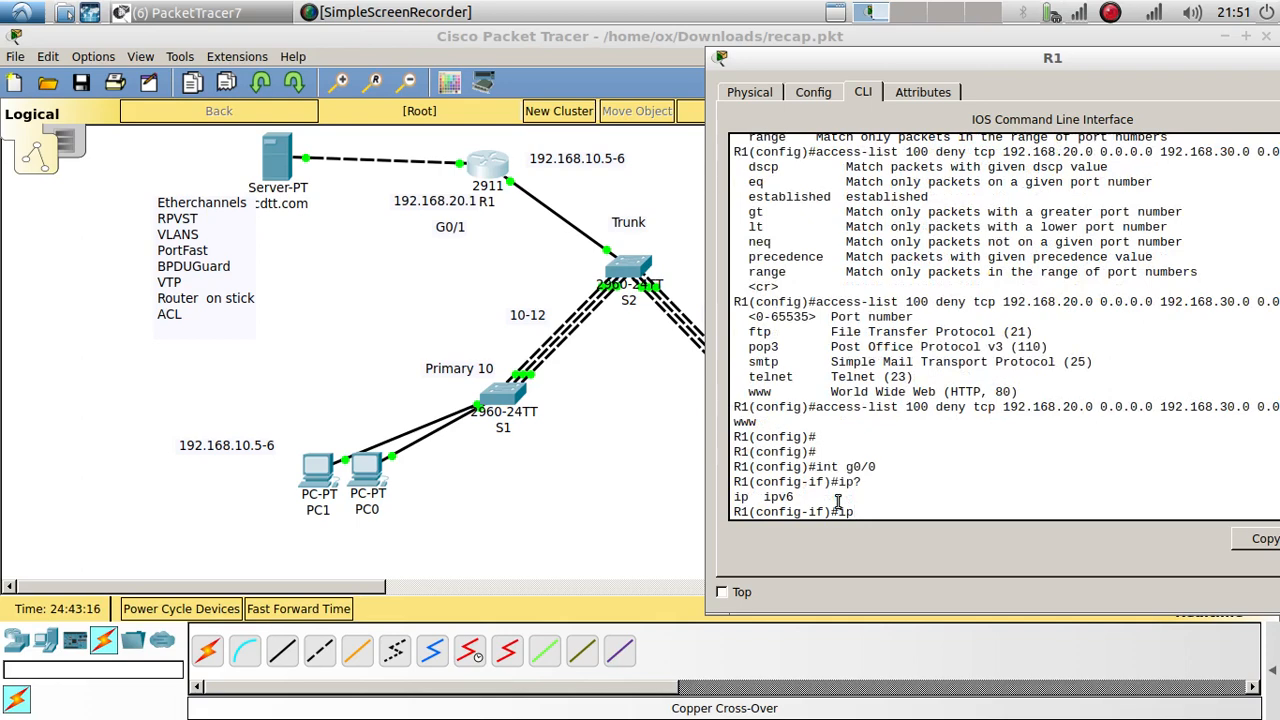
{"action": "type", "text": "acc?"}
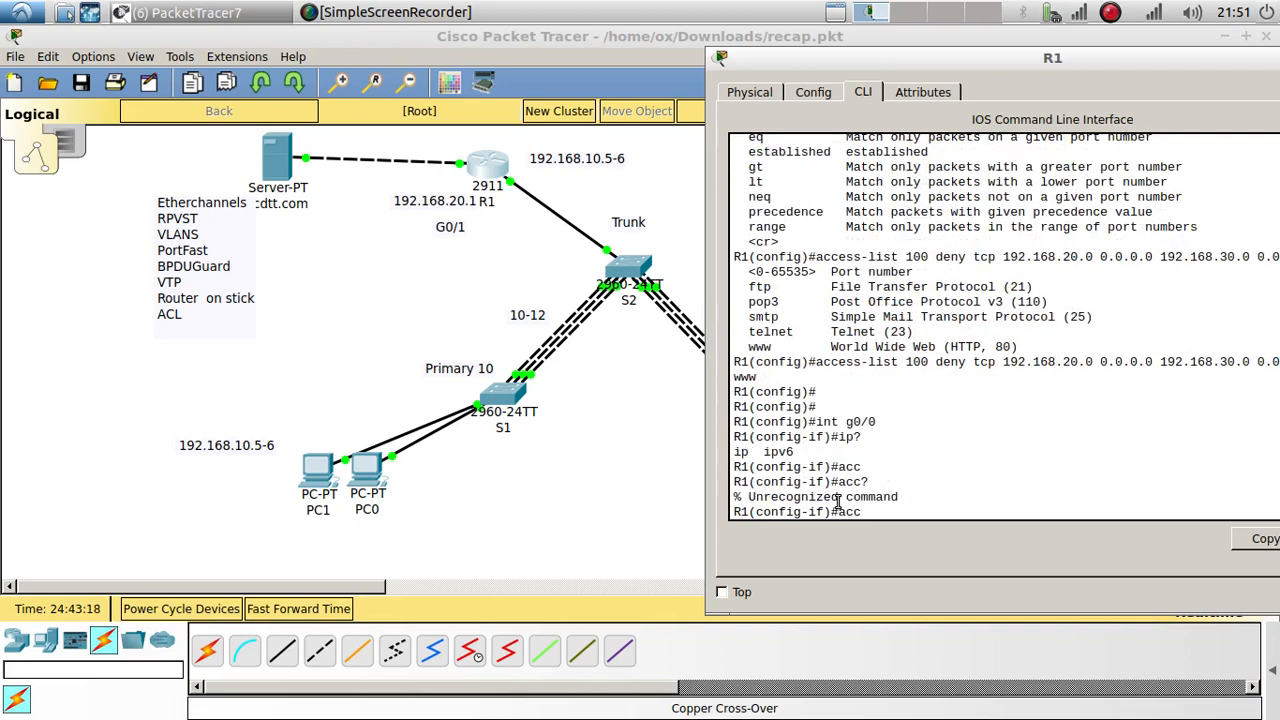
{"action": "type", "text": "a"}
{"action": "key", "text": "BackSpace"}
{"action": "type", "text": "?"}
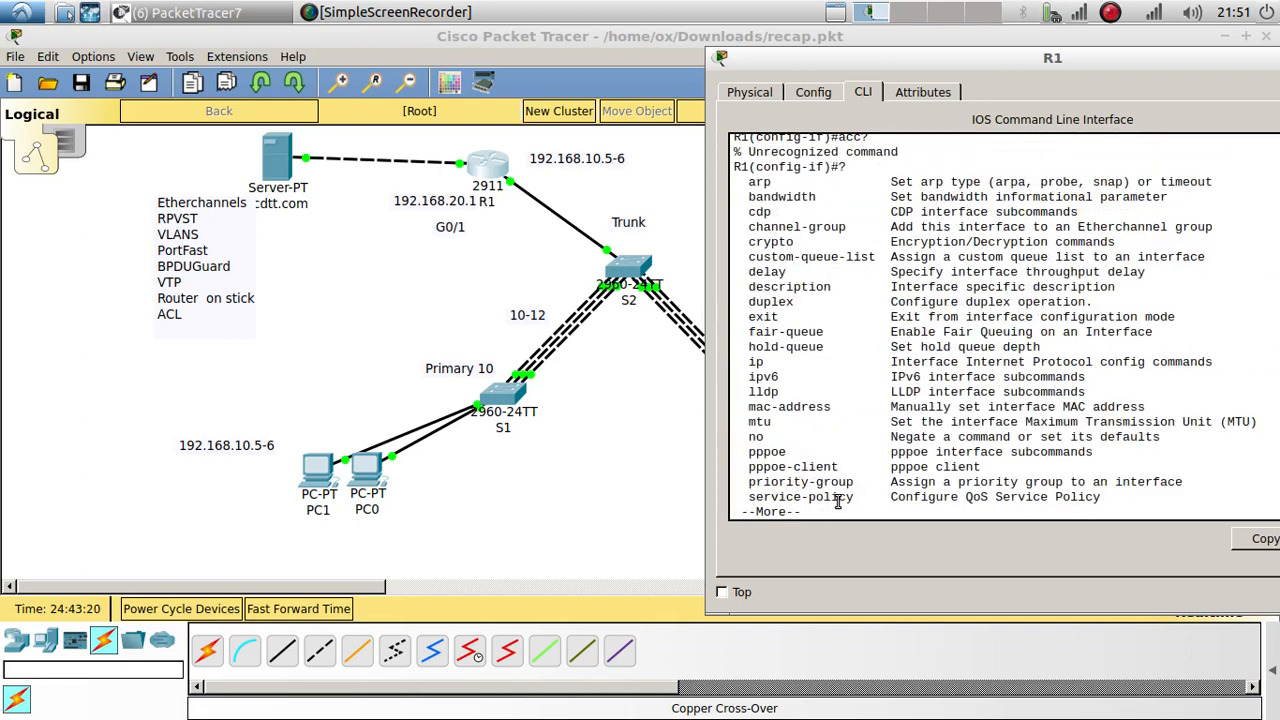
{"action": "key", "text": "Return"}
{"action": "key", "text": "Return"}
{"action": "key", "text": "Return"}
{"action": "key", "text": "Return"}
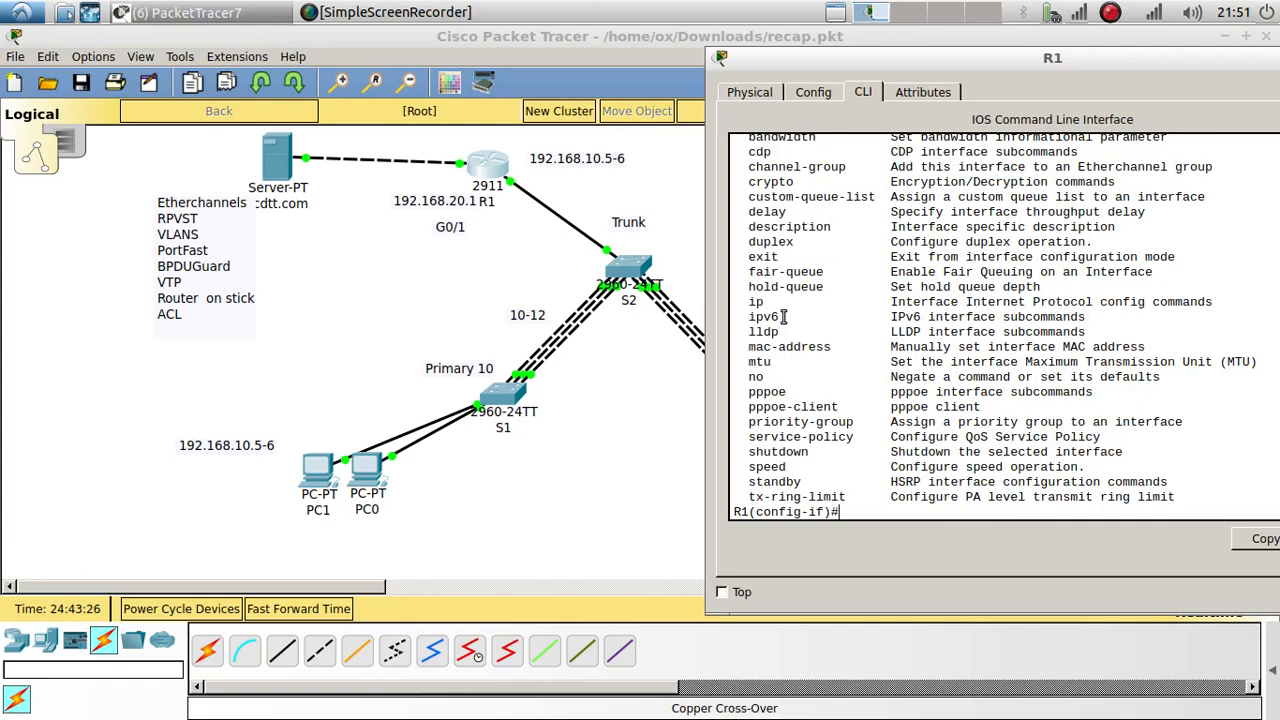
{"action": "scroll", "coordinate": [776, 298], "scroll_direction": "up", "scroll_amount": 1}
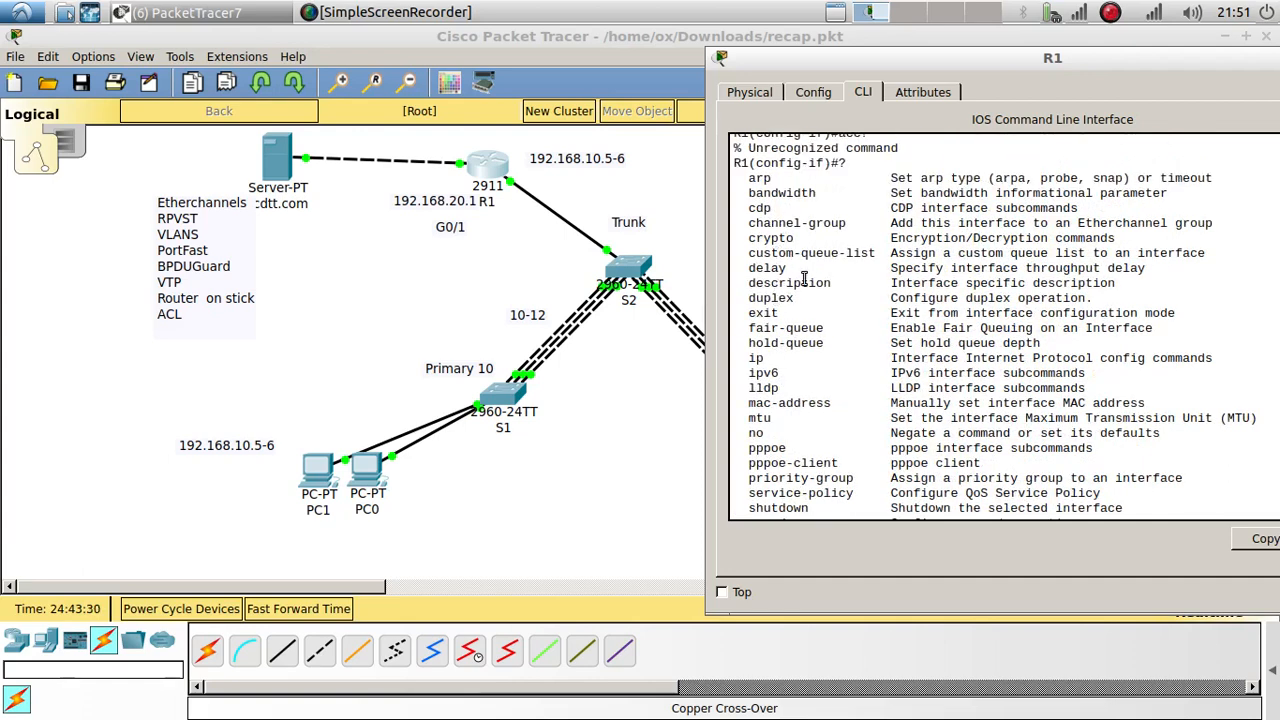
{"action": "scroll", "coordinate": [803, 281], "scroll_direction": "down", "scroll_amount": 1}
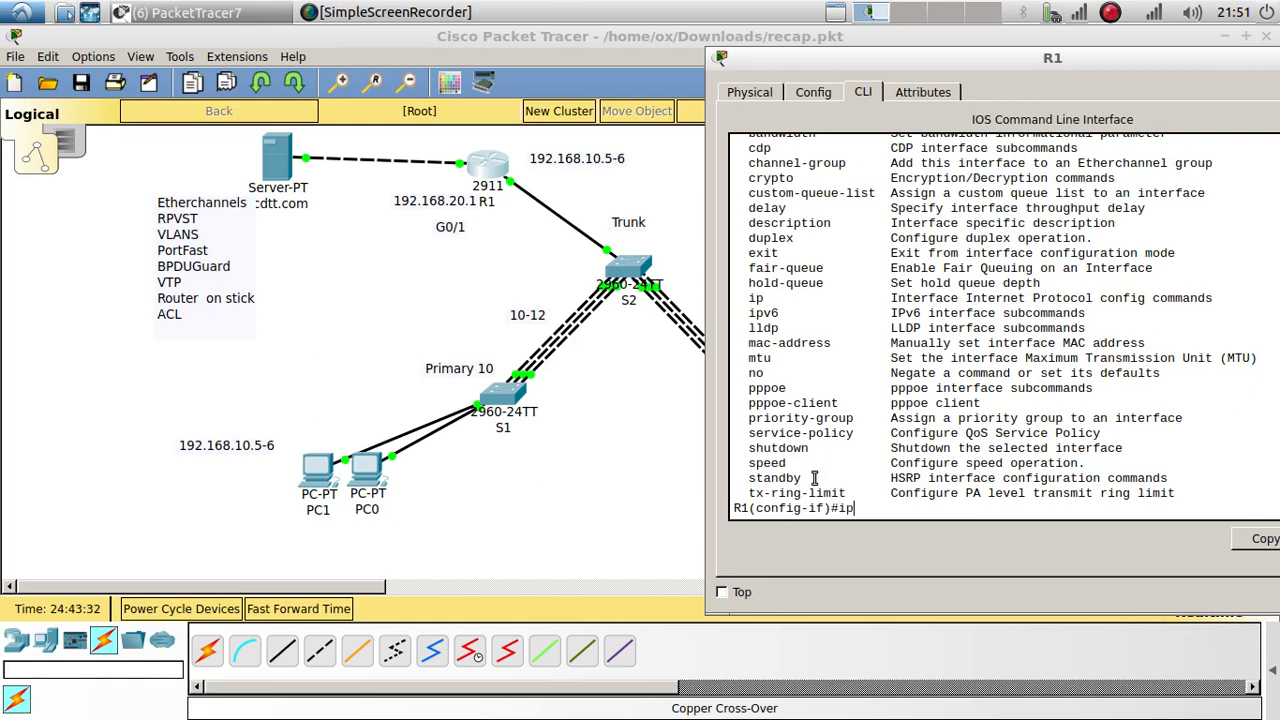
Step: Apply access list 100 outbound on g0/0 with ip access-group 100 out
{"action": "type", "text": "?"}
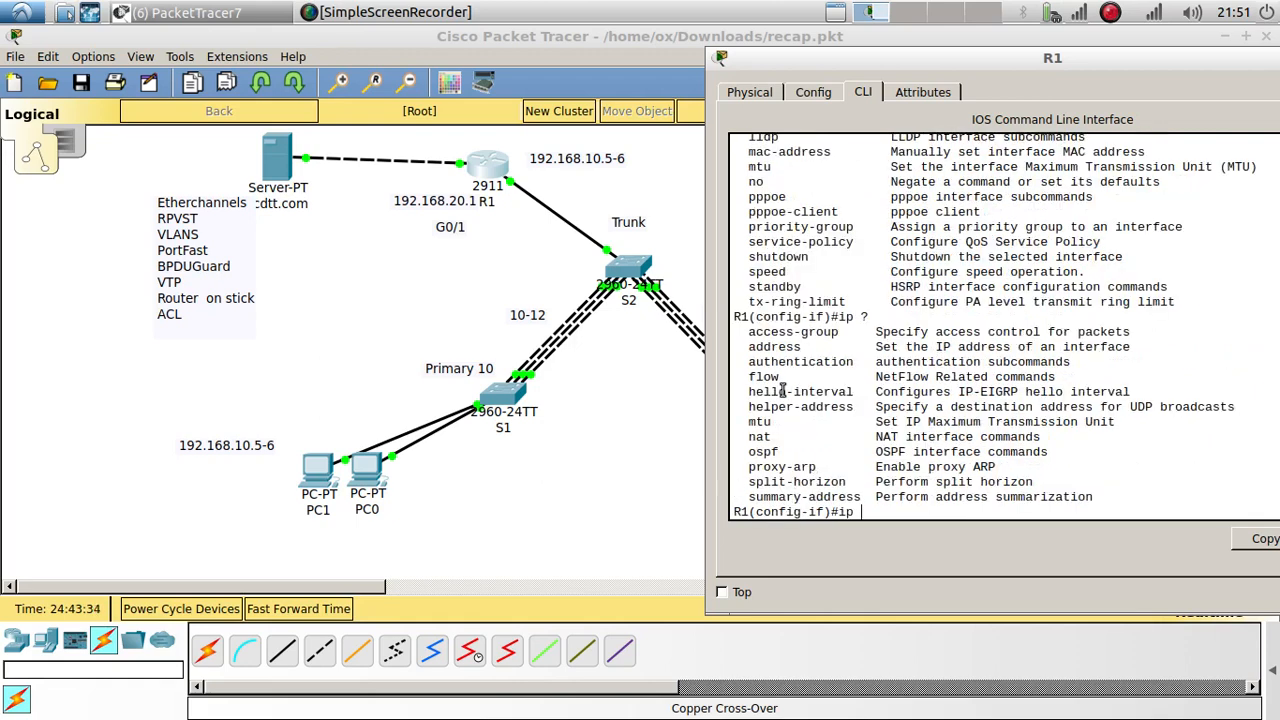
{"action": "type", "text": "acc"}
{"action": "key", "text": "Tab"}
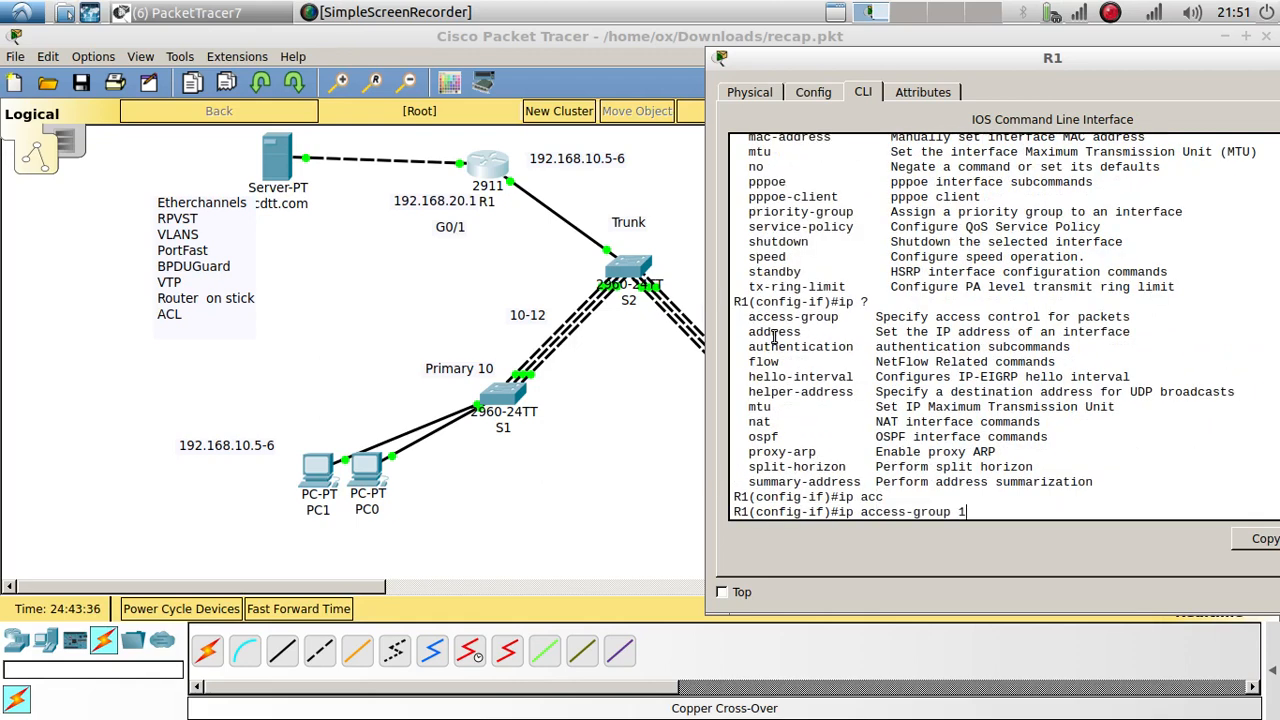
{"action": "type", "text": "100 ?"}
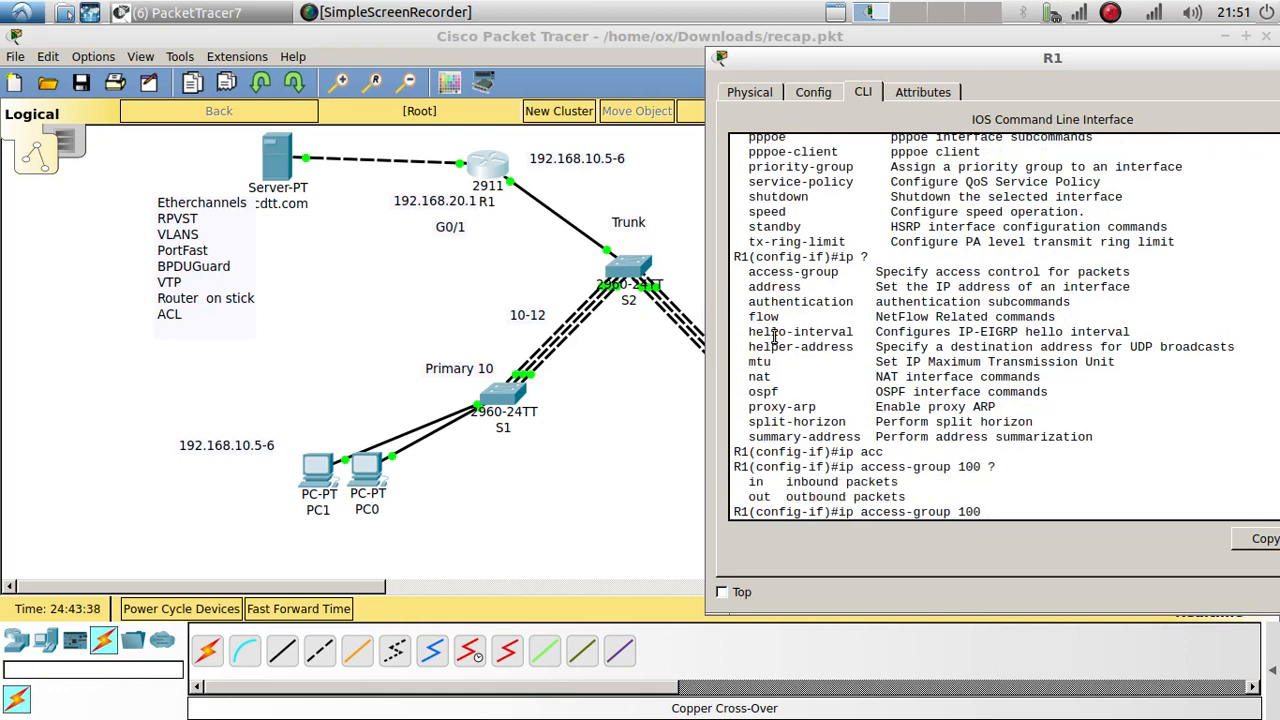
{"action": "type", "text": "ou"}
{"action": "key", "text": "Tab"}
{"action": "key", "text": "Return"}
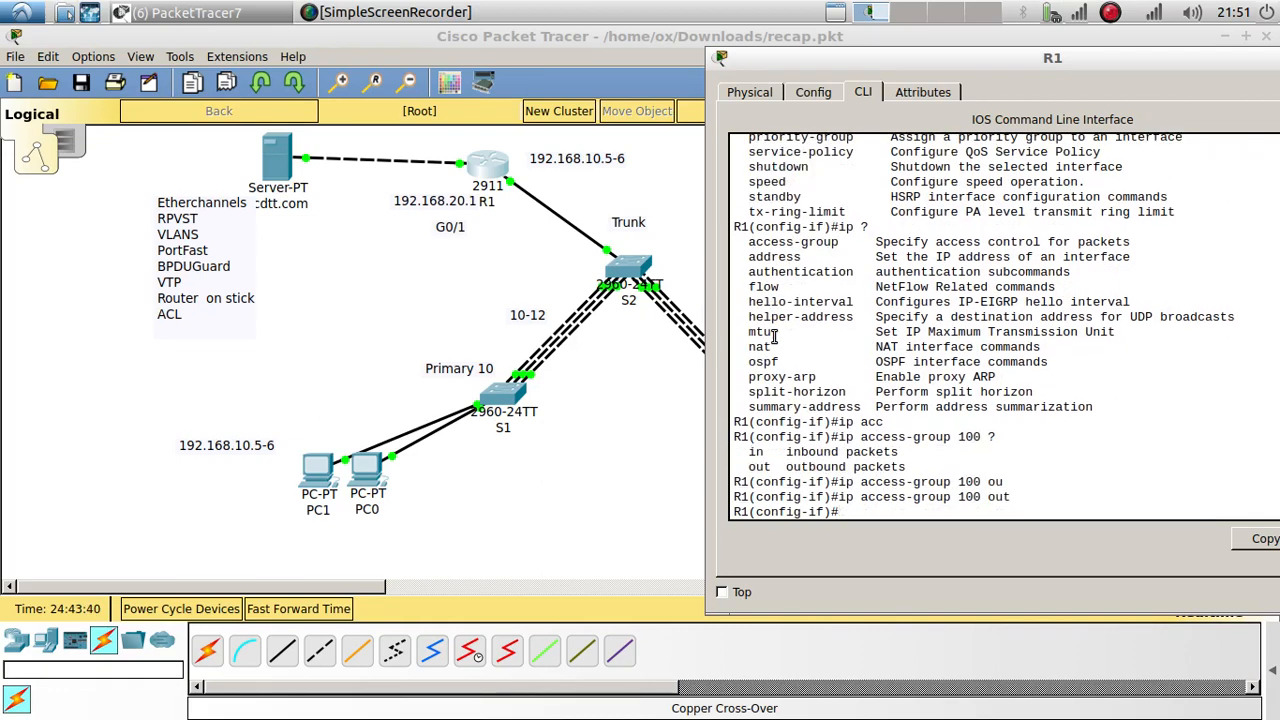
{"action": "key", "text": "Return"}
{"action": "key", "text": "Return"}
{"action": "left_click", "coordinate": [570, 411]}
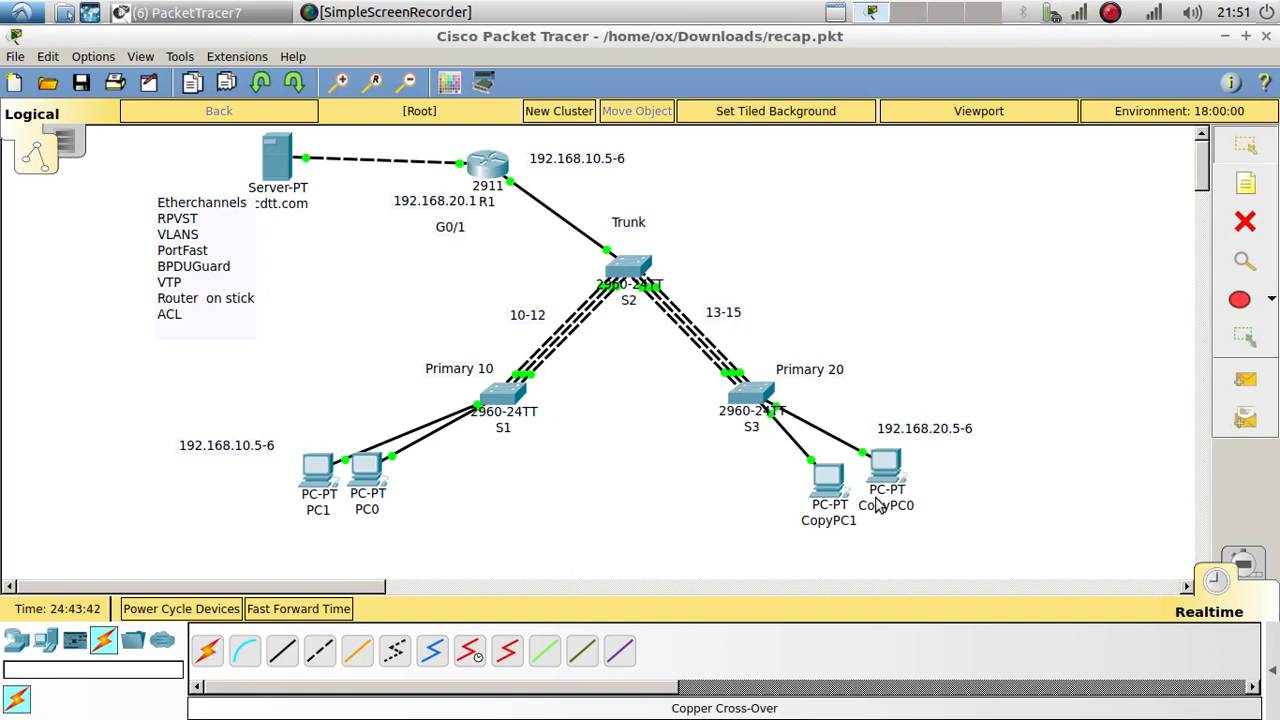
{"action": "left_click", "coordinate": [828, 478]}
{"action": "left_click_drag", "start_coordinate": [563, 218], "coordinate": [381, 226]}
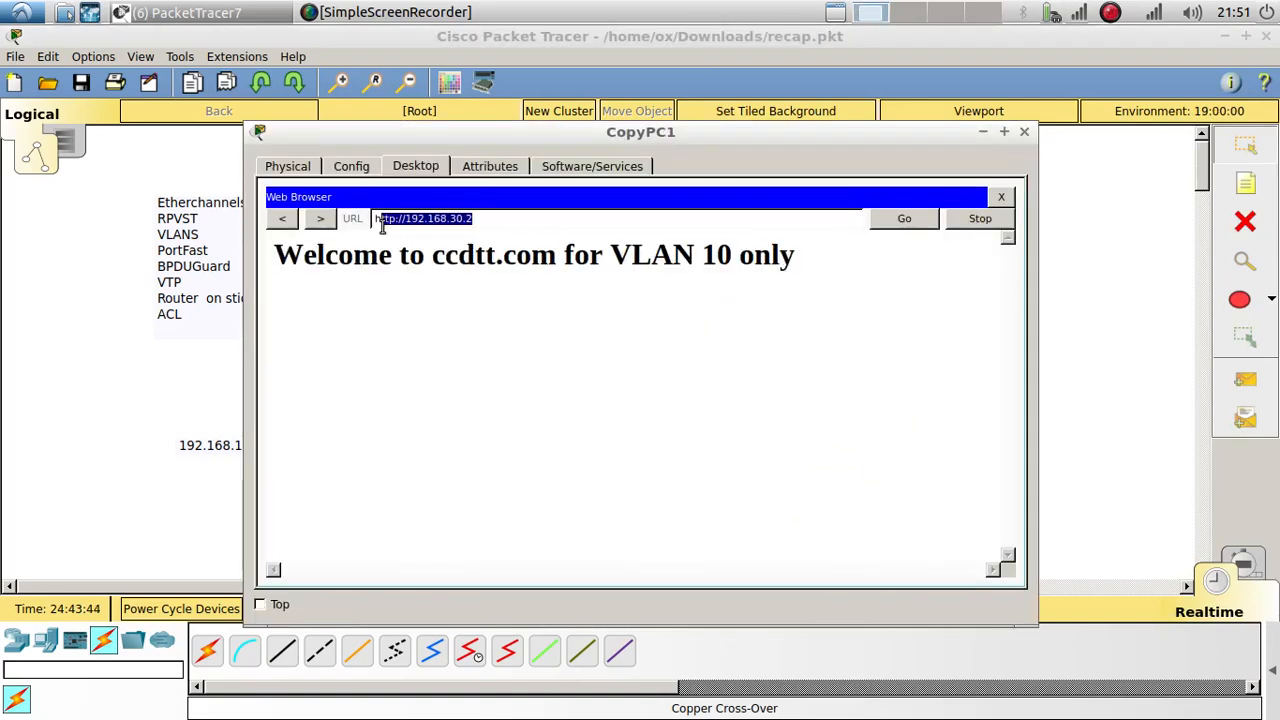
{"action": "right_click", "coordinate": [404, 214]}
{"action": "left_click", "coordinate": [440, 294]}
{"action": "left_click", "coordinate": [906, 220]}
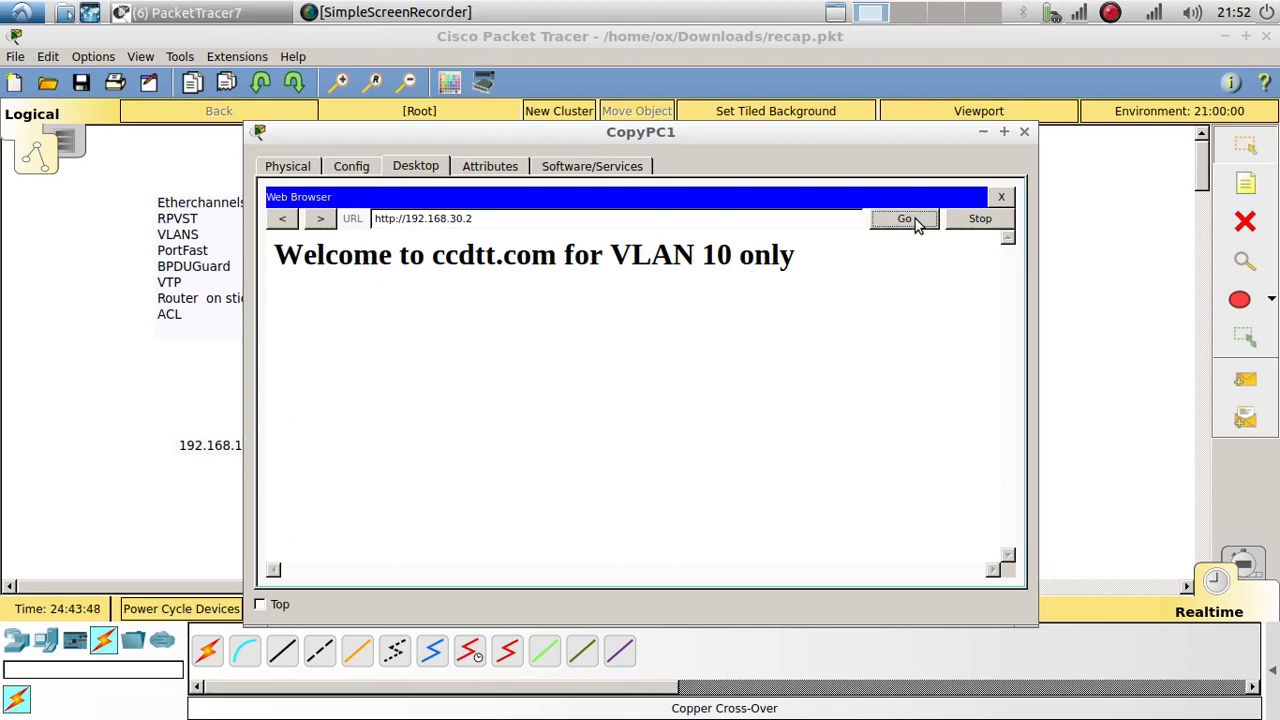
{"action": "left_click", "coordinate": [995, 219]}
{"action": "left_click", "coordinate": [999, 202]}
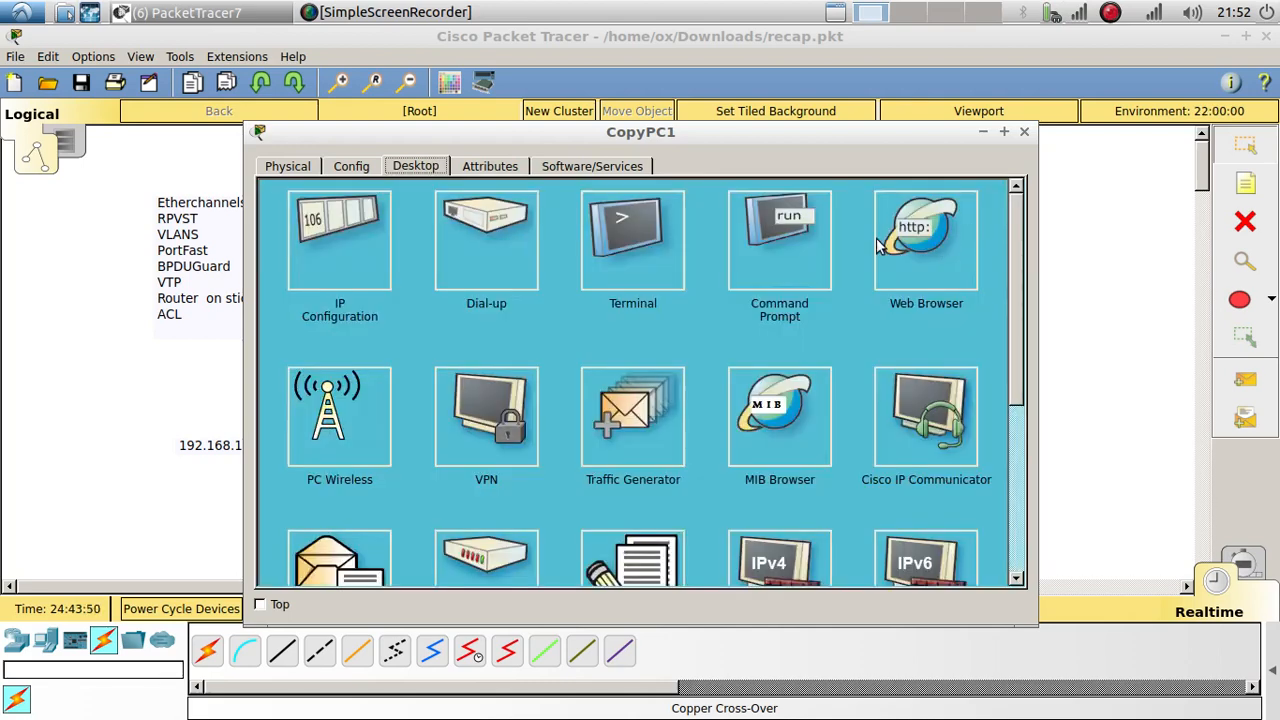
{"action": "left_click", "coordinate": [888, 242]}
{"action": "right_click", "coordinate": [670, 221]}
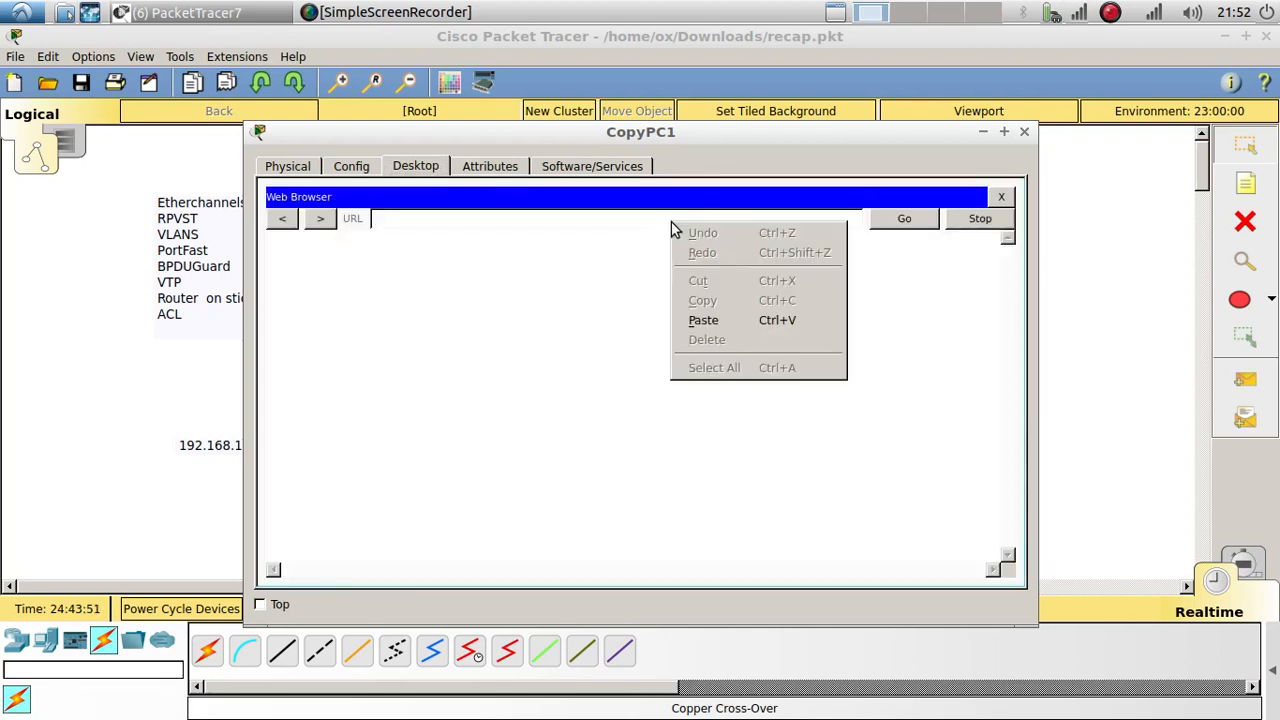
{"action": "left_click", "coordinate": [703, 320]}
{"action": "left_click", "coordinate": [904, 219]}
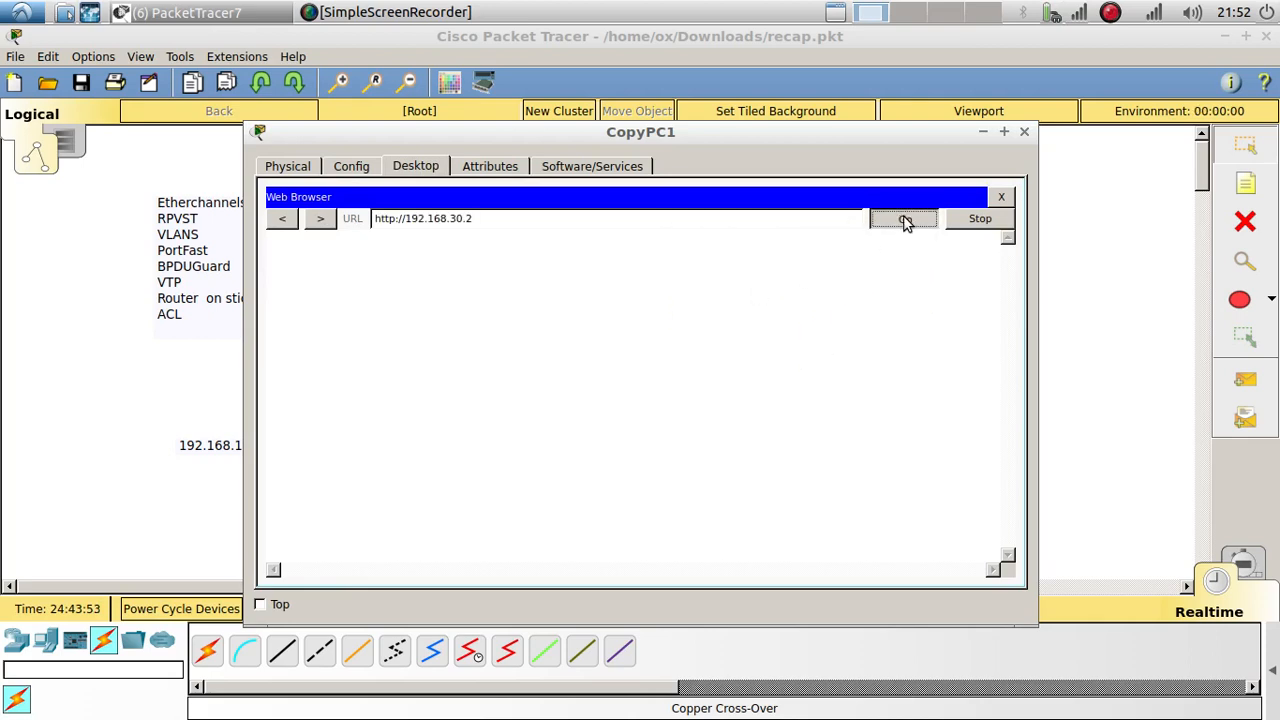
{"action": "left_click", "coordinate": [1001, 292]}
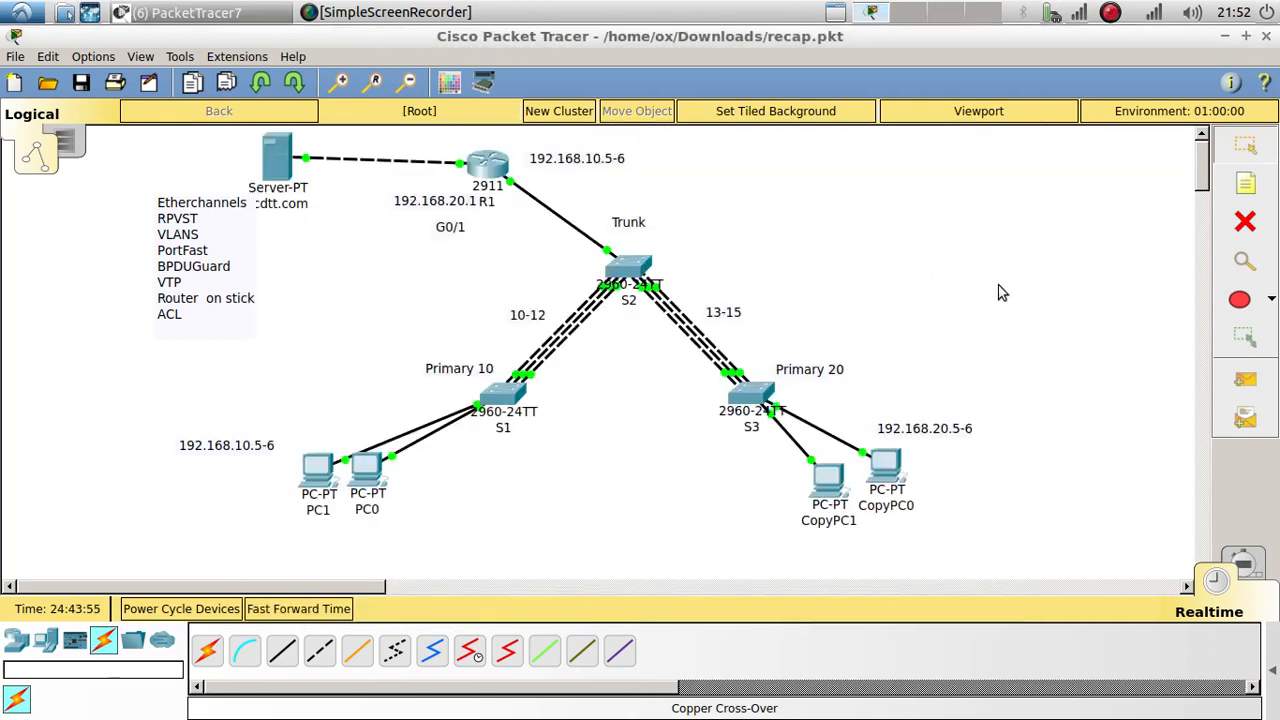
{"action": "left_click", "coordinate": [885, 462]}
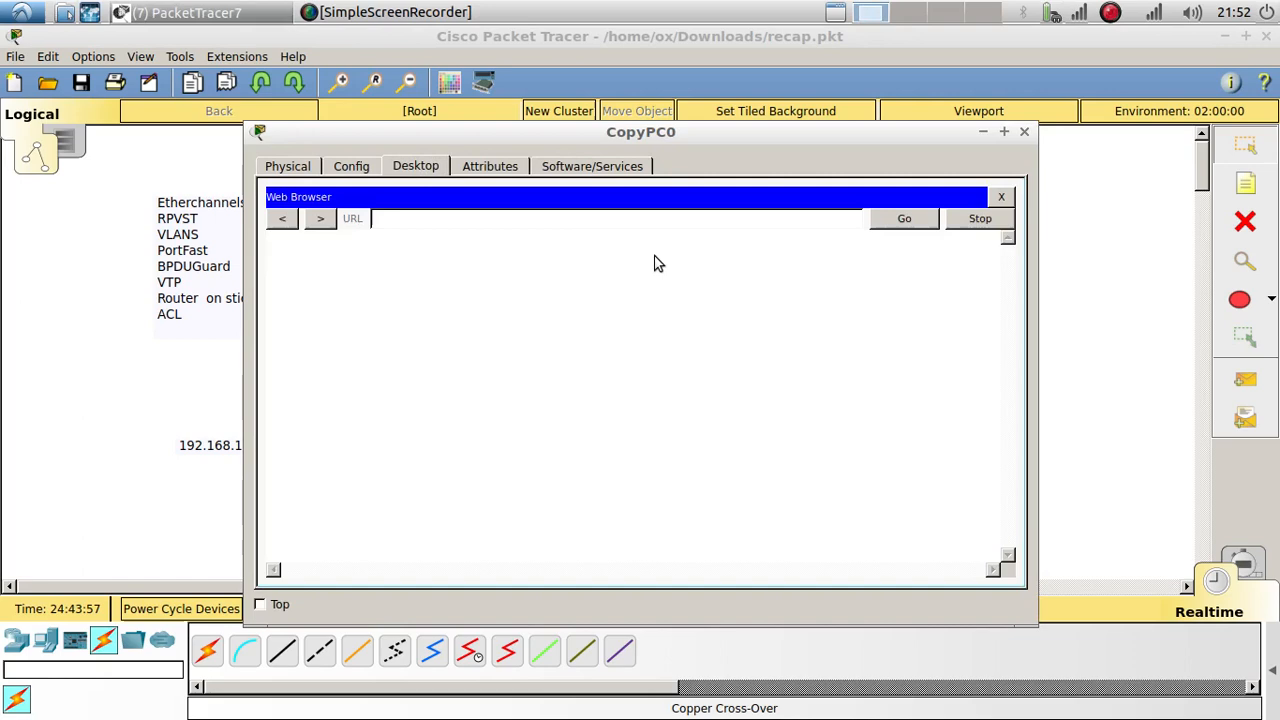
{"action": "right_click", "coordinate": [546, 221]}
{"action": "left_click", "coordinate": [588, 317]}
{"action": "left_click", "coordinate": [905, 220]}
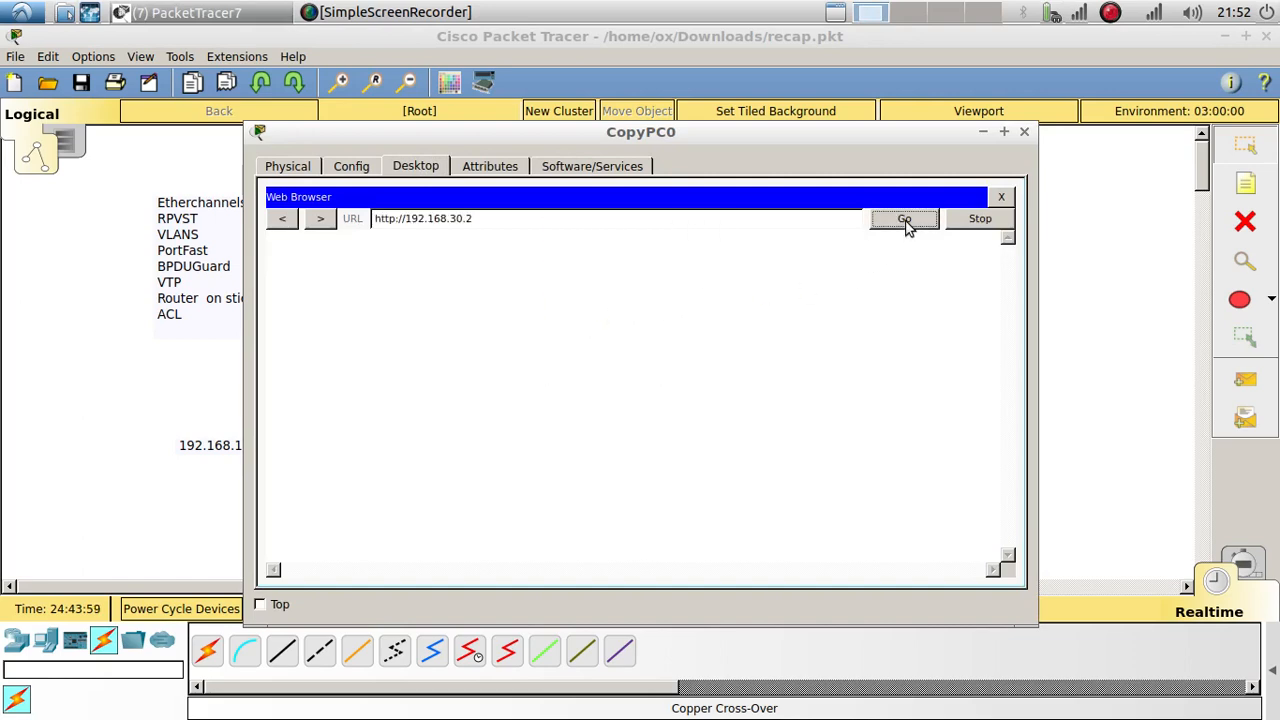
{"action": "left_click", "coordinate": [1024, 131]}
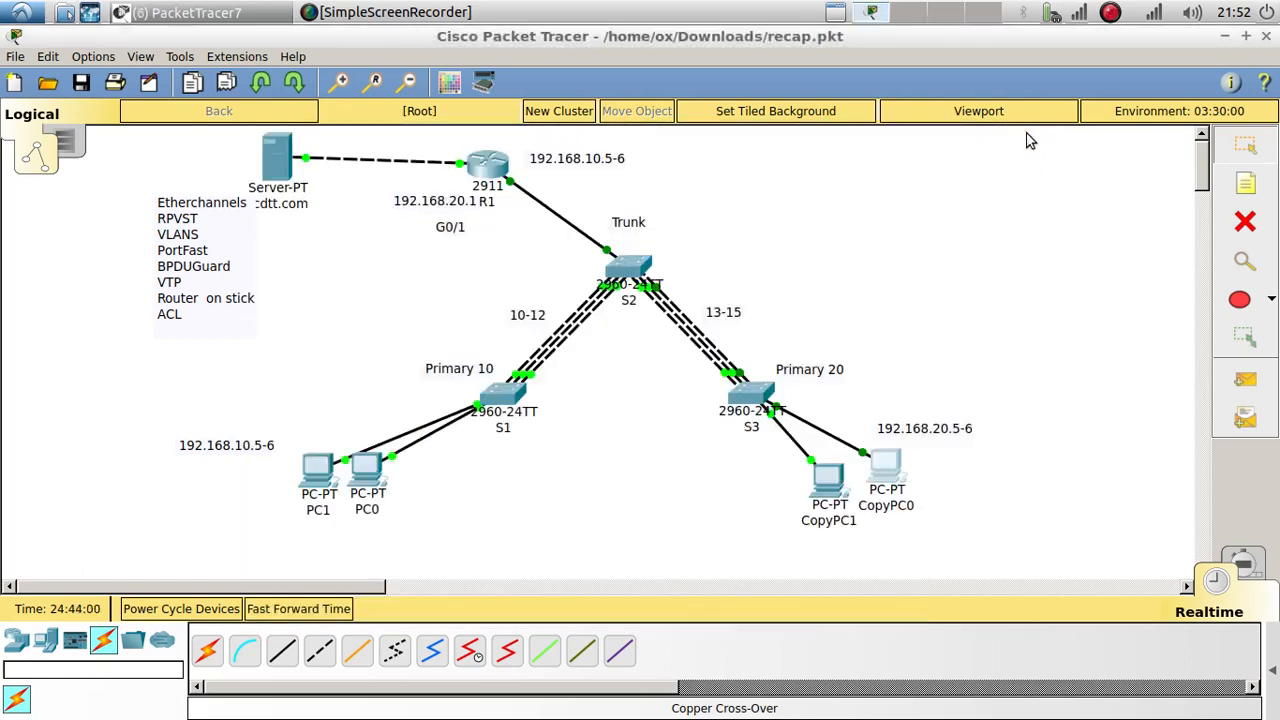
{"action": "left_click", "coordinate": [367, 465]}
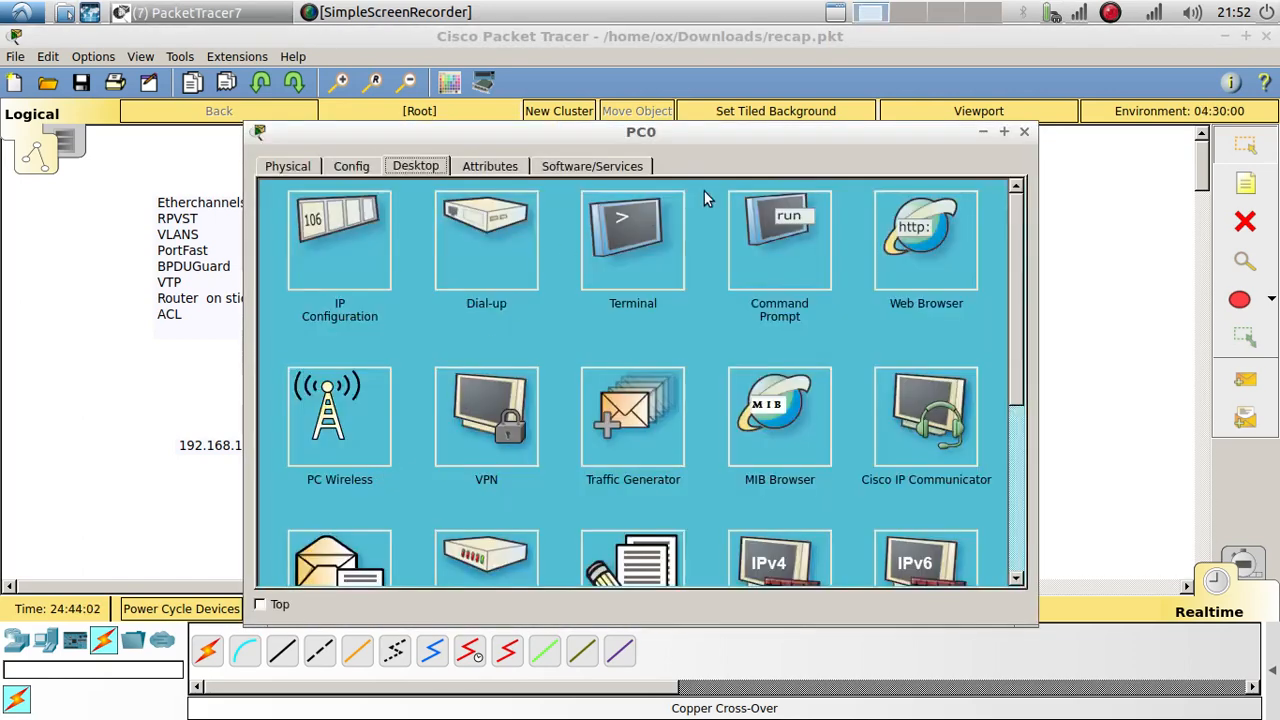
{"action": "left_click", "coordinate": [893, 262]}
{"action": "right_click", "coordinate": [657, 221]}
{"action": "left_click", "coordinate": [691, 321]}
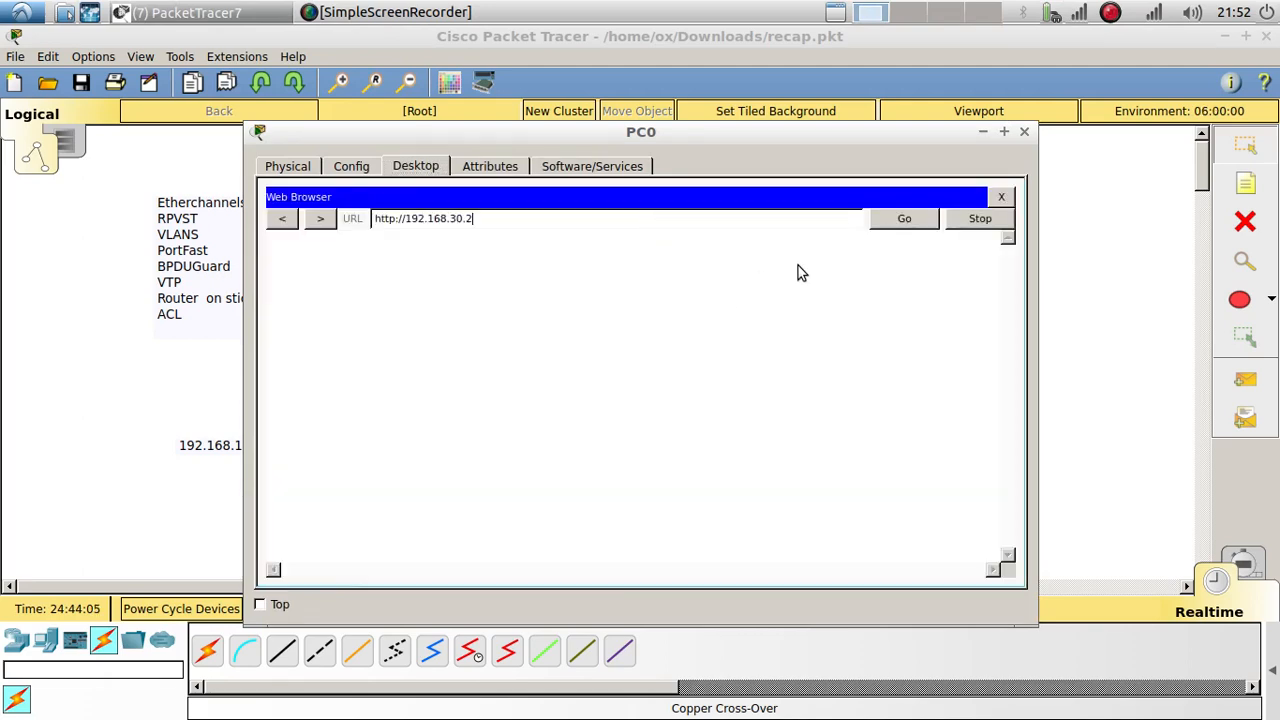
{"action": "left_click", "coordinate": [905, 220]}
{"action": "left_click", "coordinate": [1023, 132]}
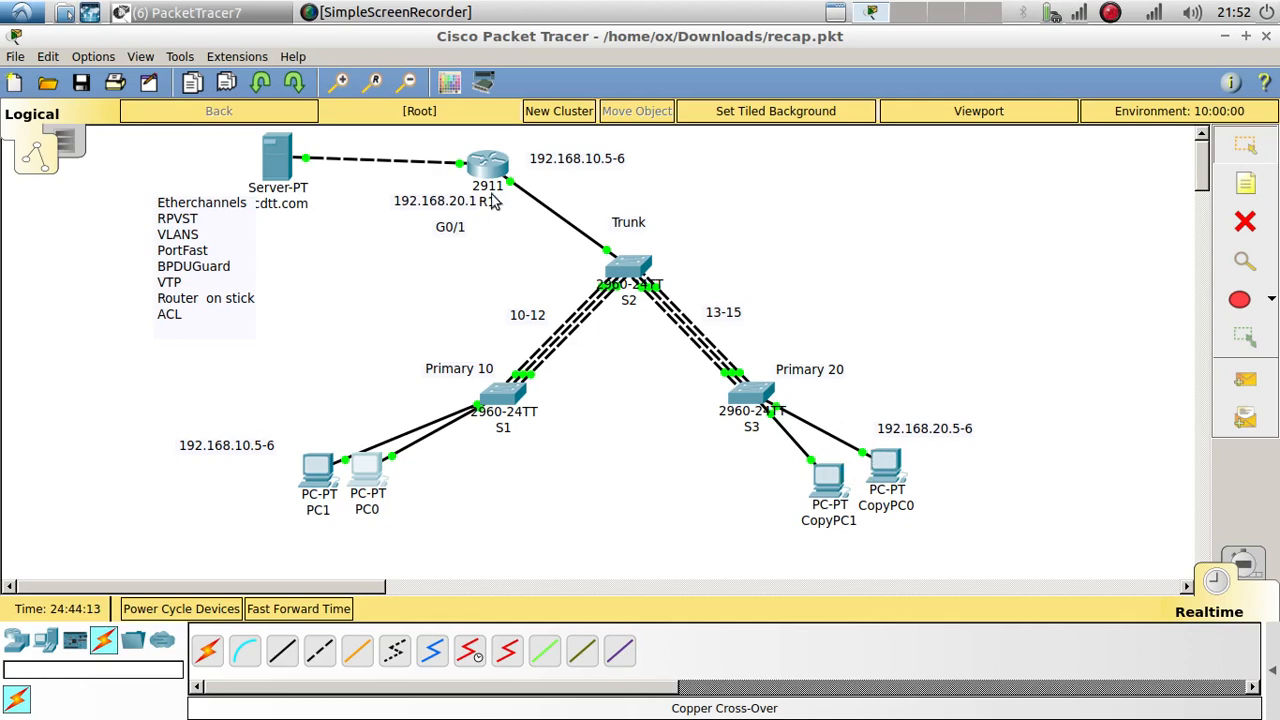
Step: Exit to global config on R1 and attempt an access-list 100 permit any any entry
{"action": "left_click", "coordinate": [486, 163]}
{"action": "type", "text": "ex"}
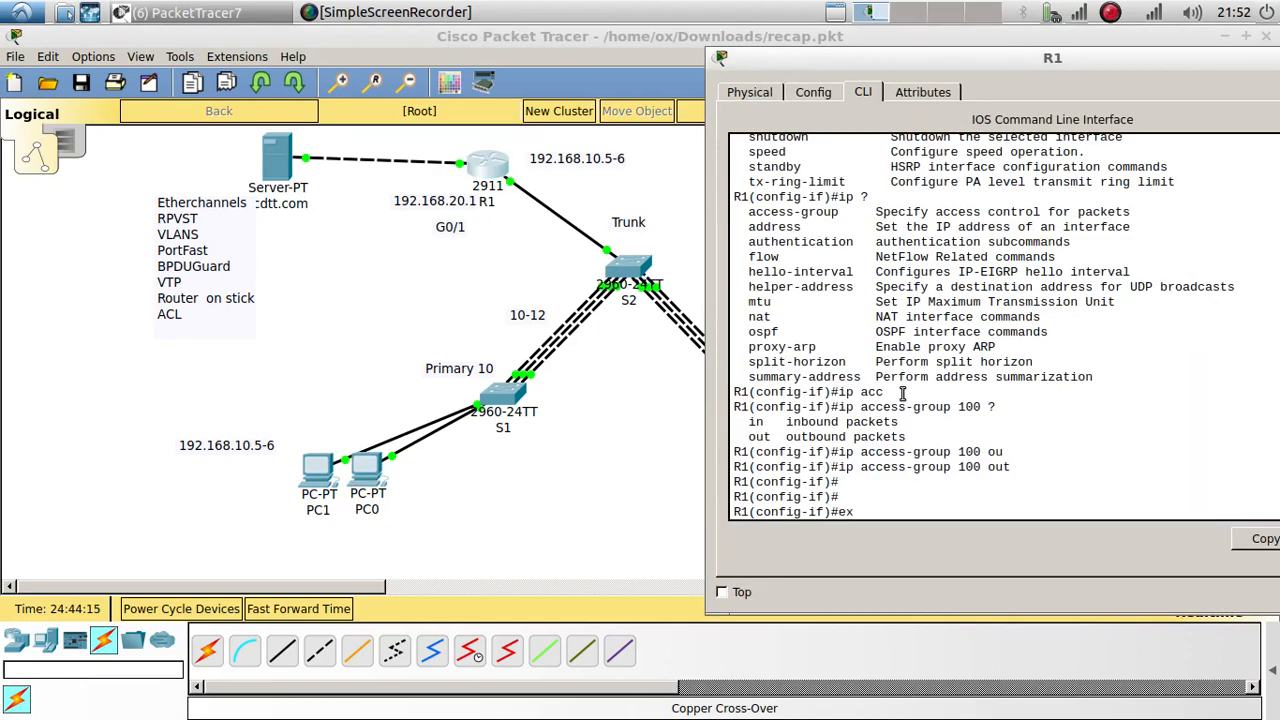
{"action": "type", "text": "it"}
{"action": "key", "text": "Return"}
{"action": "key", "text": "Return"}
{"action": "type", "text": "access-list 100 deny tcp 192.168.20.0 0.0.0.0 192.168.30.0 0.0.0.255 eq www"}
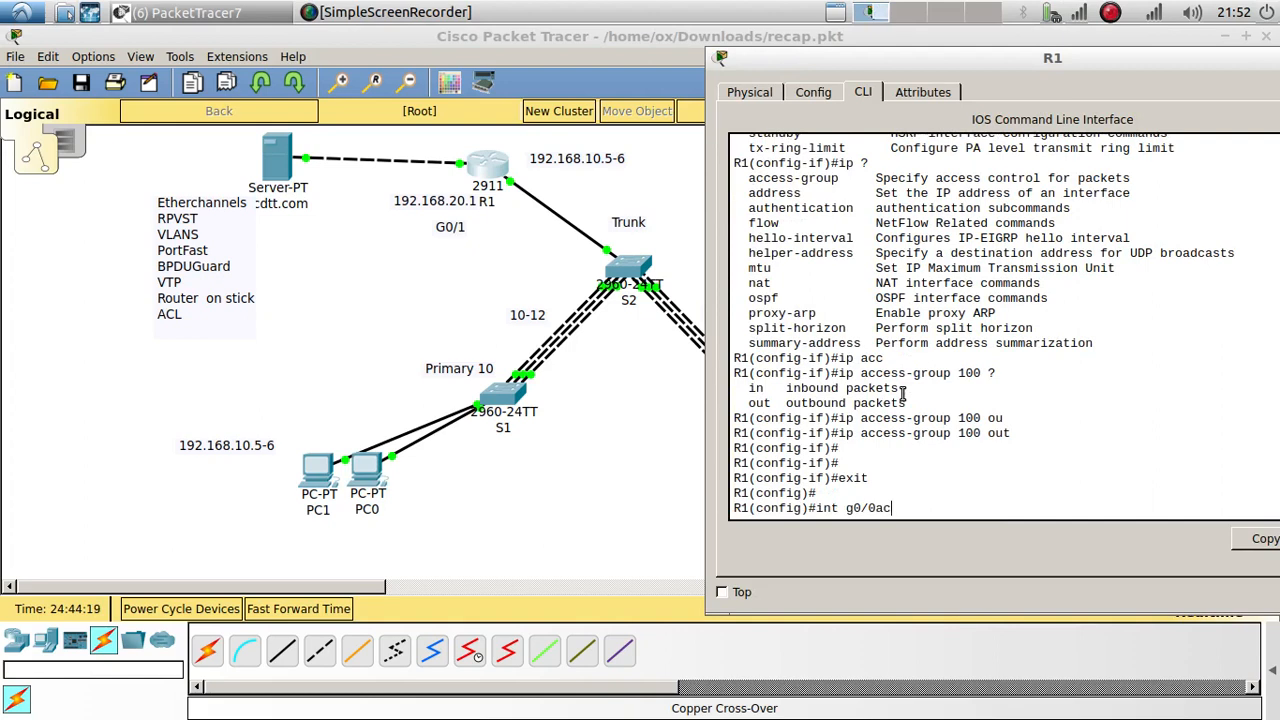
{"action": "type", "text": "c"}
{"action": "key", "text": "Tab"}
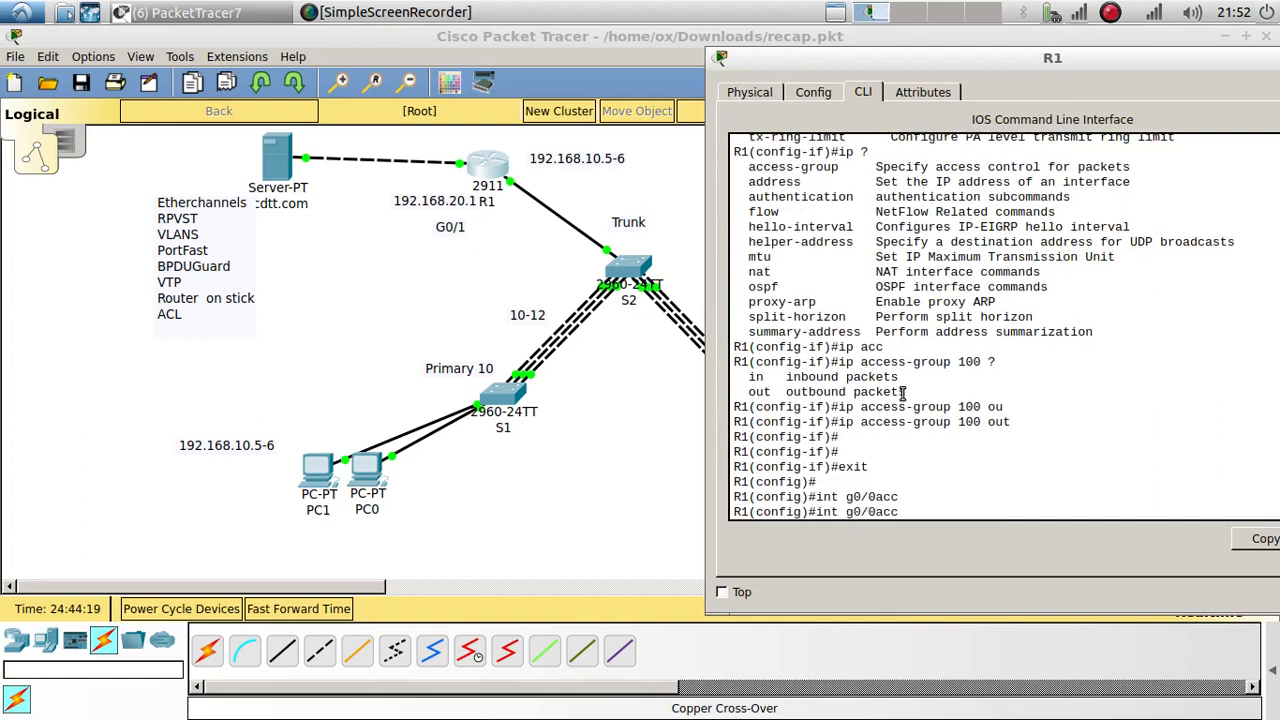
{"action": "key", "text": "BackSpace"}
{"action": "key", "text": "BackSpace"}
{"action": "key", "text": "BackSpace"}
{"action": "key", "text": "BackSpace"}
{"action": "key", "text": "BackSpace"}
{"action": "key", "text": "BackSpace"}
{"action": "key", "text": "BackSpace"}
{"action": "key", "text": "BackSpace"}
{"action": "key", "text": "BackSpace"}
{"action": "key", "text": "BackSpace"}
{"action": "type", "text": "acc"}
{"action": "key", "text": "Tab"}
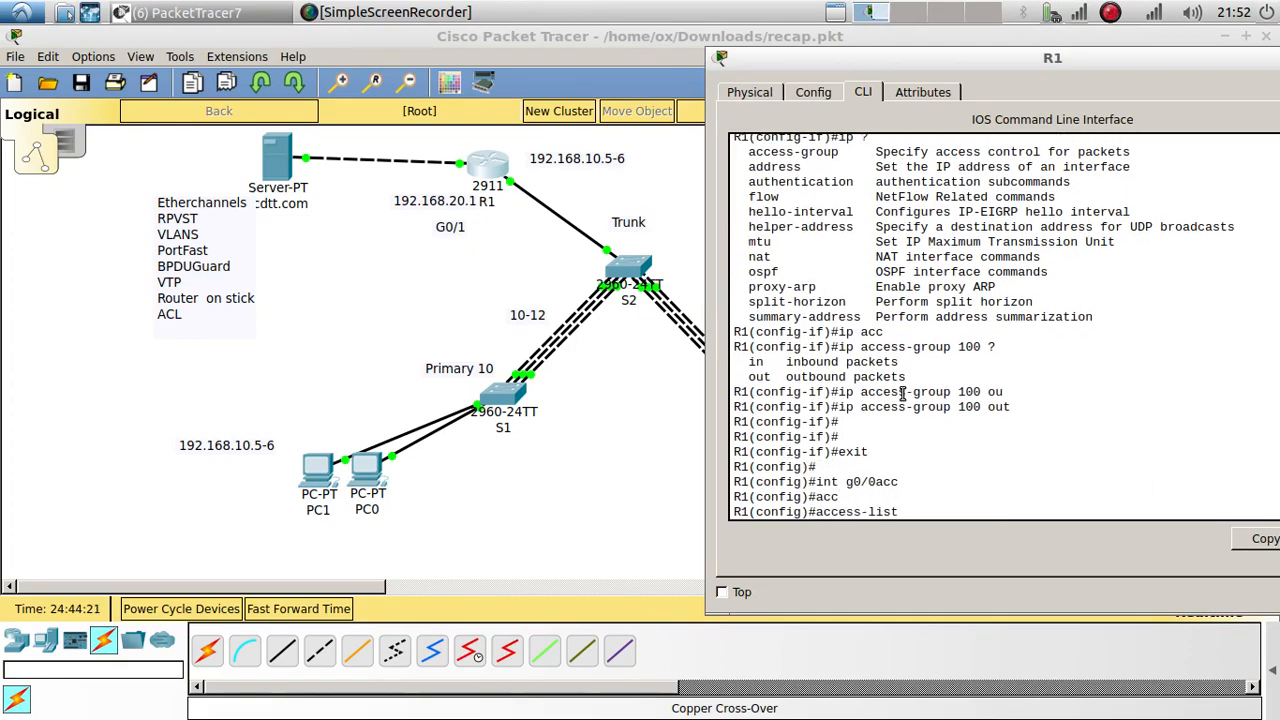
{"action": "type", "text": "100"}
{"action": "type", "text": " per"}
{"action": "key", "text": "Tab"}
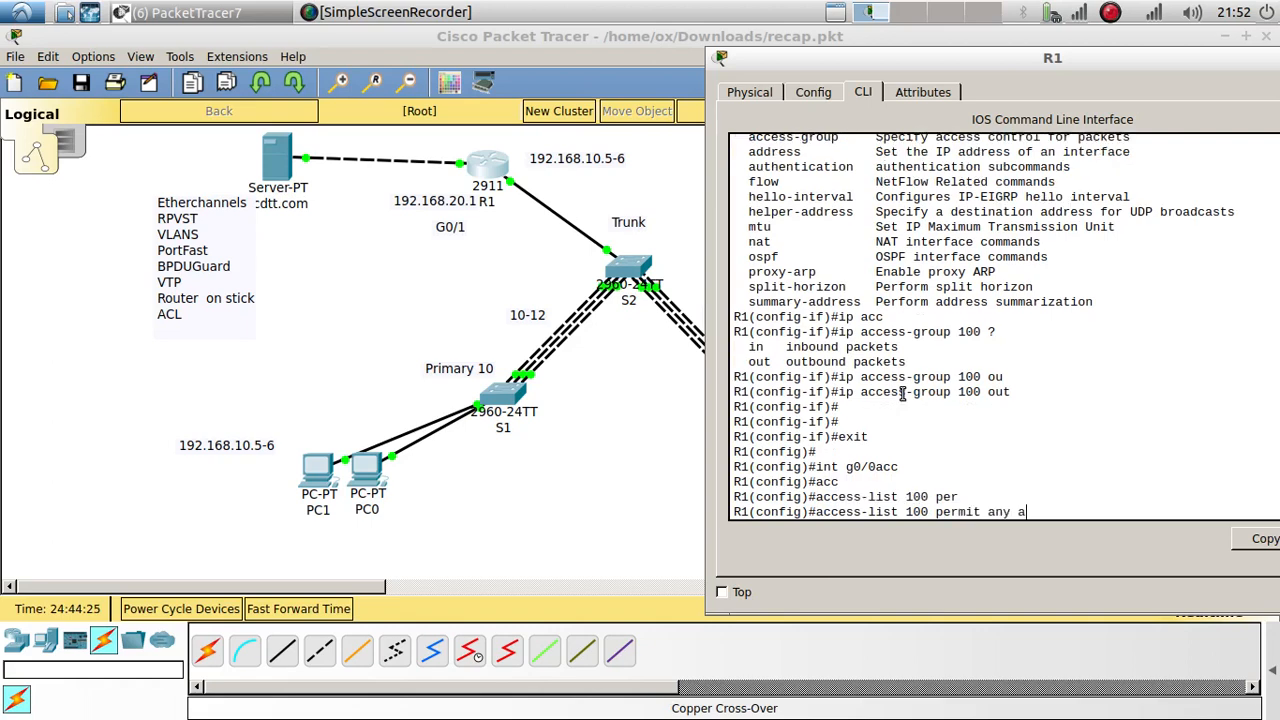
{"action": "key", "text": "Return"}
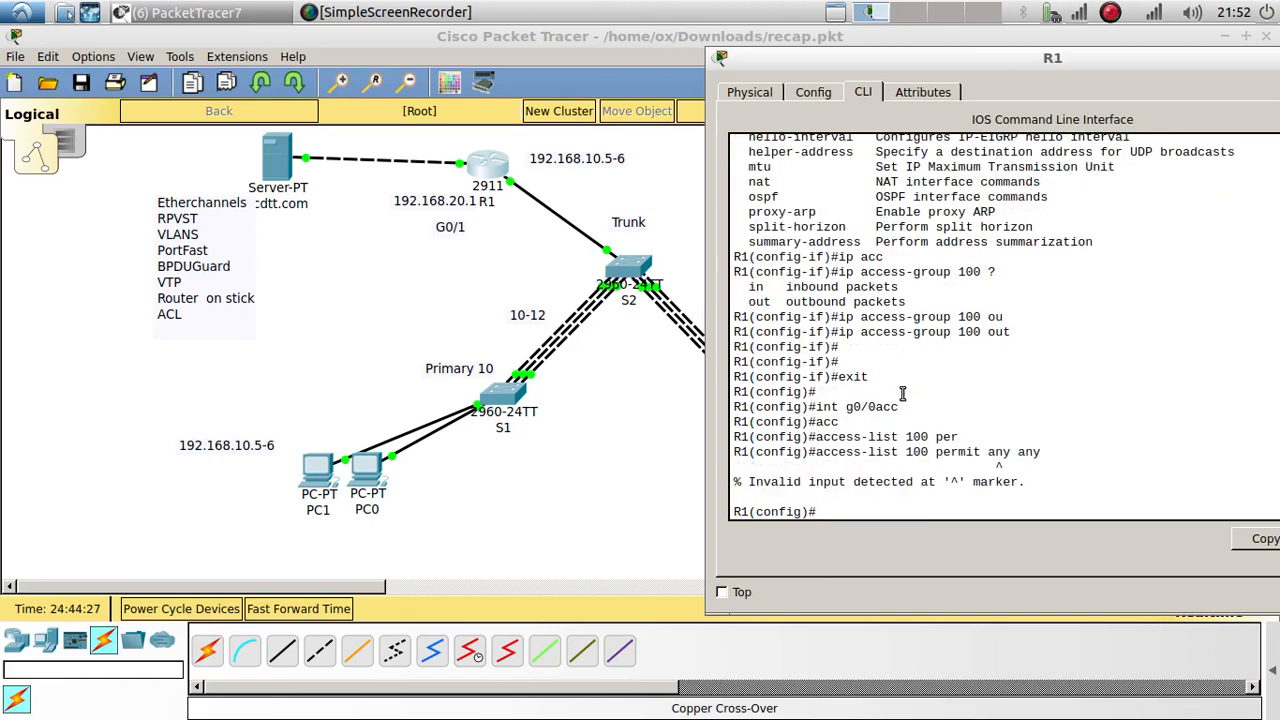
Step: Correct the entry to access-list 100 permit ip any any and highlight the command
{"action": "key", "text": "Up"}
{"action": "key", "text": "BackSpace"}
{"action": "key", "text": "BackSpace"}
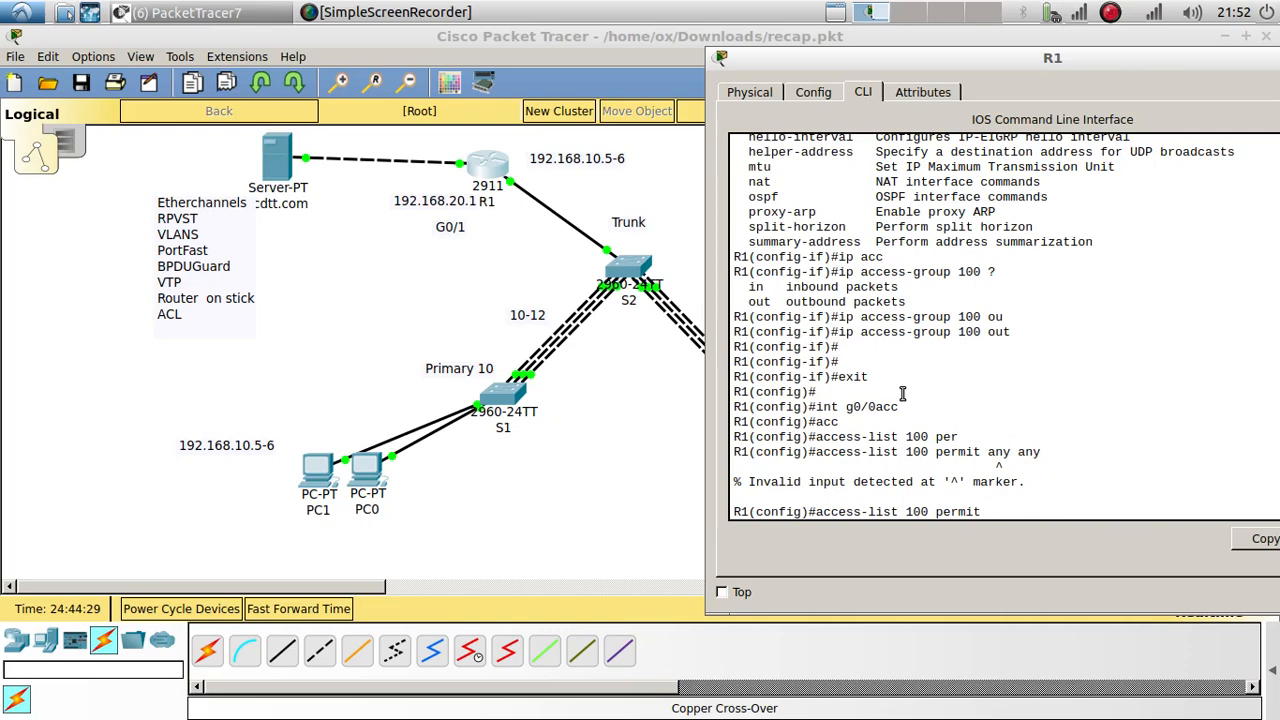
{"action": "type", "text": "ip"}
{"action": "key", "text": "Return"}
{"action": "key", "text": "Return"}
{"action": "key", "text": "Return"}
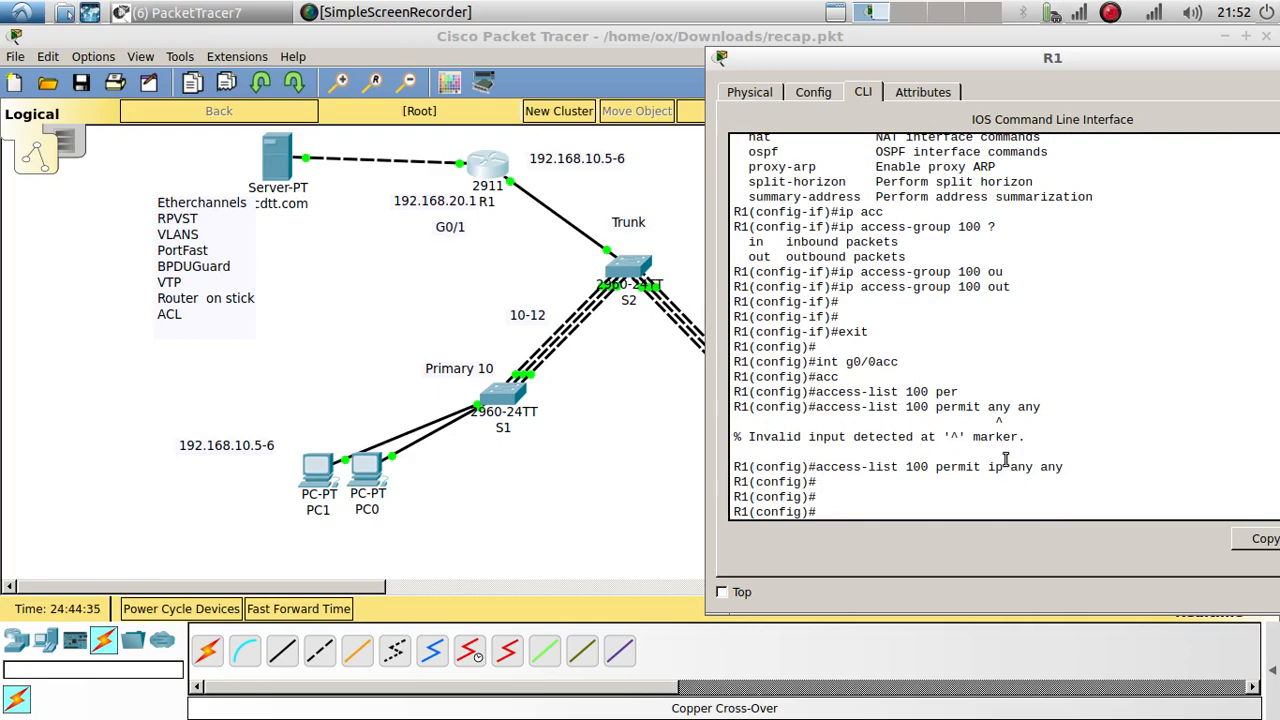
{"action": "scroll", "coordinate": [1005, 455], "scroll_direction": "up", "scroll_amount": 8}
{"action": "scroll", "coordinate": [980, 450], "scroll_direction": "down", "scroll_amount": 8}
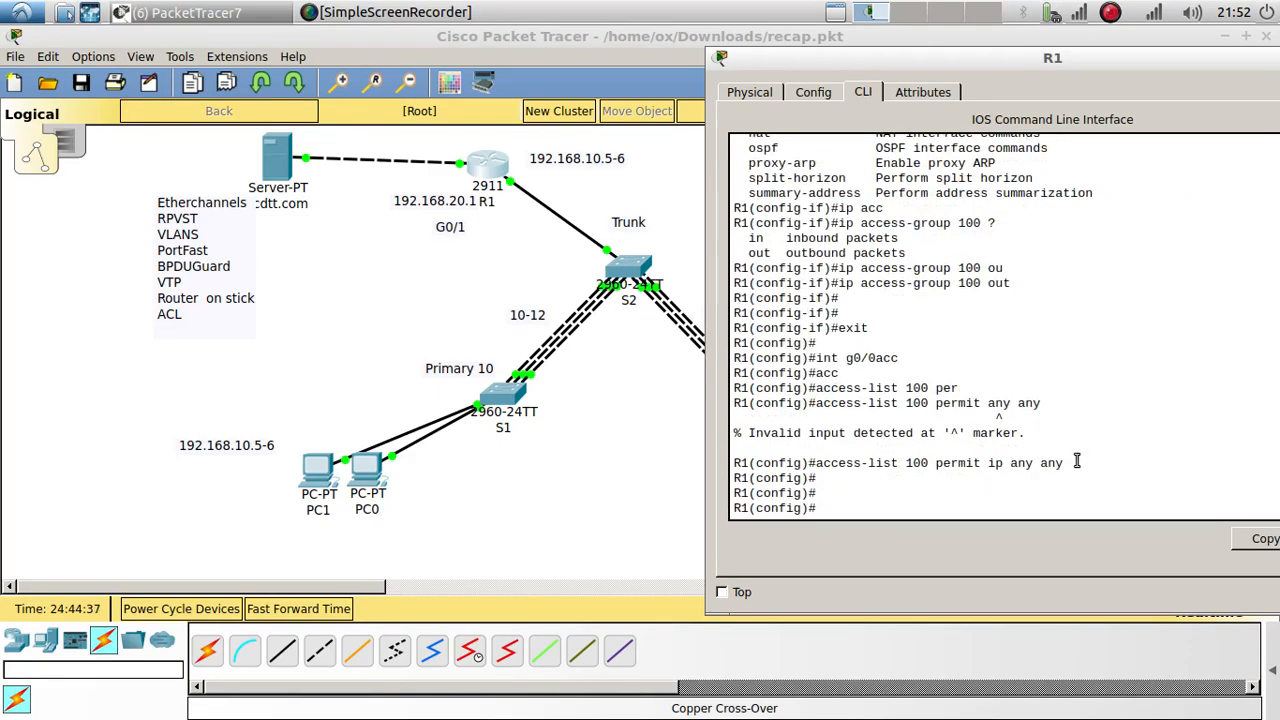
{"action": "left_click_drag", "start_coordinate": [1068, 462], "coordinate": [818, 463]}
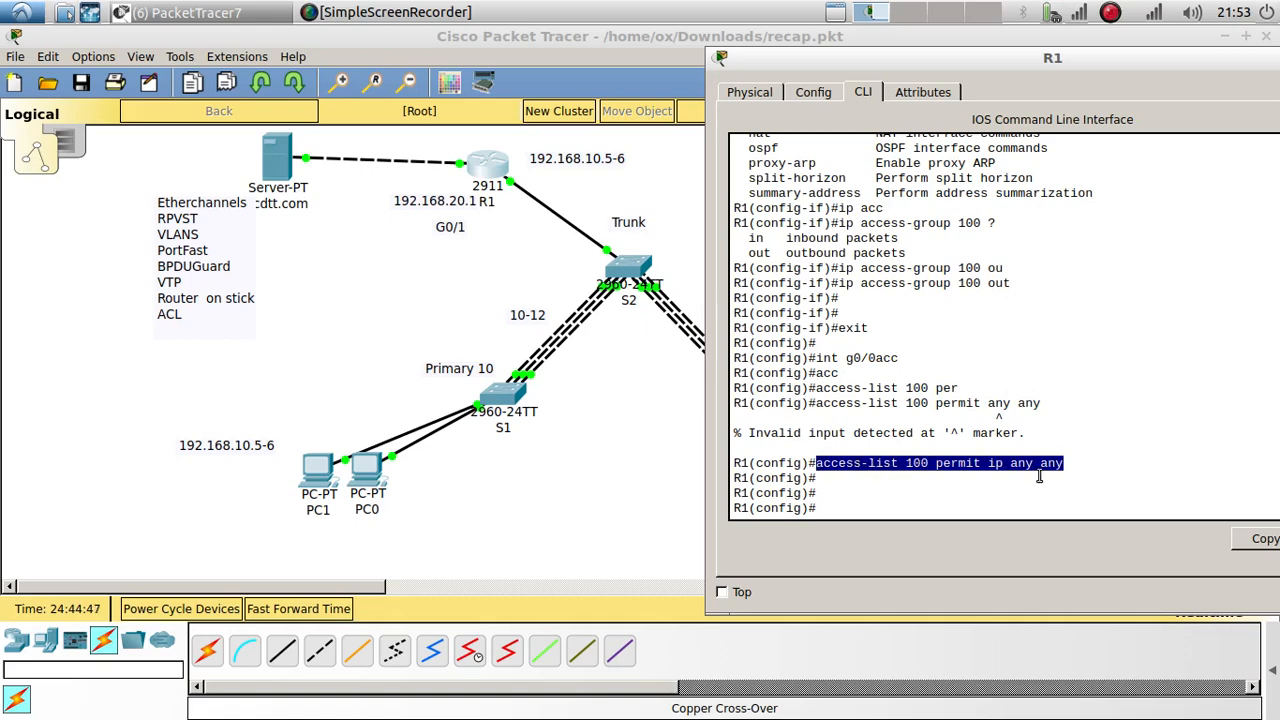
{"action": "left_click_drag", "start_coordinate": [1051, 85], "coordinate": [854, 63]}
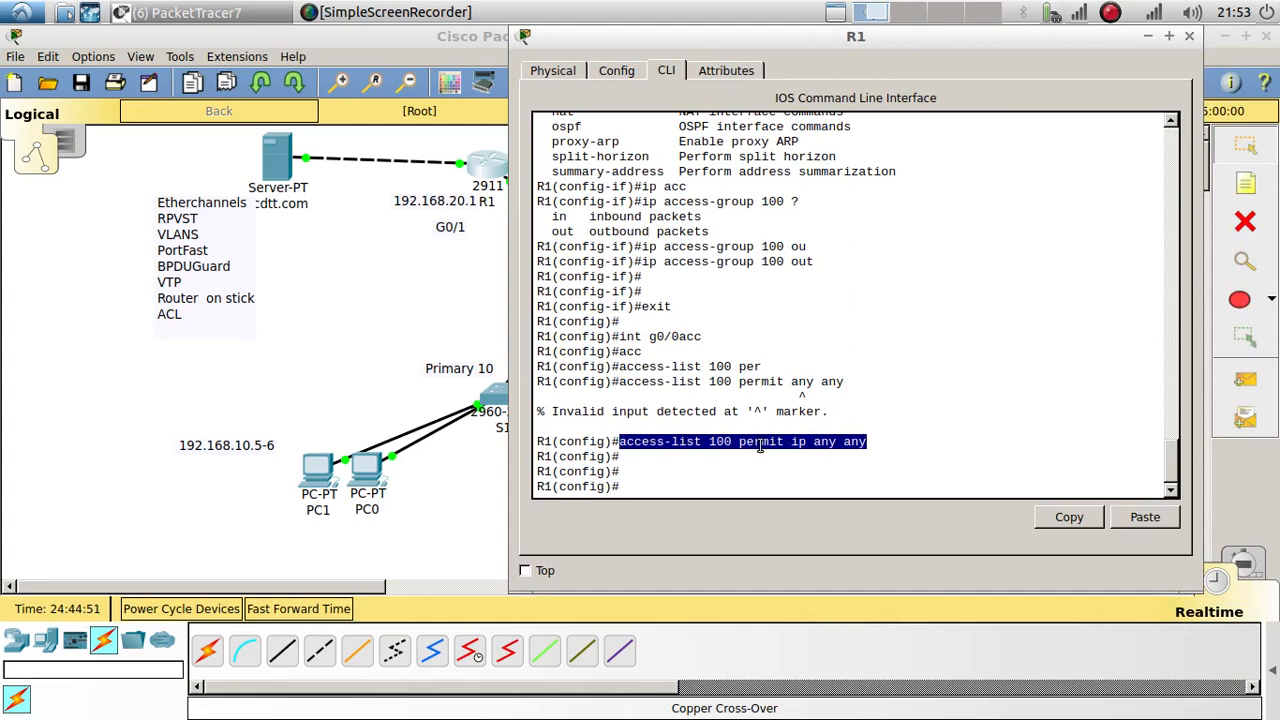
{"action": "left_click", "coordinate": [658, 477]}
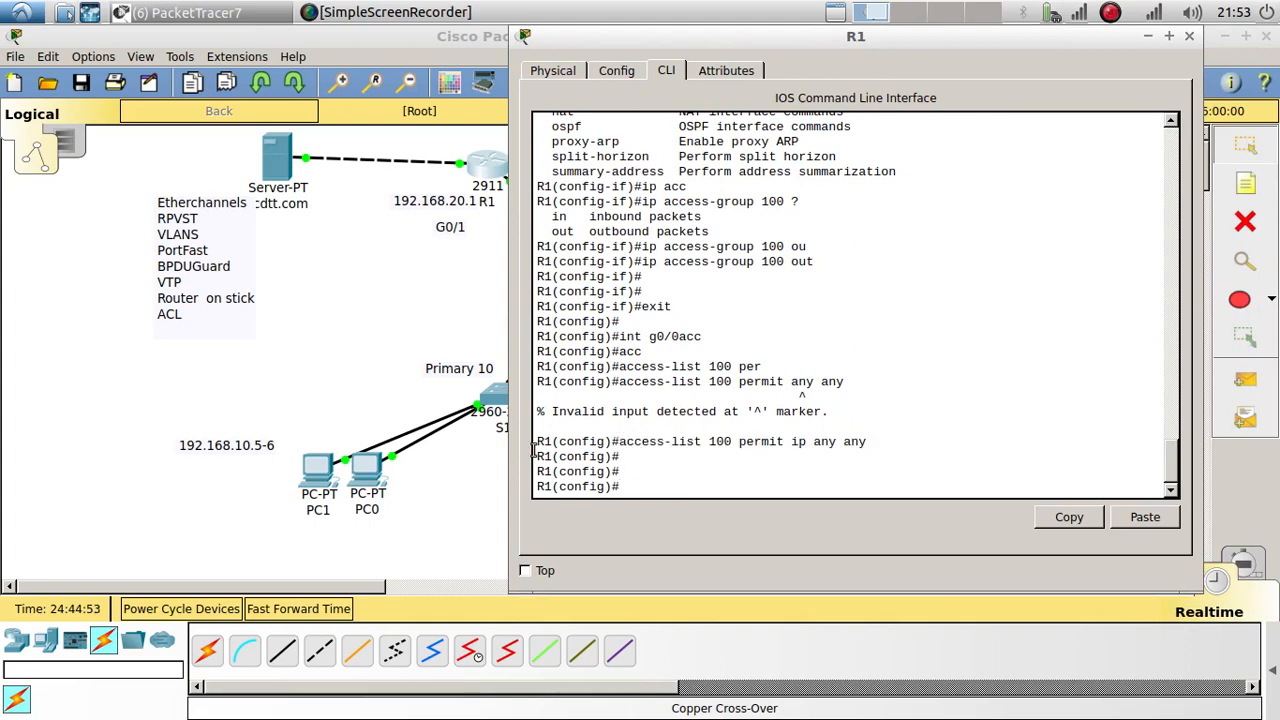
{"action": "left_click", "coordinate": [368, 428]}
{"action": "left_click", "coordinate": [320, 466]}
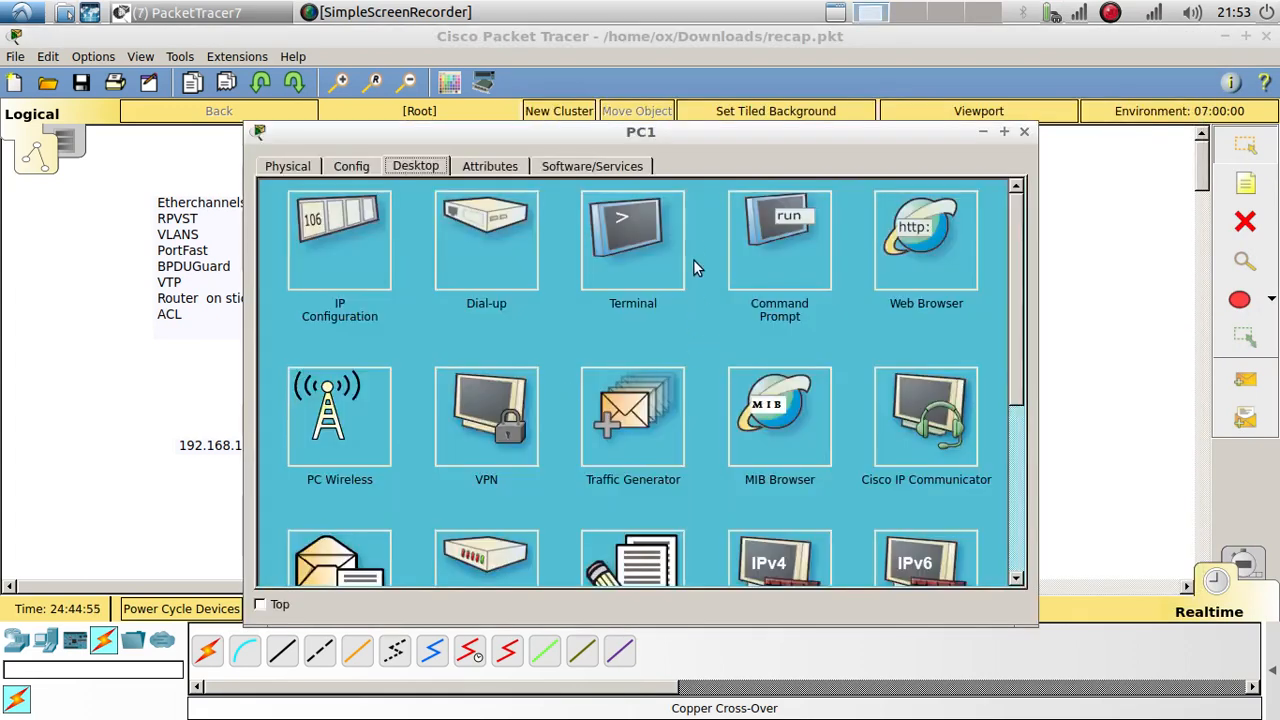
{"action": "left_click", "coordinate": [897, 252]}
{"action": "right_click", "coordinate": [609, 224]}
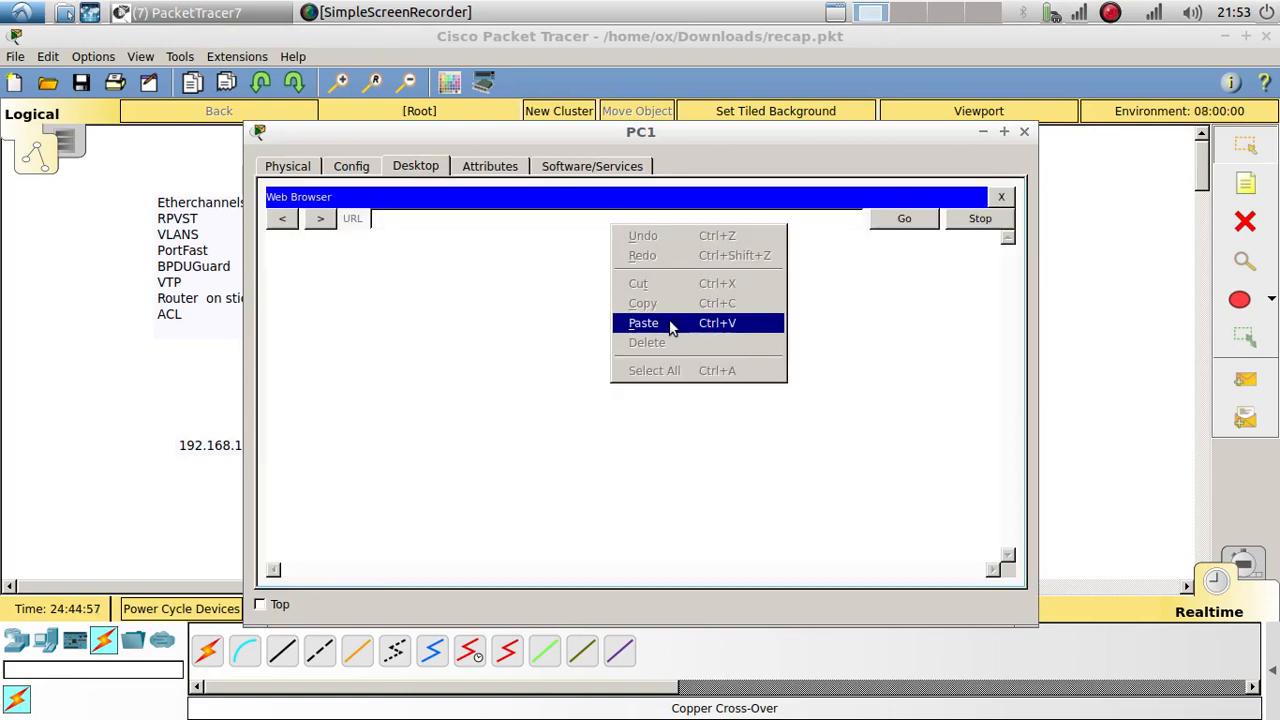
{"action": "left_click", "coordinate": [671, 323]}
{"action": "left_click", "coordinate": [888, 223]}
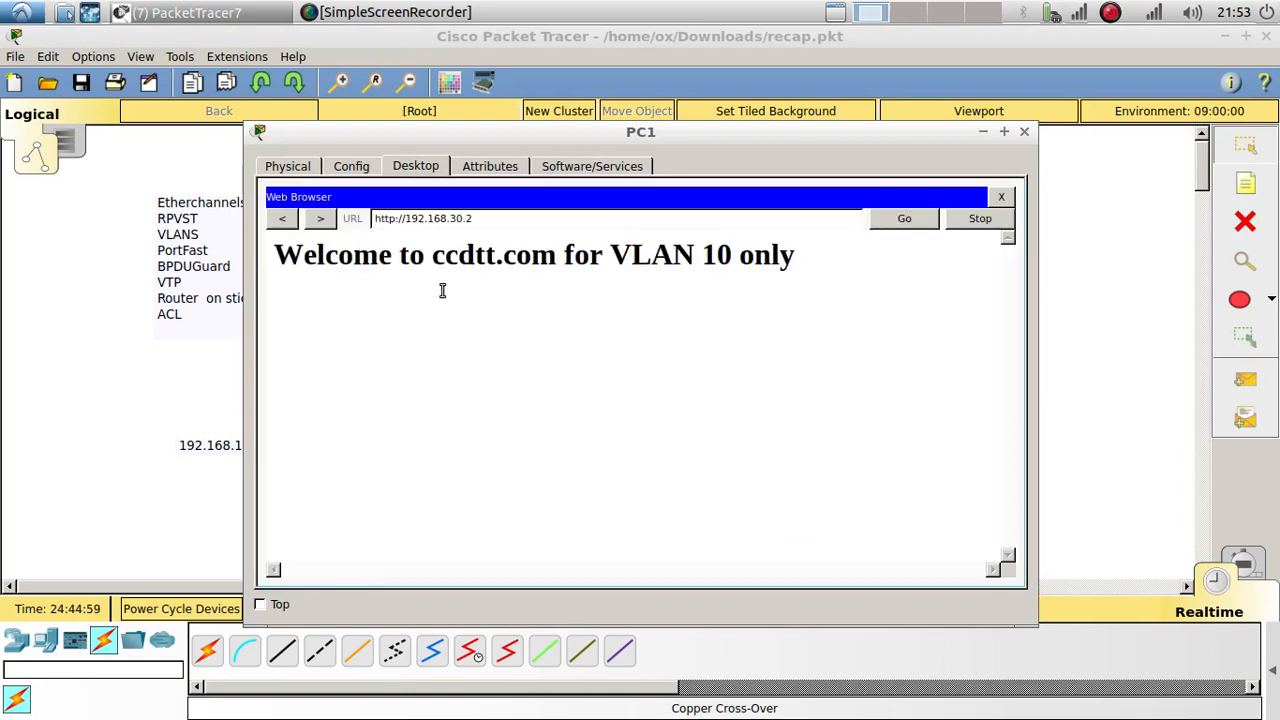
{"action": "left_click_drag", "start_coordinate": [443, 289], "coordinate": [280, 258]}
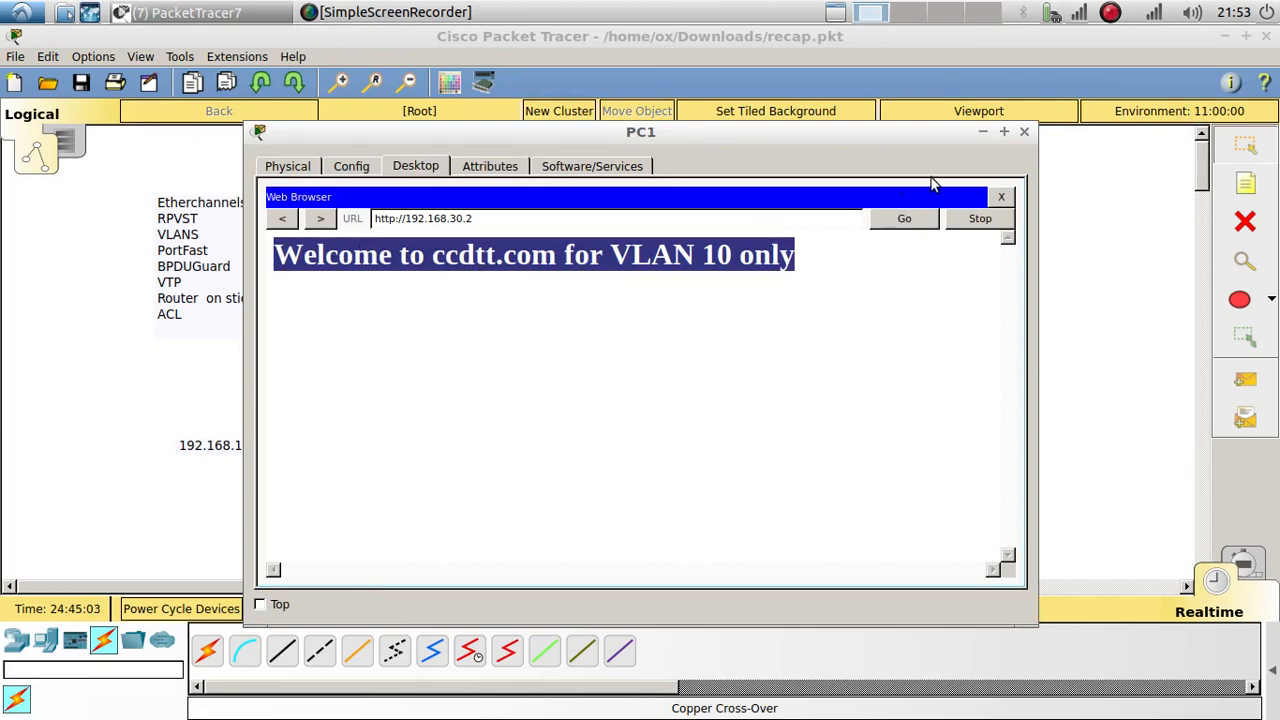
{"action": "left_click", "coordinate": [1024, 131]}
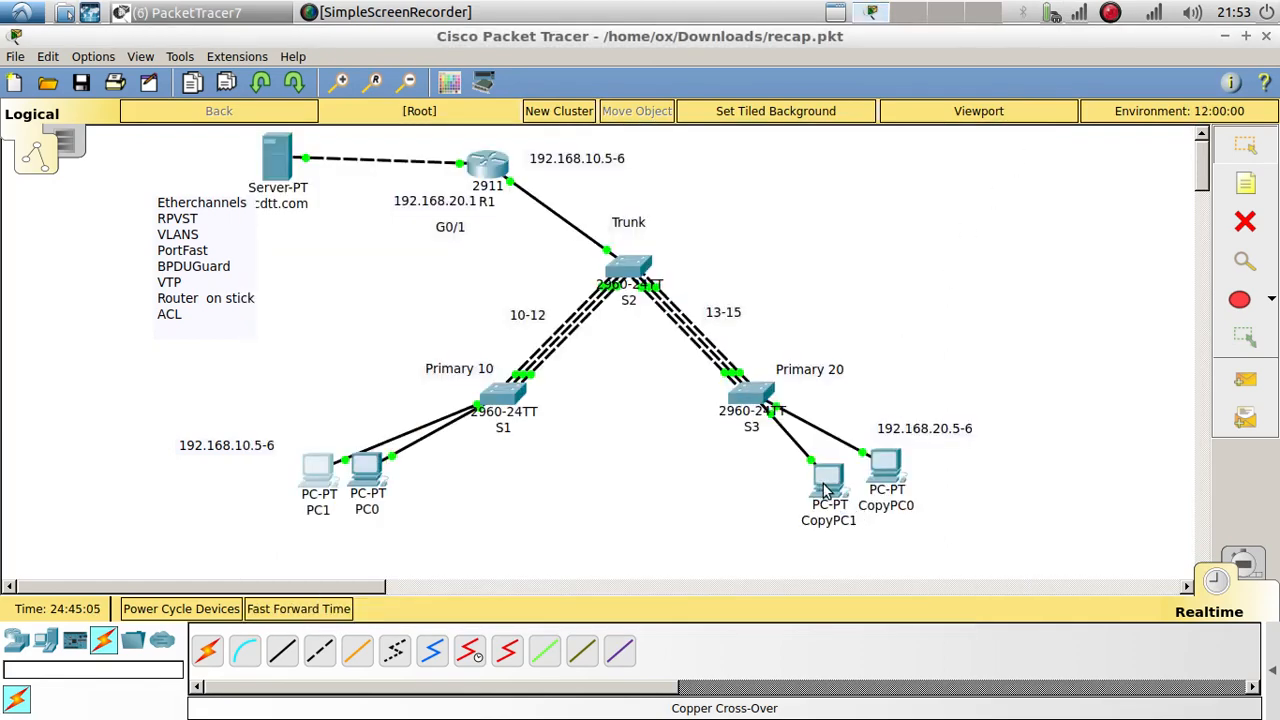
{"action": "left_click", "coordinate": [826, 480]}
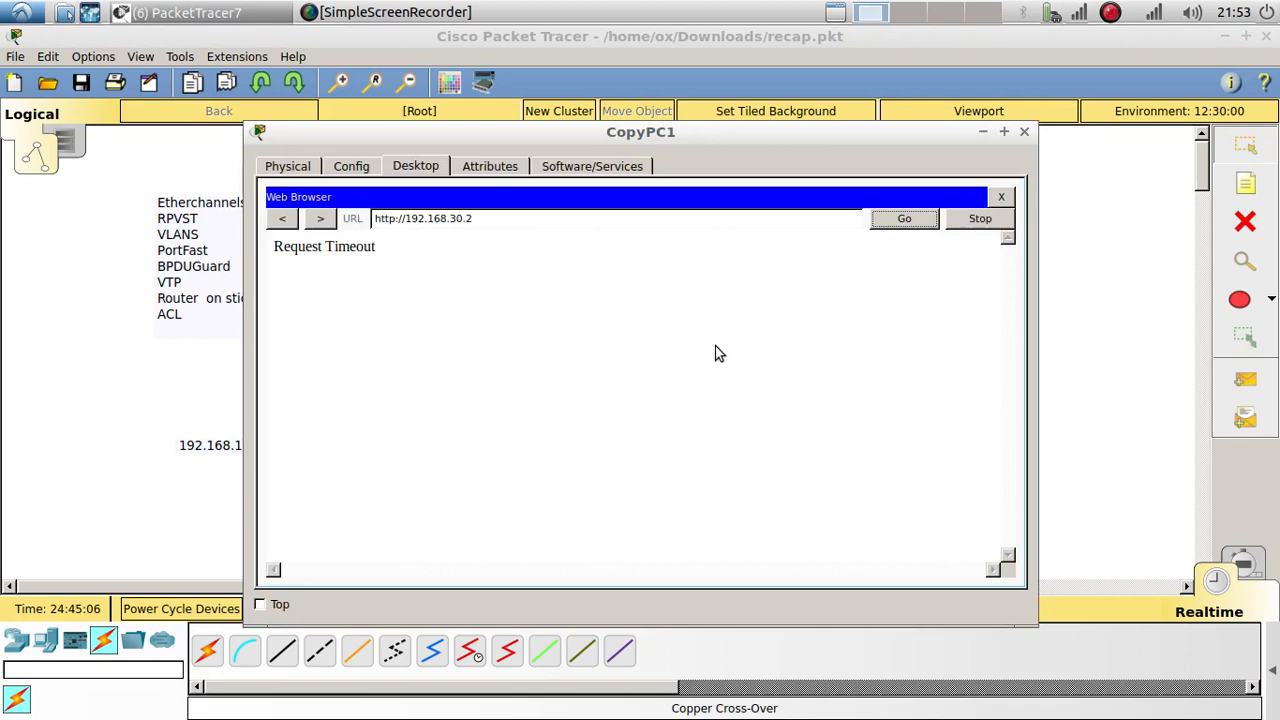
{"action": "left_click", "coordinate": [901, 221]}
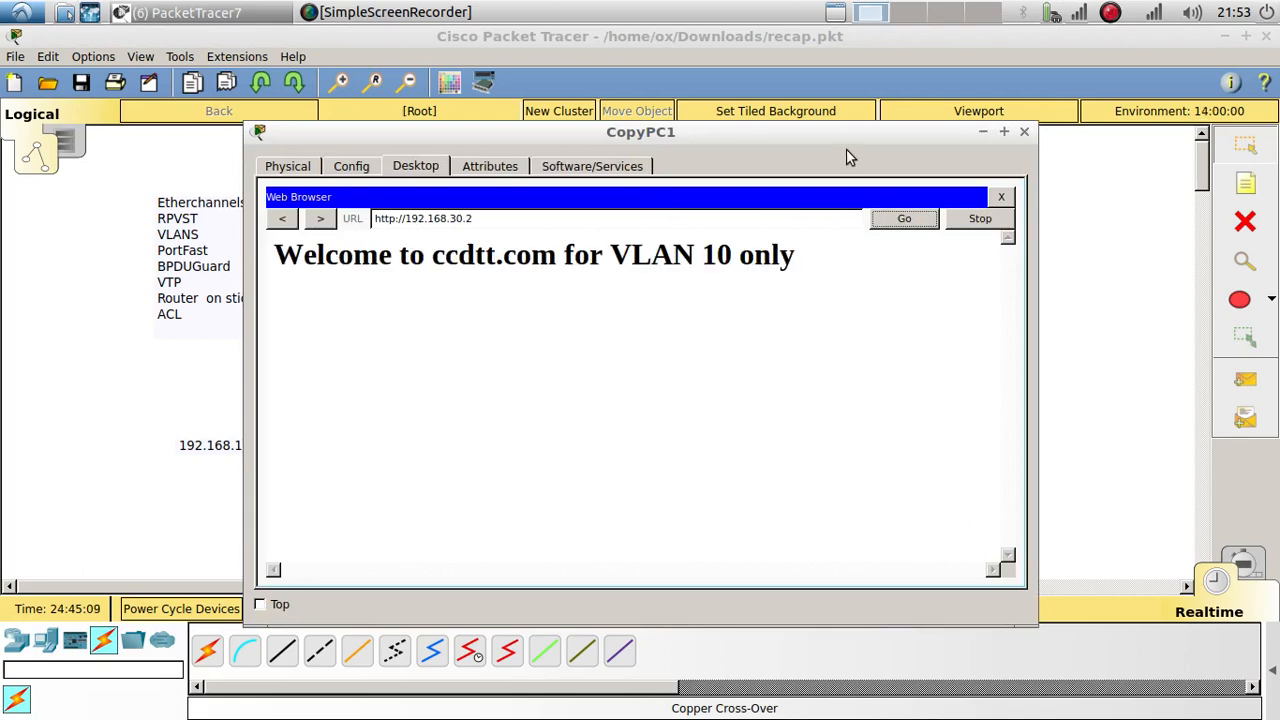
{"action": "left_click_drag", "start_coordinate": [837, 137], "coordinate": [671, 98]}
{"action": "left_click", "coordinate": [757, 190]}
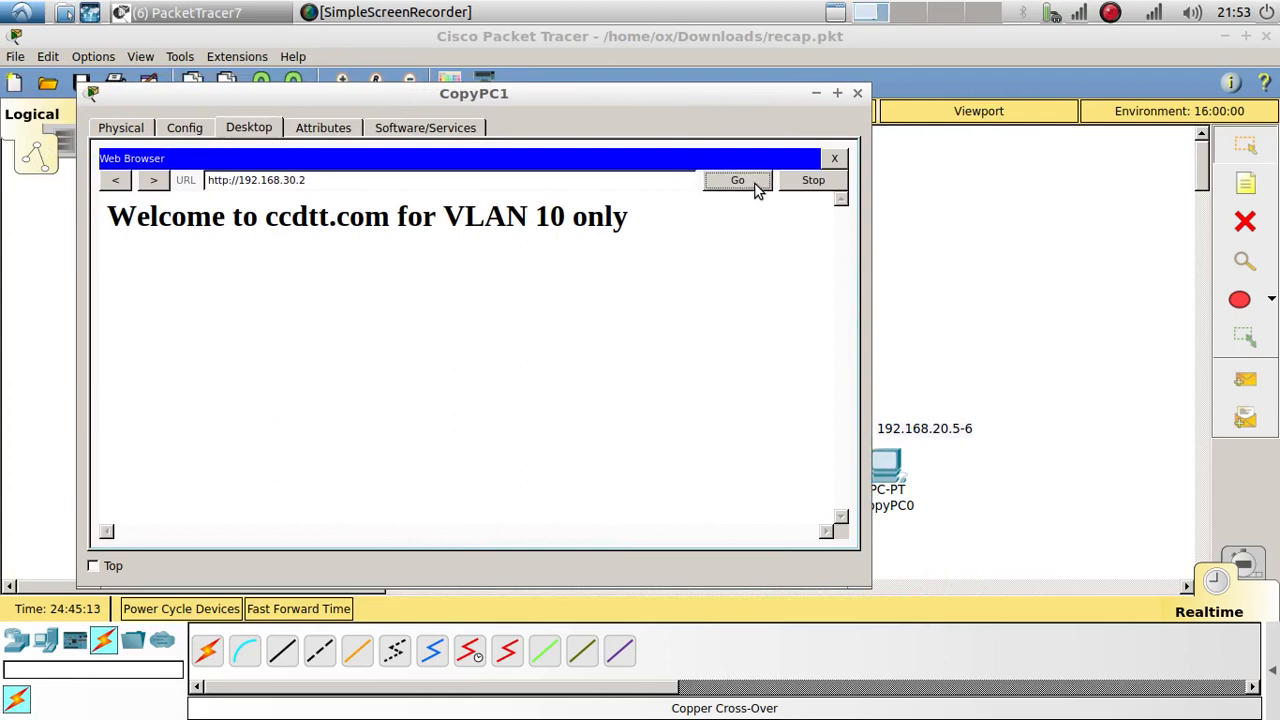
{"action": "left_click", "coordinate": [857, 92]}
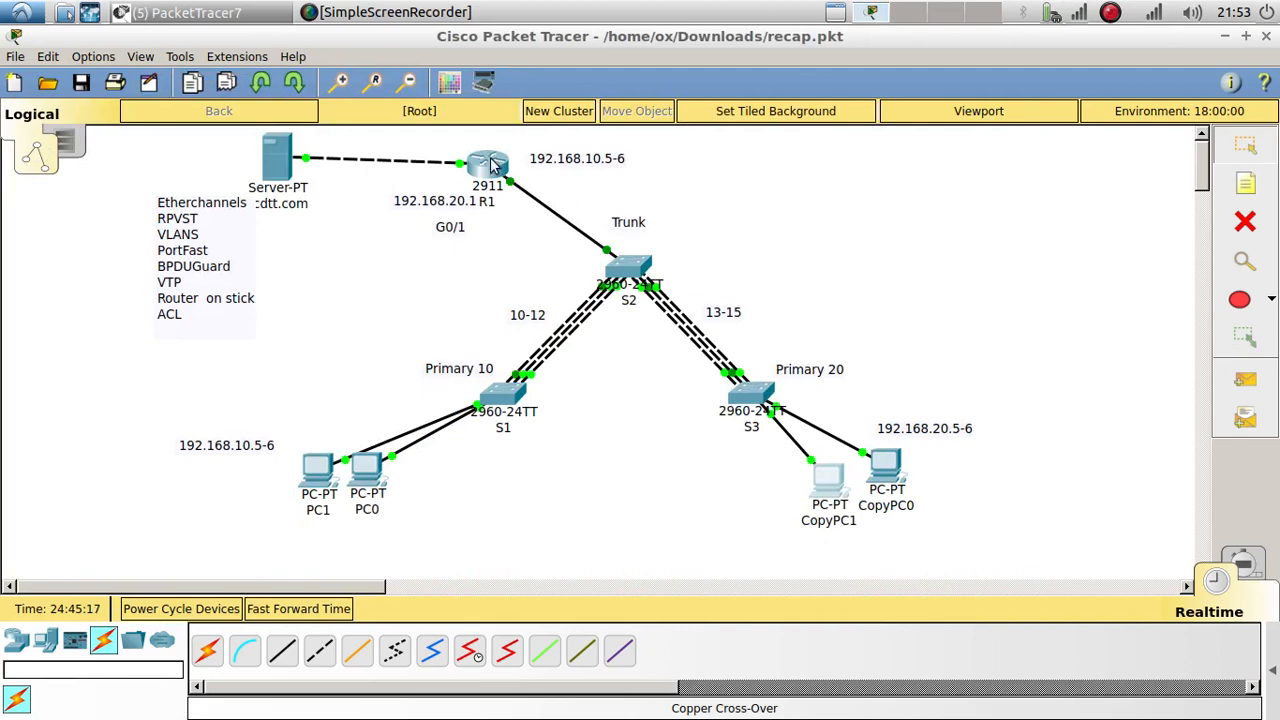
Step: Open router R1's CLI and scroll back through the access-list 100 and interface command history
{"action": "left_click", "coordinate": [490, 164]}
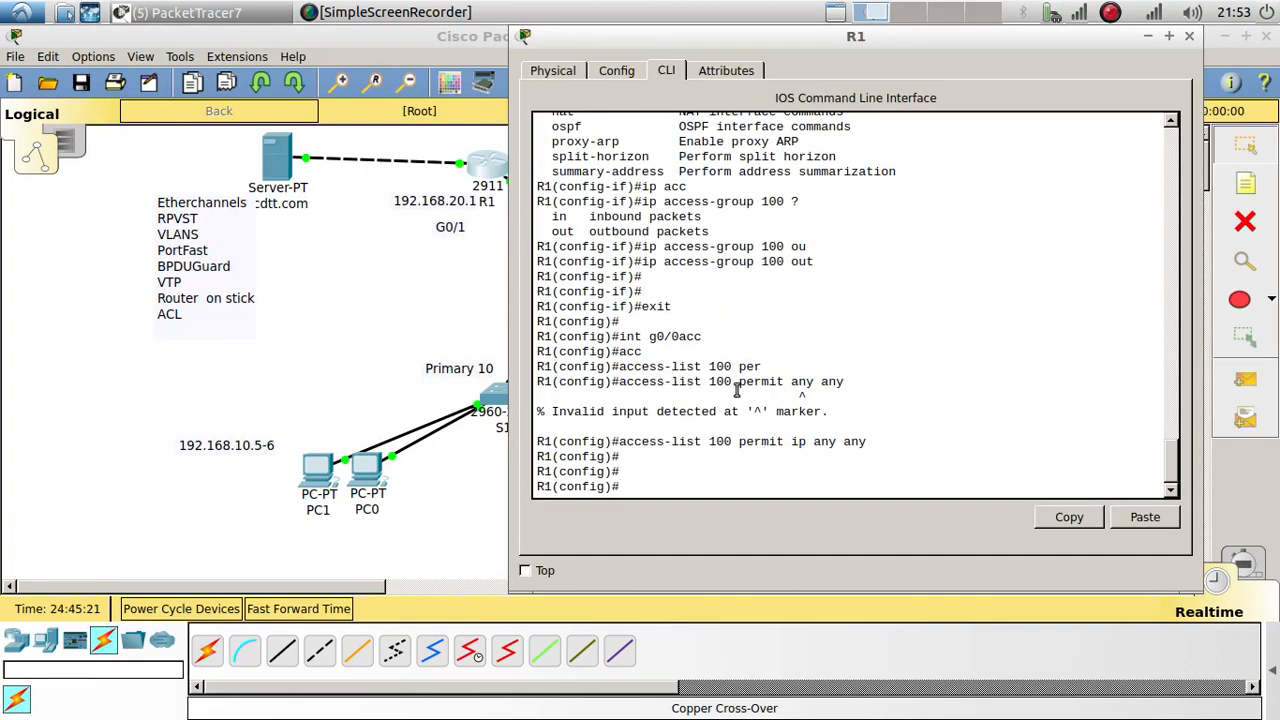
{"action": "scroll", "coordinate": [745, 386], "scroll_direction": "up", "scroll_amount": 7}
{"action": "scroll", "coordinate": [745, 386], "scroll_direction": "up", "scroll_amount": 11}
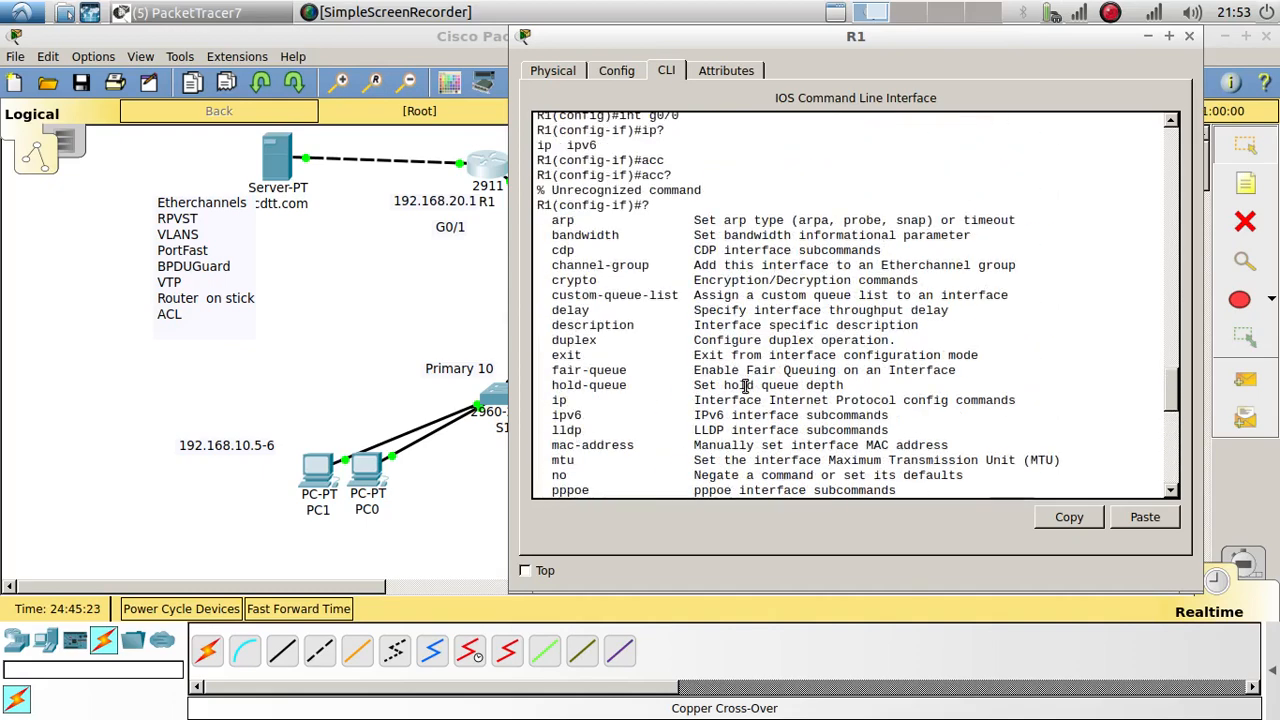
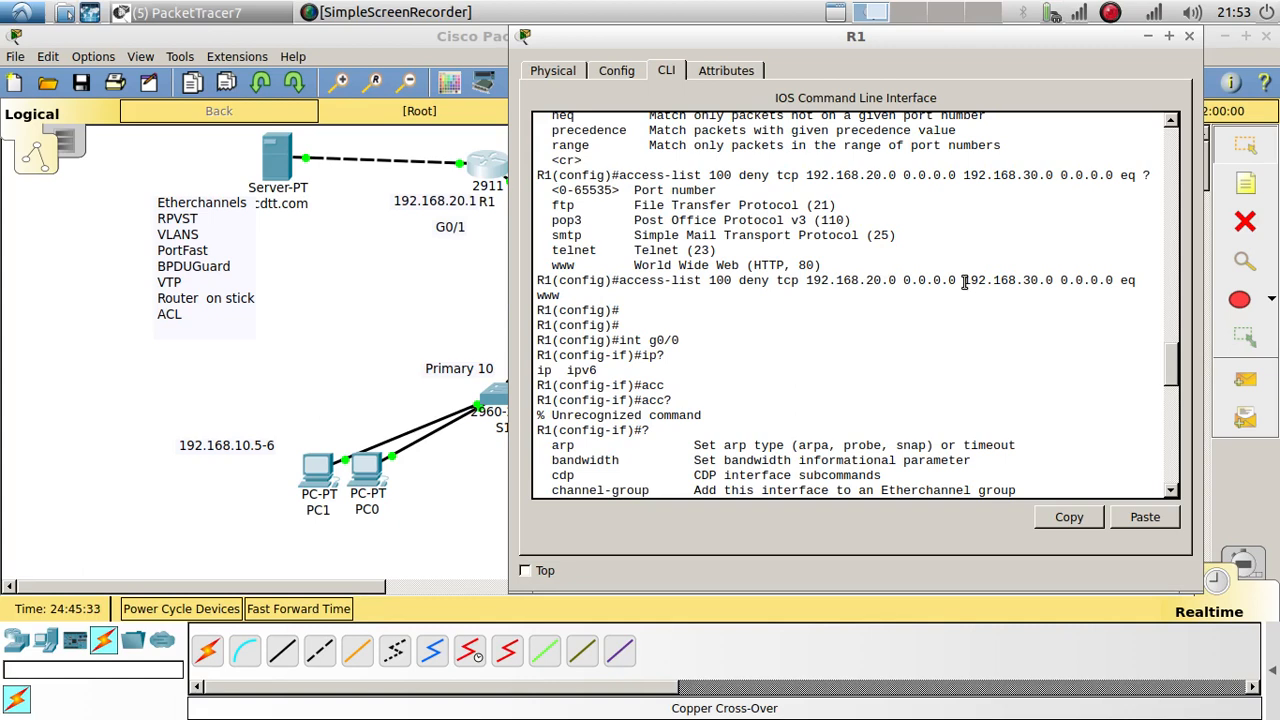
Step: Highlight the deny www access-list 100 command in R1's history, then return to the latest prompt
{"action": "left_click_drag", "start_coordinate": [964, 282], "coordinate": [1040, 283]}
{"action": "left_click_drag", "start_coordinate": [566, 294], "coordinate": [616, 285]}
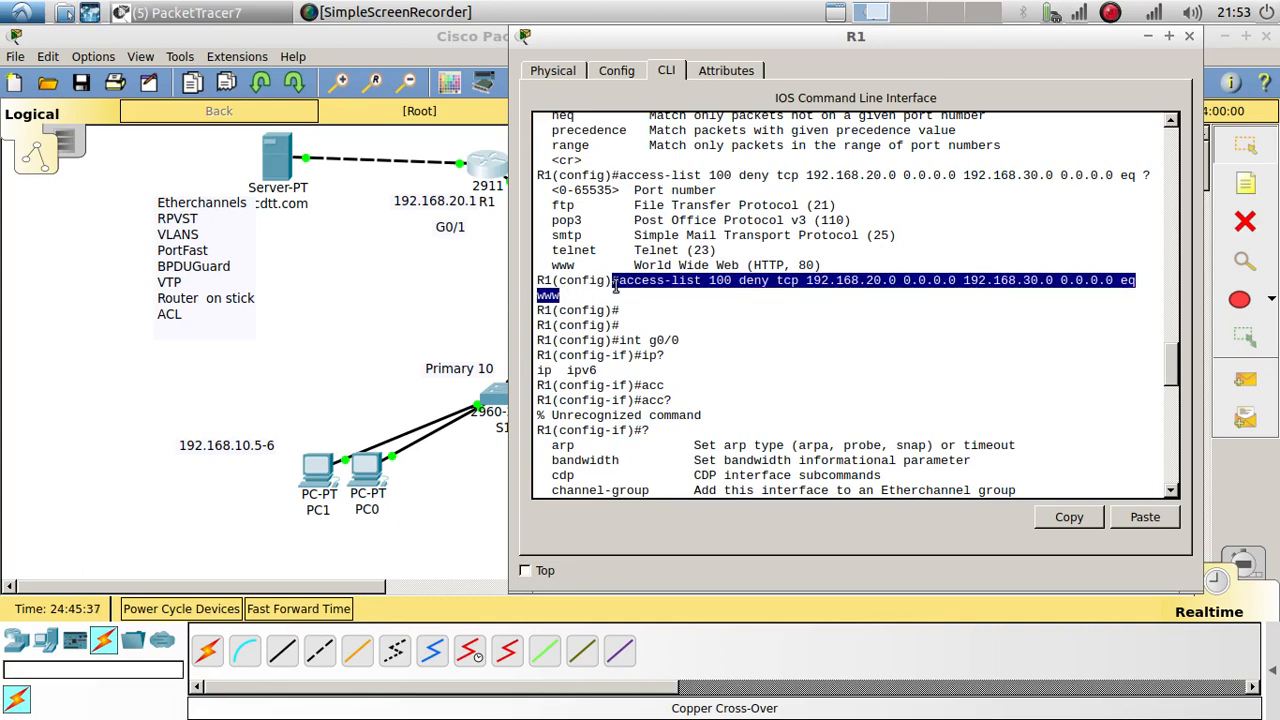
{"action": "type", "text": "ip ?"}
{"action": "scroll", "coordinate": [672, 396], "scroll_direction": "down", "scroll_amount": 10}
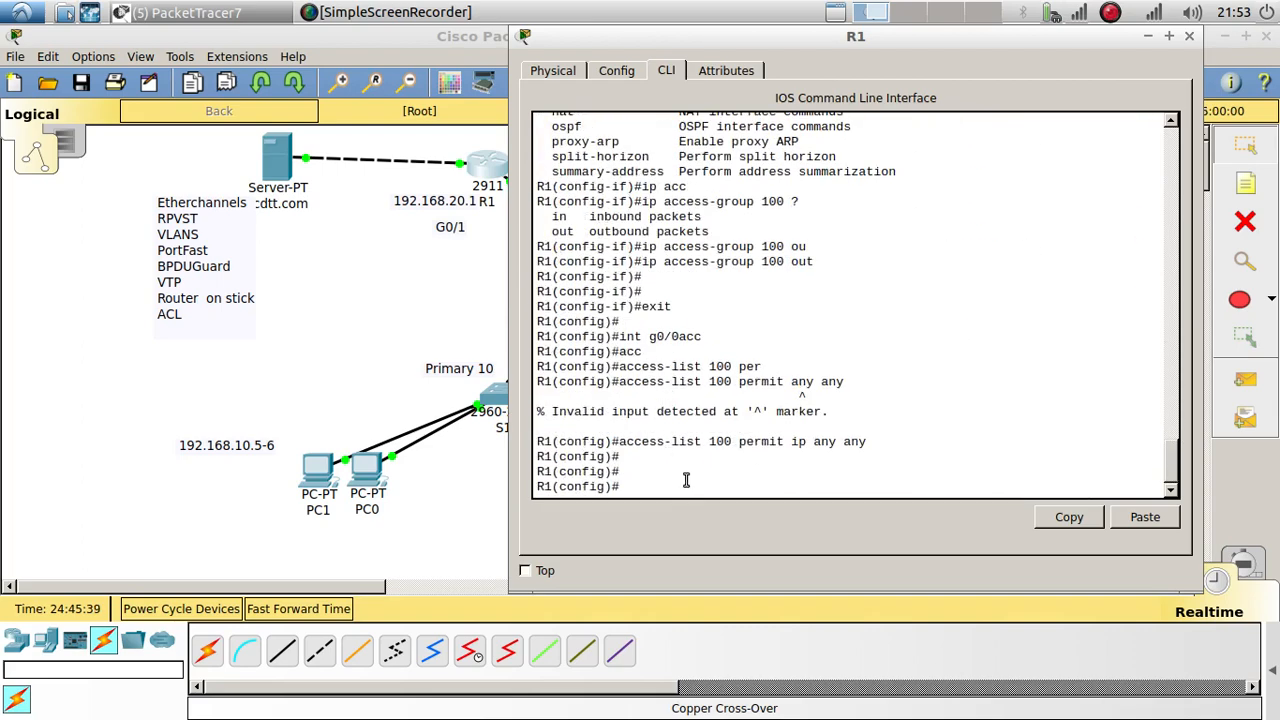
Step: Run do show run on R1 and page through to the end of the configuration
{"action": "type", "text": "do show run"}
{"action": "key", "text": "Return"}
{"action": "key", "text": "space"}
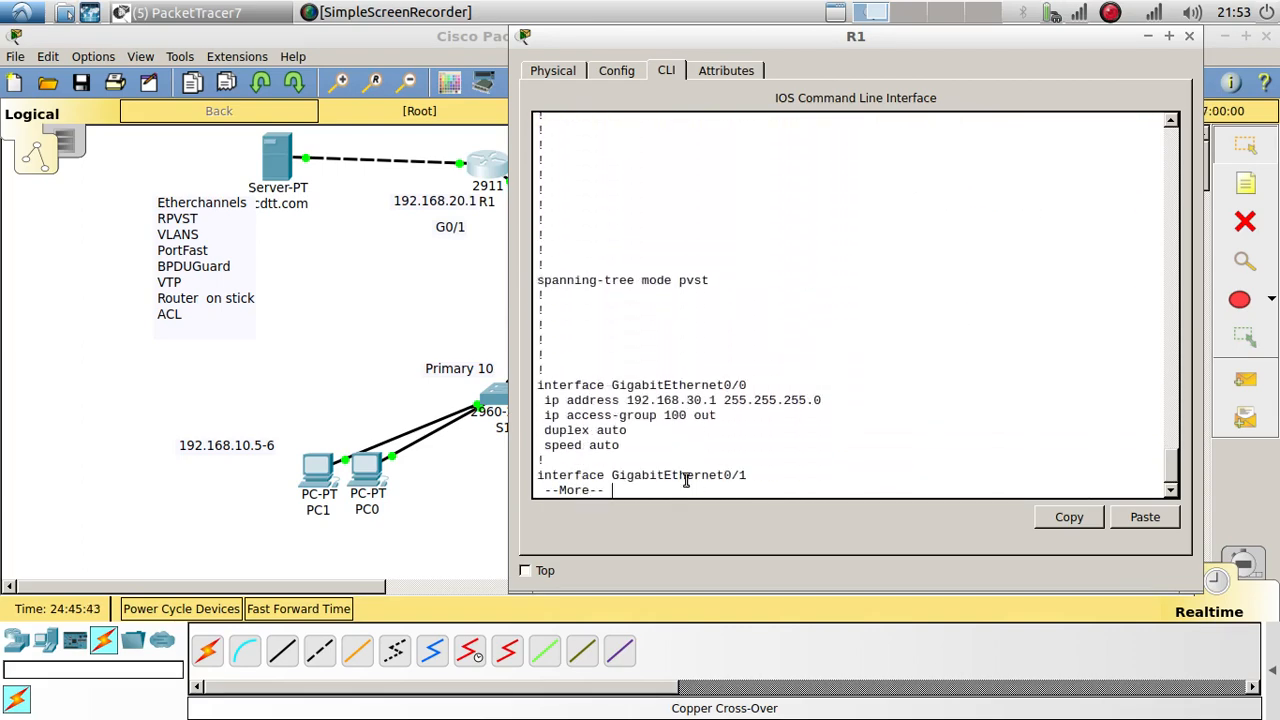
{"action": "key", "text": "Return"}
{"action": "key", "text": "Return"}
{"action": "key", "text": "Return"}
{"action": "key", "text": "Return"}
{"action": "key", "text": "Return"}
{"action": "key", "text": "Return"}
{"action": "key", "text": "Return"}
{"action": "key", "text": "Return"}
{"action": "key", "text": "Return"}
{"action": "key", "text": "Return"}
{"action": "key", "text": "Return"}
{"action": "key", "text": "Return"}
{"action": "key", "text": "Return"}
{"action": "key", "text": "Return"}
{"action": "key", "text": "Return"}
{"action": "key", "text": "Return"}
{"action": "key", "text": "Return"}
{"action": "key", "text": "Return"}
{"action": "key", "text": "Return"}
{"action": "key", "text": "Return"}
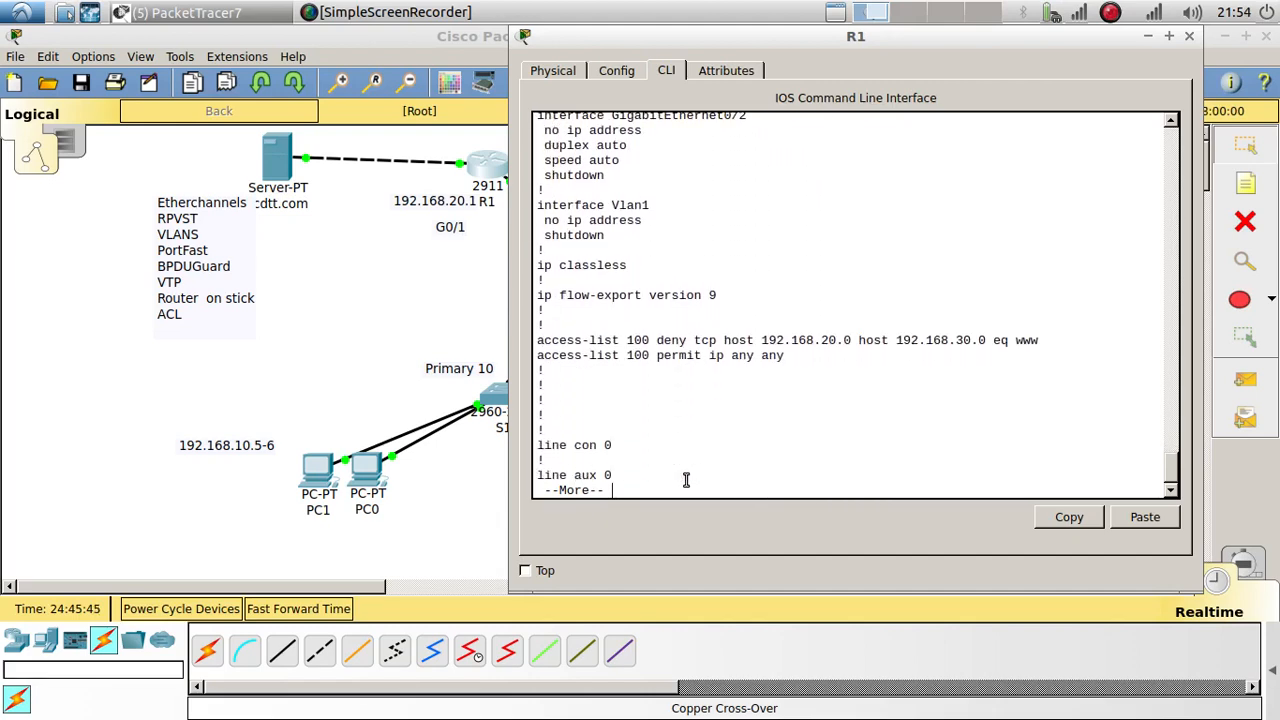
{"action": "key", "text": "Return"}
{"action": "key", "text": "Return"}
{"action": "key", "text": "Return"}
{"action": "key", "text": "Return"}
{"action": "key", "text": "Return"}
{"action": "key", "text": "Return"}
{"action": "key", "text": "Return"}
{"action": "key", "text": "Return"}
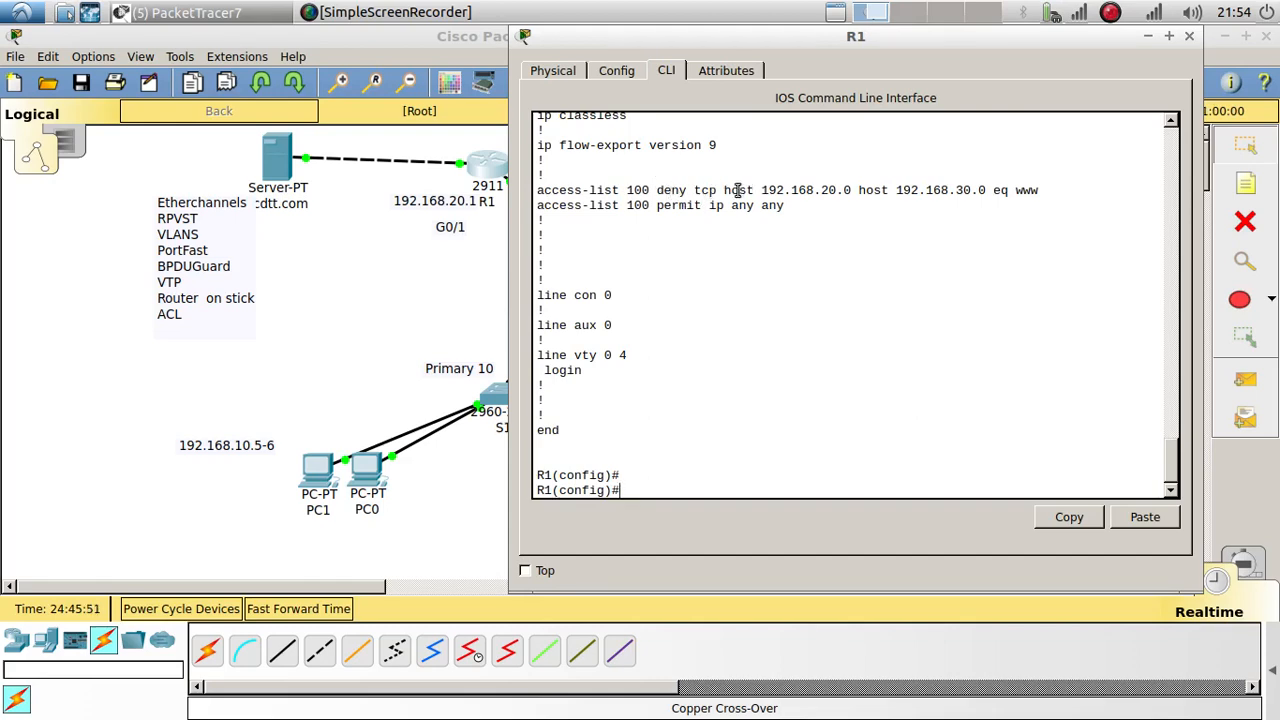
Step: Highlight ACL 100's deny www entry from 192.168.20.0 to 192.168.30.0 and its permit ip any any line
{"action": "left_click_drag", "start_coordinate": [761, 190], "coordinate": [853, 190]}
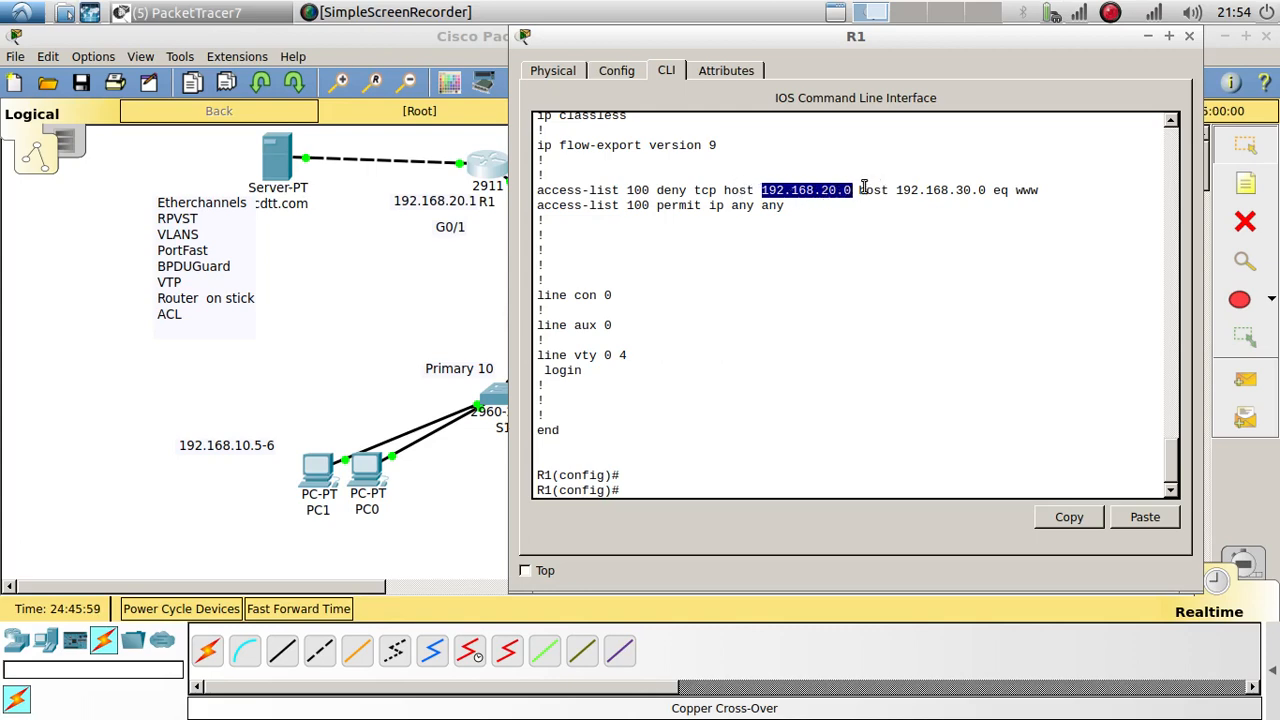
{"action": "left_click_drag", "start_coordinate": [859, 190], "coordinate": [1047, 193]}
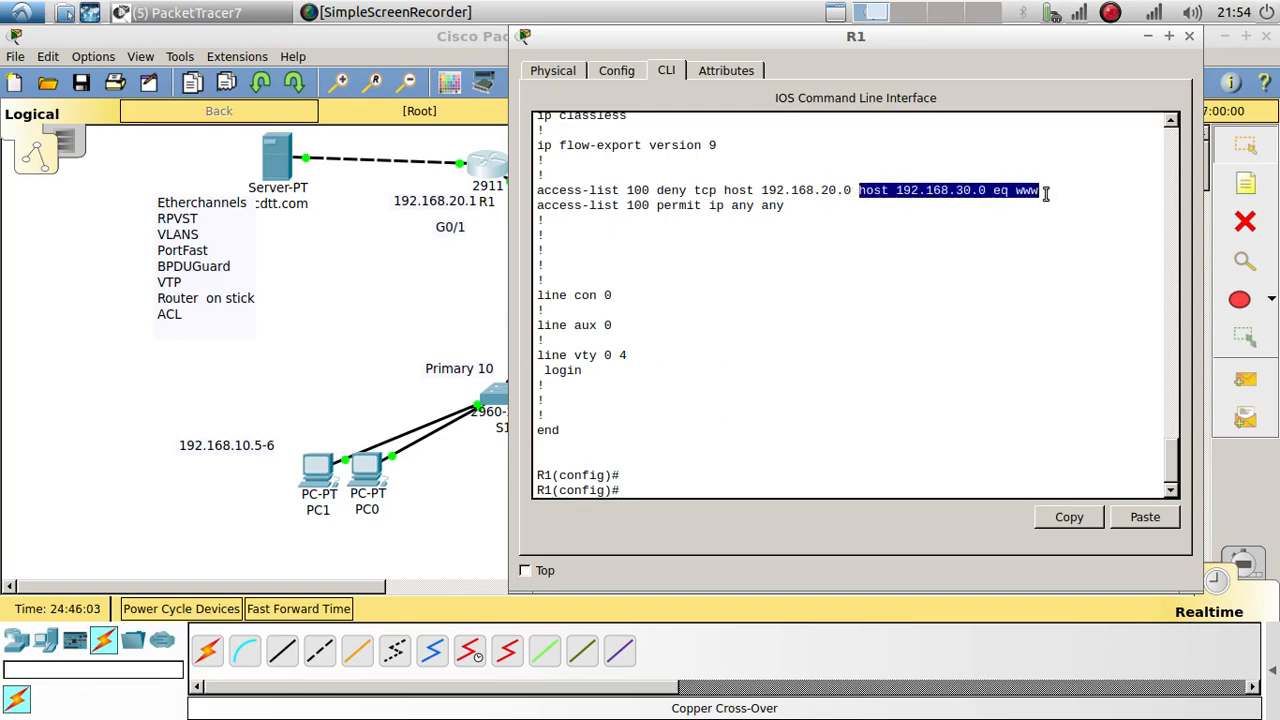
{"action": "left_click_drag", "start_coordinate": [809, 206], "coordinate": [538, 206]}
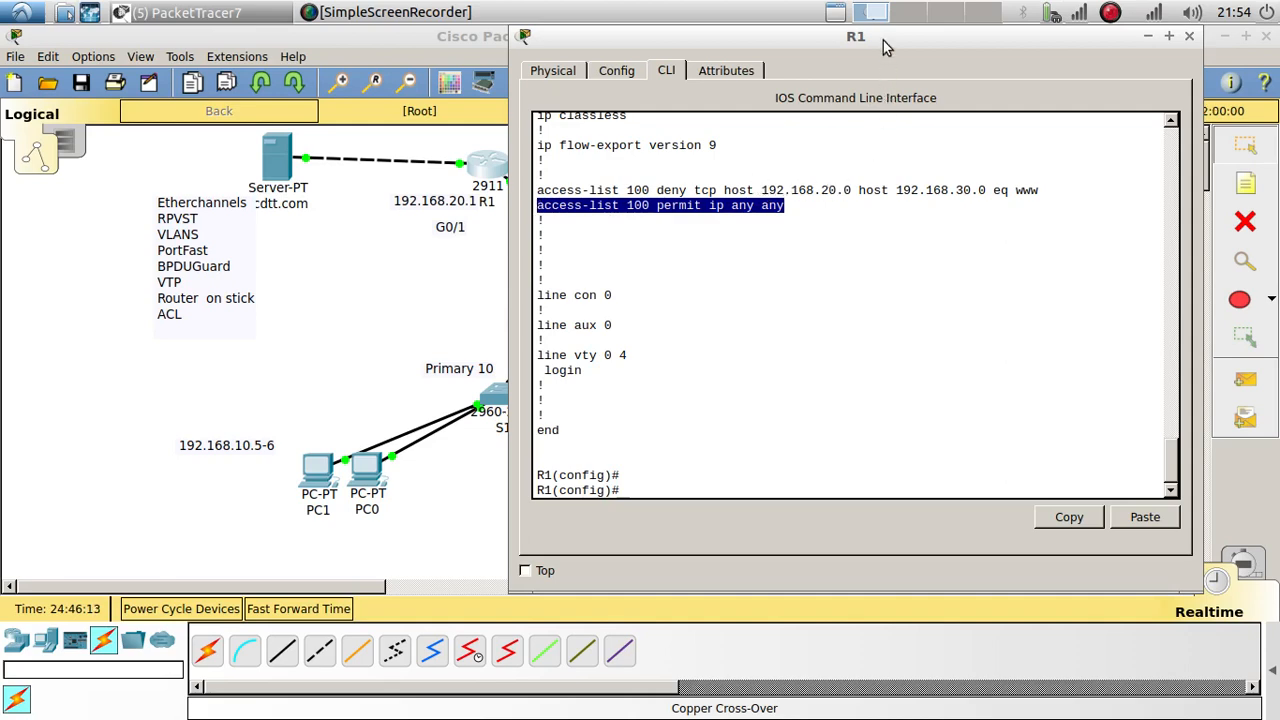
{"action": "left_click_drag", "start_coordinate": [883, 40], "coordinate": [553, 77]}
Step: Remove ip access-group 100 out from interface g0/0 on R1
{"action": "left_click", "coordinate": [441, 527]}
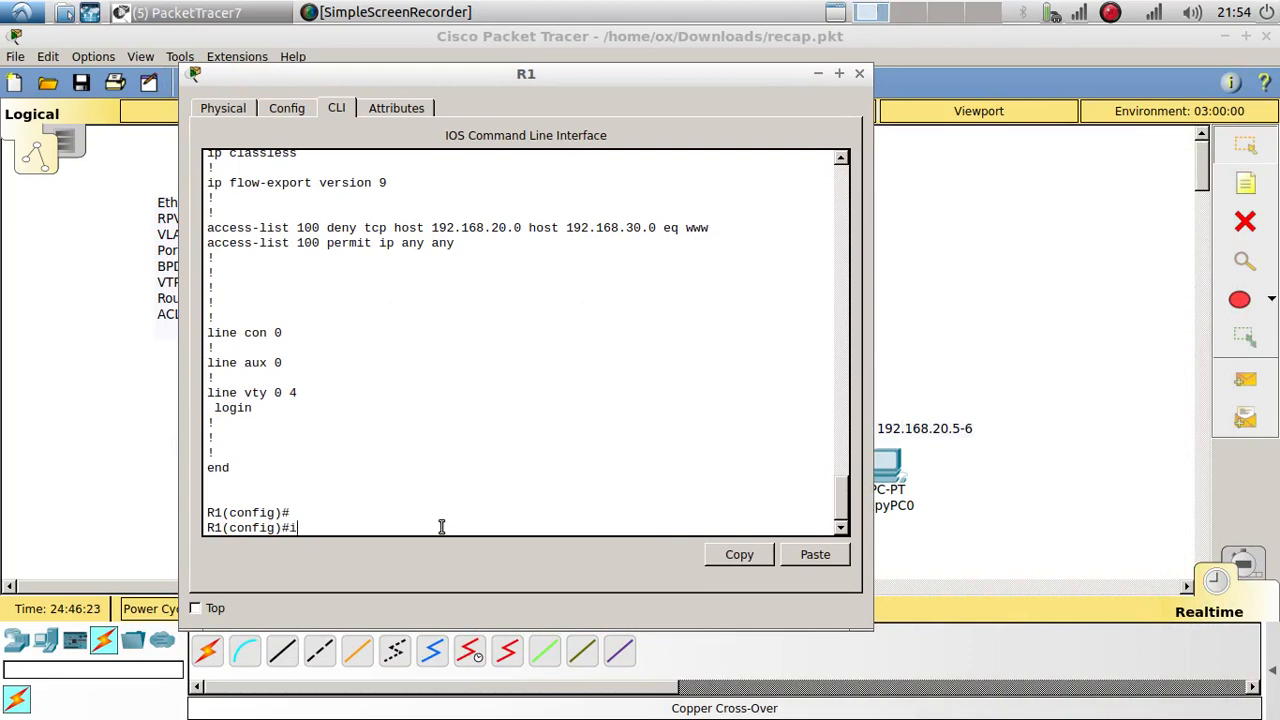
{"action": "type", "text": "int g0/0"}
{"action": "key", "text": "Return"}
{"action": "key", "text": "Return"}
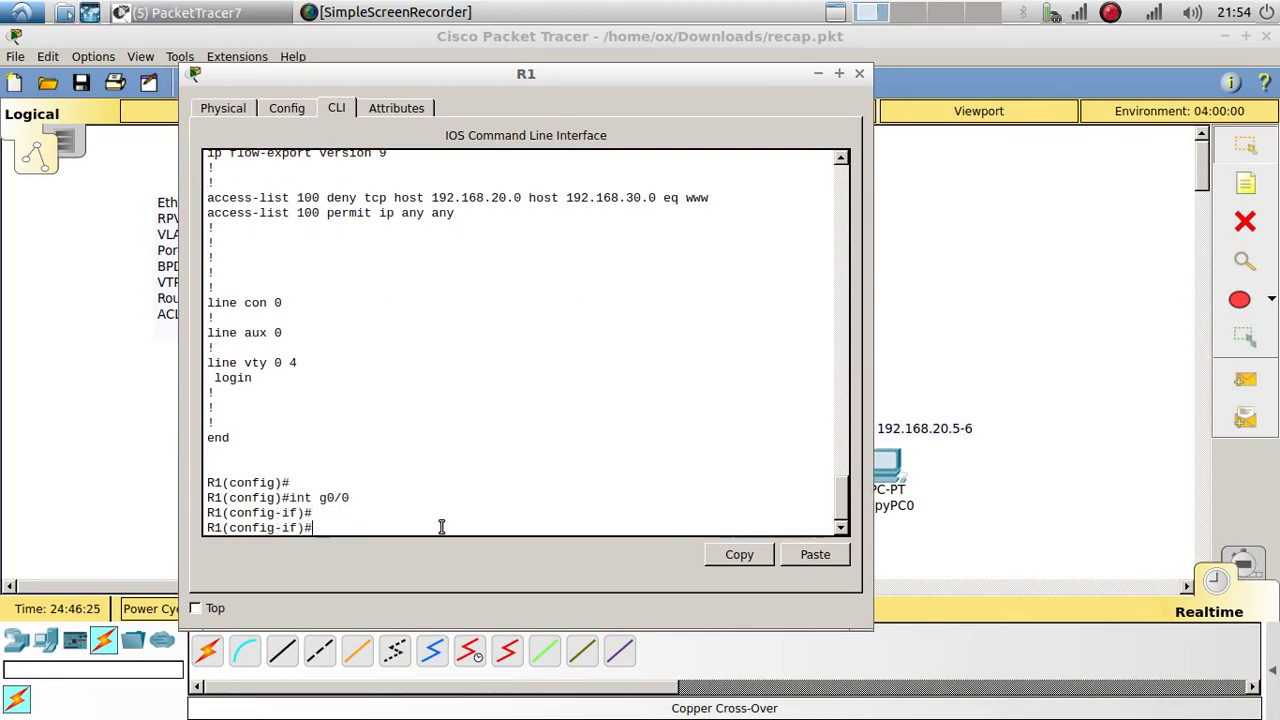
{"action": "key", "text": "Up"}
{"action": "key", "text": "Up"}
{"action": "key", "text": "Up"}
{"action": "key", "text": "Down"}
{"action": "key", "text": "Down"}
{"action": "key", "text": "Up"}
{"action": "key", "text": "Left"}
{"action": "key", "text": "Left"}
{"action": "key", "text": "Left"}
{"action": "key", "text": "Left"}
{"action": "key", "text": "Left"}
{"action": "key", "text": "Left"}
{"action": "key", "text": "Left"}
{"action": "key", "text": "Left"}
{"action": "key", "text": "Left"}
{"action": "key", "text": "Left"}
{"action": "key", "text": "Left"}
{"action": "key", "text": "Left"}
{"action": "key", "text": "Left"}
{"action": "key", "text": "Left"}
{"action": "key", "text": "Left"}
{"action": "key", "text": "Left"}
{"action": "key", "text": "Left"}
{"action": "key", "text": "Left"}
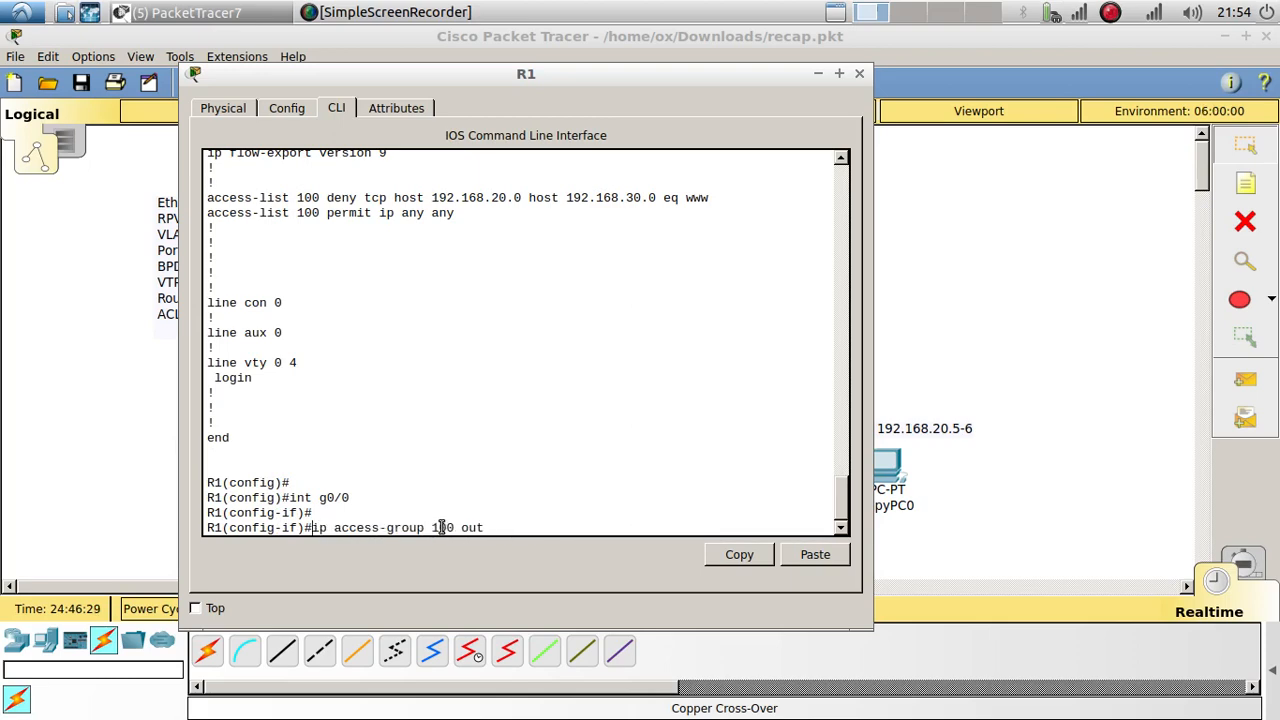
{"action": "type", "text": "no"}
{"action": "key", "text": "Return"}
{"action": "key", "text": "Return"}
Step: Apply ip access-group 100 in on subinterface g0/0.20
{"action": "key", "text": "Up"}
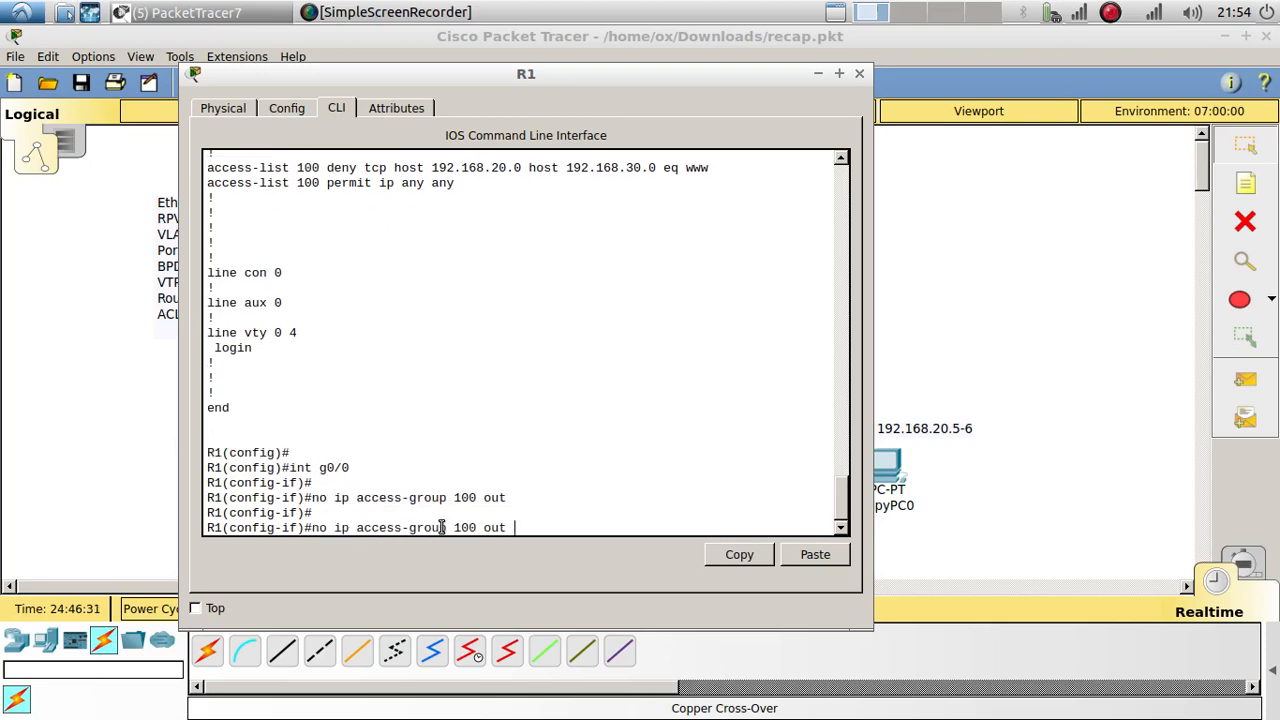
{"action": "key", "text": "Up"}
{"action": "key", "text": "Up"}
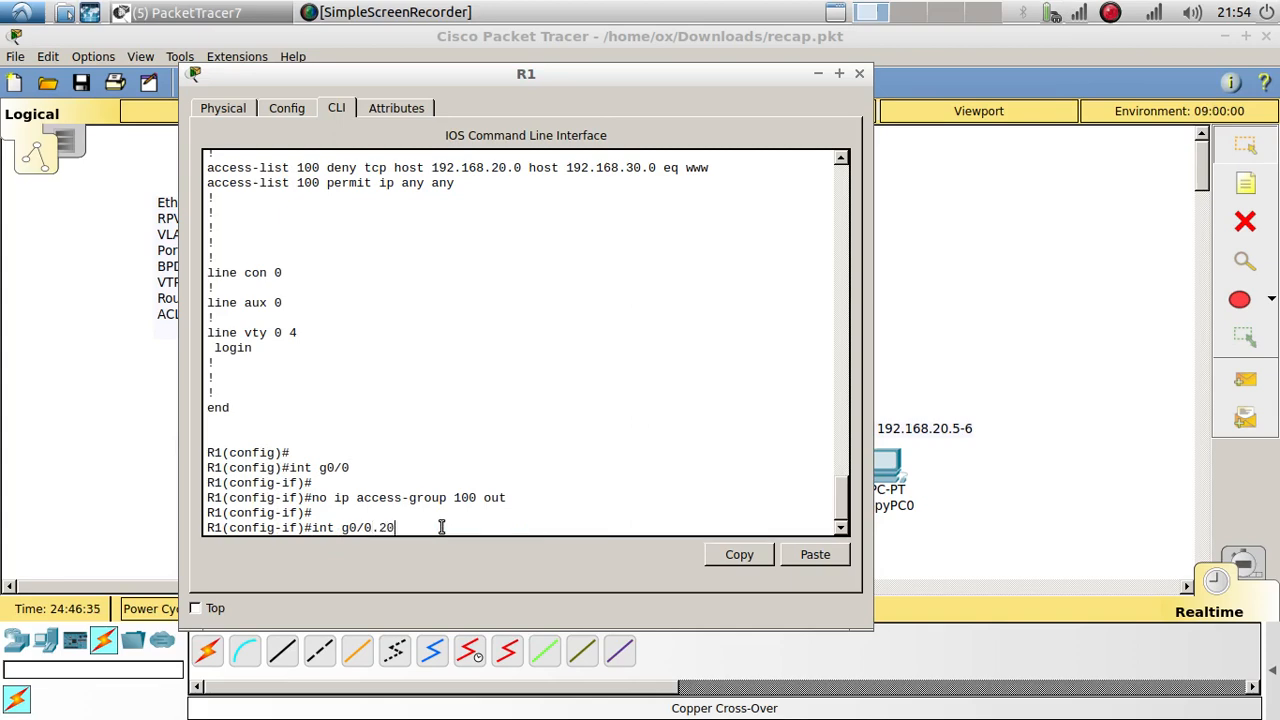
{"action": "type", "text": ".20"}
{"action": "key", "text": "Return"}
{"action": "key", "text": "Return"}
{"action": "key", "text": "Return"}
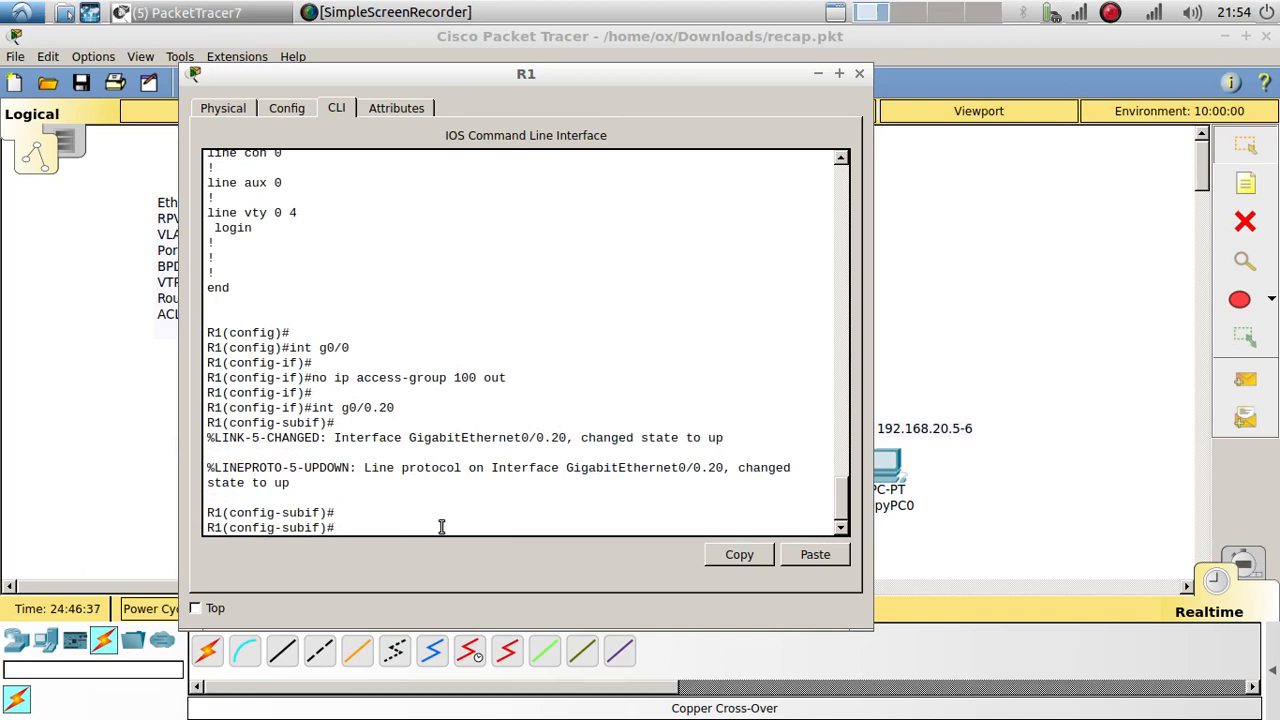
{"action": "key", "text": "Up"}
{"action": "key", "text": "Up"}
{"action": "key", "text": "Up"}
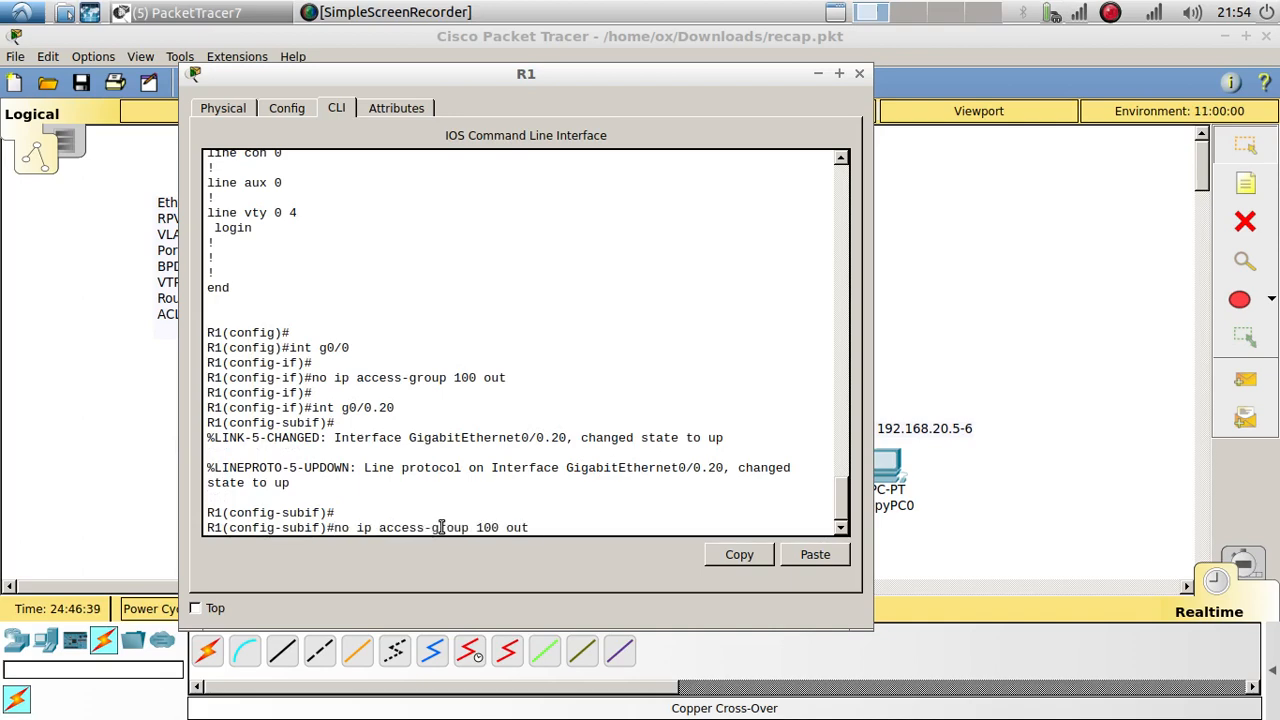
{"action": "key", "text": "BackSpace"}
{"action": "key", "text": "BackSpace"}
{"action": "key", "text": "BackSpace"}
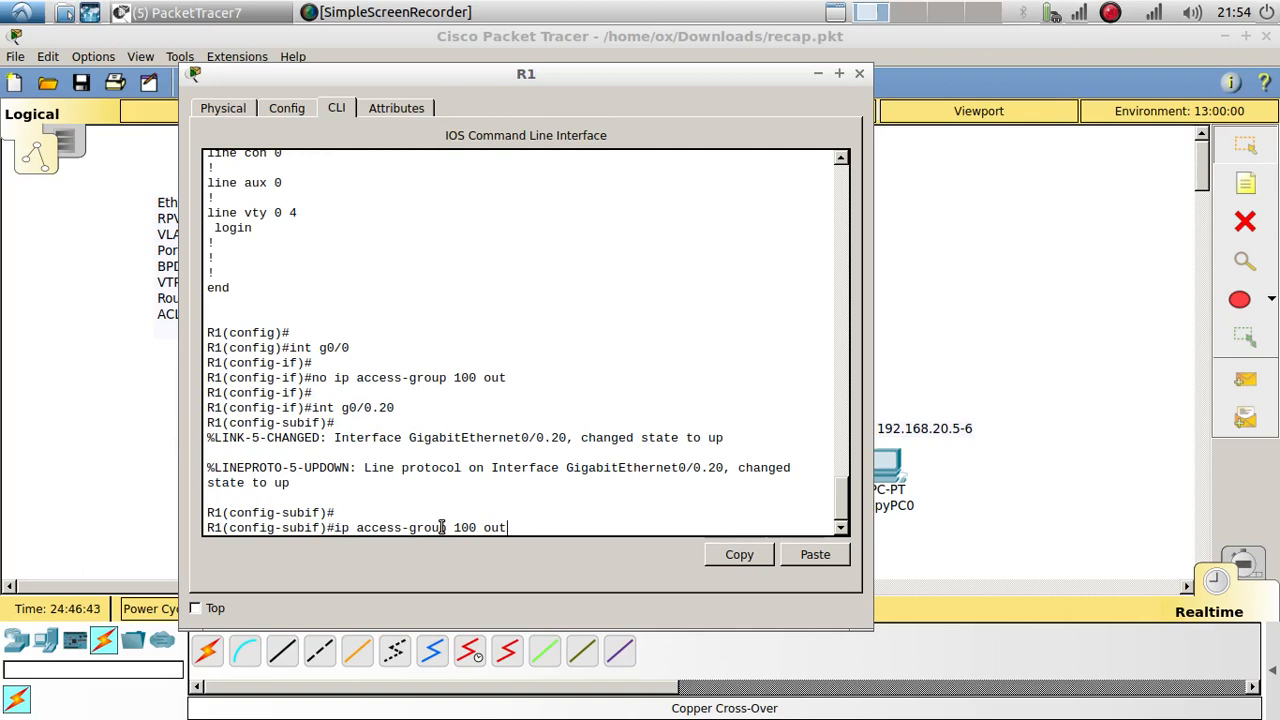
{"action": "key", "text": "BackSpace"}
{"action": "type", "text": "in"}
{"action": "key", "text": "Return"}
{"action": "key", "text": "Return"}
{"action": "key", "text": "Return"}
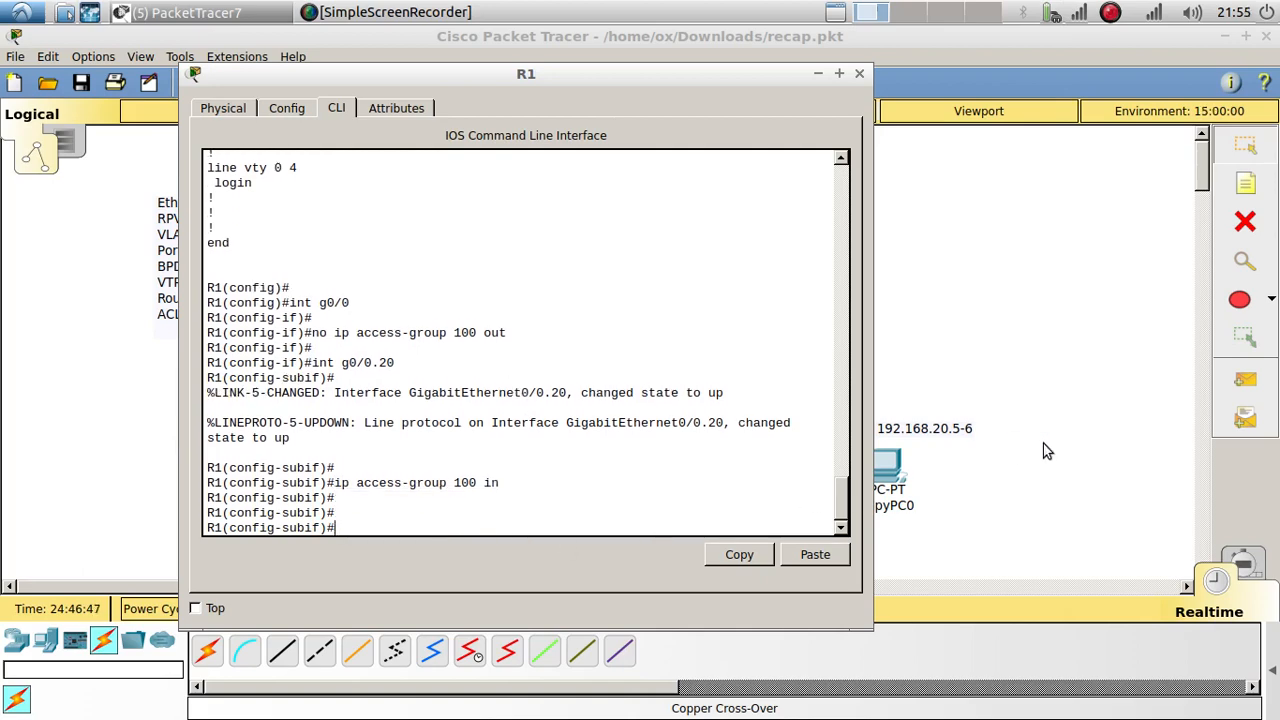
Step: Run do show access-list and highlight the two entries of access list 100
{"action": "type", "text": "do show access-list"}
{"action": "key", "text": "Return"}
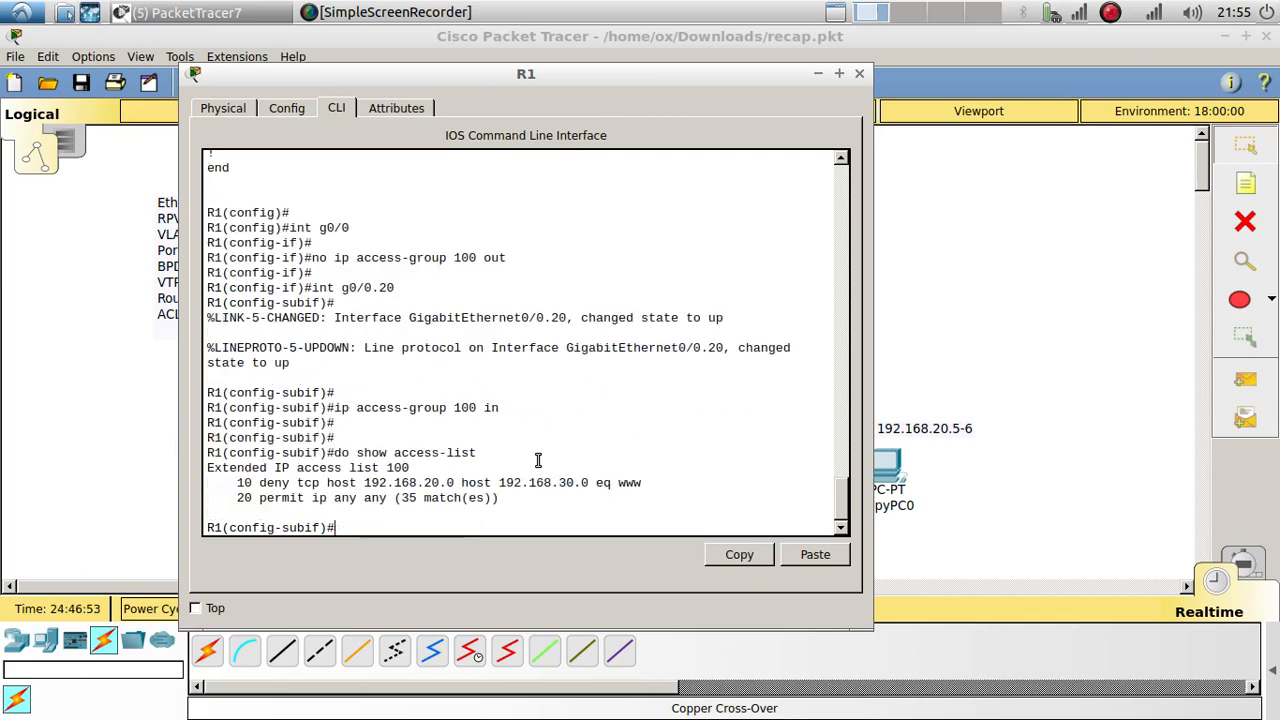
{"action": "key", "text": "Return"}
{"action": "key", "text": "Return"}
{"action": "left_click_drag", "start_coordinate": [506, 470], "coordinate": [229, 455]}
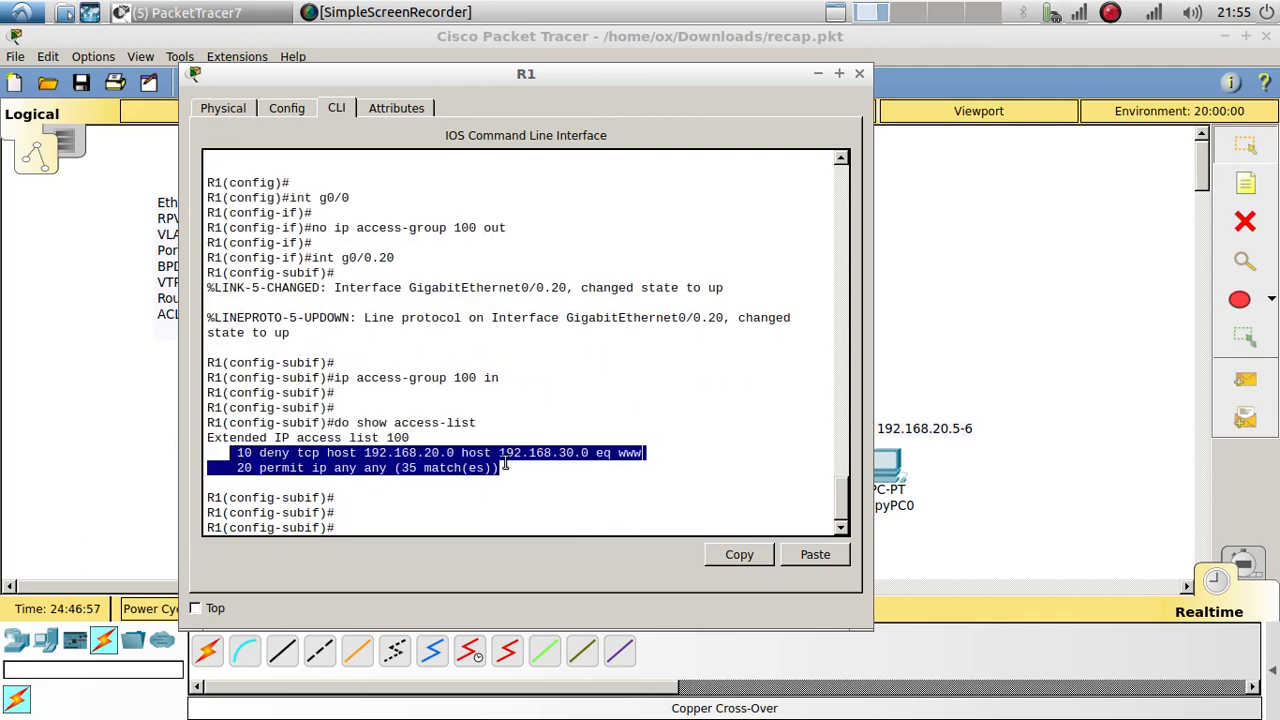
Step: Load 192.168.30.2 in CopyPC1's web browser, confirm the welcome page, and close the window
{"action": "left_click", "coordinate": [859, 73]}
{"action": "left_click", "coordinate": [842, 470]}
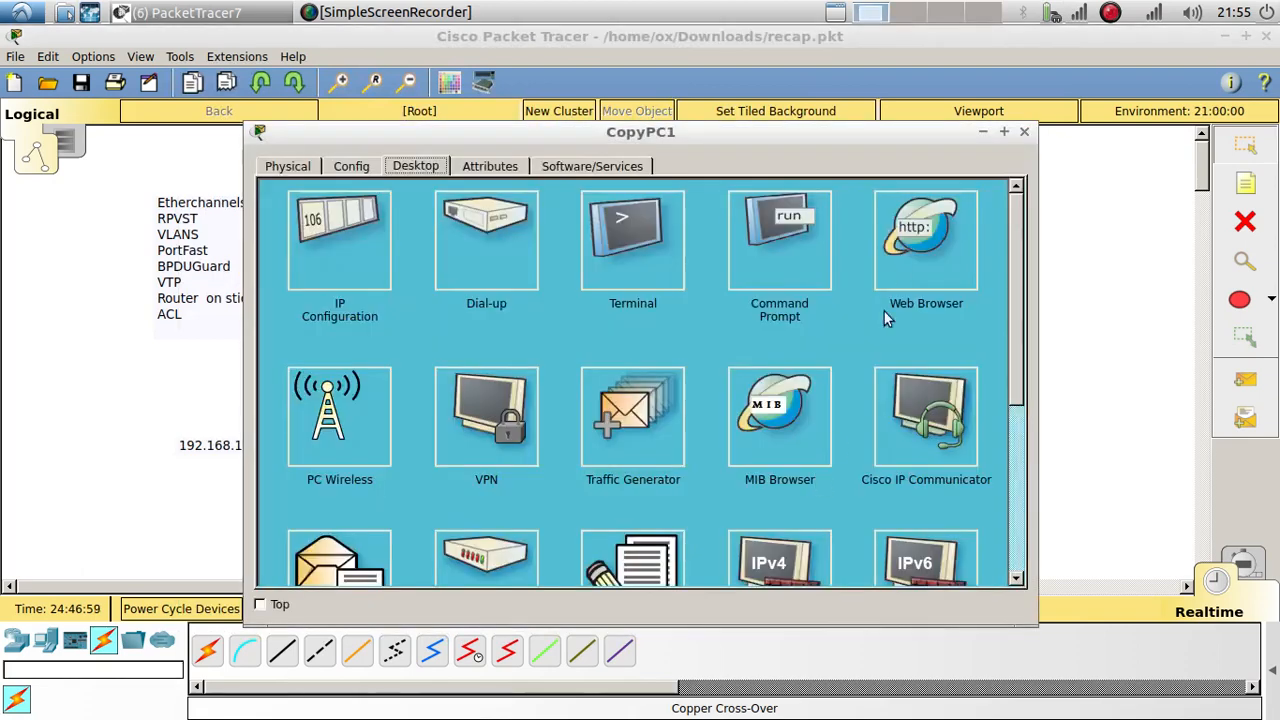
{"action": "left_click", "coordinate": [884, 311]}
{"action": "right_click", "coordinate": [711, 223]}
{"action": "left_click", "coordinate": [745, 316]}
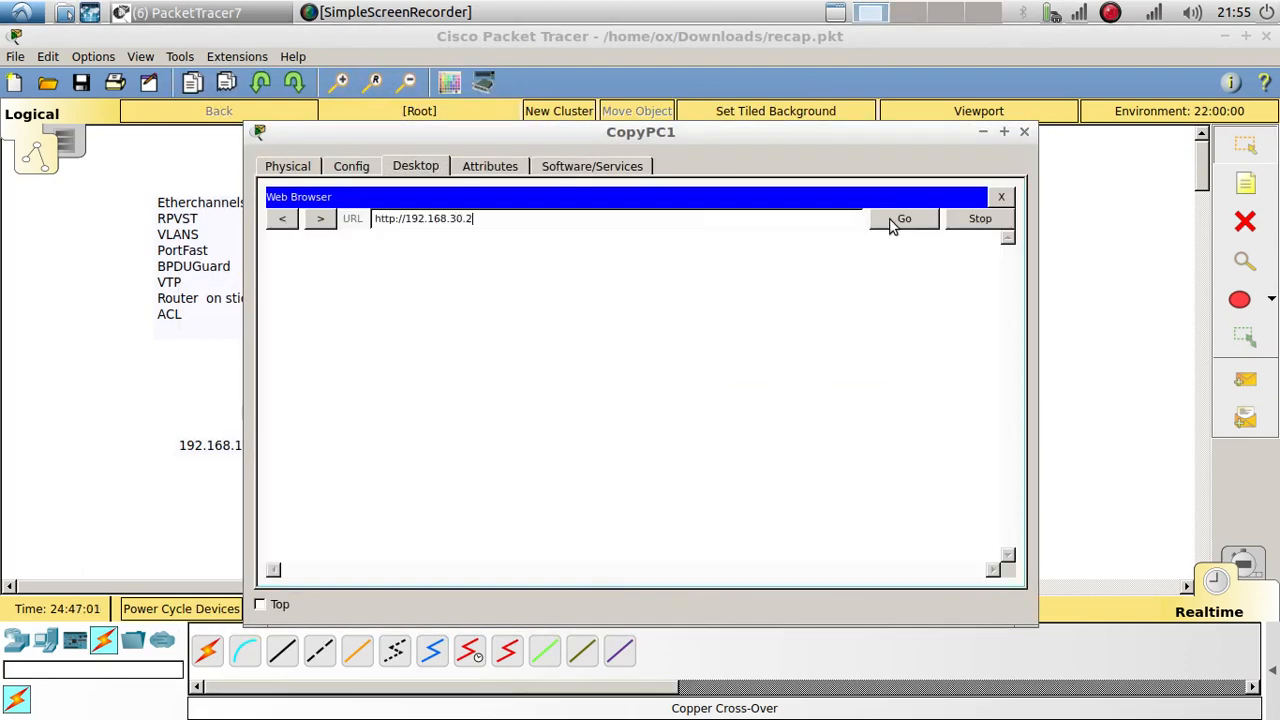
{"action": "left_click", "coordinate": [893, 222]}
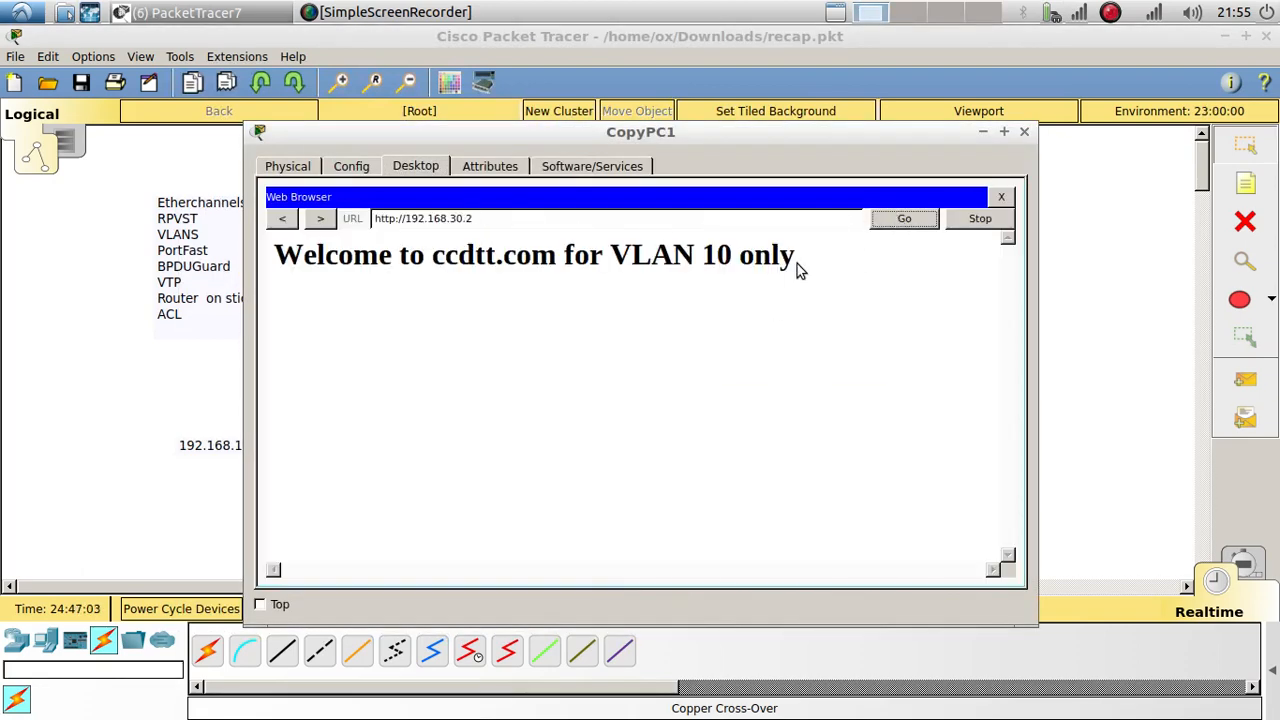
{"action": "left_click_drag", "start_coordinate": [797, 268], "coordinate": [265, 262]}
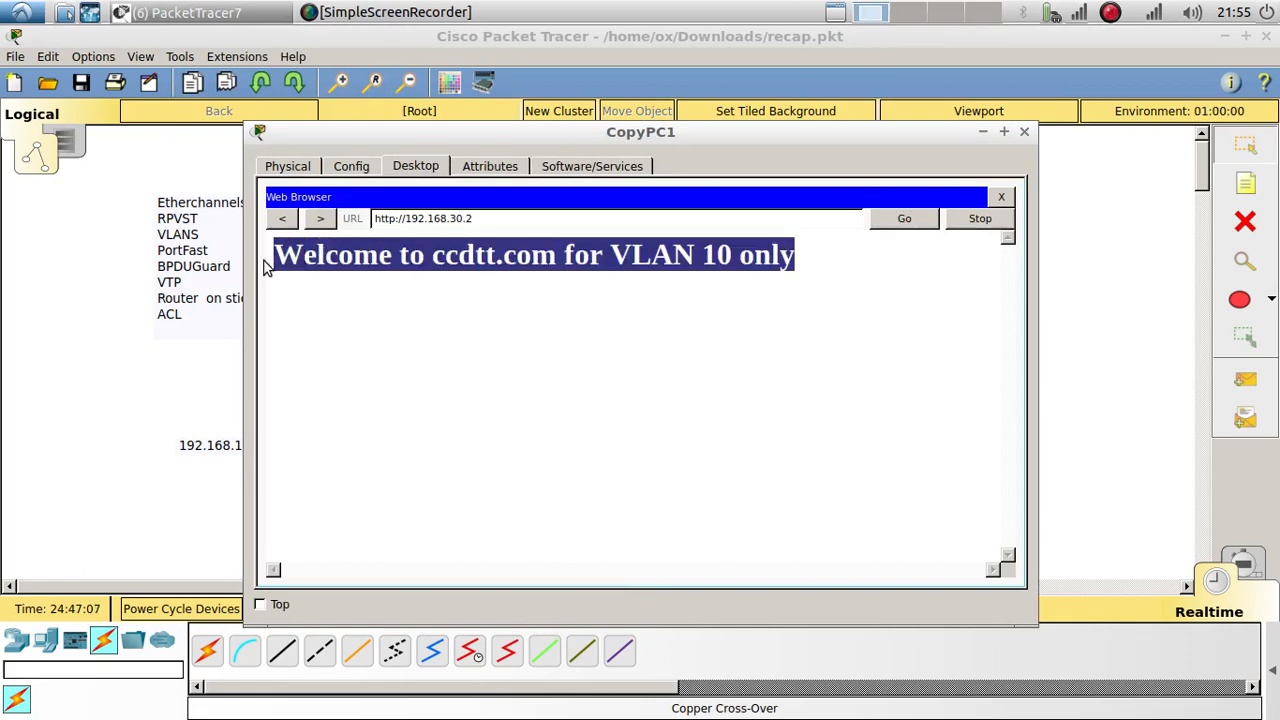
{"action": "left_click", "coordinate": [1001, 196]}
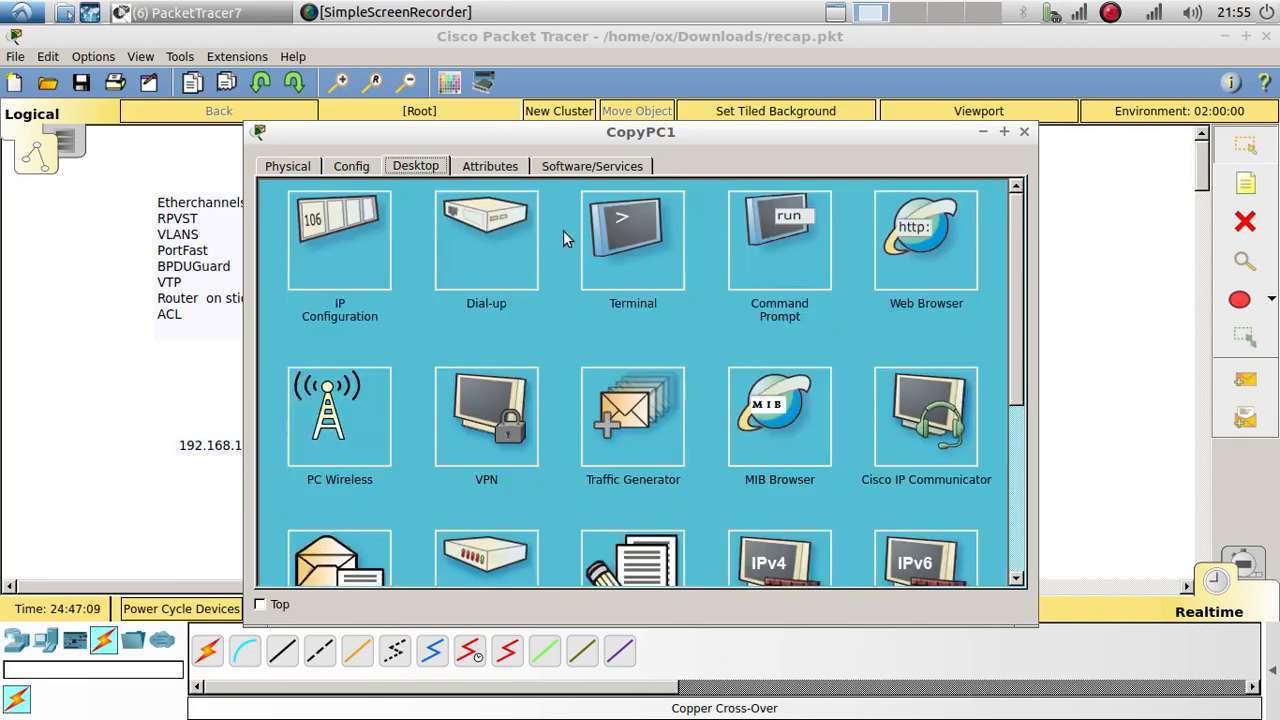
{"action": "left_click", "coordinate": [1122, 204]}
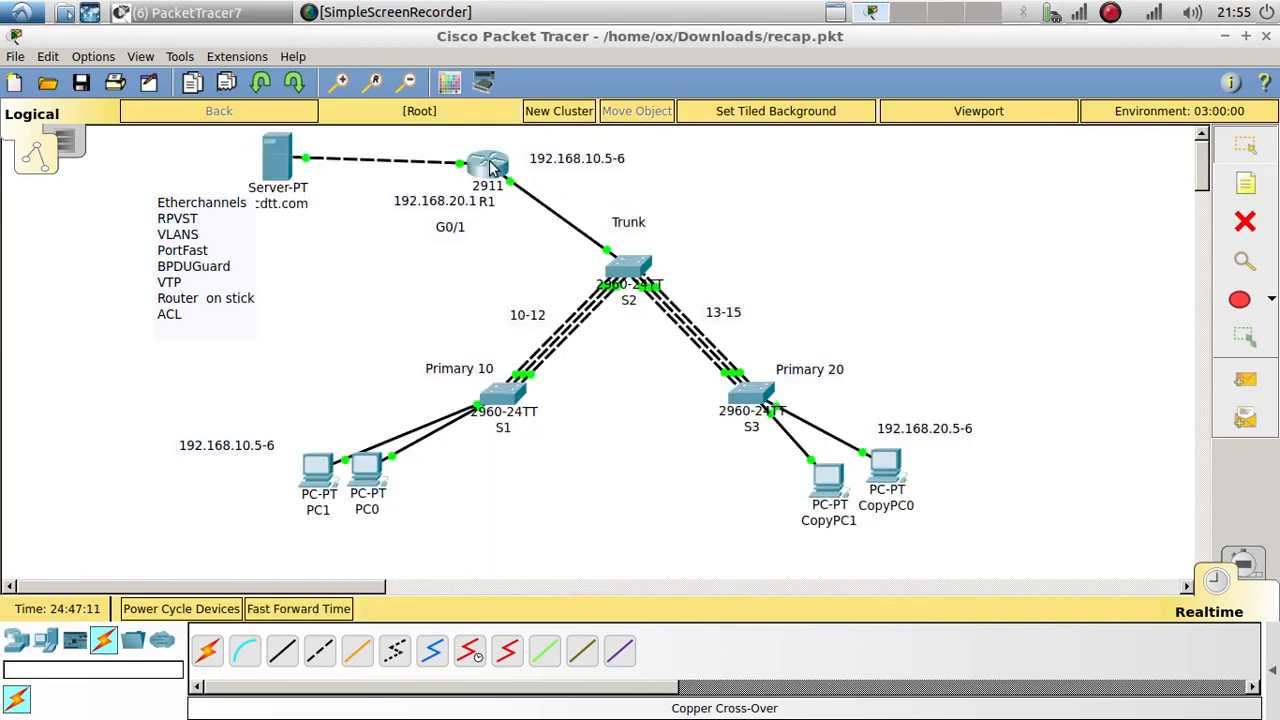
Step: Reopen R1's console and apply ip access-group 100 in on interface g0/0
{"action": "left_click", "coordinate": [495, 165]}
{"action": "left_click_drag", "start_coordinate": [525, 74], "coordinate": [857, 59]}
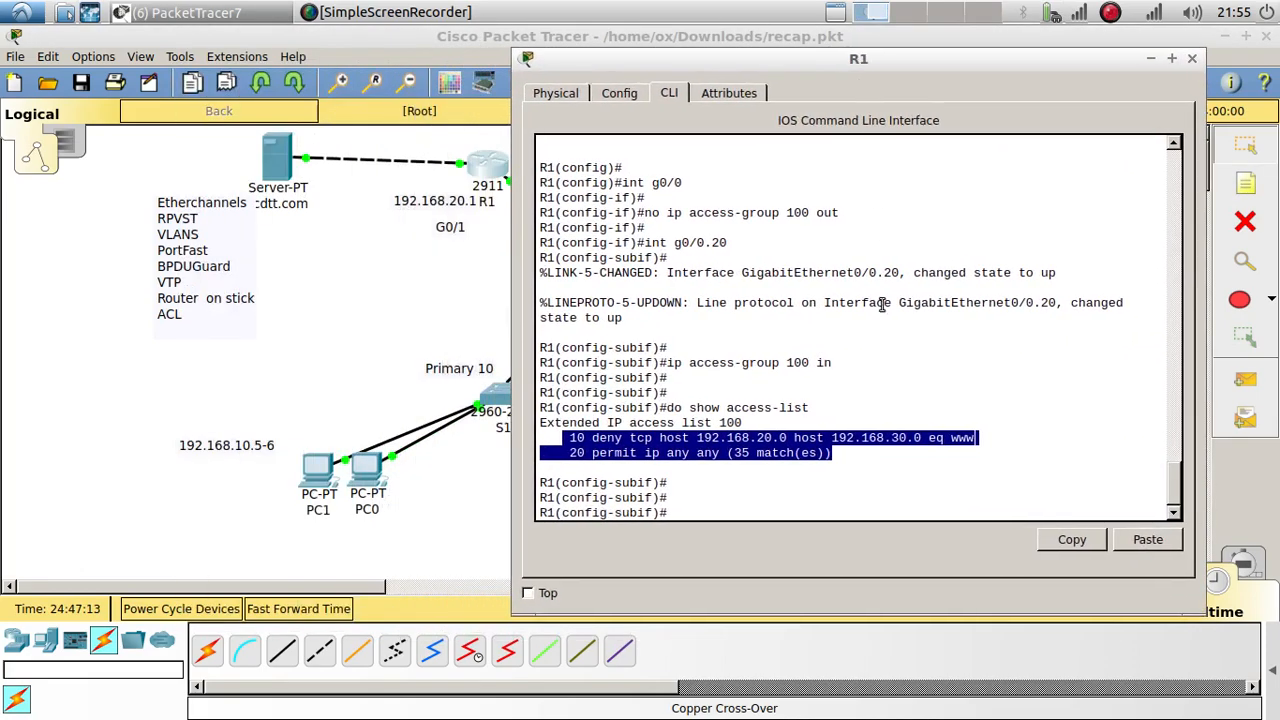
{"action": "left_click", "coordinate": [780, 503]}
{"action": "key", "text": "Up"}
{"action": "key", "text": "Up"}
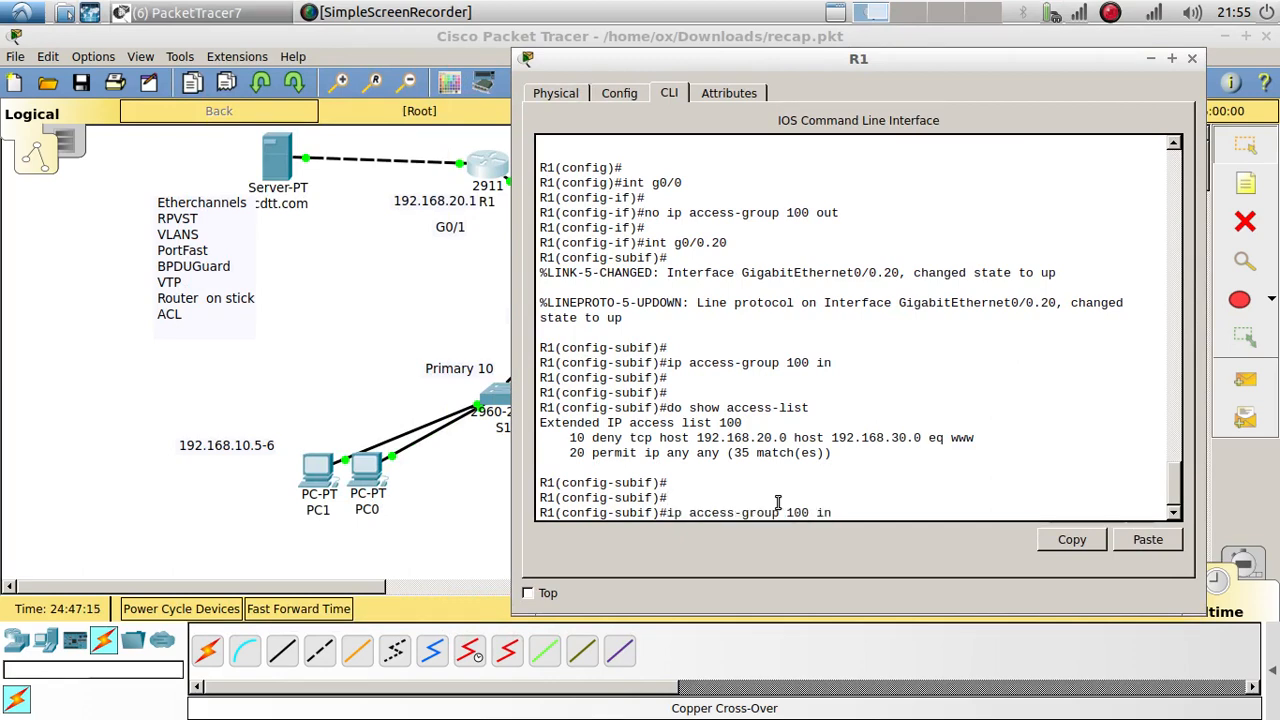
{"action": "key", "text": "Up"}
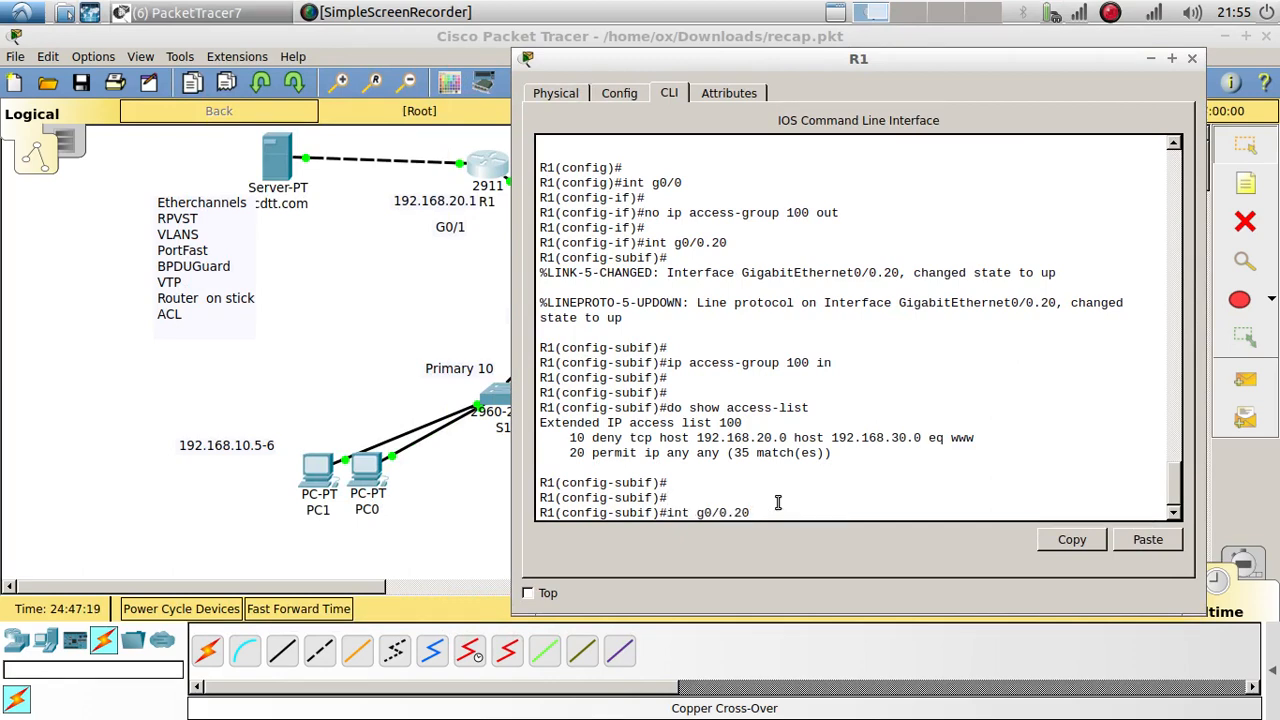
{"action": "key", "text": "BackSpace"}
{"action": "key", "text": "BackSpace"}
{"action": "key", "text": "BackSpace"}
{"action": "key", "text": "Return"}
{"action": "key", "text": "Up"}
{"action": "key", "text": "Up"}
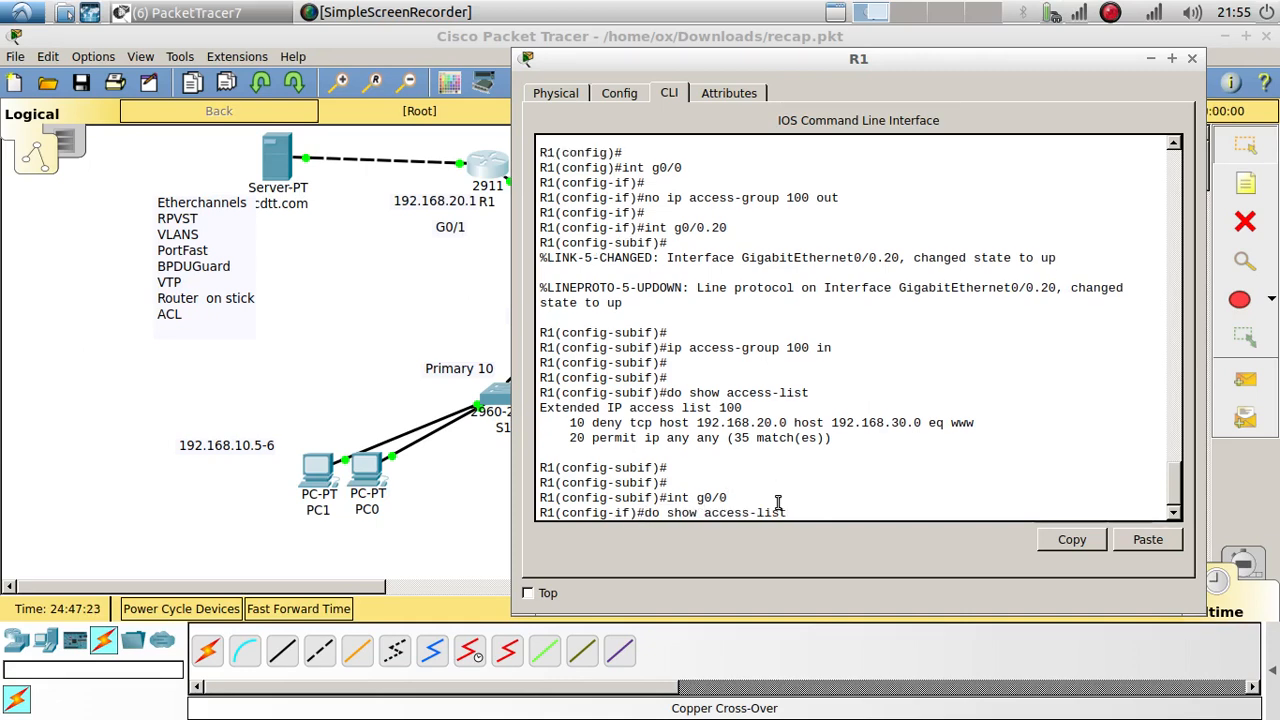
{"action": "key", "text": "Up"}
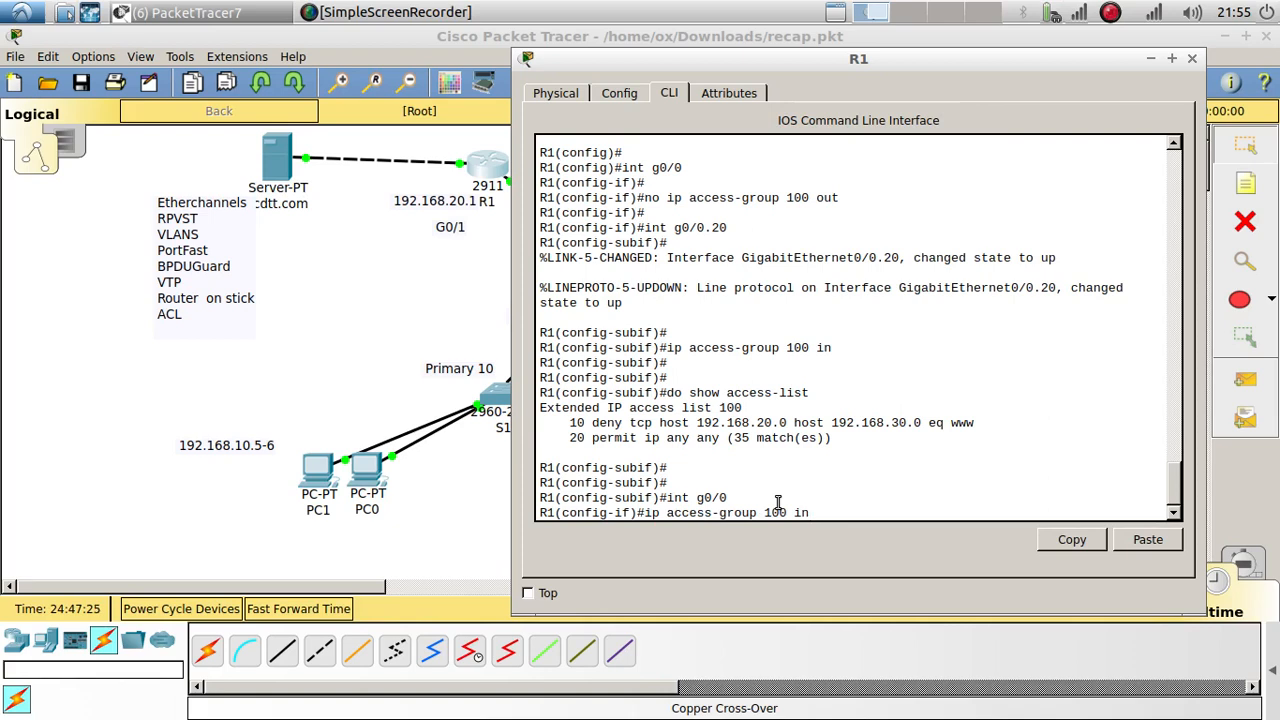
{"action": "key", "text": "Return"}
{"action": "key", "text": "Return"}
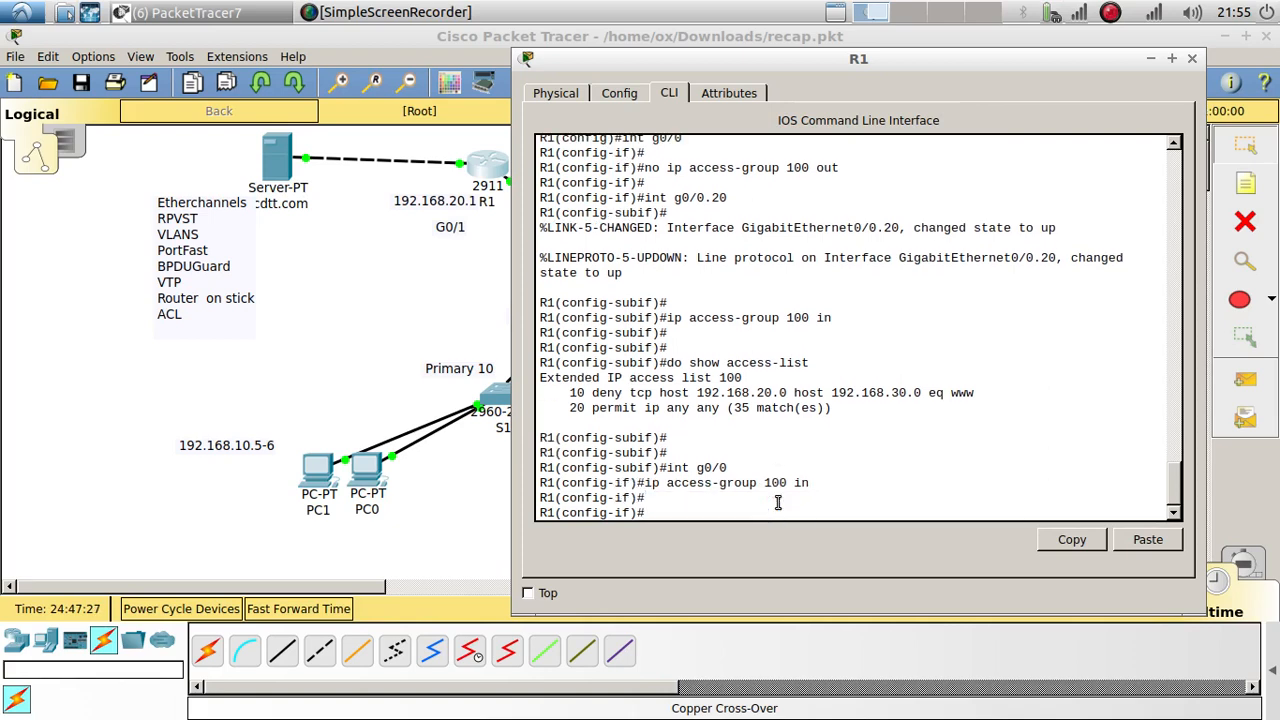
Step: Try Tab completion and ? help for the access command, then clear the prompt
{"action": "type", "text": "accces"}
{"action": "key", "text": "Tab"}
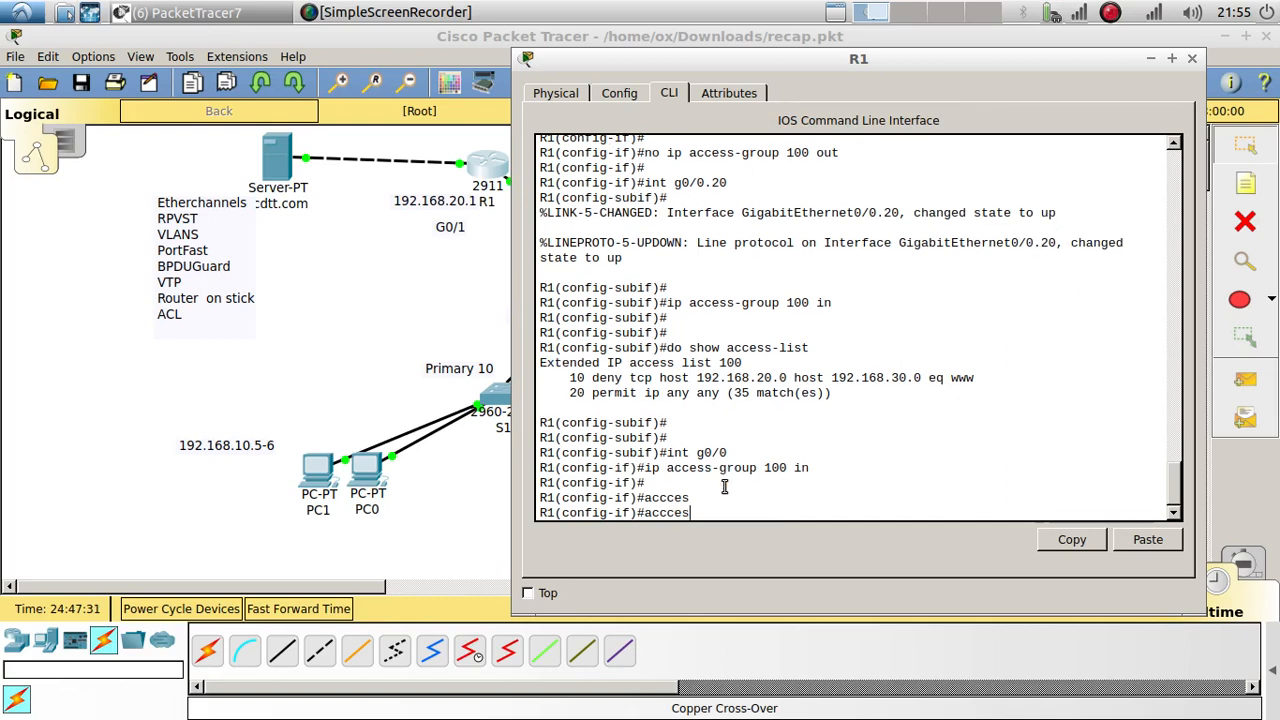
{"action": "key", "text": "BackSpace"}
{"action": "key", "text": "BackSpace"}
{"action": "key", "text": "BackSpace"}
{"action": "type", "text": "e"}
{"action": "key", "text": "Tab"}
{"action": "type", "text": "?"}
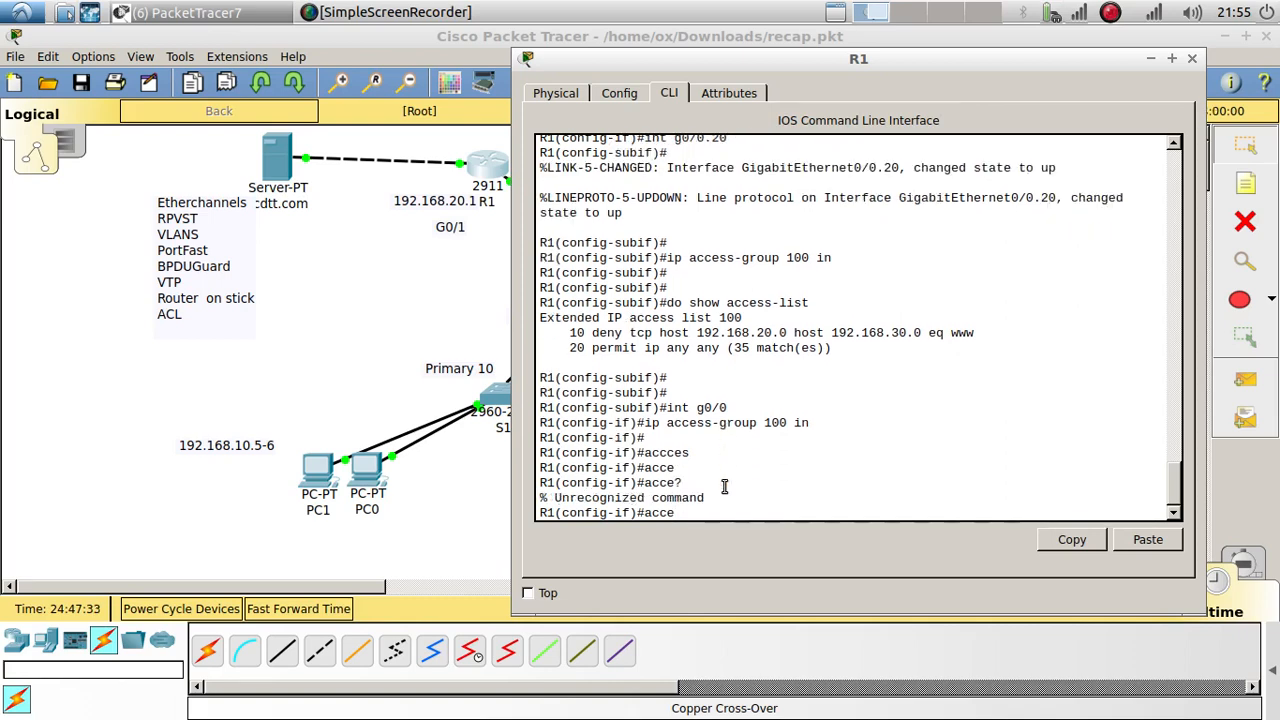
{"action": "key", "text": "BackSpace"}
{"action": "key", "text": "BackSpace"}
{"action": "key", "text": "BackSpace"}
{"action": "left_click", "coordinate": [410, 334]}
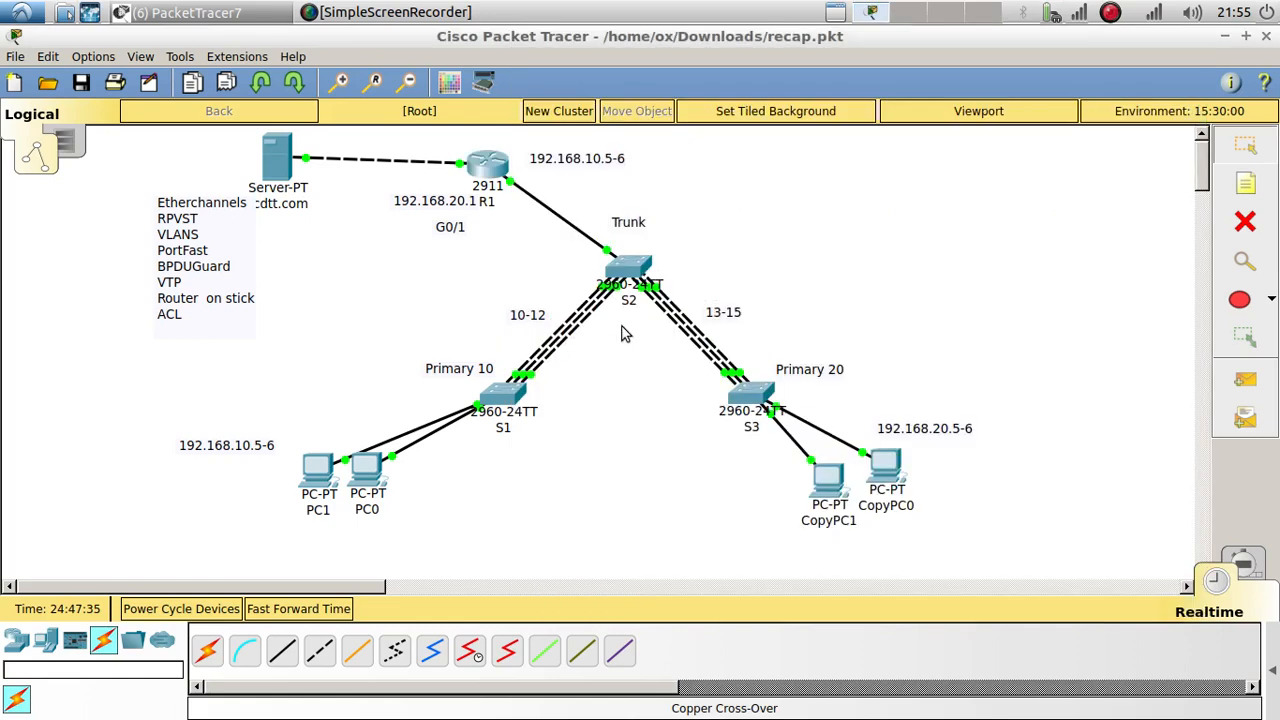
{"action": "left_click", "coordinate": [829, 479]}
{"action": "left_click", "coordinate": [941, 248]}
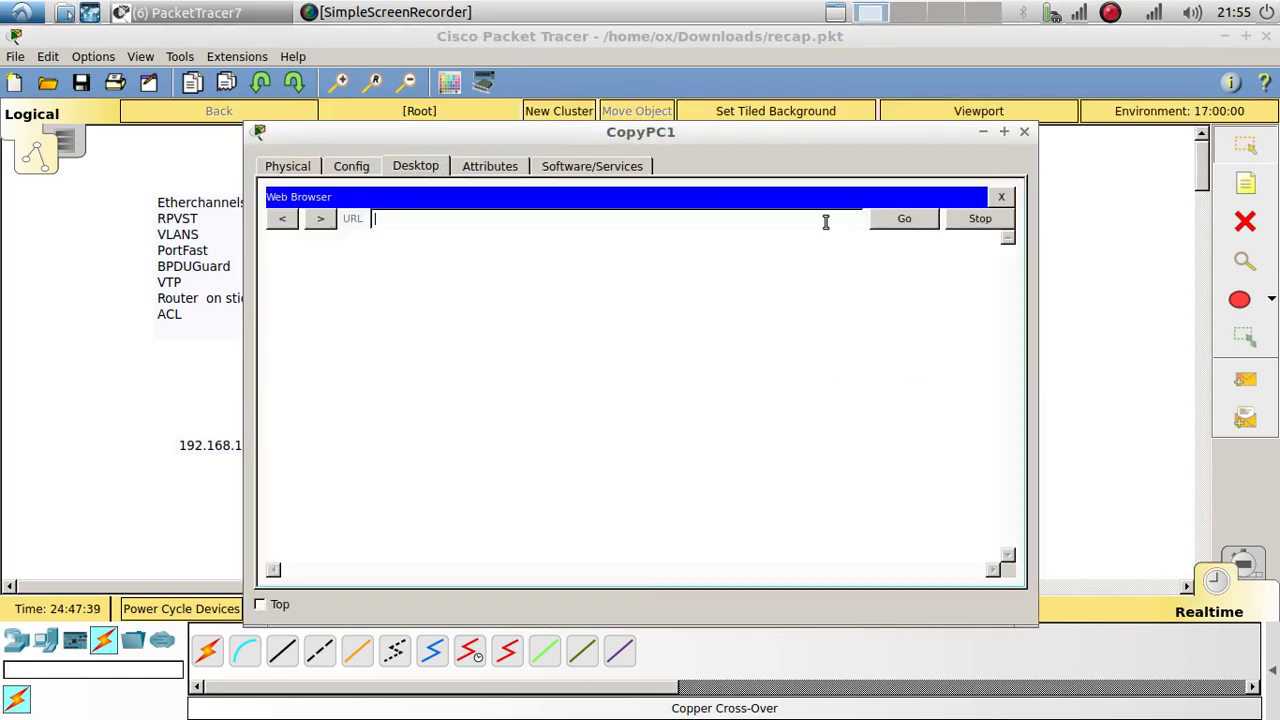
{"action": "right_click", "coordinate": [826, 221]}
{"action": "left_click", "coordinate": [858, 321]}
{"action": "left_click", "coordinate": [904, 218]}
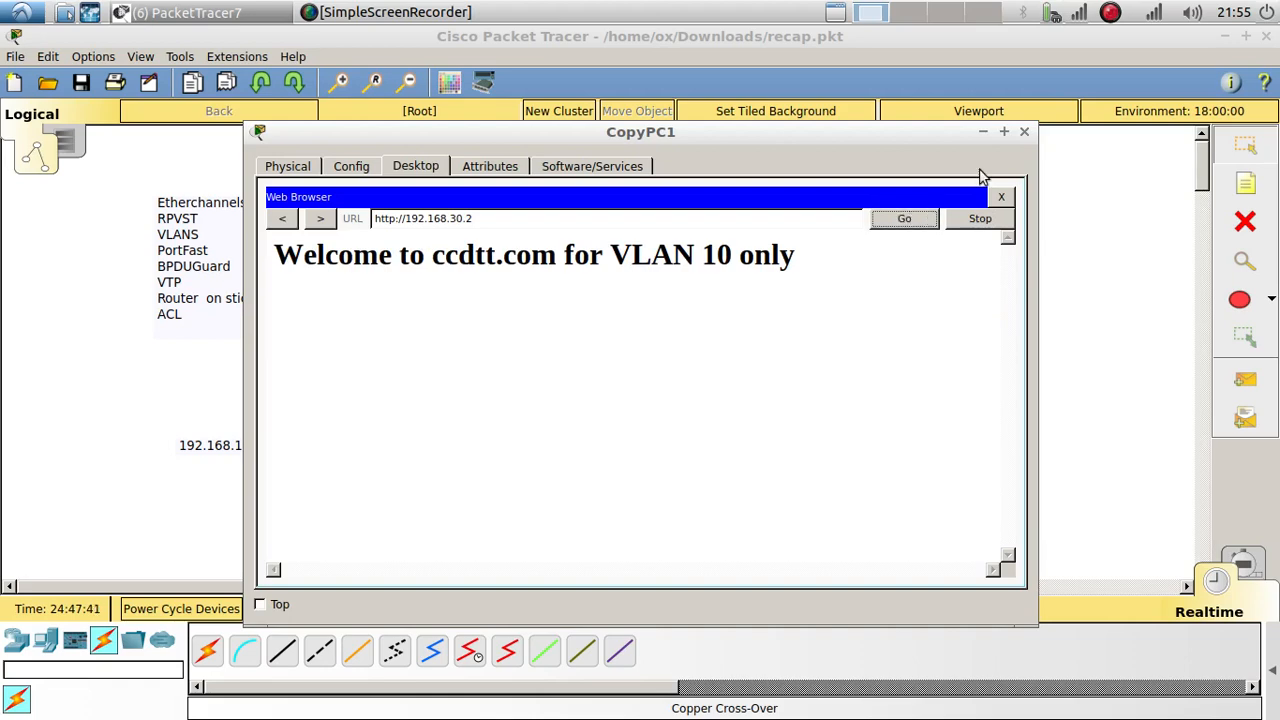
{"action": "left_click", "coordinate": [1023, 132]}
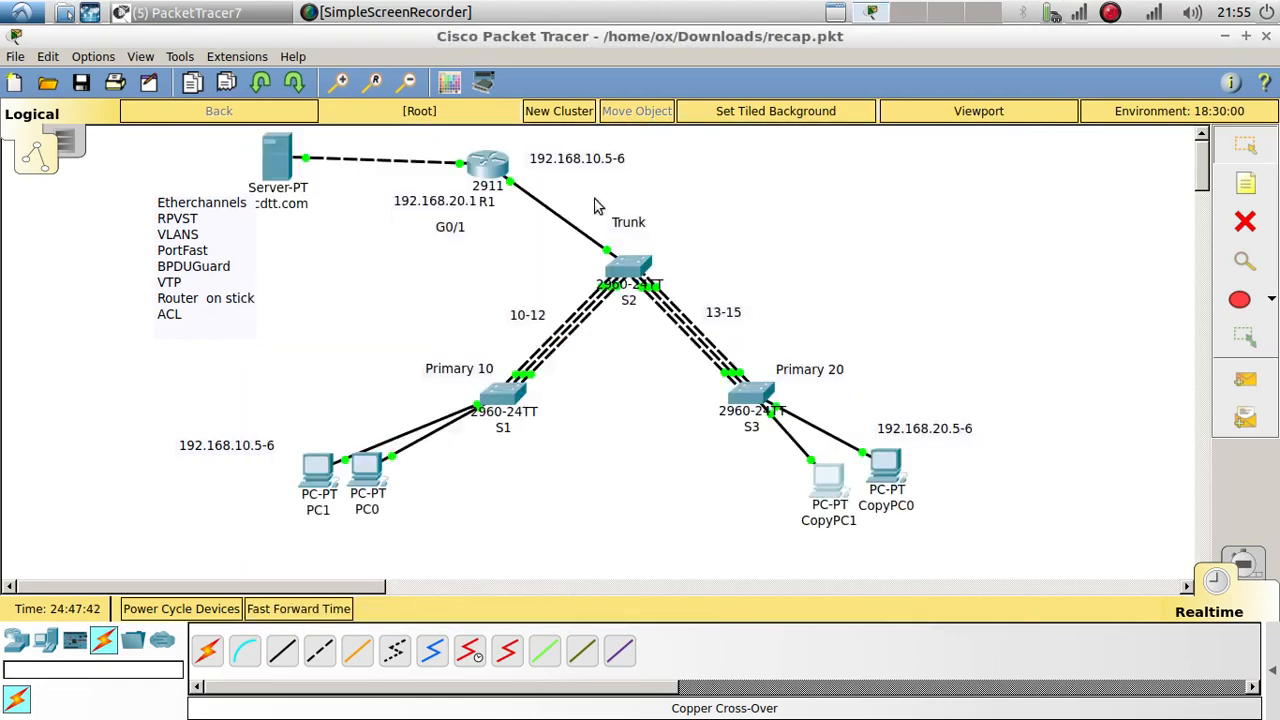
{"action": "left_click", "coordinate": [494, 172]}
Step: Review the recalled access-group command and point out the ACL entry's source network
{"action": "key", "text": "Up"}
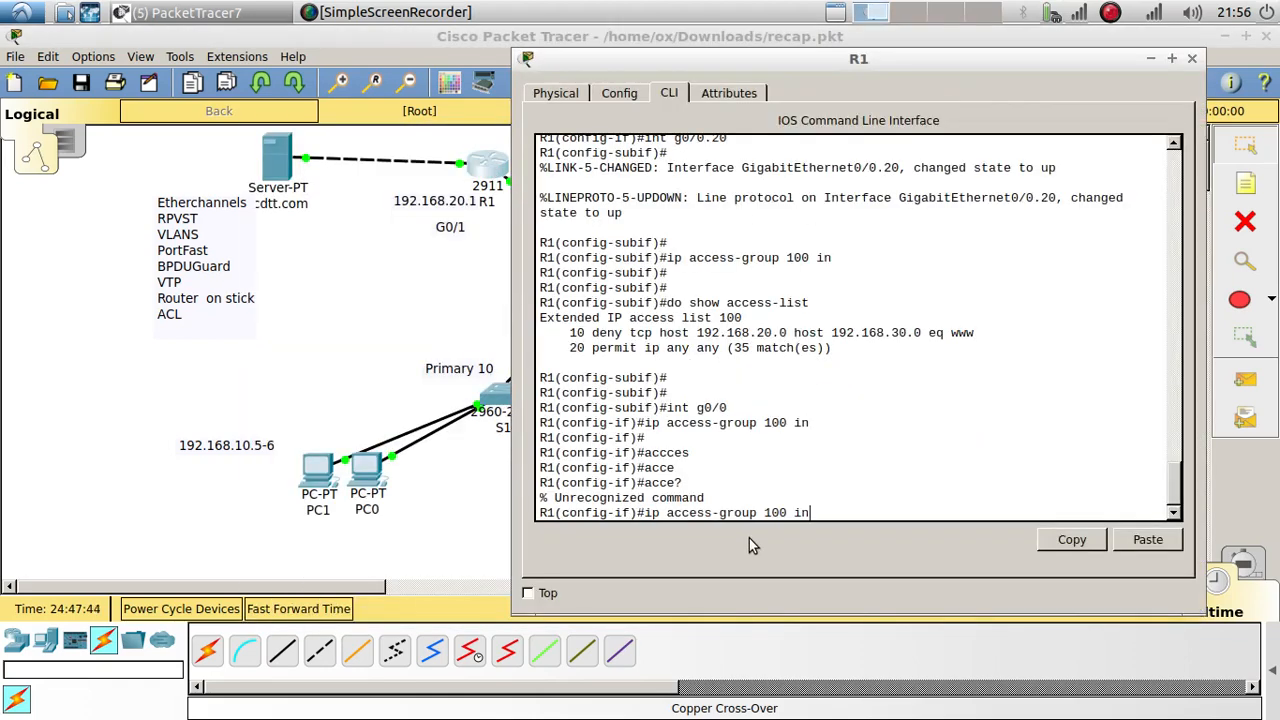
{"action": "key", "text": "Down"}
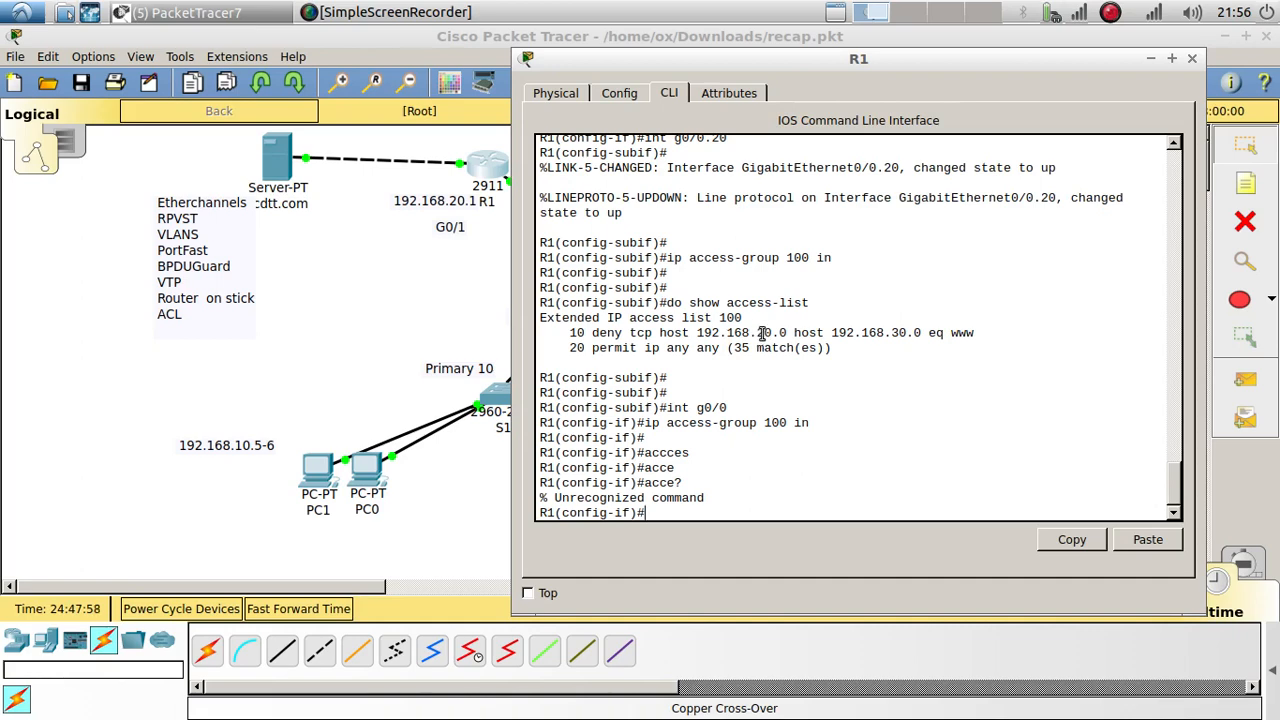
{"action": "left_click_drag", "start_coordinate": [765, 332], "coordinate": [790, 333]}
{"action": "left_click", "coordinate": [724, 507]}
Step: Exit interface configuration and delete access list 100 with no access-list 100
{"action": "type", "text": "exi"}
{"action": "key", "text": "Return"}
{"action": "type", "text": "no"}
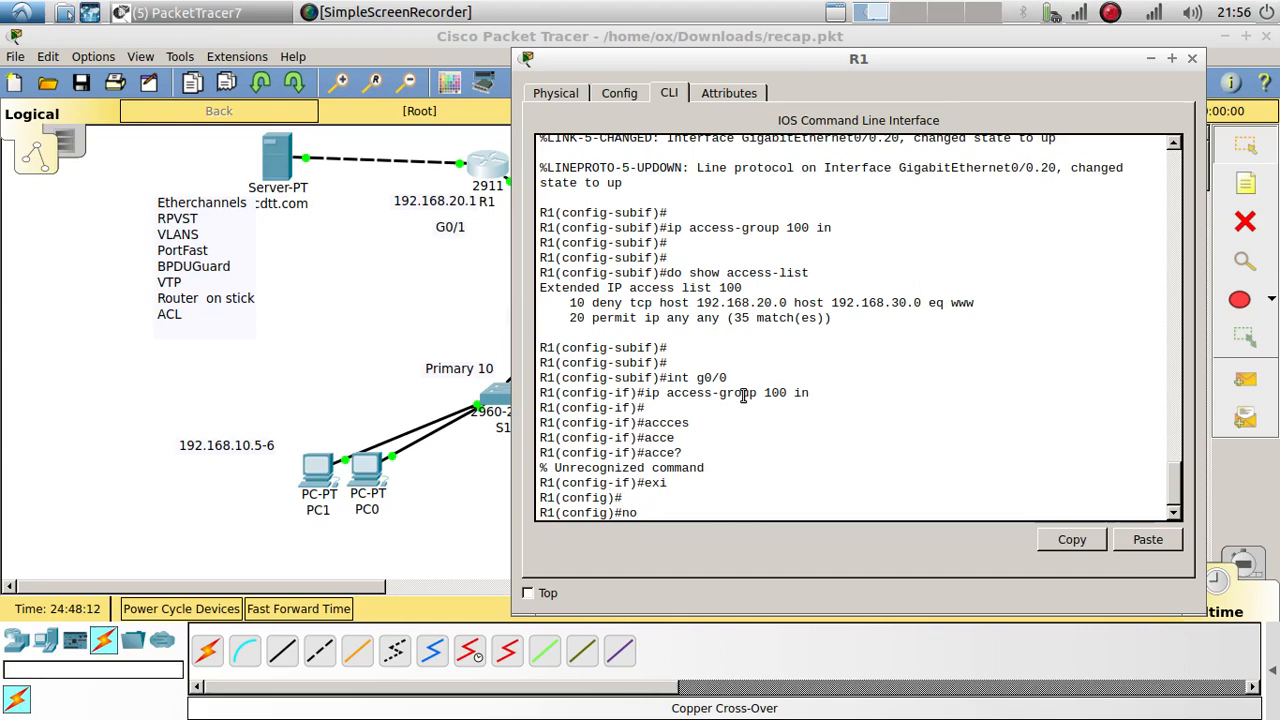
{"action": "type", "text": " i"}
{"action": "key", "text": "BackSpace"}
{"action": "type", "text": "access-list 100"}
{"action": "key", "text": "Return"}
{"action": "key", "text": "Return"}
{"action": "key", "text": "Return"}
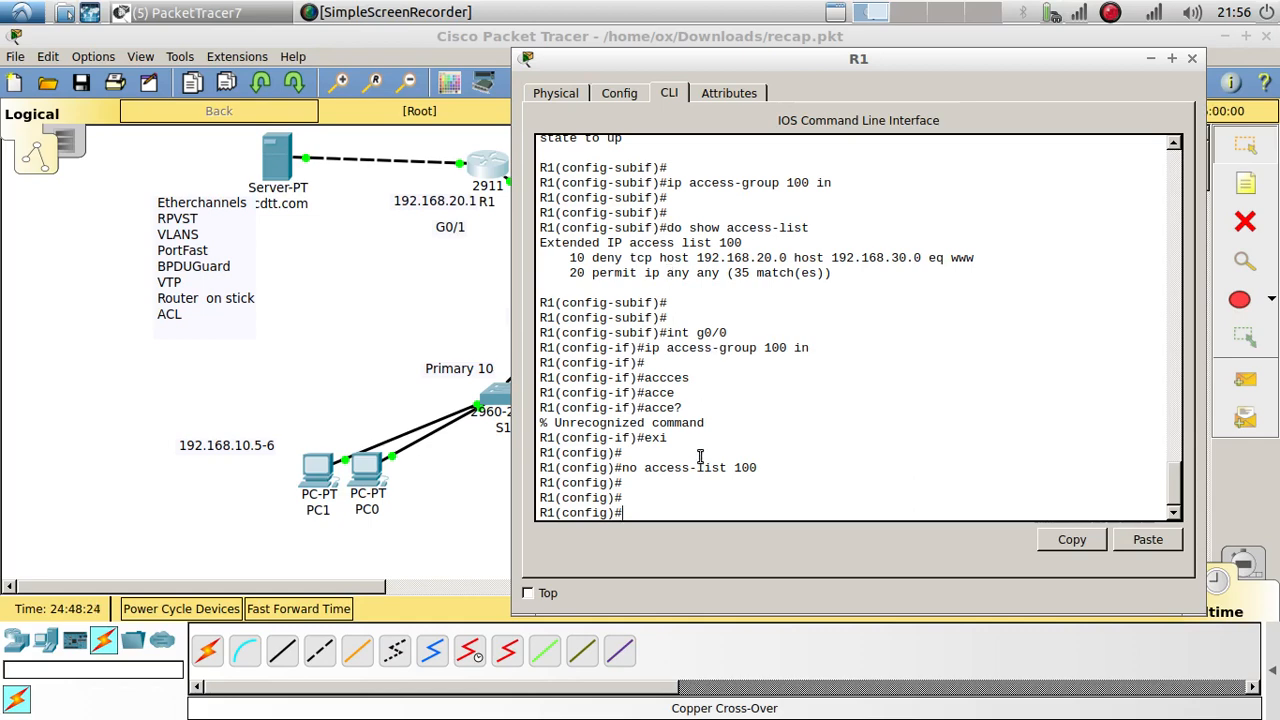
{"action": "type", "text": "acc"}
{"action": "key", "text": "Tab"}
Step: Add access-list 100 deny tcp 192.168.20.0 0.0.0.255 192.168.30.0 0.0.0.255
{"action": "type", "text": "100 ?"}
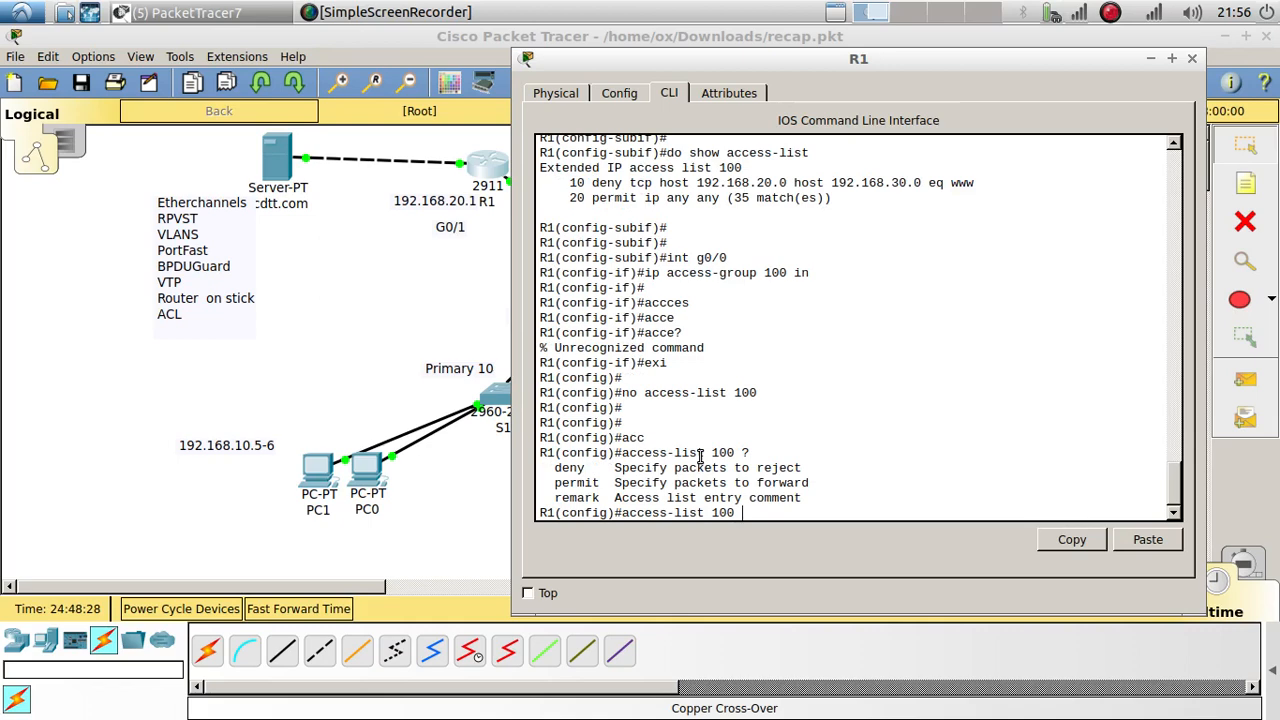
{"action": "type", "text": "de"}
{"action": "key", "text": "Tab"}
{"action": "type", "text": "t"}
{"action": "key", "text": "Tab"}
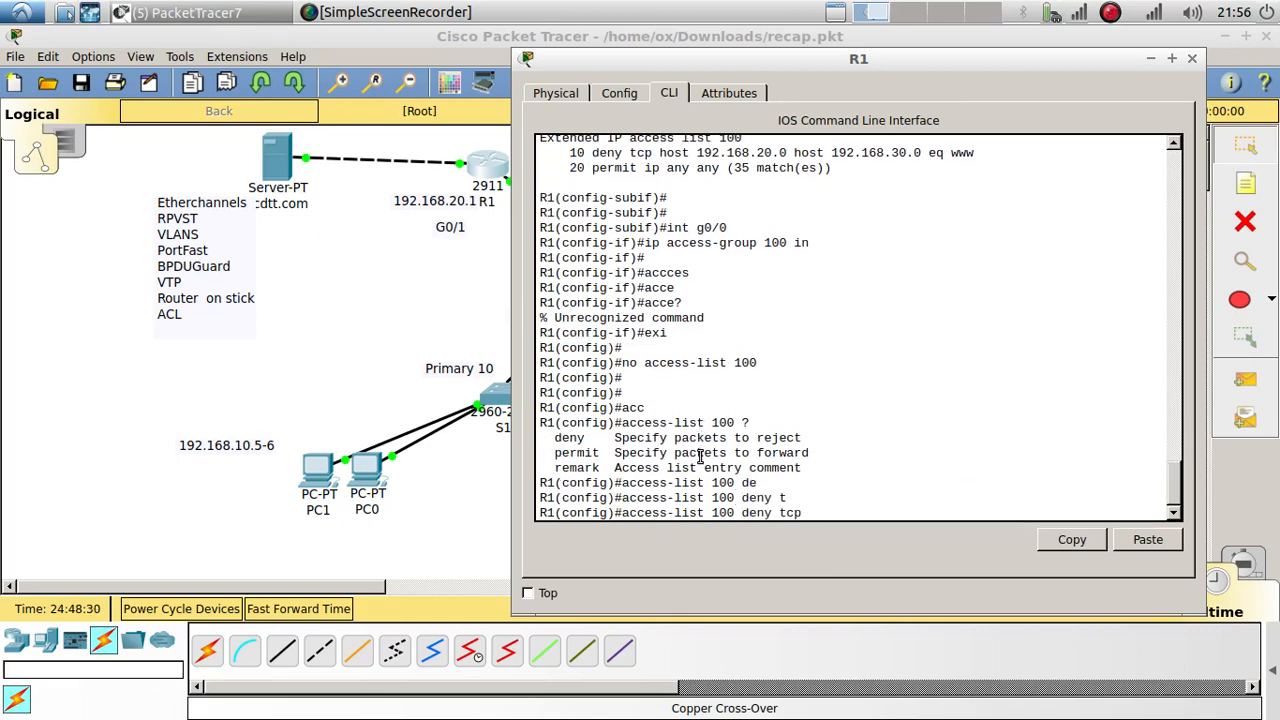
{"action": "type", "text": "192.168.20.0 0.0.0."}
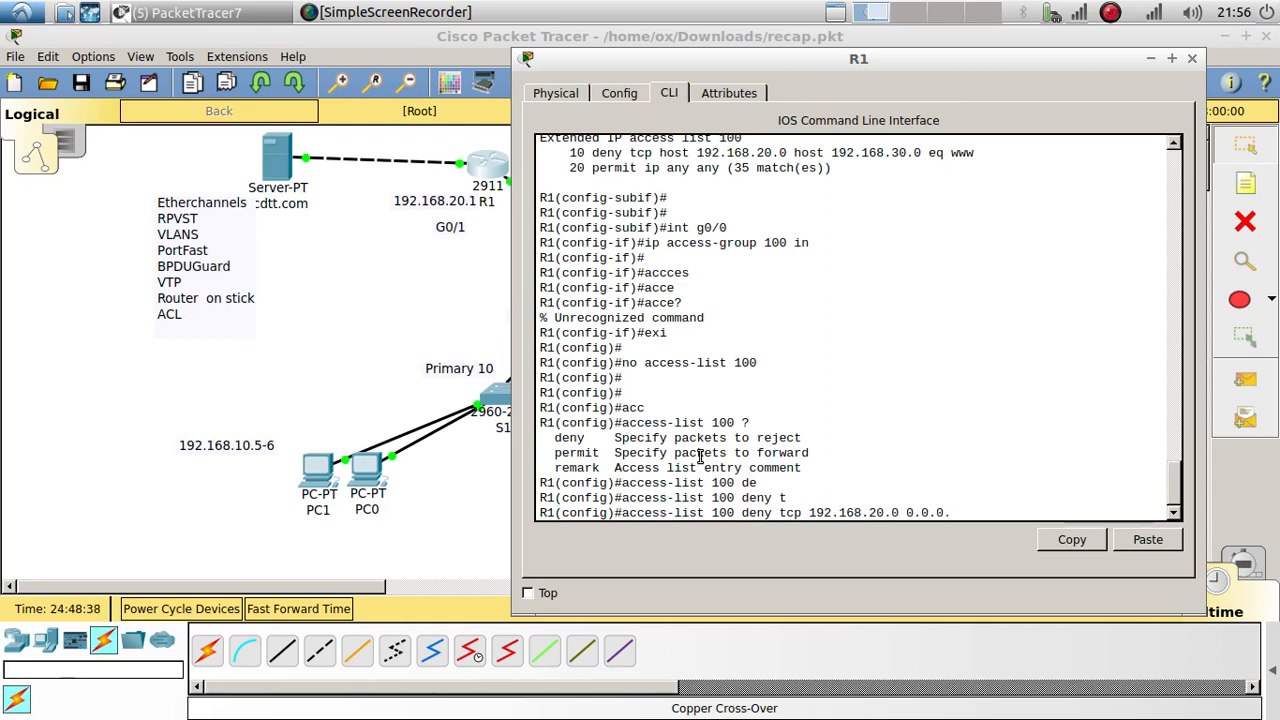
{"action": "type", "text": "255"}
{"action": "scroll", "coordinate": [841, 258], "scroll_direction": "up", "scroll_amount": 1}
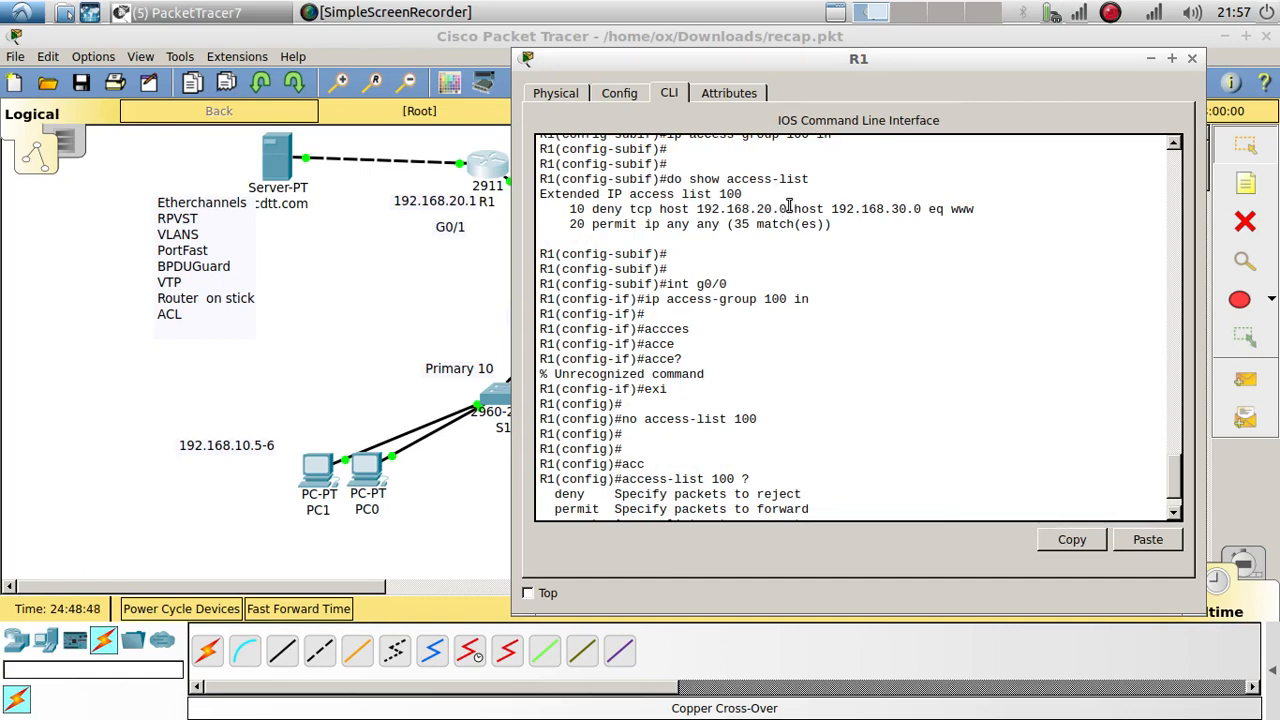
{"action": "left_click_drag", "start_coordinate": [789, 208], "coordinate": [698, 207]}
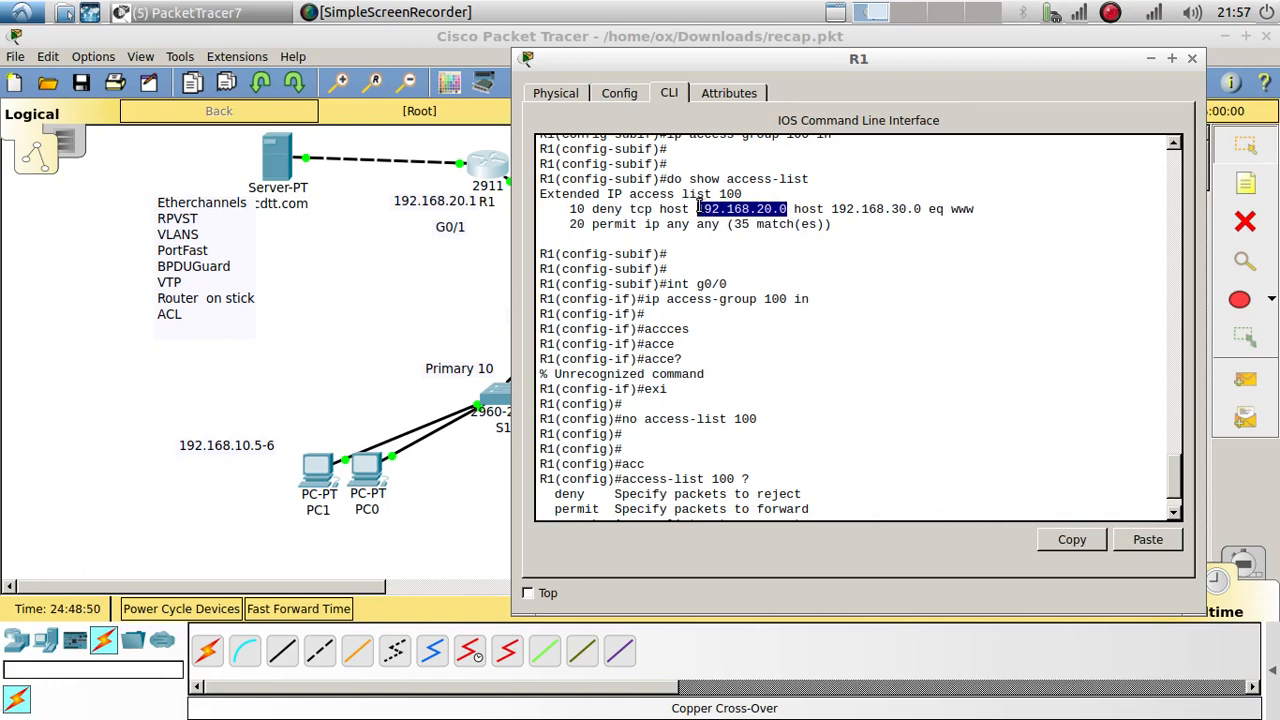
{"action": "scroll", "coordinate": [876, 412], "scroll_direction": "down", "scroll_amount": 2}
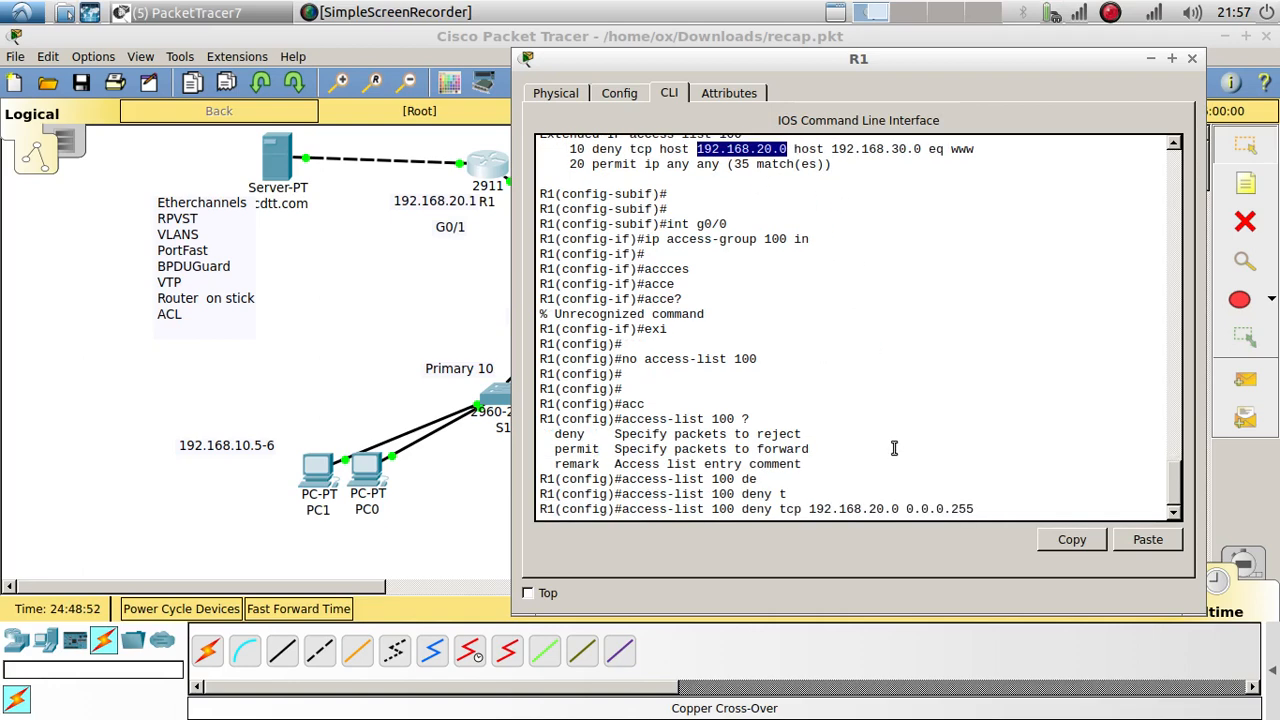
{"action": "left_click", "coordinate": [985, 511]}
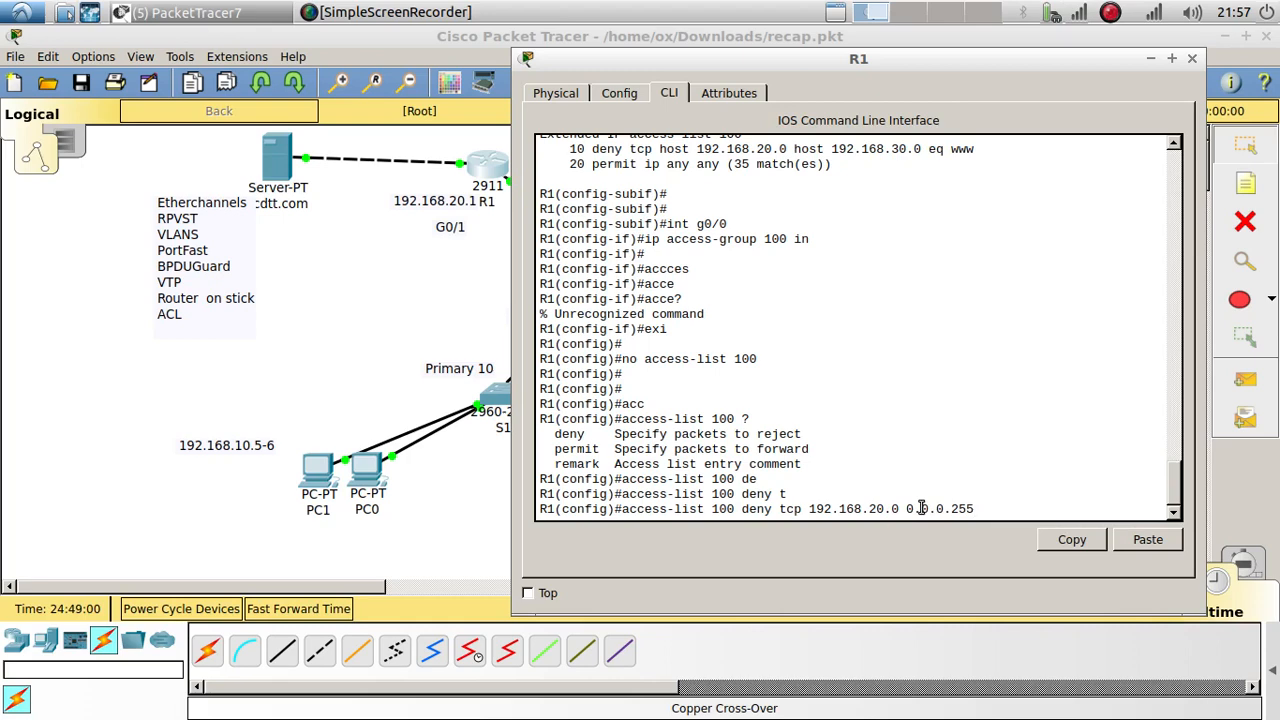
{"action": "left_click_drag", "start_coordinate": [955, 508], "coordinate": [979, 502]}
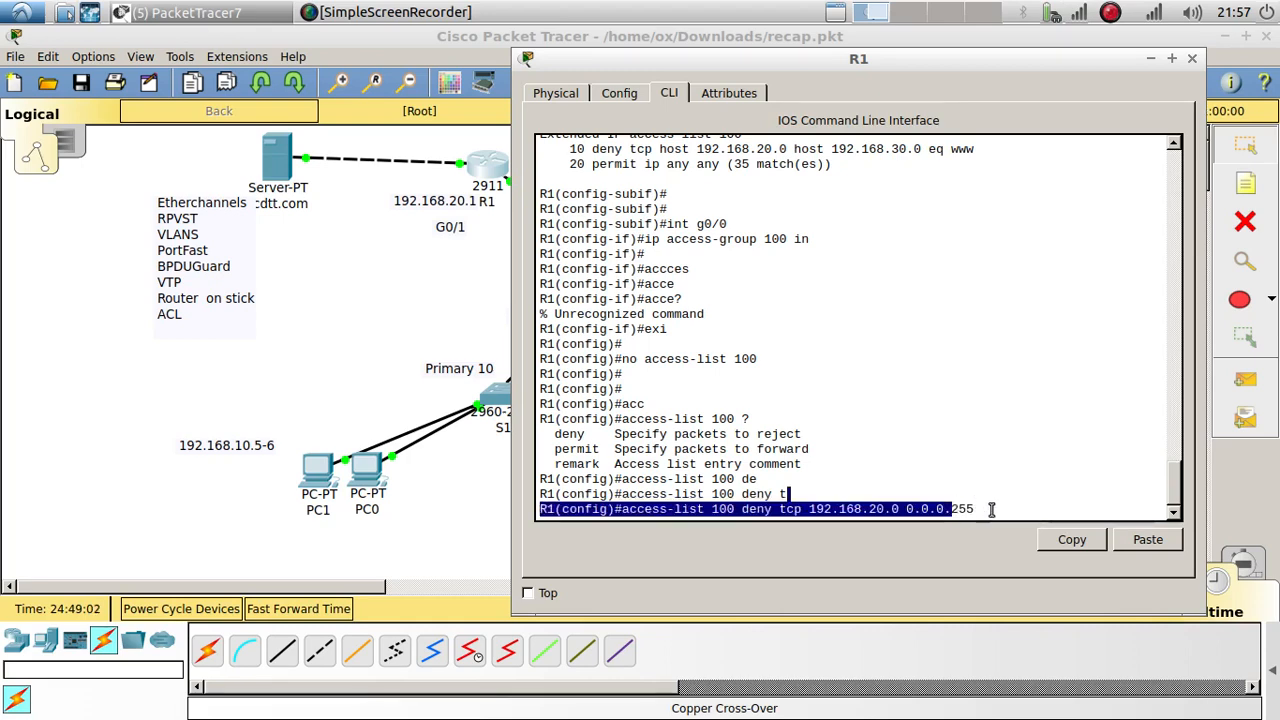
{"action": "left_click", "coordinate": [992, 511]}
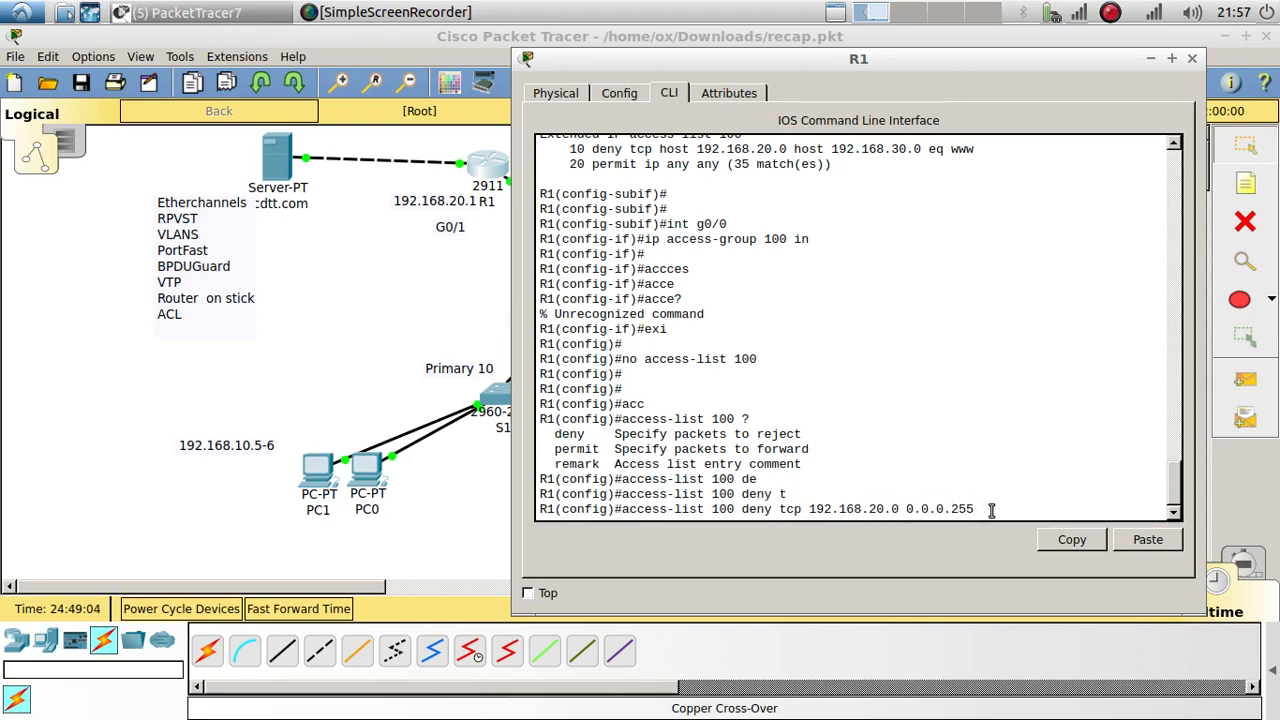
{"action": "type", "text": "192.168.30.0 0.0.0"}
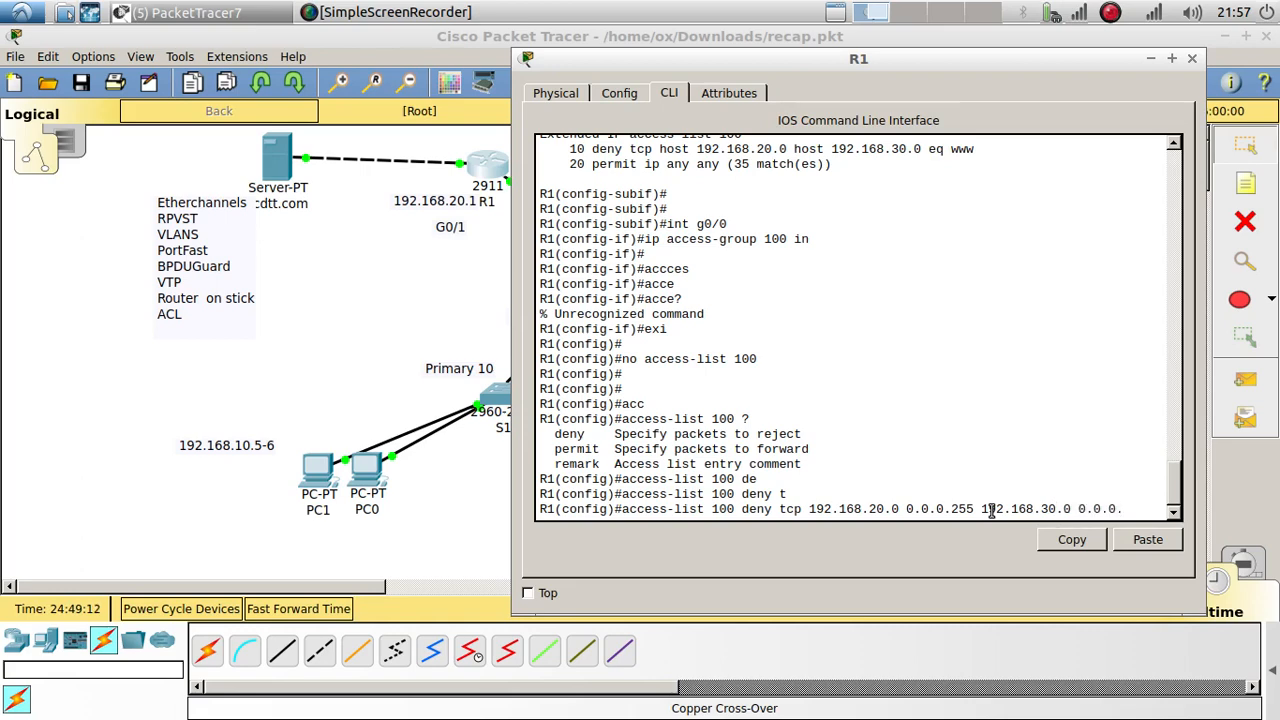
{"action": "type", "text": ".255"}
{"action": "key", "text": "Return"}
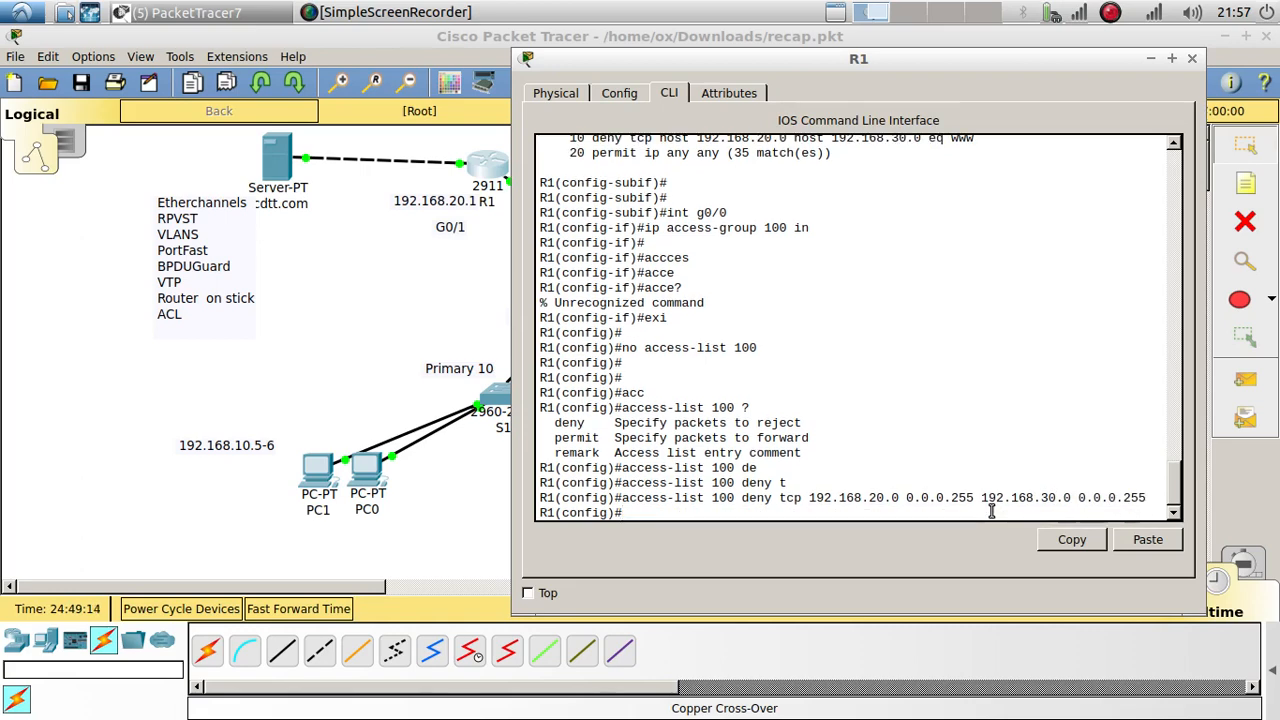
Step: Remove that deny rule again by prefixing it with no
{"action": "key", "text": "Up"}
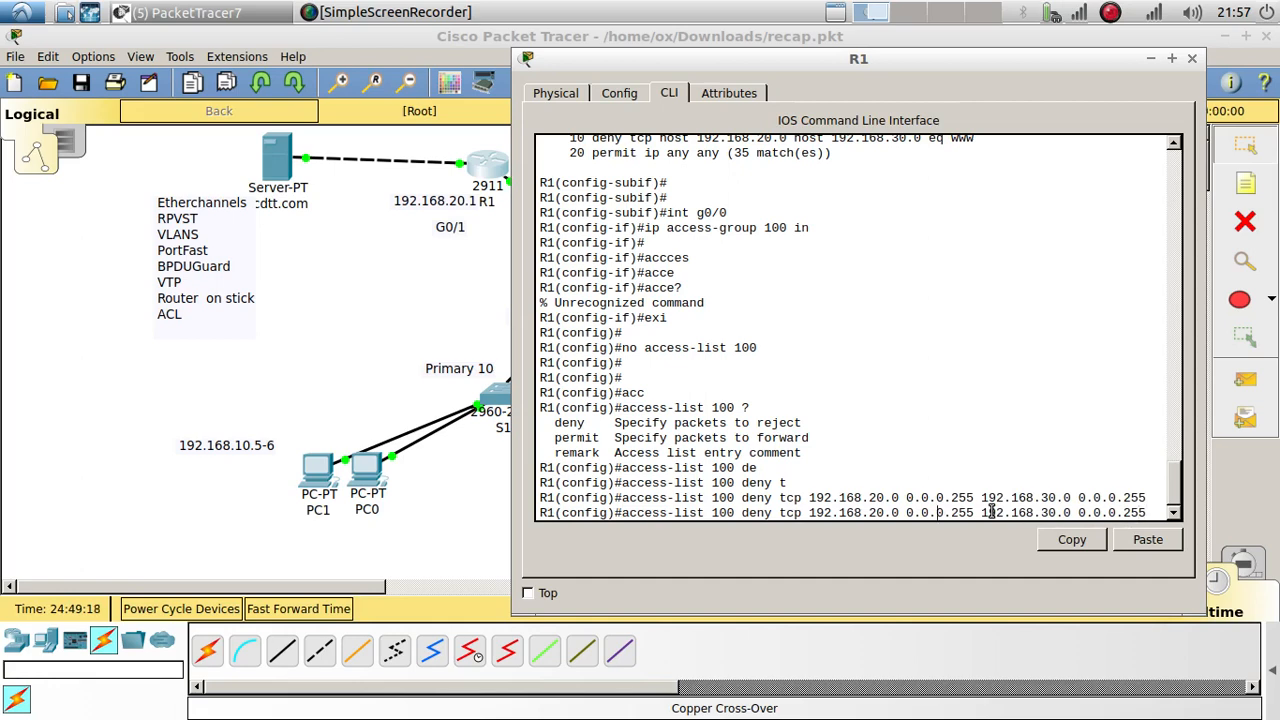
{"action": "key", "text": "Left"}
{"action": "key", "text": "Left"}
{"action": "key", "text": "Left"}
{"action": "key", "text": "Left"}
{"action": "key", "text": "Left"}
{"action": "key", "text": "Left"}
{"action": "key", "text": "Left"}
{"action": "key", "text": "Left"}
{"action": "key", "text": "Left"}
{"action": "key", "text": "Left"}
{"action": "key", "text": "Left"}
{"action": "key", "text": "Left"}
{"action": "key", "text": "Left"}
{"action": "key", "text": "Left"}
{"action": "key", "text": "Left"}
{"action": "key", "text": "ctrl+a"}
{"action": "type", "text": "no"}
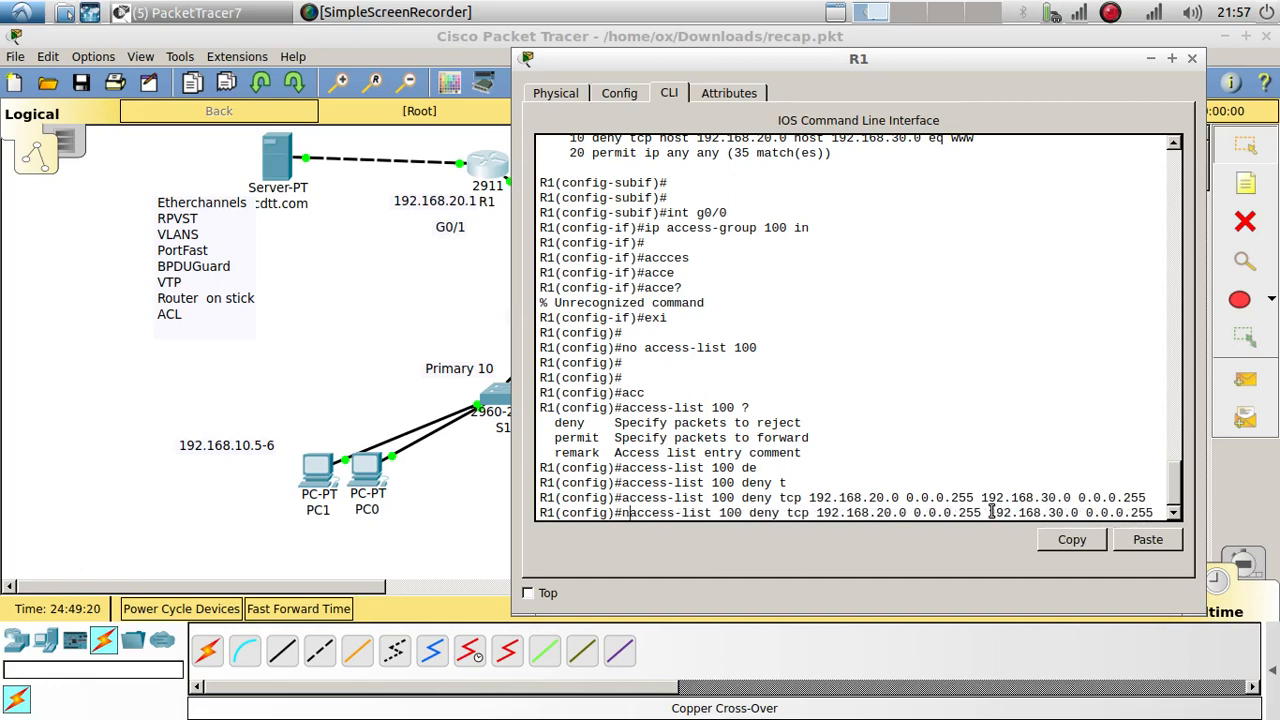
{"action": "key", "text": "Return"}
Step: Re-enter the deny rule limited to eq www from 192.168.20.0 to 192.168.30.0
{"action": "key", "text": "Up"}
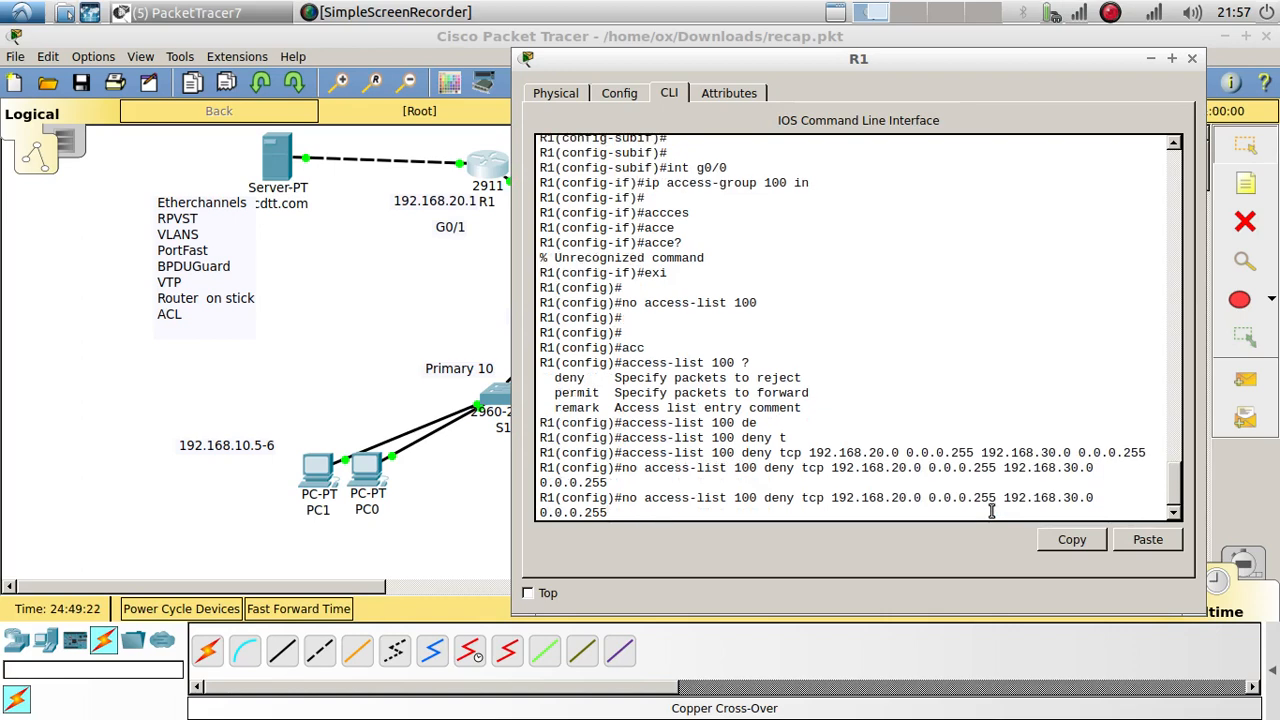
{"action": "type", "text": "e"}
{"action": "key", "text": "Tab"}
{"action": "type", "text": "q"}
{"action": "key", "text": "Tab"}
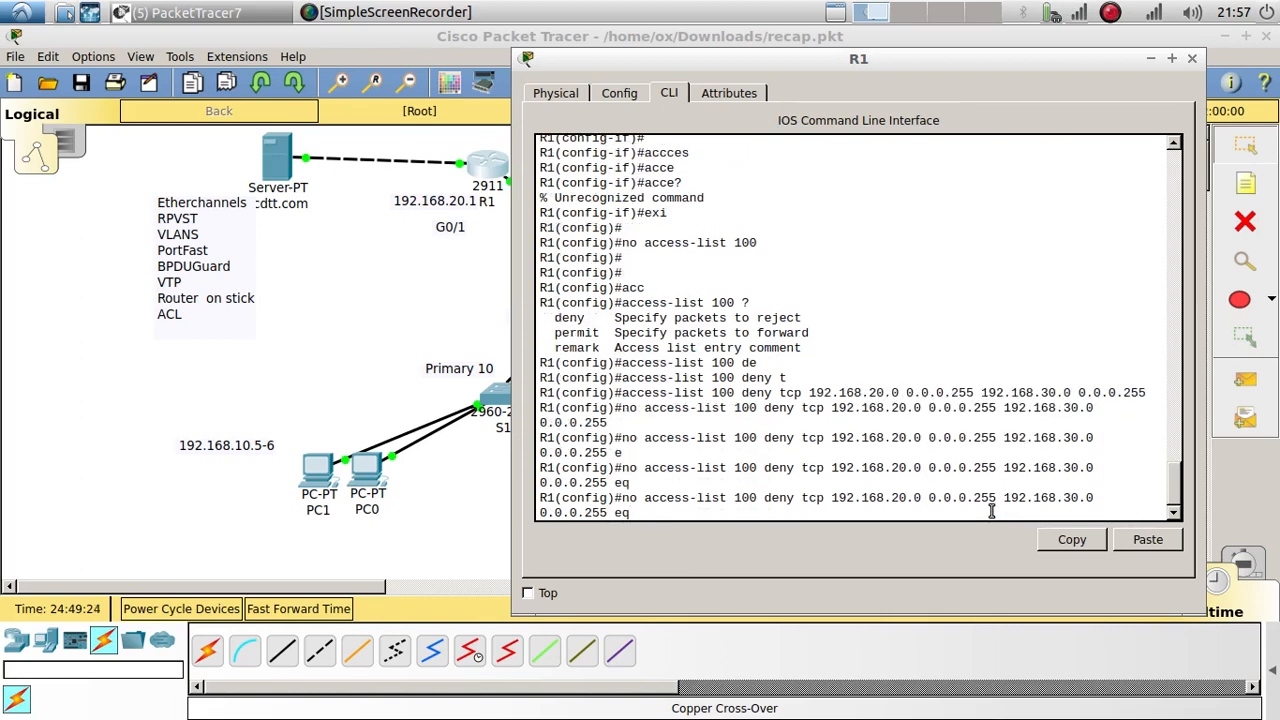
{"action": "type", "text": "www"}
{"action": "key", "text": "Return"}
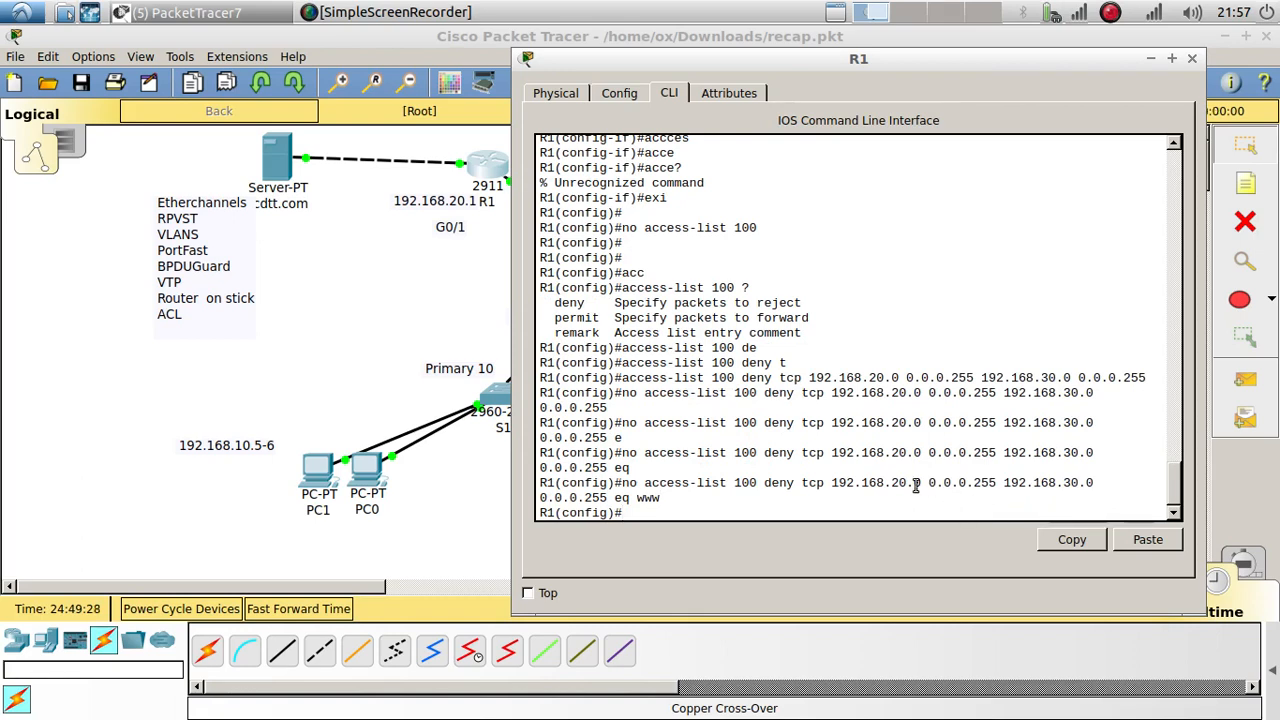
{"action": "key", "text": "Up"}
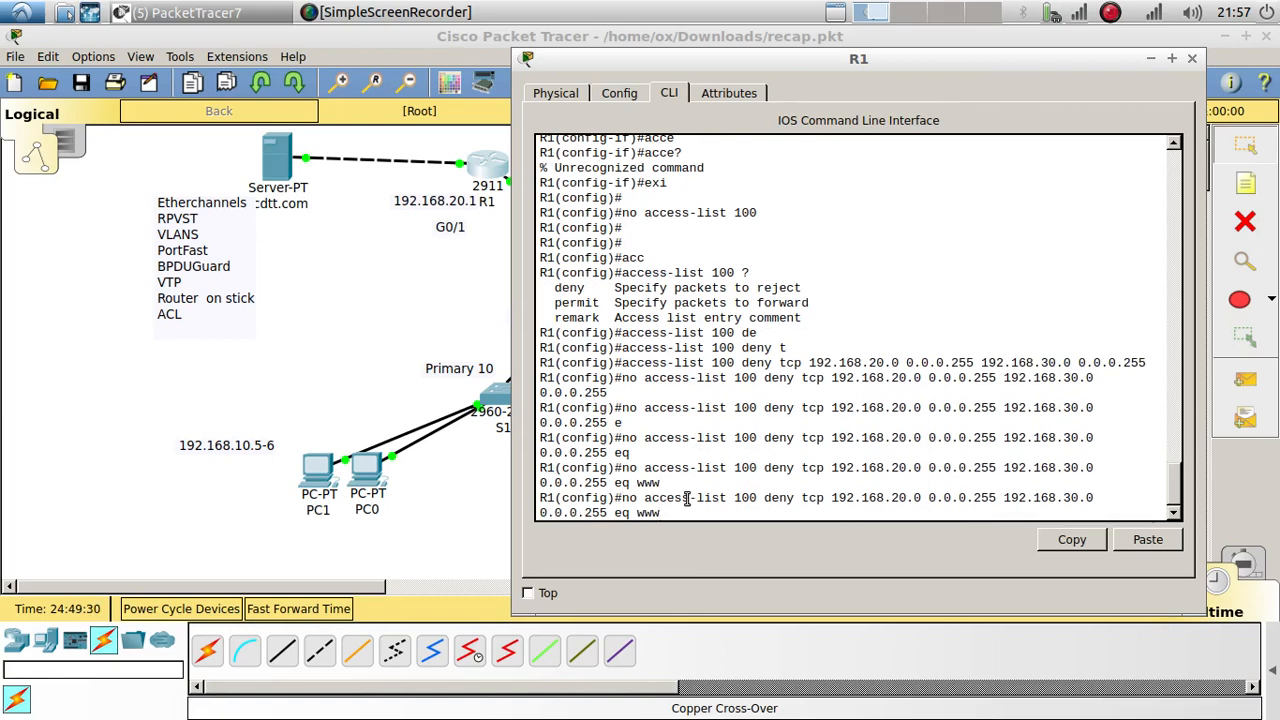
{"action": "key", "text": "Left"}
{"action": "key", "text": "Left"}
{"action": "key", "text": "Left"}
{"action": "key", "text": "Left"}
{"action": "key", "text": "Left"}
{"action": "key", "text": "Left"}
{"action": "key", "text": "Left"}
{"action": "key", "text": "Left"}
{"action": "key", "text": "Left"}
{"action": "key", "text": "Left"}
{"action": "key", "text": "Left"}
{"action": "key", "text": "Left"}
{"action": "key", "text": "Left"}
{"action": "key", "text": "Left"}
{"action": "key", "text": "Left"}
{"action": "key", "text": "Left"}
{"action": "key", "text": "Left"}
{"action": "key", "text": "Left"}
{"action": "key", "text": "Left"}
{"action": "key", "text": "Left"}
{"action": "key", "text": "Left"}
{"action": "key", "text": "Left"}
{"action": "key", "text": "Left"}
{"action": "key", "text": "Left"}
{"action": "key", "text": "Left"}
{"action": "key", "text": "Left"}
{"action": "key", "text": "Left"}
{"action": "key", "text": "Left"}
{"action": "key", "text": "Left"}
{"action": "key", "text": "Left"}
{"action": "key", "text": "Left"}
{"action": "key", "text": "Left"}
{"action": "key", "text": "Left"}
{"action": "key", "text": "Left"}
{"action": "key", "text": "Left"}
{"action": "key", "text": "Left"}
{"action": "key", "text": "Left"}
{"action": "key", "text": "Left"}
{"action": "key", "text": "Left"}
{"action": "key", "text": "Left"}
{"action": "key", "text": "Left"}
{"action": "key", "text": "Left"}
{"action": "key", "text": "Left"}
{"action": "key", "text": "Left"}
{"action": "key", "text": "Left"}
{"action": "key", "text": "Left"}
{"action": "key", "text": "Left"}
{"action": "key", "text": "Left"}
{"action": "key", "text": "Left"}
{"action": "key", "text": "Left"}
{"action": "key", "text": "Left"}
{"action": "key", "text": "BackSpace"}
{"action": "key", "text": "BackSpace"}
{"action": "key", "text": "BackSpace"}
{"action": "key", "text": "Return"}
{"action": "key", "text": "Return"}
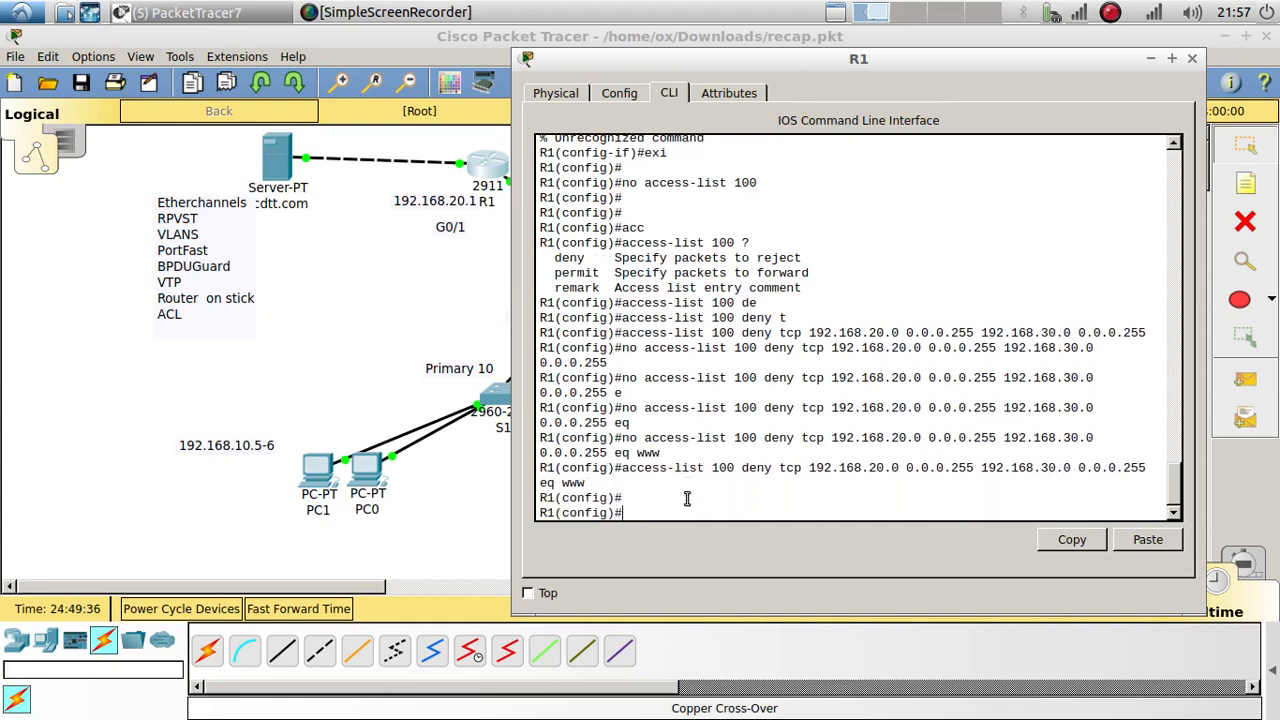
Step: Add access-list 100 permit ip any any
{"action": "type", "text": "acc"}
{"action": "key", "text": "Tab"}
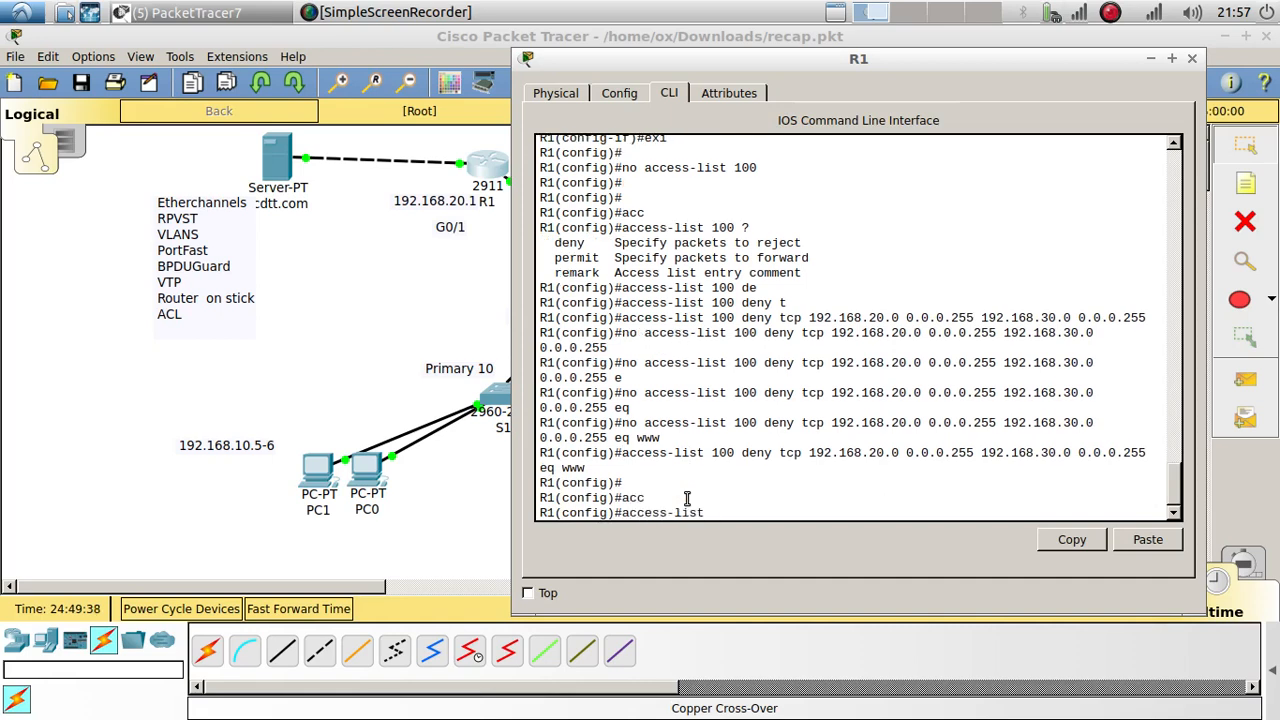
{"action": "type", "text": "100 permit ip any any"}
{"action": "key", "text": "Return"}
{"action": "key", "text": "Return"}
{"action": "key", "text": "Return"}
{"action": "key", "text": "Return"}
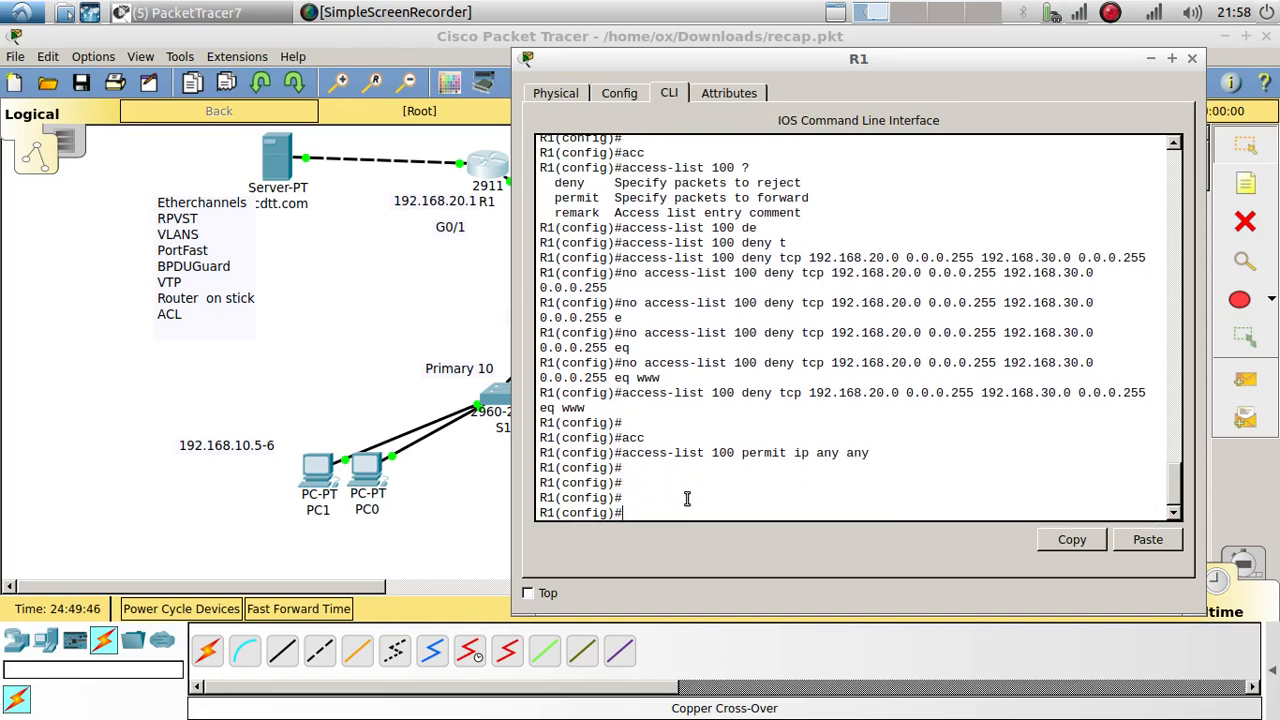
Step: Run do show run and copy the ip access-group 100 in line under Gi0/0.20
{"action": "type", "text": "do show run"}
{"action": "key", "text": "Return"}
{"action": "key", "text": "Return"}
{"action": "key", "text": "Return"}
{"action": "key", "text": "Return"}
{"action": "key", "text": "Return"}
{"action": "key", "text": "Return"}
{"action": "key", "text": "Return"}
{"action": "key", "text": "Return"}
{"action": "key", "text": "Return"}
{"action": "key", "text": "Return"}
{"action": "key", "text": "Return"}
{"action": "key", "text": "Return"}
{"action": "key", "text": "Return"}
{"action": "key", "text": "Return"}
{"action": "key", "text": "Return"}
{"action": "key", "text": "Return"}
{"action": "key", "text": "Return"}
{"action": "key", "text": "Return"}
{"action": "key", "text": "Return"}
{"action": "key", "text": "Return"}
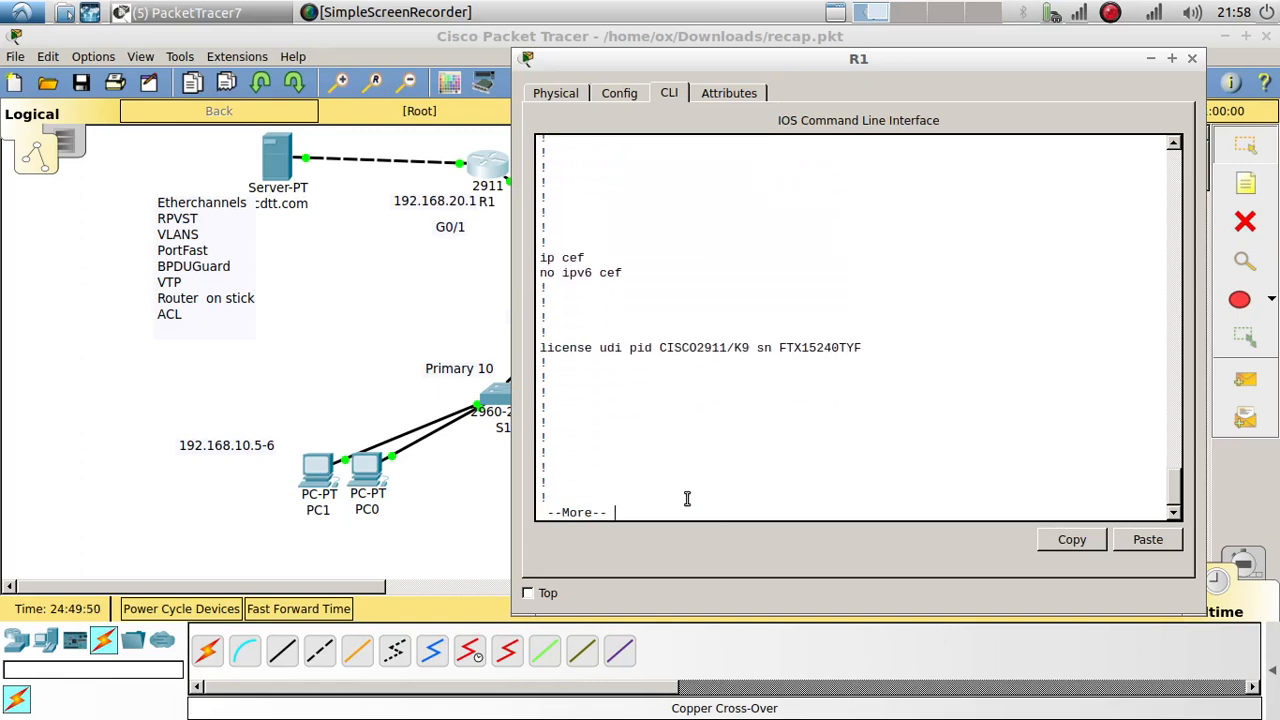
{"action": "key", "text": "Return"}
{"action": "key", "text": "Return"}
{"action": "key", "text": "Return"}
{"action": "key", "text": "Return"}
{"action": "key", "text": "Return"}
{"action": "key", "text": "Return"}
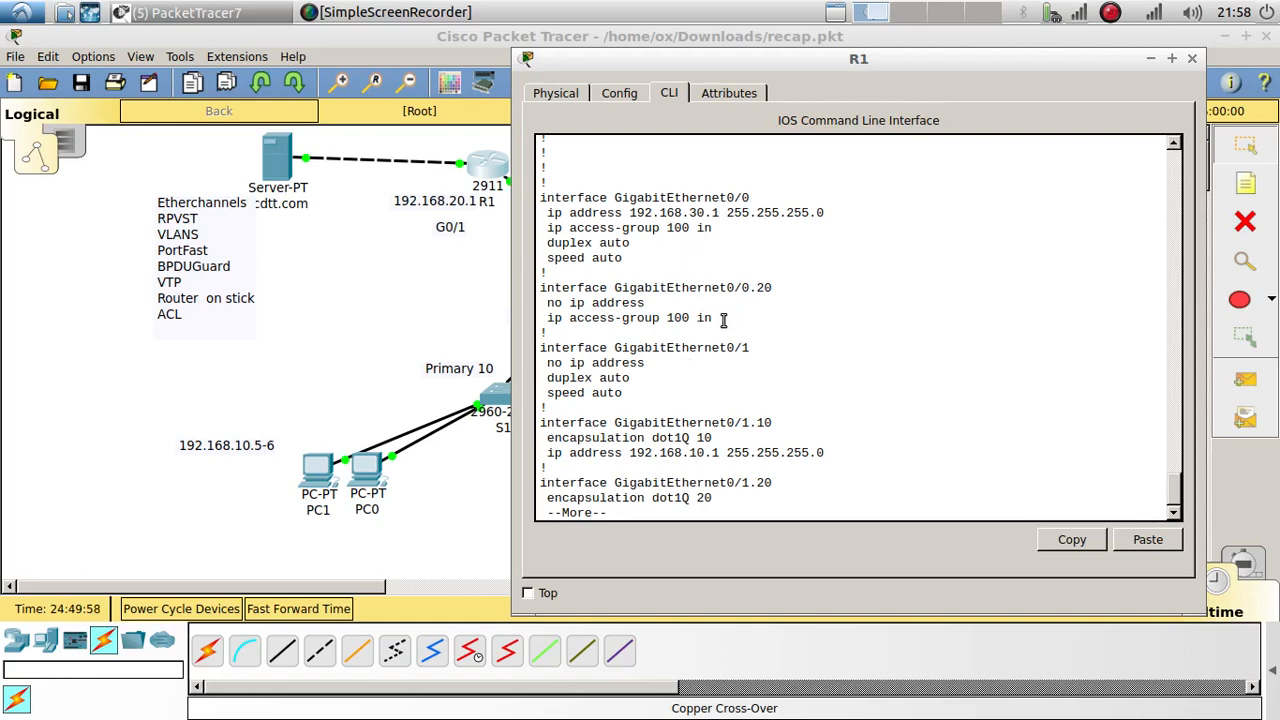
{"action": "key", "text": "Return"}
{"action": "key", "text": "Return"}
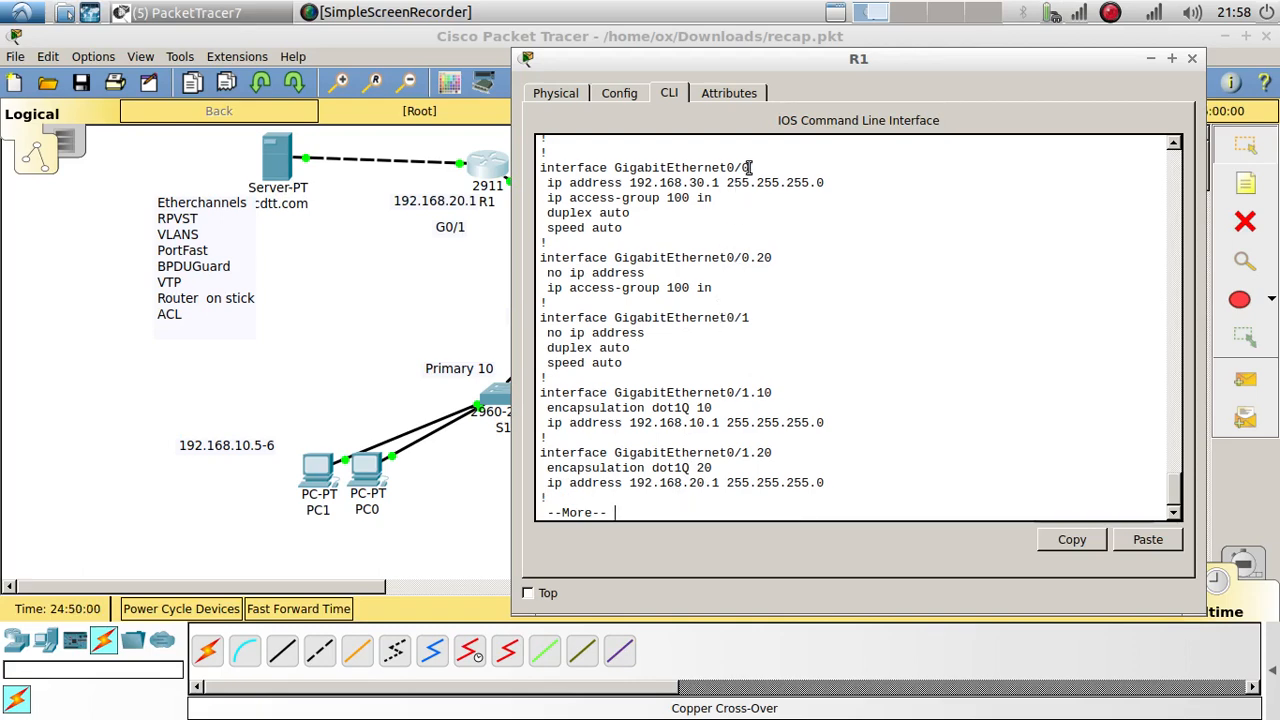
{"action": "left_click_drag", "start_coordinate": [750, 168], "coordinate": [712, 198]}
{"action": "left_click", "coordinate": [700, 198]}
{"action": "left_click_drag", "start_coordinate": [726, 287], "coordinate": [546, 288]}
{"action": "key", "text": "ctrl+c"}
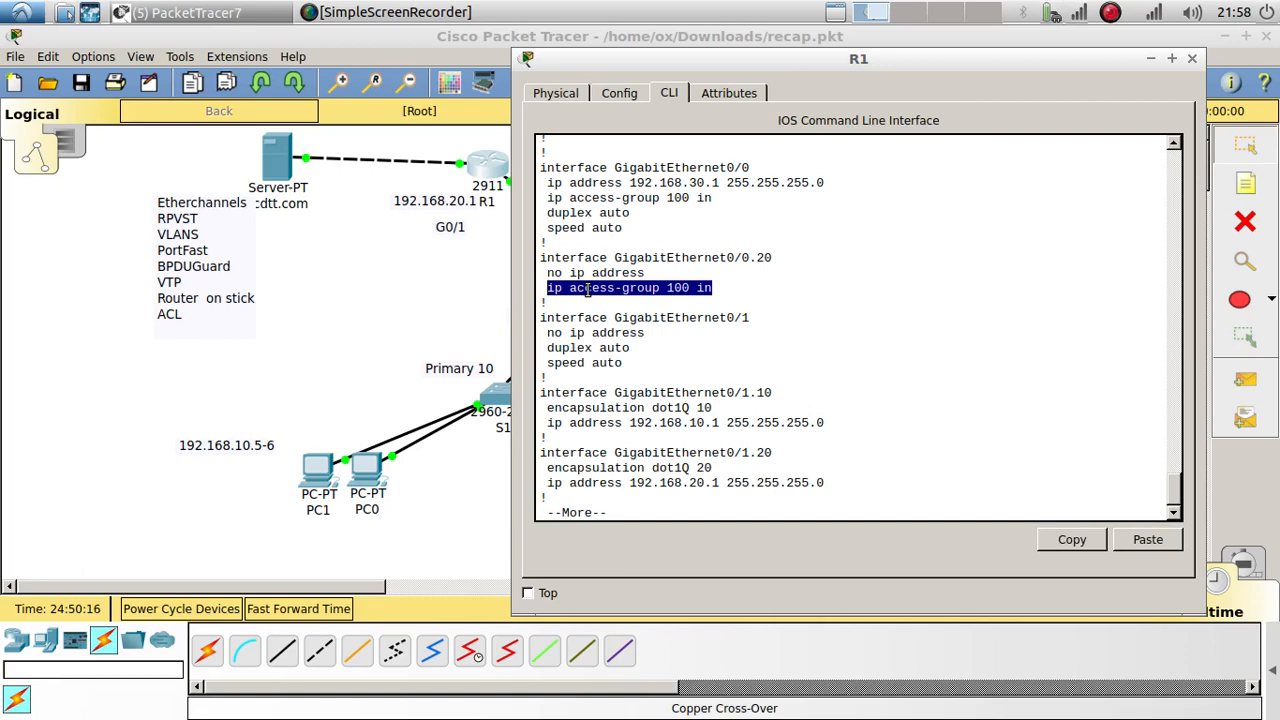
{"action": "right_click", "coordinate": [590, 290]}
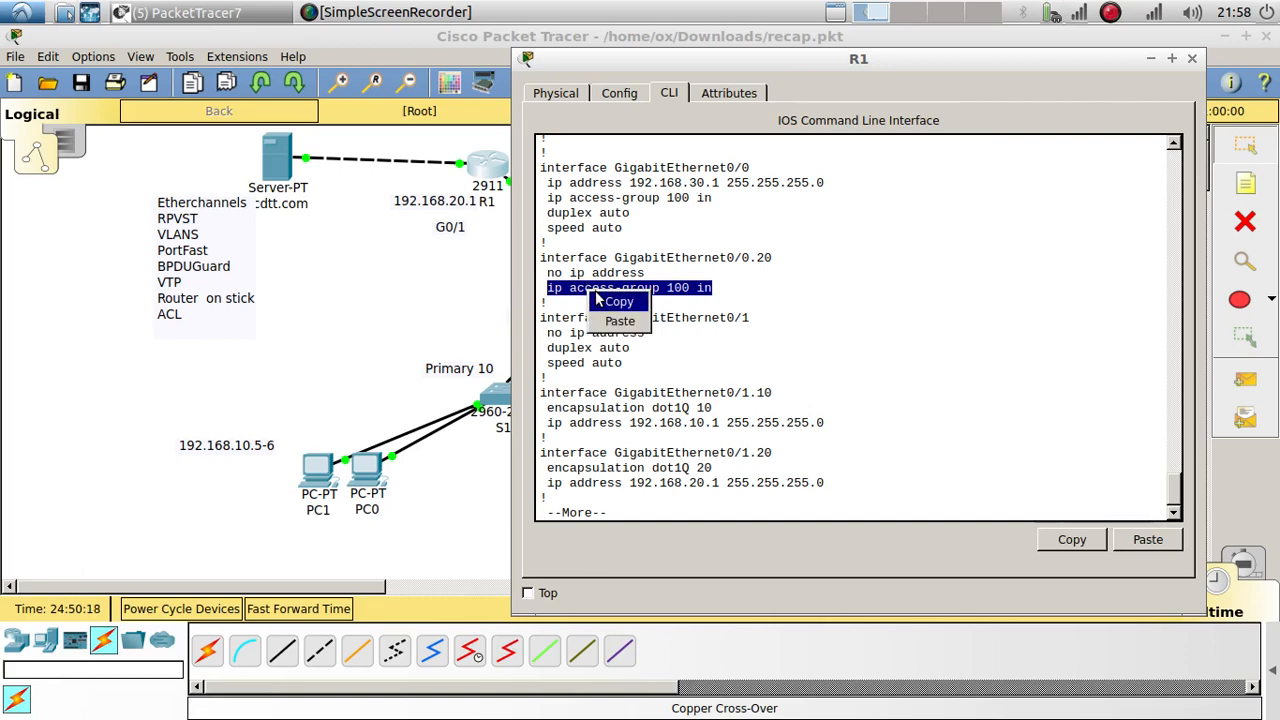
{"action": "left_click", "coordinate": [610, 301]}
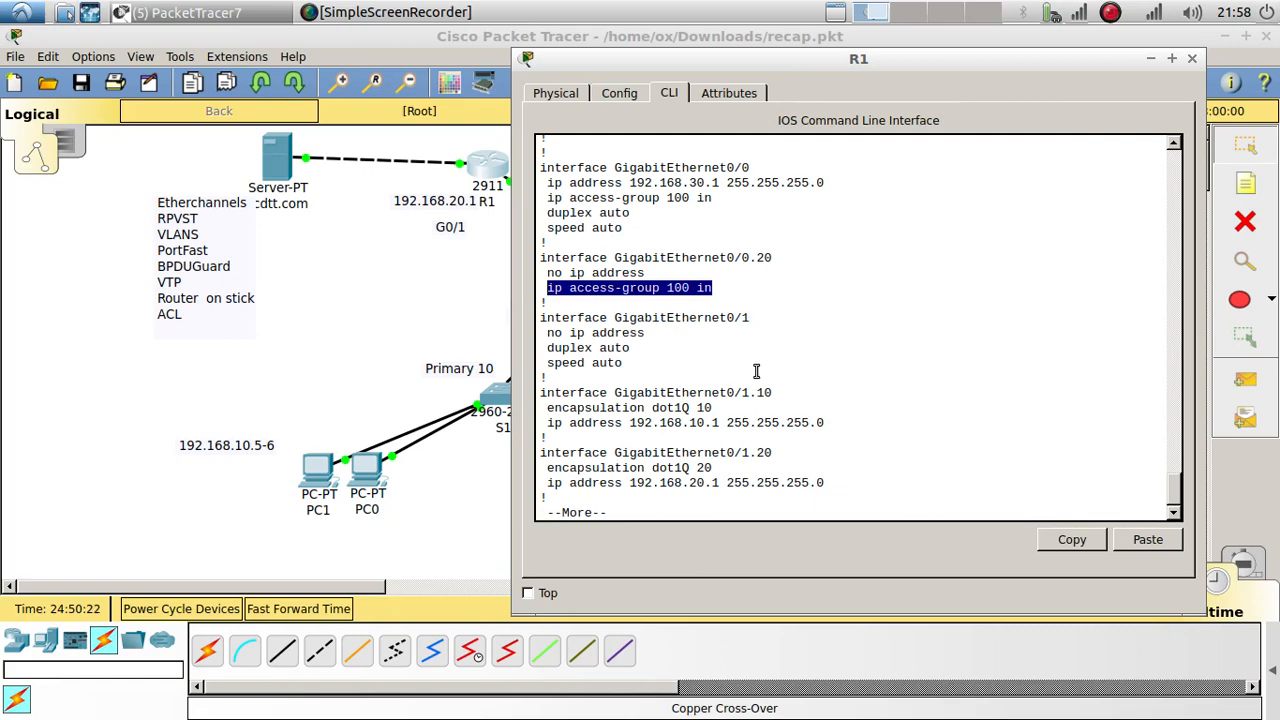
{"action": "key", "text": "space"}
Step: Under int g0/0.20, enter no ip access-group 100 in, then close R1 and open PC0
{"action": "type", "text": "i"}
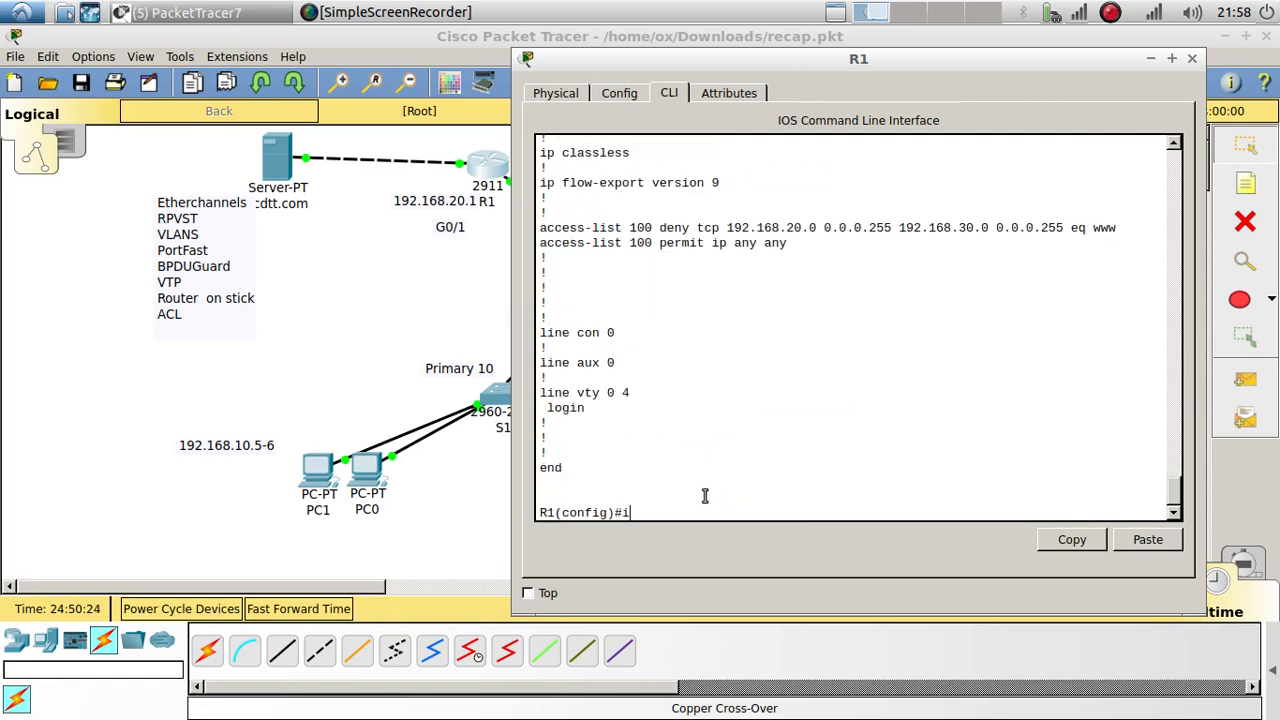
{"action": "type", "text": "nt g0/0.20"}
{"action": "key", "text": "Return"}
{"action": "key", "text": "Return"}
{"action": "key", "text": "Return"}
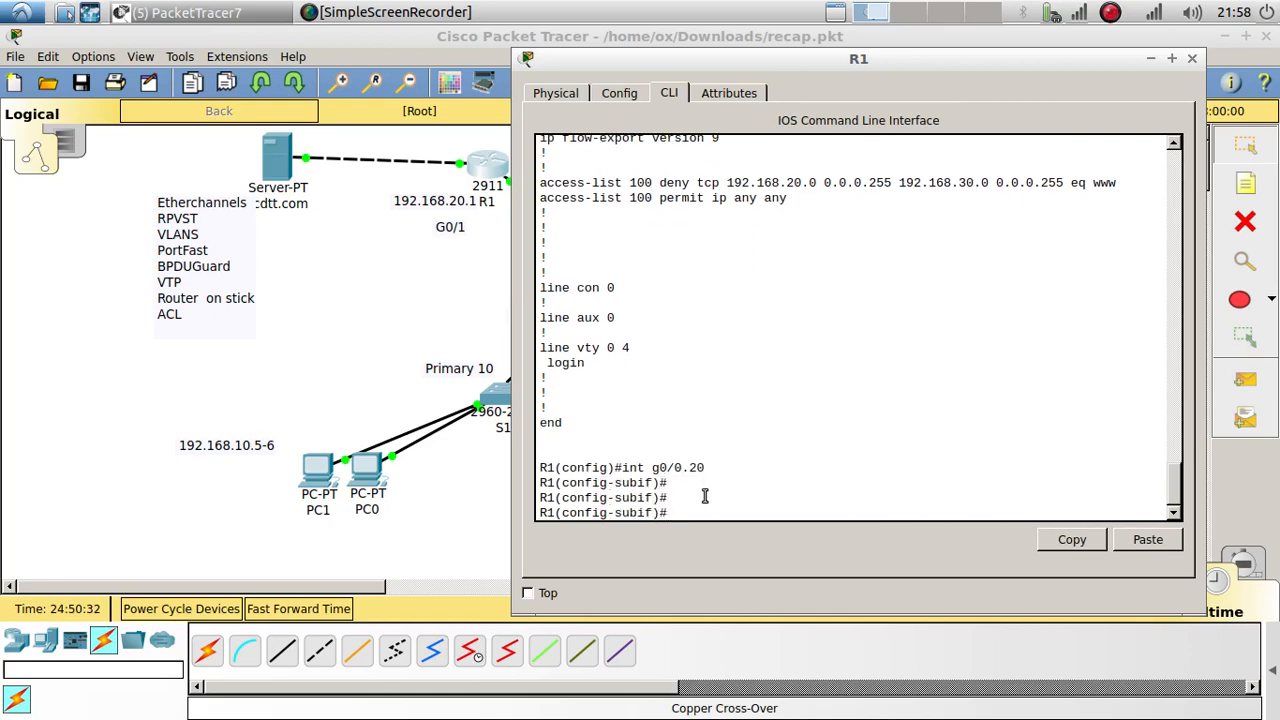
{"action": "type", "text": "no"}
{"action": "left_click", "coordinate": [1147, 540]}
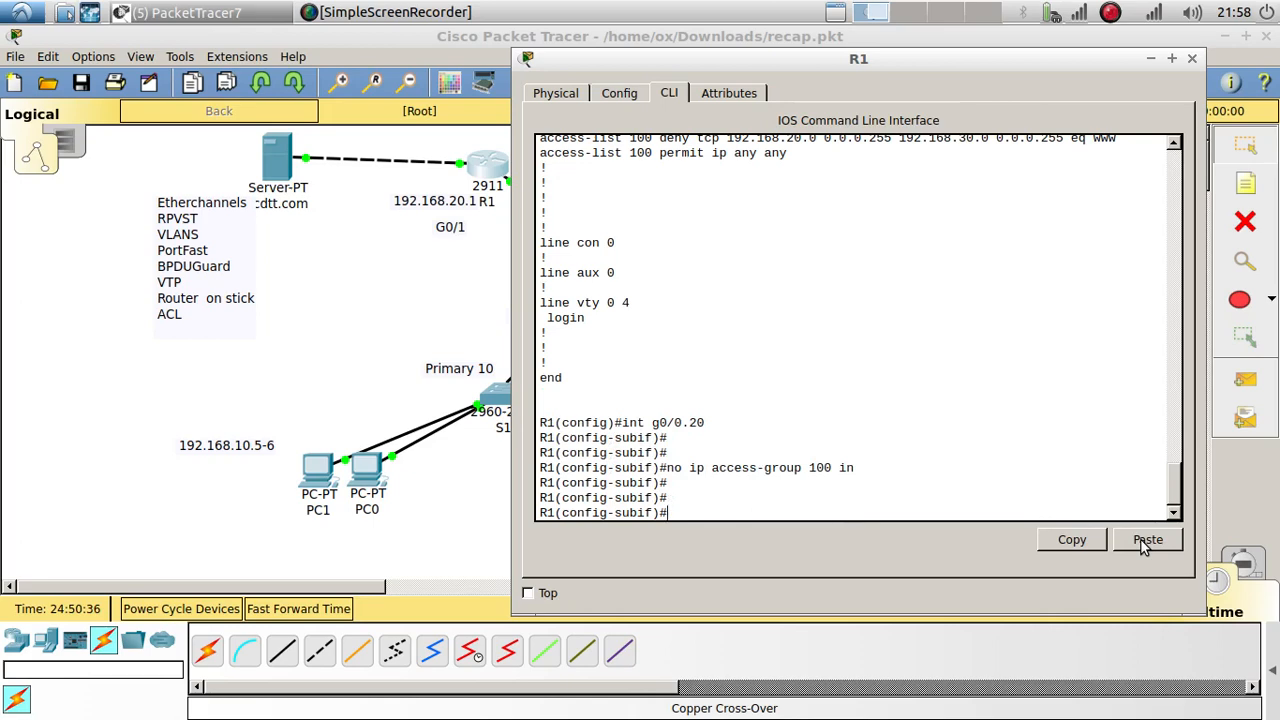
{"action": "left_click", "coordinate": [1192, 58]}
{"action": "left_click", "coordinate": [368, 468]}
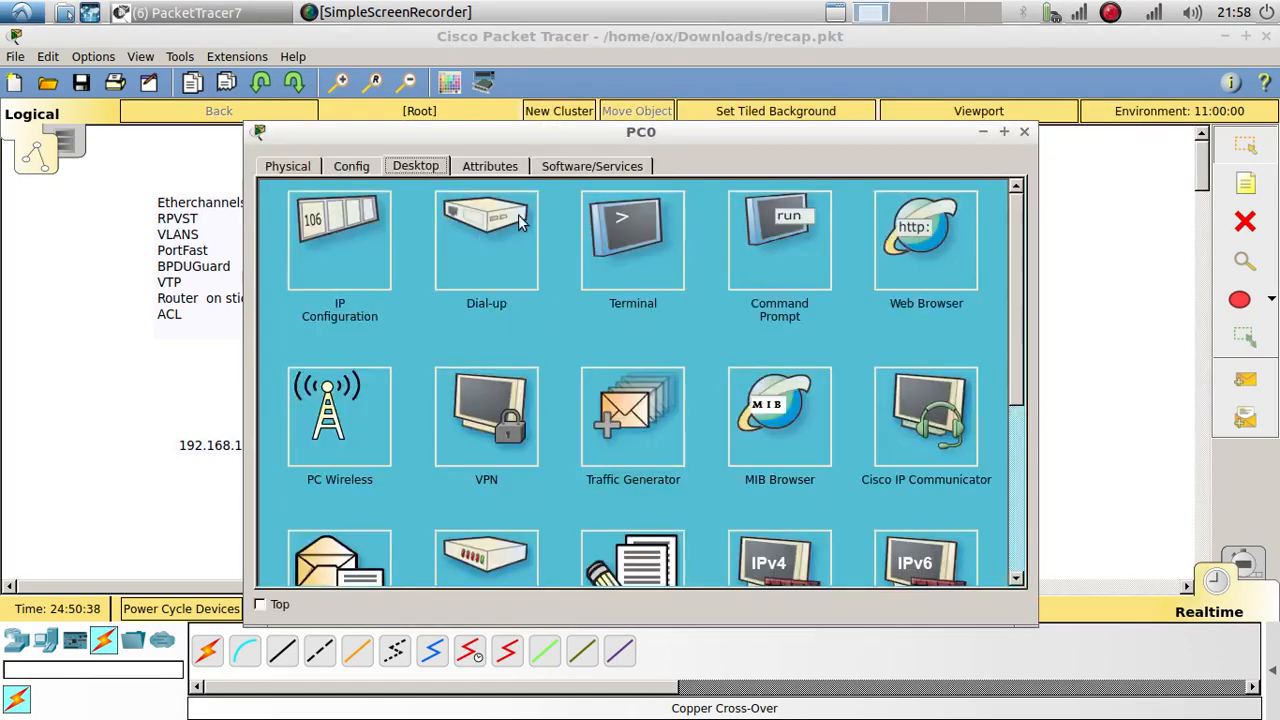
Step: Load 192.168.30.2 in PC0's web browser and confirm the welcome page appears
{"action": "left_click", "coordinate": [795, 232]}
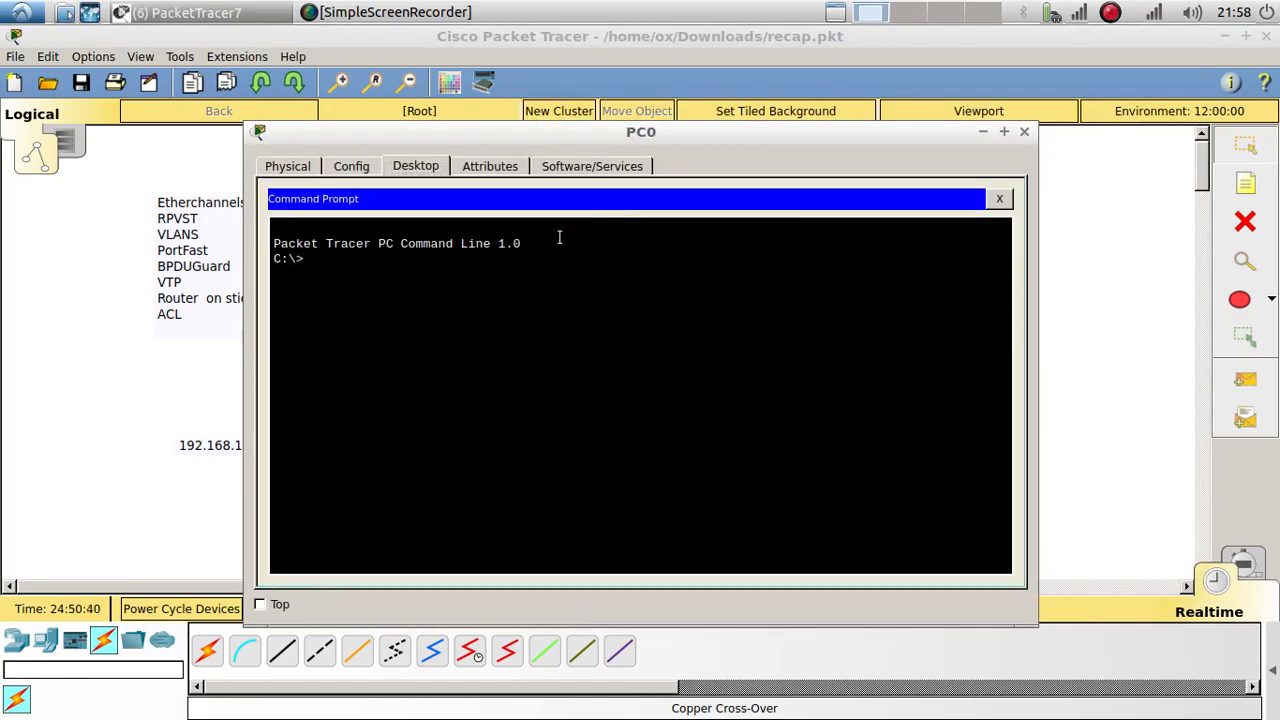
{"action": "left_click", "coordinate": [1001, 202]}
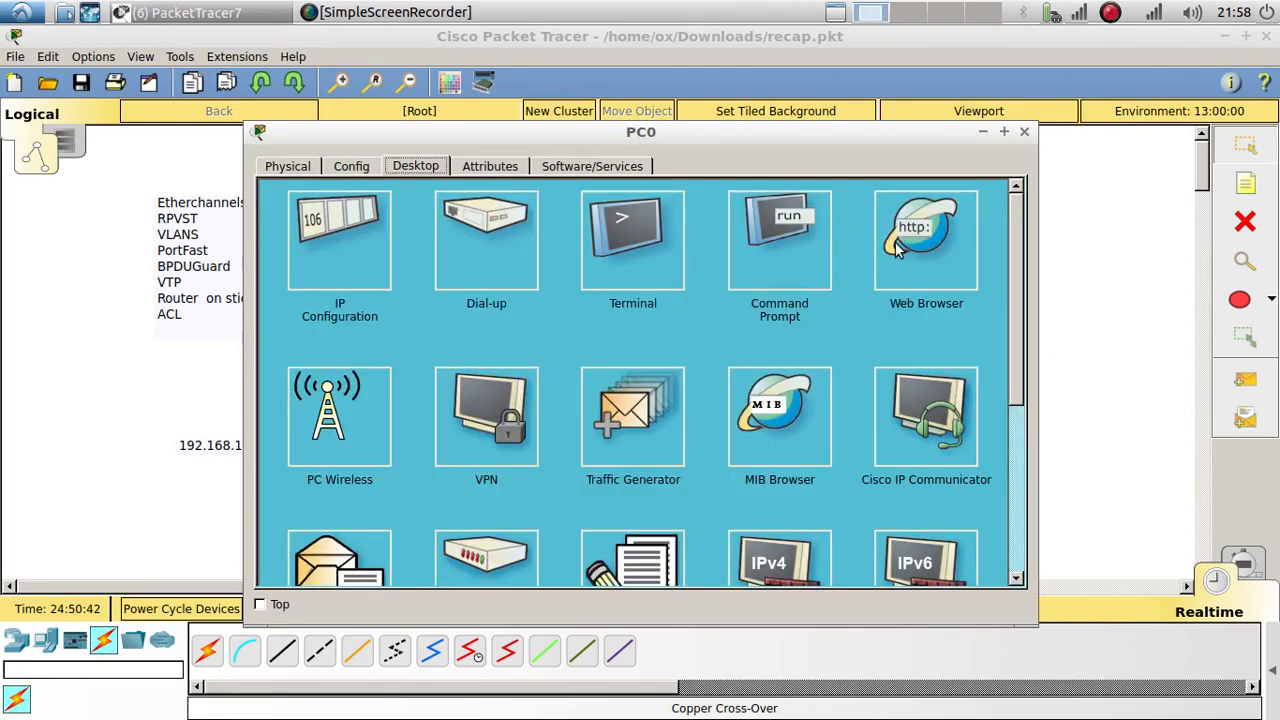
{"action": "left_click", "coordinate": [925, 232]}
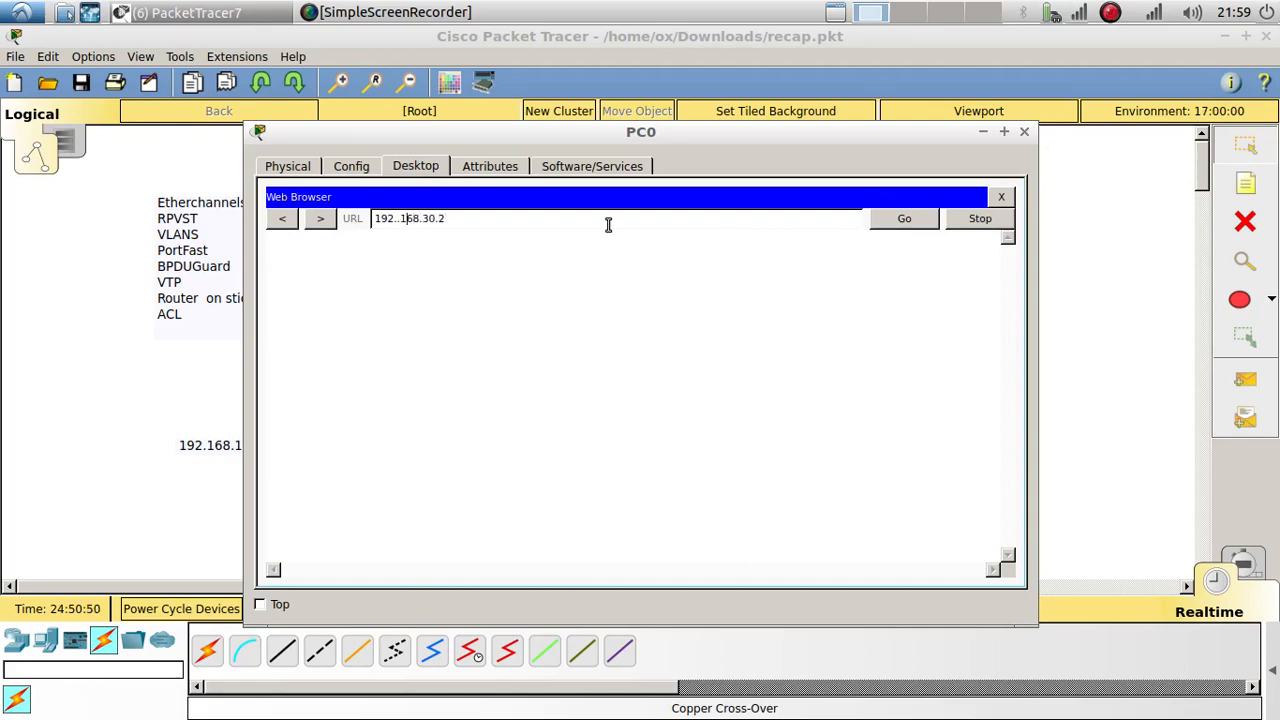
{"action": "key", "text": "BackSpace"}
{"action": "key", "text": "Return"}
{"action": "key", "text": "ctrl+c"}
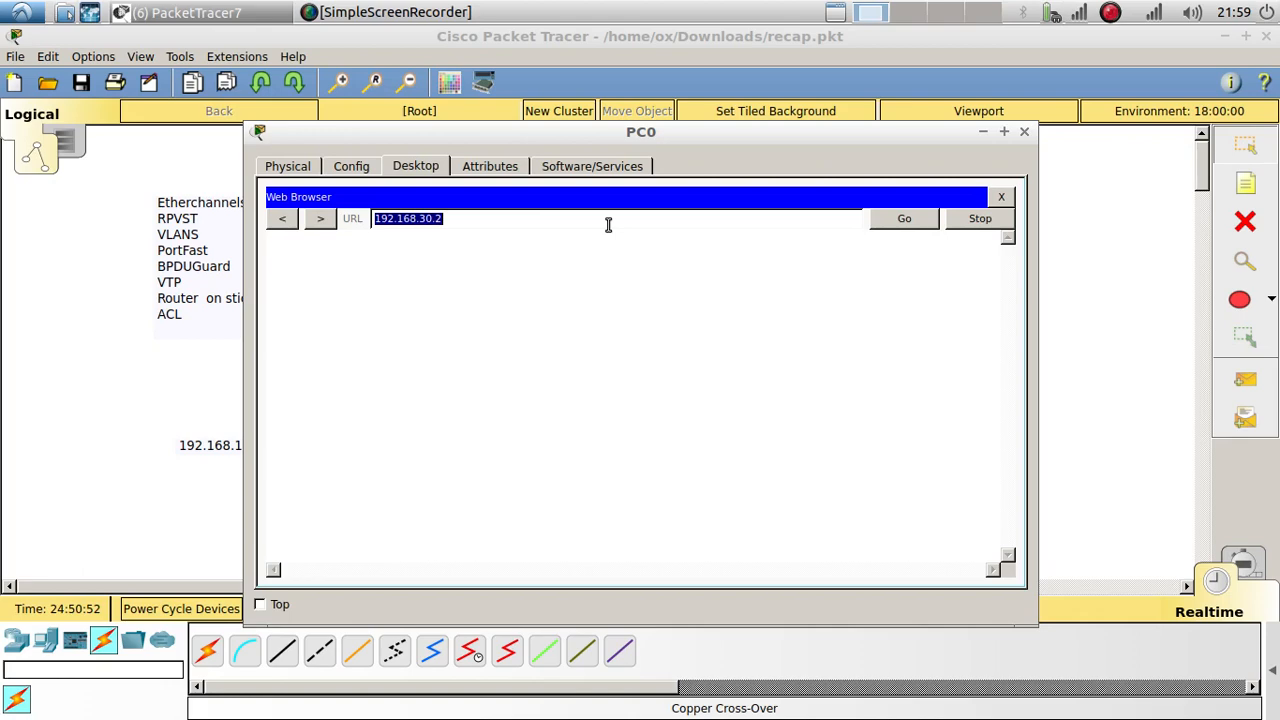
{"action": "left_click_drag", "start_coordinate": [818, 262], "coordinate": [292, 250]}
{"action": "left_click", "coordinate": [1024, 131]}
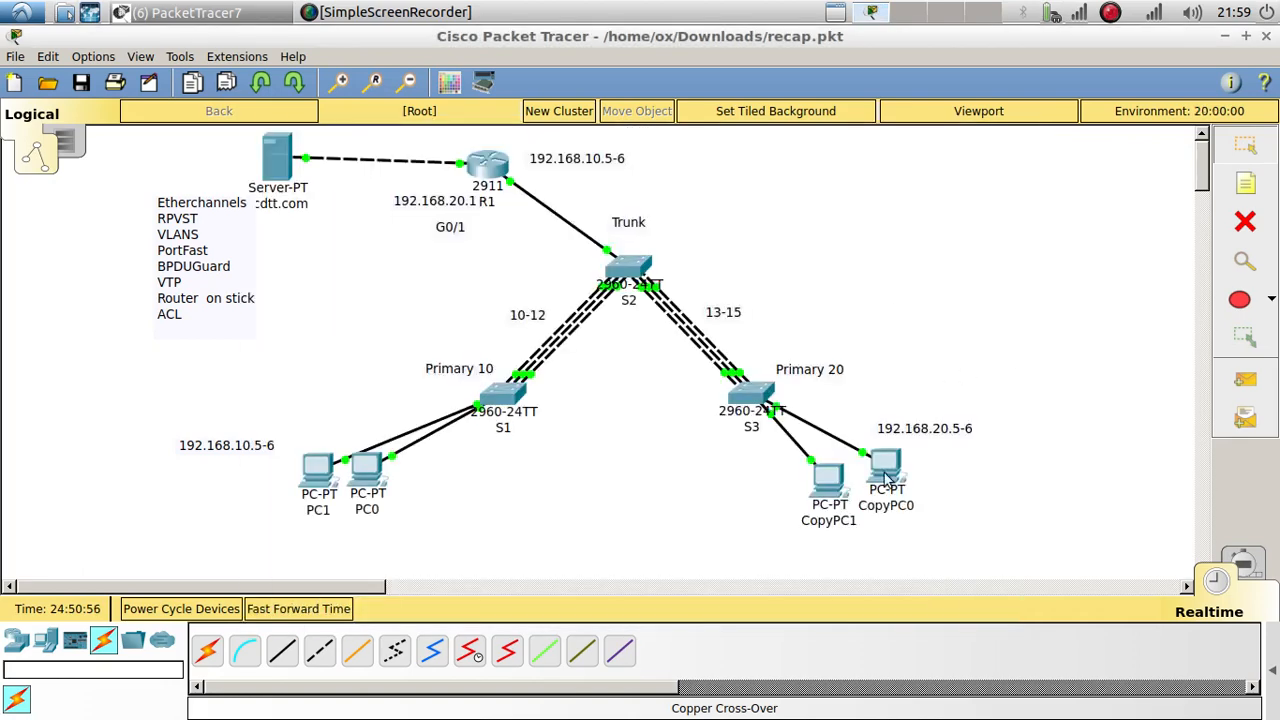
Step: Load 192.168.30.2 in CopyPC1's browser, confirm the welcome page, then reopen R1's CLI
{"action": "left_click", "coordinate": [830, 478]}
{"action": "left_click", "coordinate": [948, 254]}
{"action": "left_click", "coordinate": [687, 214]}
{"action": "key", "text": "ctrl+v"}
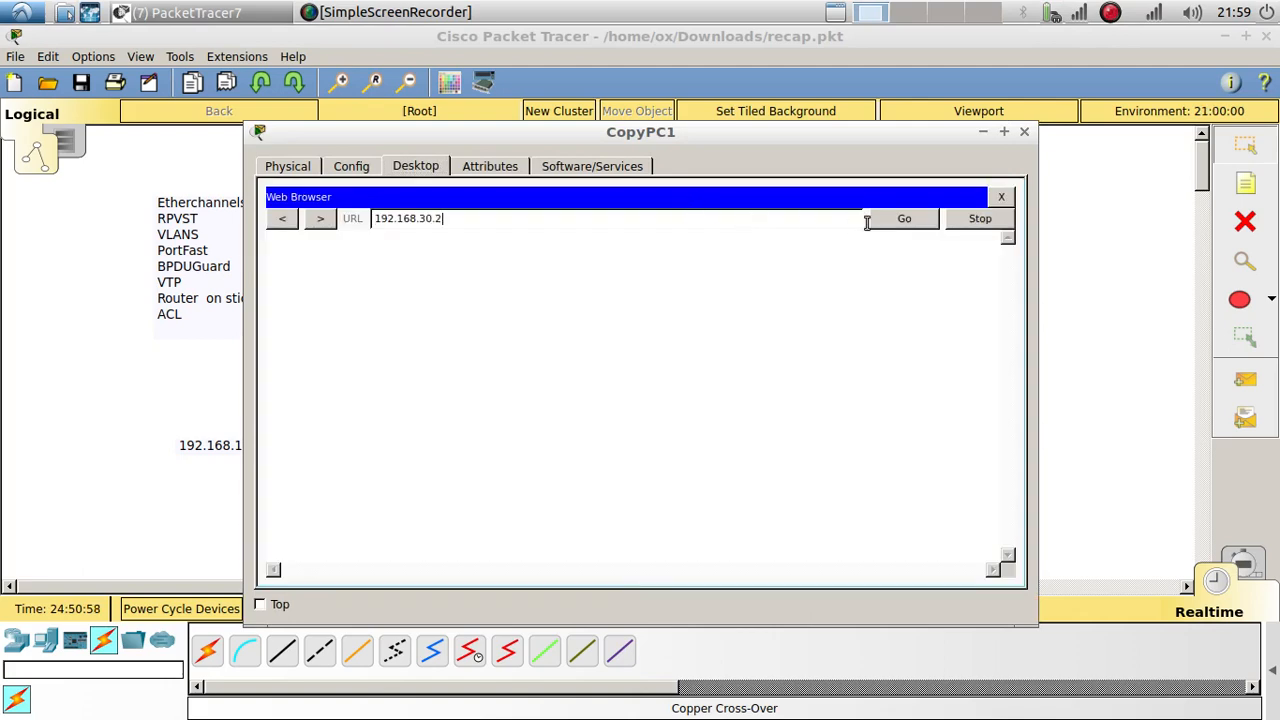
{"action": "left_click", "coordinate": [896, 228]}
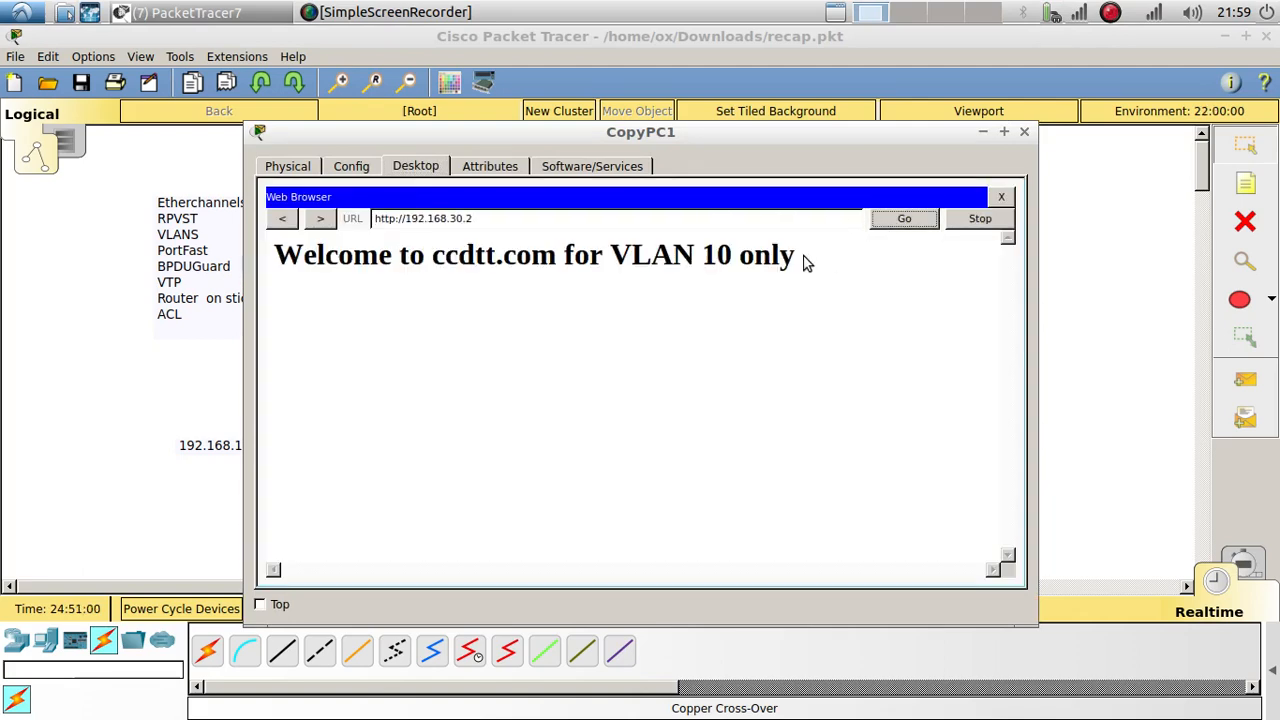
{"action": "left_click_drag", "start_coordinate": [810, 262], "coordinate": [255, 250]}
{"action": "left_click", "coordinate": [209, 323]}
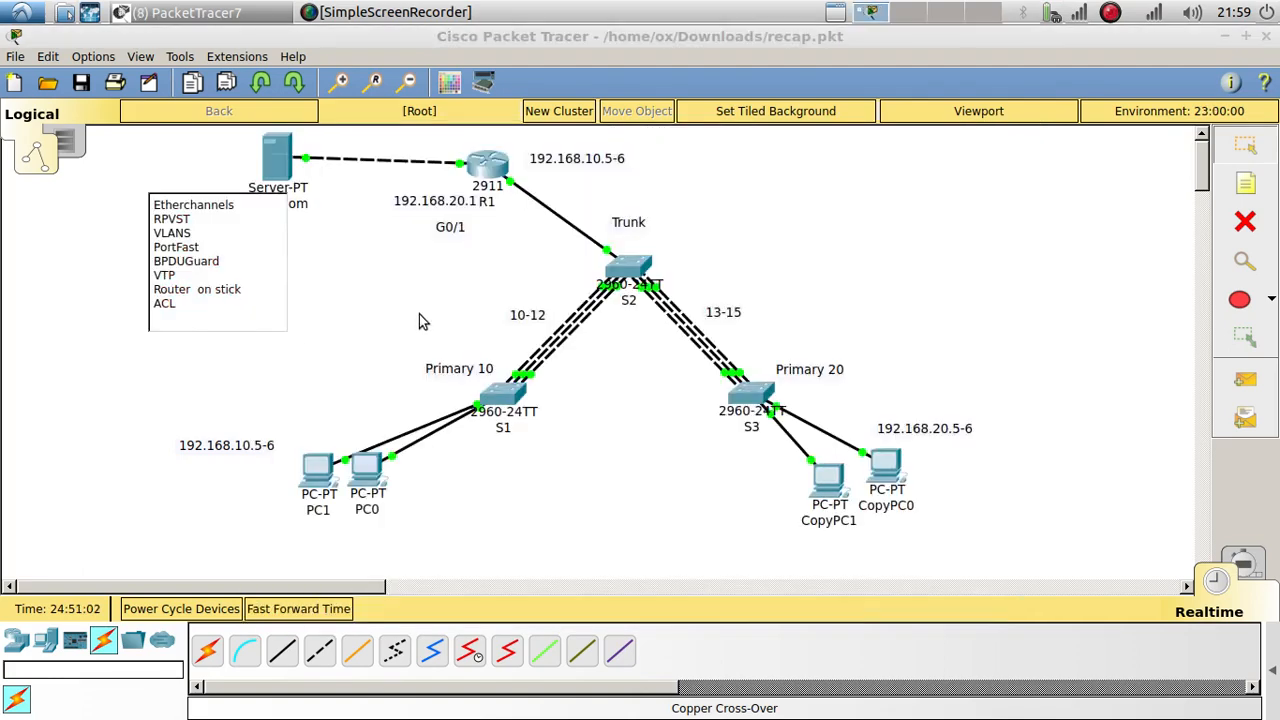
{"action": "left_click", "coordinate": [488, 178]}
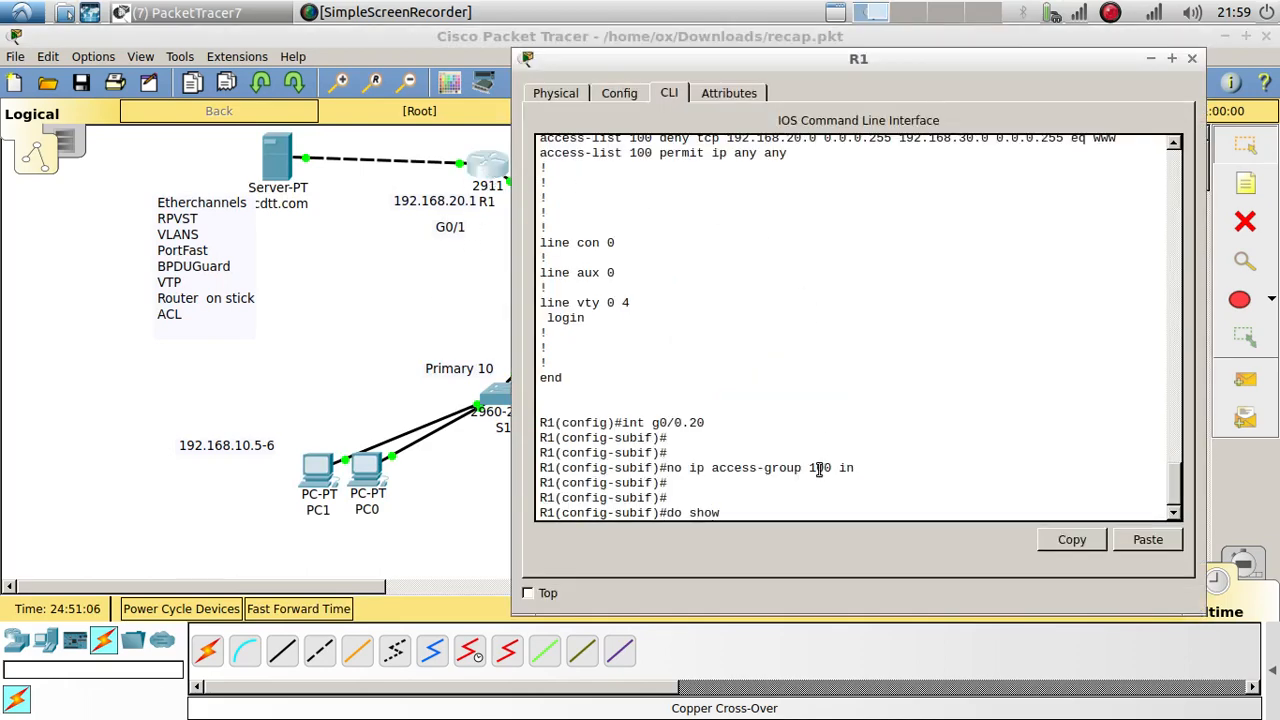
{"action": "type", "text": "run"}
{"action": "key", "text": "Return"}
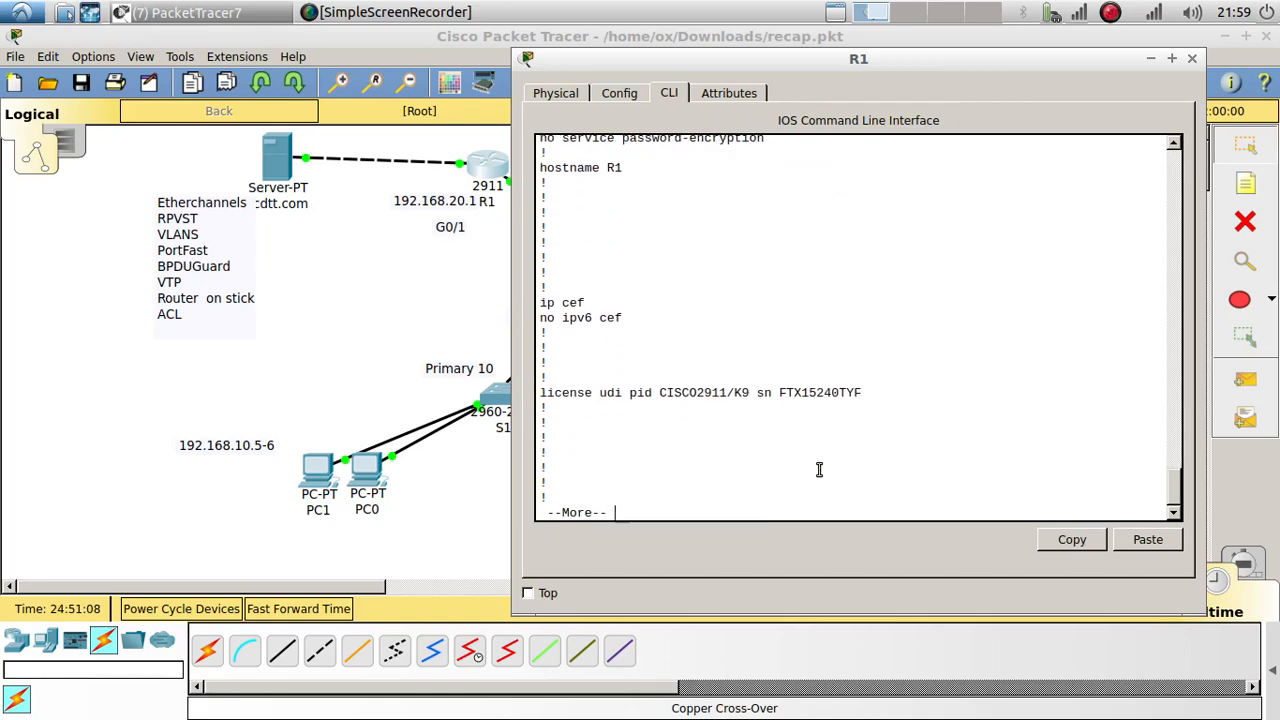
{"action": "key", "text": "space"}
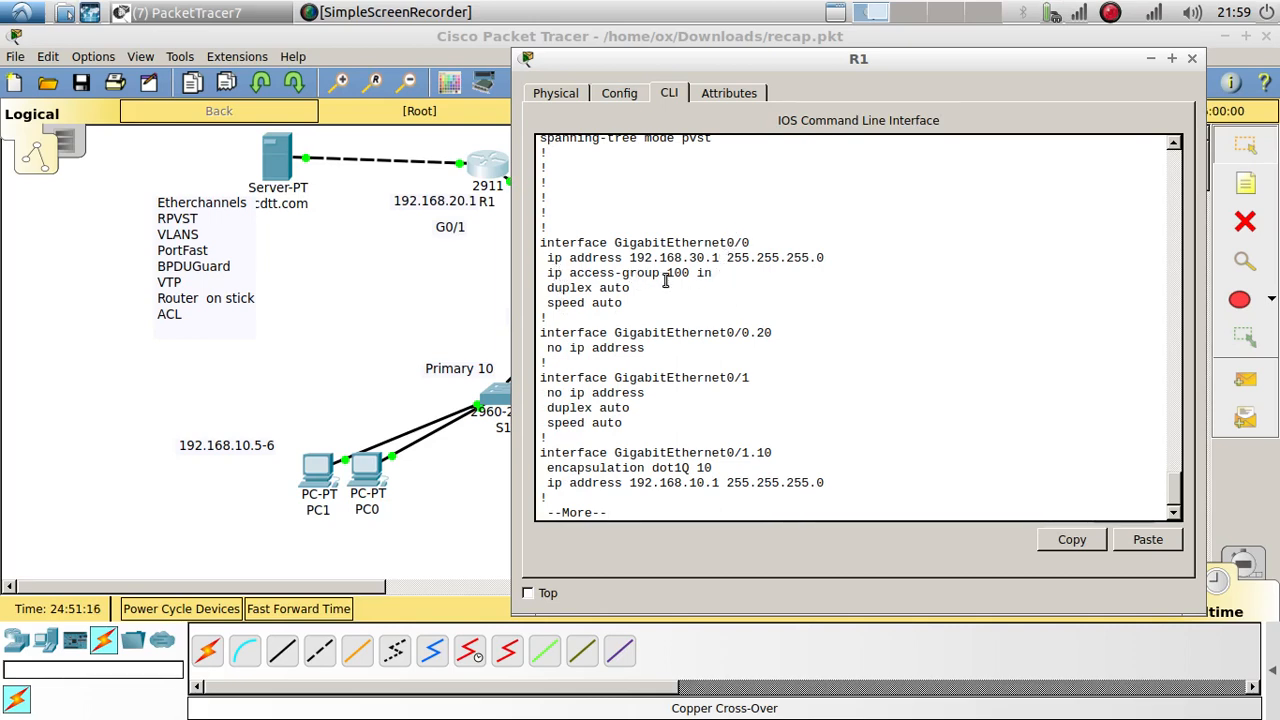
{"action": "left_click_drag", "start_coordinate": [717, 274], "coordinate": [540, 274]}
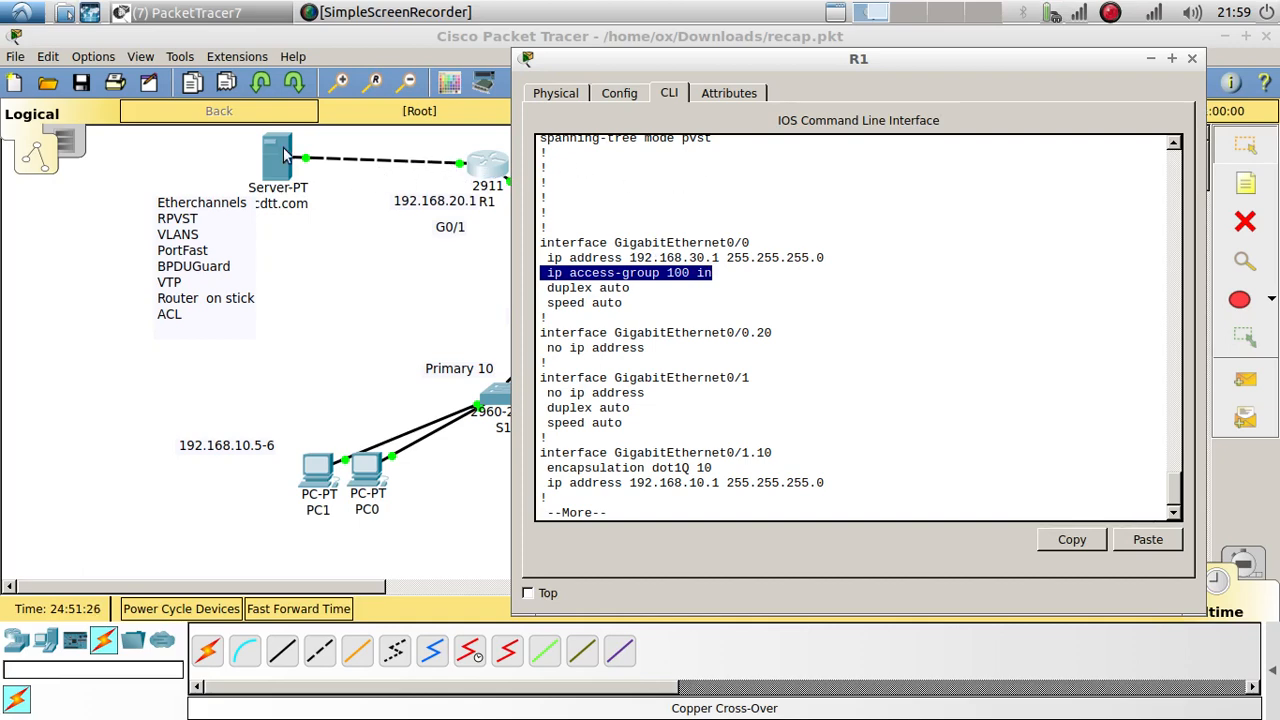
{"action": "left_click_drag", "start_coordinate": [752, 243], "coordinate": [533, 244]}
{"action": "key", "text": "ctrl+c"}
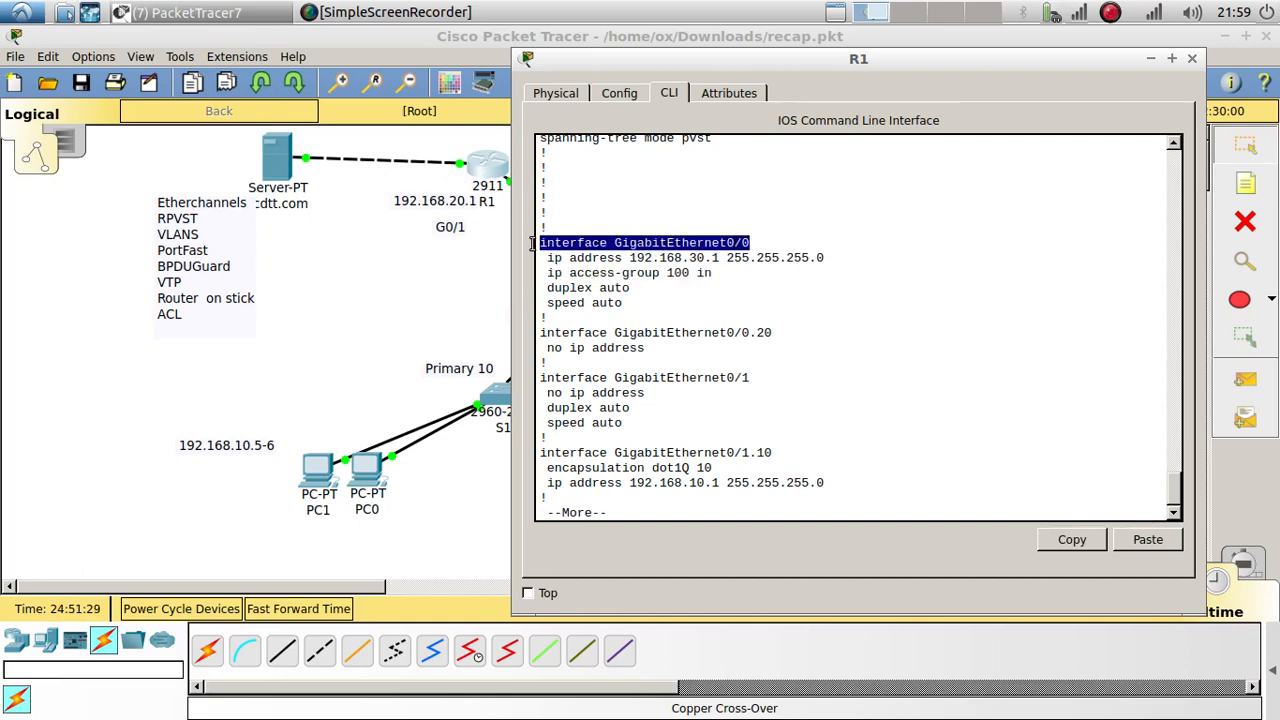
{"action": "left_click", "coordinate": [949, 495]}
{"action": "key", "text": "Return"}
{"action": "key", "text": "Return"}
{"action": "key", "text": "Return"}
{"action": "key", "text": "Return"}
{"action": "key", "text": "Return"}
{"action": "key", "text": "Return"}
{"action": "key", "text": "space"}
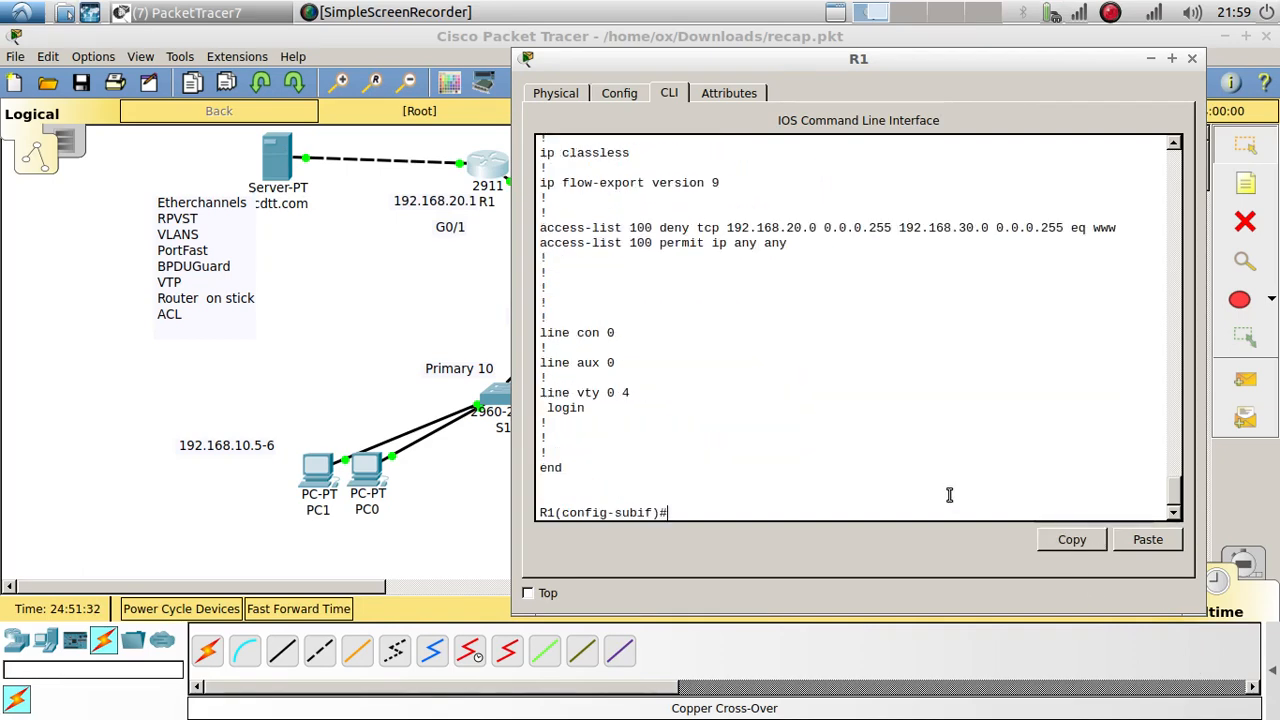
Step: Enter interface GigabitEthernet0/0 and remove inbound ACL 100 with 'no ip access-group 100 in'
{"action": "left_click", "coordinate": [1130, 540]}
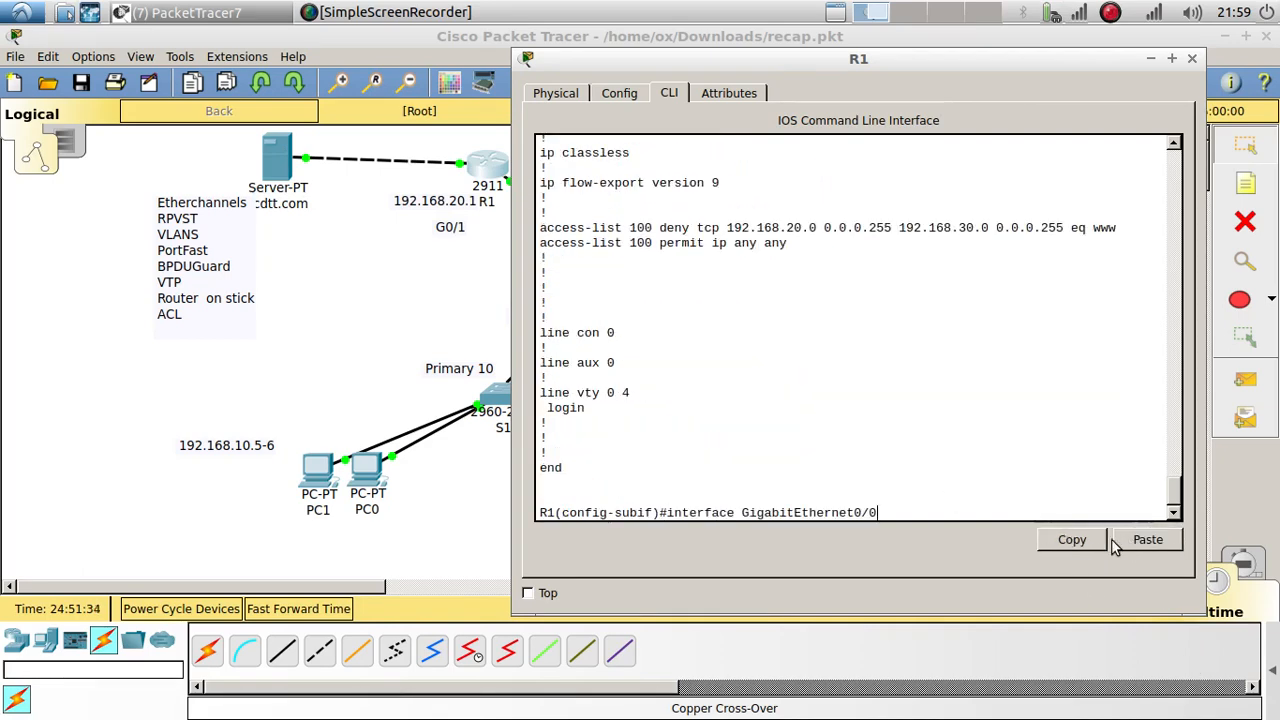
{"action": "key", "text": "Return"}
{"action": "key", "text": "Return"}
{"action": "scroll", "coordinate": [909, 340], "scroll_direction": "up", "scroll_amount": 10}
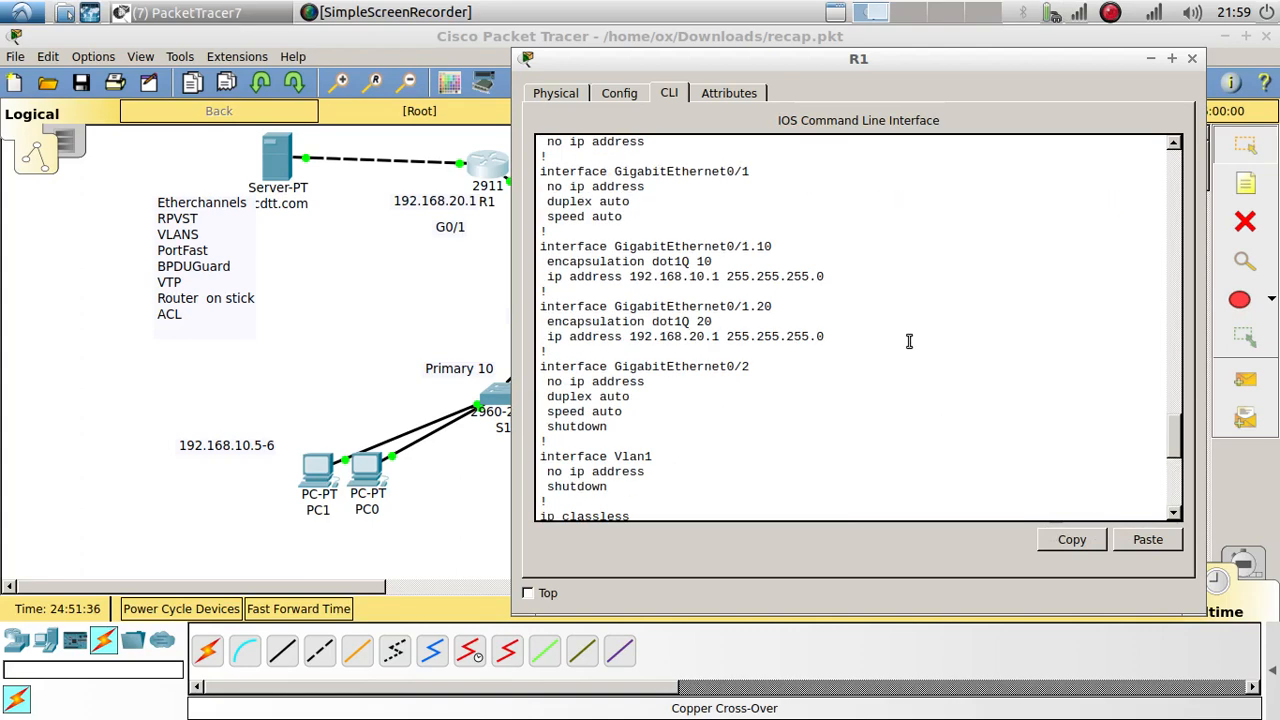
{"action": "left_click_drag", "start_coordinate": [737, 289], "coordinate": [558, 284]}
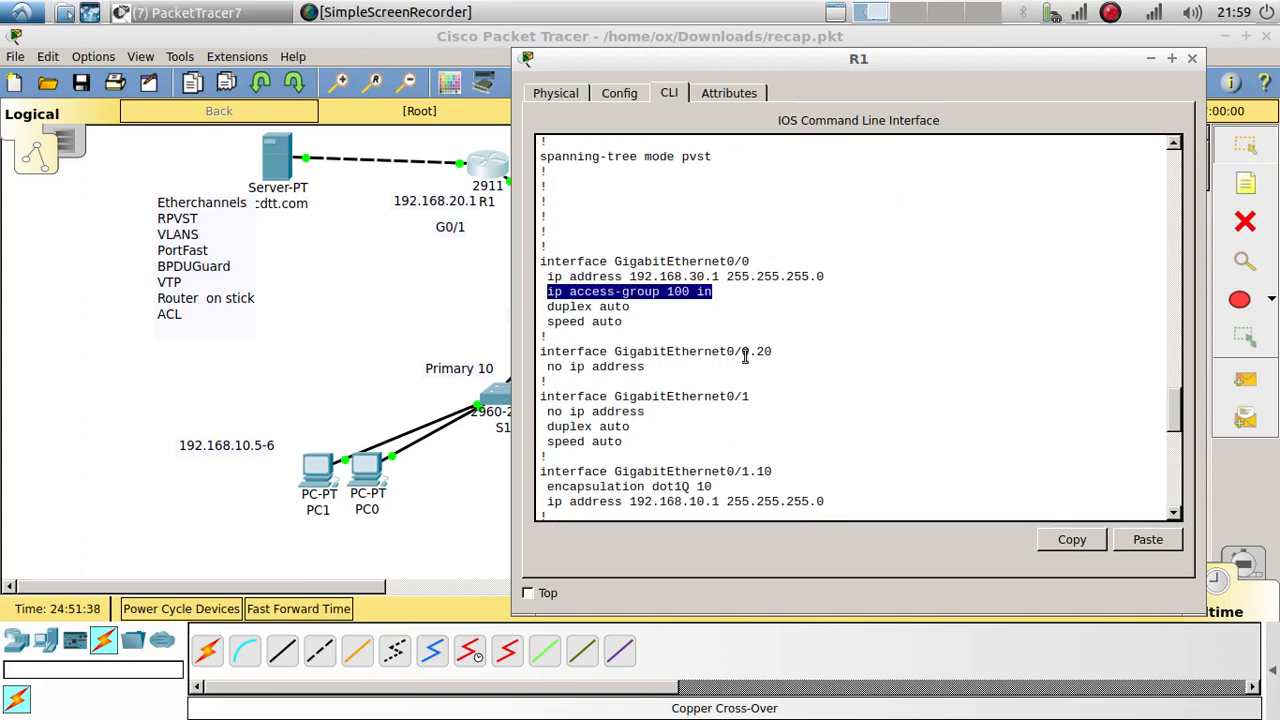
{"action": "left_click", "coordinate": [1068, 540]}
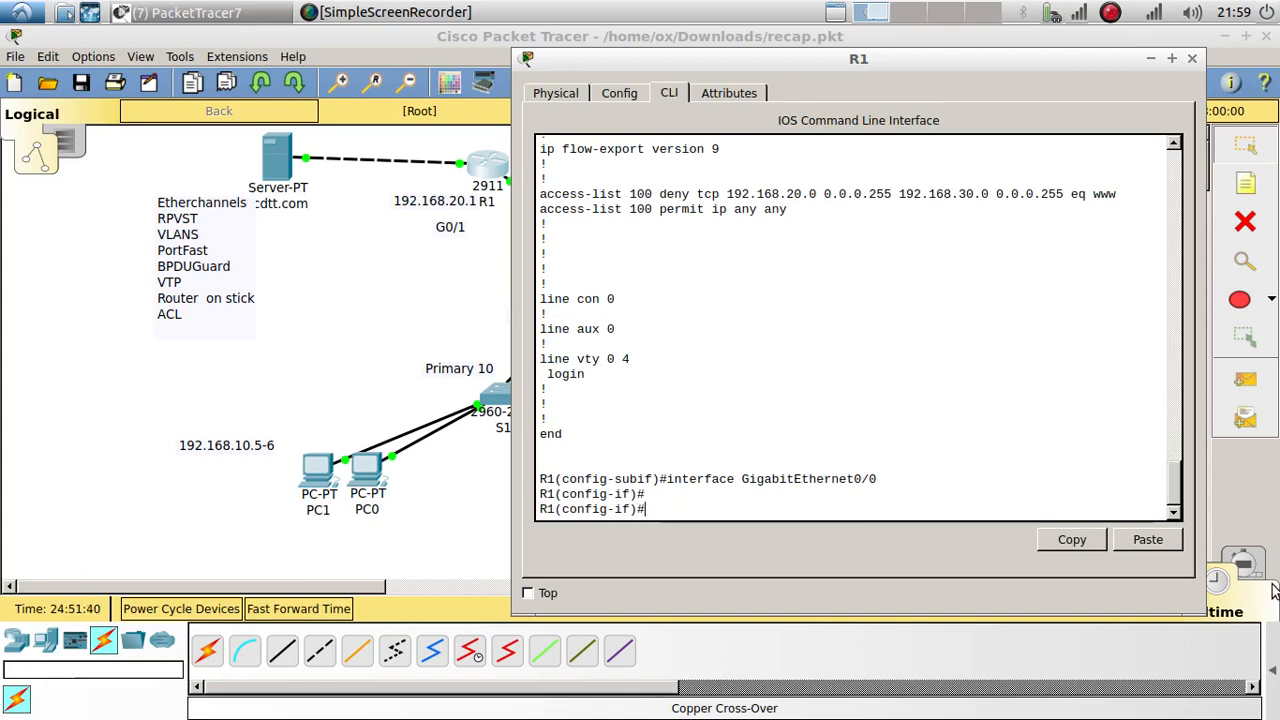
{"action": "left_click", "coordinate": [1166, 541]}
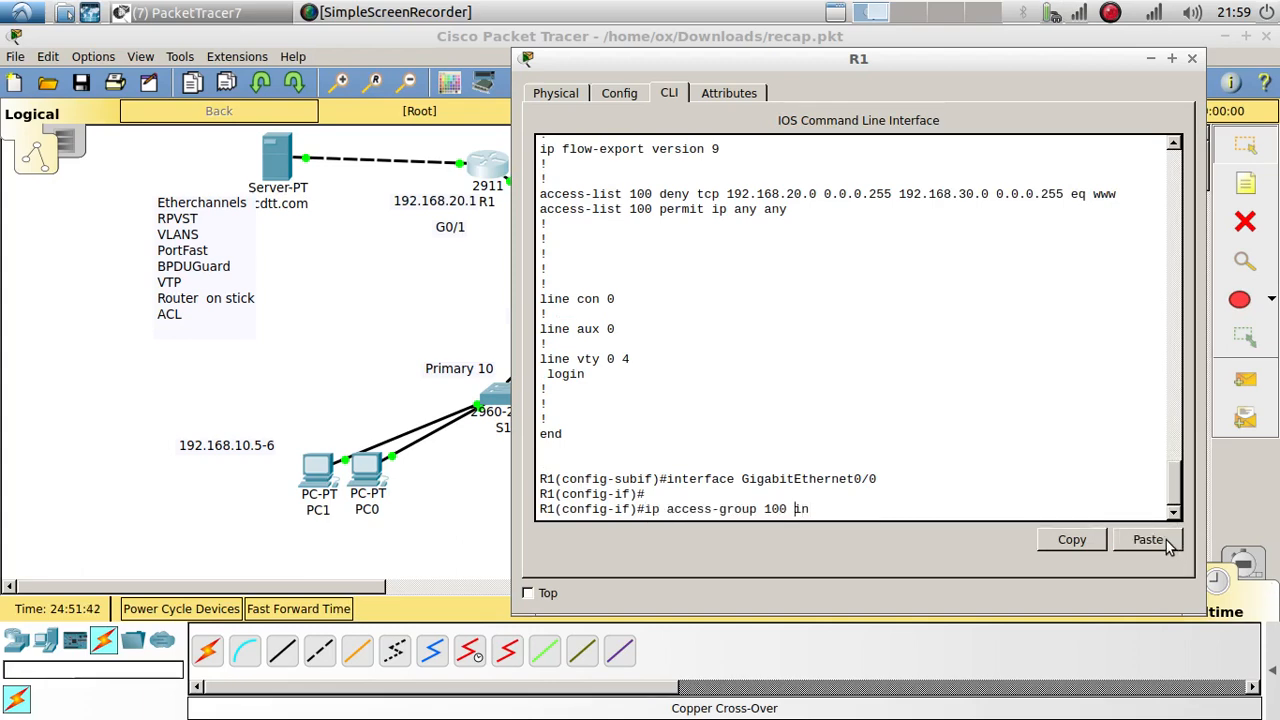
{"action": "key", "text": "Home"}
{"action": "type", "text": "no"}
{"action": "key", "text": "Return"}
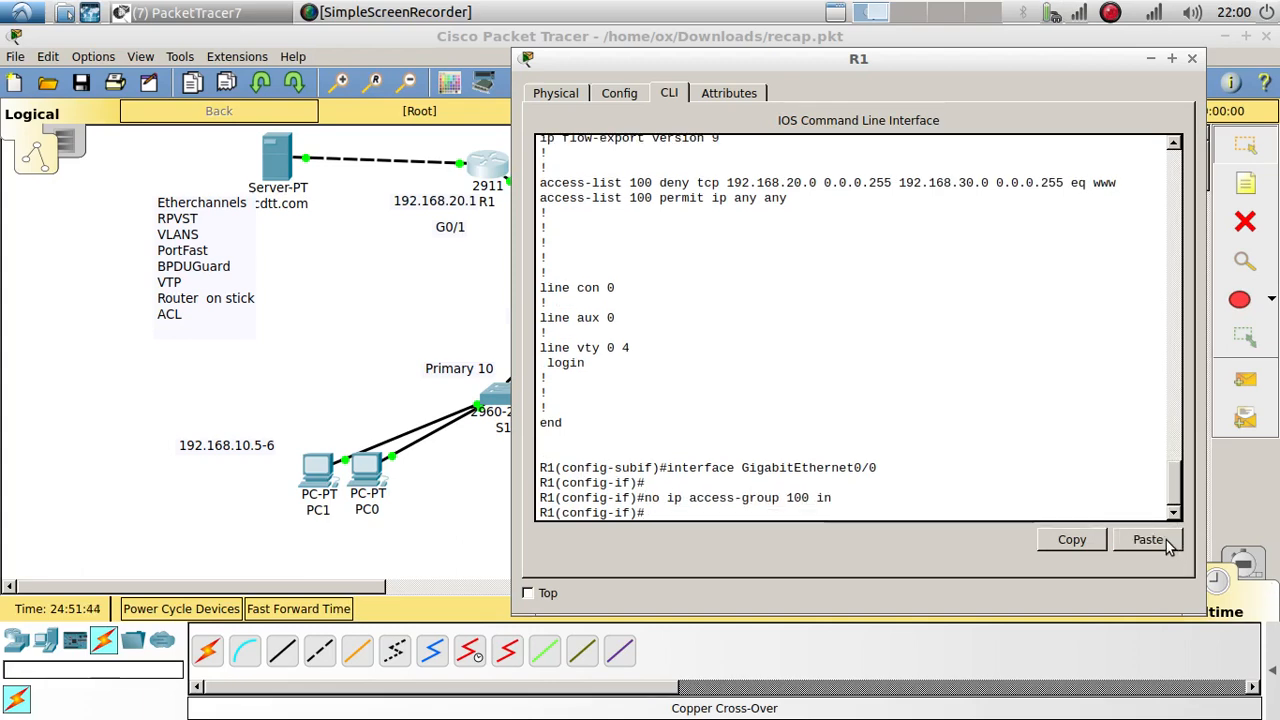
Step: Apply 'ip access-group 100 out' on GigabitEthernet0/0 and close R1's window
{"action": "left_click", "coordinate": [1166, 541]}
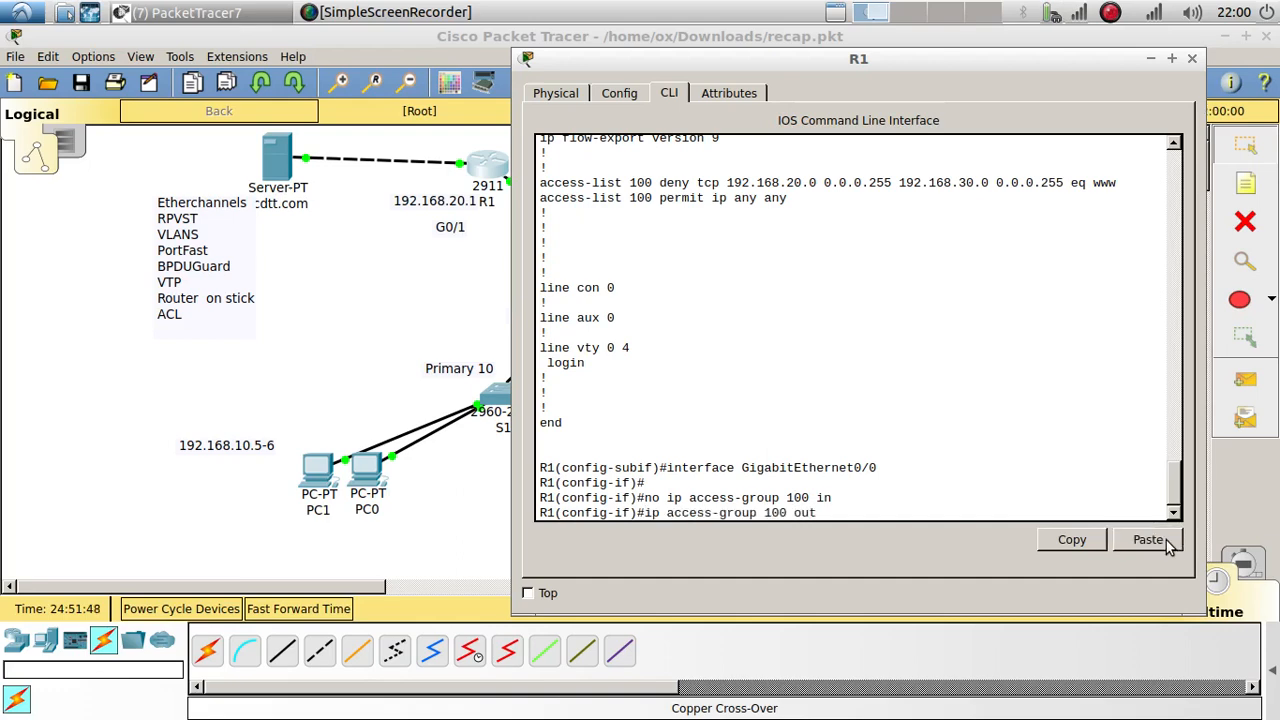
{"action": "key", "text": "Return"}
{"action": "key", "text": "Return"}
{"action": "key", "text": "Return"}
{"action": "key", "text": "Return"}
{"action": "key", "text": "Return"}
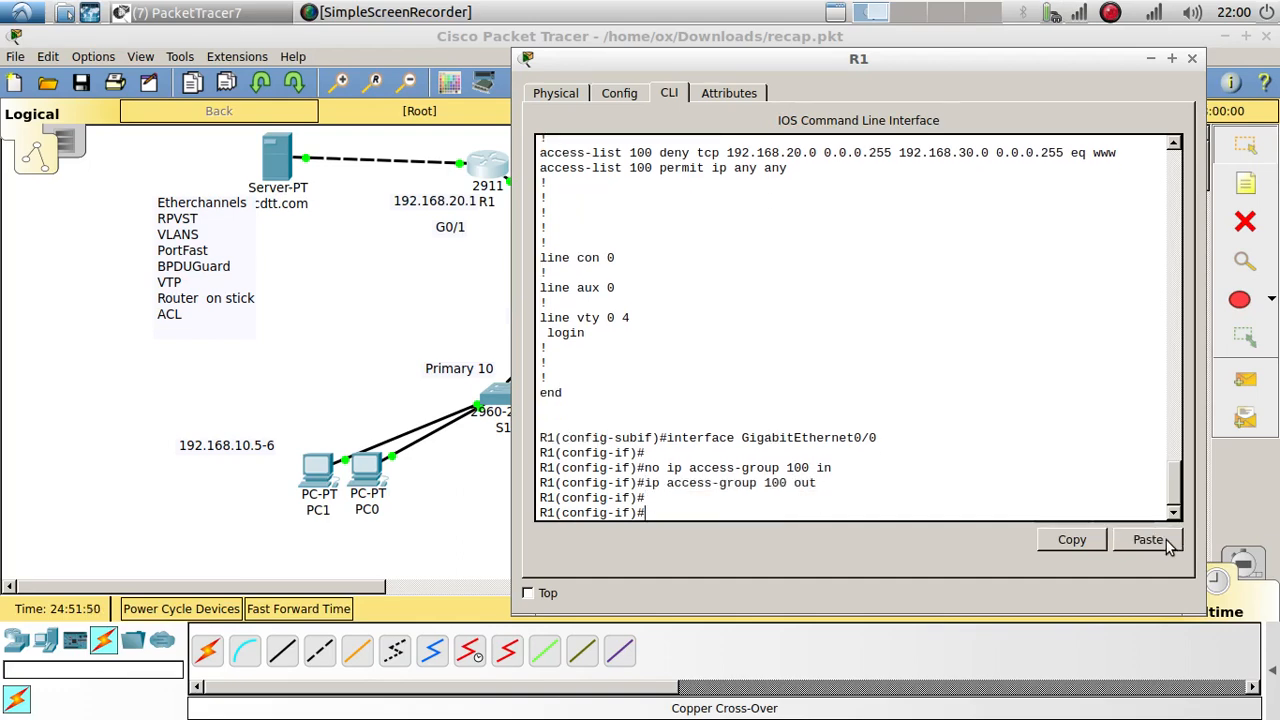
{"action": "left_click", "coordinate": [367, 322]}
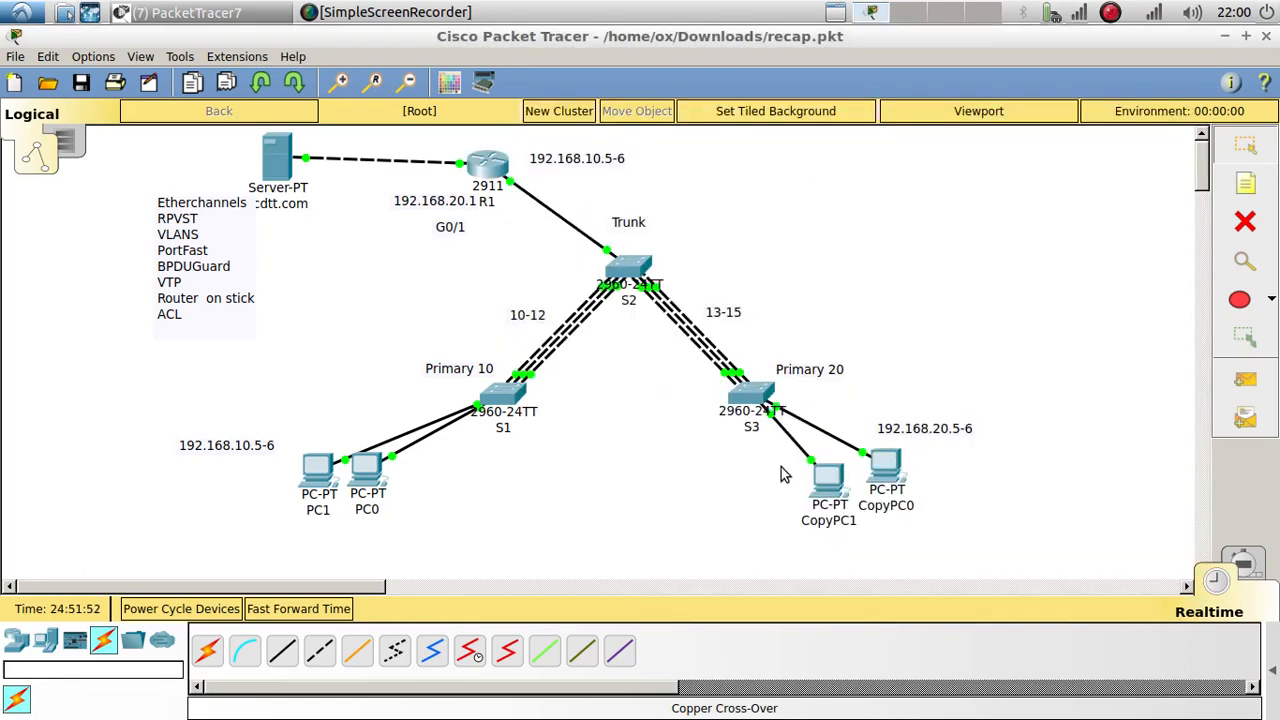
Step: Request 192.168.30.2 from CopyPC1's web browser and confirm no page loads
{"action": "left_click", "coordinate": [829, 482]}
{"action": "left_click", "coordinate": [908, 221]}
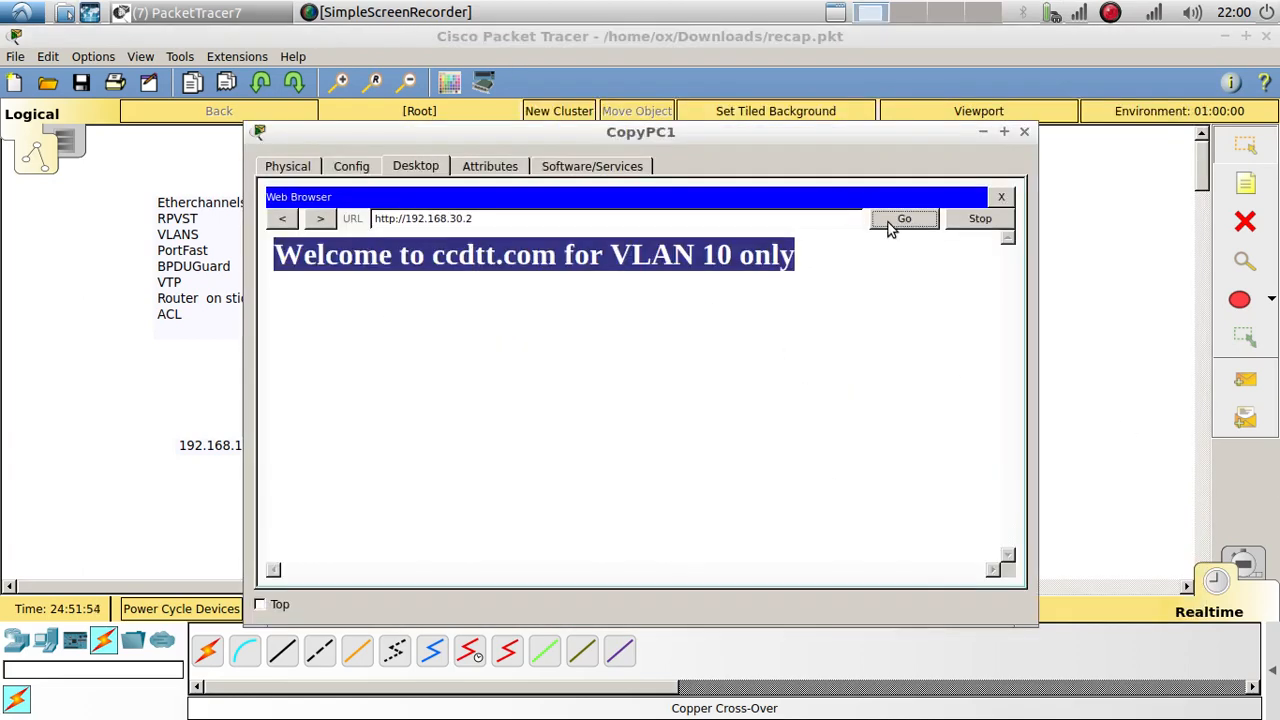
{"action": "left_click", "coordinate": [1002, 198]}
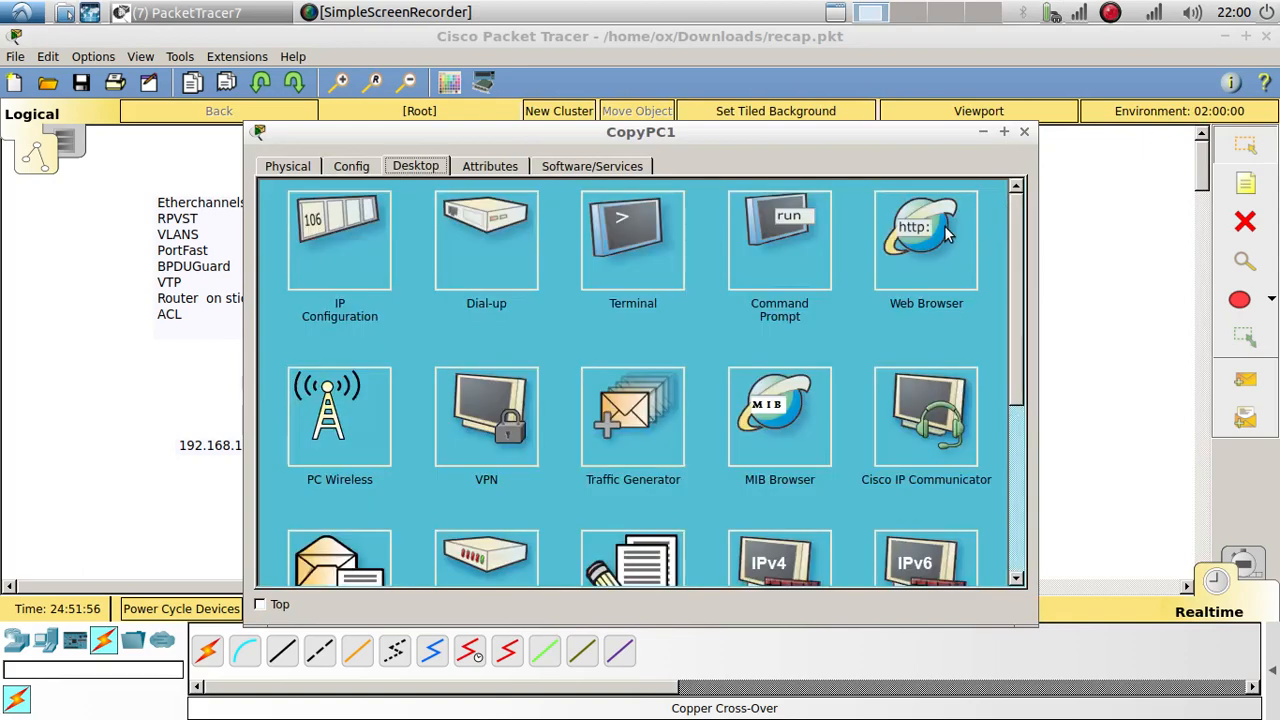
{"action": "left_click", "coordinate": [845, 228]}
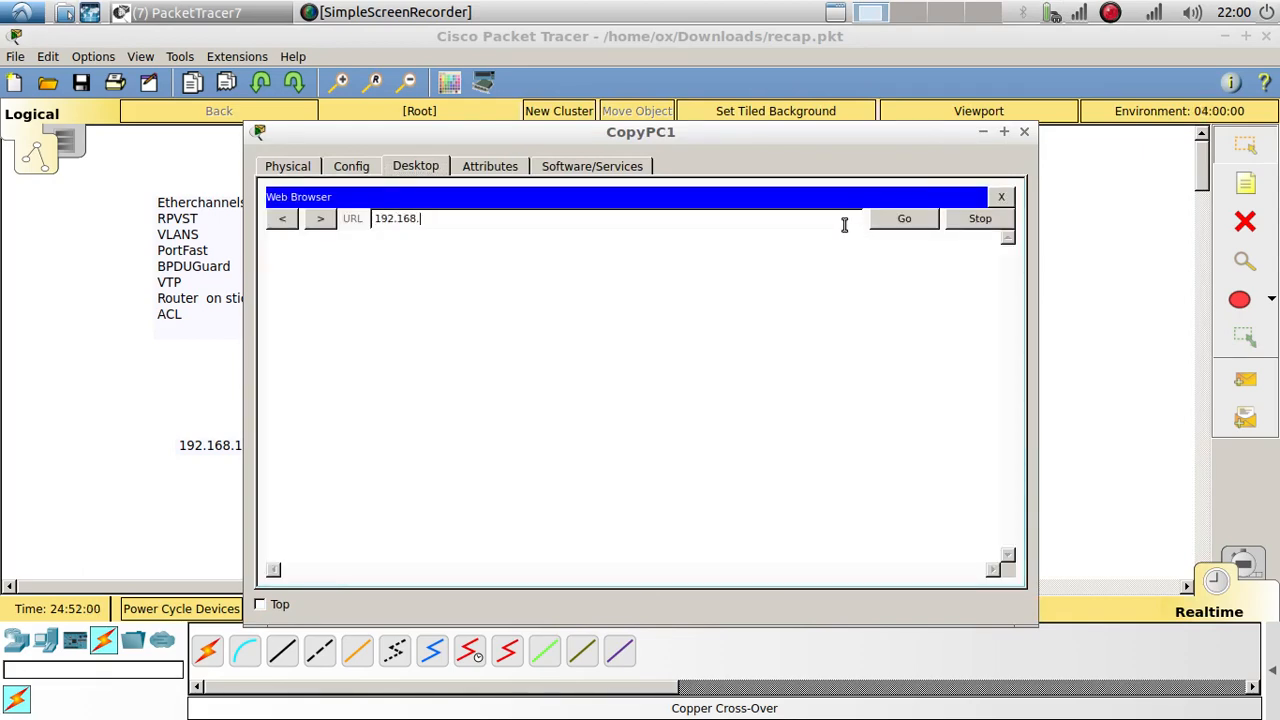
{"action": "key", "text": "Return"}
{"action": "left_click", "coordinate": [918, 220]}
{"action": "left_click", "coordinate": [1025, 132]}
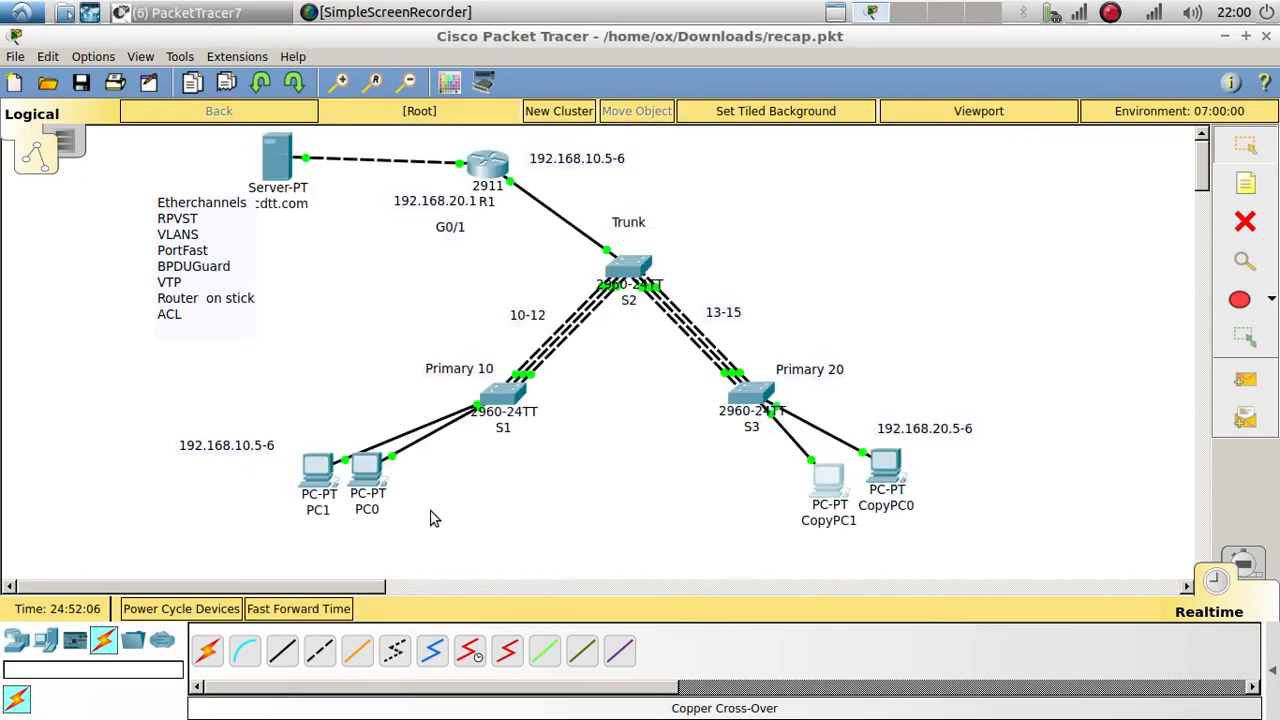
Step: Load 192.168.30.2 in a fresh PC0 web browser and check the VLAN 10 welcome page
{"action": "left_click", "coordinate": [366, 466]}
{"action": "left_click", "coordinate": [999, 198]}
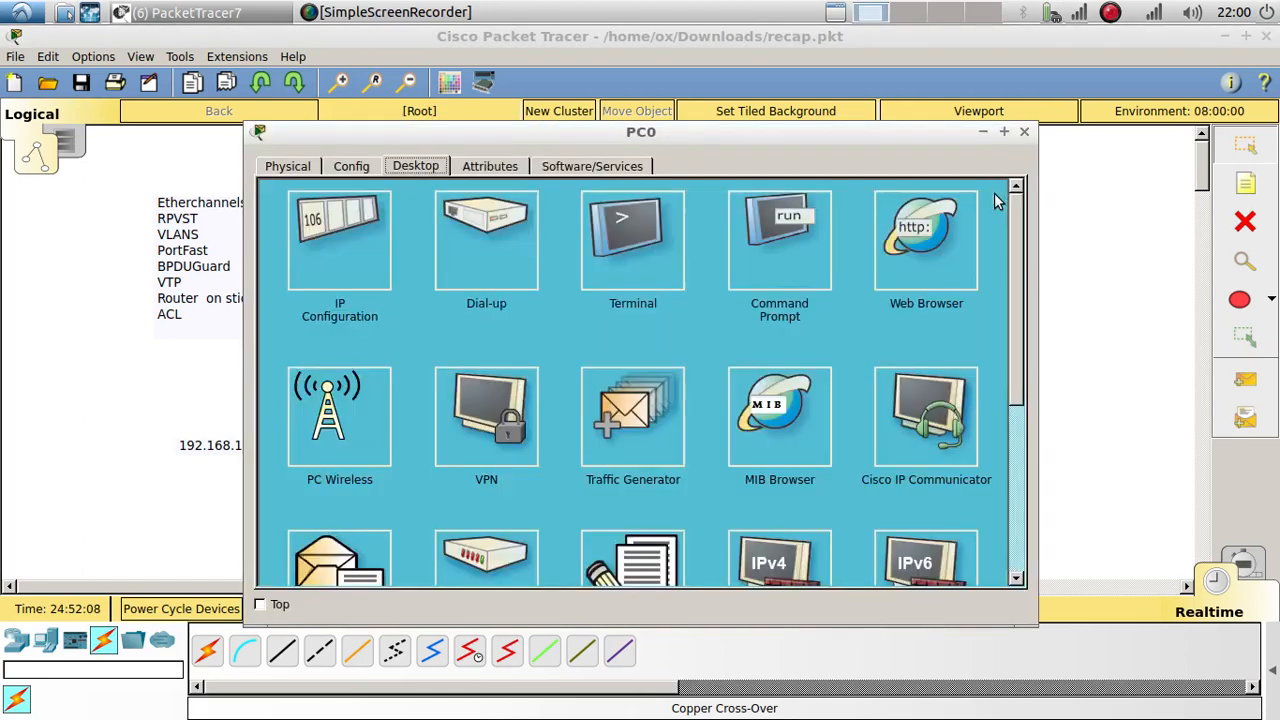
{"action": "left_click", "coordinate": [912, 222]}
{"action": "key", "text": "ctrl+v"}
{"action": "left_click", "coordinate": [880, 220]}
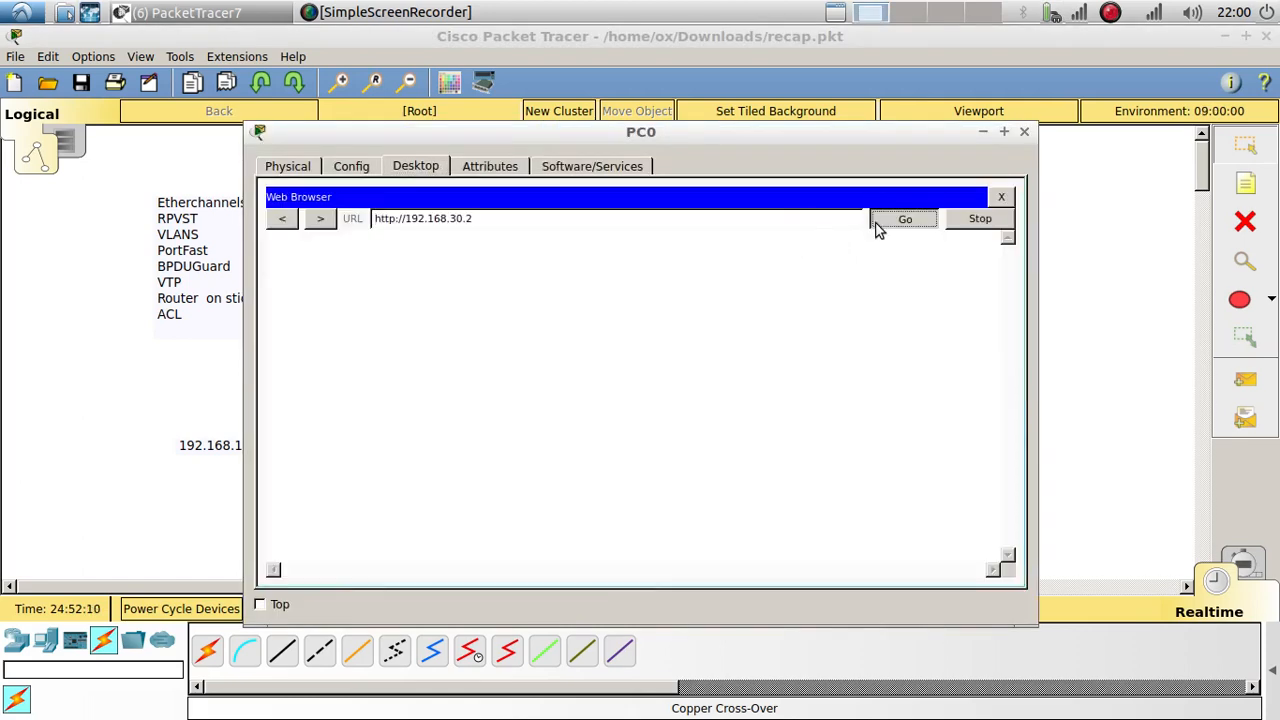
{"action": "left_click", "coordinate": [1024, 131]}
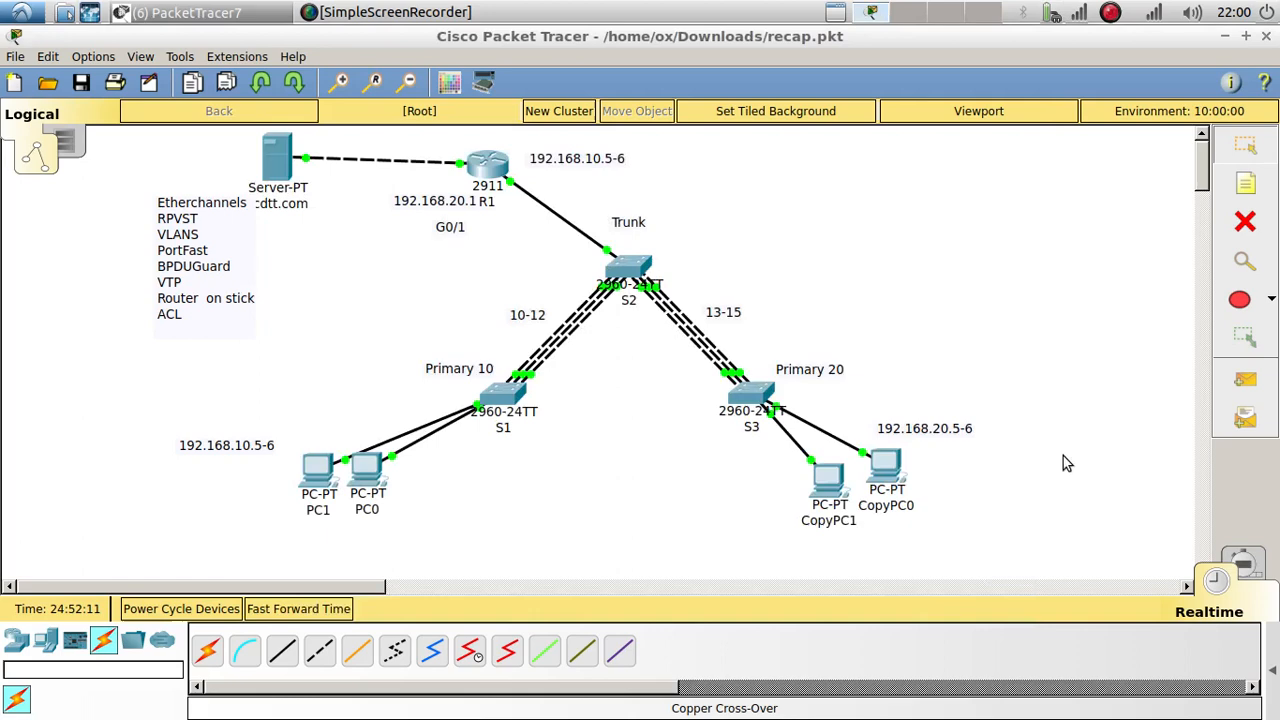
Step: Request 192.168.30.2 from CopyPC0's web browser and confirm nothing loads
{"action": "left_click", "coordinate": [889, 476]}
{"action": "left_click", "coordinate": [893, 263]}
{"action": "key", "text": "ctrl+v"}
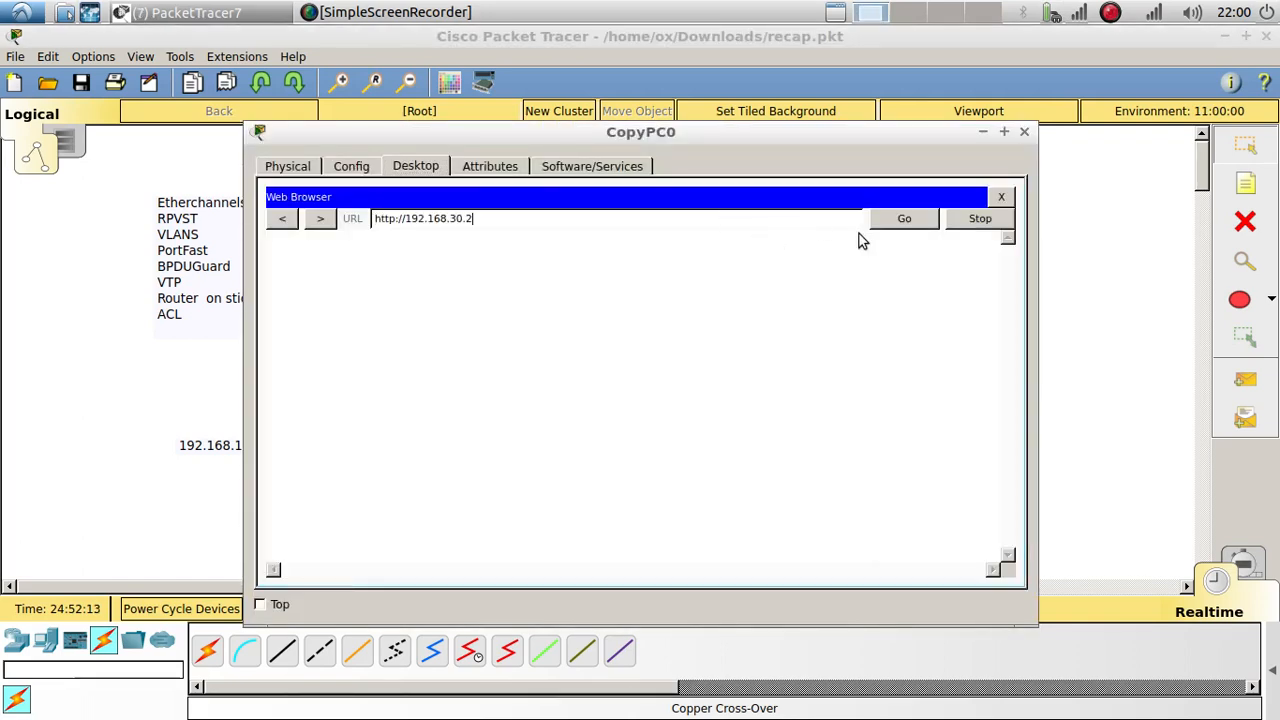
{"action": "left_click", "coordinate": [895, 224]}
{"action": "left_click", "coordinate": [1024, 131]}
Step: Recheck PC0, then load 192.168.30.2 on PC1 and confirm the VLAN 10 welcome page
{"action": "left_click", "coordinate": [367, 480]}
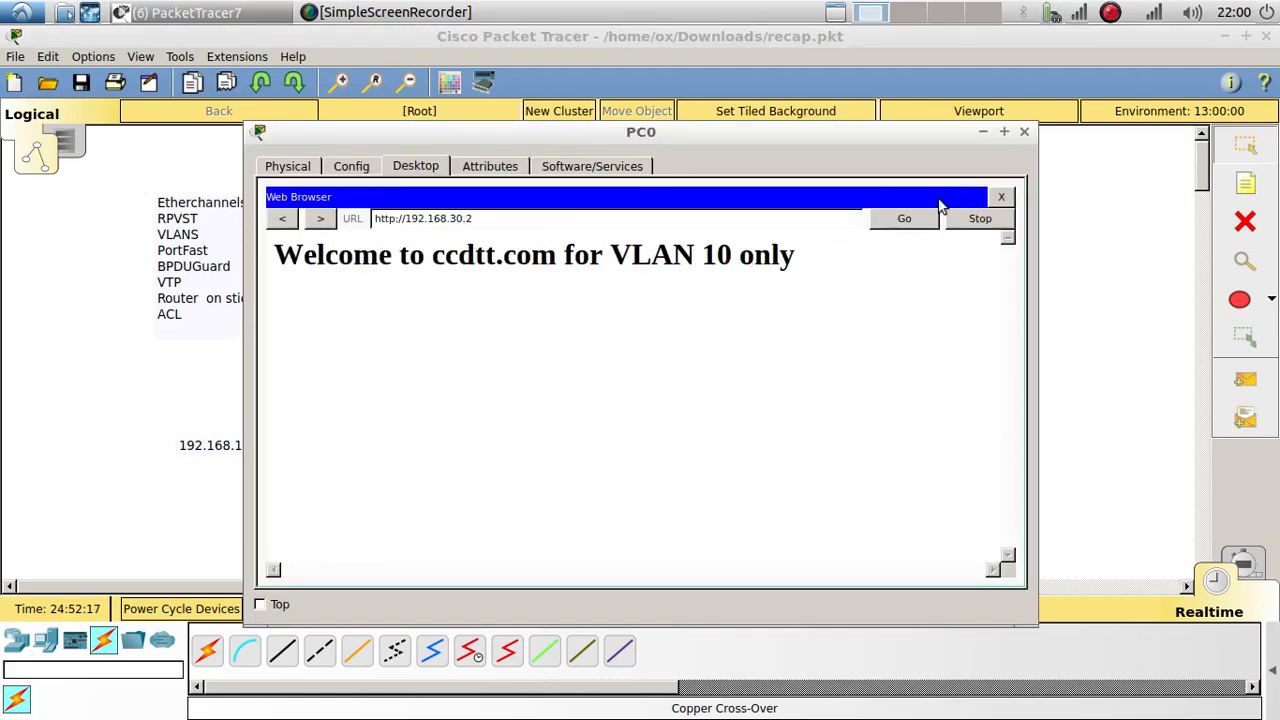
{"action": "left_click", "coordinate": [1024, 131]}
{"action": "left_click", "coordinate": [318, 470]}
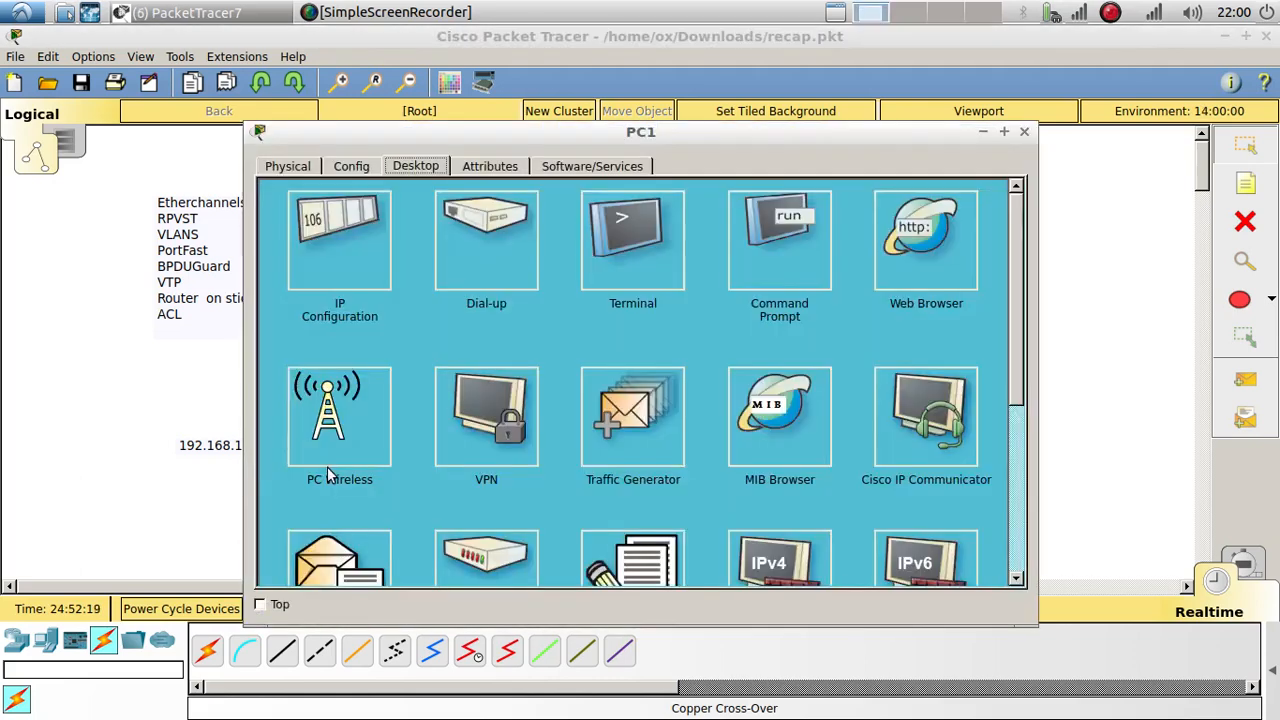
{"action": "left_click", "coordinate": [912, 250]}
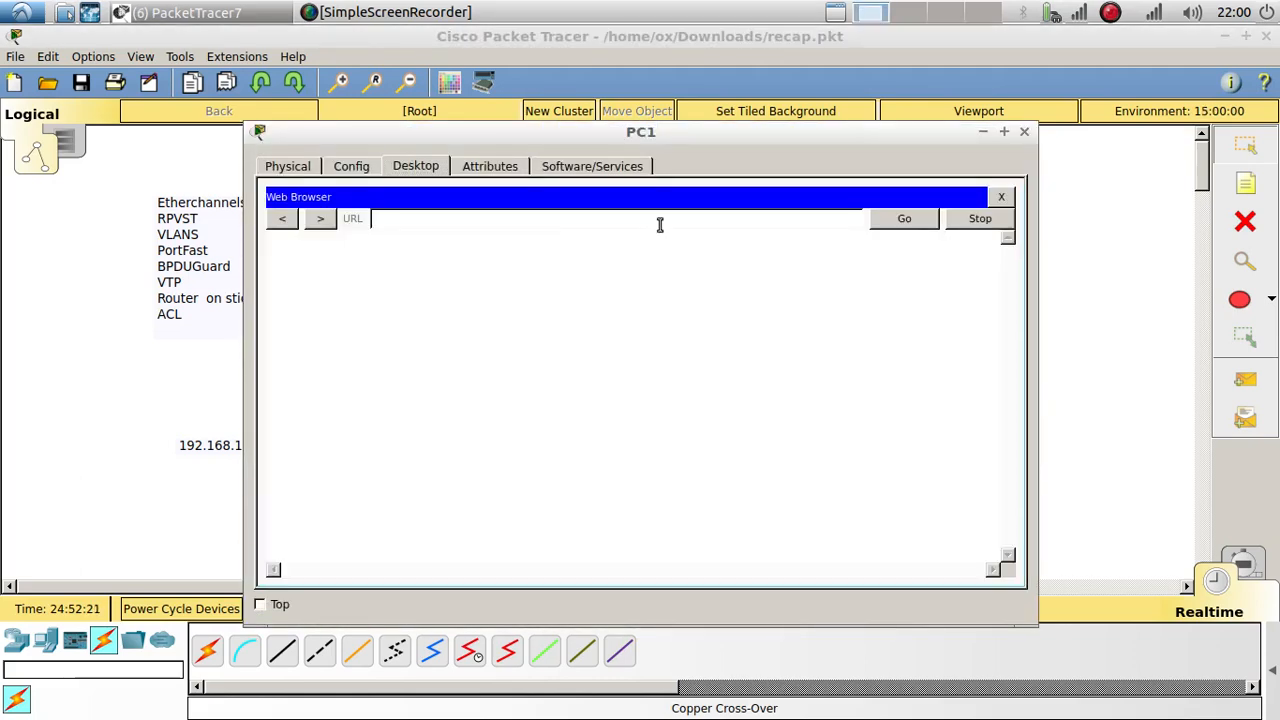
{"action": "type", "text": "http://192.168.30.2"}
{"action": "left_click", "coordinate": [883, 222]}
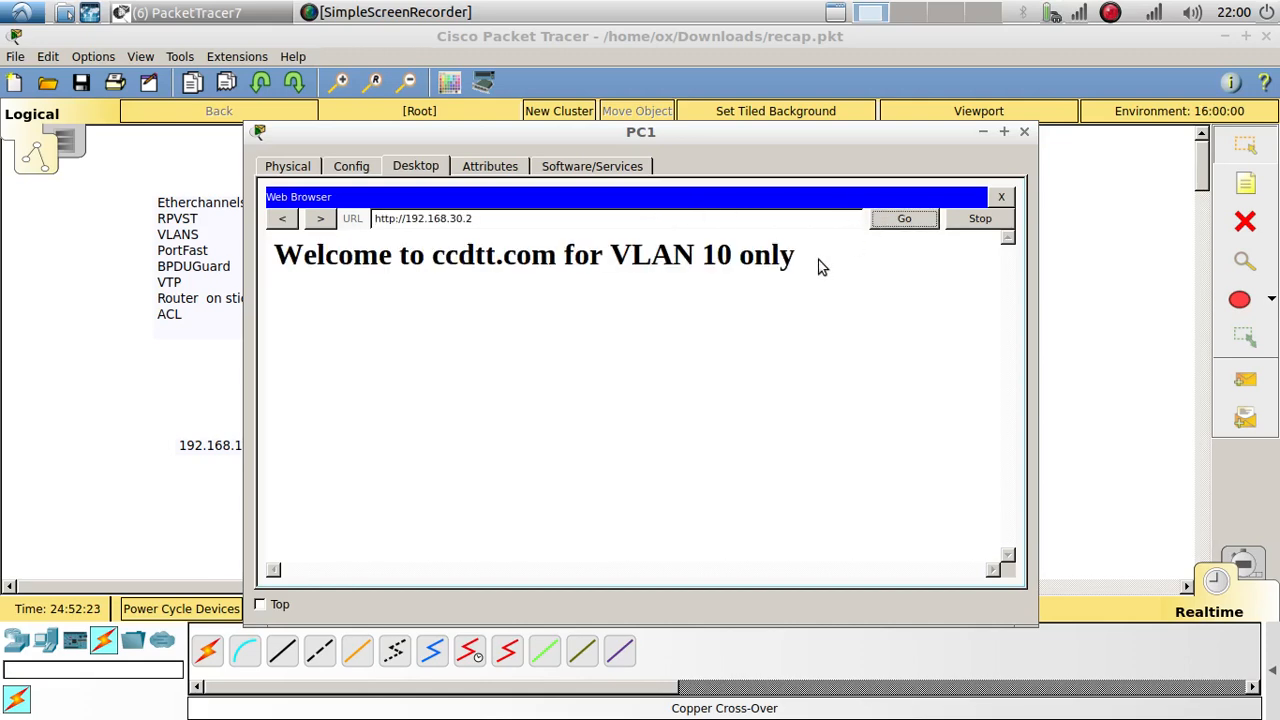
{"action": "triple_click", "coordinate": [264, 264]}
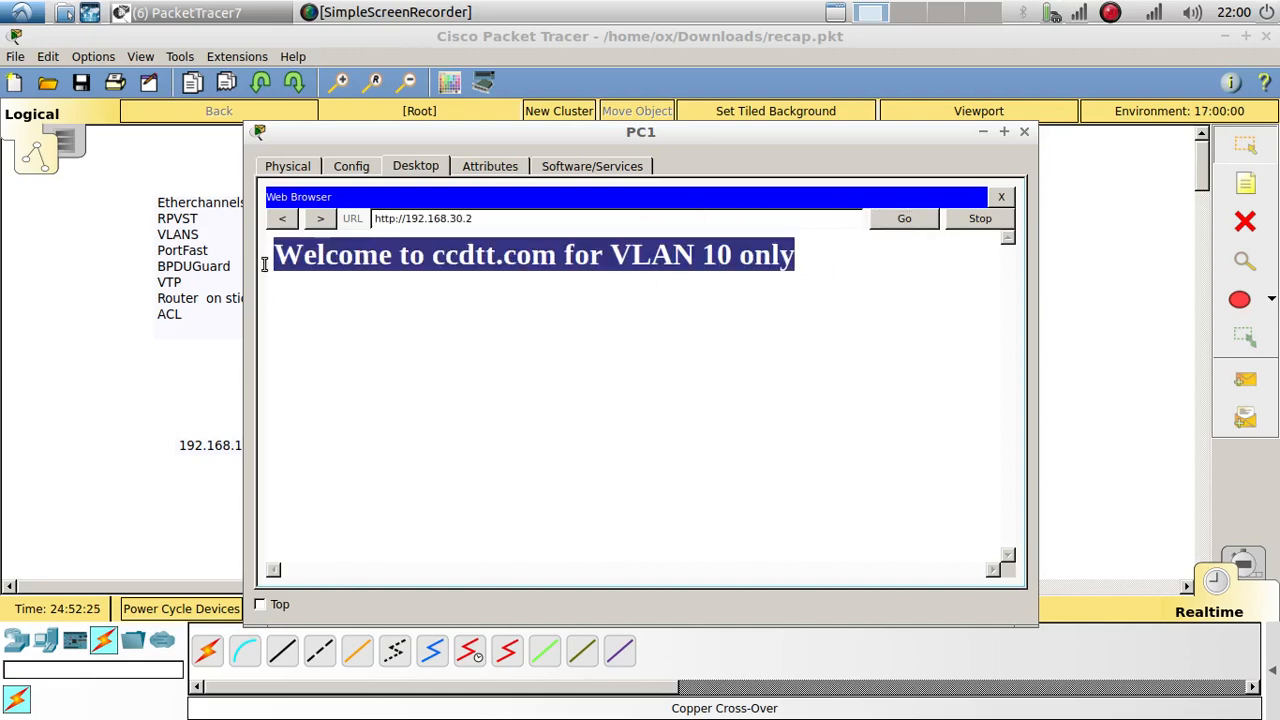
{"action": "left_click", "coordinate": [1024, 131]}
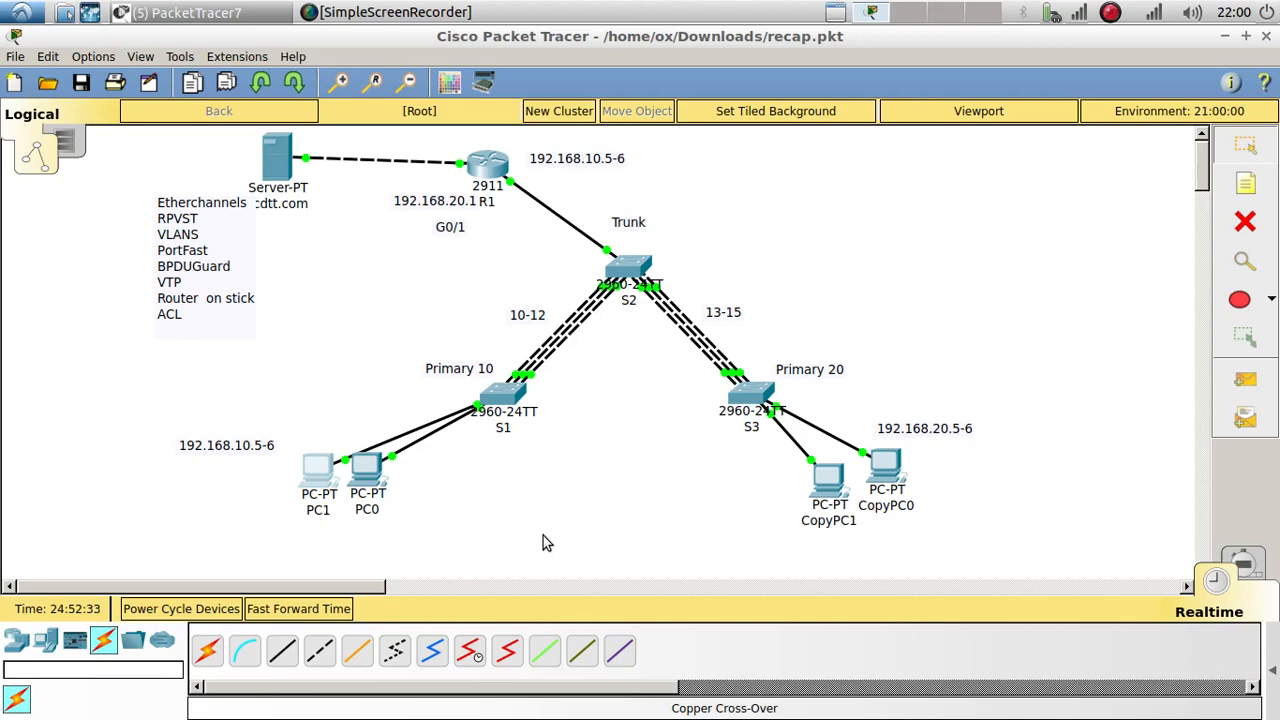
Step: Launch Firefox from the Run prompt and go to twitter.com
{"action": "key", "text": "alt+F2"}
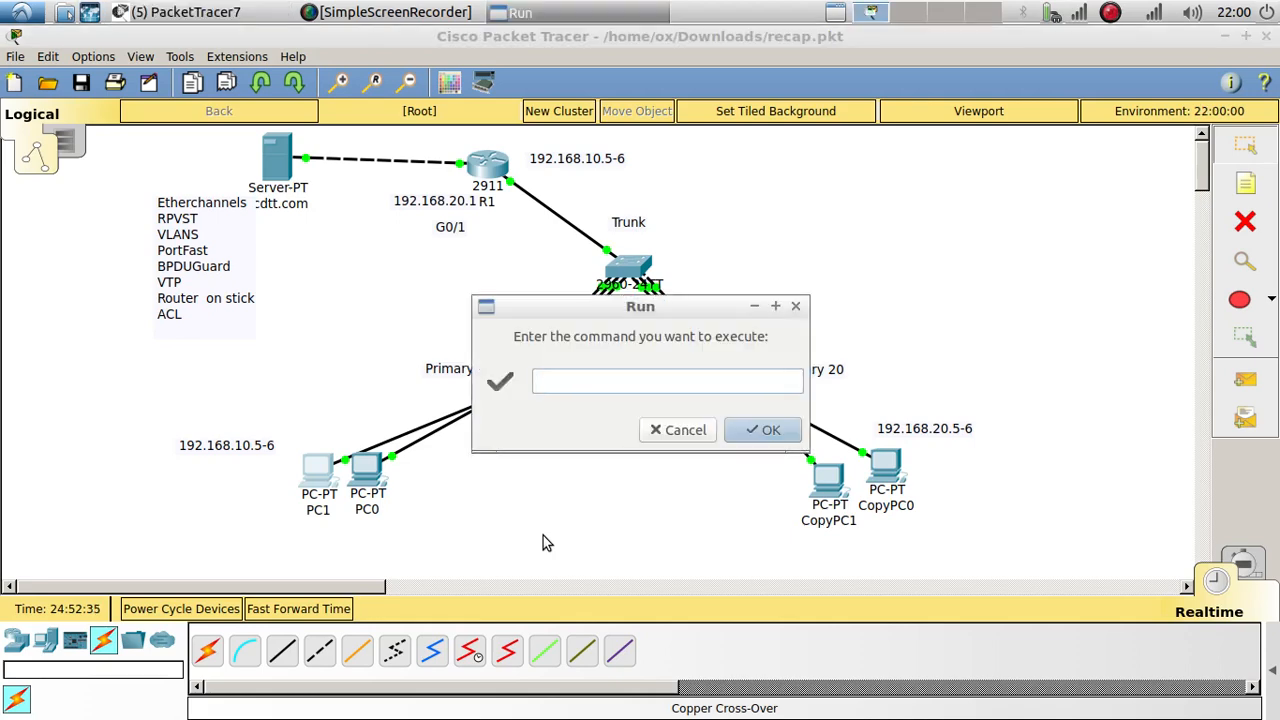
{"action": "type", "text": "firefox"}
{"action": "key", "text": "Return"}
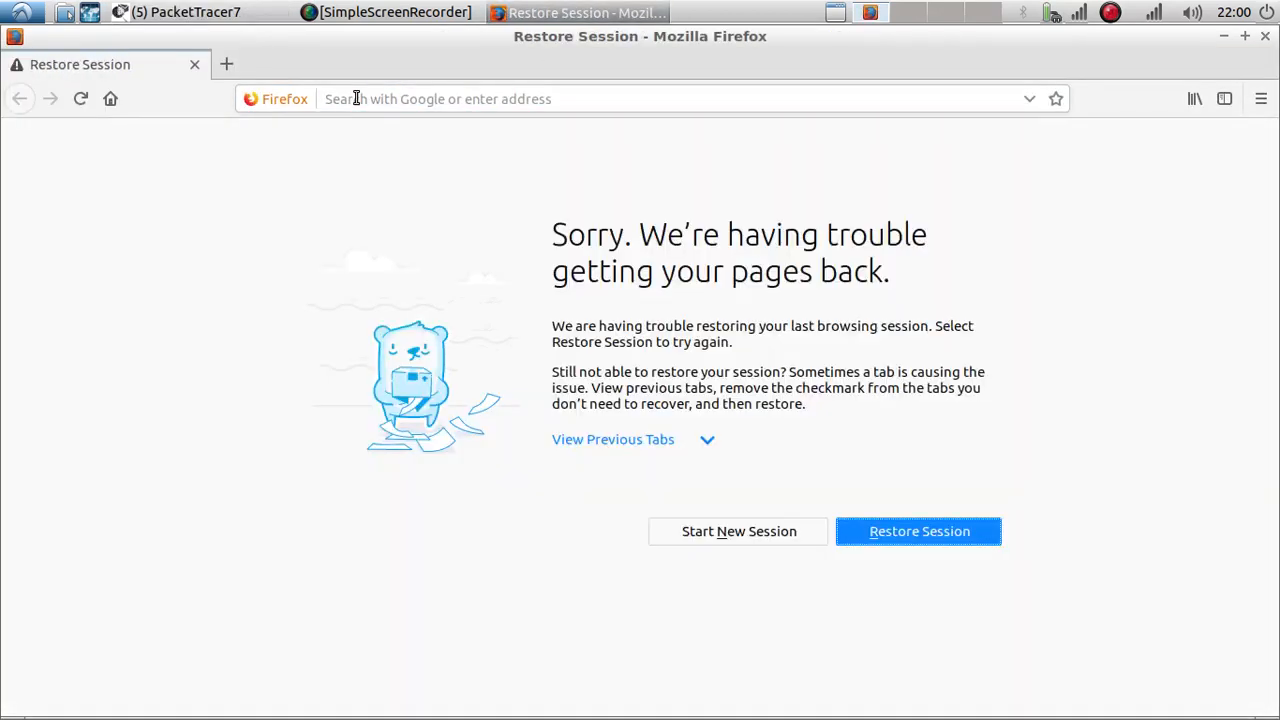
{"action": "left_click", "coordinate": [356, 99]}
{"action": "type", "text": "twitter.com"}
{"action": "key", "text": "Return"}
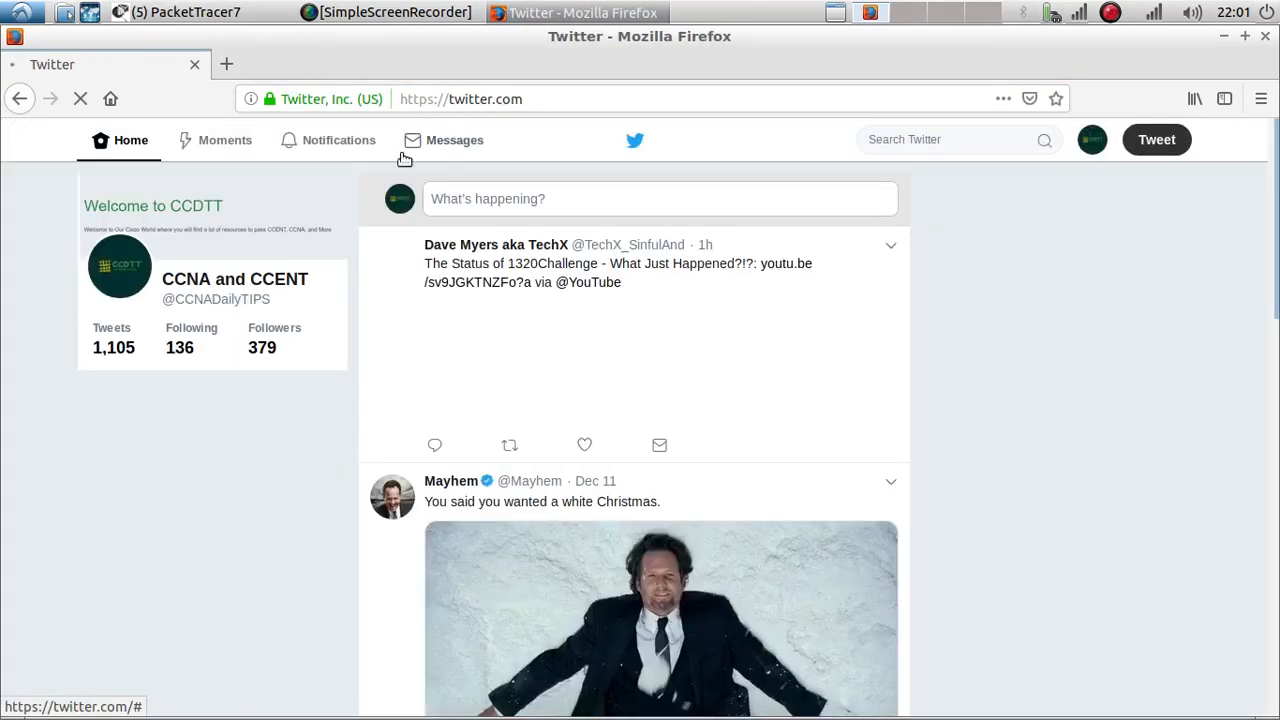
Step: Open the CCDTT Twitter profile, scroll through its tweets, then minimize Firefox
{"action": "left_click", "coordinate": [232, 281]}
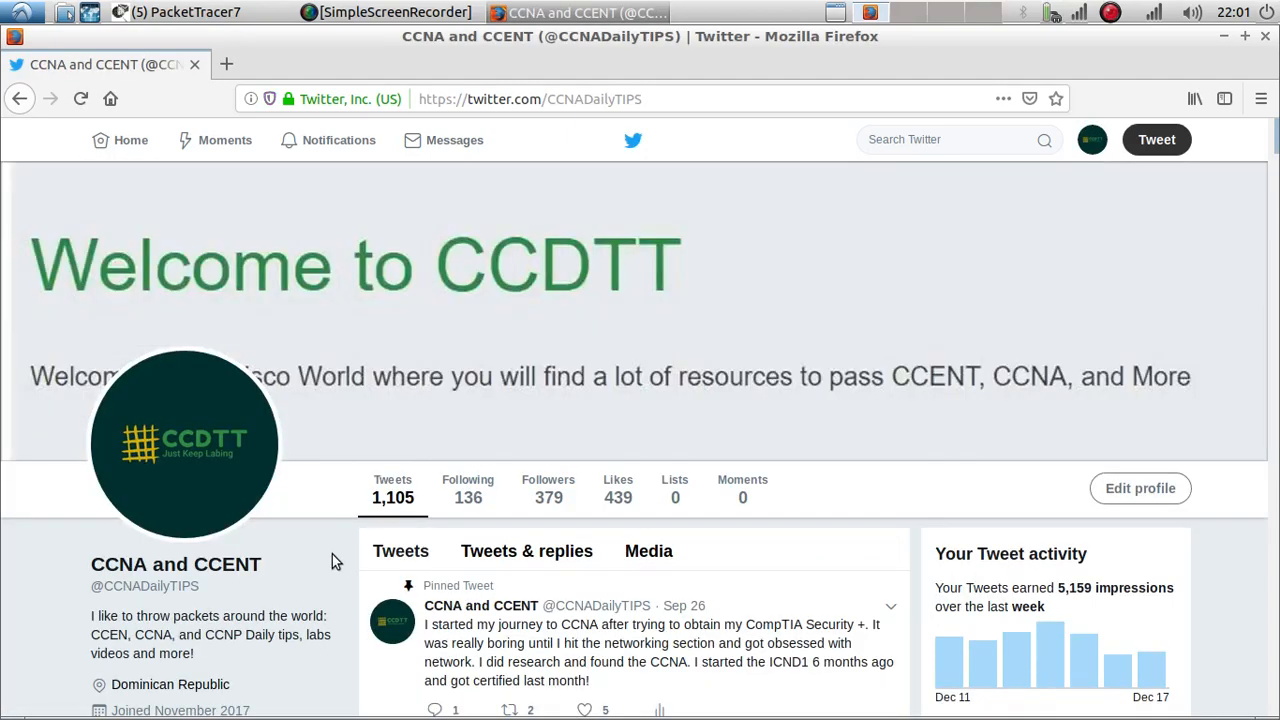
{"action": "scroll", "coordinate": [330, 552], "scroll_direction": "down", "scroll_amount": 5}
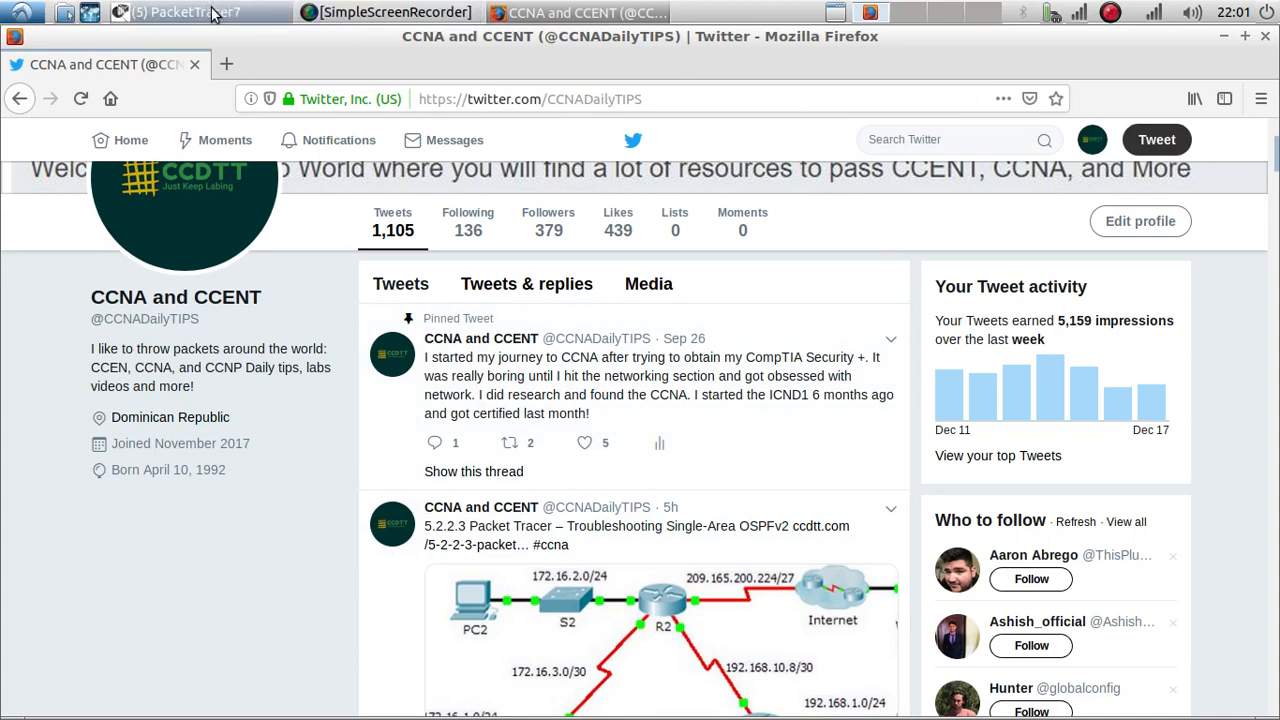
{"action": "left_click", "coordinate": [1224, 36]}
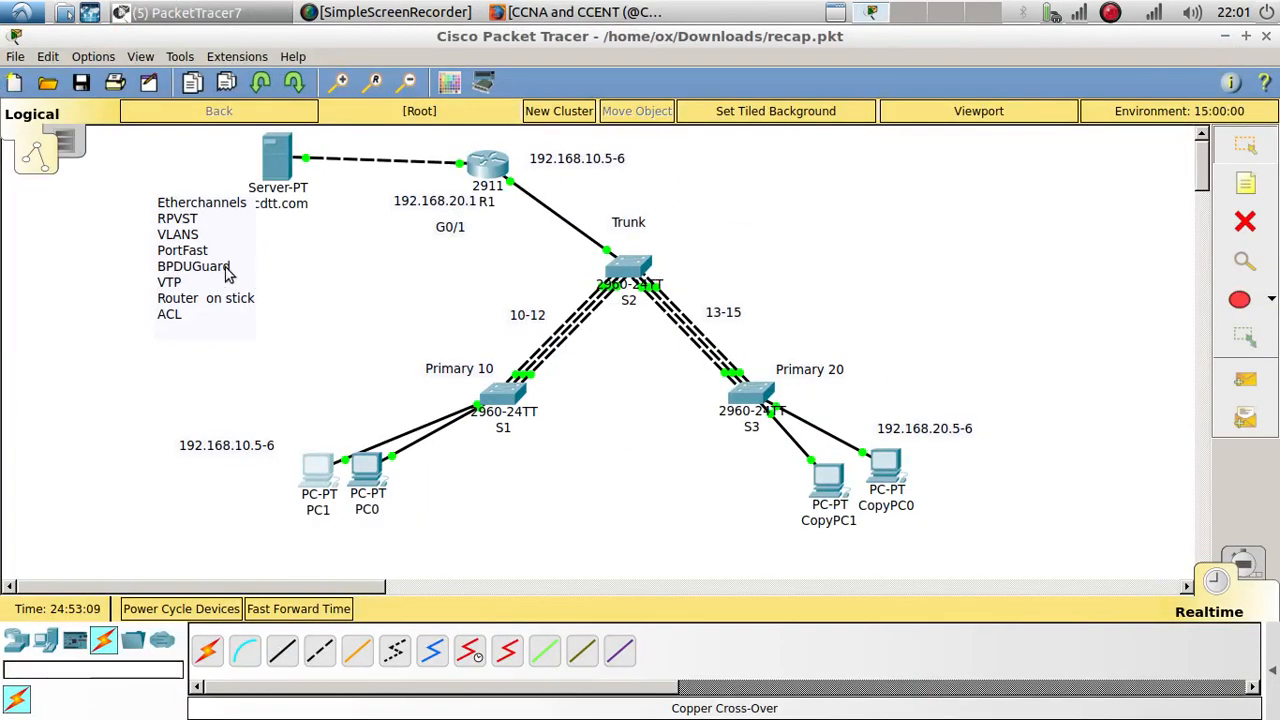
Step: Drag the Etherchannels-to-ACL topics note left and down beneath the server, then deselect it
{"action": "left_click_drag", "start_coordinate": [227, 272], "coordinate": [190, 295]}
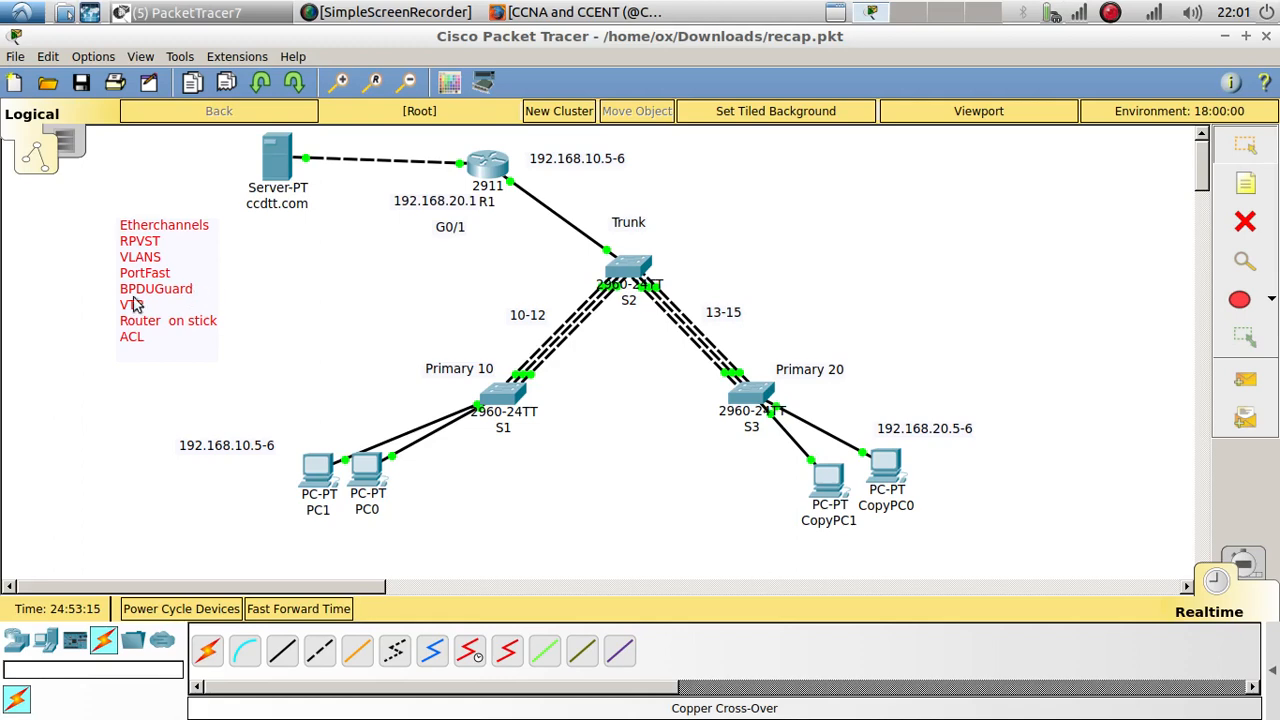
{"action": "double_click", "coordinate": [146, 339]}
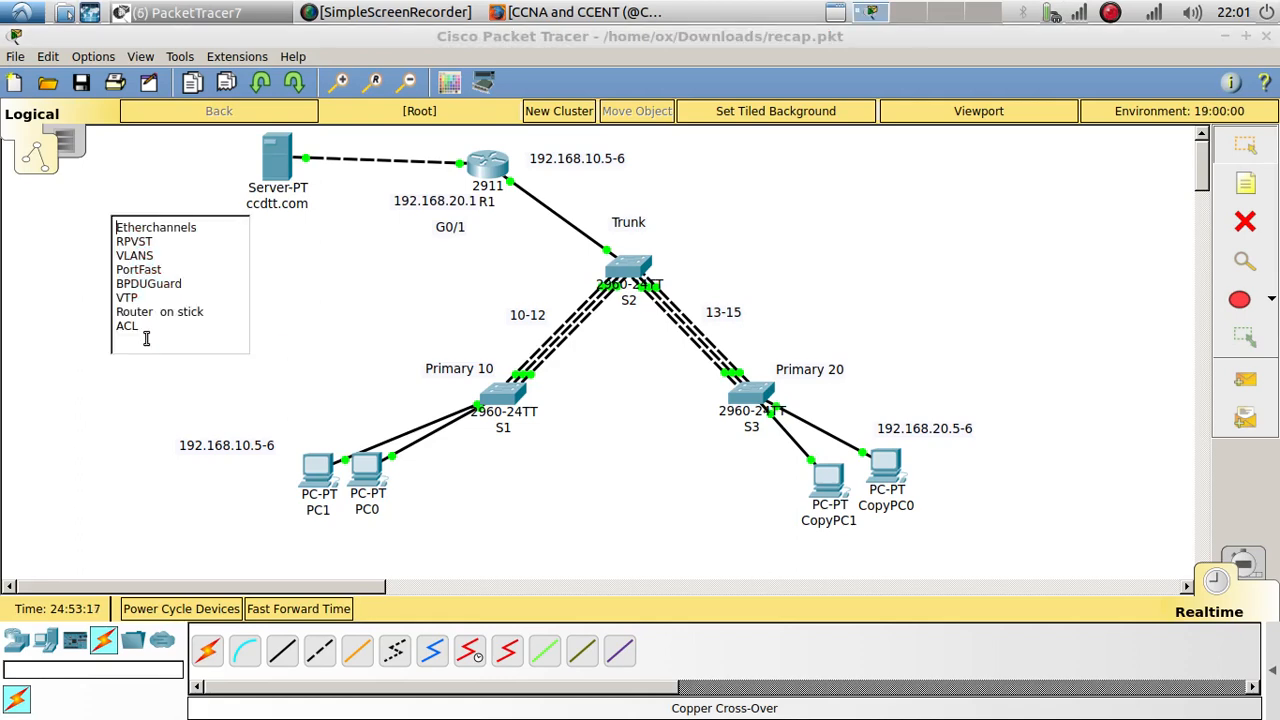
{"action": "left_click_drag", "start_coordinate": [141, 330], "coordinate": [113, 322]}
{"action": "left_click", "coordinate": [270, 288]}
{"action": "mouse_move", "coordinate": [128, 273]}
{"action": "left_mouse_down"}
{"action": "mouse_move", "coordinate": [150, 285]}
{"action": "mouse_move", "coordinate": [116, 282]}
{"action": "left_mouse_up"}
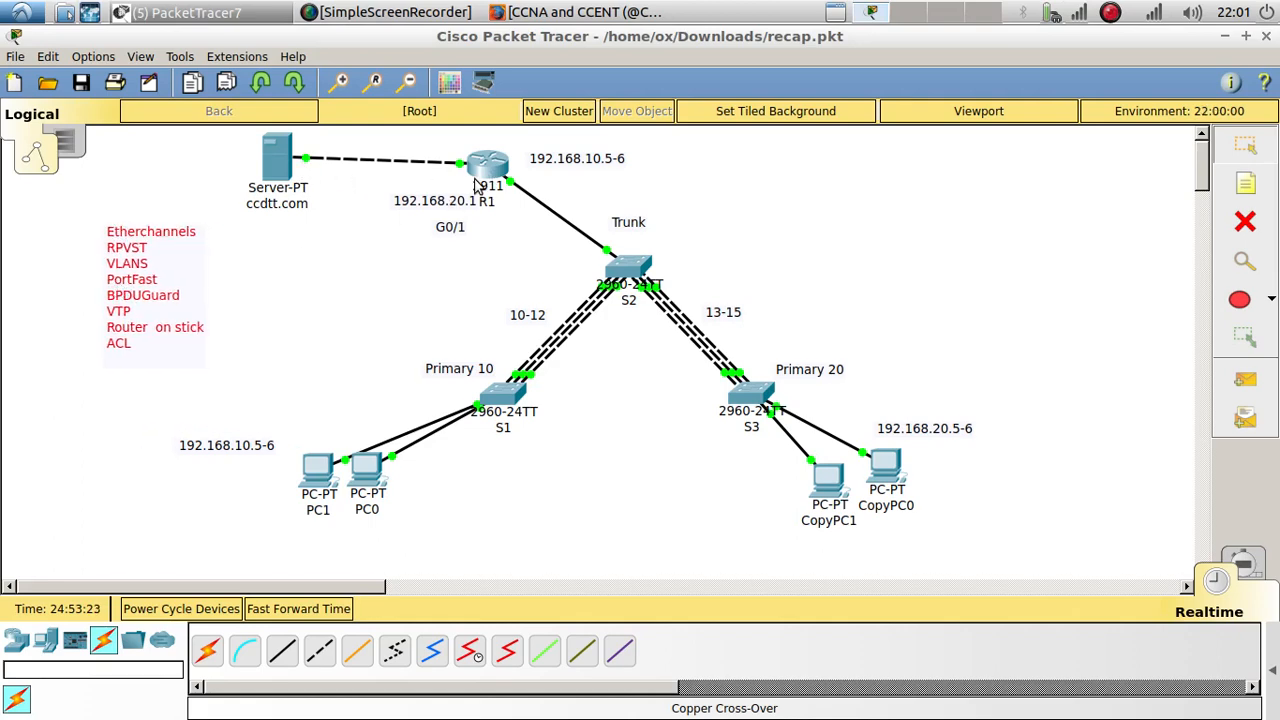
{"action": "left_click", "coordinate": [317, 327]}
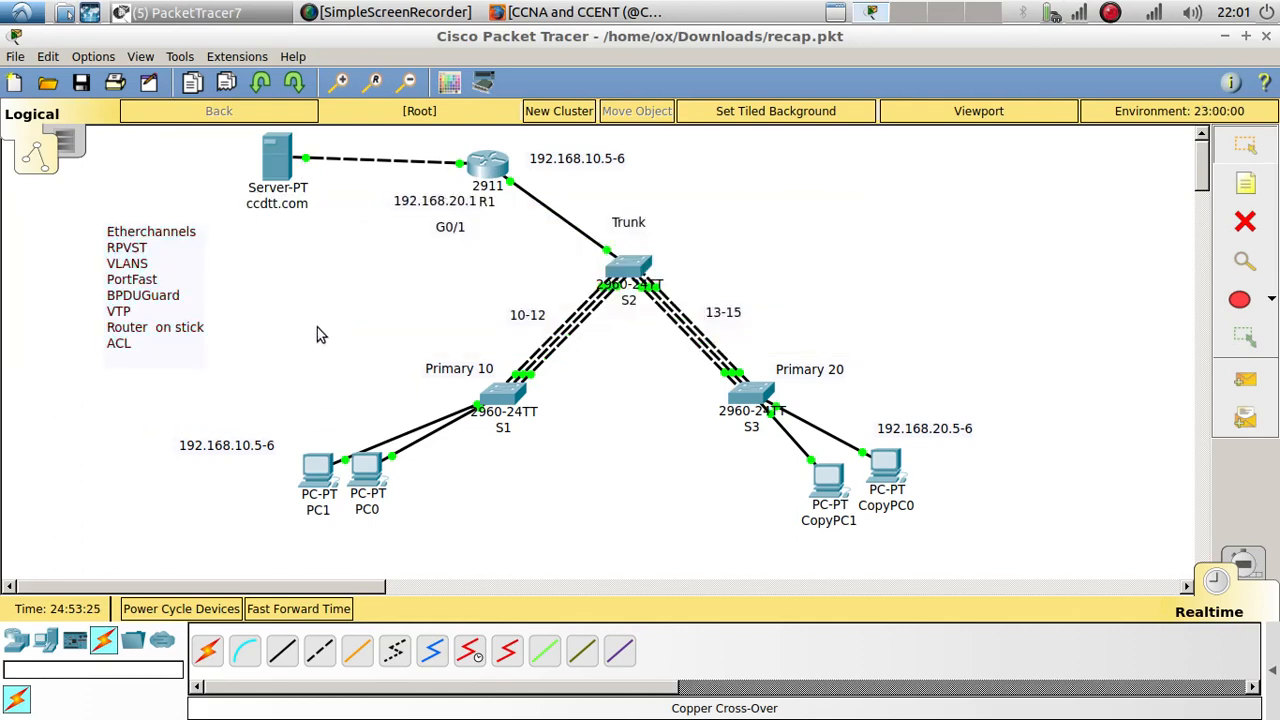